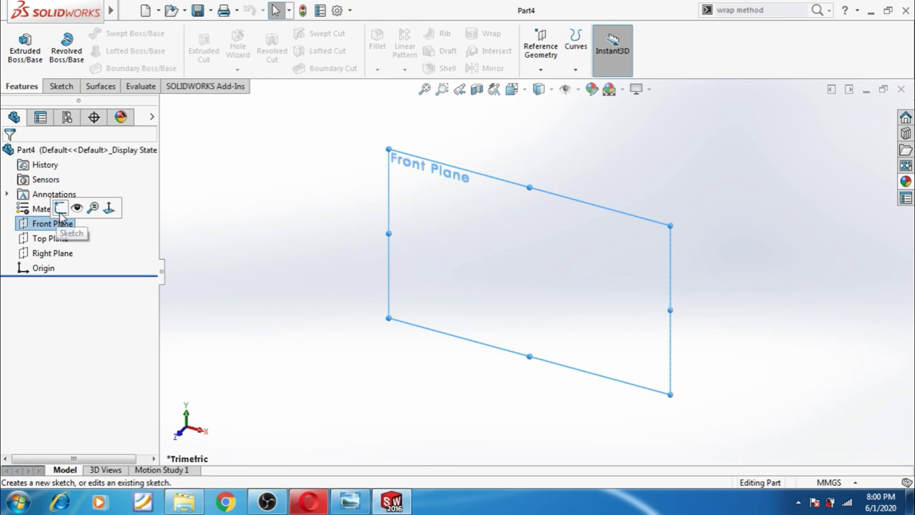
Step: Begin Sketch1 on the Front Plane of the new part
{"action": "left_click", "coordinate": [77, 206]}
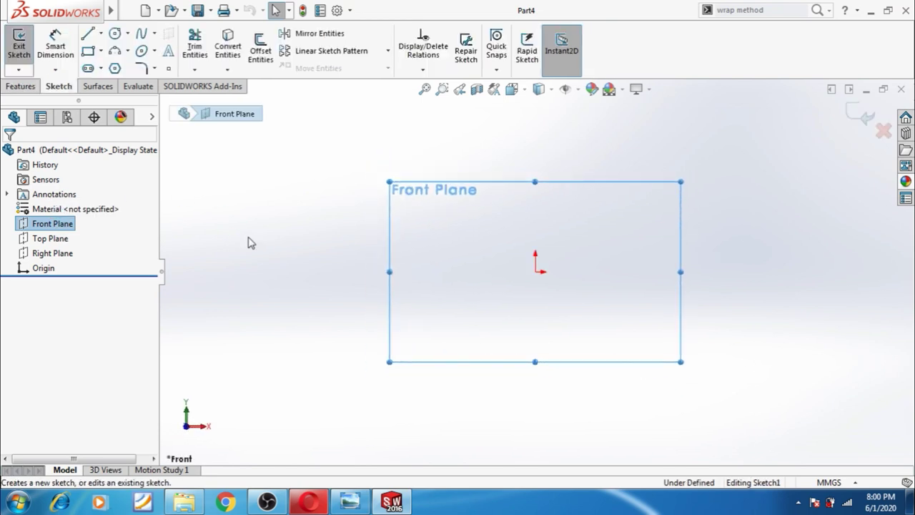
Step: Draw a center rectangle anchored at the origin
{"action": "left_click", "coordinate": [102, 52]}
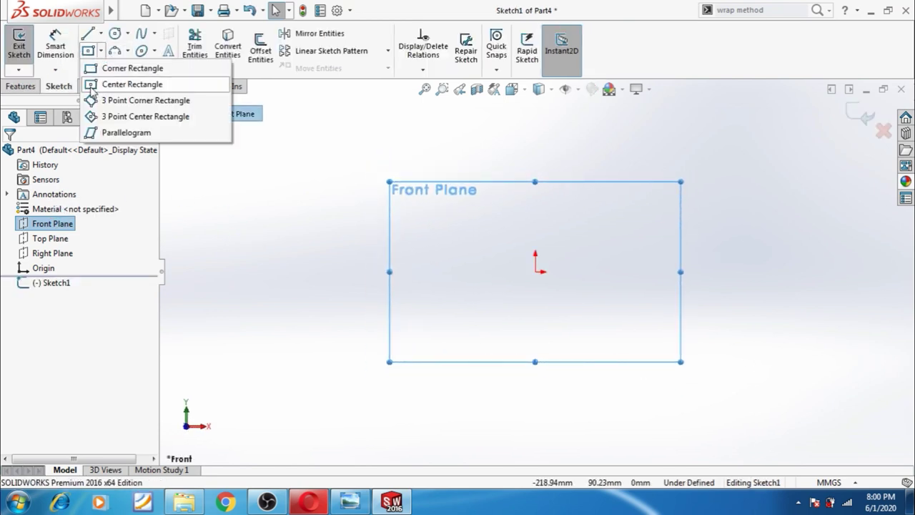
{"action": "left_click", "coordinate": [107, 81]}
{"action": "left_click", "coordinate": [536, 272]}
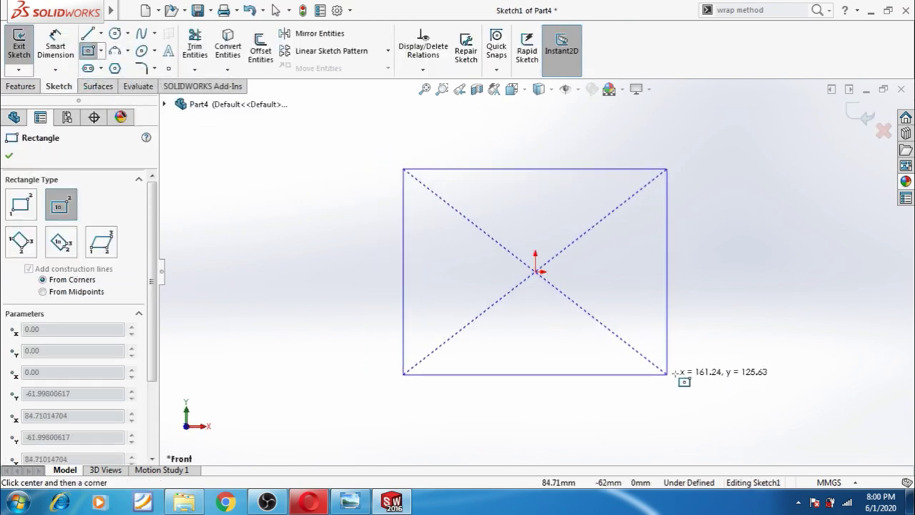
{"action": "left_click", "coordinate": [707, 370]}
{"action": "key", "text": "Escape"}
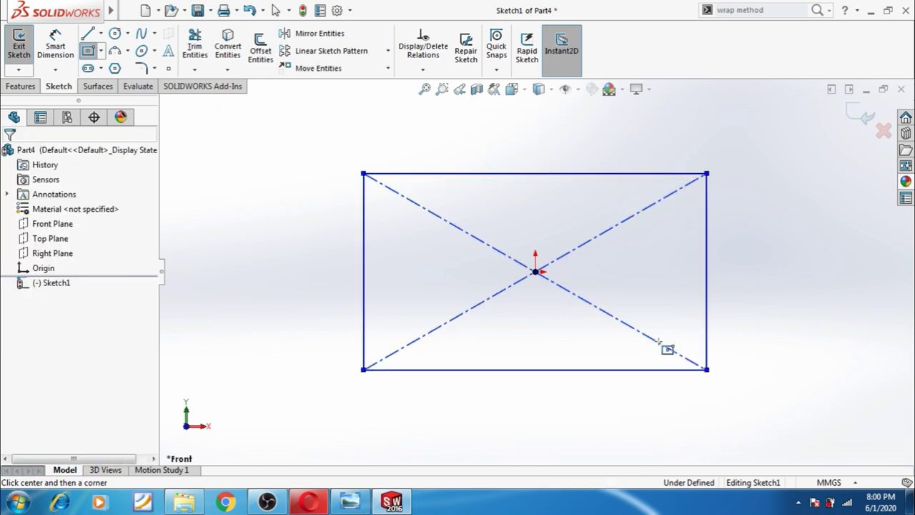
Step: Dimension the rectangle 66 tall and 139 wide, then exit the sketch
{"action": "left_click", "coordinate": [87, 50]}
{"action": "left_click", "coordinate": [55, 45]}
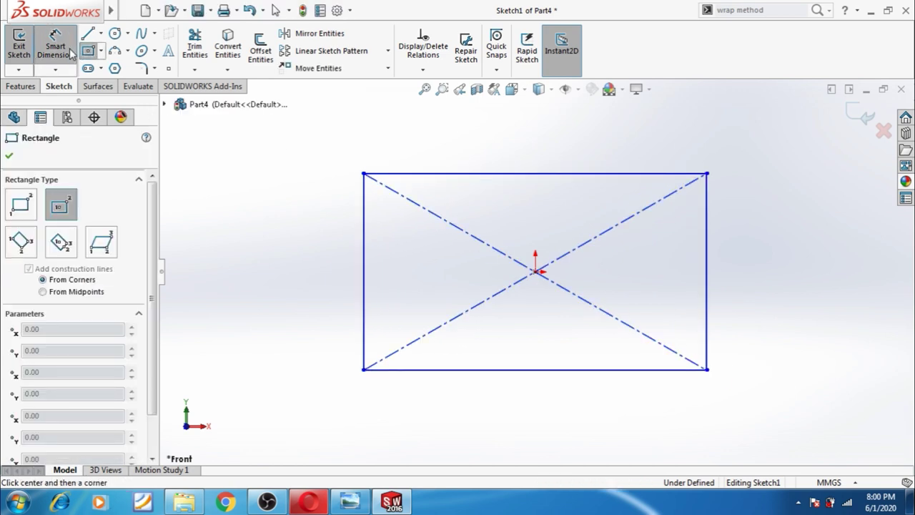
{"action": "left_click", "coordinate": [362, 218]}
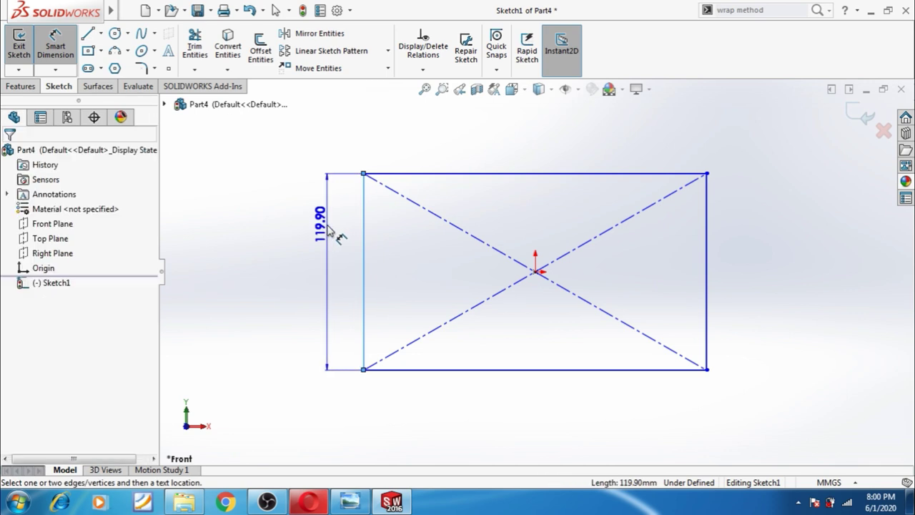
{"action": "left_click", "coordinate": [326, 227]}
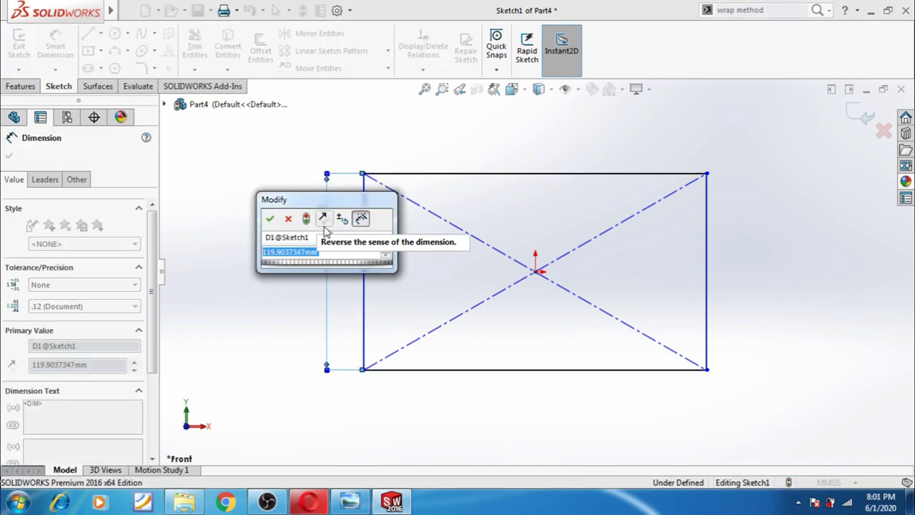
{"action": "type", "text": "66"}
{"action": "key", "text": "Return"}
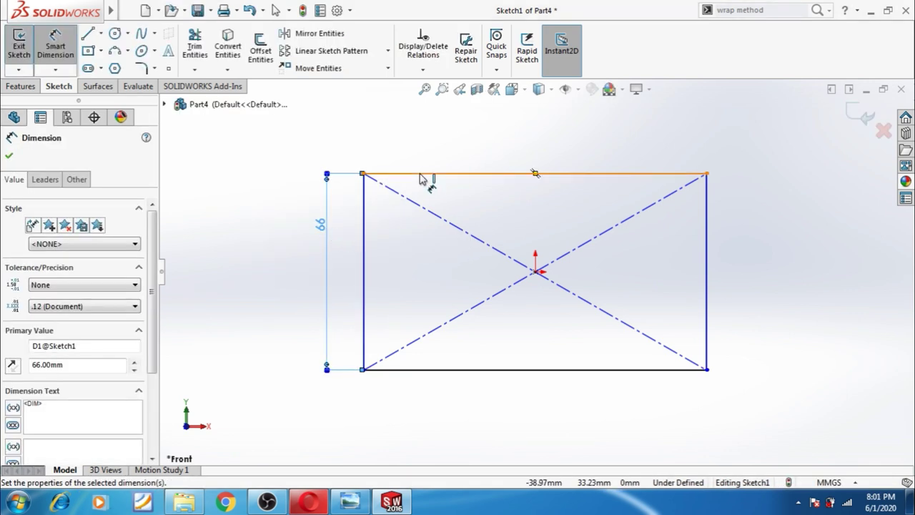
{"action": "left_click", "coordinate": [422, 174]}
{"action": "left_click", "coordinate": [433, 160]}
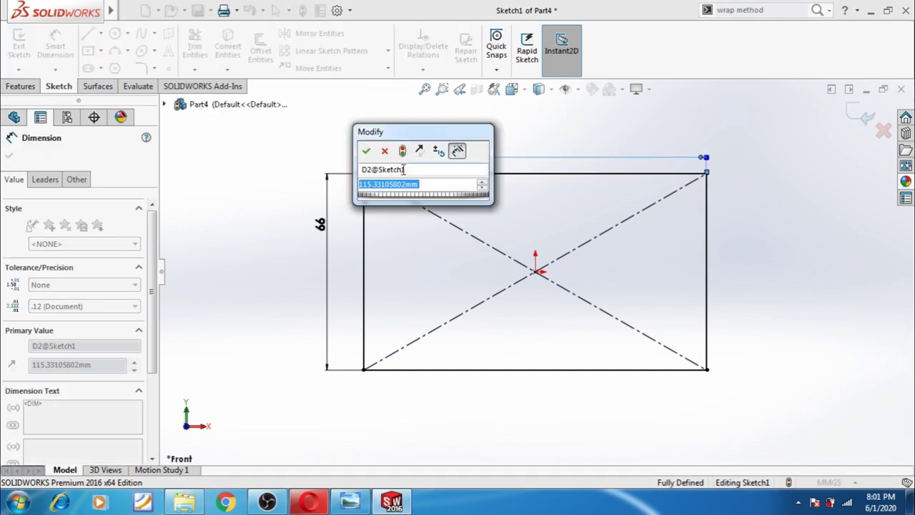
{"action": "type", "text": "1"}
{"action": "key", "text": "Return"}
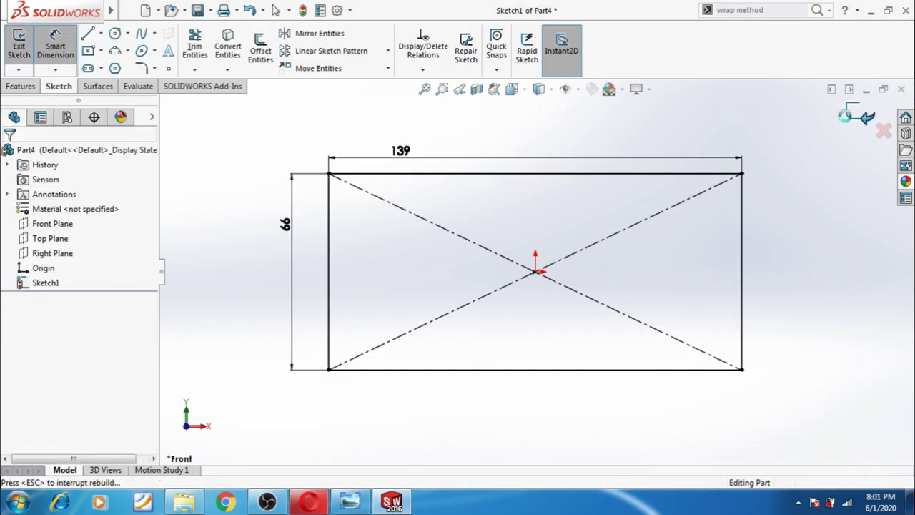
{"action": "left_click", "coordinate": [867, 118]}
Step: Extrude the rectangle 90 mm in the reversed direction into a solid block
{"action": "left_click", "coordinate": [43, 59]}
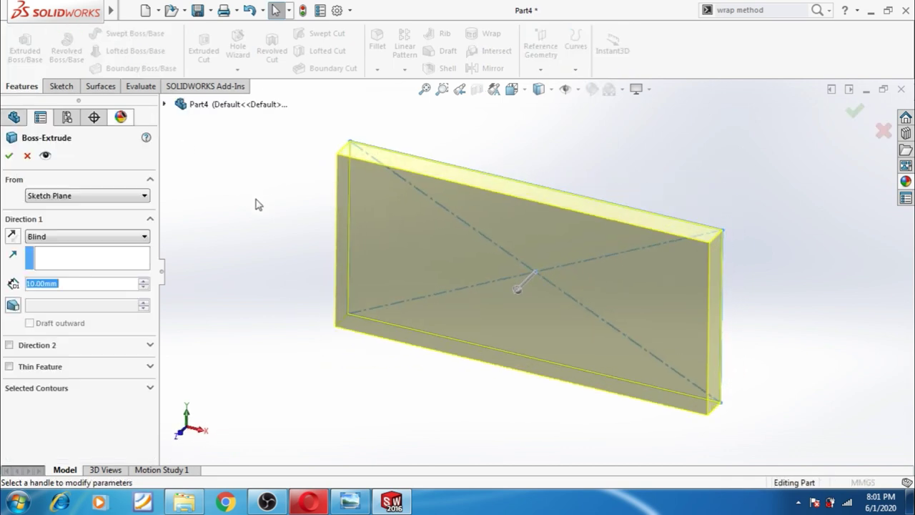
{"action": "left_click", "coordinate": [13, 237]}
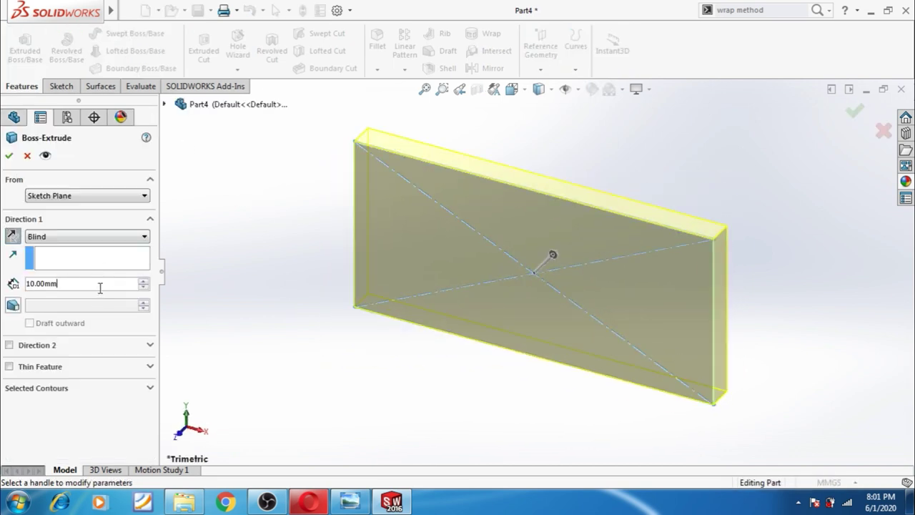
{"action": "type", "text": "90"}
{"action": "key", "text": "Return"}
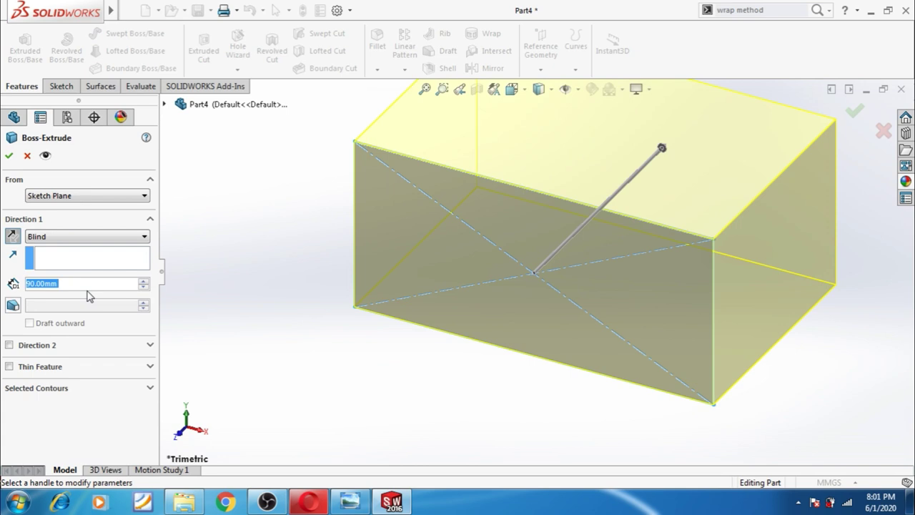
{"action": "left_click", "coordinate": [9, 156]}
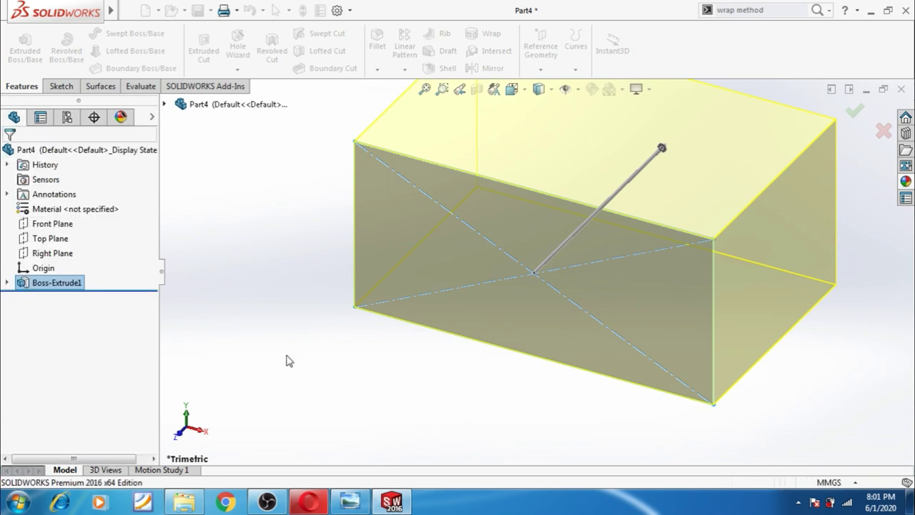
Step: Apply the Plain White scene to the viewport background
{"action": "left_click", "coordinate": [636, 88]}
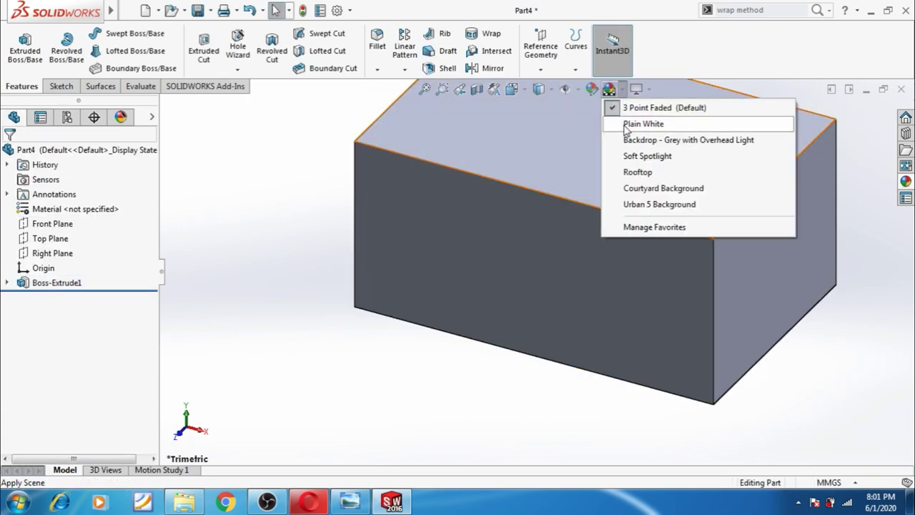
{"action": "left_click", "coordinate": [623, 126]}
{"action": "scroll", "coordinate": [650, 256], "scroll_direction": "up", "scroll_amount": 3}
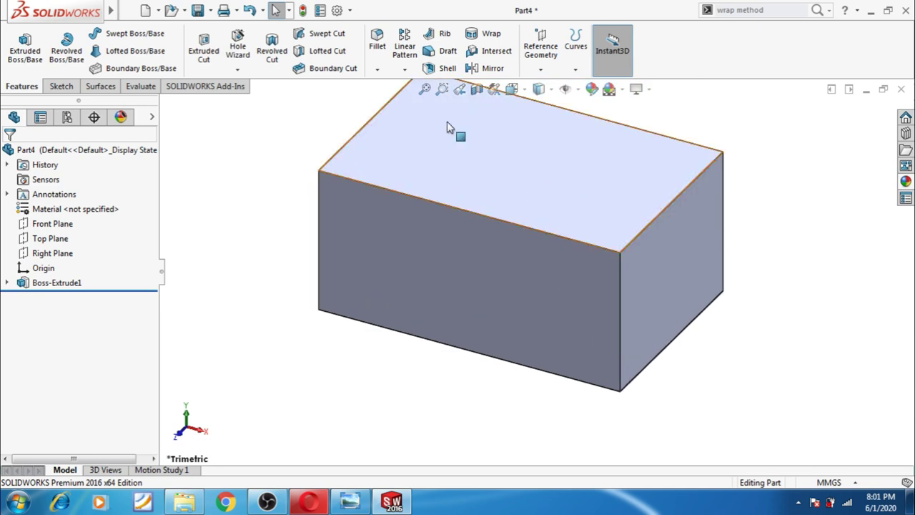
Step: Select the block's top face for a fillet, removing an extra face picked by mistake
{"action": "left_click", "coordinate": [377, 43]}
{"action": "left_click", "coordinate": [539, 166]}
{"action": "middle_click_drag", "start_coordinate": [772, 237], "coordinate": [597, 207]}
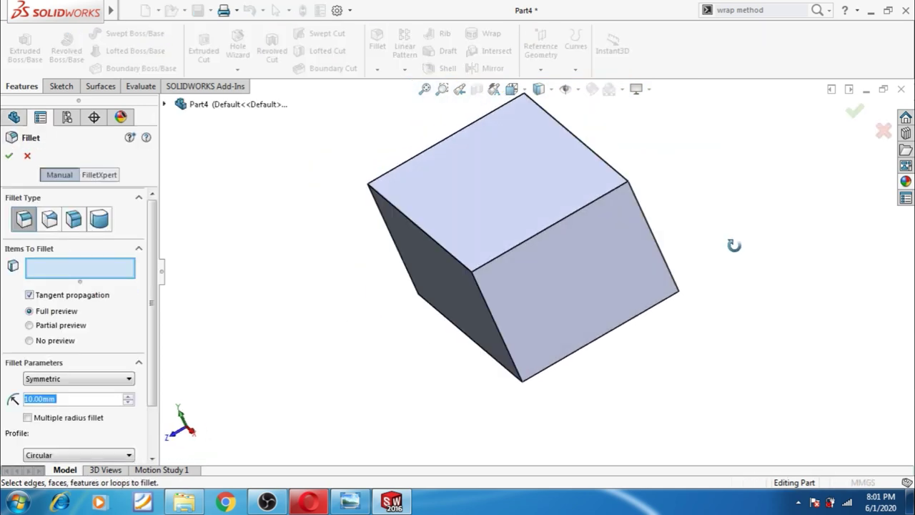
{"action": "middle_click_drag", "start_coordinate": [639, 320], "coordinate": [694, 320]}
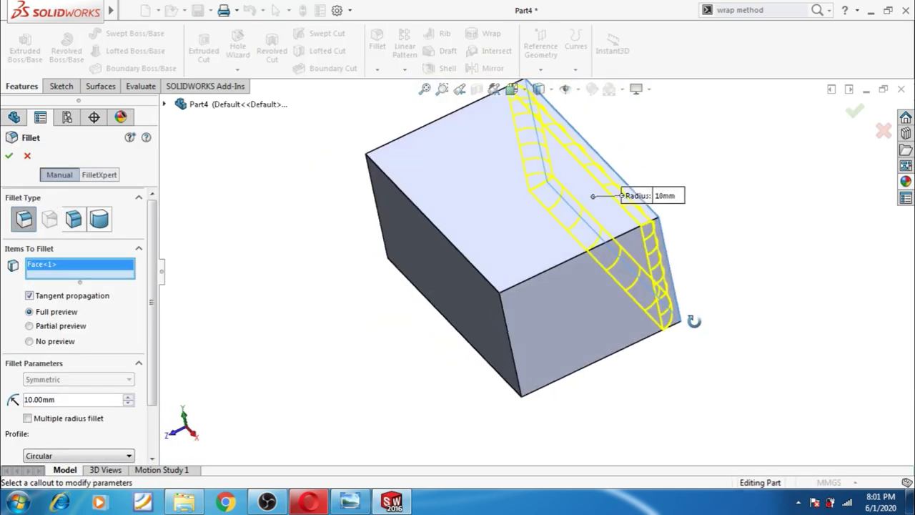
{"action": "left_click", "coordinate": [563, 259]}
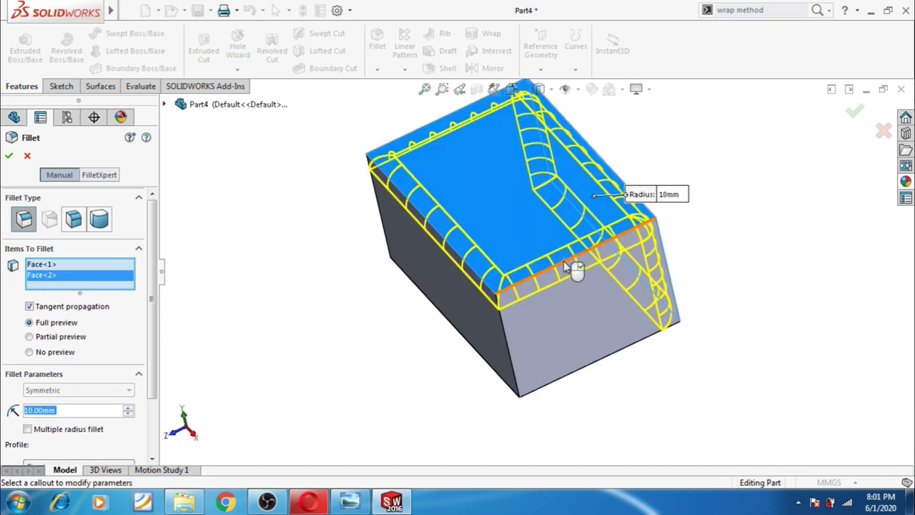
{"action": "right_click", "coordinate": [47, 281]}
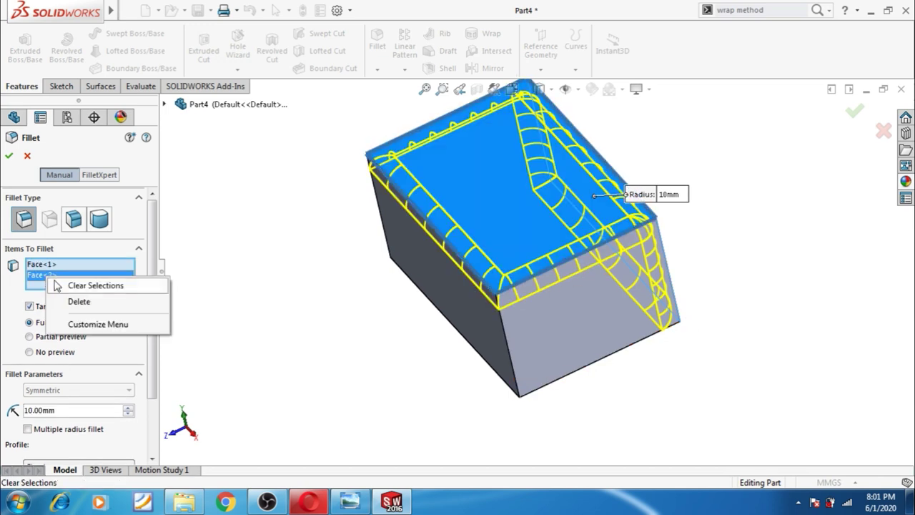
{"action": "left_click", "coordinate": [68, 300]}
Step: Add four block edges to the fillet and apply it at 10 mm
{"action": "left_click", "coordinate": [552, 274]}
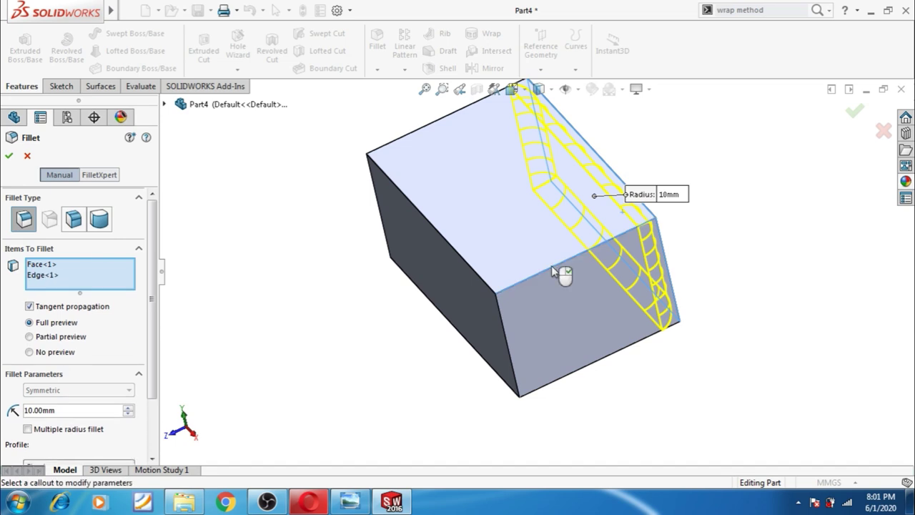
{"action": "left_click", "coordinate": [441, 120]}
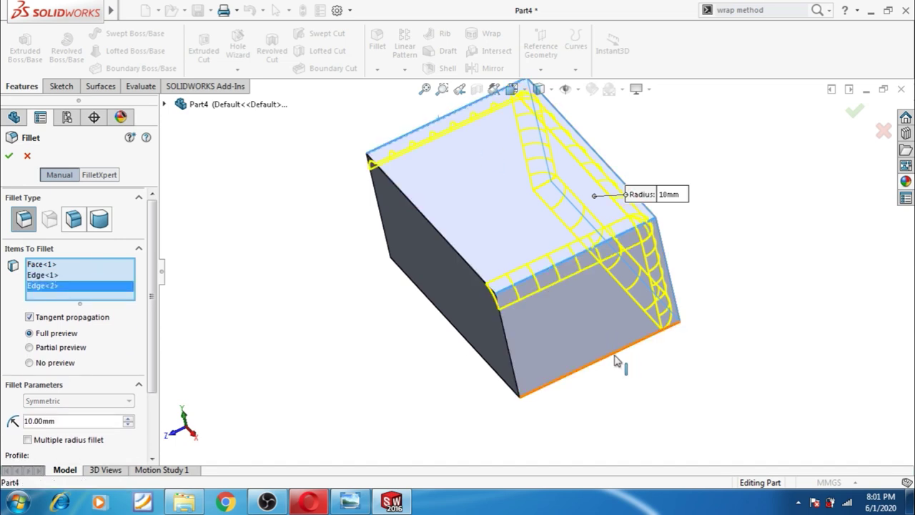
{"action": "left_click", "coordinate": [615, 361]}
{"action": "middle_click_drag", "start_coordinate": [643, 374], "coordinate": [559, 355]}
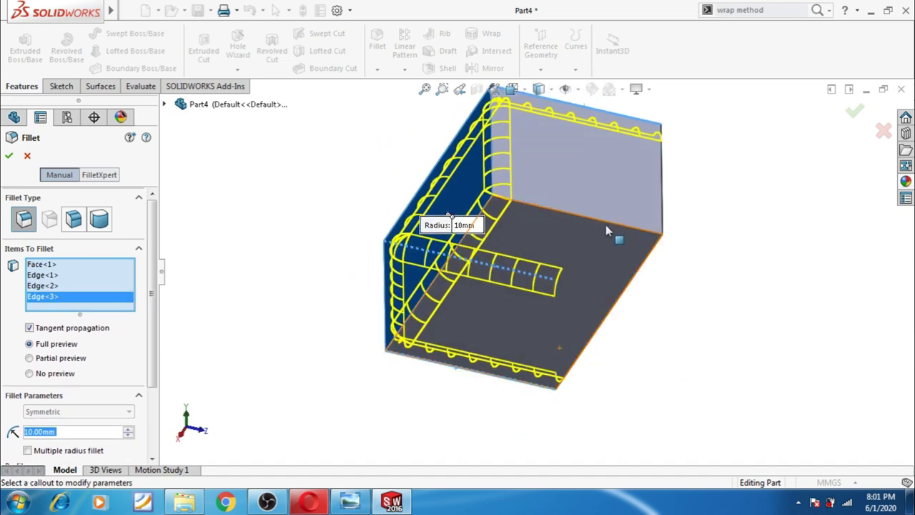
{"action": "left_click", "coordinate": [605, 222]}
{"action": "mouse_move", "coordinate": [731, 271]}
{"action": "middle_mouse_down"}
{"action": "mouse_move", "coordinate": [664, 371]}
{"action": "mouse_move", "coordinate": [643, 379]}
{"action": "middle_mouse_up"}
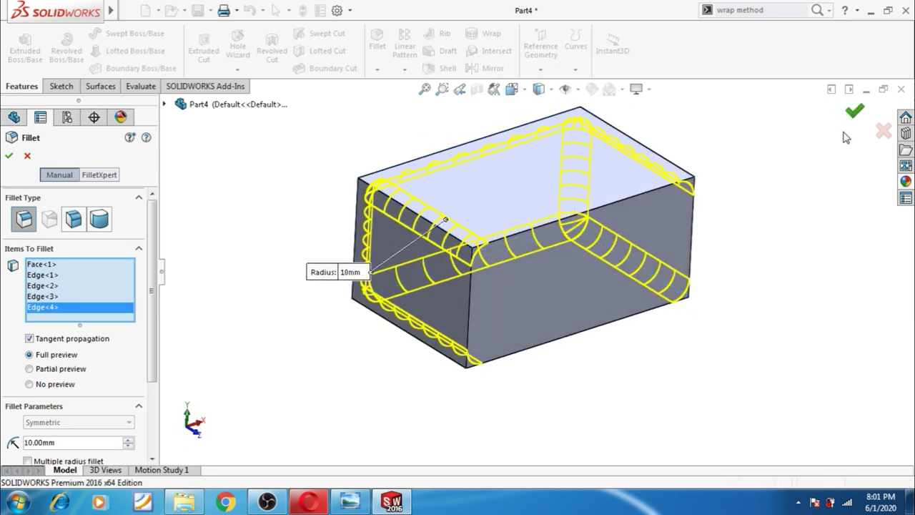
{"action": "left_click", "coordinate": [854, 110]}
{"action": "mouse_move", "coordinate": [801, 241]}
{"action": "middle_mouse_down"}
{"action": "mouse_move", "coordinate": [756, 218]}
{"action": "mouse_move", "coordinate": [764, 225]}
{"action": "middle_mouse_up"}
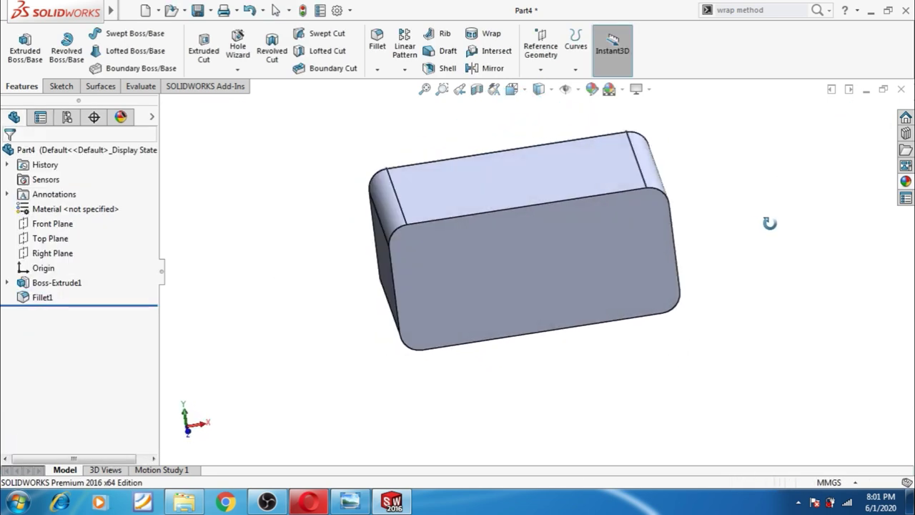
Step: View the block's front face normal-to and start Sketch2 on it
{"action": "left_click", "coordinate": [654, 265]}
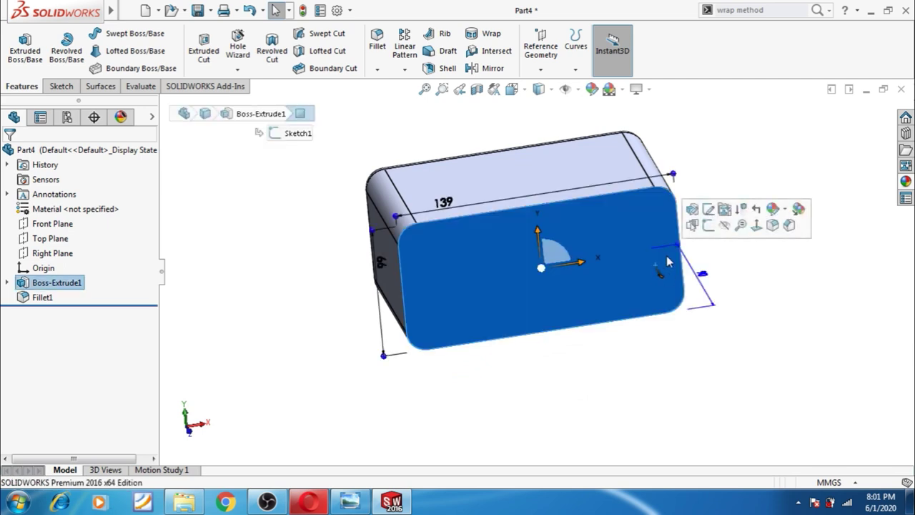
{"action": "left_click", "coordinate": [756, 224]}
{"action": "left_click", "coordinate": [647, 286]}
{"action": "left_click", "coordinate": [702, 263]}
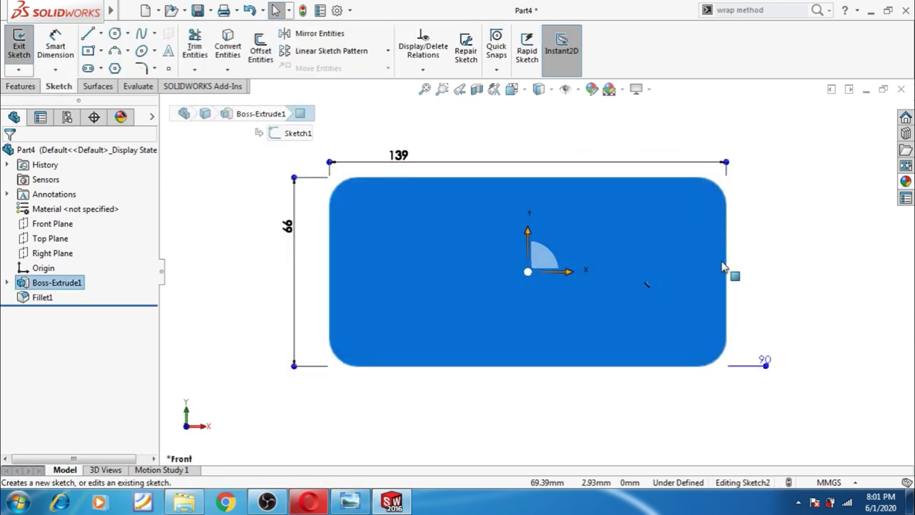
{"action": "mouse_move", "coordinate": [55, 10]}
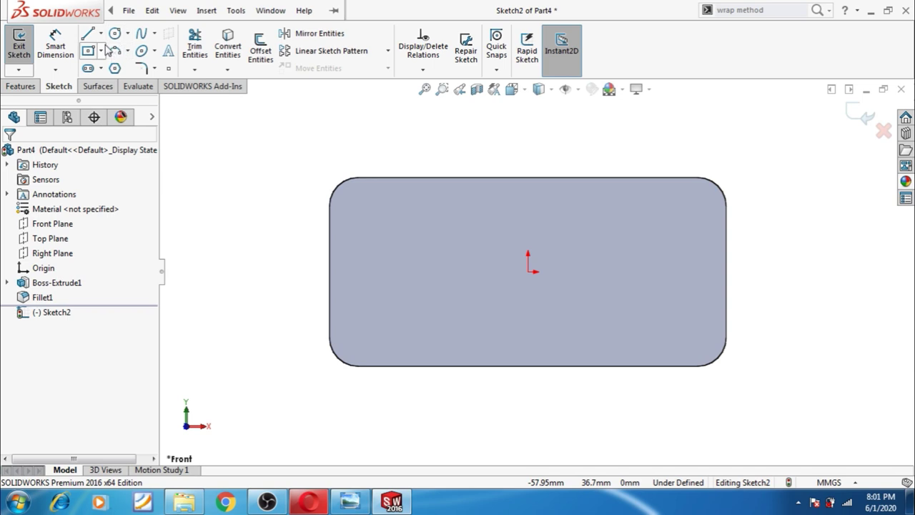
Step: Draw a vertical centerline upward from the origin
{"action": "left_click", "coordinate": [100, 33]}
{"action": "left_click", "coordinate": [119, 65]}
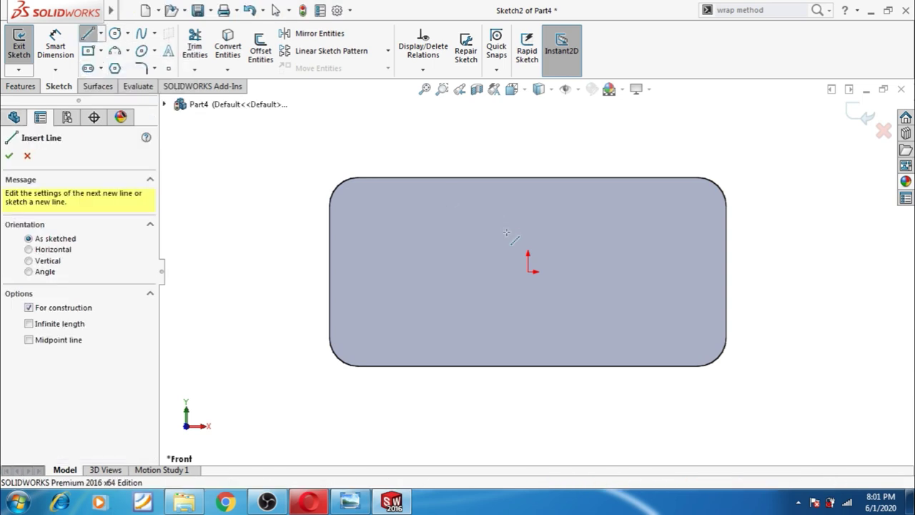
{"action": "left_click", "coordinate": [527, 272]}
{"action": "left_click", "coordinate": [528, 209]}
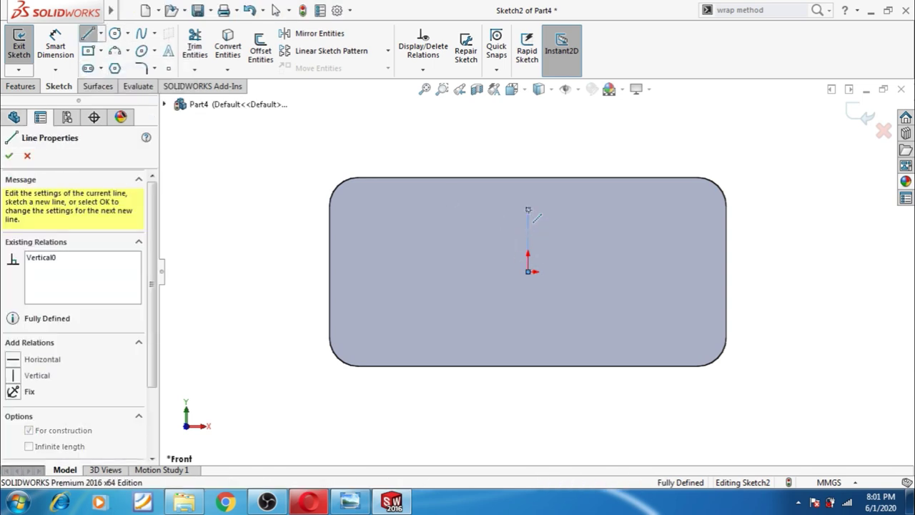
{"action": "key", "text": "Escape"}
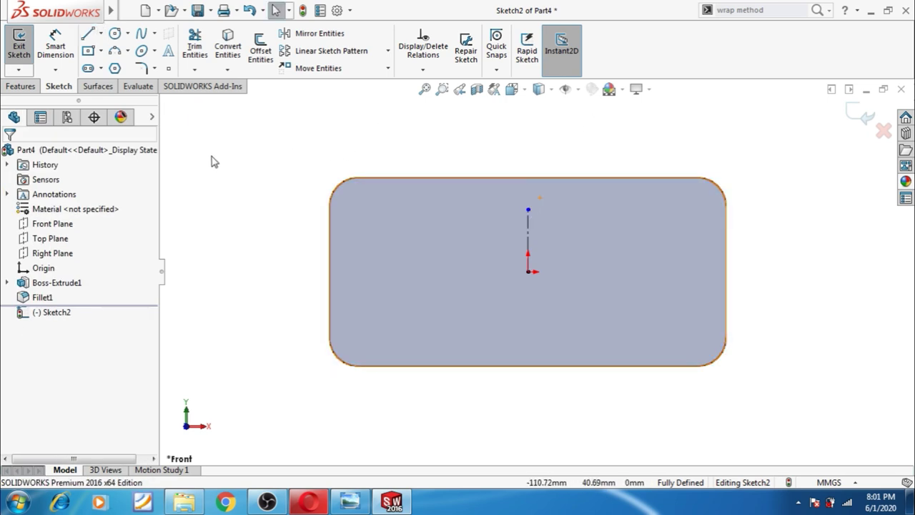
Step: Draw a center rectangle to the left of the centerline
{"action": "left_click", "coordinate": [87, 53]}
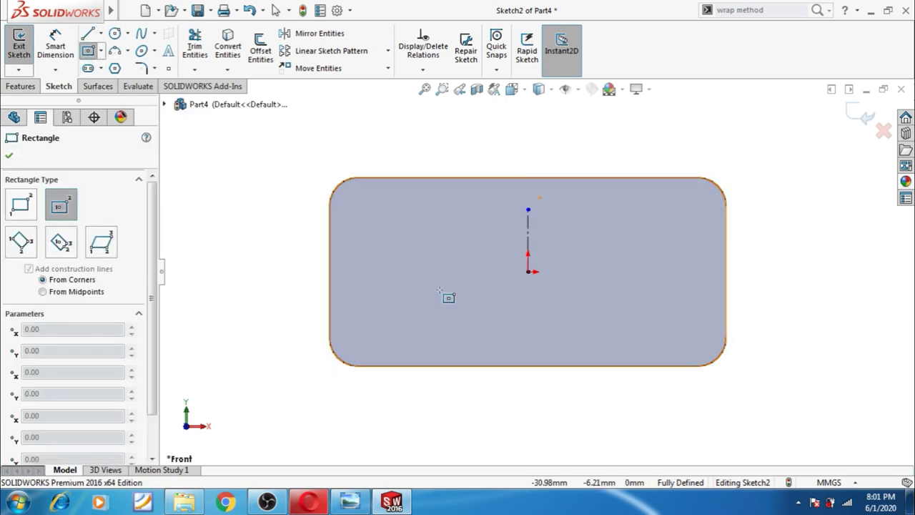
{"action": "left_click", "coordinate": [432, 271]}
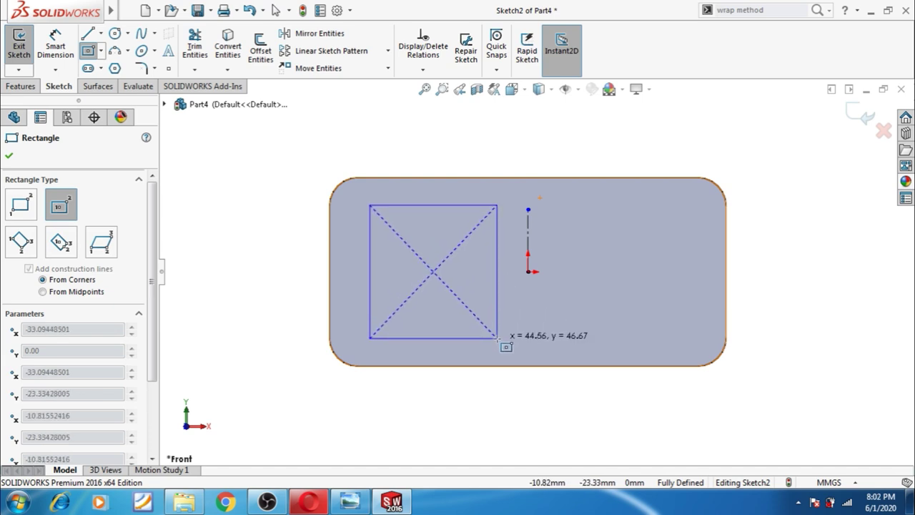
{"action": "left_click", "coordinate": [498, 334]}
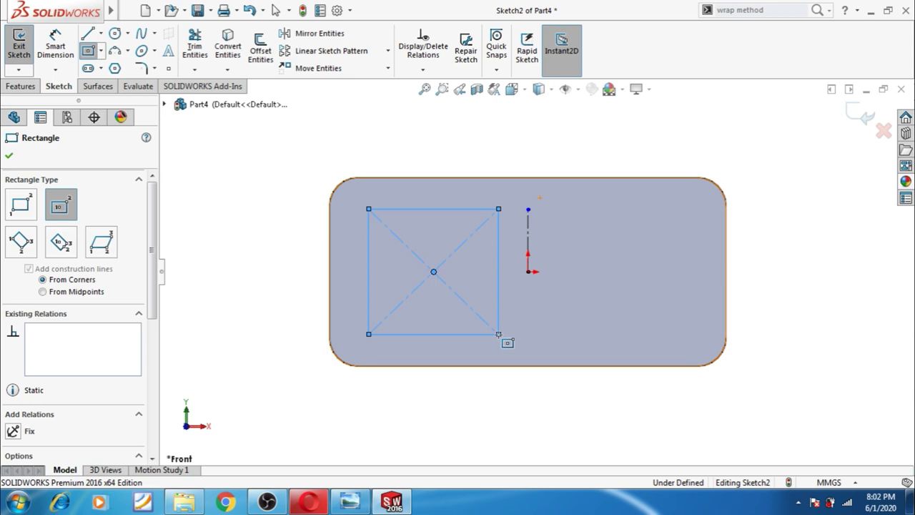
{"action": "key", "text": "Escape"}
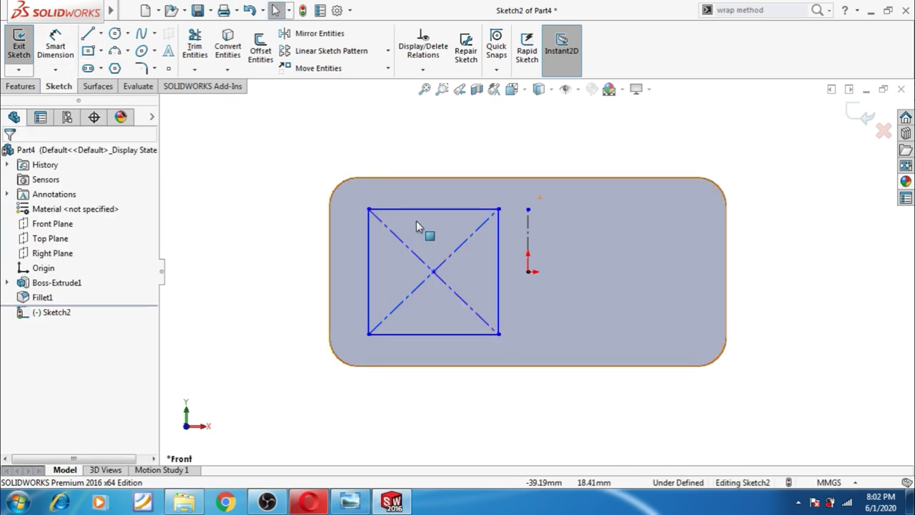
Step: Make the rectangle's top and left edges Equal so it becomes a square
{"action": "left_click", "coordinate": [422, 209]}
{"action": "left_click", "coordinate": [370, 234]}
{"action": "left_click", "coordinate": [398, 210], "text": "ctrl"}
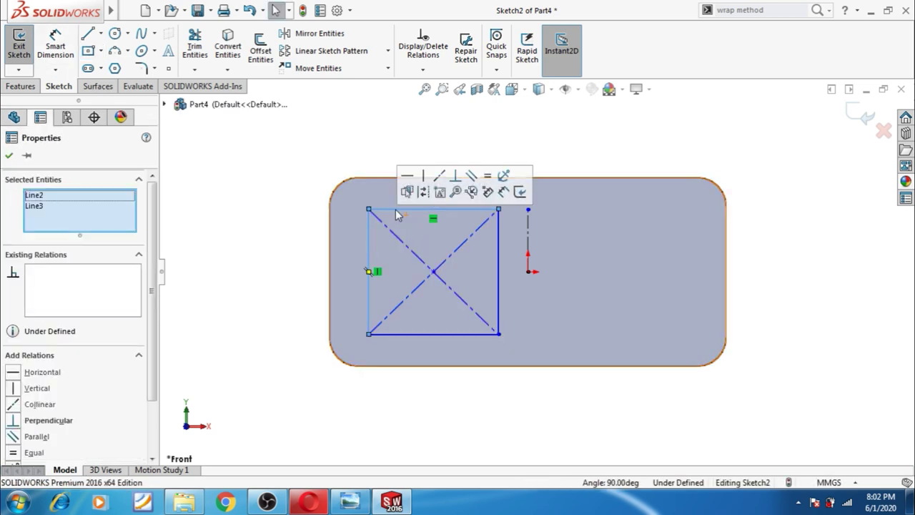
{"action": "left_click", "coordinate": [487, 175]}
{"action": "left_click", "coordinate": [293, 193]}
Step: Dimension the square's top edge to 40 mm
{"action": "left_click", "coordinate": [55, 47]}
{"action": "left_click", "coordinate": [412, 212]}
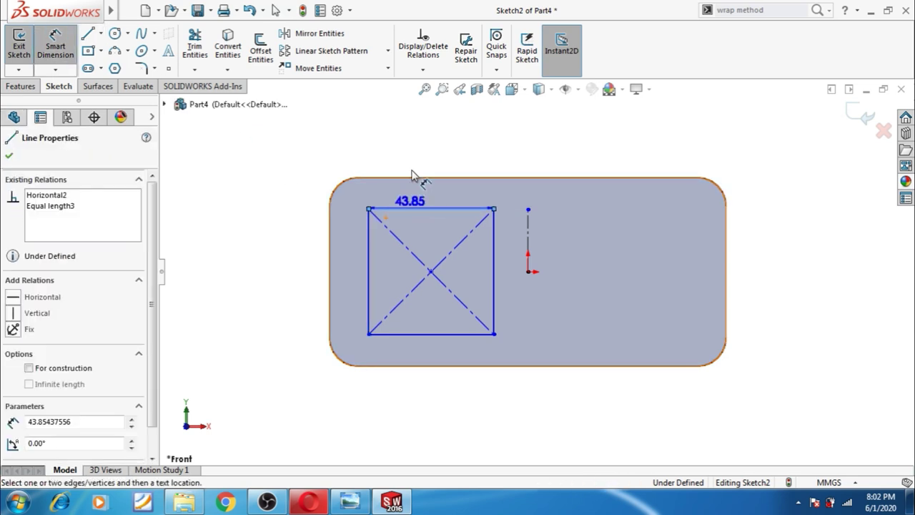
{"action": "left_click", "coordinate": [419, 170]}
{"action": "type", "text": "40"}
{"action": "key", "text": "Return"}
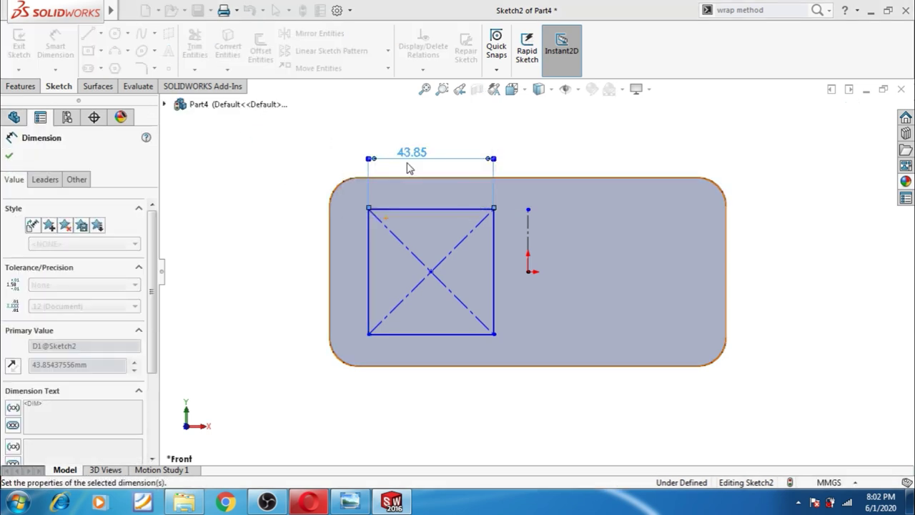
{"action": "left_click", "coordinate": [279, 233]}
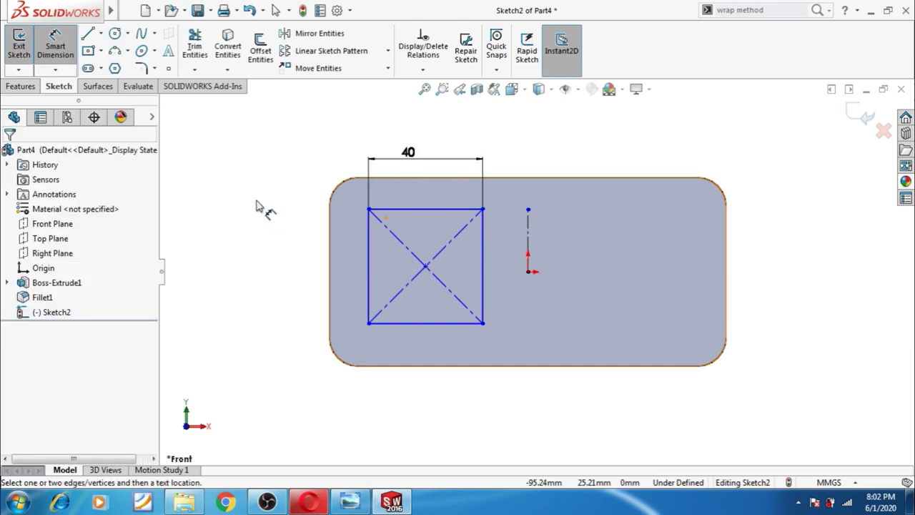
{"action": "right_click", "coordinate": [256, 205]}
{"action": "left_click", "coordinate": [279, 241]}
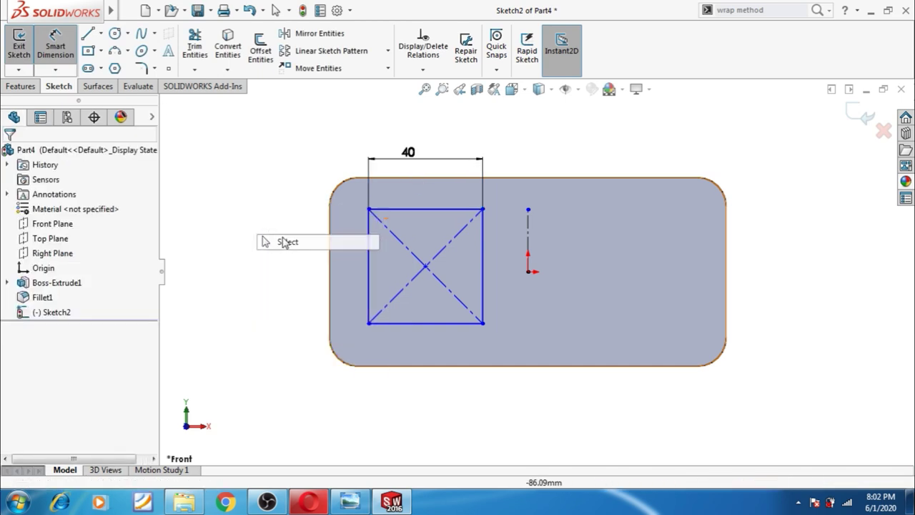
Step: Make the square's centre point Horizontal with the origin
{"action": "left_click", "coordinate": [425, 266]}
{"action": "left_click", "coordinate": [527, 271], "text": "ctrl"}
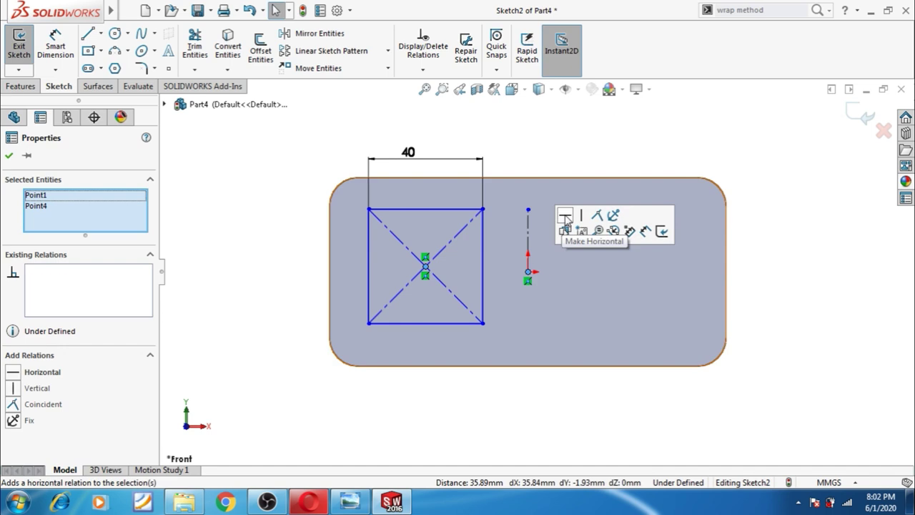
{"action": "left_click", "coordinate": [565, 217]}
{"action": "left_click", "coordinate": [567, 157]}
Step: Dimension the square's centre 30 mm horizontally from the origin
{"action": "left_click", "coordinate": [55, 47]}
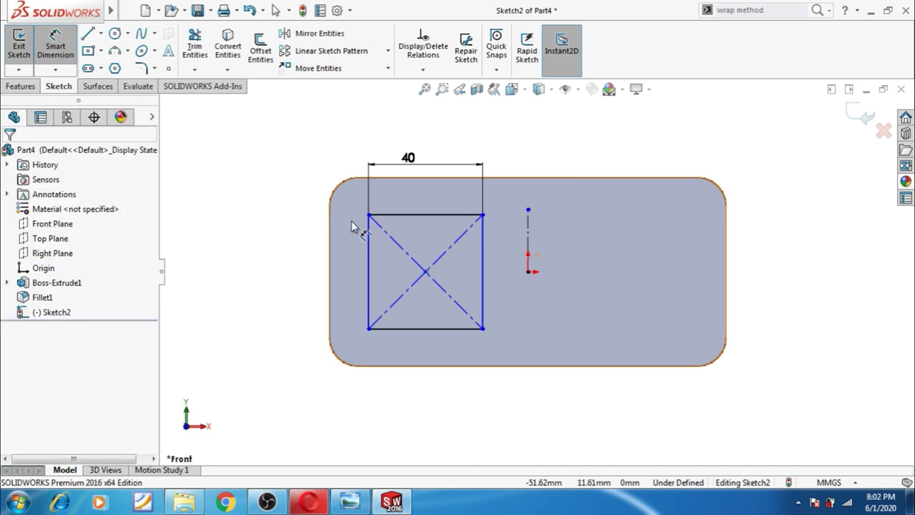
{"action": "left_click", "coordinate": [425, 272]}
{"action": "left_click", "coordinate": [527, 272]}
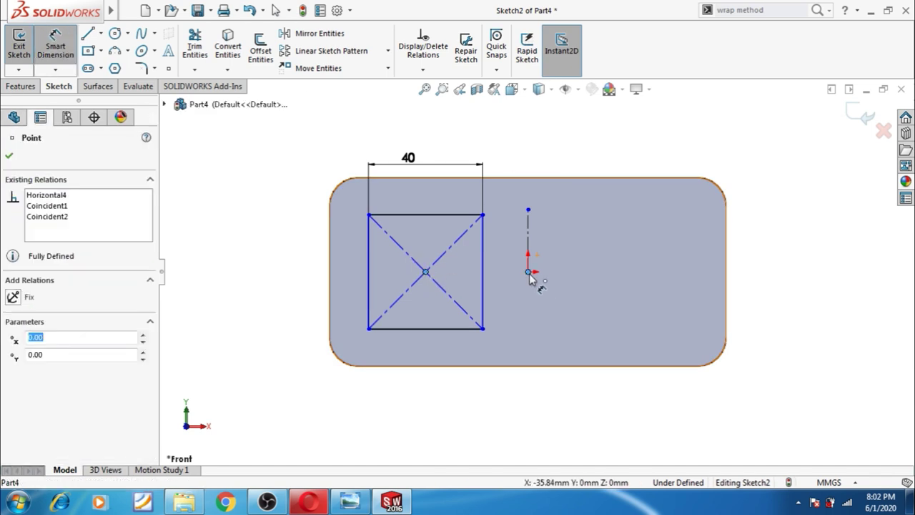
{"action": "left_click", "coordinate": [505, 394]}
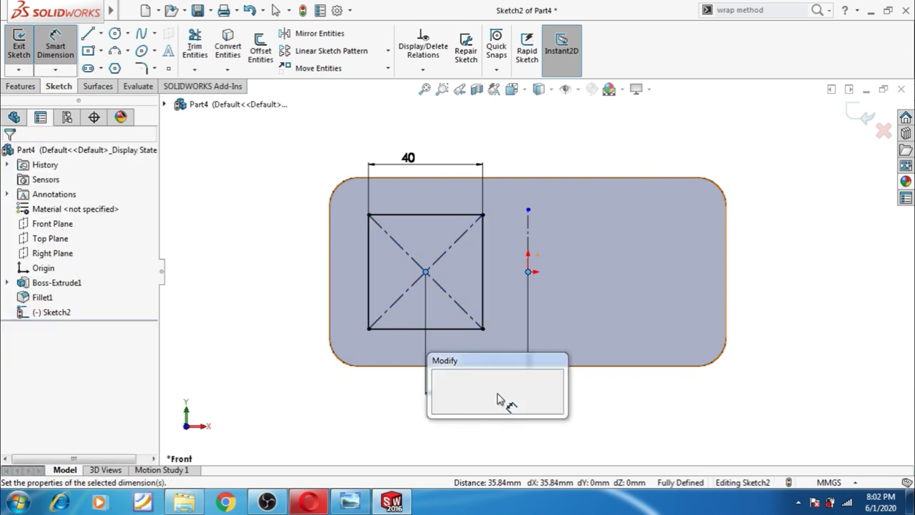
{"action": "type", "text": "30"}
{"action": "key", "text": "Return"}
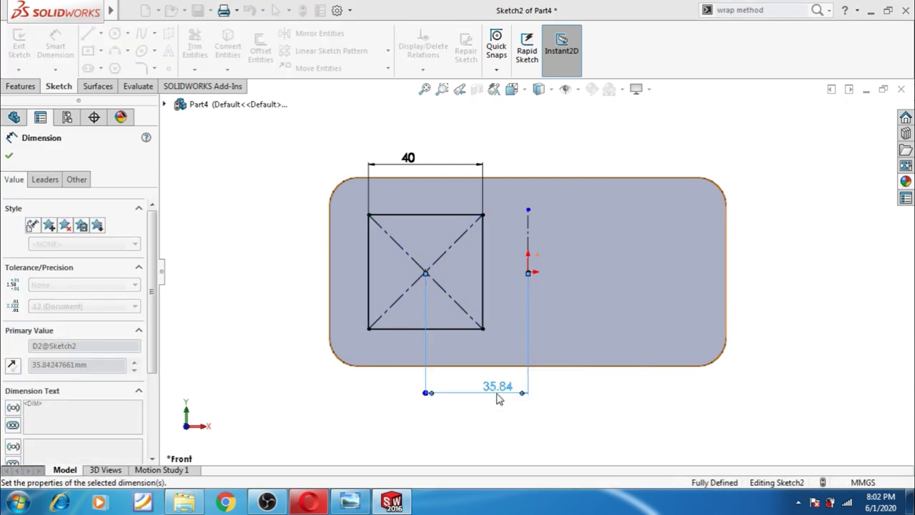
{"action": "key", "text": "Escape"}
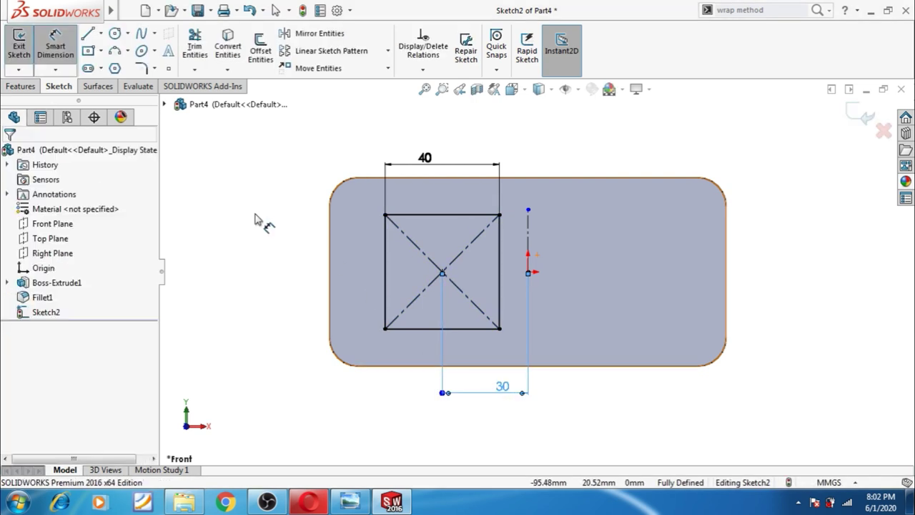
{"action": "right_click", "coordinate": [255, 219]}
{"action": "left_click", "coordinate": [282, 255]}
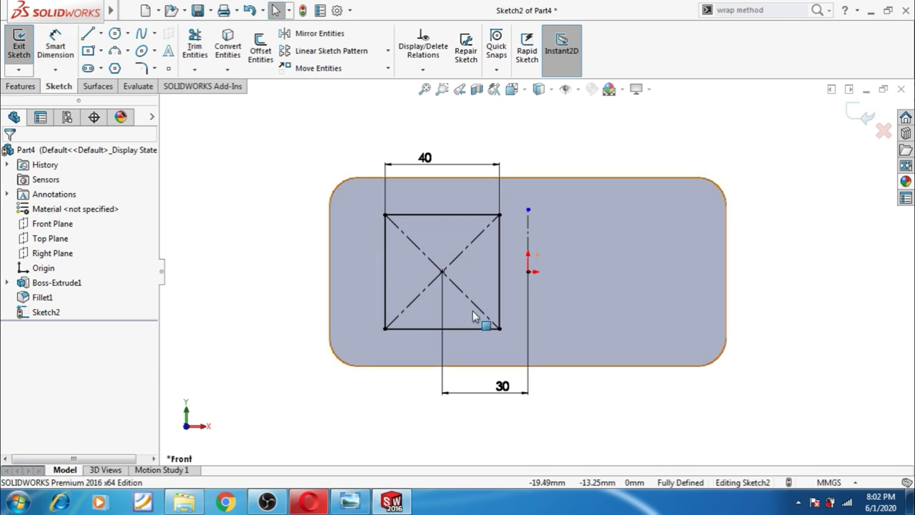
{"action": "scroll", "coordinate": [473, 310], "scroll_direction": "down", "scroll_amount": 1}
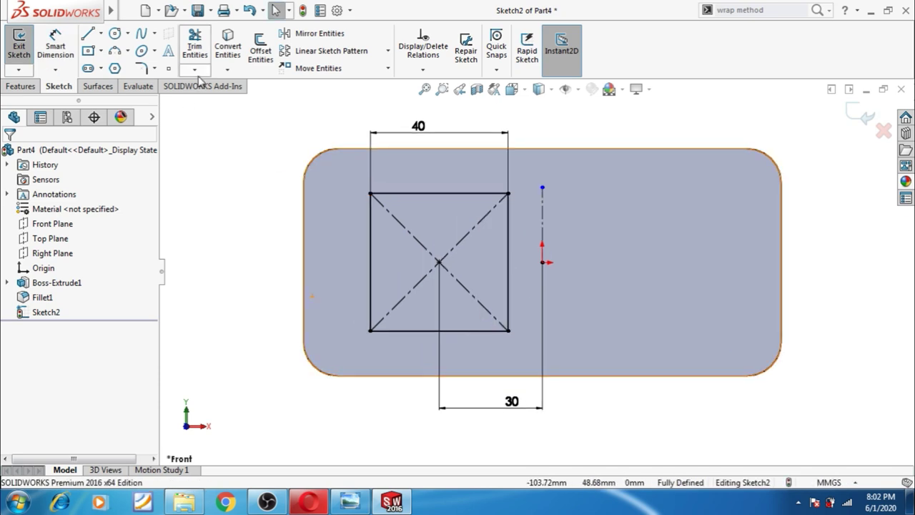
{"action": "left_click", "coordinate": [143, 68]}
Step: Fillet the square's four corners at 5 mm, accepting each warning
{"action": "left_click", "coordinate": [372, 196]}
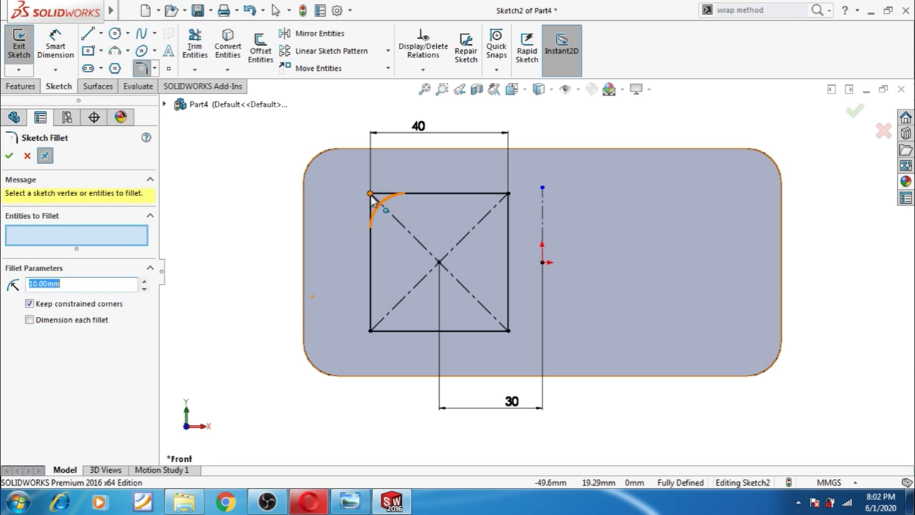
{"action": "left_click", "coordinate": [490, 261]}
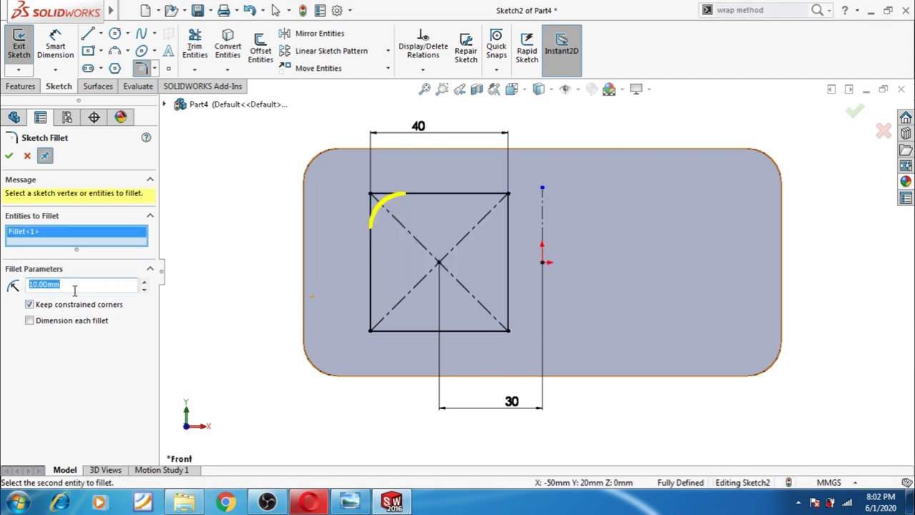
{"action": "left_click", "coordinate": [511, 203]}
{"action": "left_click", "coordinate": [489, 261]}
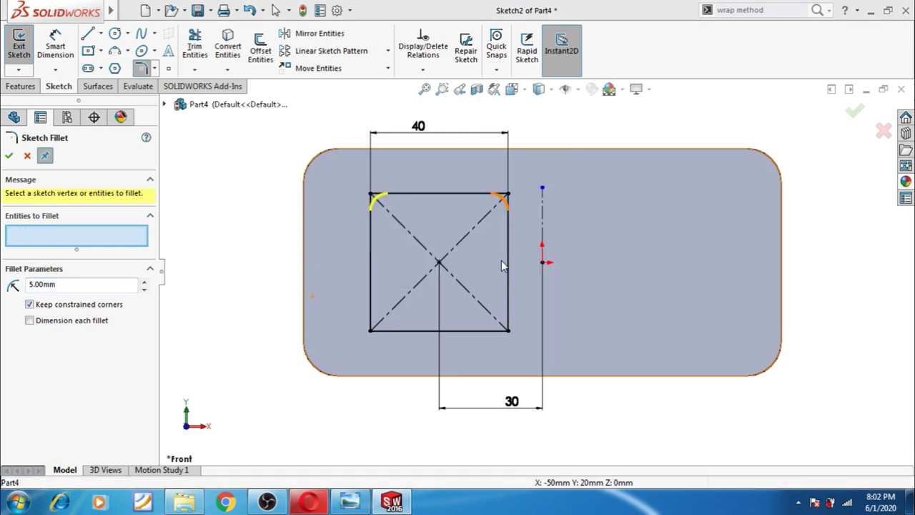
{"action": "left_click", "coordinate": [510, 332]}
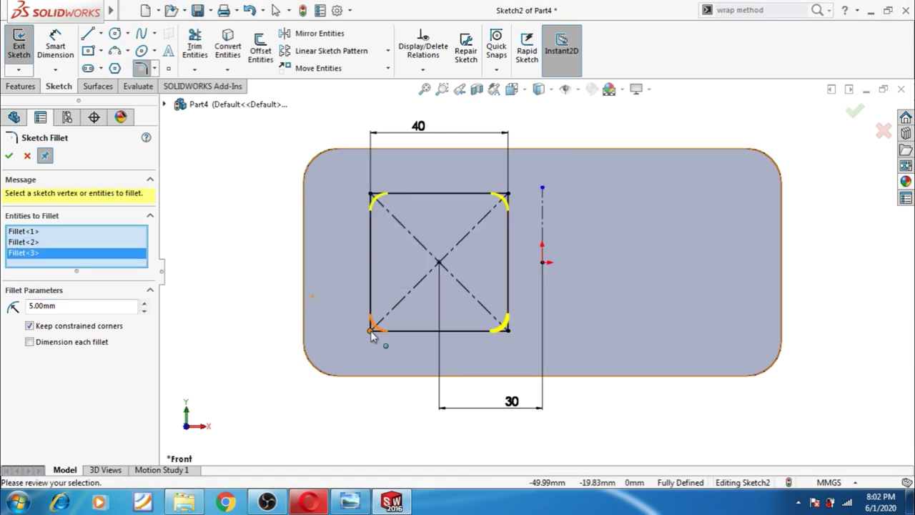
{"action": "left_click", "coordinate": [370, 331]}
{"action": "left_click", "coordinate": [489, 261]}
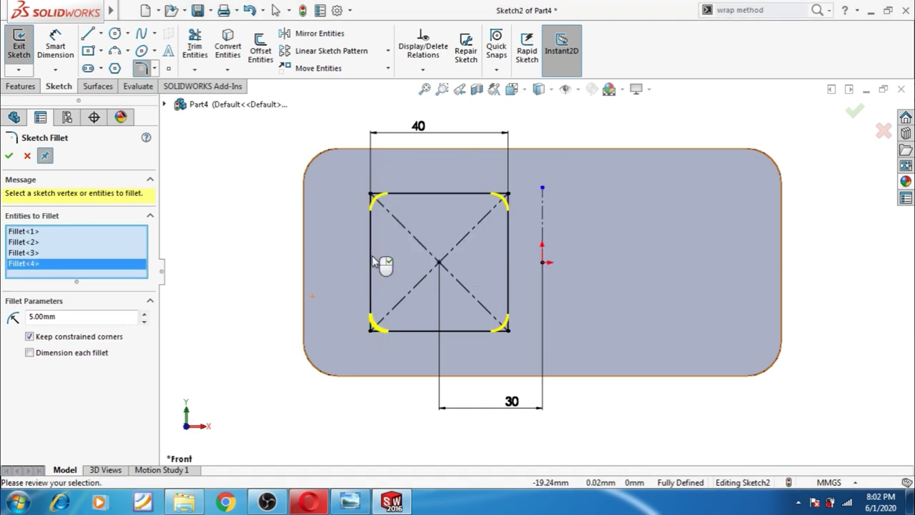
{"action": "left_click", "coordinate": [9, 156]}
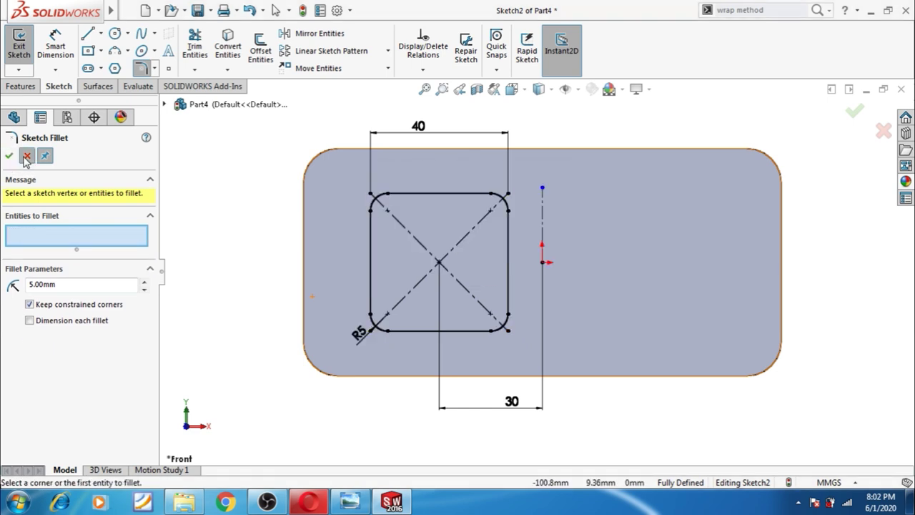
{"action": "left_click", "coordinate": [27, 157]}
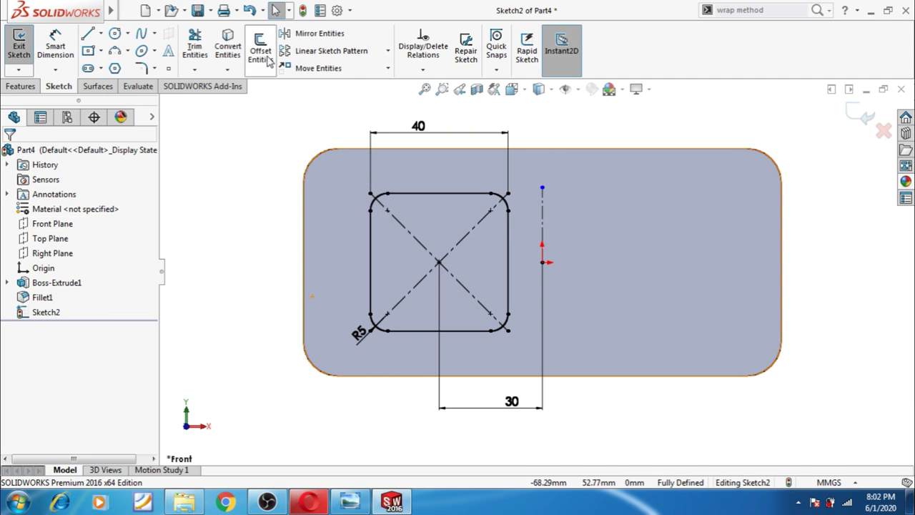
Step: Mirror the rounded 40 mm square about the vertical centerline Line1 to the right
{"action": "left_click", "coordinate": [320, 34]}
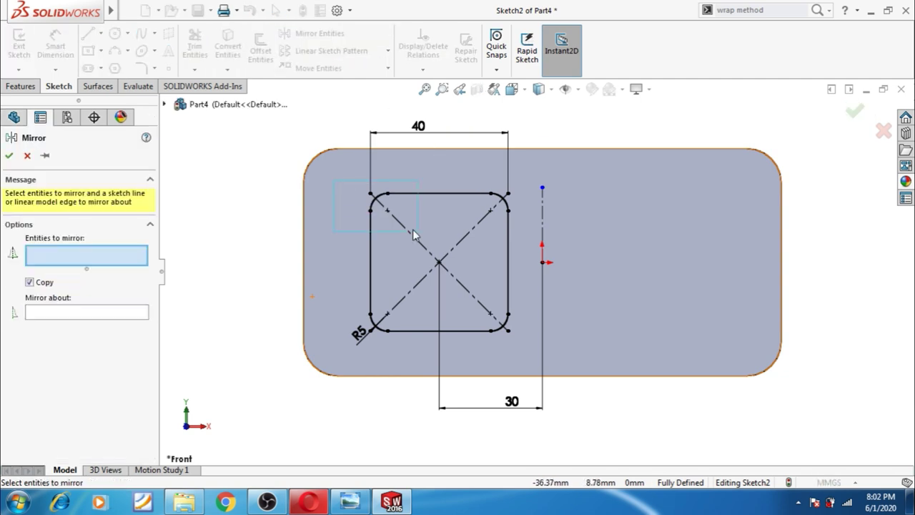
{"action": "left_click_drag", "start_coordinate": [520, 335], "coordinate": [520, 343]}
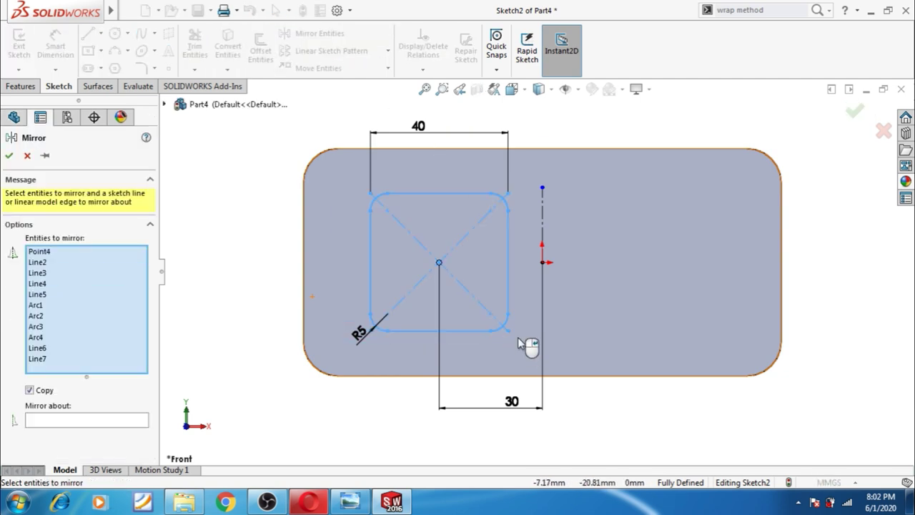
{"action": "left_click", "coordinate": [123, 422]}
{"action": "left_click", "coordinate": [541, 221]}
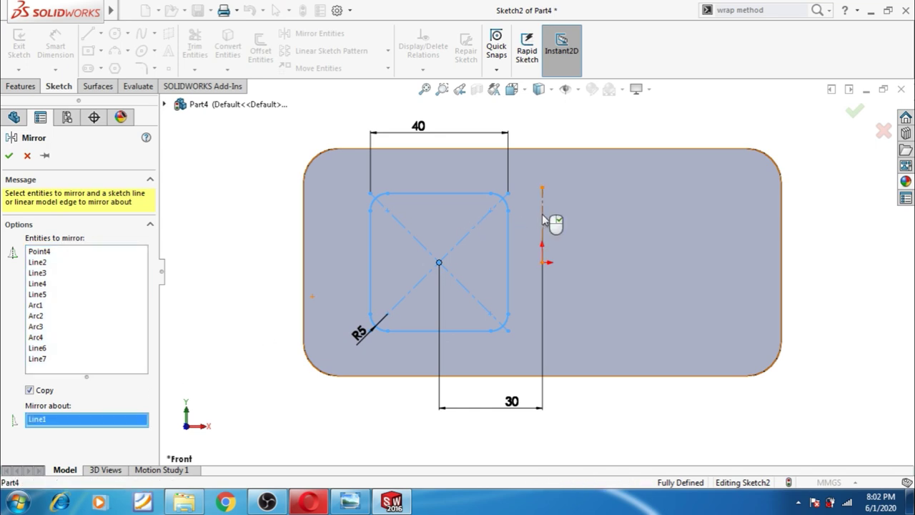
{"action": "left_click", "coordinate": [9, 157]}
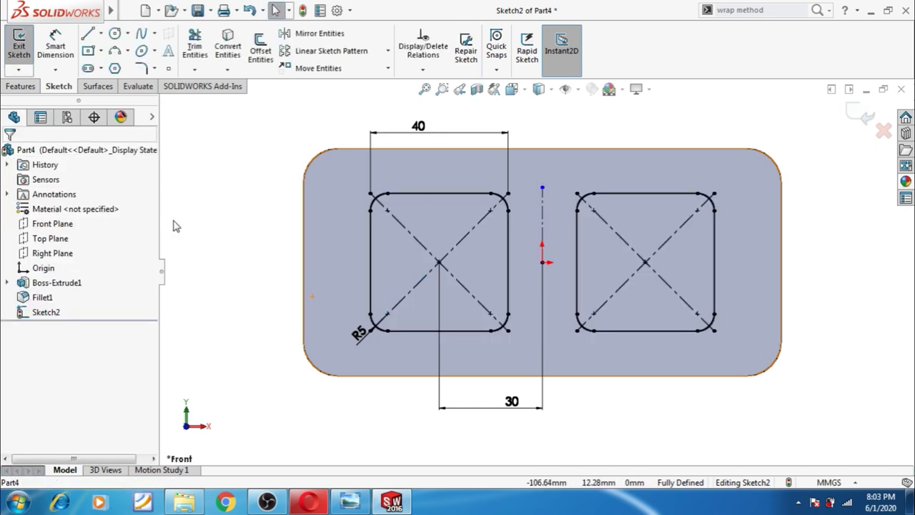
Step: Exit the sketch and extrude-cut both rounded squares 5 mm blind into the front face
{"action": "left_click", "coordinate": [860, 119]}
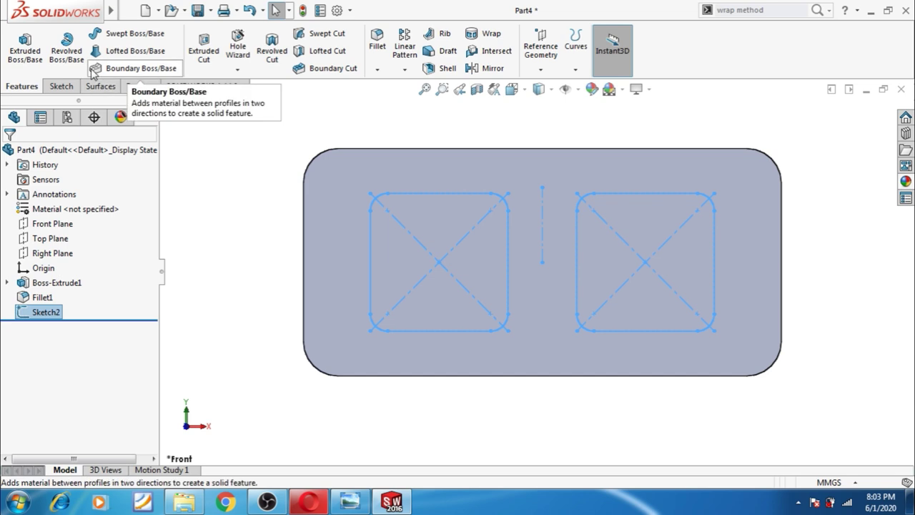
{"action": "left_click", "coordinate": [204, 49]}
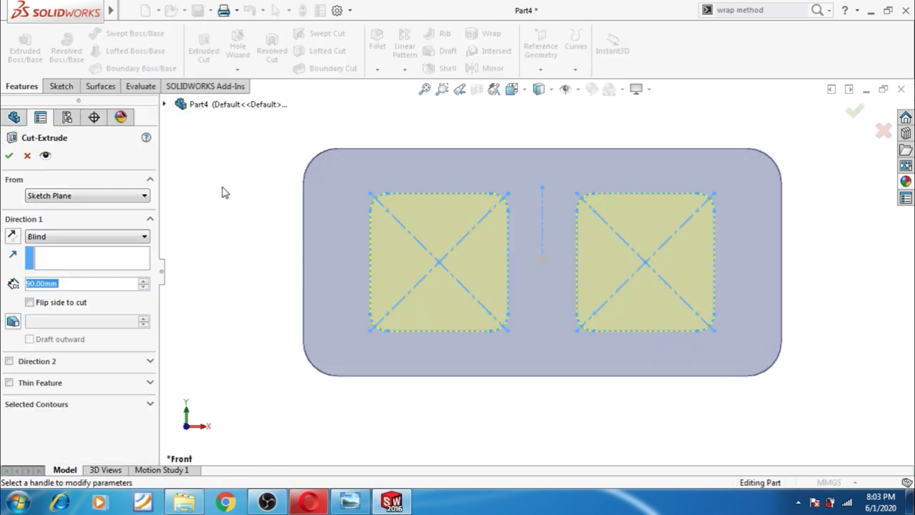
{"action": "type", "text": "5"}
{"action": "key", "text": "Return"}
{"action": "middle_click_drag", "start_coordinate": [270, 267], "coordinate": [273, 333]}
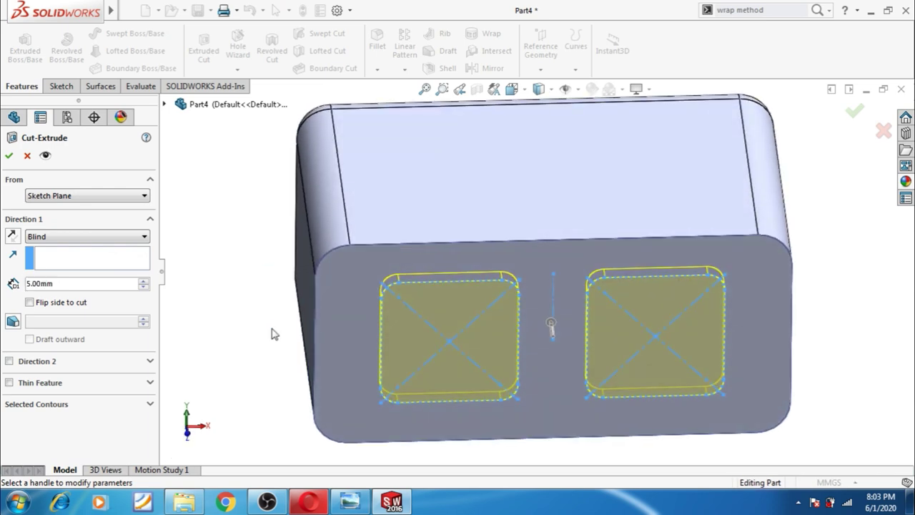
{"action": "left_click", "coordinate": [8, 156]}
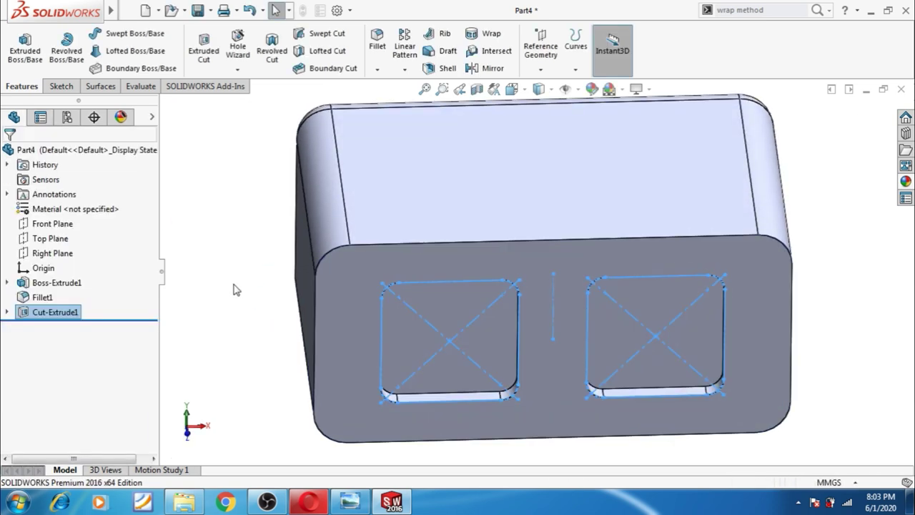
Step: Start Sketch3 on the block's front face, viewed normal-to
{"action": "left_click", "coordinate": [501, 412]}
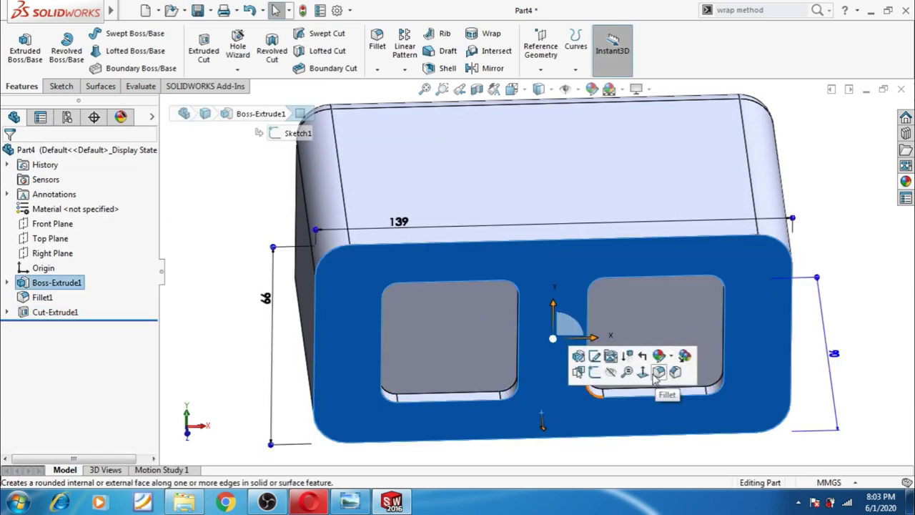
{"action": "left_click", "coordinate": [584, 361]}
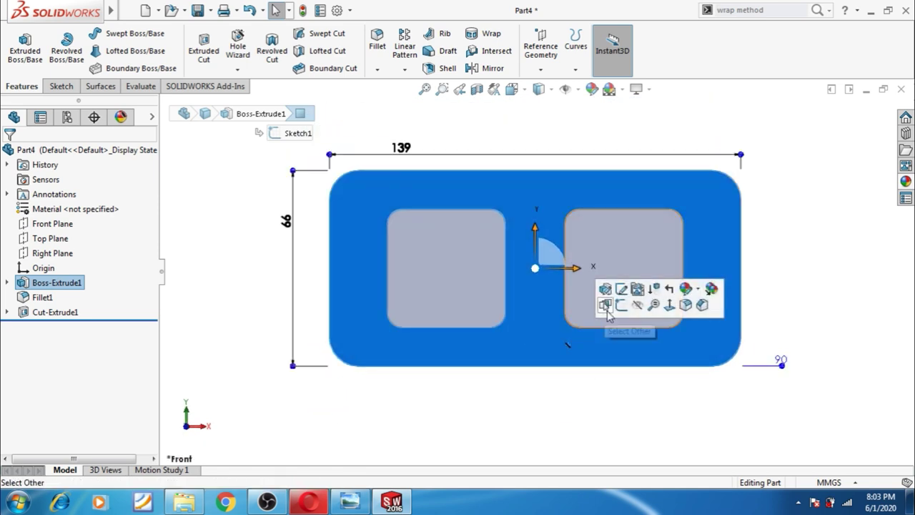
{"action": "left_click", "coordinate": [603, 306]}
{"action": "scroll", "coordinate": [777, 314], "scroll_direction": "down", "scroll_amount": 2}
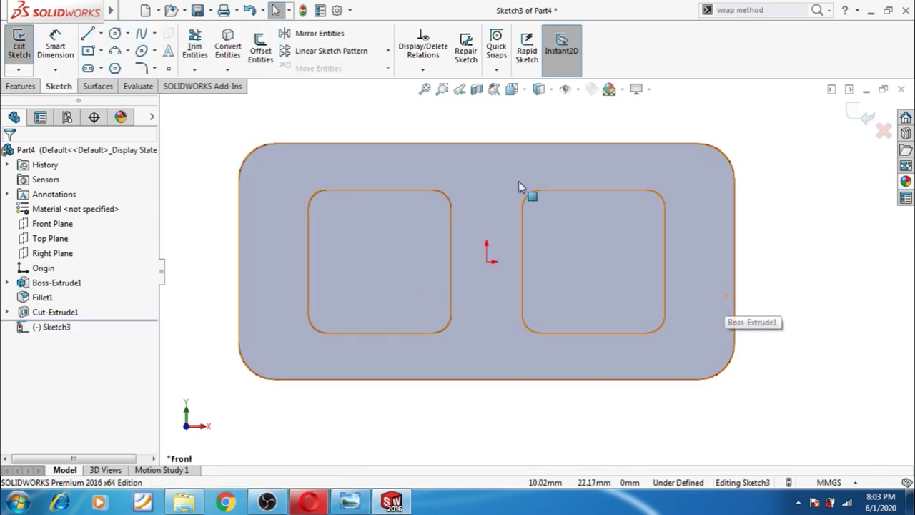
{"action": "left_click", "coordinate": [479, 163]}
{"action": "left_click", "coordinate": [482, 131]}
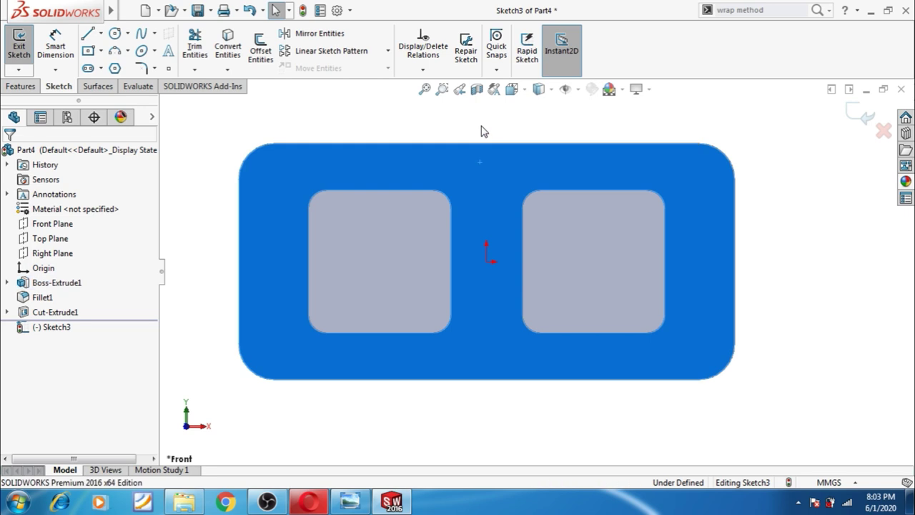
Step: Offset the face's outer outline 2 mm inward, reversed, as a closed loop
{"action": "left_click", "coordinate": [260, 49]}
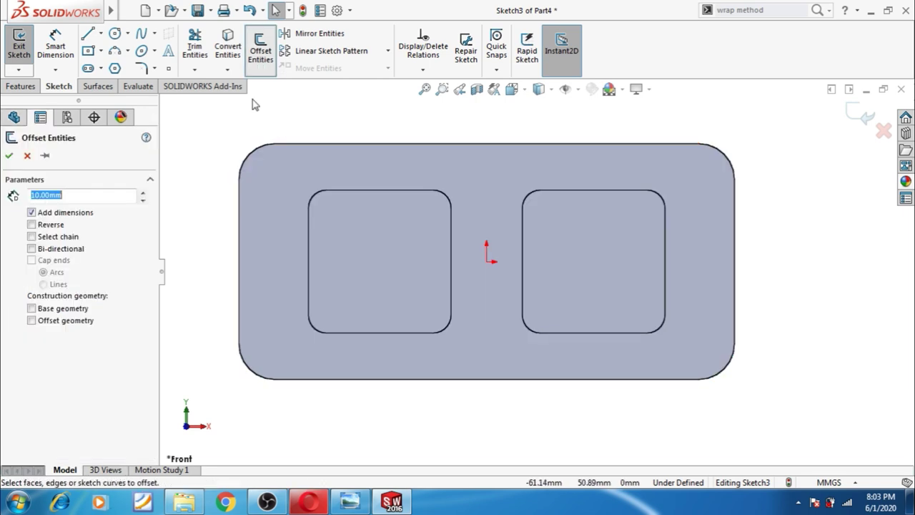
{"action": "left_click", "coordinate": [251, 196]}
{"action": "left_click", "coordinate": [250, 281]}
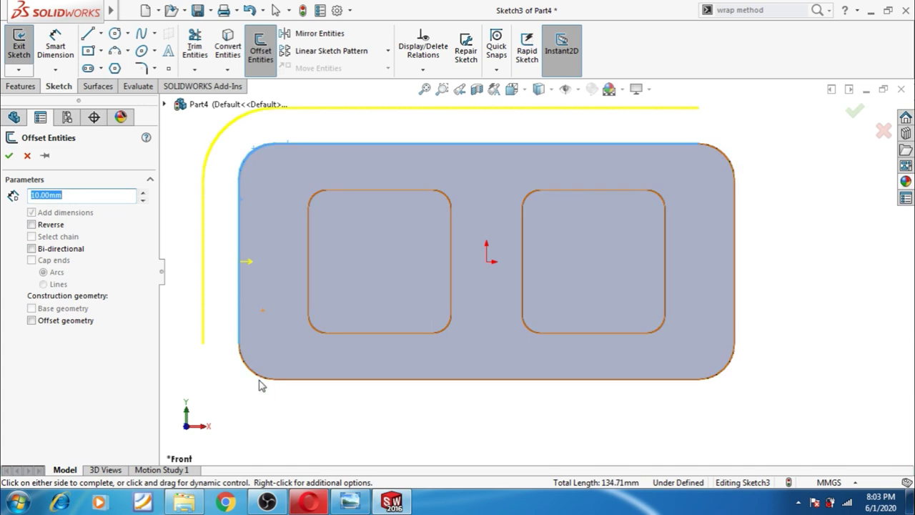
{"action": "left_click", "coordinate": [286, 378]}
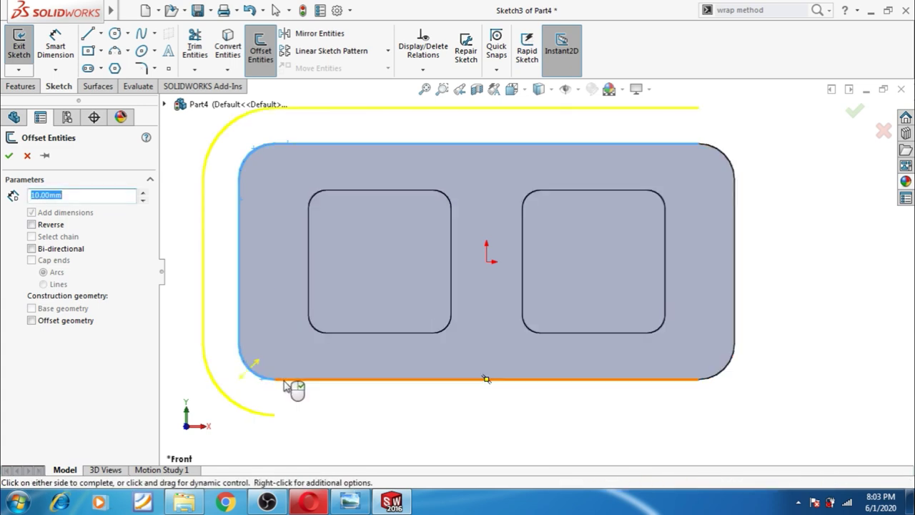
{"action": "left_click", "coordinate": [713, 383]}
{"action": "left_click", "coordinate": [737, 339]}
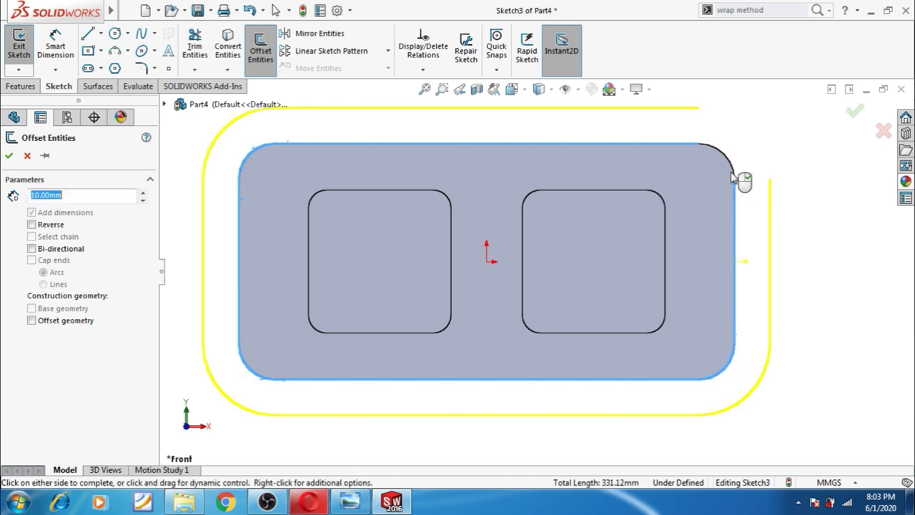
{"action": "left_click", "coordinate": [730, 168]}
{"action": "left_click", "coordinate": [31, 224]}
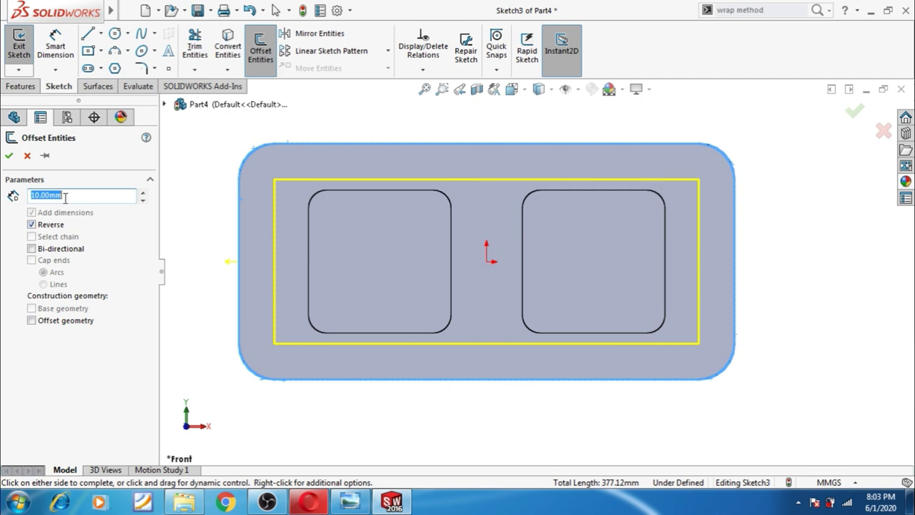
{"action": "type", "text": "2"}
{"action": "key", "text": "Return"}
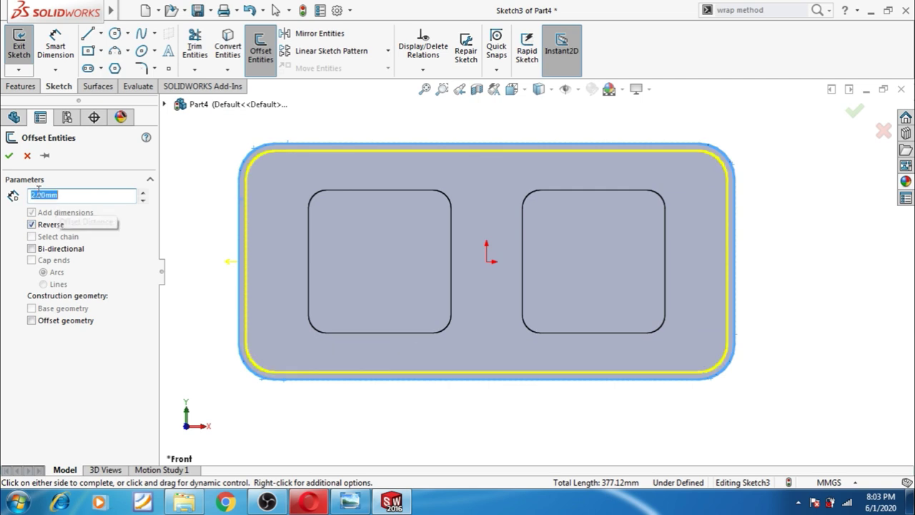
{"action": "left_click", "coordinate": [9, 156]}
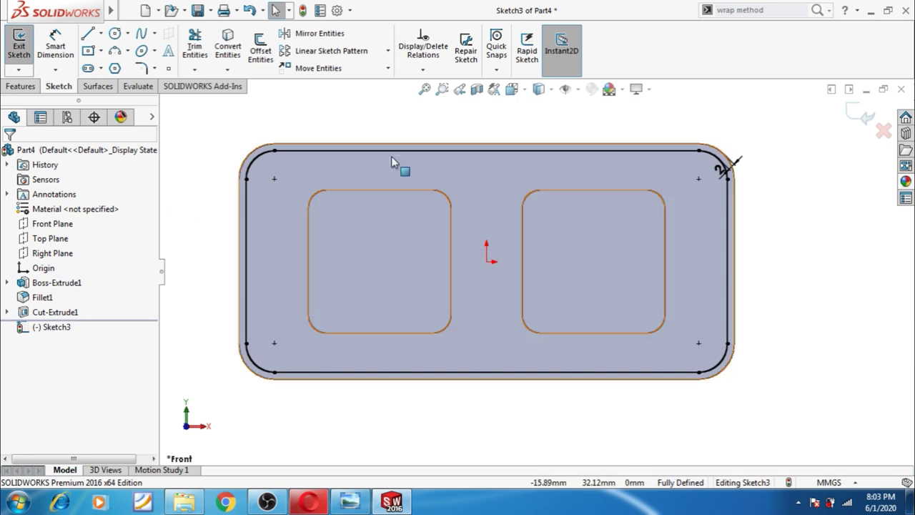
Step: Offset the first loop's edges 2 mm inward to form a second closed loop
{"action": "left_click", "coordinate": [269, 52]}
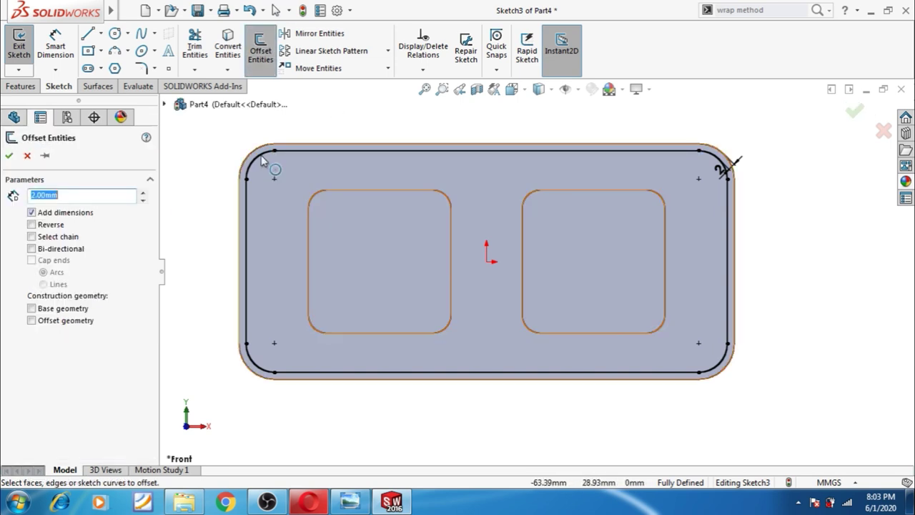
{"action": "left_click", "coordinate": [246, 196]}
{"action": "left_click", "coordinate": [257, 361]}
{"action": "left_click", "coordinate": [686, 372]}
{"action": "left_click", "coordinate": [719, 377]}
{"action": "left_click", "coordinate": [729, 322]}
{"action": "left_click", "coordinate": [721, 166]}
{"action": "left_click", "coordinate": [680, 152]}
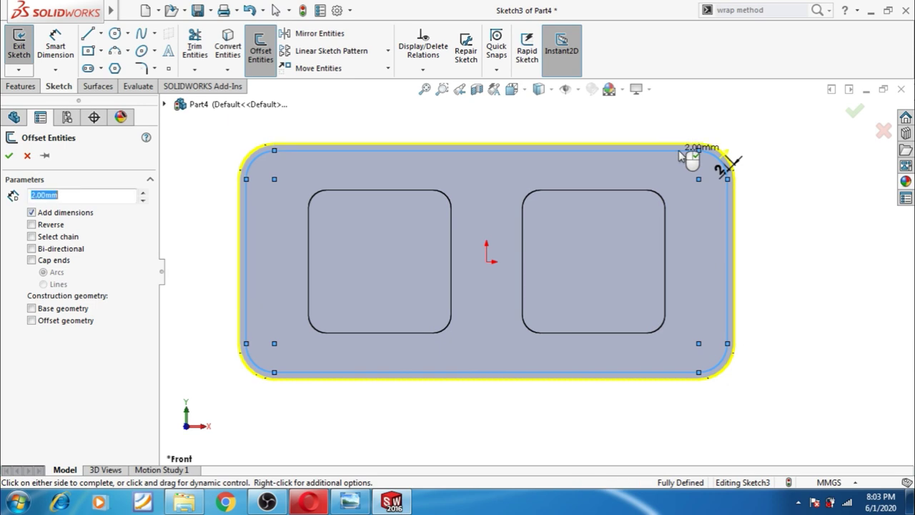
{"action": "left_click", "coordinate": [31, 225]}
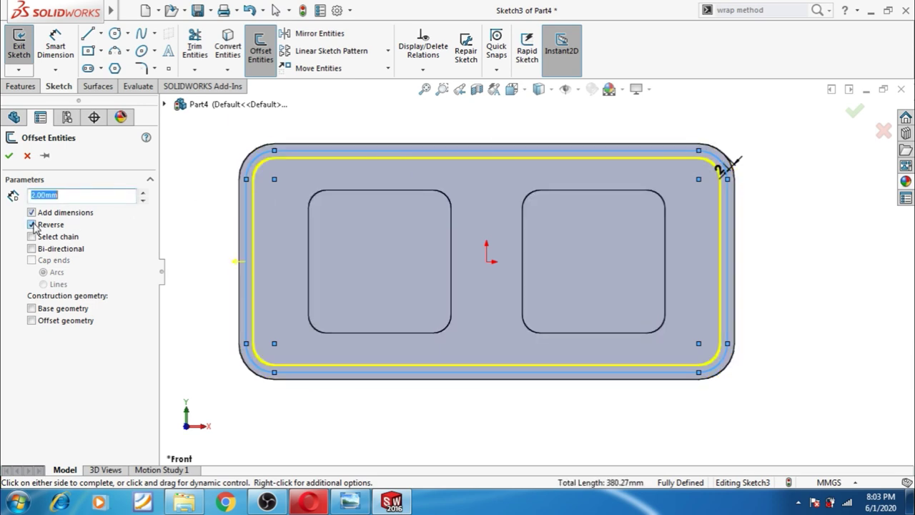
{"action": "left_click", "coordinate": [10, 157]}
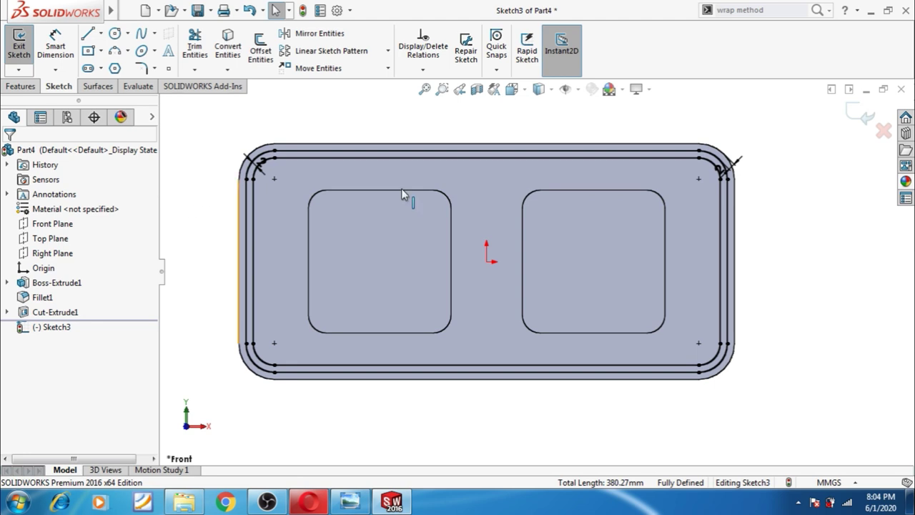
Step: Exit the sketch and cut the loop 8 mm deep as a blind extruded groove
{"action": "left_click", "coordinate": [861, 118]}
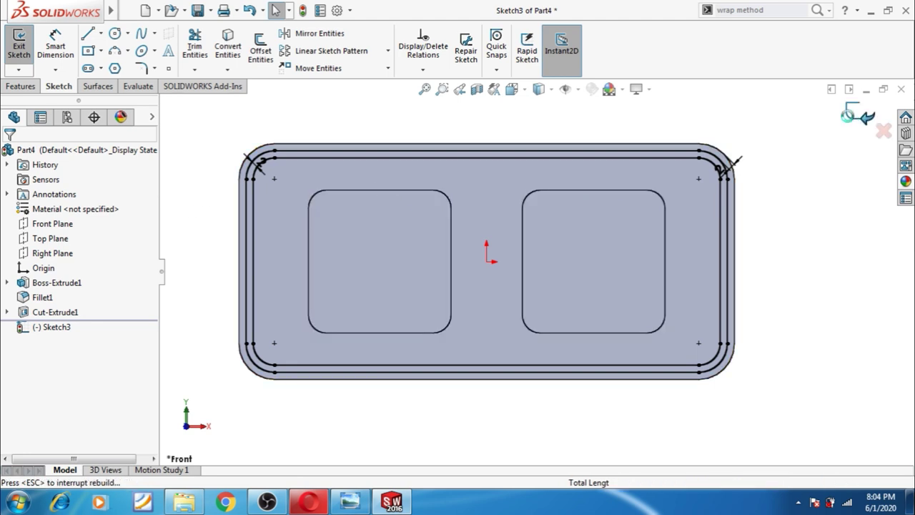
{"action": "left_click", "coordinate": [208, 54]}
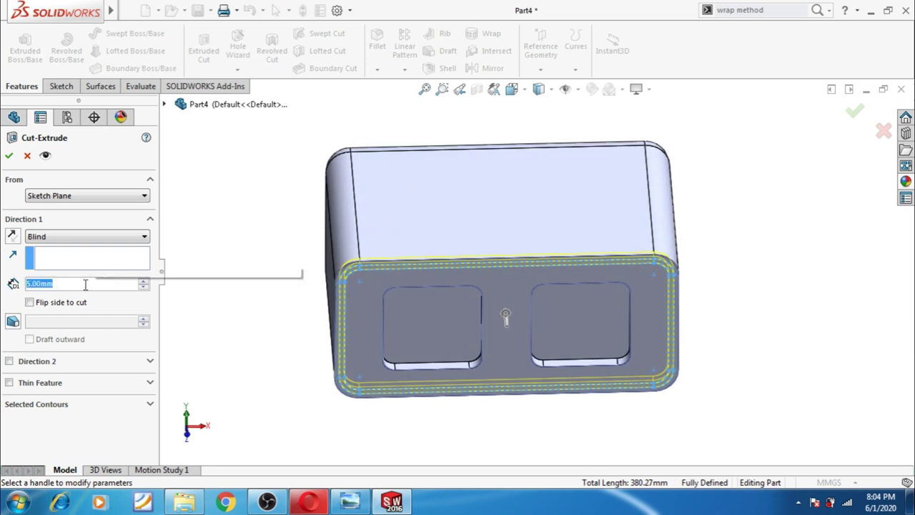
{"action": "type", "text": "8"}
{"action": "key", "text": "Return"}
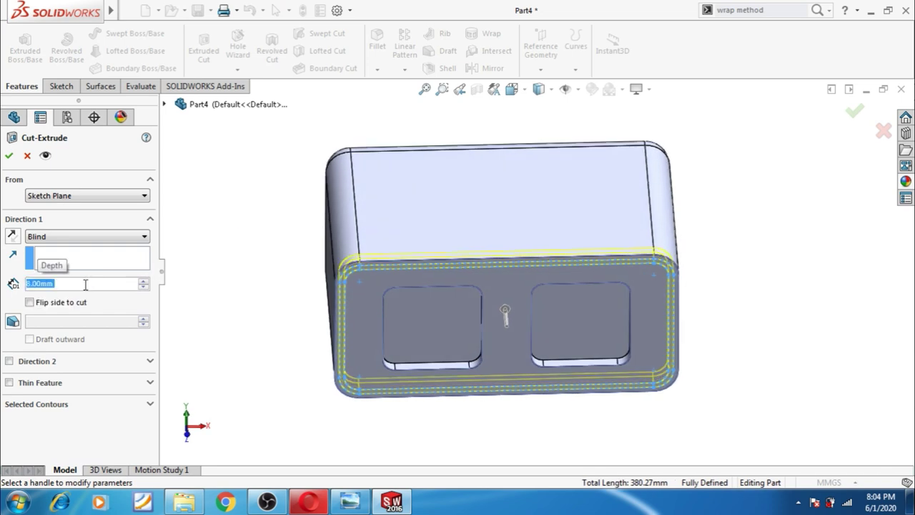
{"action": "left_click", "coordinate": [9, 155]}
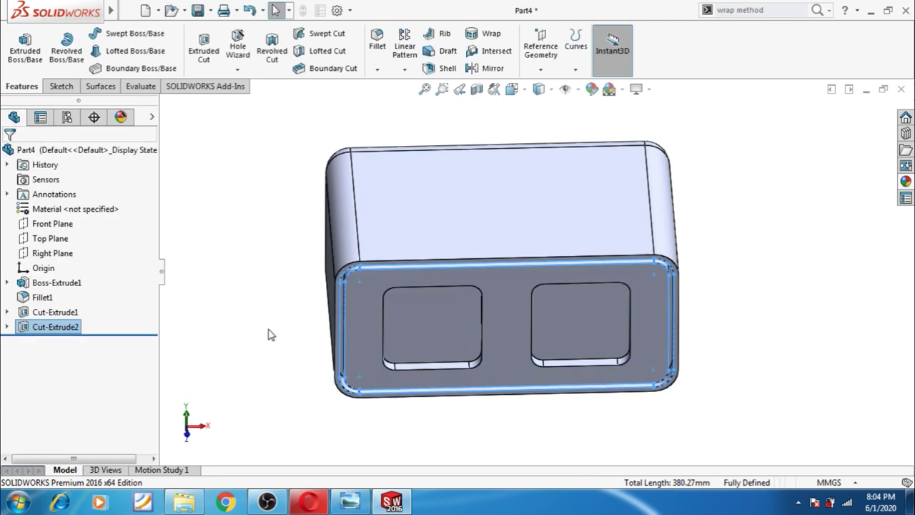
{"action": "mouse_move", "coordinate": [279, 330]}
{"action": "middle_mouse_down"}
{"action": "mouse_move", "coordinate": [269, 290]}
{"action": "mouse_move", "coordinate": [278, 279]}
{"action": "middle_mouse_up"}
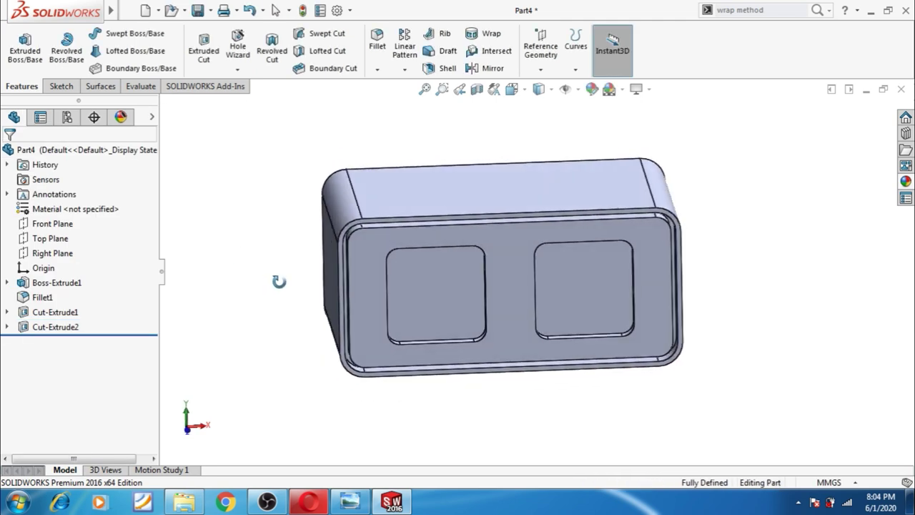
{"action": "scroll", "coordinate": [280, 266], "scroll_direction": "down", "scroll_amount": 3}
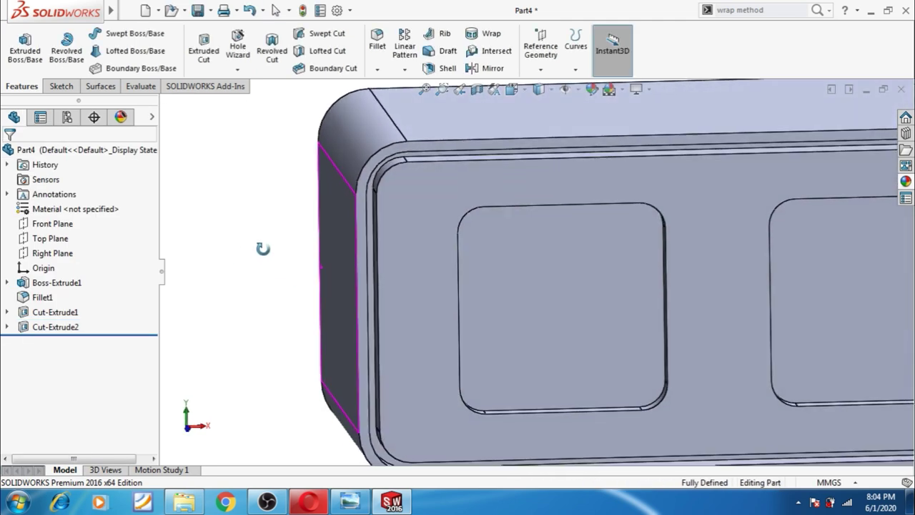
{"action": "key", "text": "f"}
{"action": "middle_click_drag", "start_coordinate": [334, 288], "coordinate": [321, 335]}
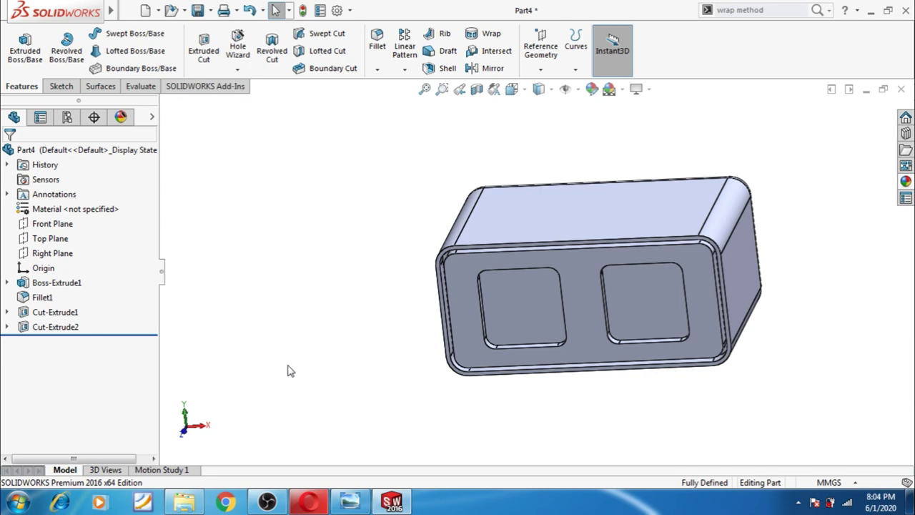
{"action": "middle_click_drag", "start_coordinate": [314, 339], "coordinate": [527, 393]}
{"action": "scroll", "coordinate": [680, 304], "scroll_direction": "down", "scroll_amount": 2}
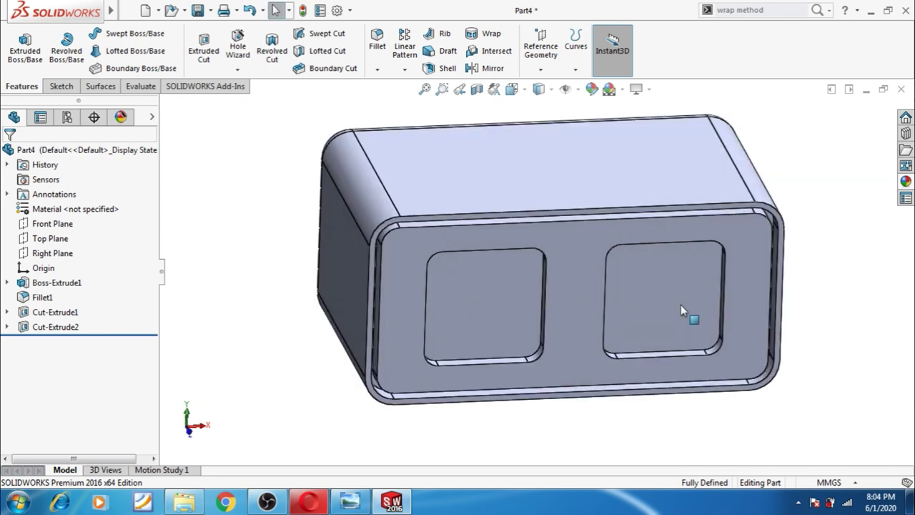
{"action": "scroll", "coordinate": [592, 439], "scroll_direction": "up", "scroll_amount": 1}
{"action": "mouse_move", "coordinate": [592, 438]}
{"action": "middle_mouse_down"}
{"action": "mouse_move", "coordinate": [592, 415]}
{"action": "mouse_move", "coordinate": [729, 354]}
{"action": "mouse_move", "coordinate": [719, 345]}
{"action": "mouse_move", "coordinate": [578, 365]}
{"action": "mouse_move", "coordinate": [573, 328]}
{"action": "mouse_move", "coordinate": [658, 330]}
{"action": "middle_mouse_up"}
{"action": "scroll", "coordinate": [729, 351], "scroll_direction": "down", "scroll_amount": 3}
{"action": "scroll", "coordinate": [716, 363], "scroll_direction": "up", "scroll_amount": 4}
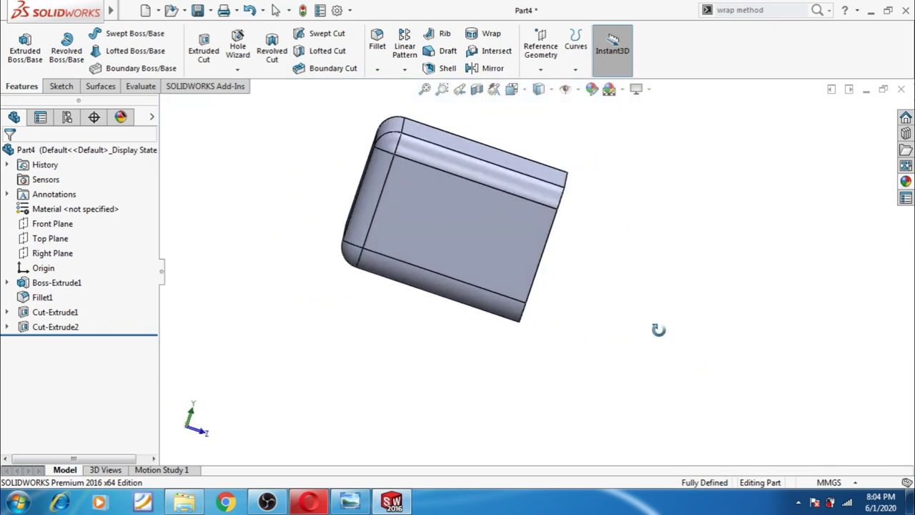
{"action": "left_click", "coordinate": [496, 265]}
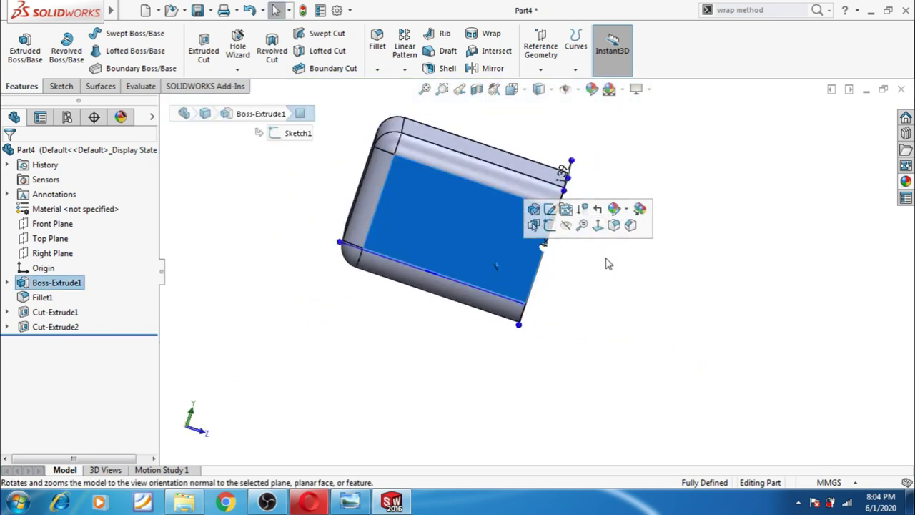
{"action": "left_click", "coordinate": [605, 264]}
{"action": "middle_click_drag", "start_coordinate": [600, 296], "coordinate": [531, 302]}
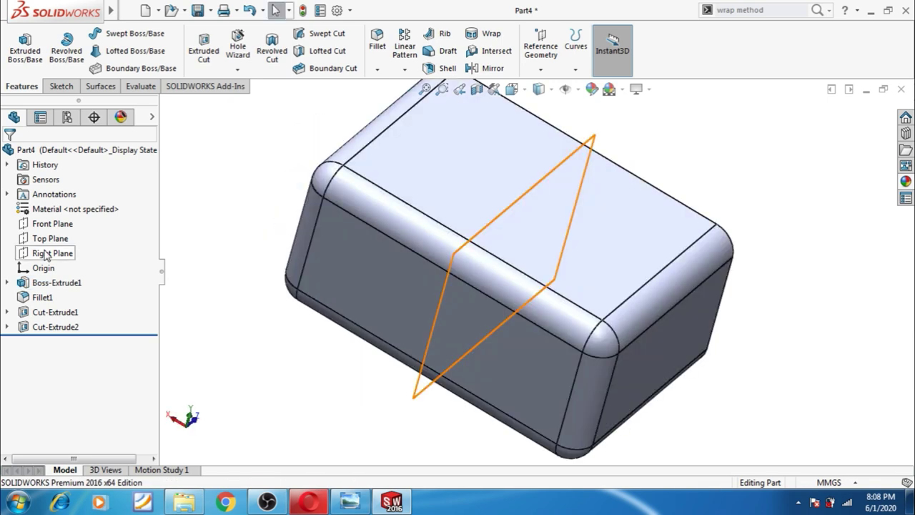
Step: Start a sketch on the Top Plane, viewed normal, and convert the block's left edge into it
{"action": "left_click", "coordinate": [49, 240]}
{"action": "left_click", "coordinate": [93, 224]}
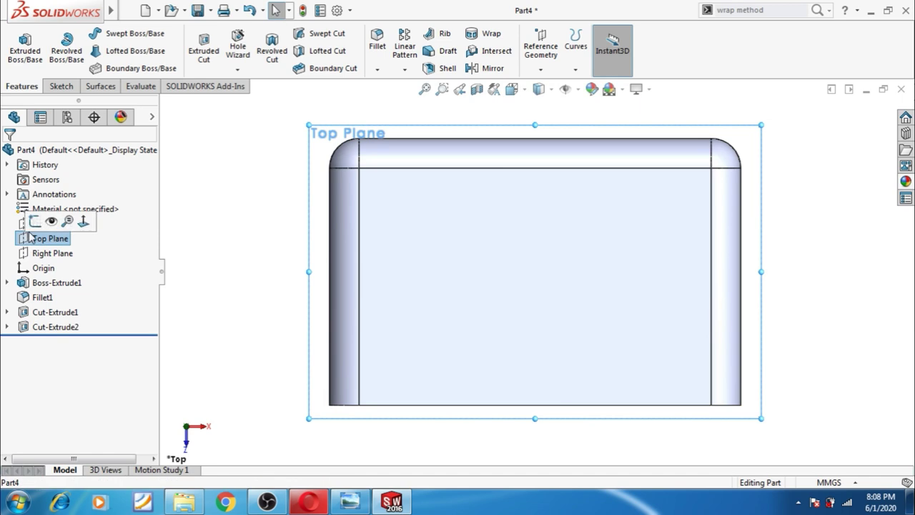
{"action": "left_click", "coordinate": [34, 222]}
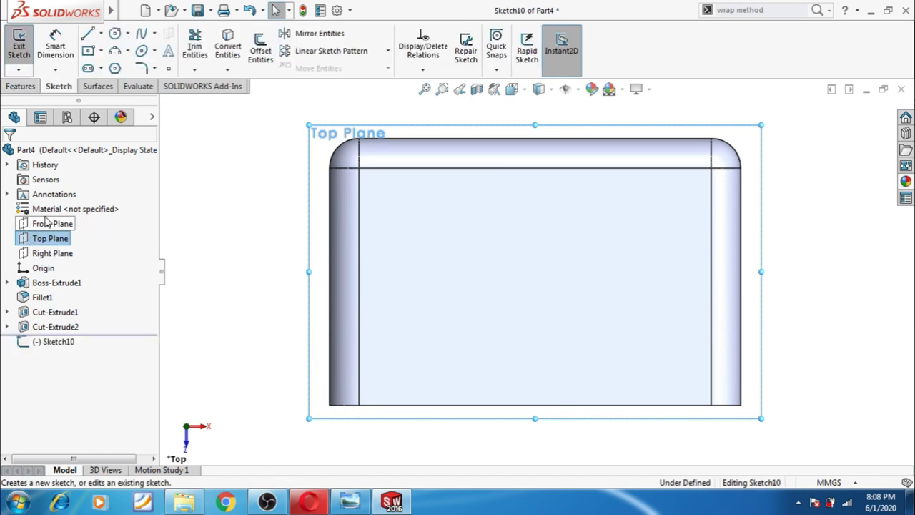
{"action": "left_click", "coordinate": [330, 301]}
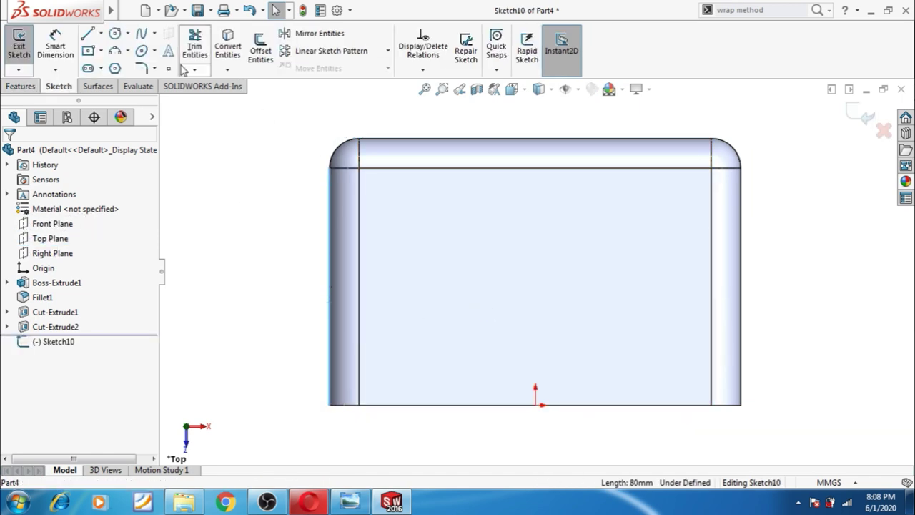
{"action": "left_click", "coordinate": [223, 50]}
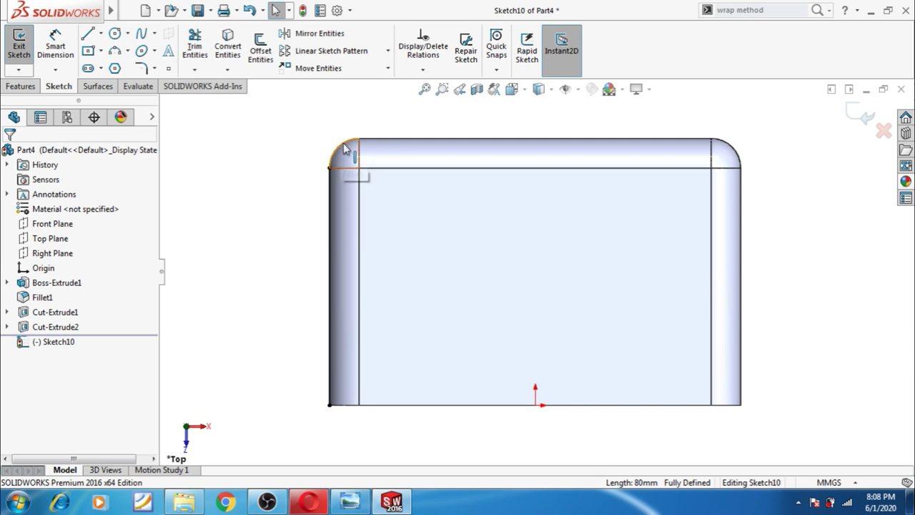
Step: Convert the top edge, top-right rounded corner and right edge, then exit Sketch10
{"action": "left_click", "coordinate": [397, 138]}
{"action": "left_click", "coordinate": [230, 53]}
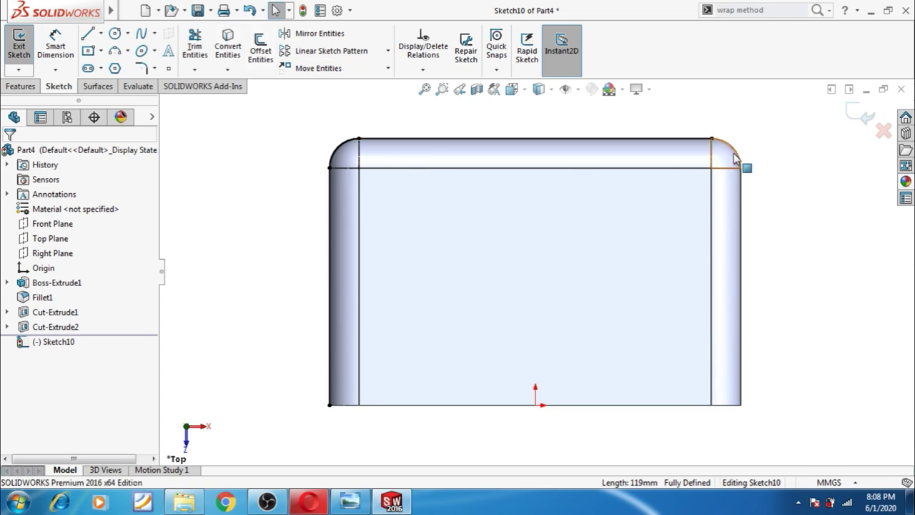
{"action": "left_click", "coordinate": [238, 48]}
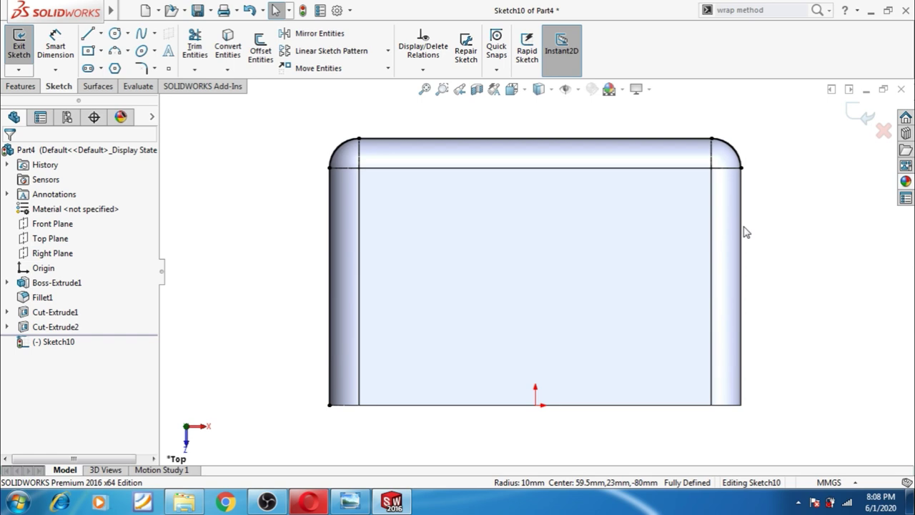
{"action": "left_click", "coordinate": [741, 231]}
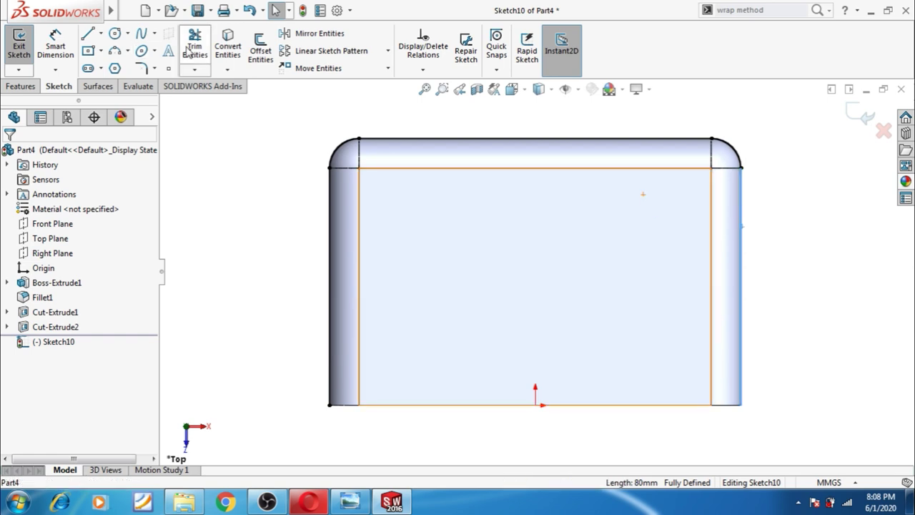
{"action": "left_click", "coordinate": [223, 47]}
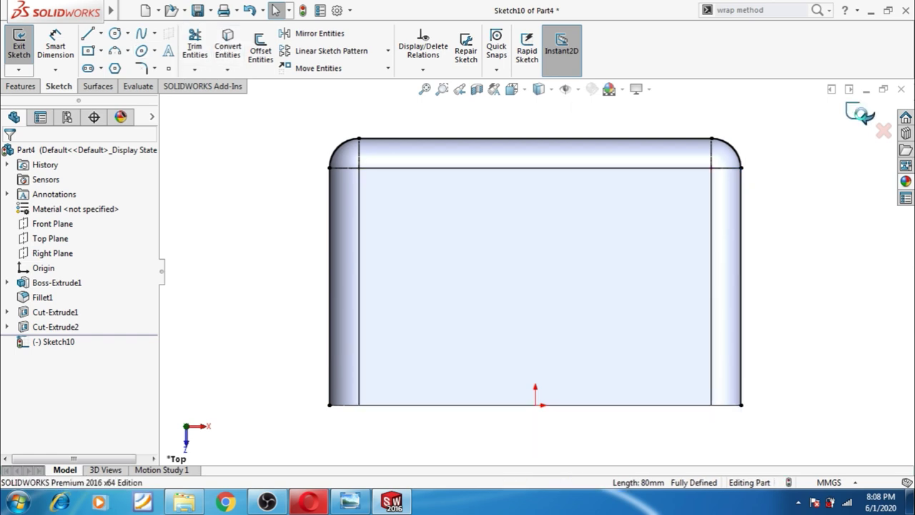
{"action": "left_click", "coordinate": [862, 118]}
Step: Orbit and zoom to the block's left edge and select its narrow face
{"action": "mouse_move", "coordinate": [784, 315]}
{"action": "middle_mouse_down"}
{"action": "mouse_move", "coordinate": [775, 277]}
{"action": "mouse_move", "coordinate": [755, 257]}
{"action": "mouse_move", "coordinate": [784, 239]}
{"action": "middle_mouse_up"}
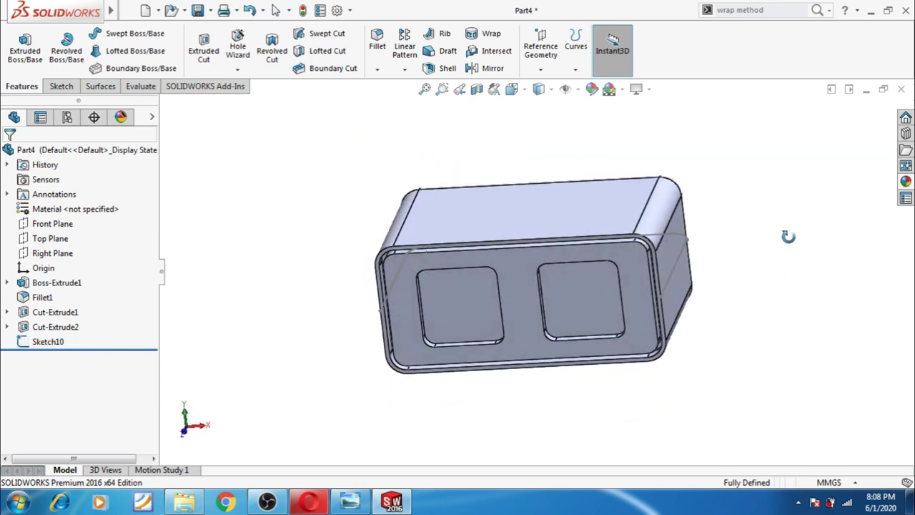
{"action": "scroll", "coordinate": [300, 311], "scroll_direction": "down", "scroll_amount": 3}
{"action": "scroll", "coordinate": [438, 308], "scroll_direction": "down", "scroll_amount": 5}
{"action": "scroll", "coordinate": [459, 311], "scroll_direction": "down", "scroll_amount": 4}
{"action": "mouse_move", "coordinate": [453, 307]}
{"action": "middle_mouse_down"}
{"action": "mouse_move", "coordinate": [353, 336]}
{"action": "mouse_move", "coordinate": [384, 343]}
{"action": "middle_mouse_up"}
{"action": "scroll", "coordinate": [372, 345], "scroll_direction": "up", "scroll_amount": 3}
{"action": "scroll", "coordinate": [372, 345], "scroll_direction": "up", "scroll_amount": 1}
{"action": "scroll", "coordinate": [383, 343], "scroll_direction": "up", "scroll_amount": 2}
{"action": "scroll", "coordinate": [398, 358], "scroll_direction": "up", "scroll_amount": 1}
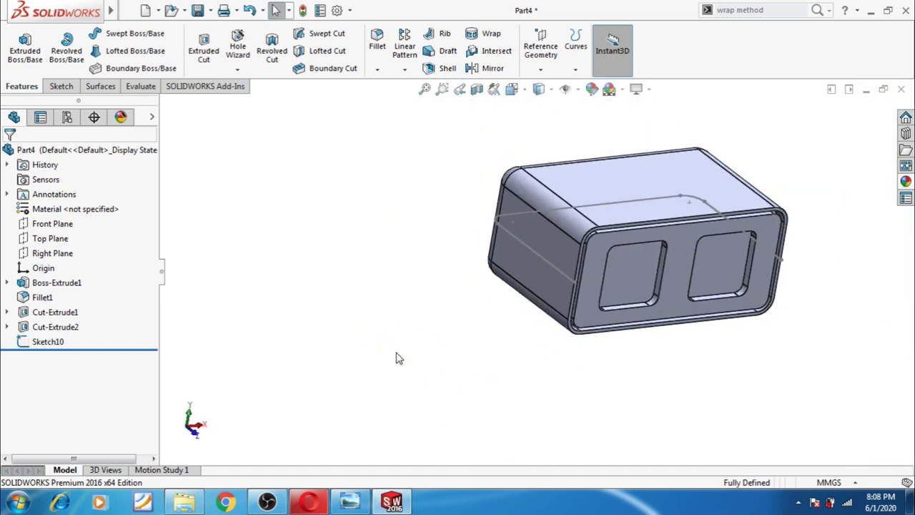
{"action": "scroll", "coordinate": [541, 286], "scroll_direction": "down", "scroll_amount": 3}
{"action": "scroll", "coordinate": [532, 277], "scroll_direction": "down", "scroll_amount": 2}
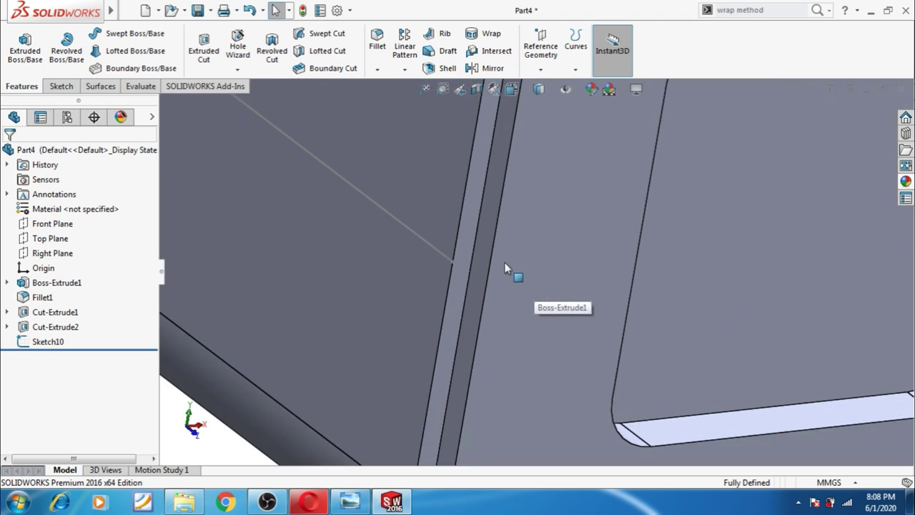
{"action": "left_click", "coordinate": [465, 254]}
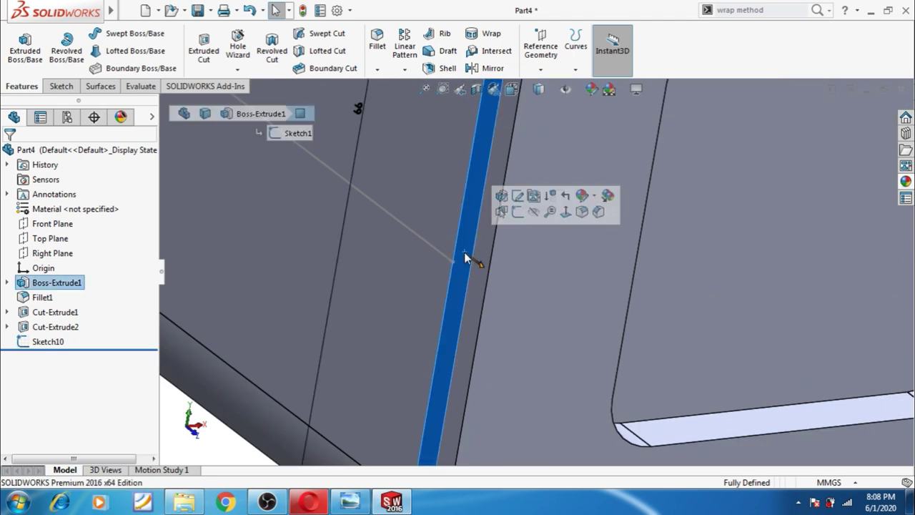
Step: Start Sketch11 on the narrow face and view it head-on
{"action": "left_click", "coordinate": [527, 215]}
{"action": "left_click", "coordinate": [53, 355]}
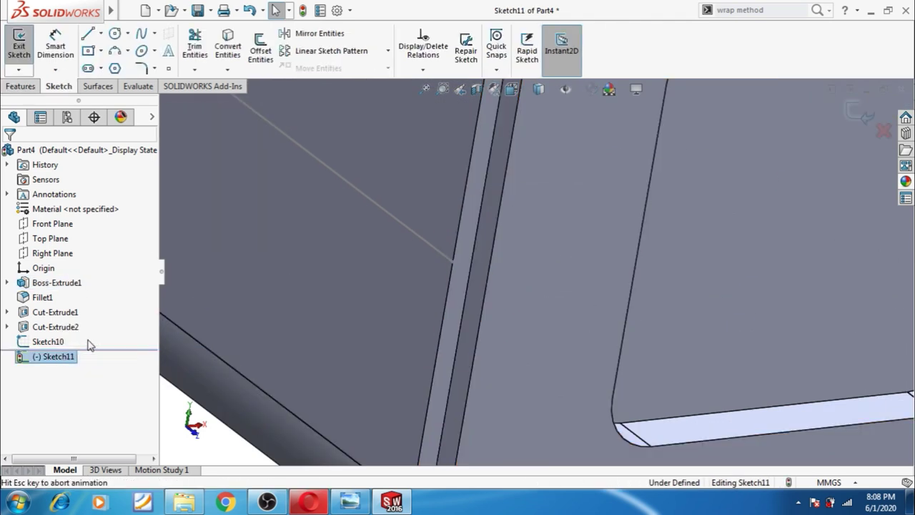
{"action": "left_click", "coordinate": [90, 340]}
{"action": "scroll", "coordinate": [357, 290], "scroll_direction": "down", "scroll_amount": 2}
{"action": "scroll", "coordinate": [375, 280], "scroll_direction": "down", "scroll_amount": 2}
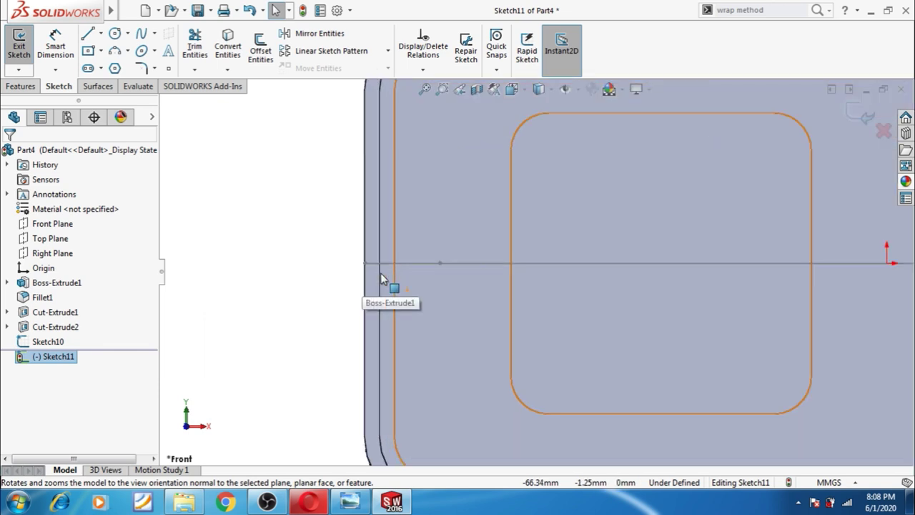
{"action": "scroll", "coordinate": [404, 277], "scroll_direction": "down", "scroll_amount": 1}
{"action": "scroll", "coordinate": [411, 271], "scroll_direction": "down", "scroll_amount": 1}
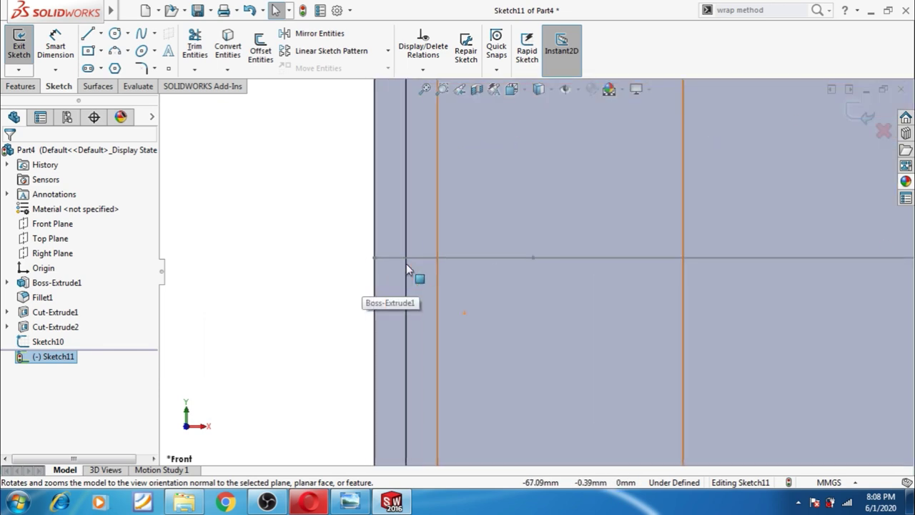
Step: Draw a small centre rectangle centred on the face edge
{"action": "left_click", "coordinate": [89, 51]}
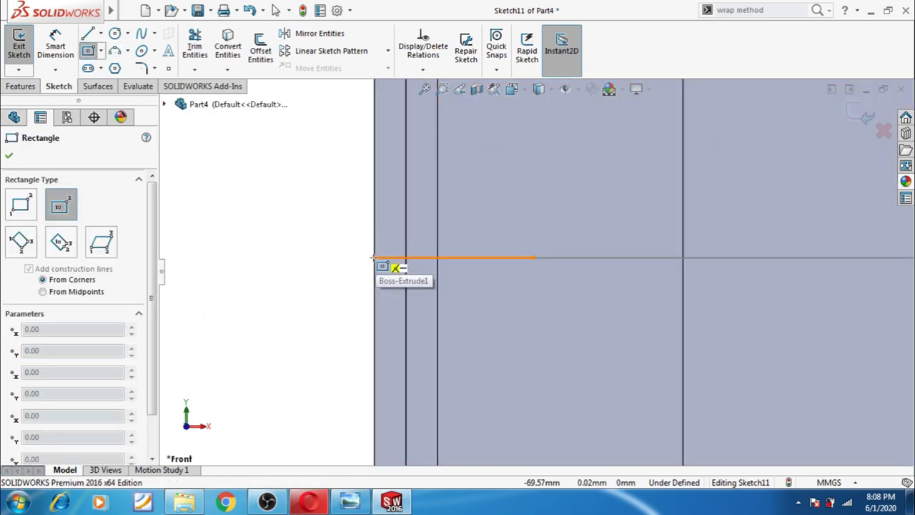
{"action": "left_click", "coordinate": [374, 258]}
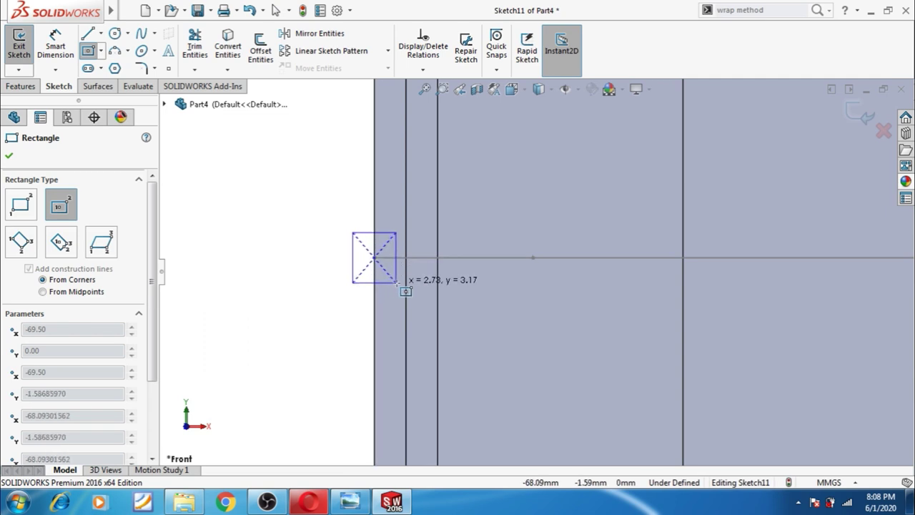
{"action": "left_click", "coordinate": [397, 283]}
{"action": "key", "text": "Escape"}
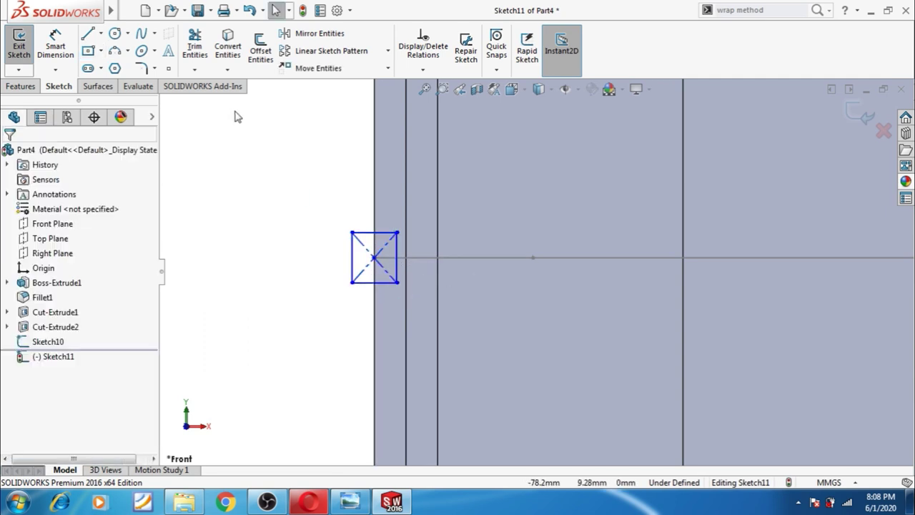
Step: Dimension the square's width and height to 3 mm
{"action": "left_click", "coordinate": [73, 56]}
{"action": "left_click", "coordinate": [364, 233]}
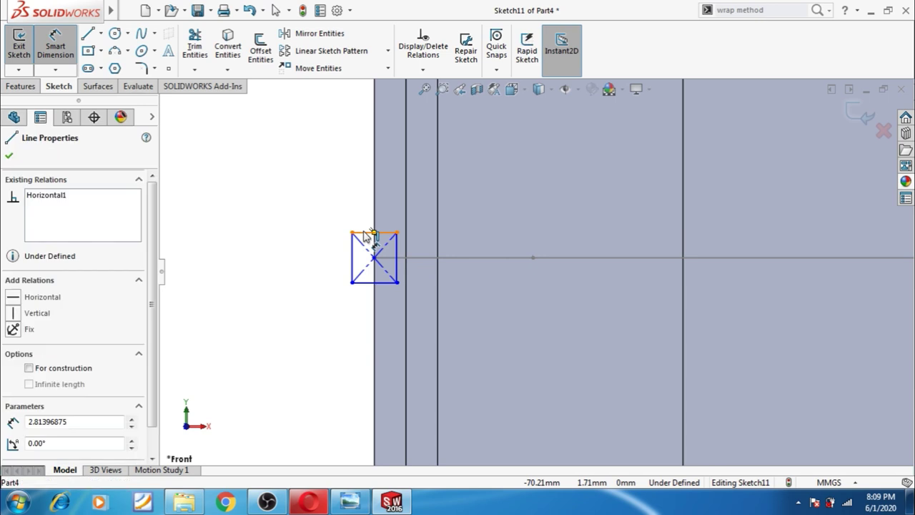
{"action": "left_click", "coordinate": [361, 227]}
{"action": "key", "text": "Return"}
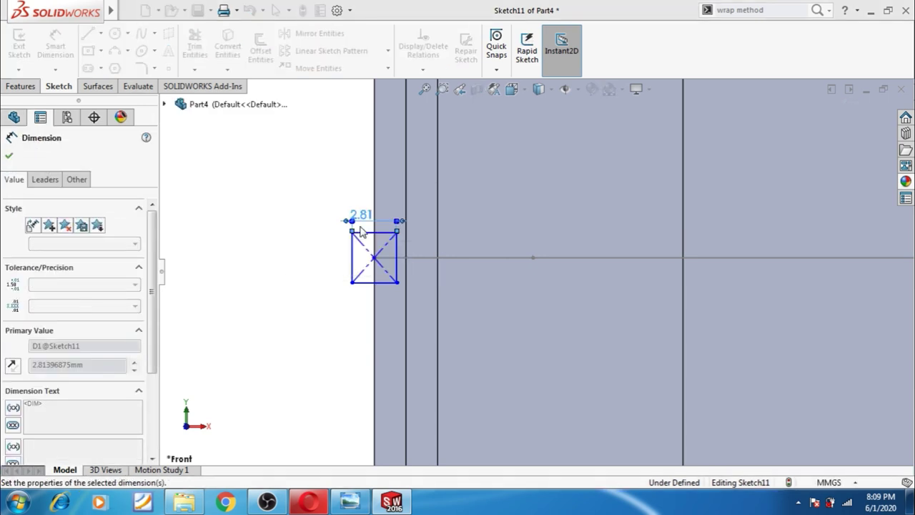
{"action": "left_click", "coordinate": [352, 254]}
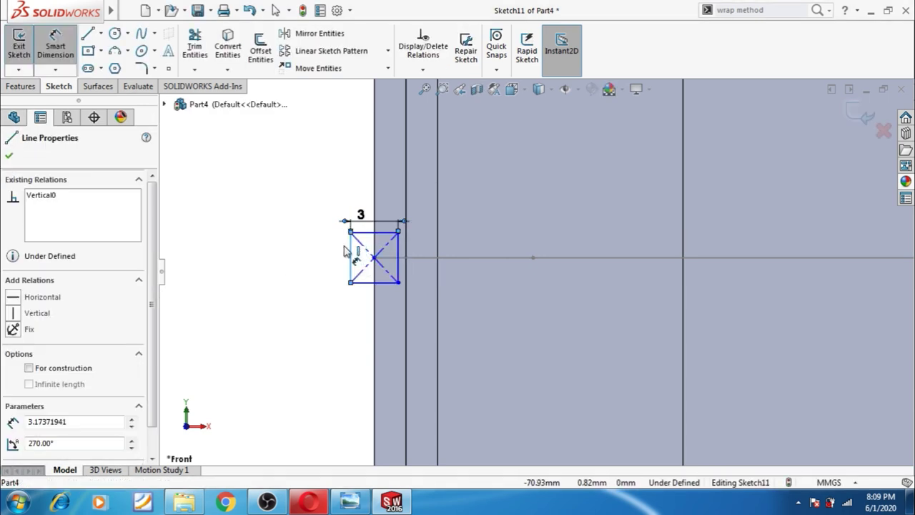
{"action": "left_click", "coordinate": [333, 252]}
{"action": "type", "text": "3"}
{"action": "key", "text": "Return"}
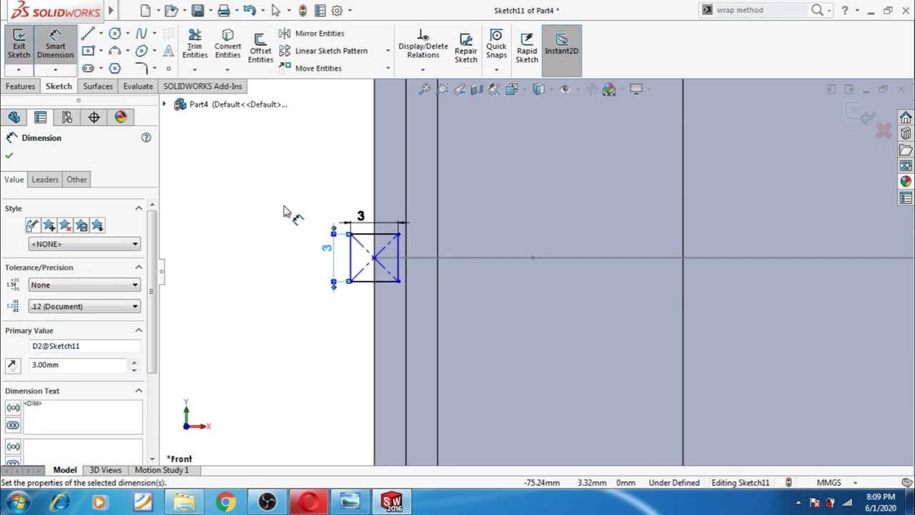
{"action": "key", "text": "Escape"}
{"action": "right_click", "coordinate": [249, 212]}
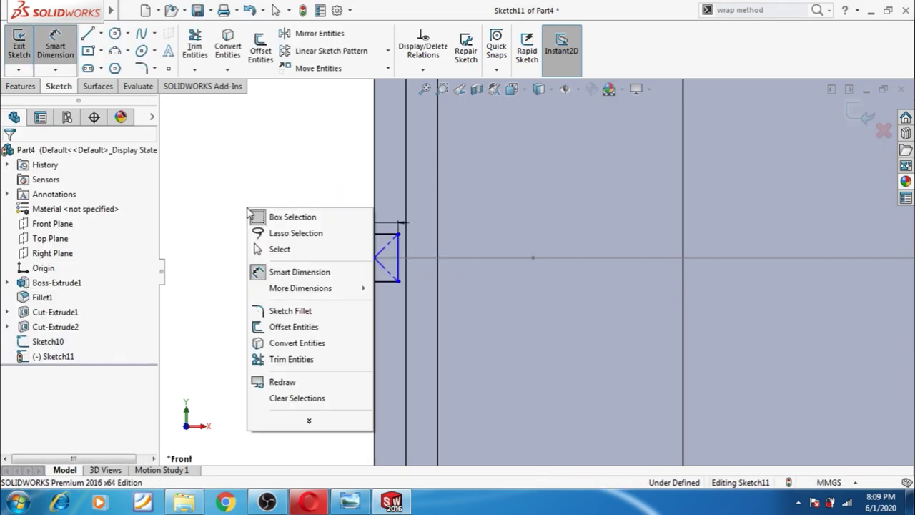
{"action": "left_click", "coordinate": [271, 248]}
Step: Make the square's centre horizontal with the origin and exit the sketch
{"action": "key", "text": "z"}
{"action": "key", "text": "z"}
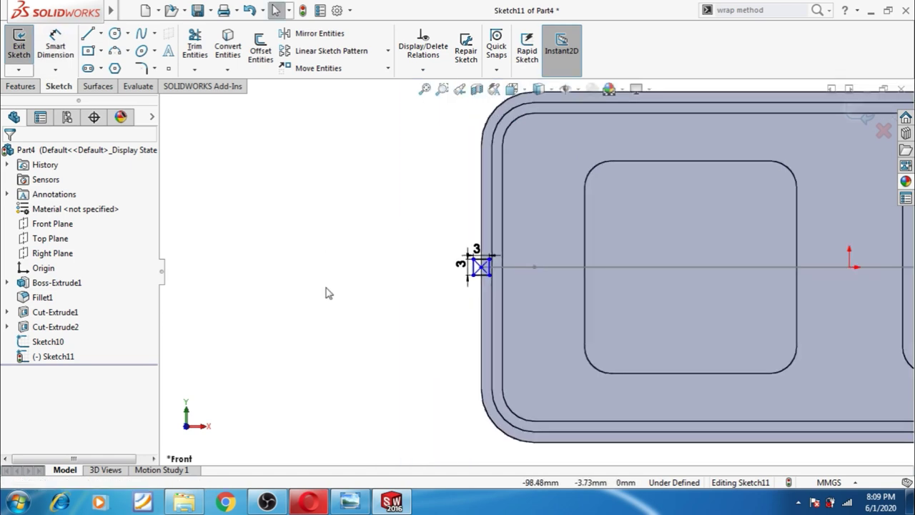
{"action": "left_click", "coordinate": [849, 268]}
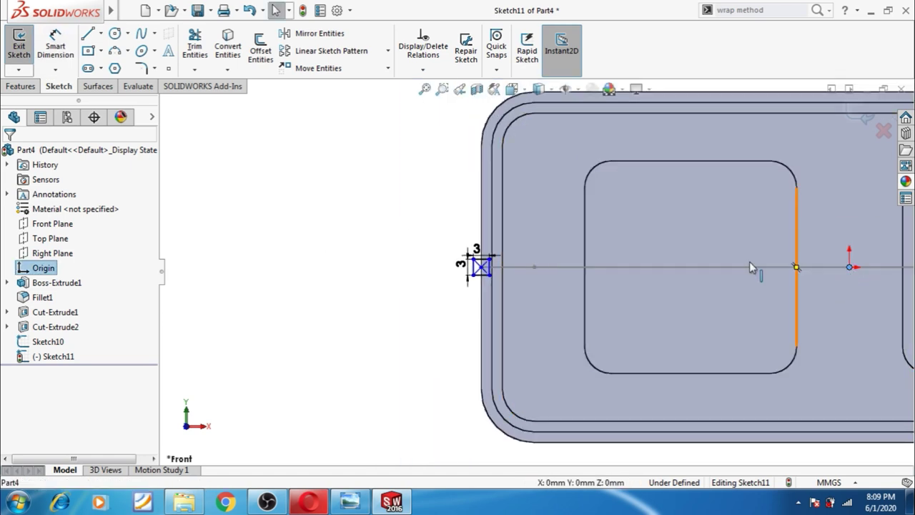
{"action": "scroll", "coordinate": [793, 266], "scroll_direction": "up", "scroll_amount": 3}
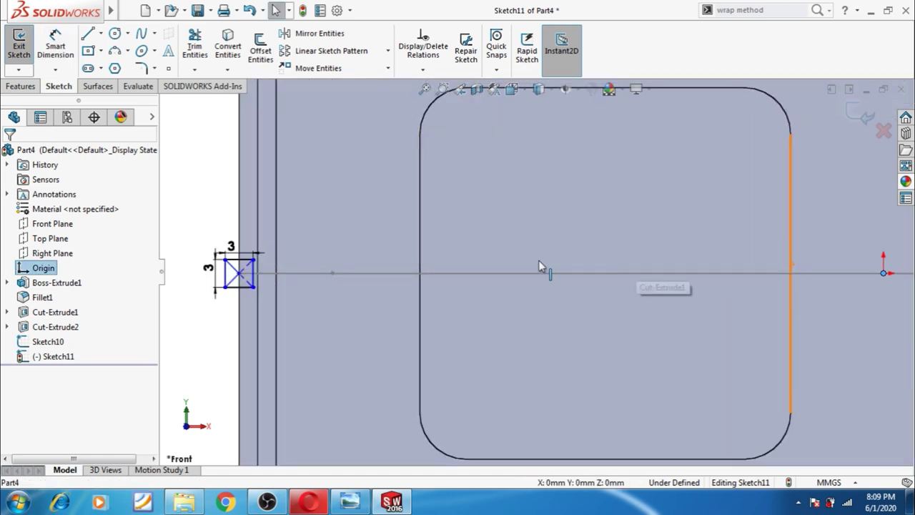
{"action": "left_click", "coordinate": [240, 277], "text": "ctrl"}
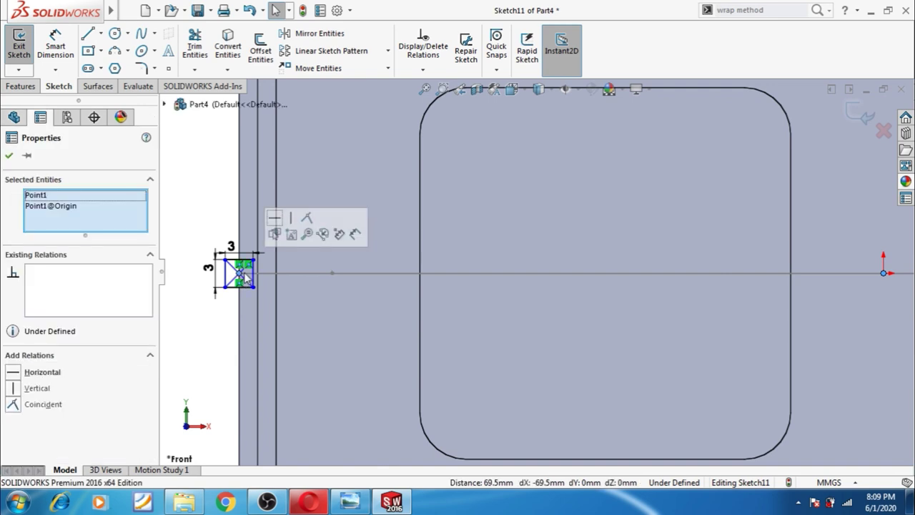
{"action": "left_click", "coordinate": [229, 327]}
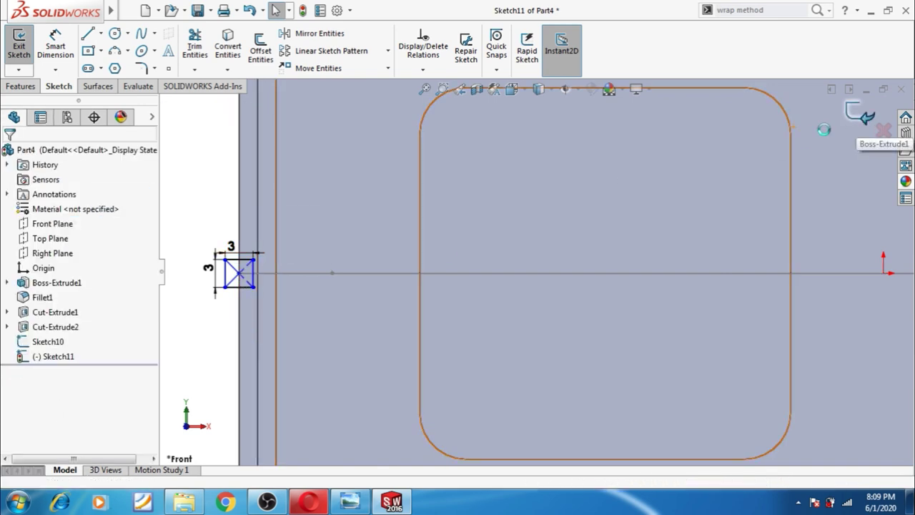
{"action": "left_click", "coordinate": [867, 120]}
{"action": "scroll", "coordinate": [500, 287], "scroll_direction": "up", "scroll_amount": 3}
{"action": "scroll", "coordinate": [300, 306], "scroll_direction": "up", "scroll_amount": 2}
{"action": "mouse_move", "coordinate": [308, 307]}
{"action": "middle_mouse_down"}
{"action": "mouse_move", "coordinate": [359, 316]}
{"action": "mouse_move", "coordinate": [535, 275]}
{"action": "middle_mouse_up"}
Step: Create a swept cut using Sketch11 as the profile and Sketch10 as the path
{"action": "scroll", "coordinate": [529, 282], "scroll_direction": "down", "scroll_amount": 3}
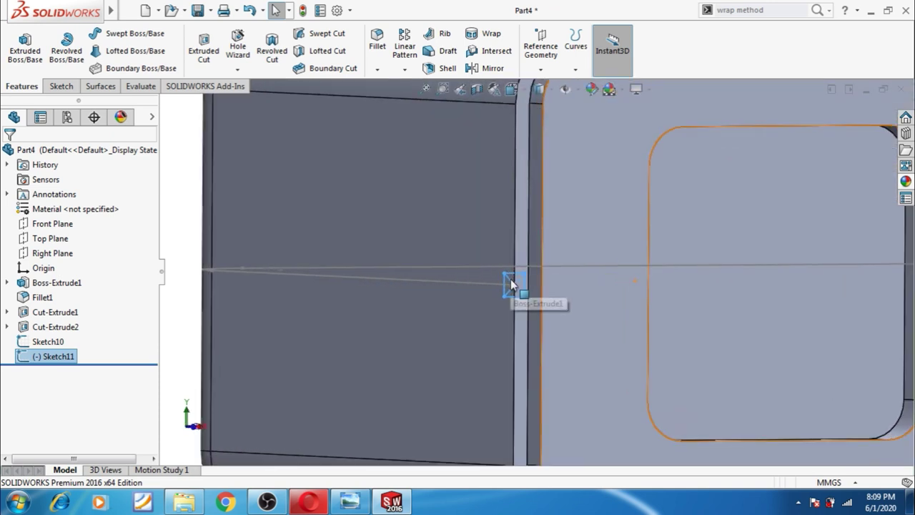
{"action": "scroll", "coordinate": [522, 288], "scroll_direction": "down", "scroll_amount": 3}
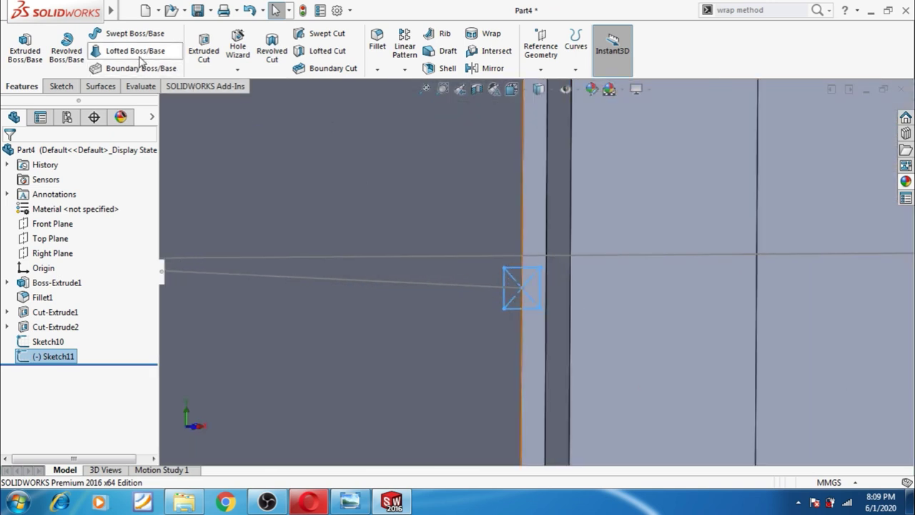
{"action": "left_click", "coordinate": [323, 34]}
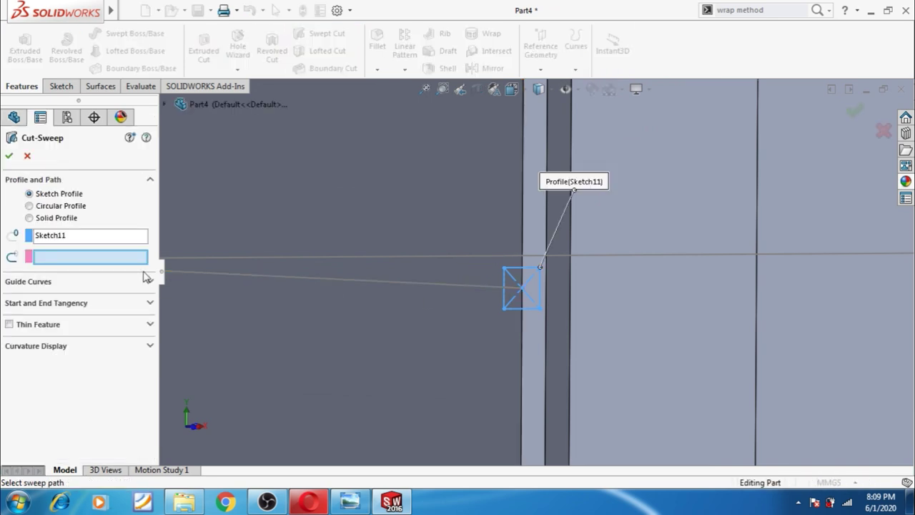
{"action": "left_click", "coordinate": [401, 279]}
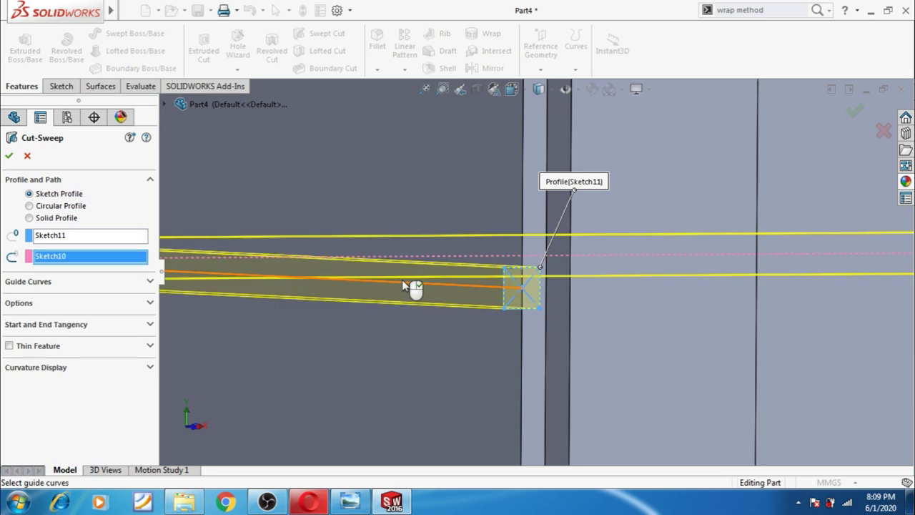
{"action": "scroll", "coordinate": [408, 302], "scroll_direction": "up", "scroll_amount": 2}
{"action": "scroll", "coordinate": [408, 302], "scroll_direction": "up", "scroll_amount": 3}
{"action": "scroll", "coordinate": [396, 302], "scroll_direction": "up", "scroll_amount": 3}
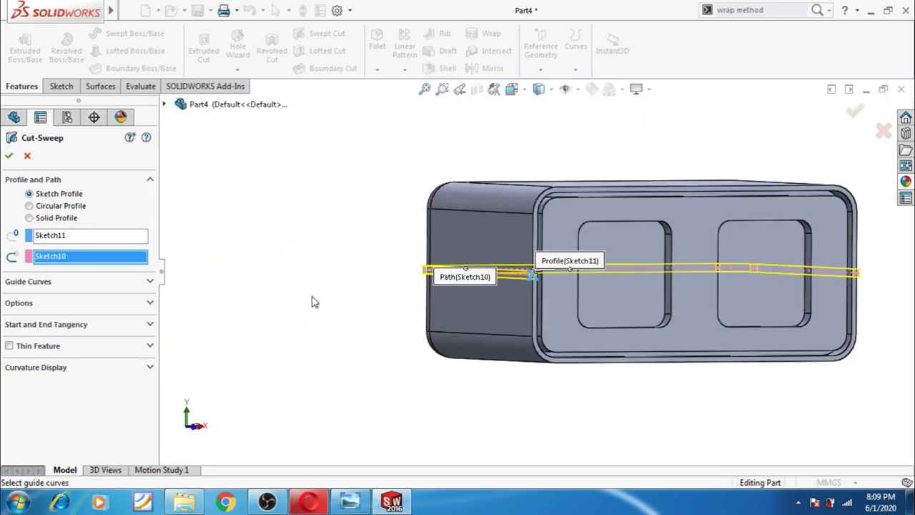
{"action": "middle_click_drag", "start_coordinate": [311, 301], "coordinate": [300, 307]}
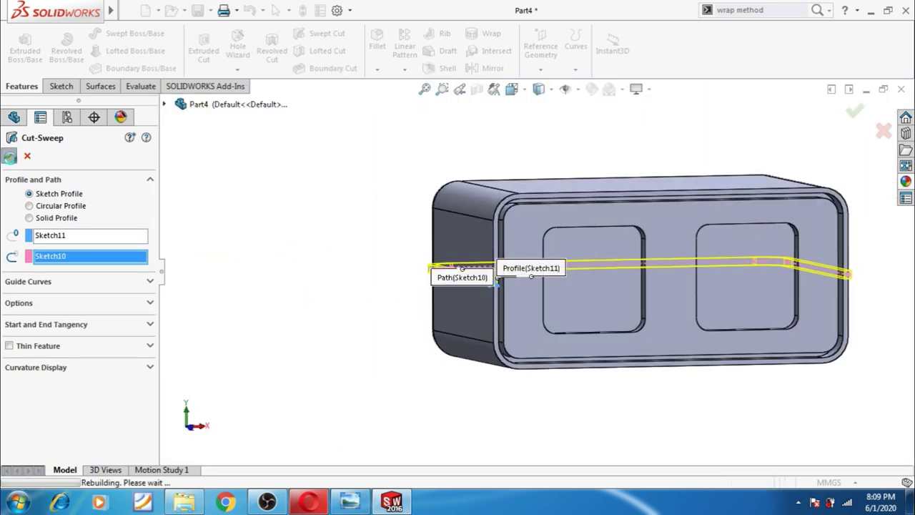
{"action": "left_click", "coordinate": [9, 156]}
Step: Orbit and zoom around the part to inspect the new groove
{"action": "middle_click_drag", "start_coordinate": [310, 282], "coordinate": [541, 285]}
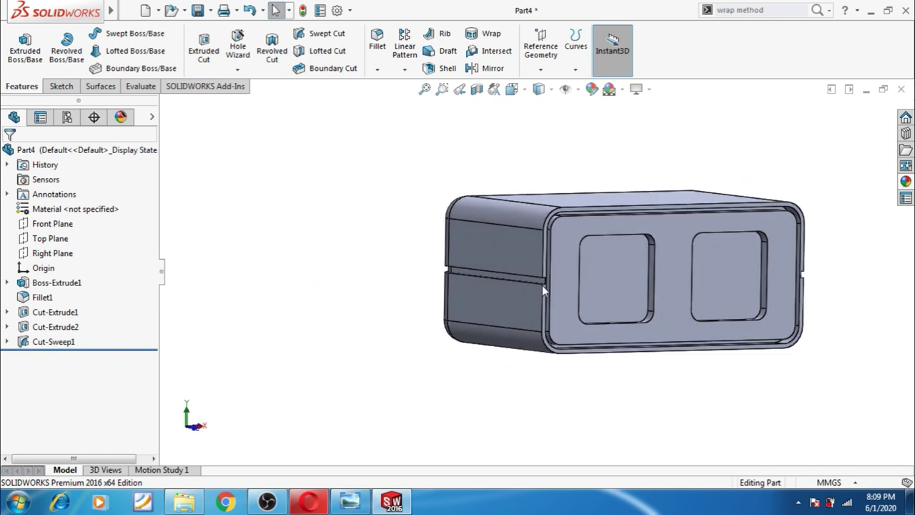
{"action": "scroll", "coordinate": [549, 283], "scroll_direction": "down", "scroll_amount": 3}
{"action": "scroll", "coordinate": [550, 283], "scroll_direction": "down", "scroll_amount": 2}
{"action": "scroll", "coordinate": [538, 287], "scroll_direction": "up", "scroll_amount": 3}
{"action": "scroll", "coordinate": [532, 289], "scroll_direction": "up", "scroll_amount": 2}
{"action": "mouse_move", "coordinate": [405, 308]}
{"action": "middle_mouse_down"}
{"action": "mouse_move", "coordinate": [347, 298]}
{"action": "mouse_move", "coordinate": [343, 306]}
{"action": "middle_mouse_up"}
{"action": "scroll", "coordinate": [490, 268], "scroll_direction": "down", "scroll_amount": 3}
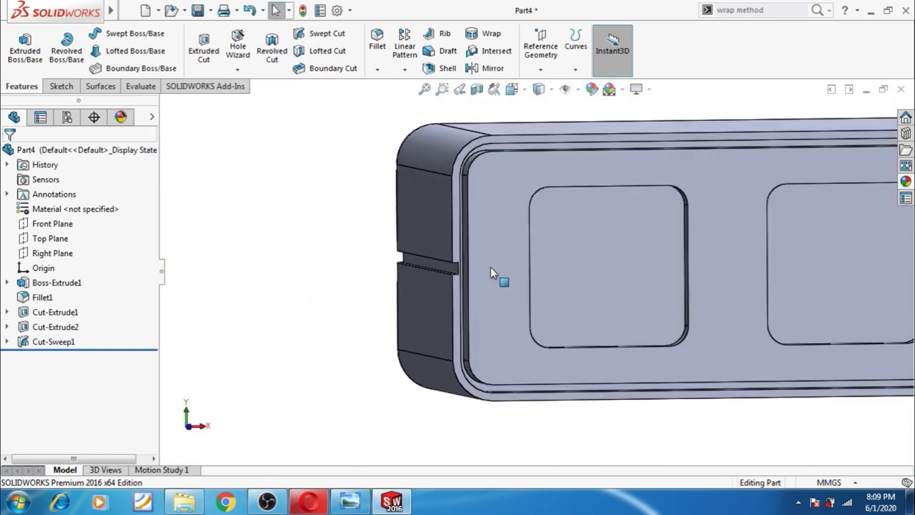
Step: Change Sketch11's square profile width to 2 mm and rebuild the groove
{"action": "left_click", "coordinate": [8, 340]}
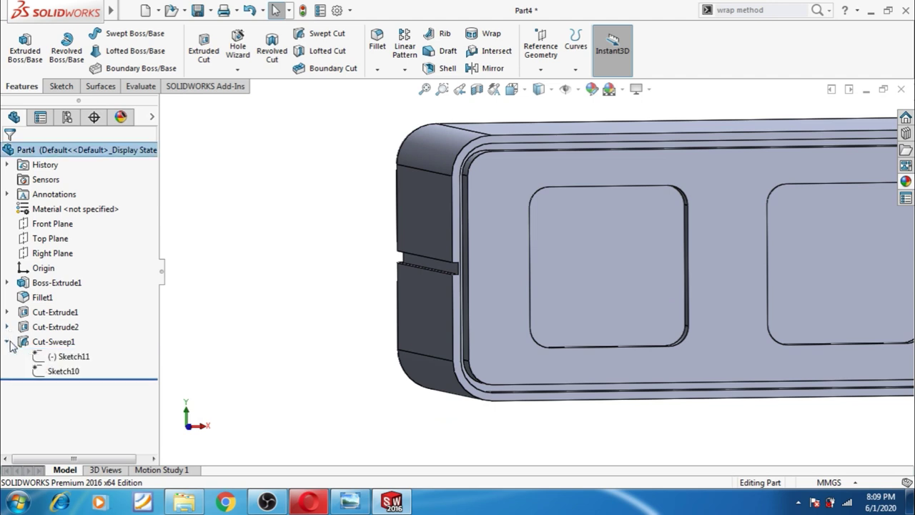
{"action": "left_click", "coordinate": [57, 356]}
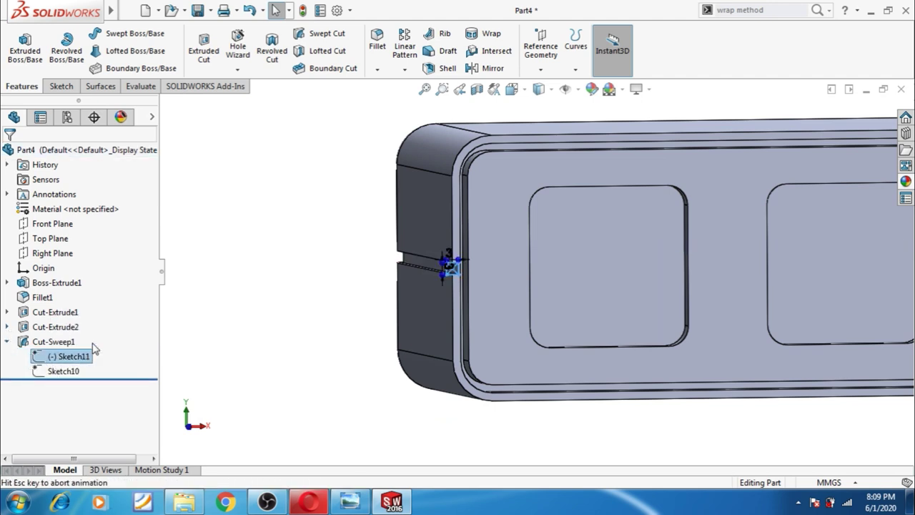
{"action": "left_click", "coordinate": [93, 345]}
{"action": "scroll", "coordinate": [396, 257], "scroll_direction": "down", "scroll_amount": 5}
{"action": "scroll", "coordinate": [401, 262], "scroll_direction": "down", "scroll_amount": 3}
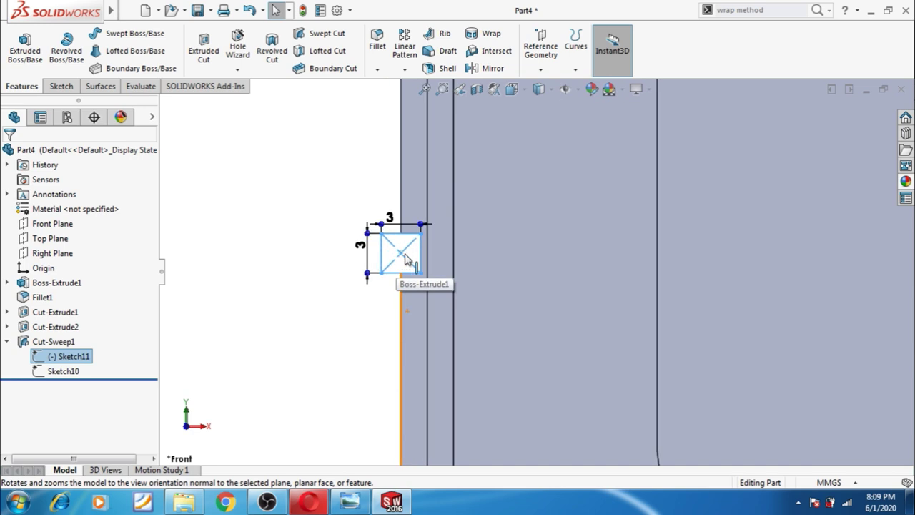
{"action": "scroll", "coordinate": [399, 261], "scroll_direction": "down", "scroll_amount": 2}
{"action": "left_click", "coordinate": [405, 201]}
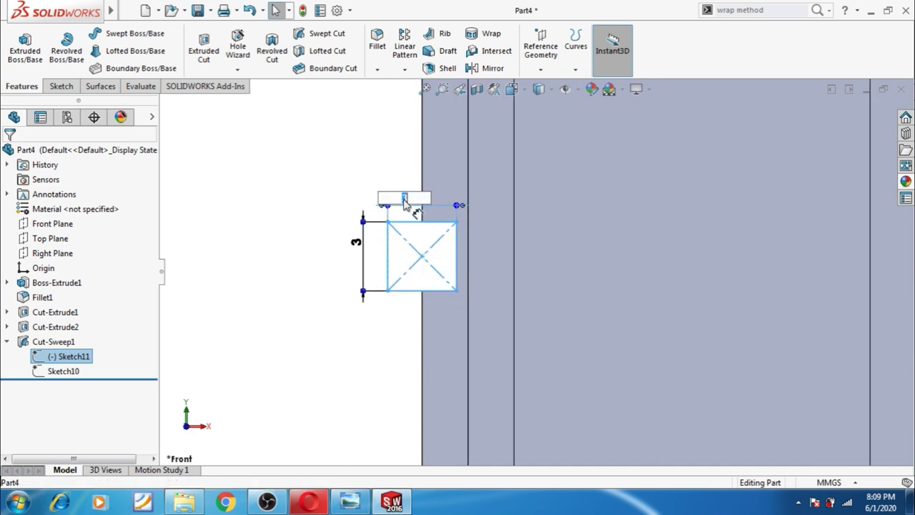
{"action": "key", "text": "Return"}
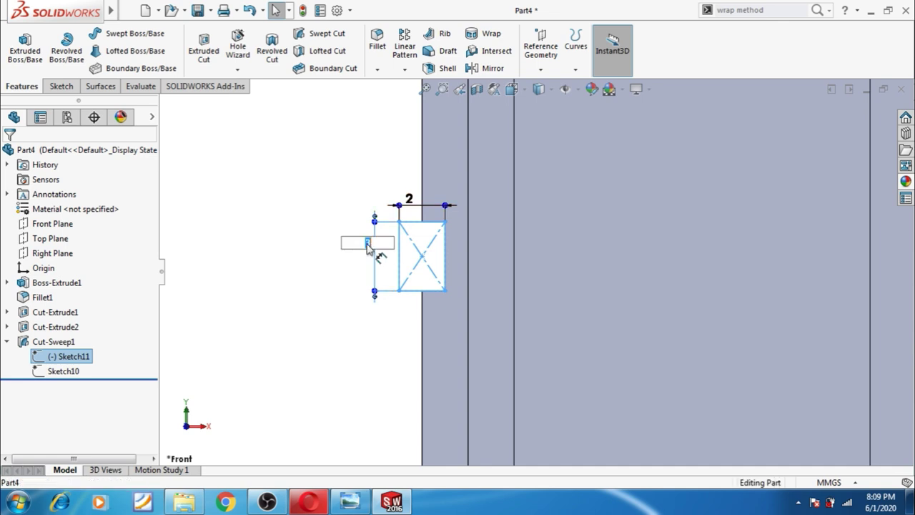
{"action": "key", "text": "ctrl+b"}
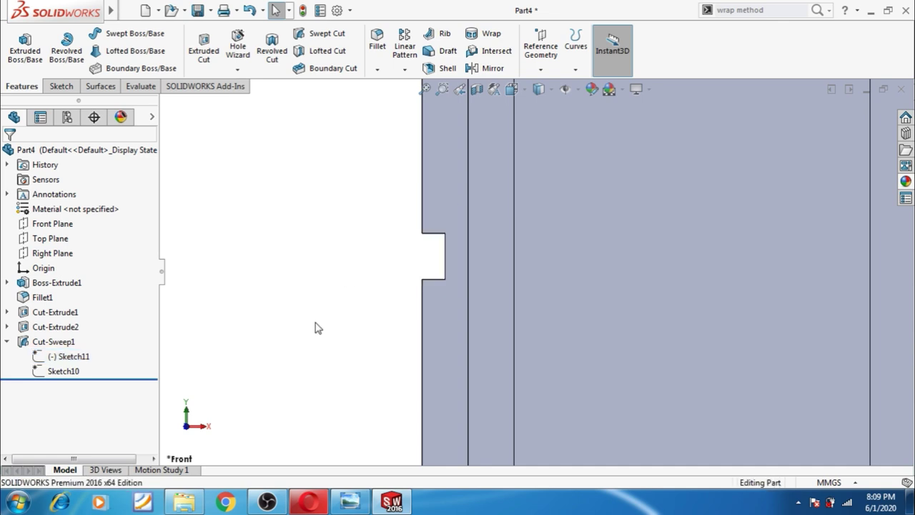
Step: Orbit the model to inspect the rebuilt groove from several sides
{"action": "middle_click_drag", "start_coordinate": [361, 321], "coordinate": [411, 310]}
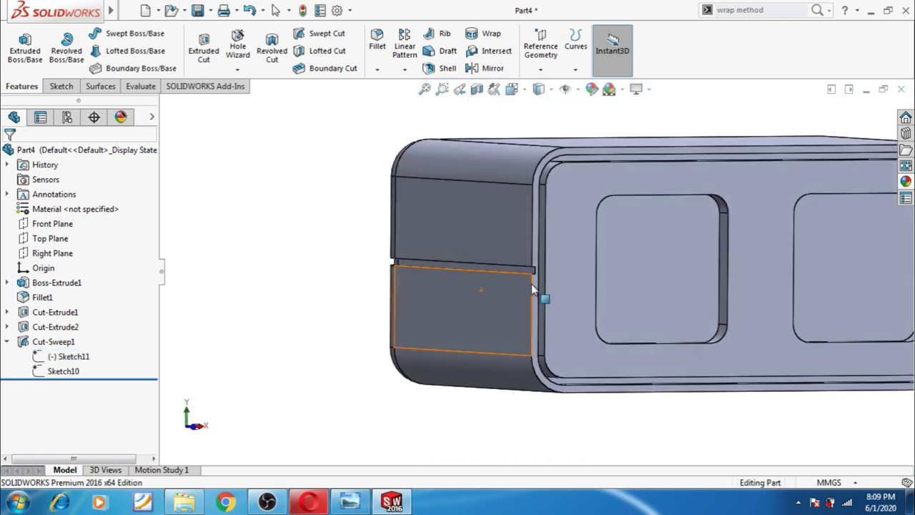
{"action": "scroll", "coordinate": [545, 275], "scroll_direction": "down", "scroll_amount": 5}
{"action": "scroll", "coordinate": [530, 267], "scroll_direction": "up", "scroll_amount": 6}
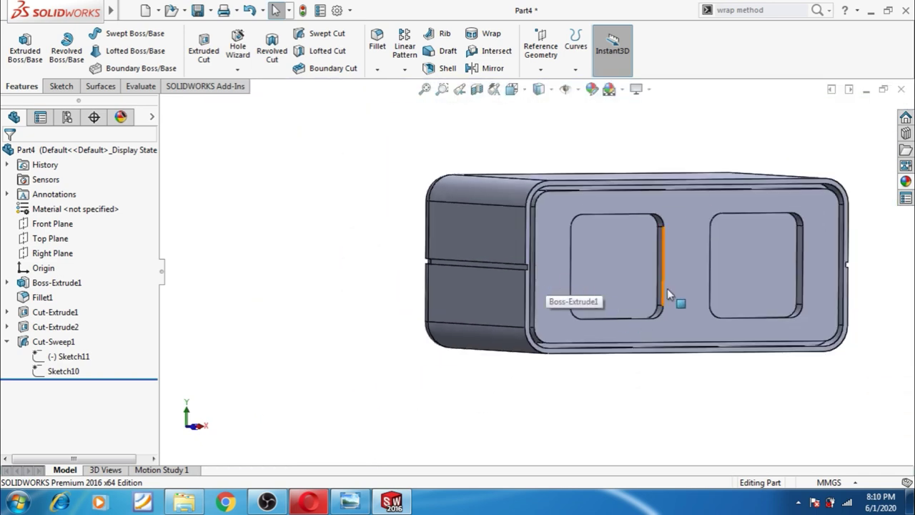
{"action": "middle_click_drag", "start_coordinate": [665, 305], "coordinate": [712, 243]}
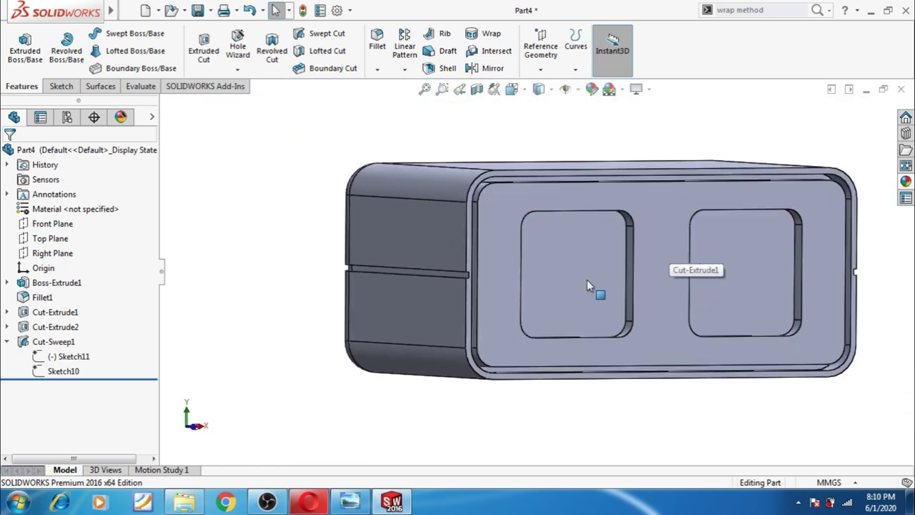
{"action": "scroll", "coordinate": [587, 280], "scroll_direction": "up", "scroll_amount": 2}
{"action": "middle_click_drag", "start_coordinate": [604, 388], "coordinate": [533, 382]}
{"action": "scroll", "coordinate": [694, 284], "scroll_direction": "down", "scroll_amount": 3}
{"action": "scroll", "coordinate": [689, 285], "scroll_direction": "down", "scroll_amount": 2}
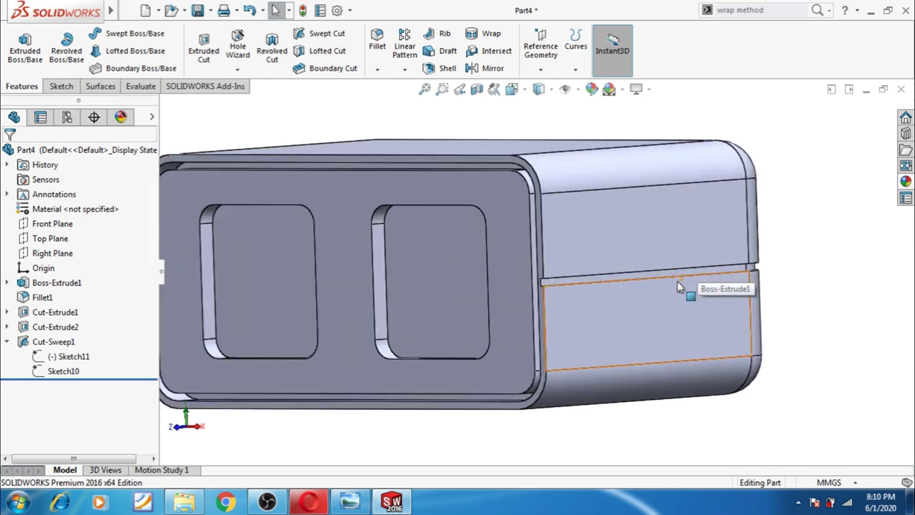
{"action": "scroll", "coordinate": [675, 290], "scroll_direction": "up", "scroll_amount": 3}
{"action": "mouse_move", "coordinate": [715, 286]}
{"action": "middle_mouse_down"}
{"action": "mouse_move", "coordinate": [760, 303]}
{"action": "mouse_move", "coordinate": [760, 313]}
{"action": "middle_mouse_up"}
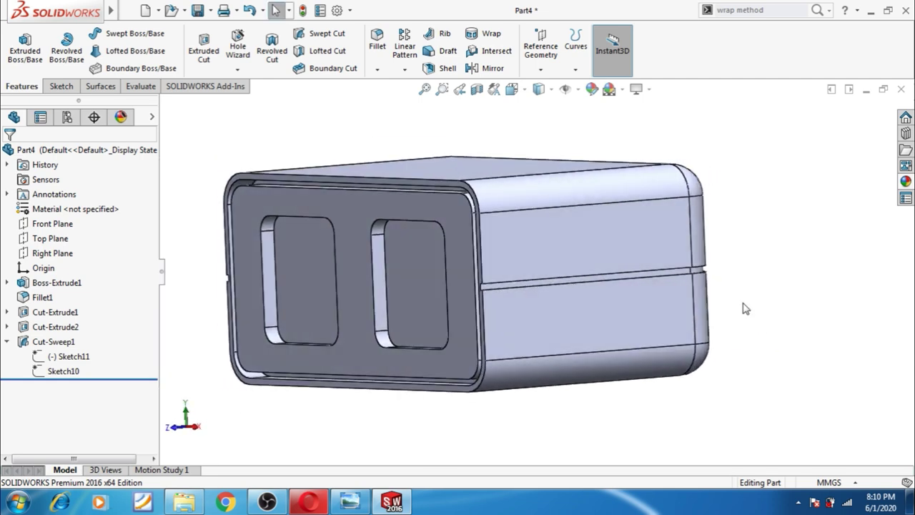
Step: Start Sketch12 on the side face below the groove and draw a circle
{"action": "left_click", "coordinate": [616, 296]}
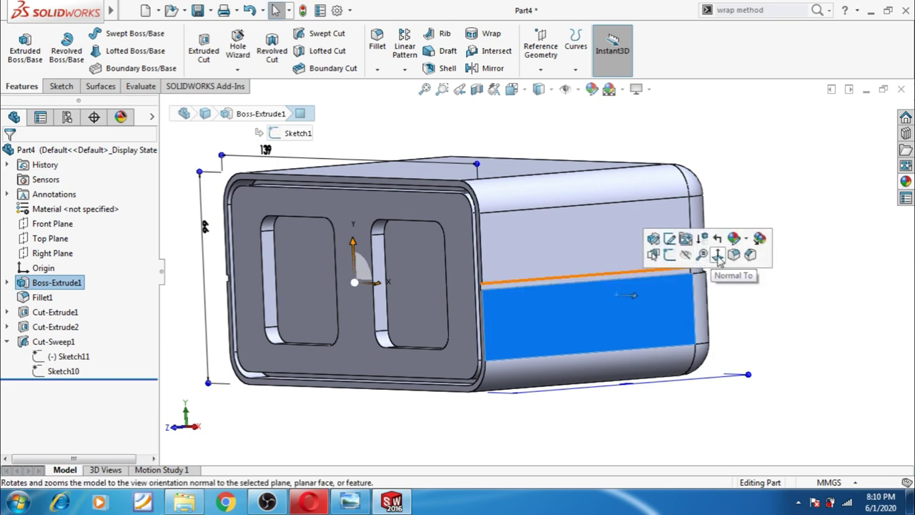
{"action": "left_click", "coordinate": [706, 265]}
{"action": "left_click", "coordinate": [645, 268]}
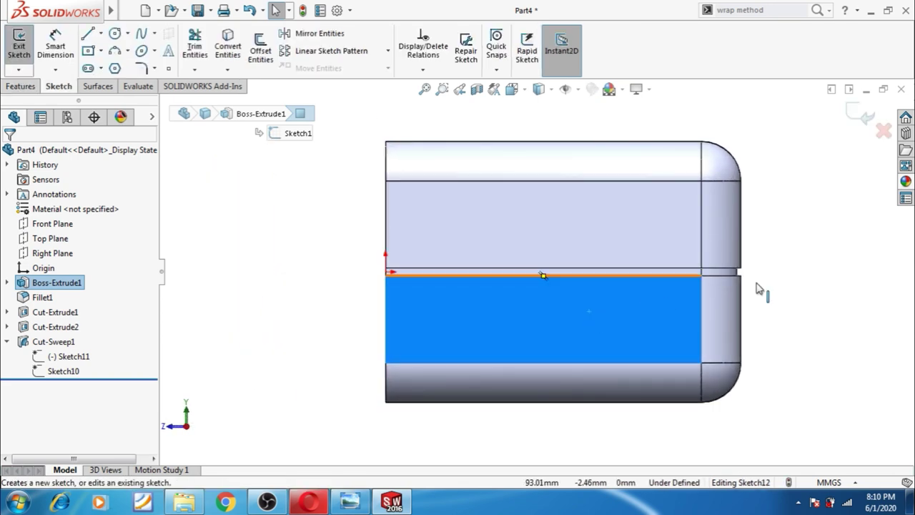
{"action": "scroll", "coordinate": [628, 266], "scroll_direction": "down", "scroll_amount": 2}
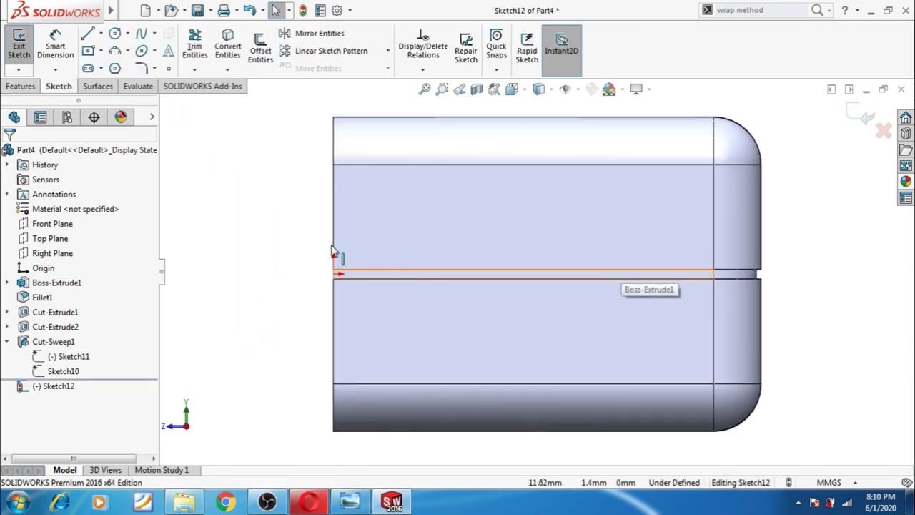
{"action": "left_click", "coordinate": [114, 35]}
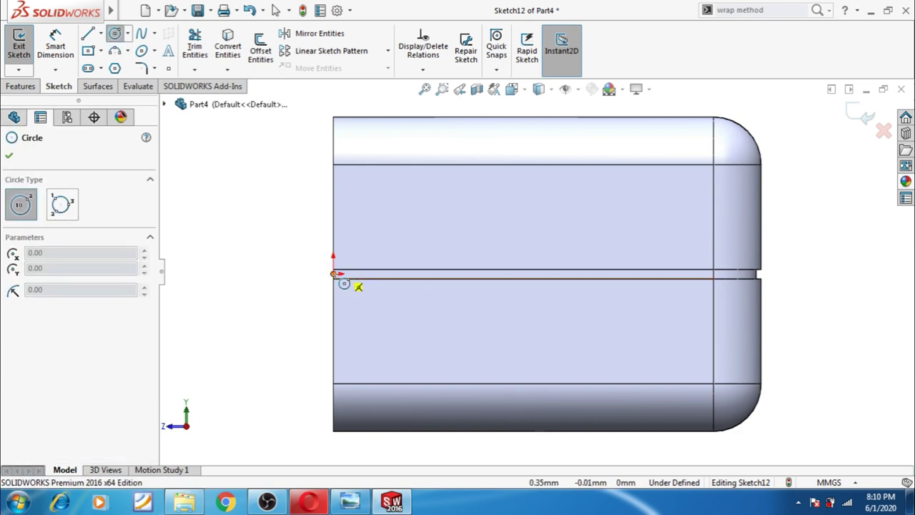
{"action": "left_click", "coordinate": [539, 274]}
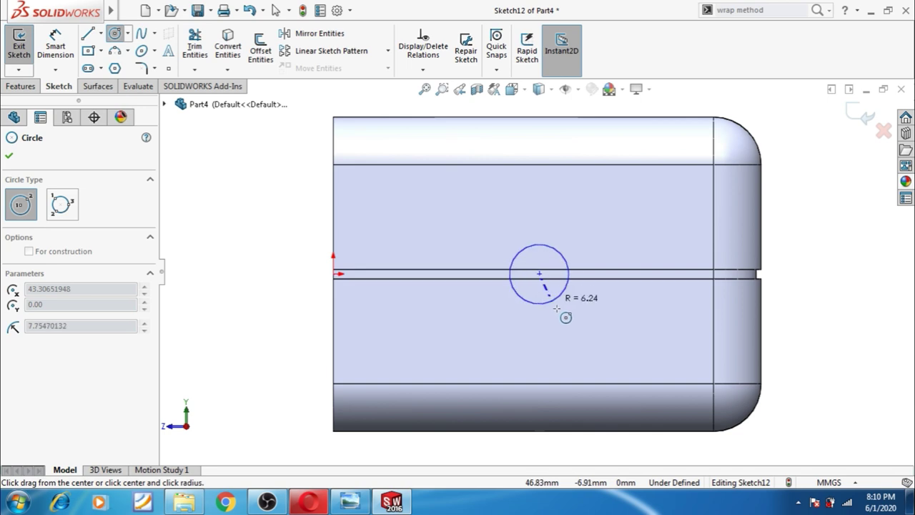
{"action": "left_click", "coordinate": [573, 332]}
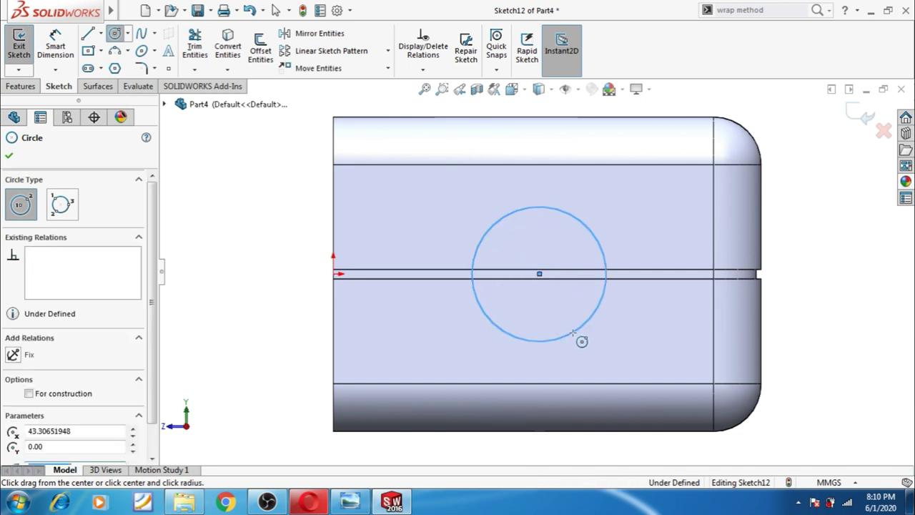
{"action": "key", "text": "Escape"}
Step: Add a centerline from the origin to the right edge and centre the circle on its midpoint
{"action": "scroll", "coordinate": [598, 279], "scroll_direction": "down", "scroll_amount": 3}
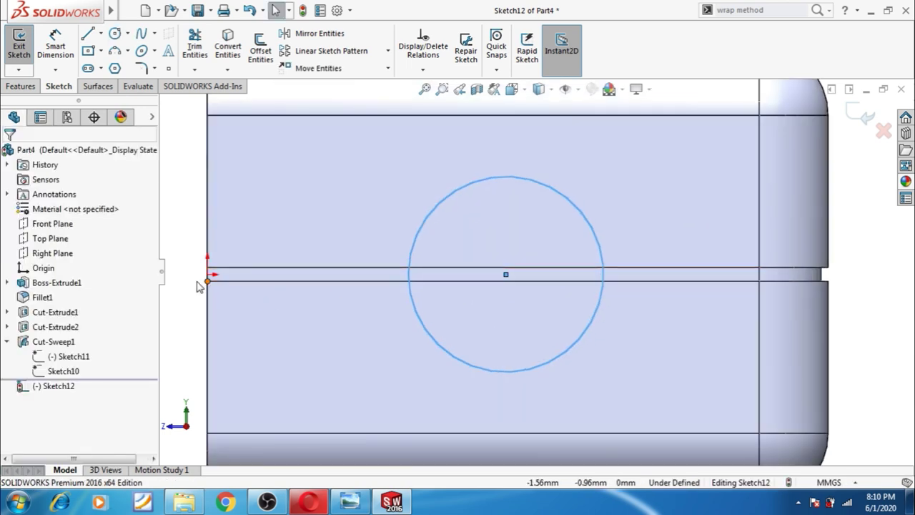
{"action": "left_click", "coordinate": [101, 35]}
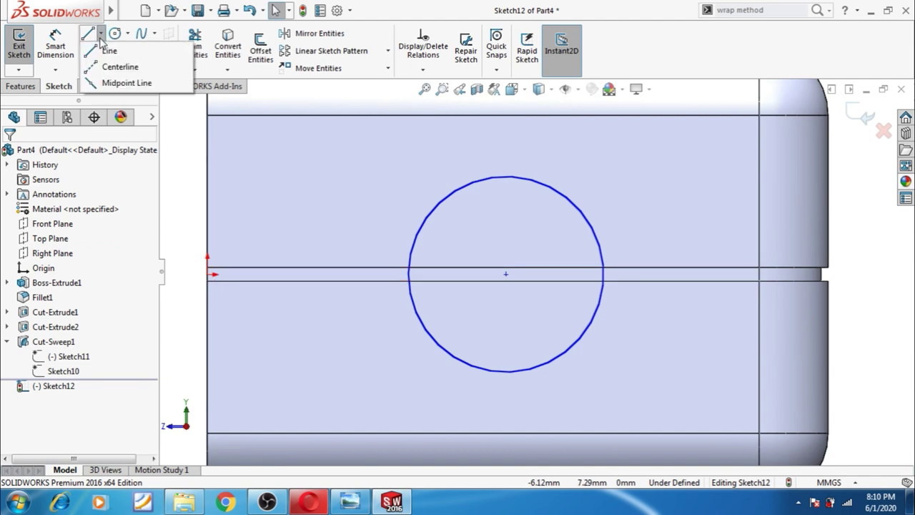
{"action": "left_click", "coordinate": [115, 65]}
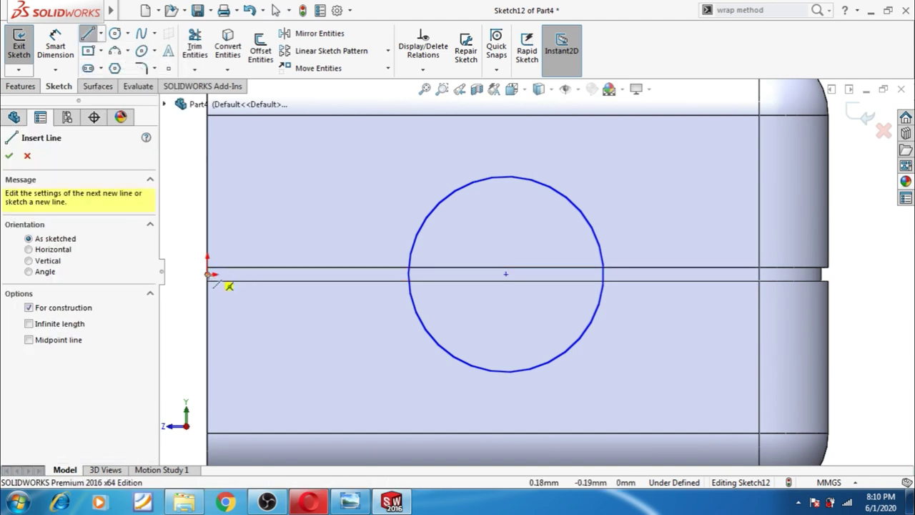
{"action": "left_click", "coordinate": [209, 274]}
{"action": "left_click", "coordinate": [758, 274]}
{"action": "key", "text": "Escape"}
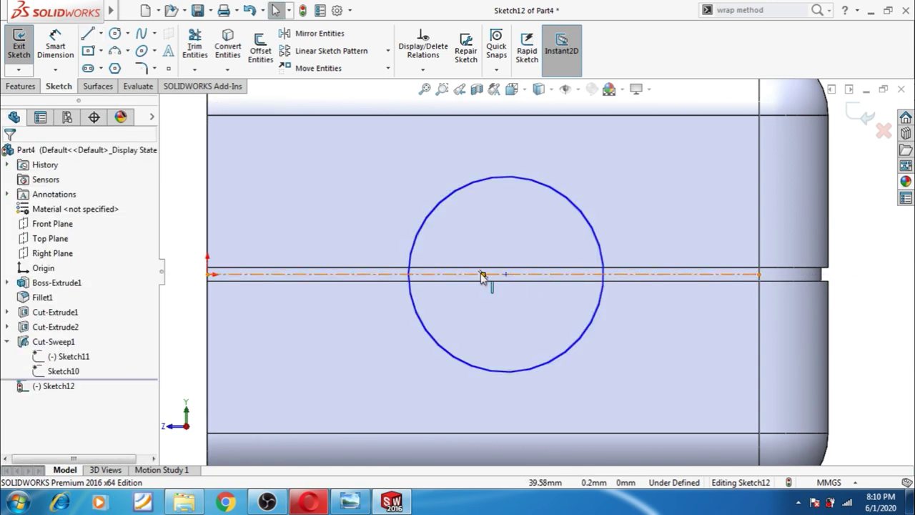
{"action": "left_click", "coordinate": [481, 274]}
{"action": "left_click", "coordinate": [505, 274]}
{"action": "left_click", "coordinate": [483, 274], "text": "ctrl"}
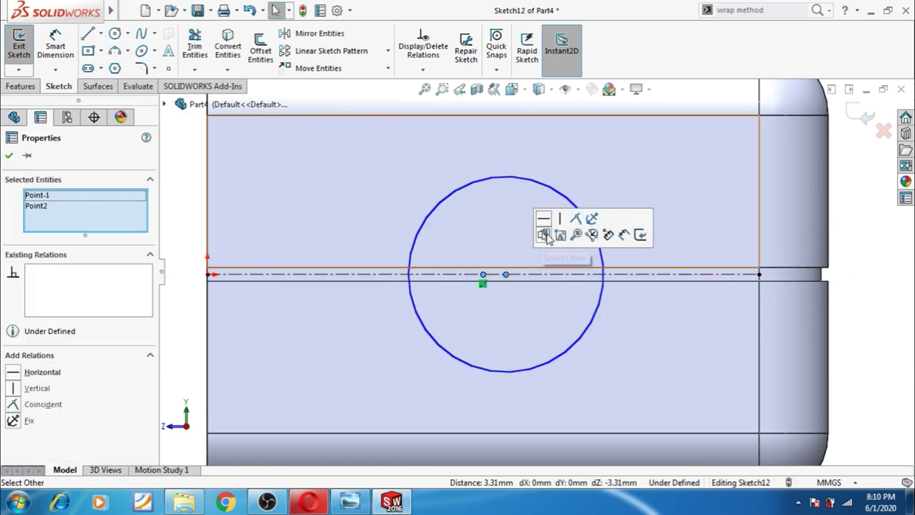
{"action": "left_click", "coordinate": [578, 219]}
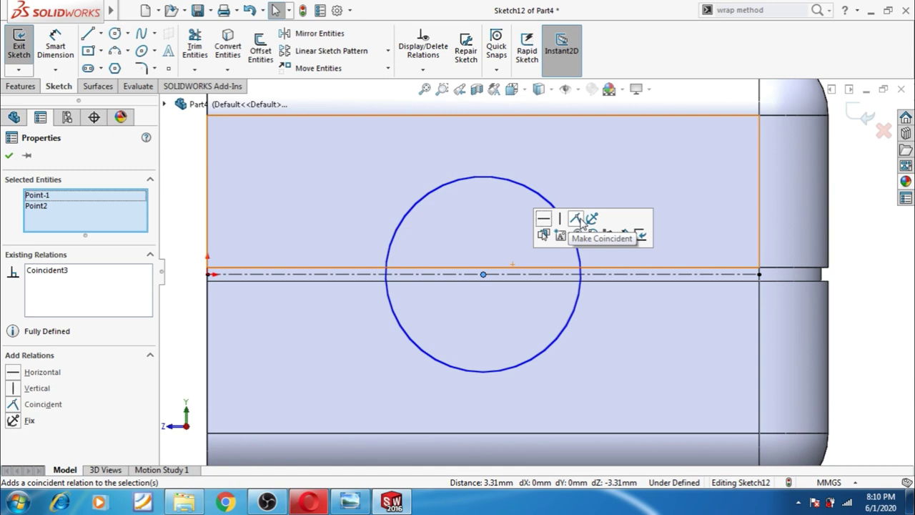
{"action": "left_click", "coordinate": [861, 323]}
{"action": "key", "text": "f"}
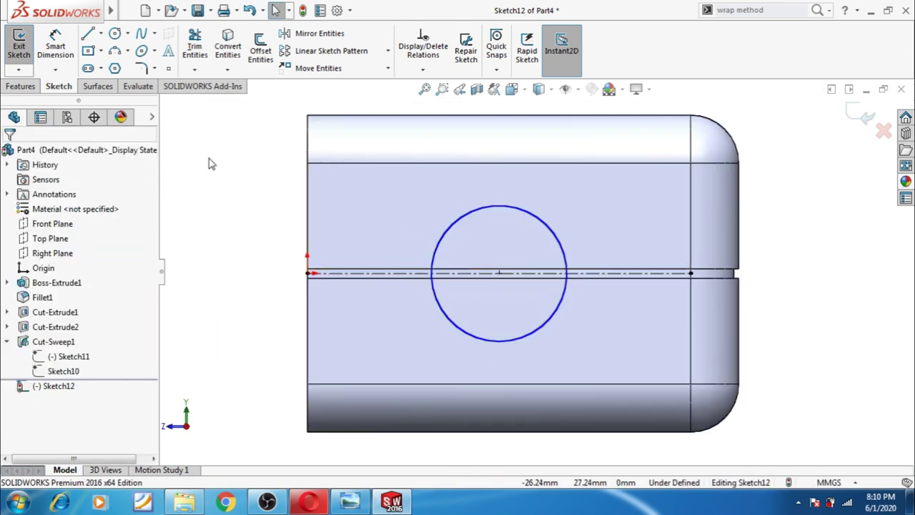
Step: Dimension the circle's diameter to 25 mm
{"action": "left_click", "coordinate": [73, 54]}
{"action": "left_click", "coordinate": [444, 238]}
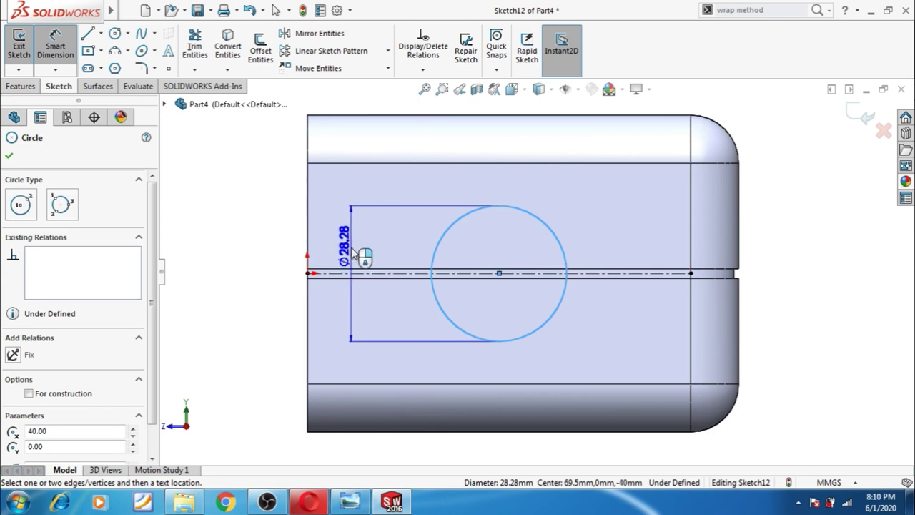
{"action": "left_click", "coordinate": [353, 252]}
{"action": "type", "text": "25"}
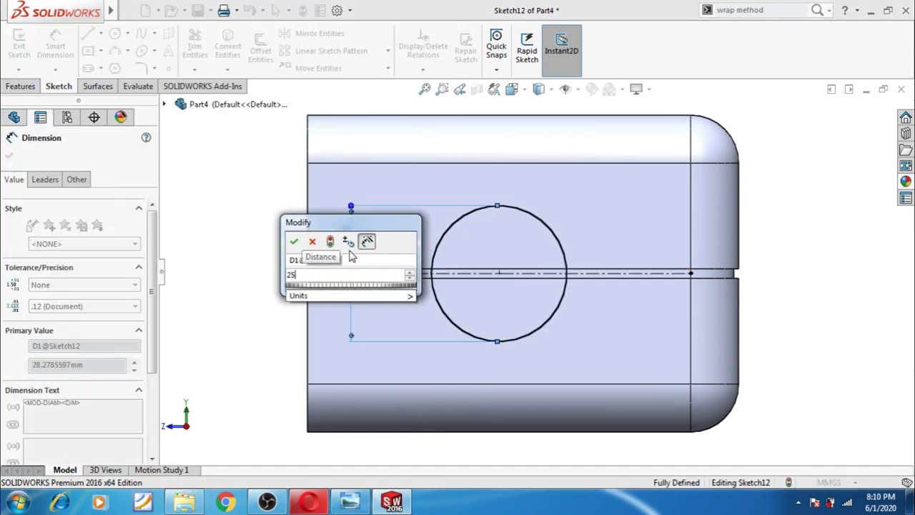
{"action": "key", "text": "Return"}
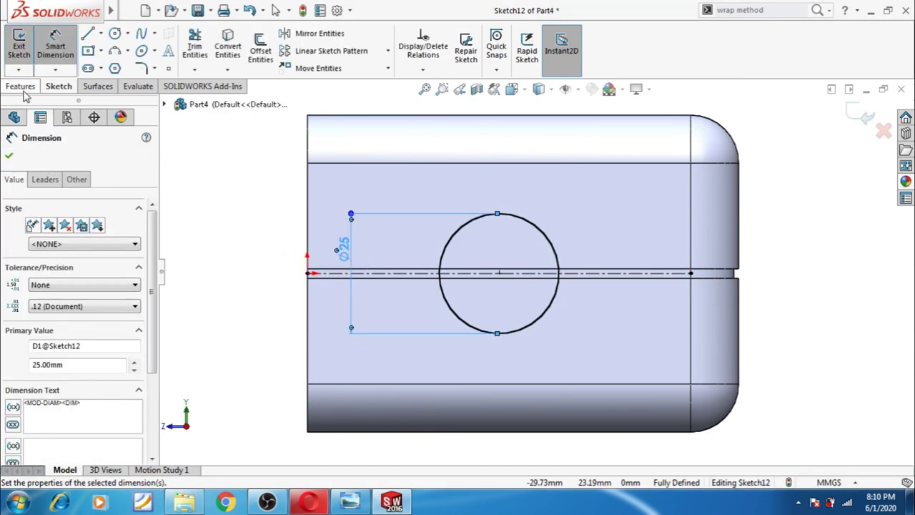
{"action": "left_click", "coordinate": [21, 86]}
Step: Cut the 25 mm circle 5 mm deep (Blind) to form the knob recess
{"action": "left_click", "coordinate": [204, 50]}
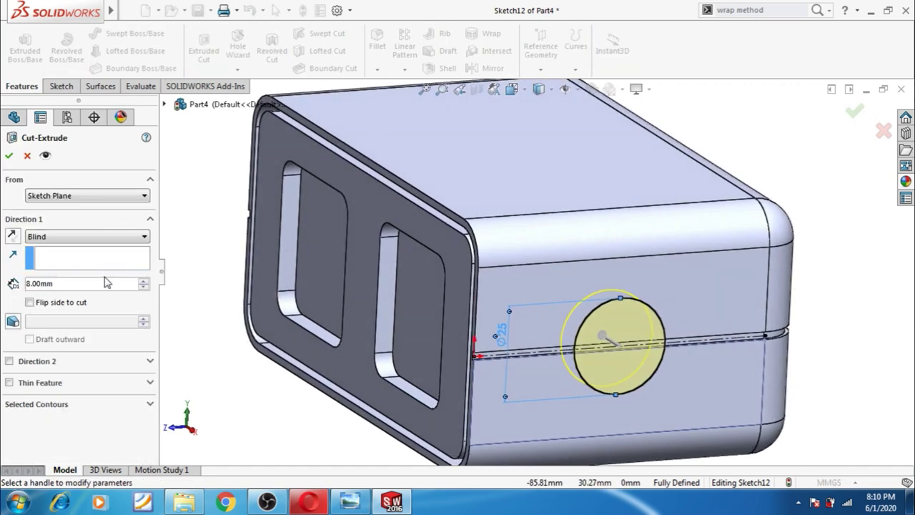
{"action": "type", "text": "5"}
{"action": "key", "text": "Return"}
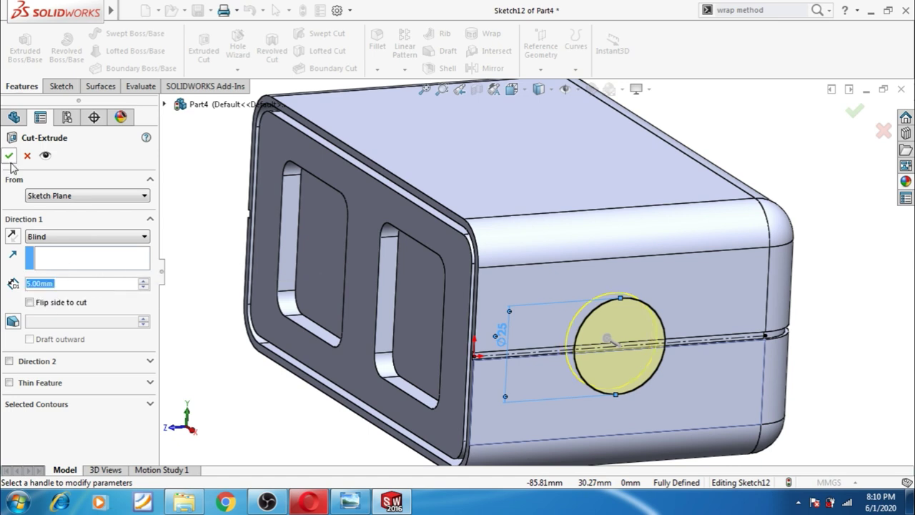
{"action": "left_click", "coordinate": [8, 155]}
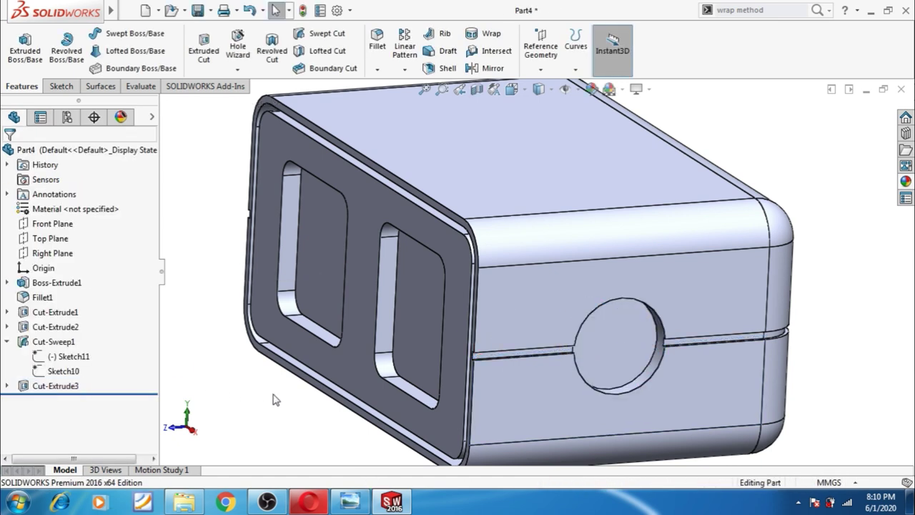
Step: Start a sketch on the round recess face, viewed head-on; the edge-offset attempt is cancelled
{"action": "left_click", "coordinate": [550, 328]}
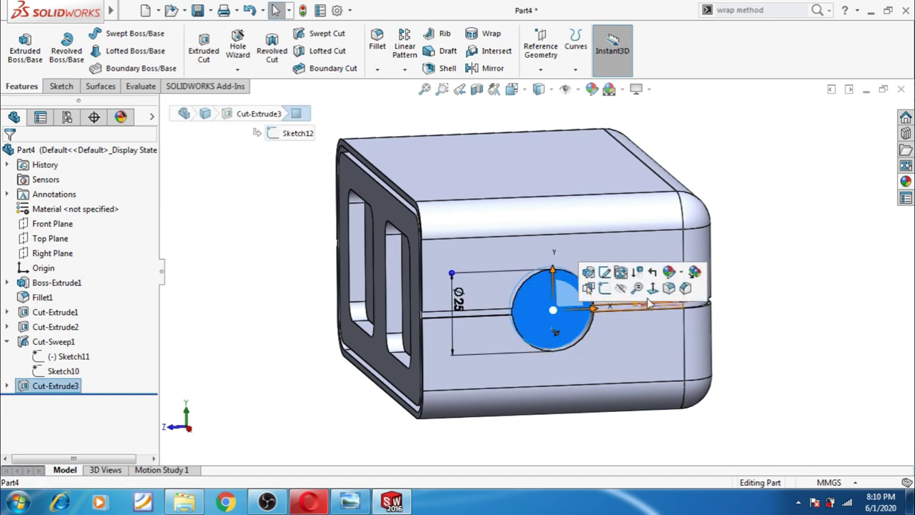
{"action": "left_click", "coordinate": [652, 288]}
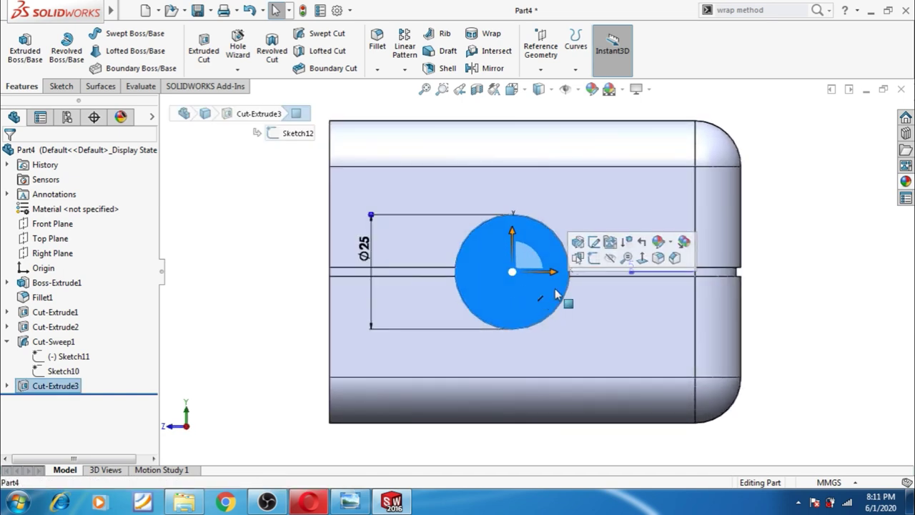
{"action": "left_click", "coordinate": [594, 258]}
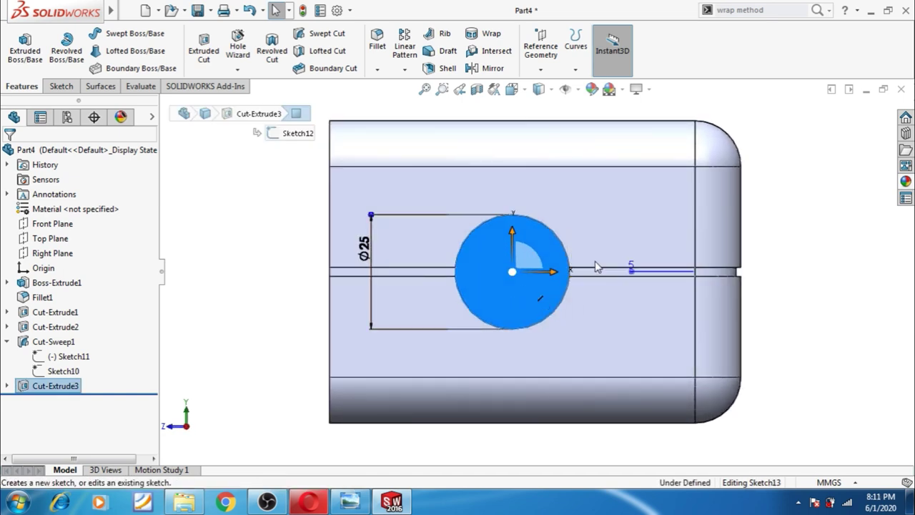
{"action": "left_click", "coordinate": [560, 242]}
{"action": "left_click", "coordinate": [261, 52]}
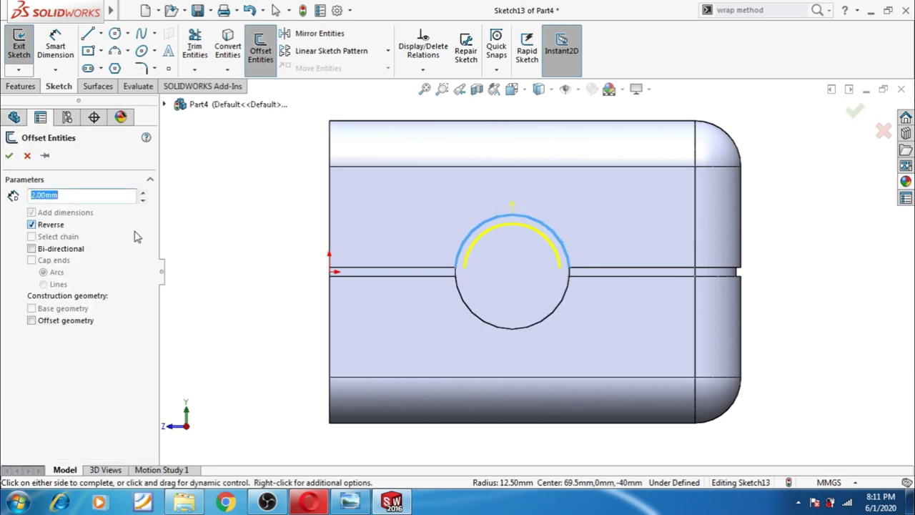
{"action": "left_click", "coordinate": [498, 328]}
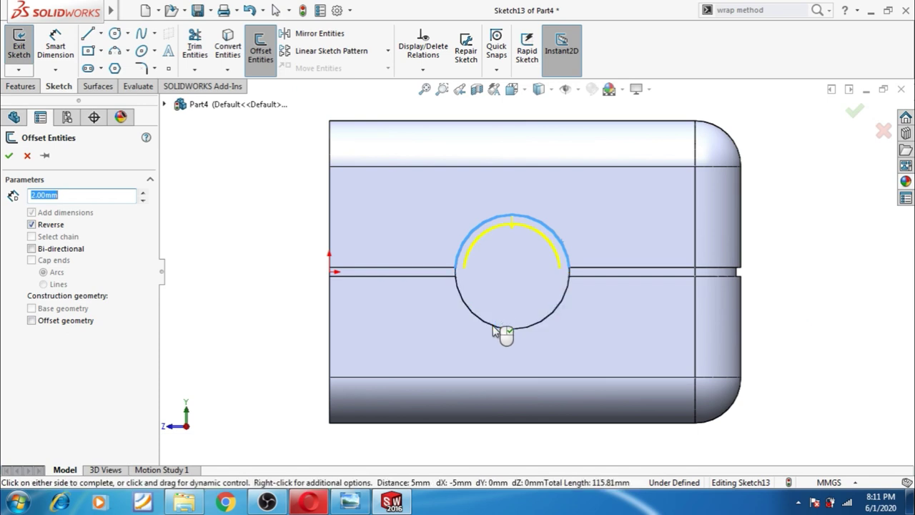
{"action": "left_click", "coordinate": [28, 156]}
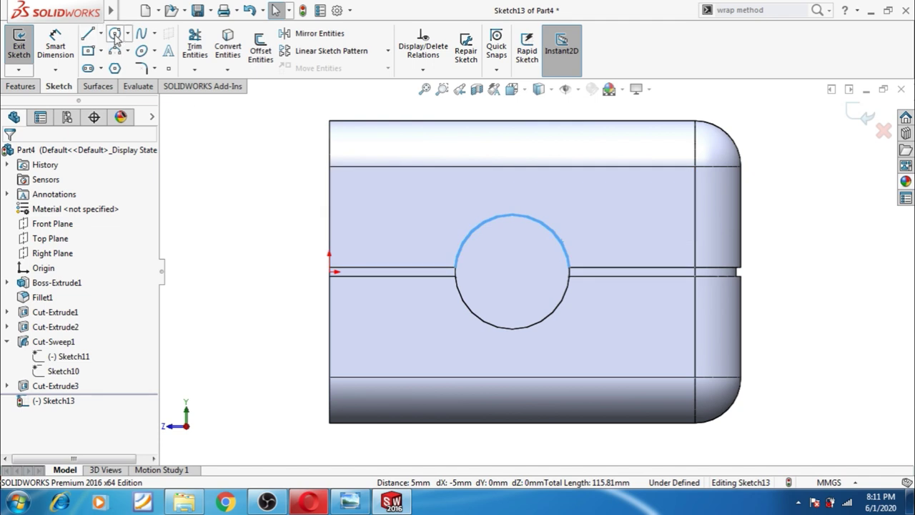
Step: Draw a circle centred on the recess and dimension it to 20 mm diameter
{"action": "left_click", "coordinate": [115, 36]}
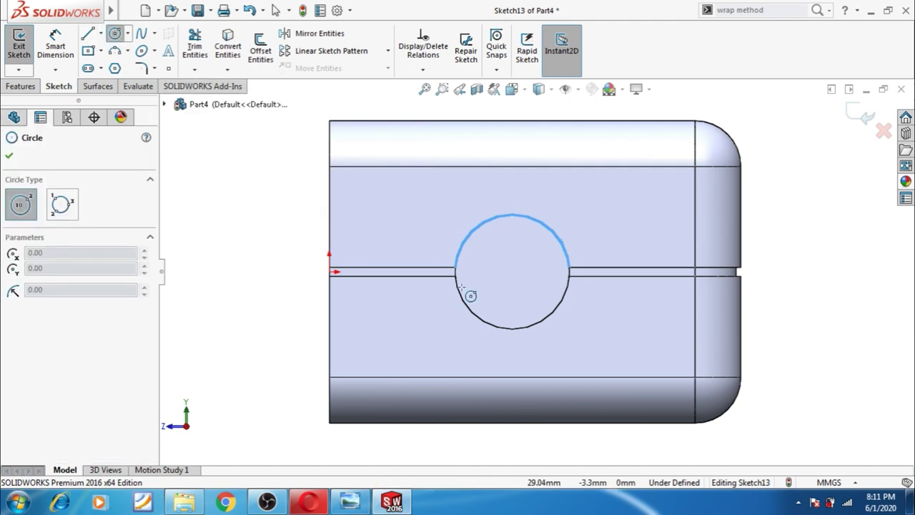
{"action": "left_click", "coordinate": [513, 272]}
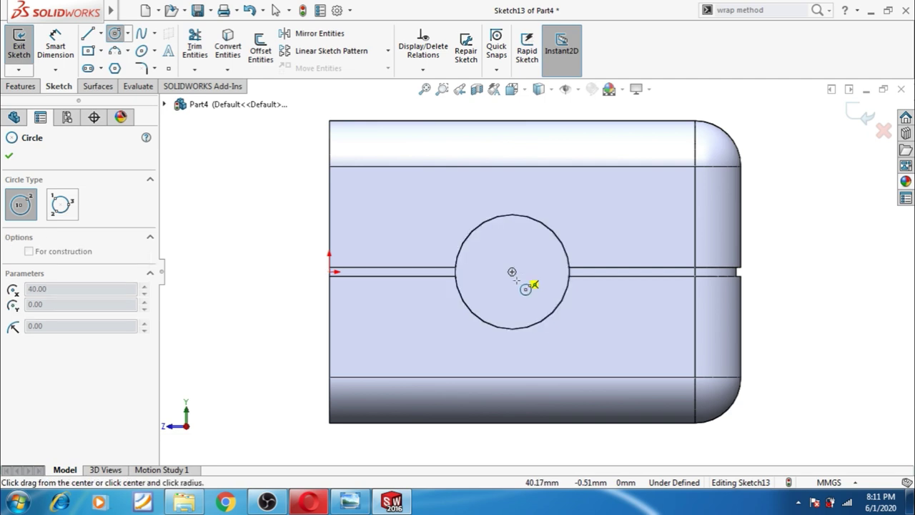
{"action": "left_click", "coordinate": [543, 323]}
{"action": "key", "text": "Escape"}
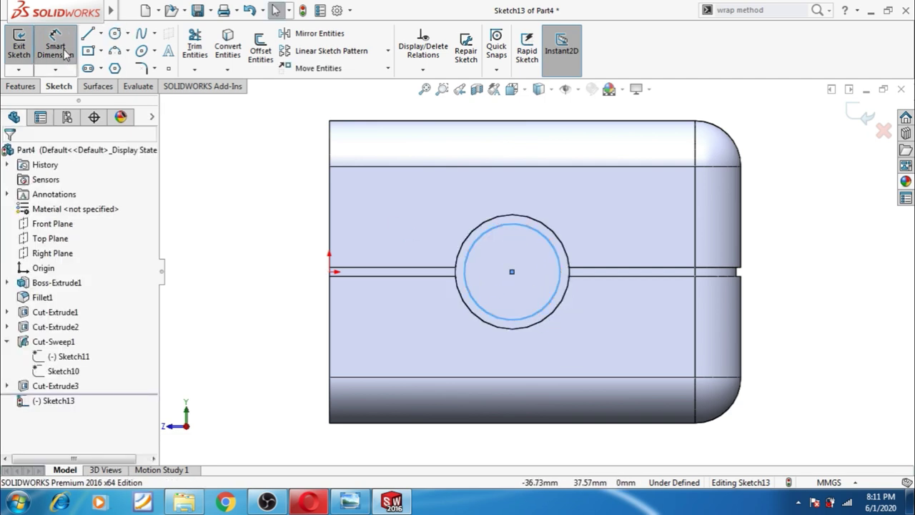
{"action": "left_click", "coordinate": [64, 55]}
{"action": "left_click", "coordinate": [428, 266]}
{"action": "type", "text": "20"}
{"action": "key", "text": "Return"}
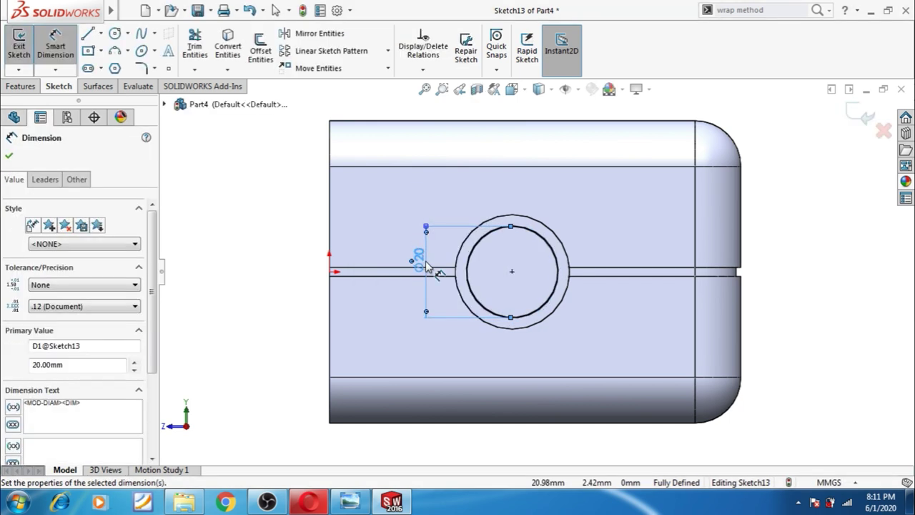
{"action": "left_click", "coordinate": [8, 157]}
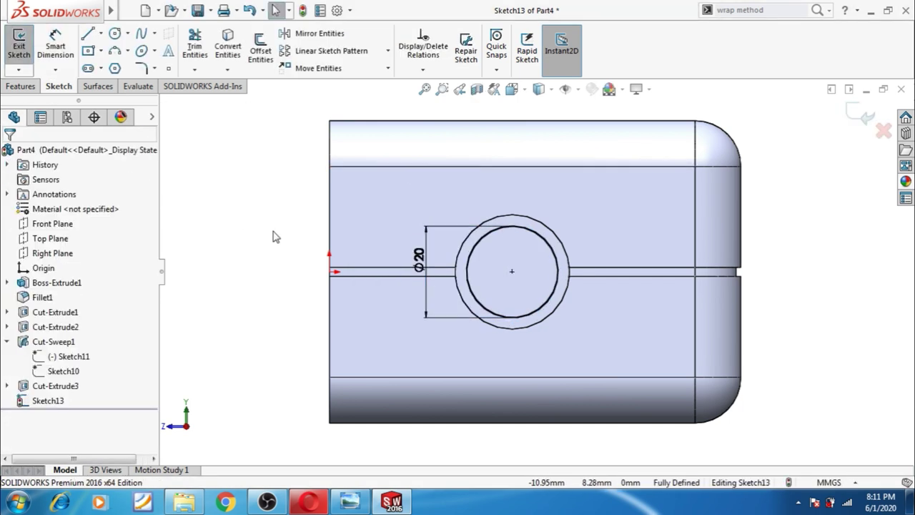
{"action": "scroll", "coordinate": [307, 259], "scroll_direction": "up", "scroll_amount": 2}
{"action": "middle_click_drag", "start_coordinate": [307, 260], "coordinate": [346, 304]}
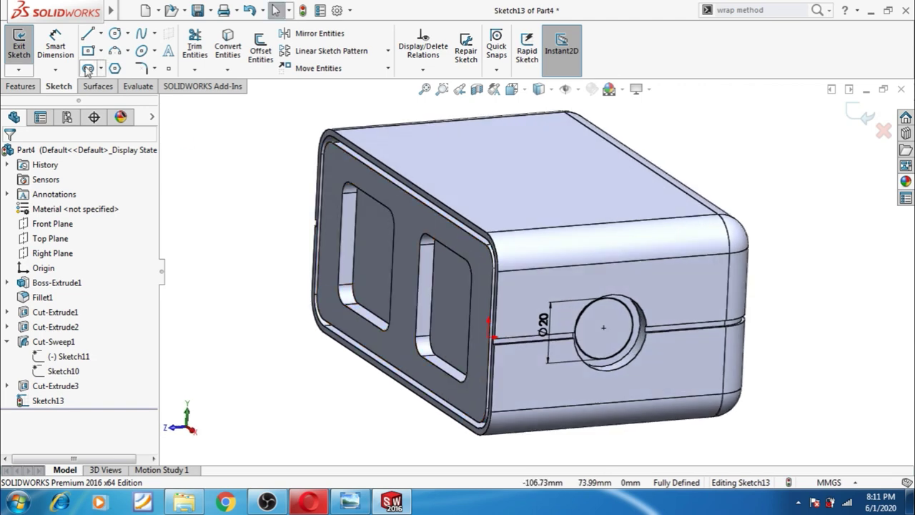
Step: Extrude the 20 mm circle as a blind boss with 15 mm depth
{"action": "left_click", "coordinate": [21, 85]}
{"action": "left_click", "coordinate": [25, 44]}
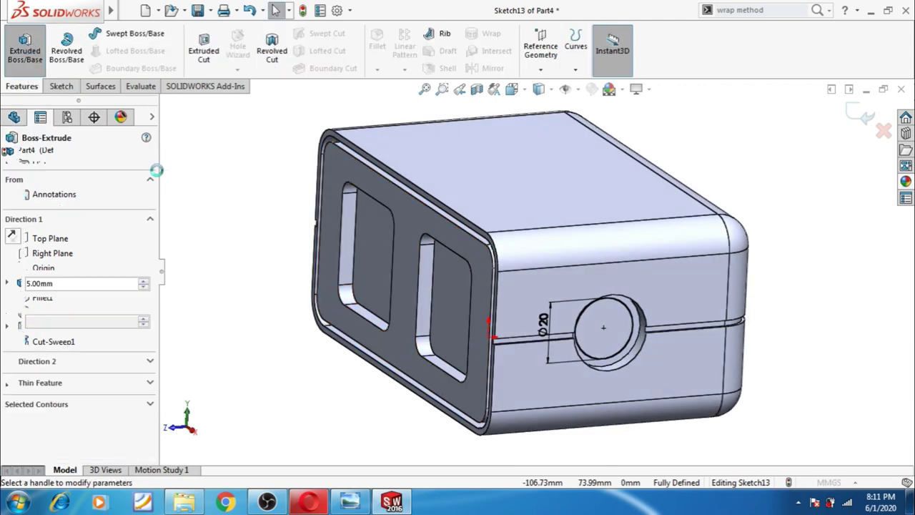
{"action": "left_click", "coordinate": [143, 281]}
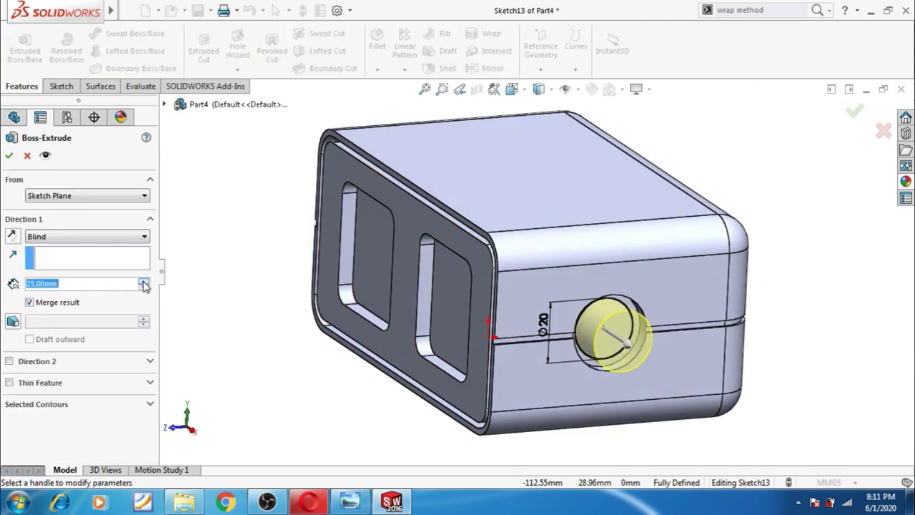
{"action": "left_click", "coordinate": [143, 281]}
{"action": "scroll", "coordinate": [230, 320], "scroll_direction": "up", "scroll_amount": 2}
{"action": "middle_click_drag", "start_coordinate": [235, 321], "coordinate": [151, 323]}
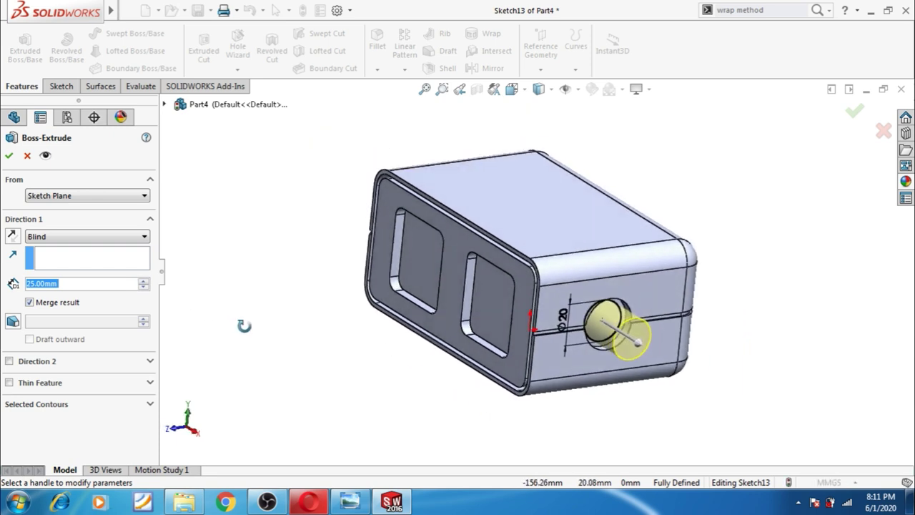
{"action": "middle_click_drag", "start_coordinate": [255, 334], "coordinate": [245, 351]}
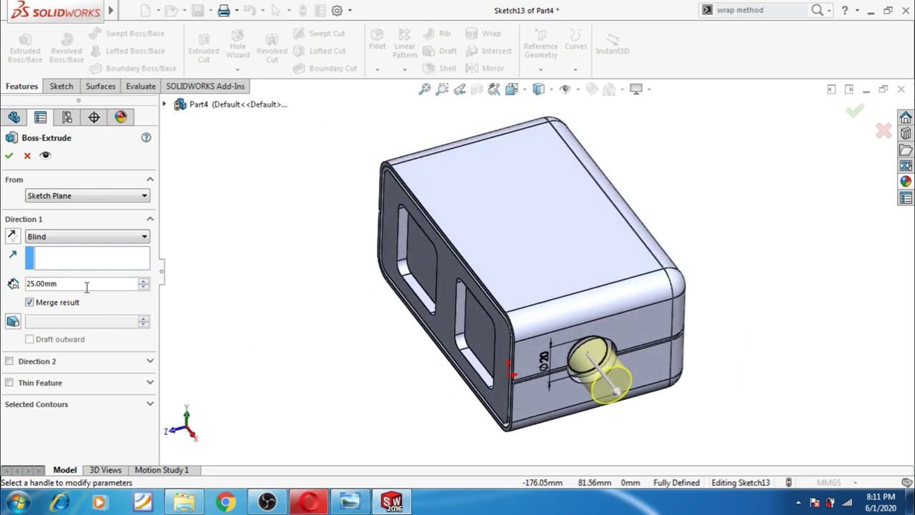
{"action": "type", "text": "15"}
{"action": "key", "text": "Return"}
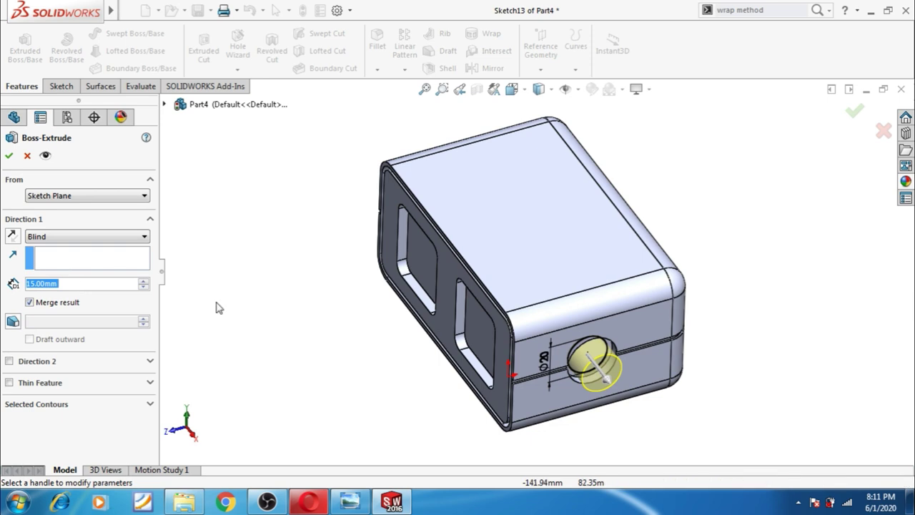
Step: Try a 10 mm depth, settle back on 15 mm, and accept the knob boss
{"action": "middle_click_drag", "start_coordinate": [329, 358], "coordinate": [343, 374]}
{"action": "scroll", "coordinate": [386, 325], "scroll_direction": "down", "scroll_amount": 2}
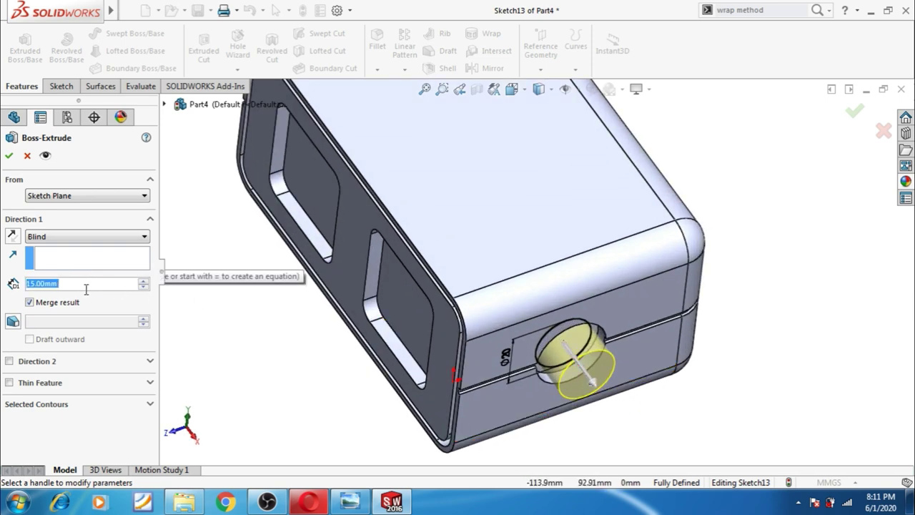
{"action": "type", "text": "10"}
{"action": "key", "text": "Return"}
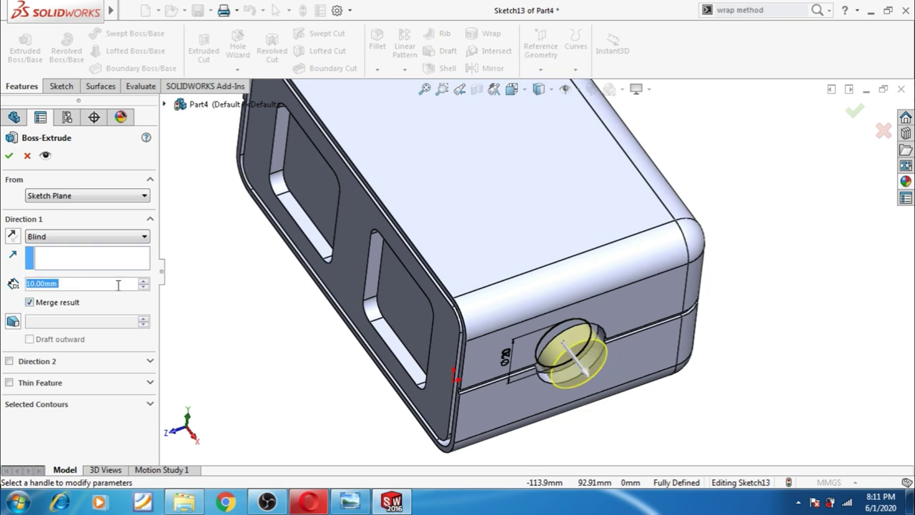
{"action": "scroll", "coordinate": [200, 307], "scroll_direction": "down", "scroll_amount": 1}
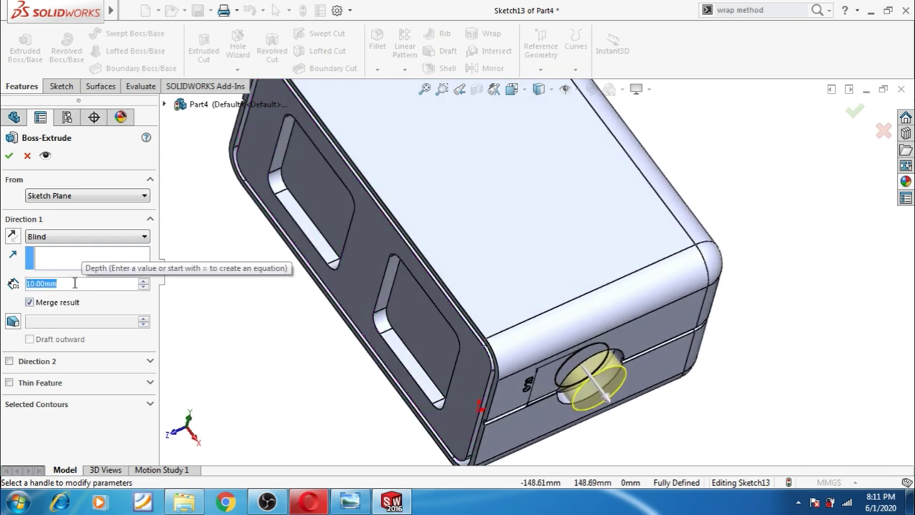
{"action": "type", "text": "15"}
{"action": "key", "text": "Return"}
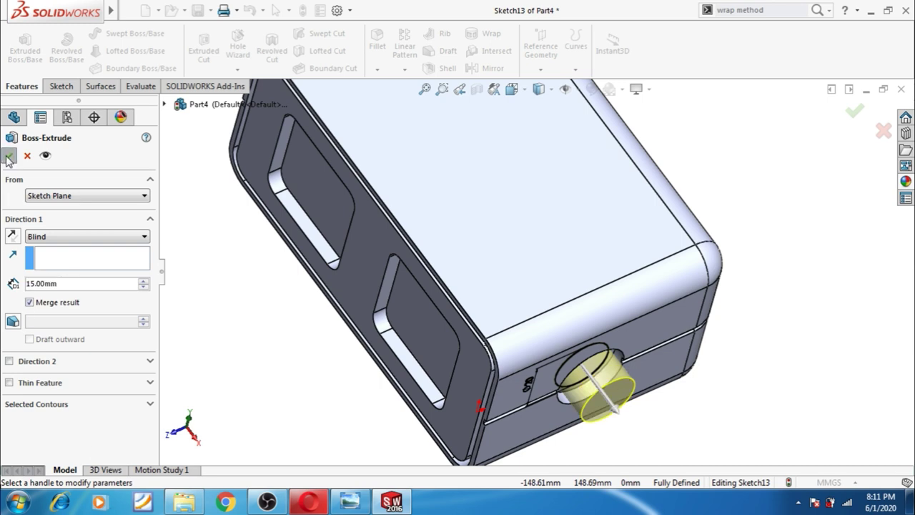
{"action": "left_click", "coordinate": [8, 157]}
{"action": "mouse_move", "coordinate": [291, 388]}
{"action": "middle_mouse_down"}
{"action": "mouse_move", "coordinate": [282, 315]}
{"action": "mouse_move", "coordinate": [647, 313]}
{"action": "middle_mouse_up"}
{"action": "left_click", "coordinate": [567, 319]}
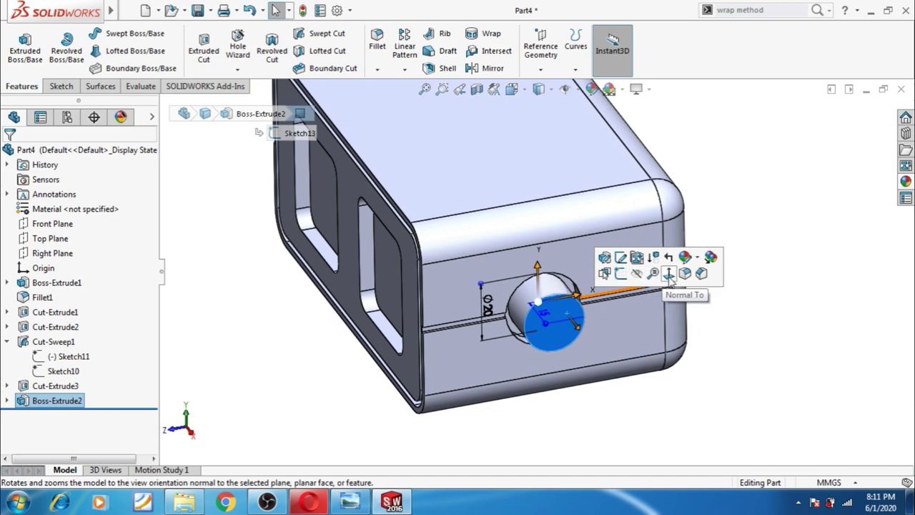
Step: Sketch on the knob's end face a vertical centerline from centre to top
{"action": "left_click", "coordinate": [652, 275]}
{"action": "left_click", "coordinate": [550, 249]}
{"action": "scroll", "coordinate": [559, 237], "scroll_direction": "down", "scroll_amount": 2}
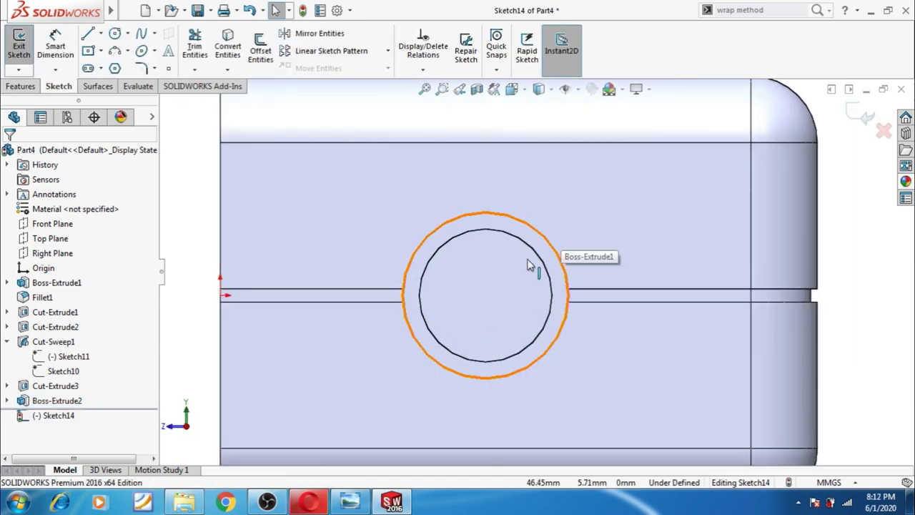
{"action": "left_click", "coordinate": [102, 37]}
{"action": "left_click", "coordinate": [100, 65]}
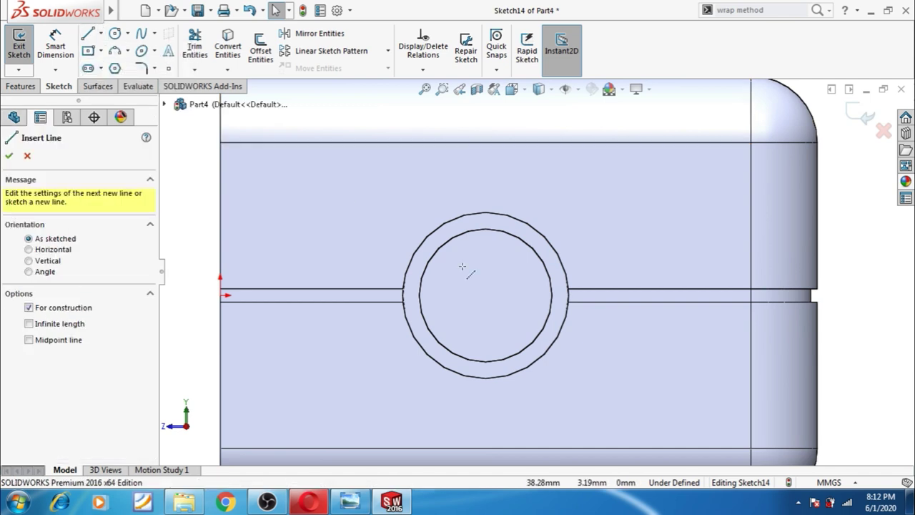
{"action": "left_click", "coordinate": [486, 296]}
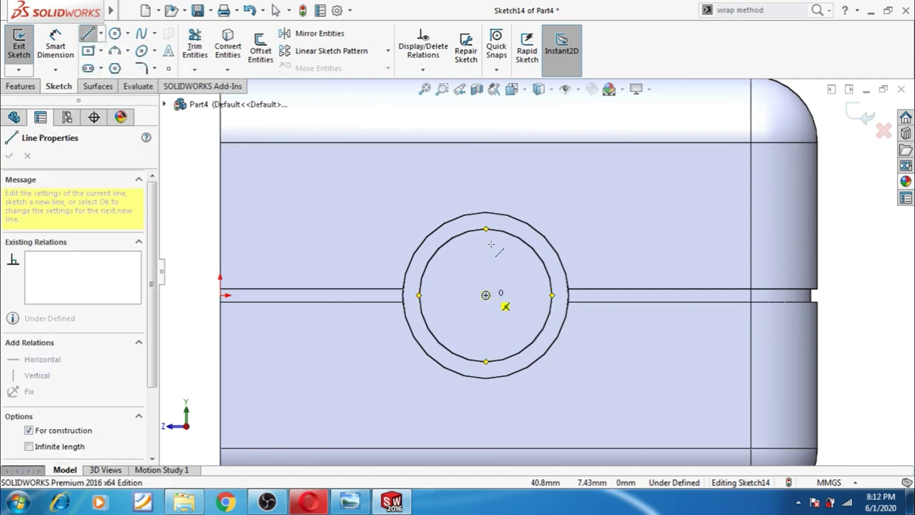
{"action": "left_click", "coordinate": [490, 234]}
{"action": "key", "text": "Escape"}
{"action": "scroll", "coordinate": [536, 265], "scroll_direction": "down", "scroll_amount": 1}
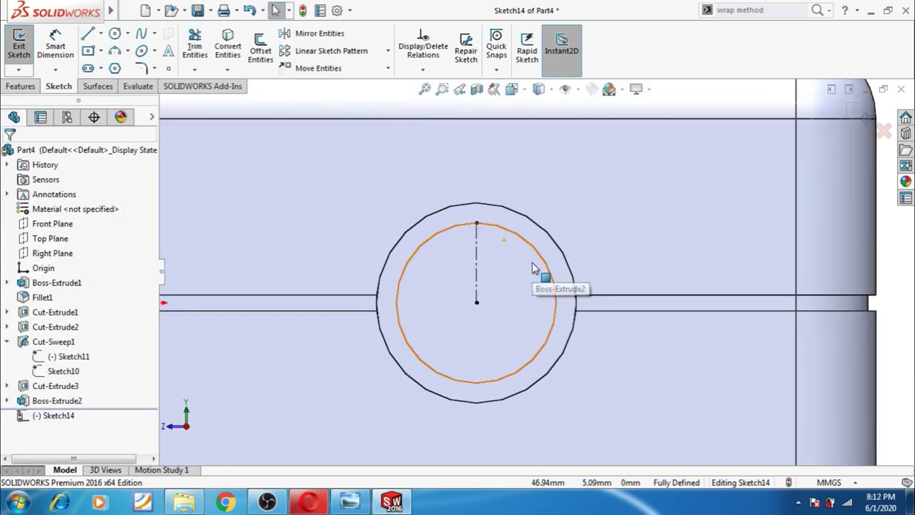
Step: Draw a corner rectangle along the centerline and dimension its width to 2 mm
{"action": "left_click", "coordinate": [102, 51]}
{"action": "left_click", "coordinate": [107, 67]}
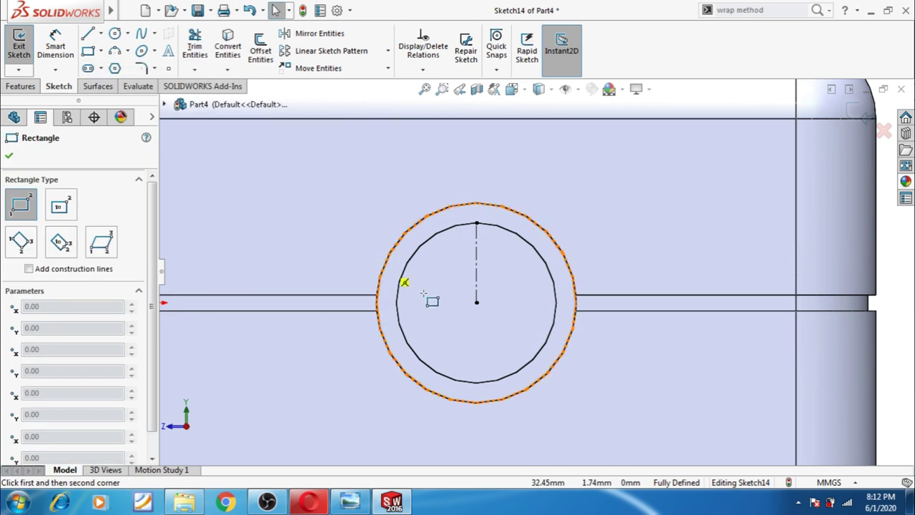
{"action": "left_click", "coordinate": [476, 303]}
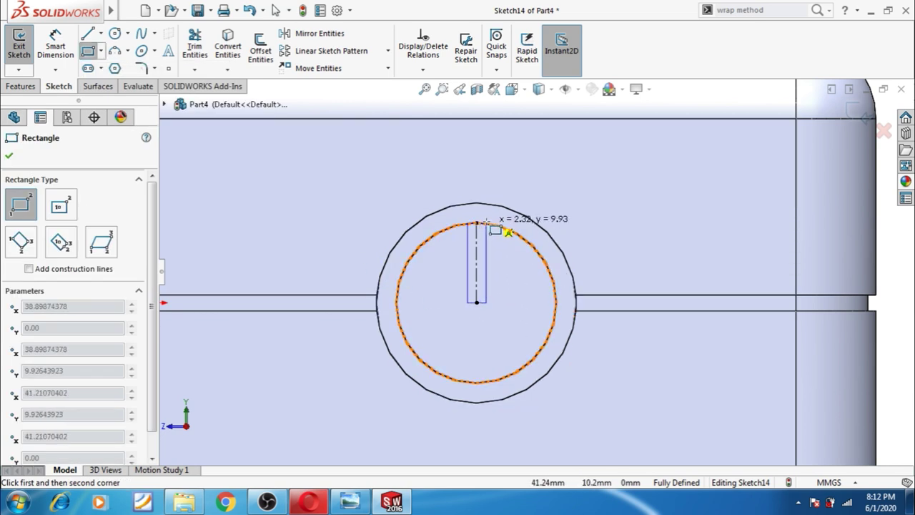
{"action": "left_click", "coordinate": [487, 216]}
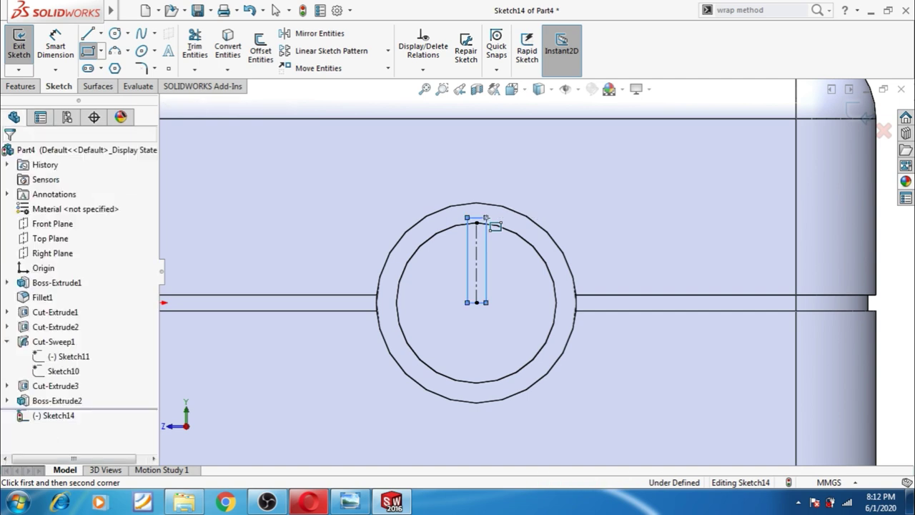
{"action": "key", "text": "d"}
{"action": "scroll", "coordinate": [532, 256], "scroll_direction": "down", "scroll_amount": 3}
{"action": "left_click", "coordinate": [427, 356]}
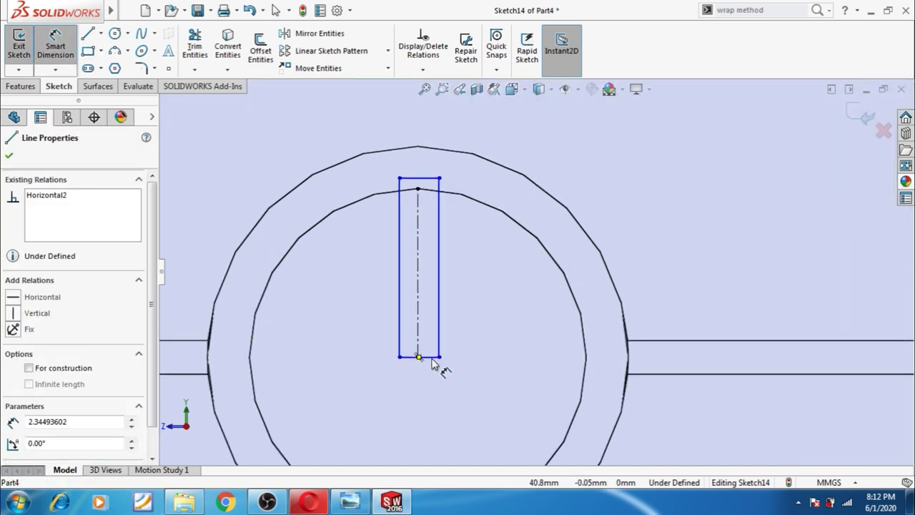
{"action": "left_click", "coordinate": [435, 386]}
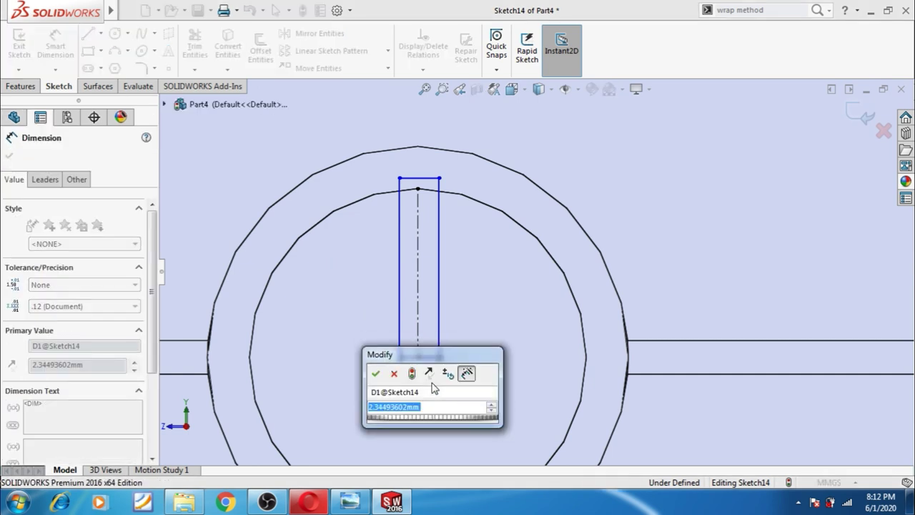
{"action": "type", "text": "2"}
{"action": "key", "text": "Return"}
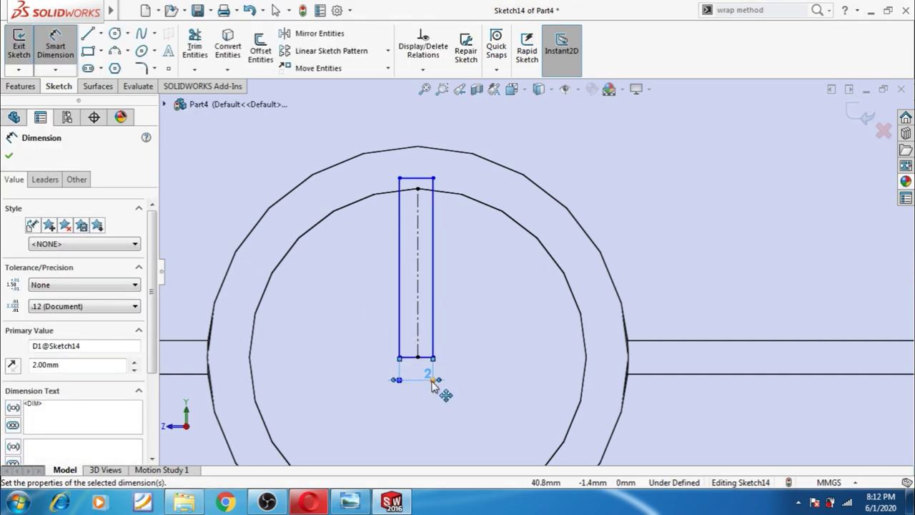
{"action": "scroll", "coordinate": [393, 315], "scroll_direction": "up", "scroll_amount": 4}
{"action": "scroll", "coordinate": [510, 178], "scroll_direction": "up", "scroll_amount": 1}
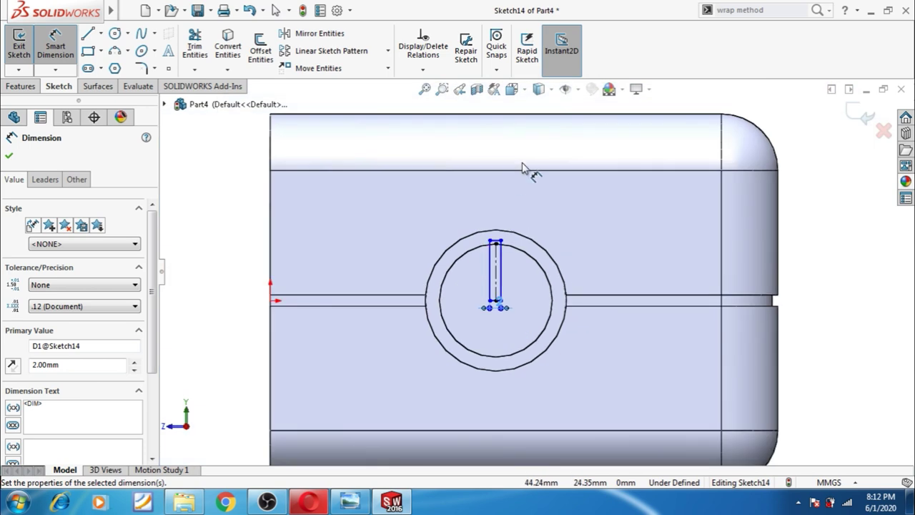
{"action": "left_click", "coordinate": [865, 225]}
{"action": "scroll", "coordinate": [507, 292], "scroll_direction": "down", "scroll_amount": 2}
{"action": "scroll", "coordinate": [490, 296], "scroll_direction": "down", "scroll_amount": 2}
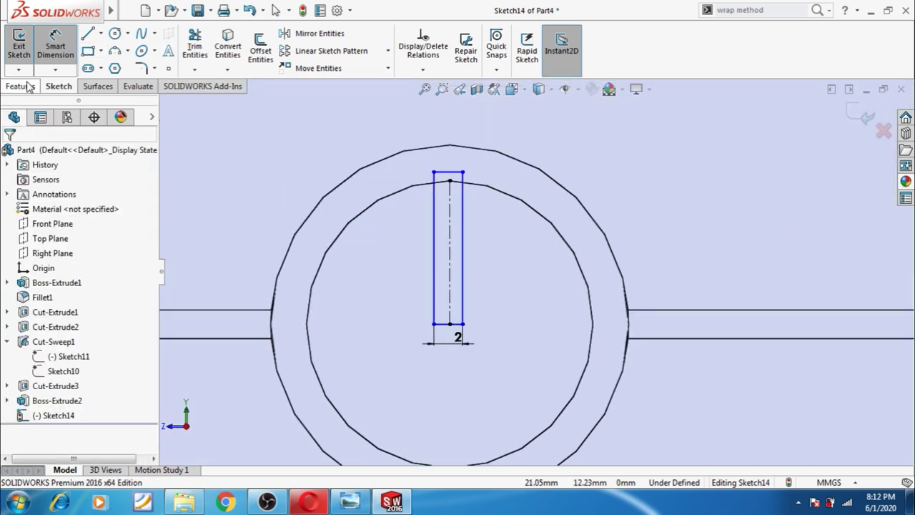
Step: Select the rectangle's vertical sides together with the centerline
{"action": "key", "text": "Escape"}
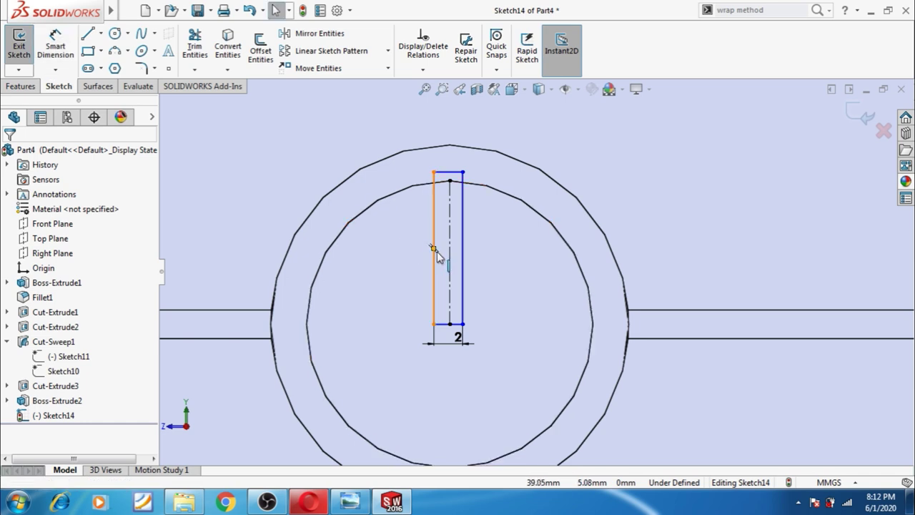
{"action": "left_click", "coordinate": [433, 256]}
{"action": "left_click", "coordinate": [448, 254]}
{"action": "left_click", "coordinate": [461, 268], "text": "ctrl"}
{"action": "left_click", "coordinate": [449, 268], "text": "ctrl"}
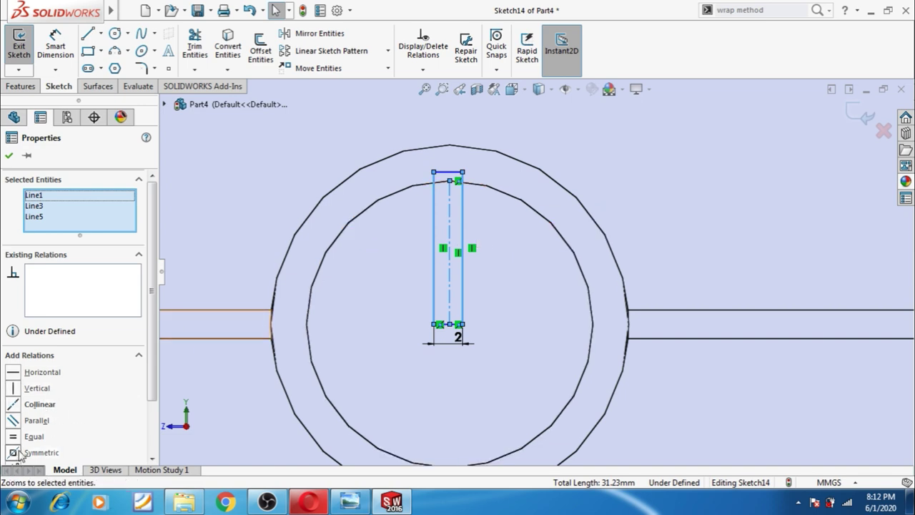
{"action": "left_click", "coordinate": [9, 156]}
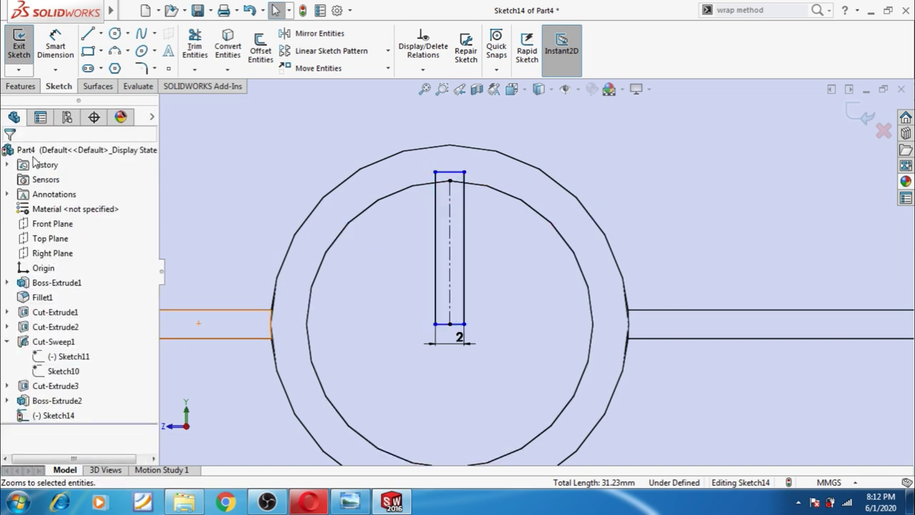
{"action": "scroll", "coordinate": [418, 314], "scroll_direction": "up", "scroll_amount": 2}
{"action": "scroll", "coordinate": [561, 300], "scroll_direction": "up", "scroll_amount": 2}
Step: Cut the 2 mm slot into the knob with an Up To Surface extruded cut ending at the recess face
{"action": "key", "text": "f"}
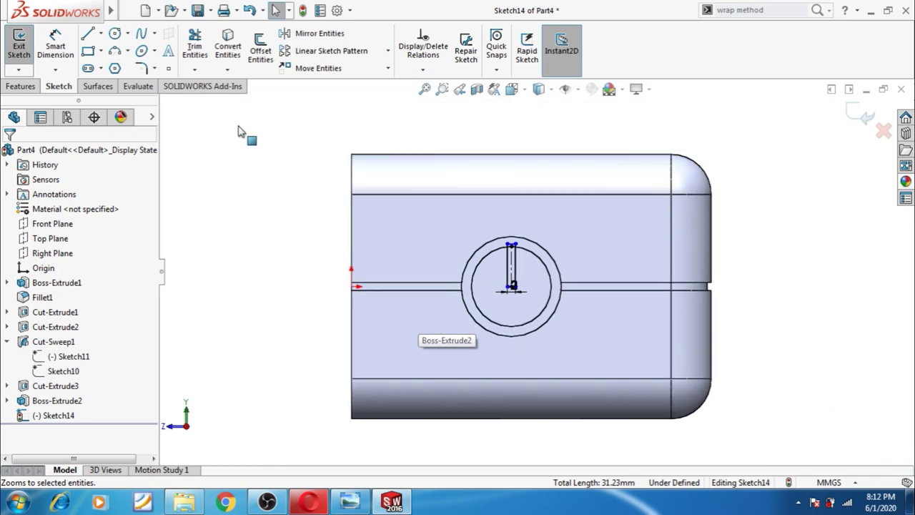
{"action": "left_click", "coordinate": [15, 86]}
{"action": "left_click", "coordinate": [209, 61]}
{"action": "left_click", "coordinate": [136, 237]}
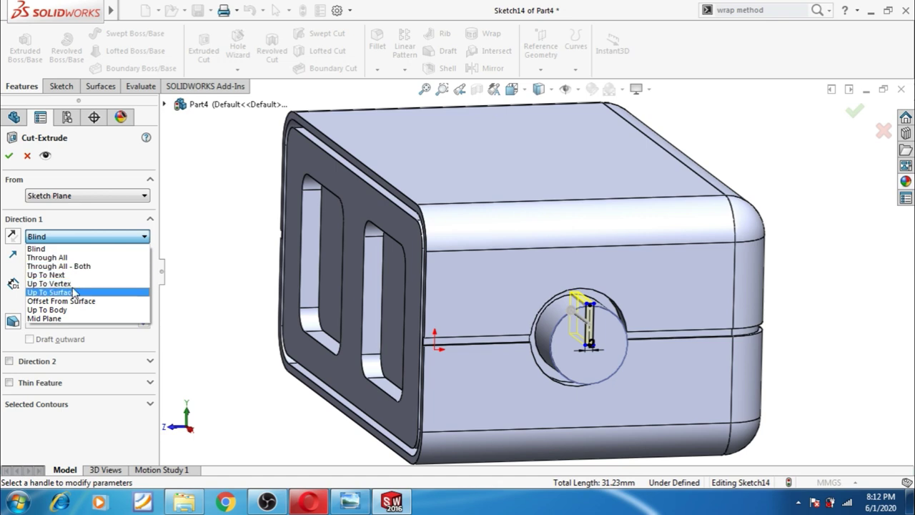
{"action": "left_click", "coordinate": [75, 293]}
{"action": "scroll", "coordinate": [672, 357], "scroll_direction": "down", "scroll_amount": 2}
{"action": "scroll", "coordinate": [672, 357], "scroll_direction": "down", "scroll_amount": 3}
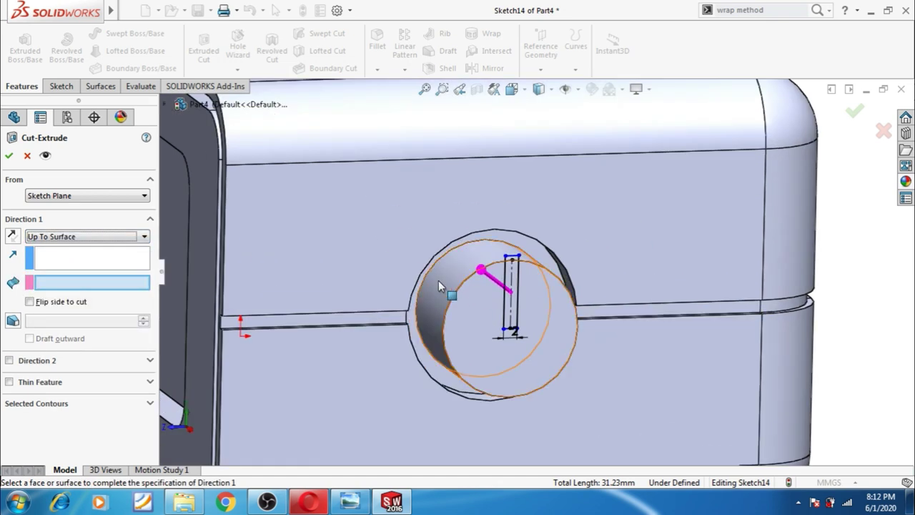
{"action": "left_click", "coordinate": [428, 360]}
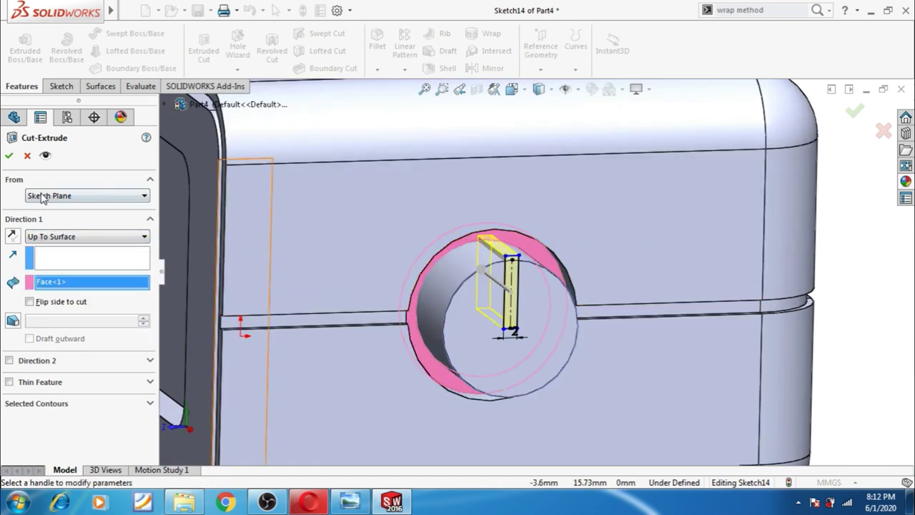
{"action": "left_click", "coordinate": [9, 155]}
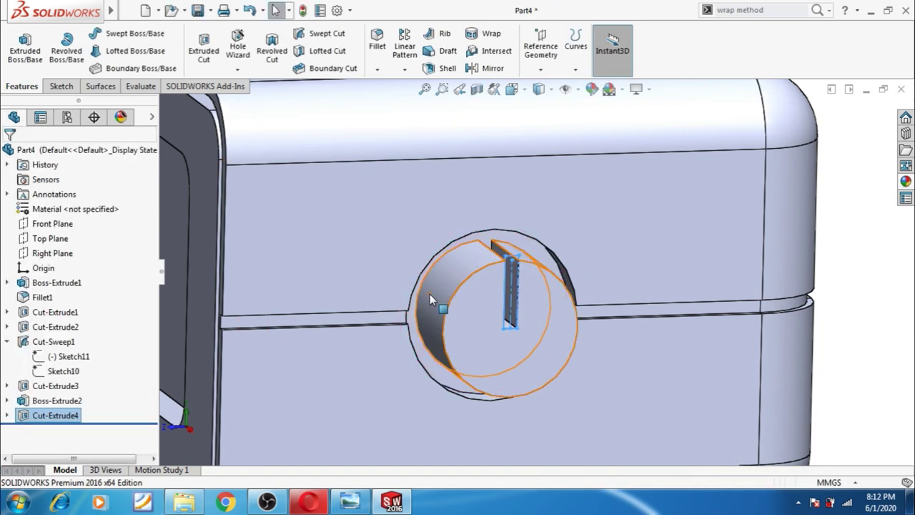
{"action": "scroll", "coordinate": [533, 275], "scroll_direction": "up", "scroll_amount": 3}
{"action": "scroll", "coordinate": [575, 272], "scroll_direction": "down", "scroll_amount": 2}
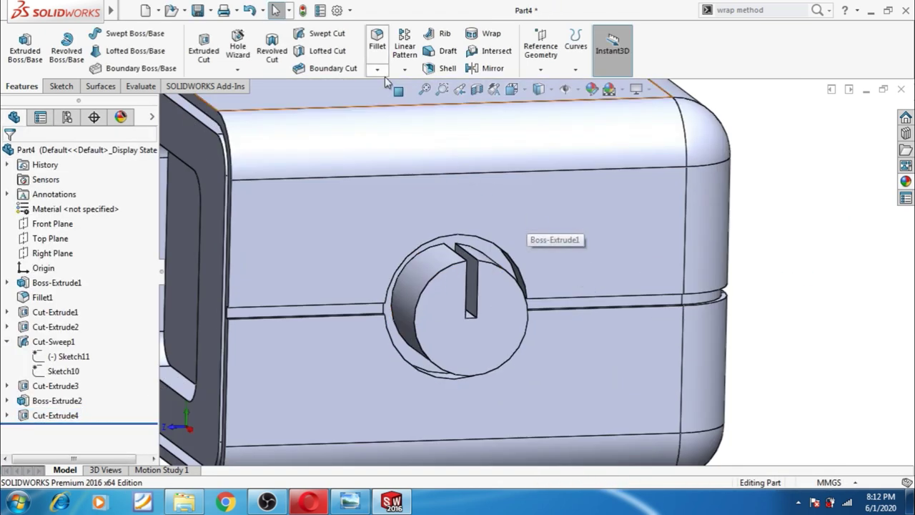
Step: Fillet the knob's circular edge with a 10 mm radius
{"action": "left_click", "coordinate": [376, 43]}
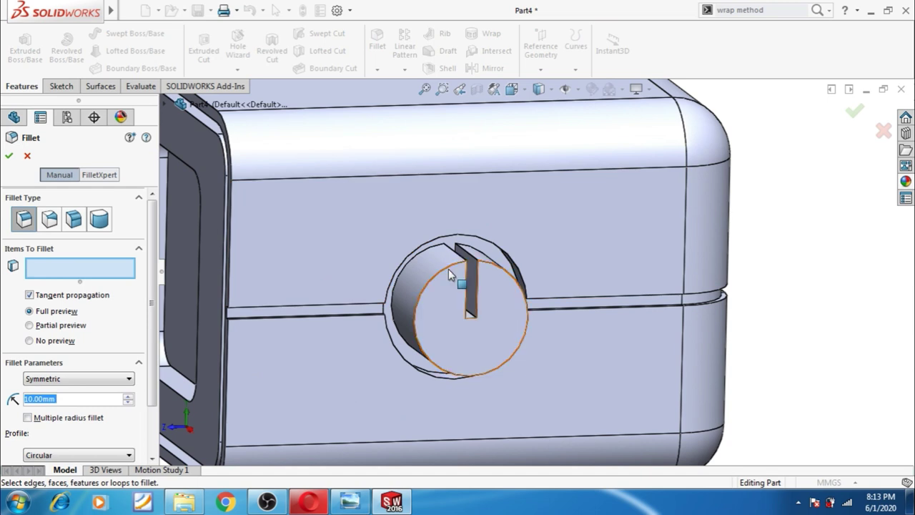
{"action": "scroll", "coordinate": [508, 287], "scroll_direction": "up", "scroll_amount": 2}
{"action": "scroll", "coordinate": [521, 250], "scroll_direction": "down", "scroll_amount": 2}
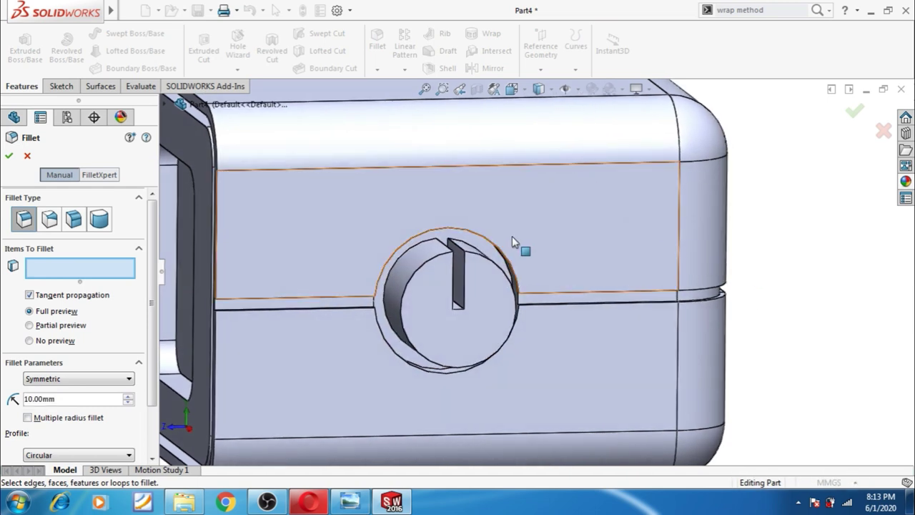
{"action": "left_click", "coordinate": [433, 248]}
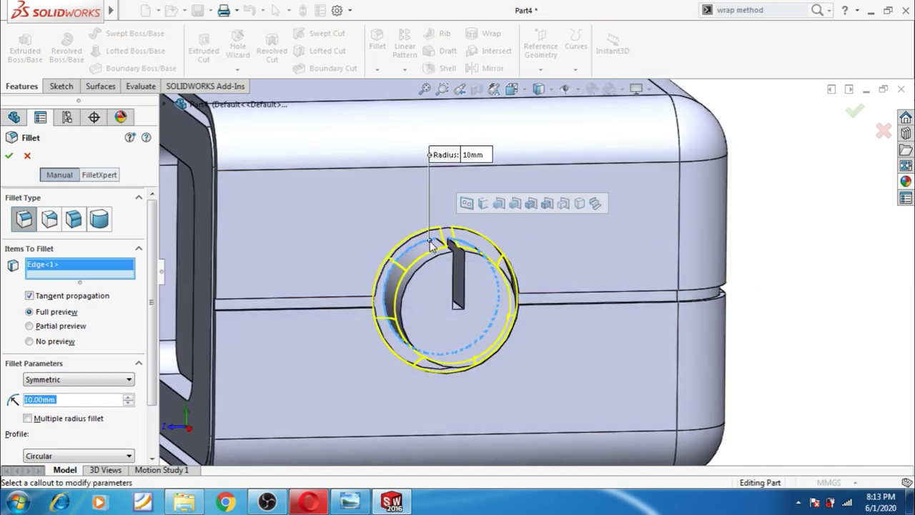
{"action": "scroll", "coordinate": [793, 257], "scroll_direction": "up", "scroll_amount": 2}
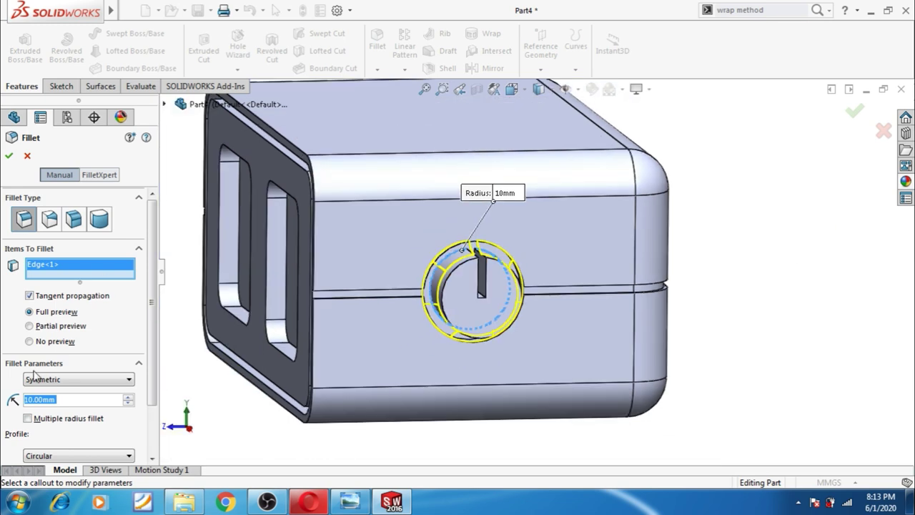
{"action": "left_click", "coordinate": [126, 397]}
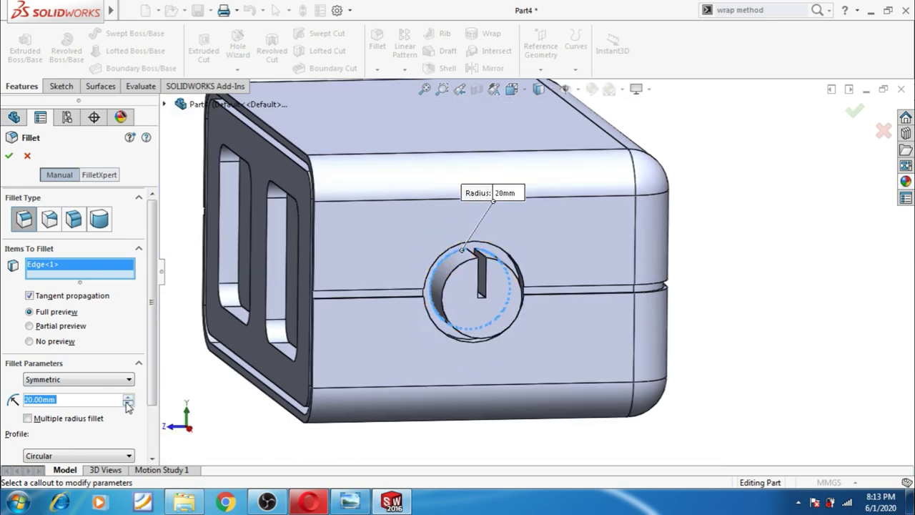
{"action": "left_click", "coordinate": [128, 404]}
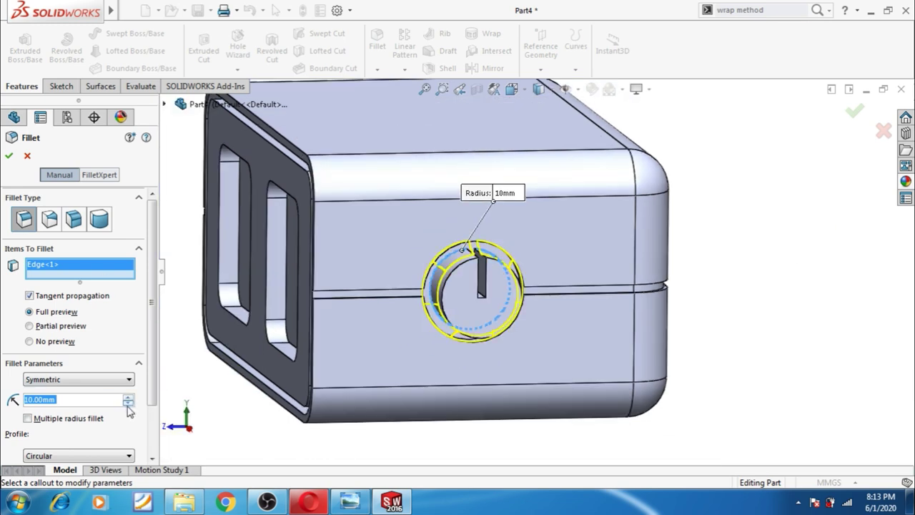
{"action": "key", "text": "Down"}
{"action": "key", "text": "Right"}
{"action": "key", "text": "Right"}
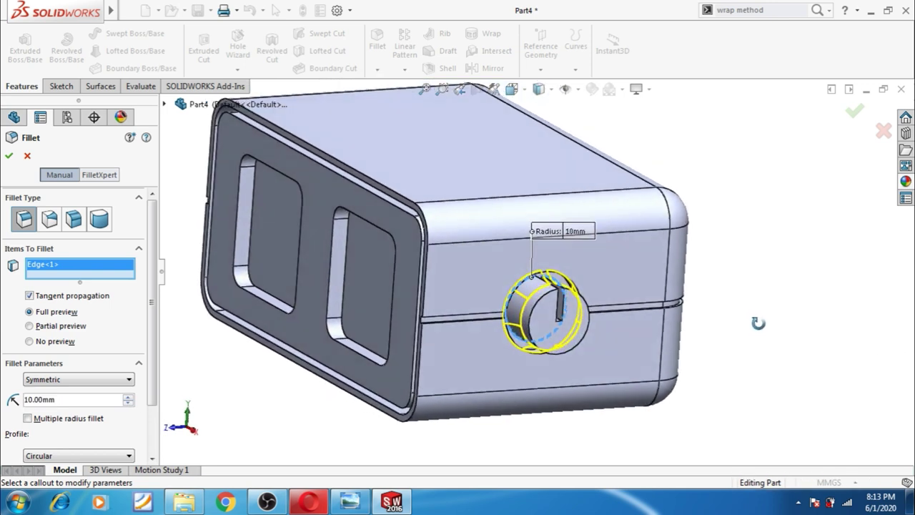
{"action": "left_click", "coordinate": [9, 158]}
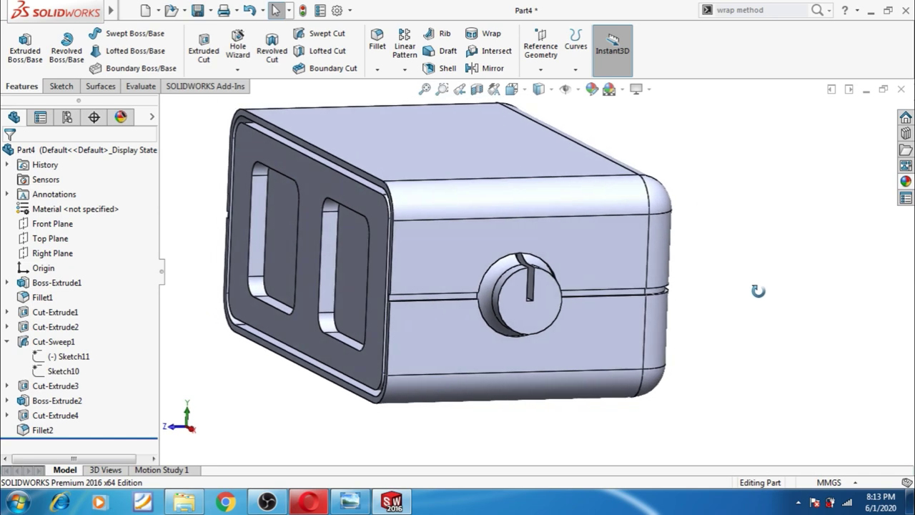
Step: Select Sketch14 under Cut-Extrude4 and drag the slot width from 2 to 1.81 mm
{"action": "scroll", "coordinate": [529, 285], "scroll_direction": "down", "scroll_amount": 3}
{"action": "scroll", "coordinate": [528, 287], "scroll_direction": "down", "scroll_amount": 3}
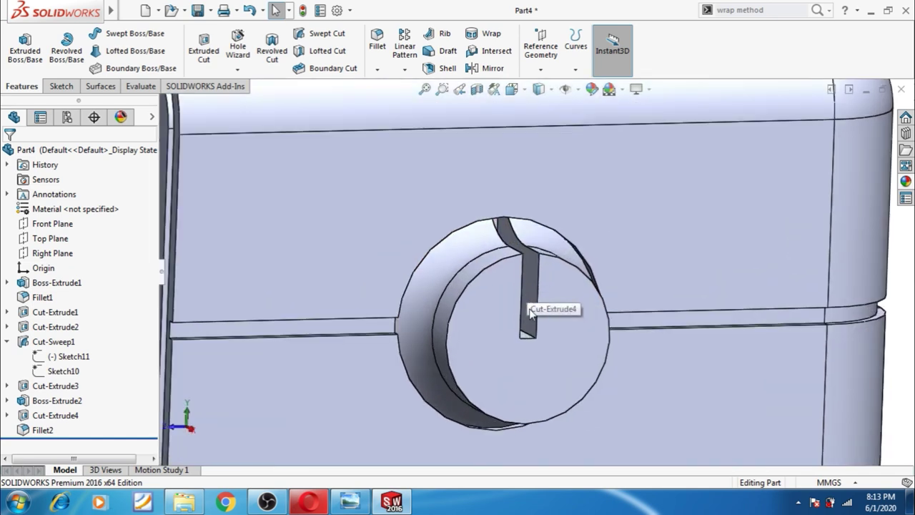
{"action": "left_click", "coordinate": [7, 415]}
{"action": "left_click", "coordinate": [47, 429]}
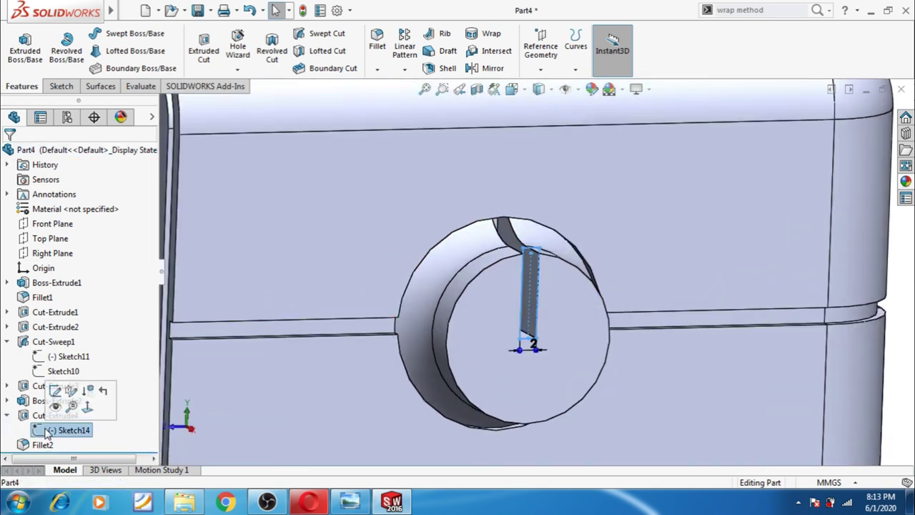
{"action": "scroll", "coordinate": [576, 396], "scroll_direction": "down", "scroll_amount": 3}
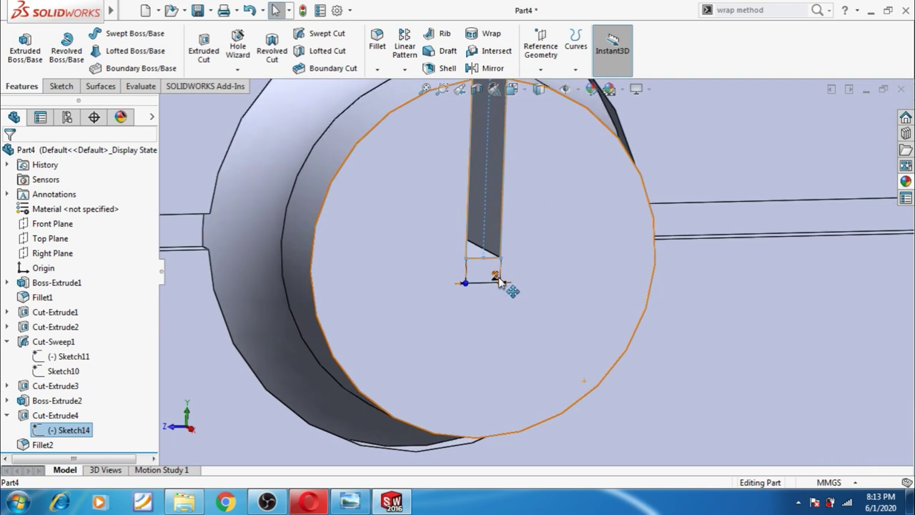
{"action": "left_click_drag", "start_coordinate": [496, 279], "coordinate": [499, 283]}
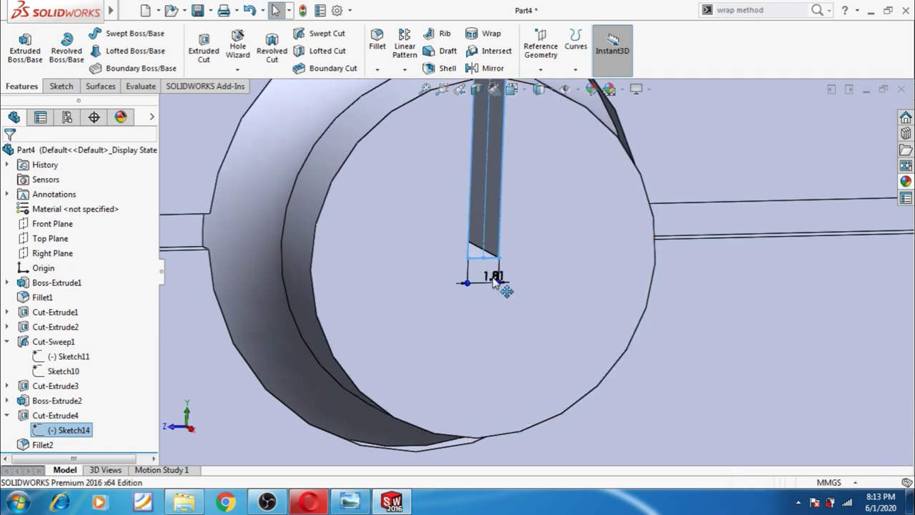
Step: Edit Sketch14 to make the slot 0.50 mm wide and rebuild the cut
{"action": "left_click", "coordinate": [45, 432]}
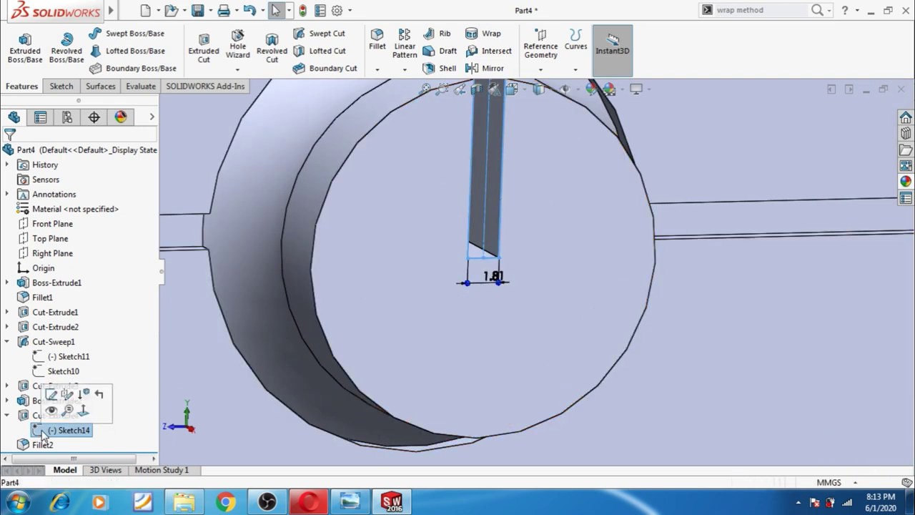
{"action": "left_click", "coordinate": [50, 394]}
{"action": "scroll", "coordinate": [500, 281], "scroll_direction": "down", "scroll_amount": 3}
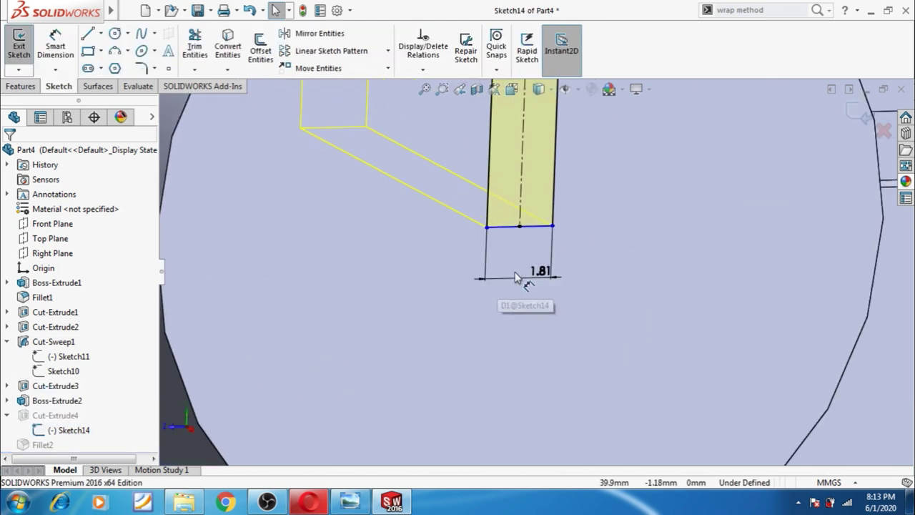
{"action": "left_click", "coordinate": [542, 273]}
{"action": "type", "text": "0.5"}
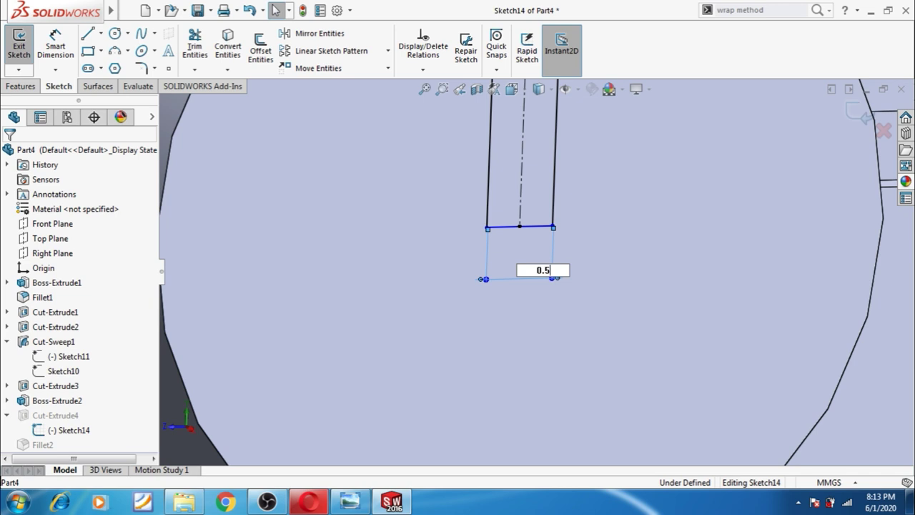
{"action": "key", "text": "Return"}
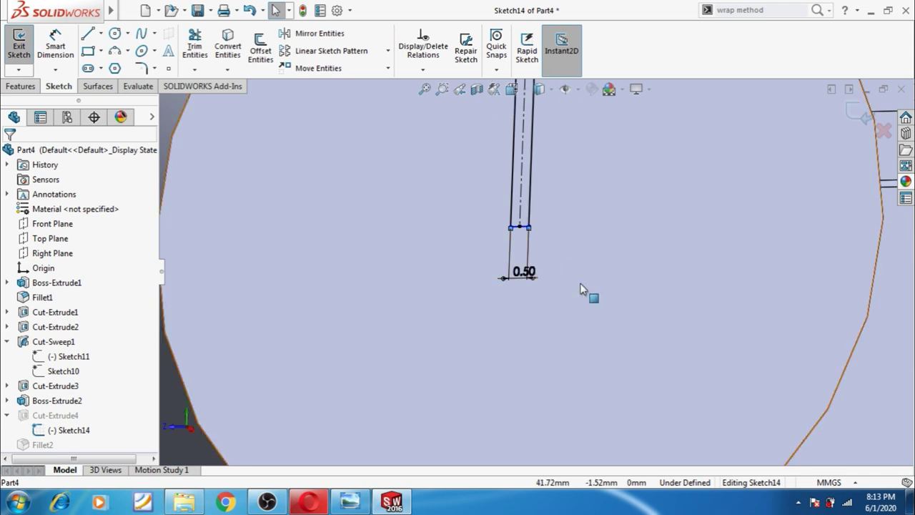
{"action": "left_click", "coordinate": [672, 311]}
{"action": "key", "text": "f"}
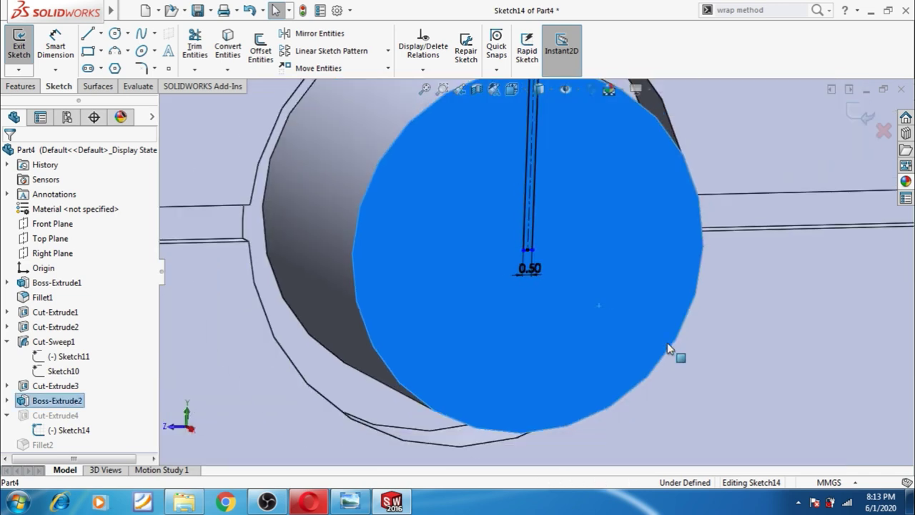
{"action": "left_click", "coordinate": [866, 116]}
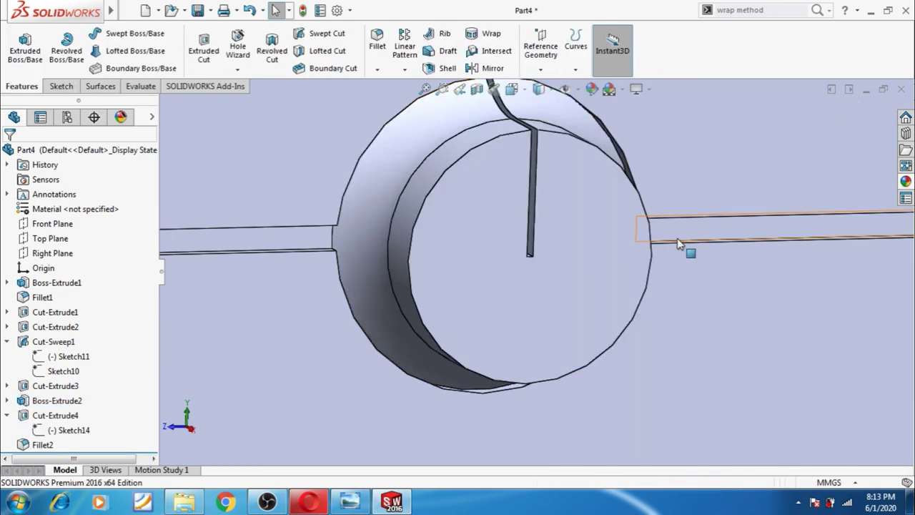
Step: Shorten the slot in Sketch14 by moving its bottom line upward, then exit the sketch
{"action": "scroll", "coordinate": [531, 256], "scroll_direction": "down", "scroll_amount": 2}
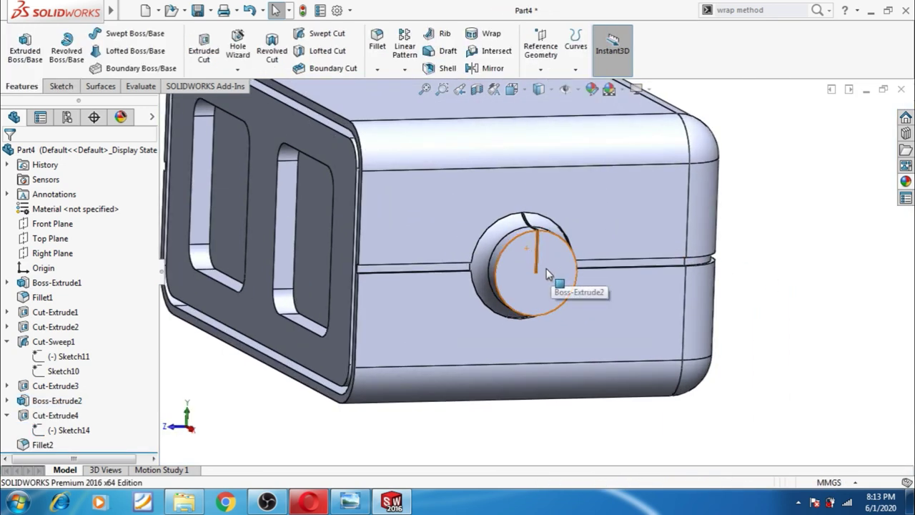
{"action": "scroll", "coordinate": [539, 266], "scroll_direction": "down", "scroll_amount": 1}
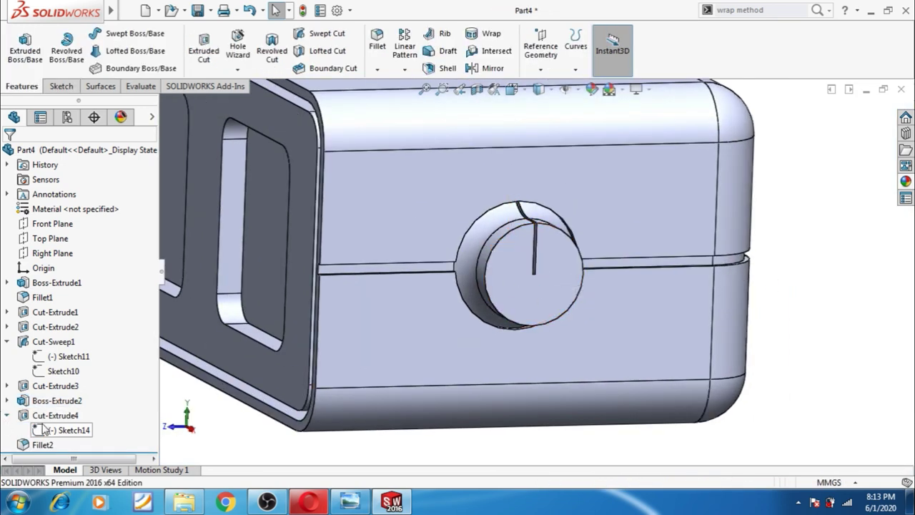
{"action": "left_click", "coordinate": [44, 429]}
{"action": "left_click", "coordinate": [83, 418]}
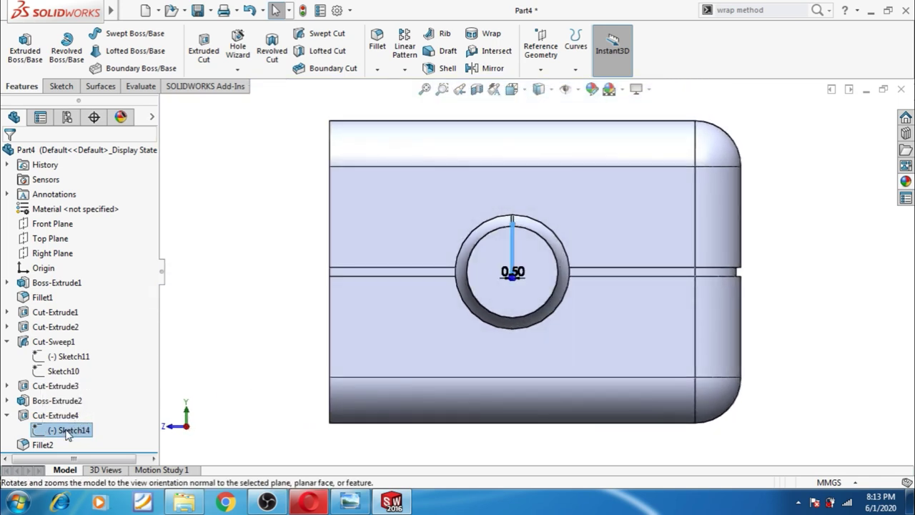
{"action": "left_click", "coordinate": [68, 434]}
{"action": "left_click", "coordinate": [92, 400]}
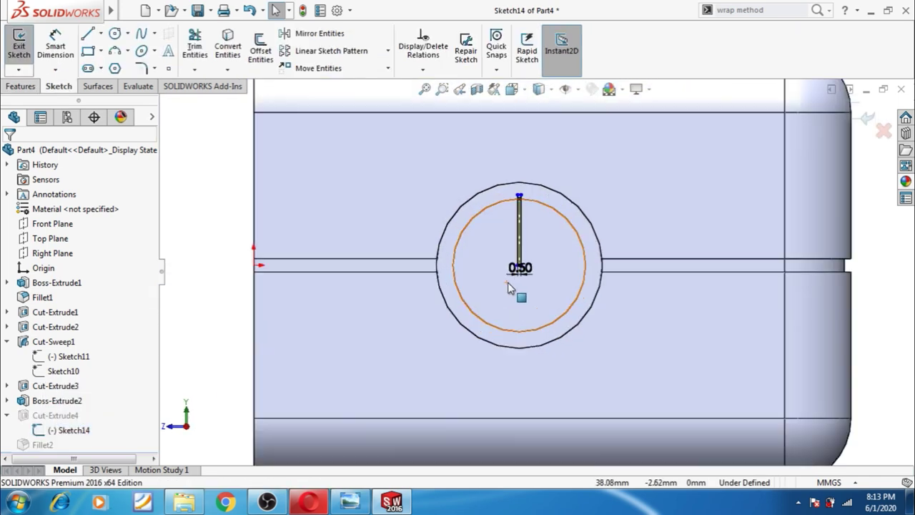
{"action": "scroll", "coordinate": [510, 287], "scroll_direction": "down", "scroll_amount": 2}
{"action": "scroll", "coordinate": [531, 268], "scroll_direction": "down", "scroll_amount": 2}
{"action": "scroll", "coordinate": [554, 225], "scroll_direction": "down", "scroll_amount": 1}
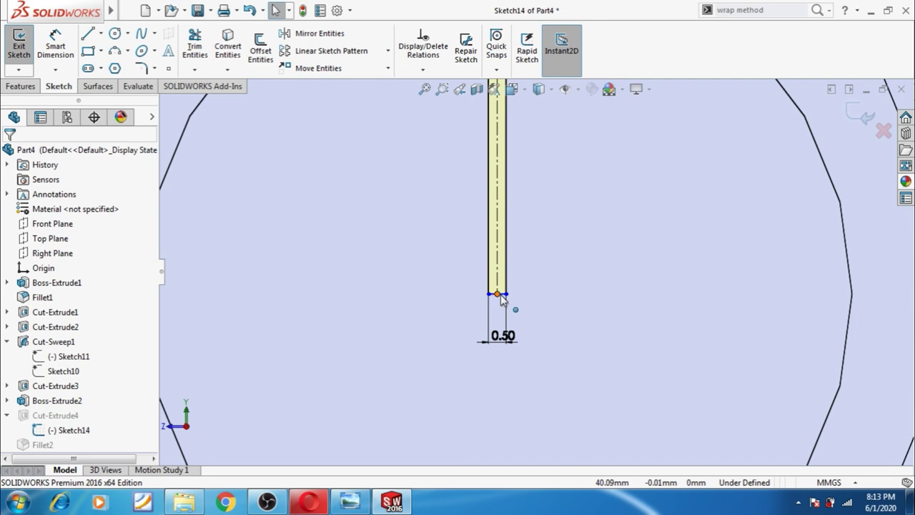
{"action": "left_click_drag", "start_coordinate": [497, 294], "coordinate": [505, 266]}
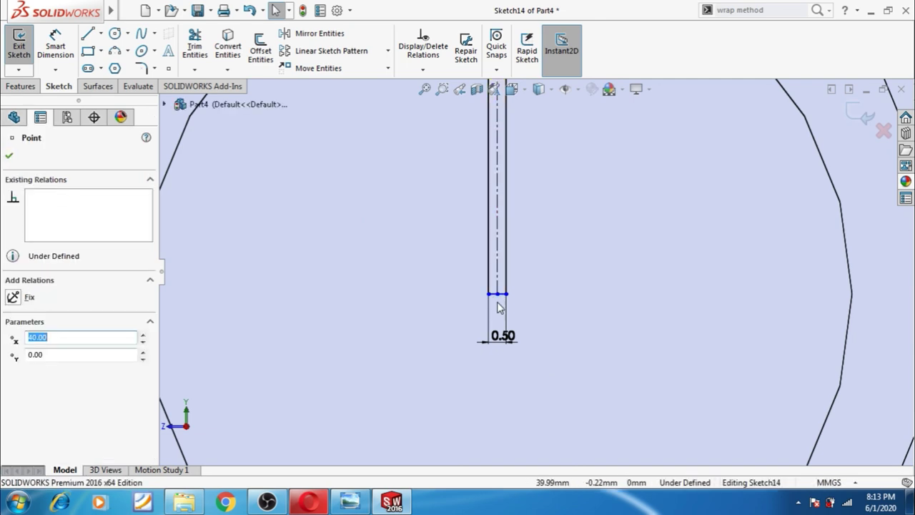
{"action": "left_click_drag", "start_coordinate": [497, 294], "coordinate": [496, 268]}
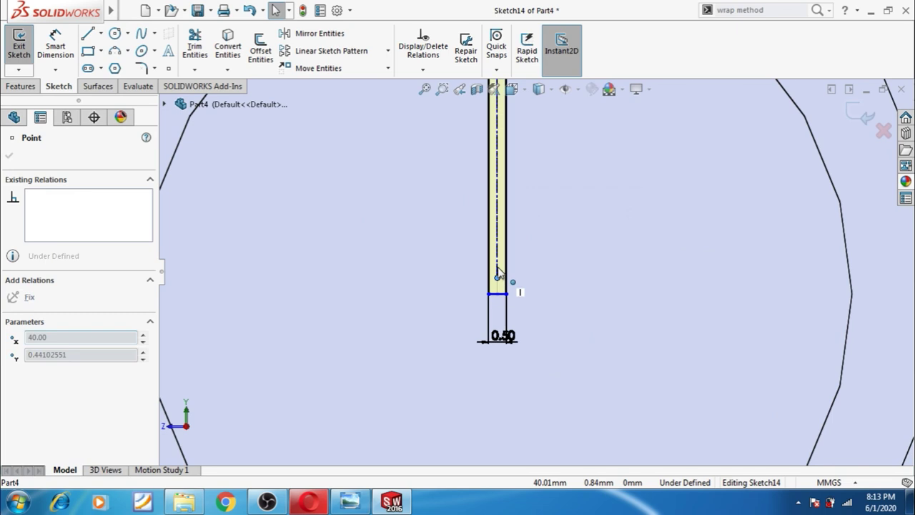
{"action": "left_click", "coordinate": [497, 155]}
{"action": "left_click_drag", "start_coordinate": [495, 295], "coordinate": [503, 195]}
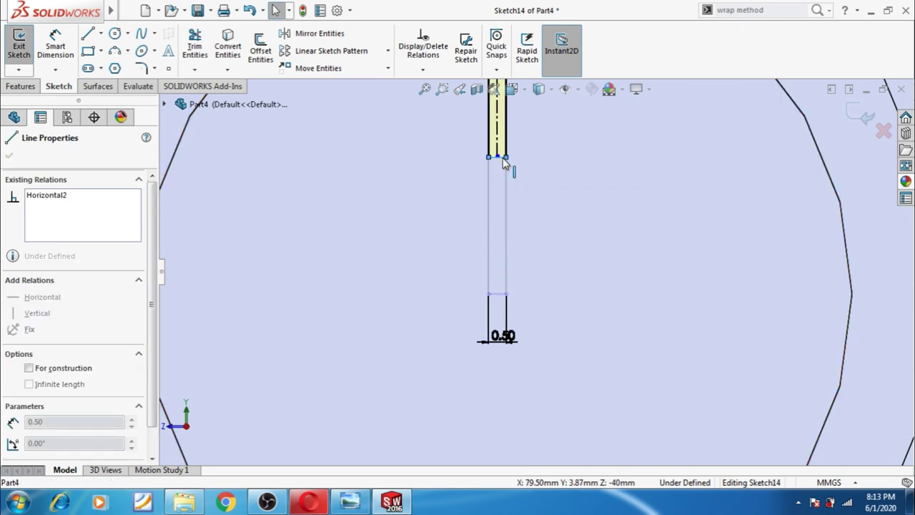
{"action": "left_click_drag", "start_coordinate": [504, 163], "coordinate": [503, 159]}
{"action": "scroll", "coordinate": [542, 183], "scroll_direction": "up", "scroll_amount": 5}
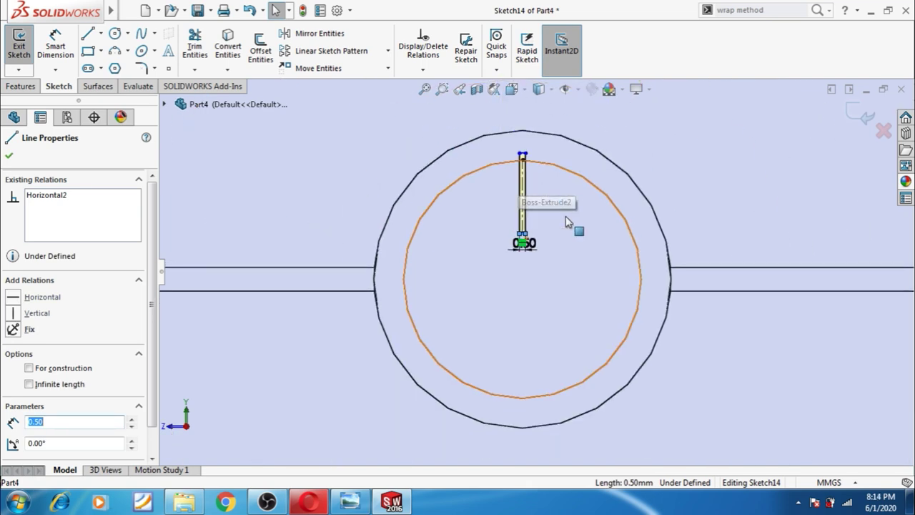
{"action": "scroll", "coordinate": [565, 217], "scroll_direction": "down", "scroll_amount": 2}
{"action": "left_click", "coordinate": [861, 114]}
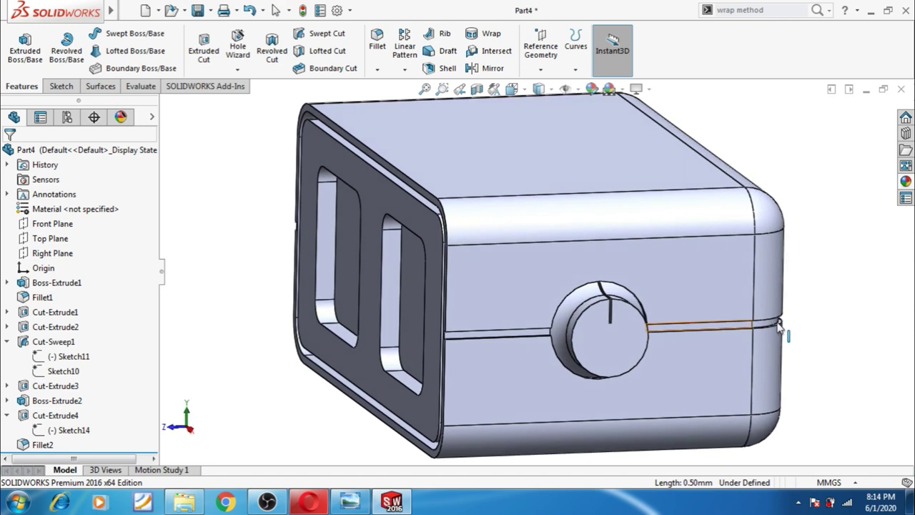
Step: Circular-pattern Cut-Extrude4 around the knob's circular edge over a 360° total angle
{"action": "scroll", "coordinate": [597, 303], "scroll_direction": "down", "scroll_amount": 2}
{"action": "scroll", "coordinate": [616, 335], "scroll_direction": "down", "scroll_amount": 2}
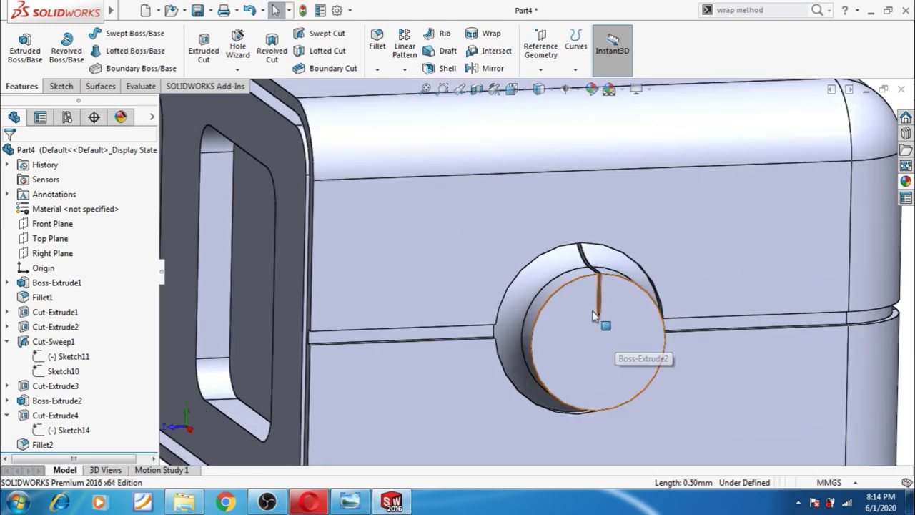
{"action": "left_click", "coordinate": [405, 70]}
{"action": "left_click", "coordinate": [420, 100]}
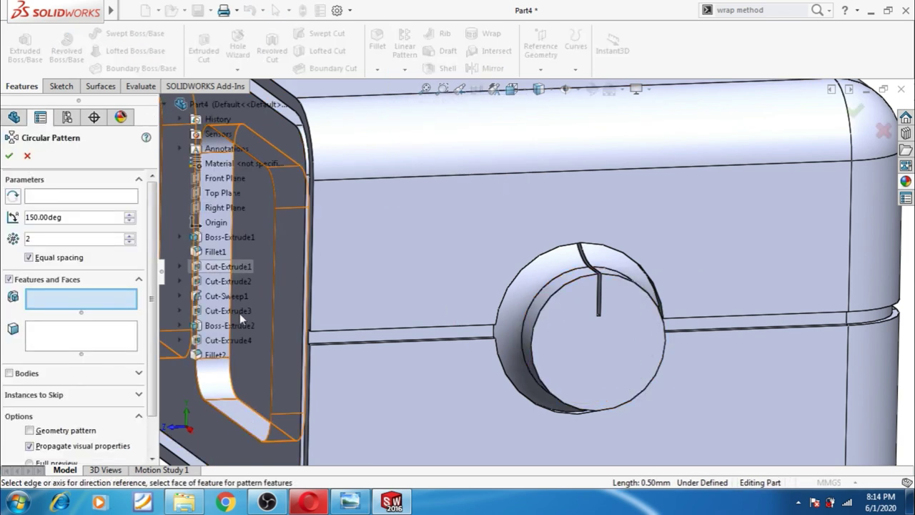
{"action": "left_click", "coordinate": [229, 341]}
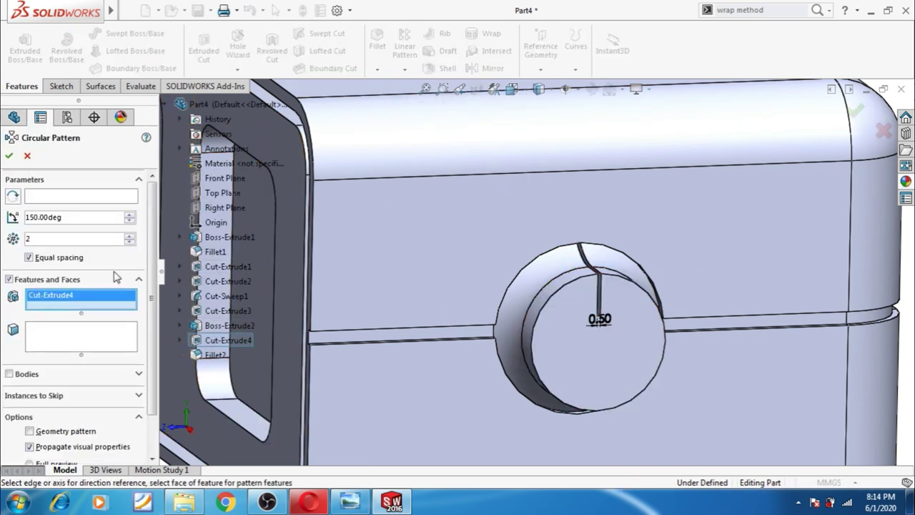
{"action": "left_click", "coordinate": [80, 200]}
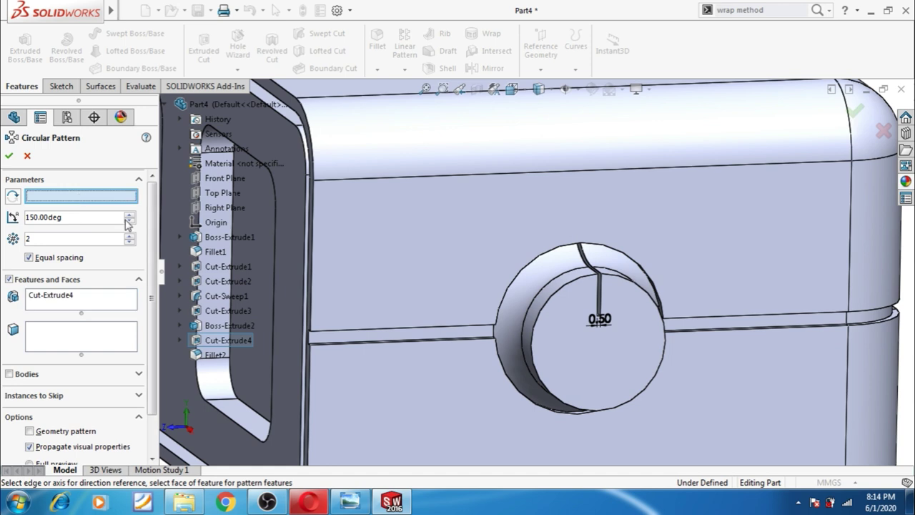
{"action": "left_click", "coordinate": [540, 328]}
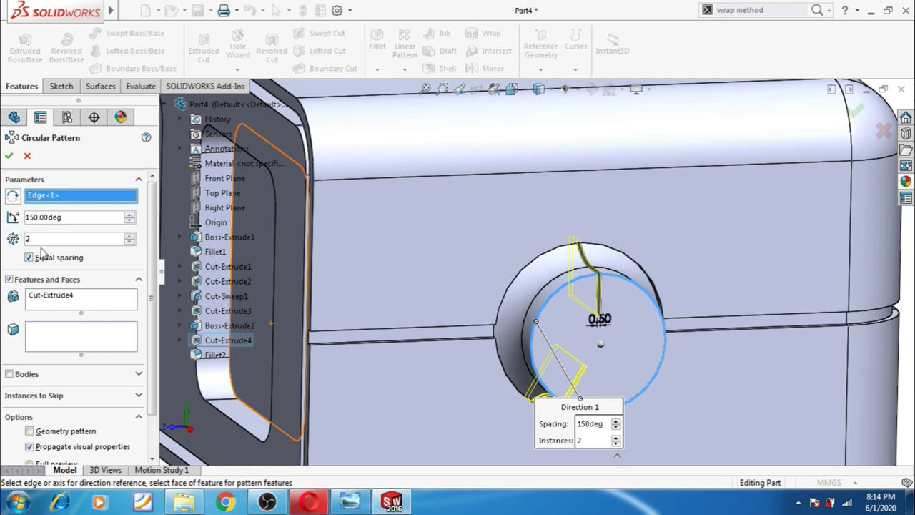
{"action": "left_click", "coordinate": [130, 235]}
{"action": "left_click", "coordinate": [129, 236]}
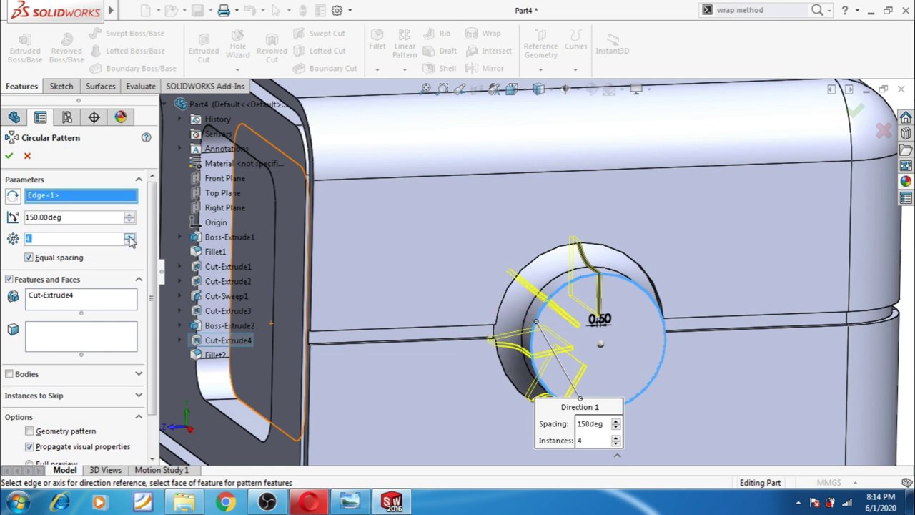
{"action": "type", "text": "3"}
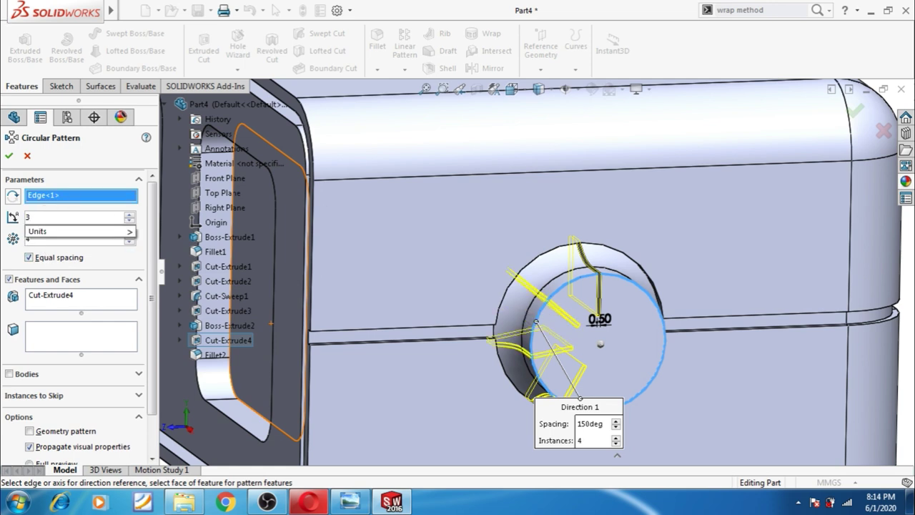
{"action": "type", "text": "60"}
{"action": "key", "text": "Return"}
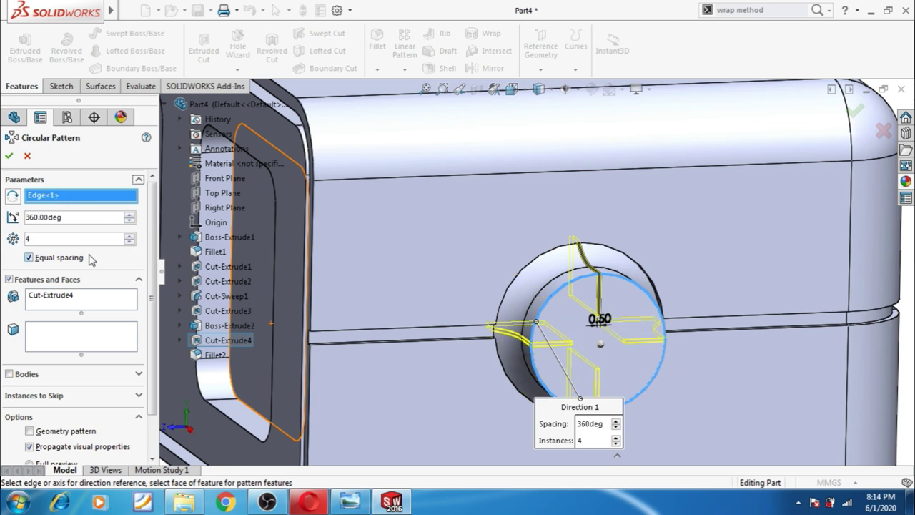
Step: Set the slot pattern to 25 equally spaced instances and confirm it
{"action": "left_click", "coordinate": [129, 237]}
{"action": "left_click", "coordinate": [130, 237]}
{"action": "left_click", "coordinate": [129, 236]}
{"action": "left_click", "coordinate": [130, 237]}
{"action": "left_click", "coordinate": [130, 236]}
{"action": "left_click", "coordinate": [129, 237]}
{"action": "left_click", "coordinate": [129, 237]}
{"action": "left_click", "coordinate": [130, 237]}
{"action": "left_click", "coordinate": [130, 237]}
{"action": "left_click", "coordinate": [130, 237]}
{"action": "left_click", "coordinate": [130, 237]}
{"action": "left_click", "coordinate": [130, 237]}
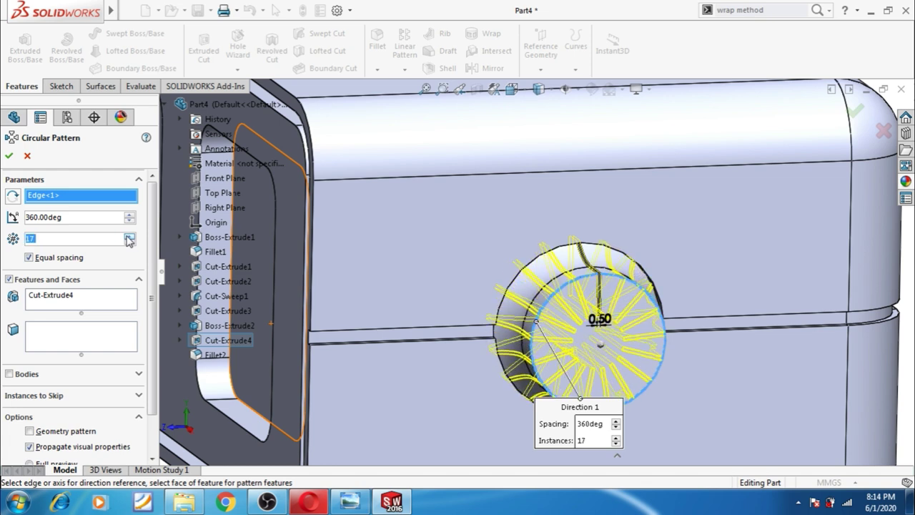
{"action": "left_click", "coordinate": [130, 236]}
{"action": "left_click", "coordinate": [130, 237]}
{"action": "left_click", "coordinate": [129, 237]}
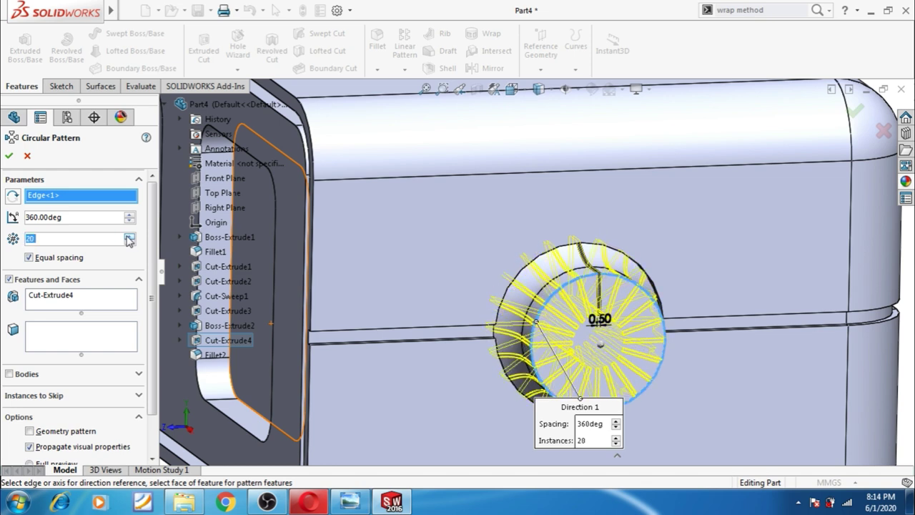
{"action": "scroll", "coordinate": [589, 336], "scroll_direction": "up", "scroll_amount": 2}
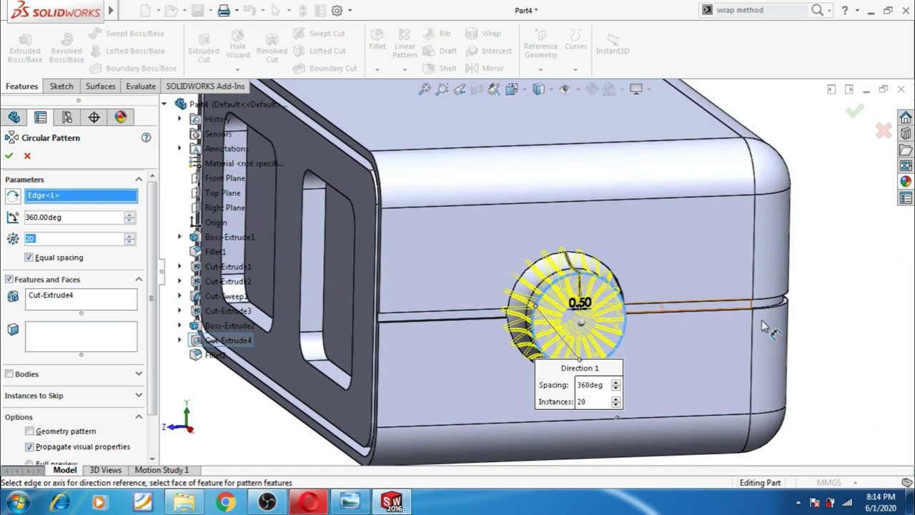
{"action": "middle_click_drag", "start_coordinate": [827, 332], "coordinate": [819, 313]}
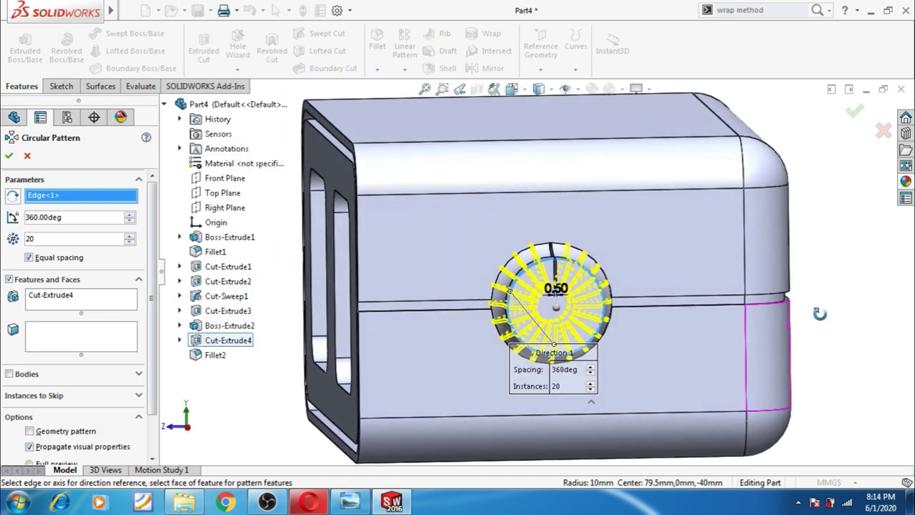
{"action": "left_click", "coordinate": [128, 236]}
{"action": "left_click", "coordinate": [128, 236]}
{"action": "left_click", "coordinate": [128, 236]}
{"action": "left_click", "coordinate": [129, 236]}
{"action": "left_click", "coordinate": [129, 236]}
{"action": "left_click", "coordinate": [129, 236]}
{"action": "left_click", "coordinate": [130, 242]}
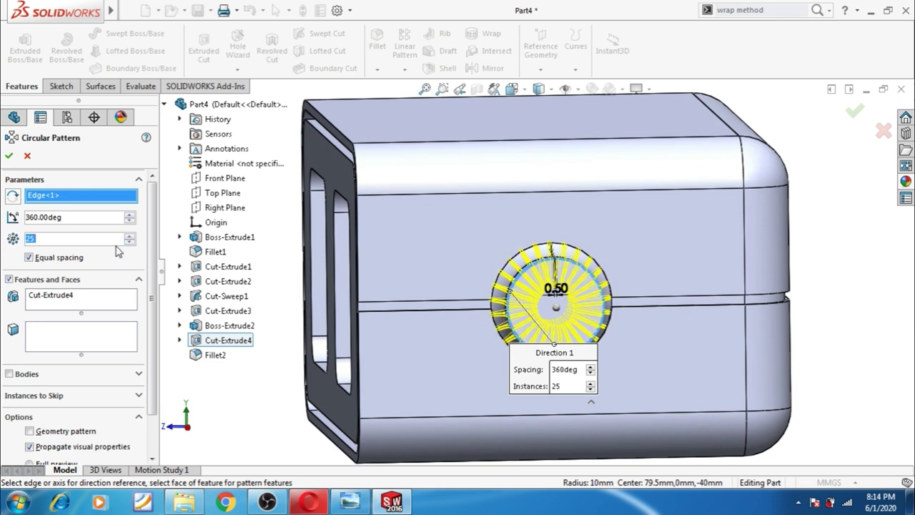
{"action": "left_click", "coordinate": [9, 155]}
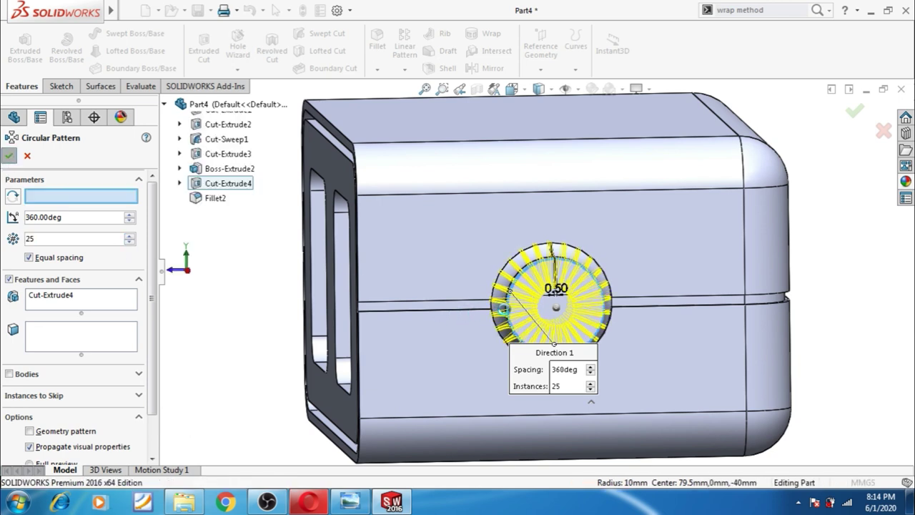
Step: Start a new sketch on the knob's front face, viewed head-on
{"action": "mouse_move", "coordinate": [246, 327]}
{"action": "middle_mouse_down"}
{"action": "mouse_move", "coordinate": [276, 335]}
{"action": "mouse_move", "coordinate": [283, 288]}
{"action": "middle_mouse_up"}
{"action": "scroll", "coordinate": [656, 344], "scroll_direction": "down", "scroll_amount": 2}
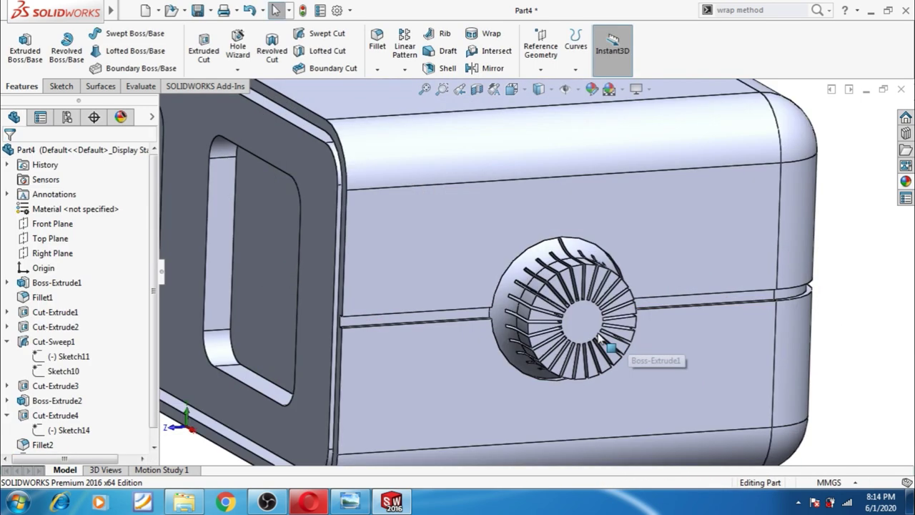
{"action": "scroll", "coordinate": [587, 333], "scroll_direction": "down", "scroll_amount": 3}
{"action": "left_click", "coordinate": [572, 309]}
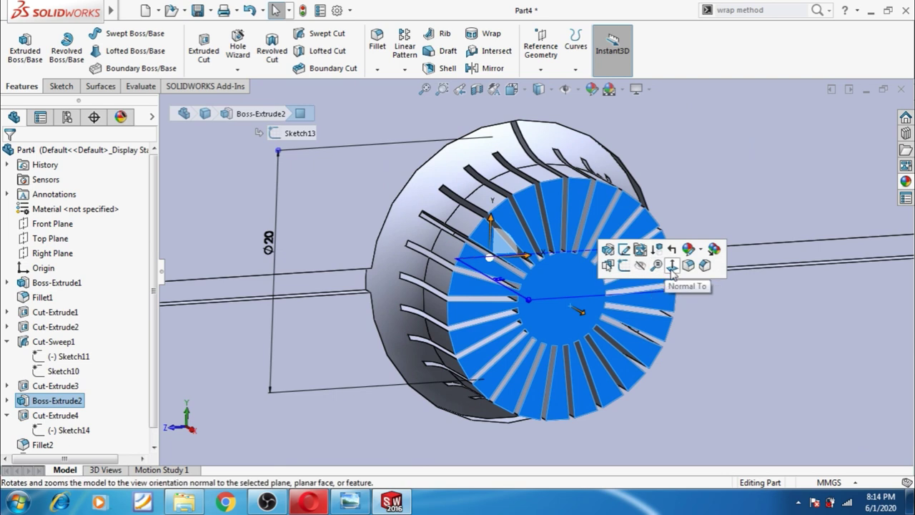
{"action": "left_click", "coordinate": [672, 267]}
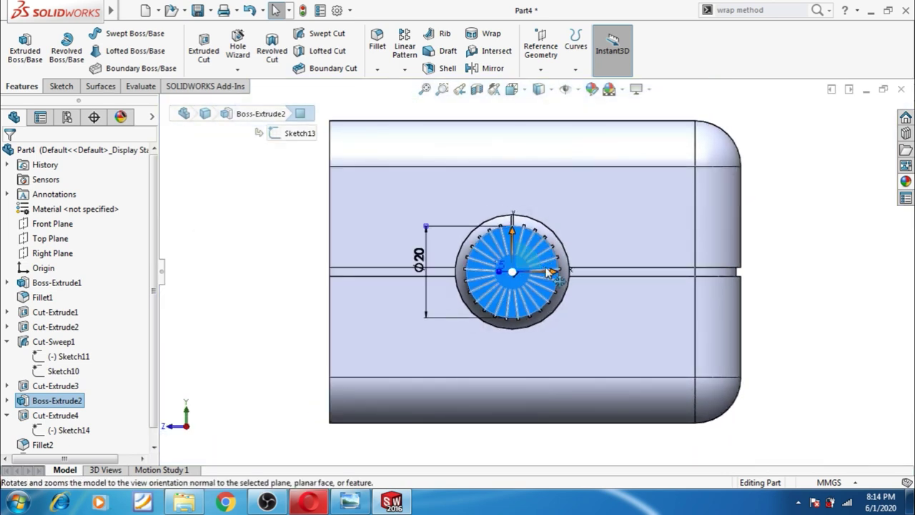
{"action": "left_click", "coordinate": [507, 284]}
{"action": "left_click", "coordinate": [556, 242]}
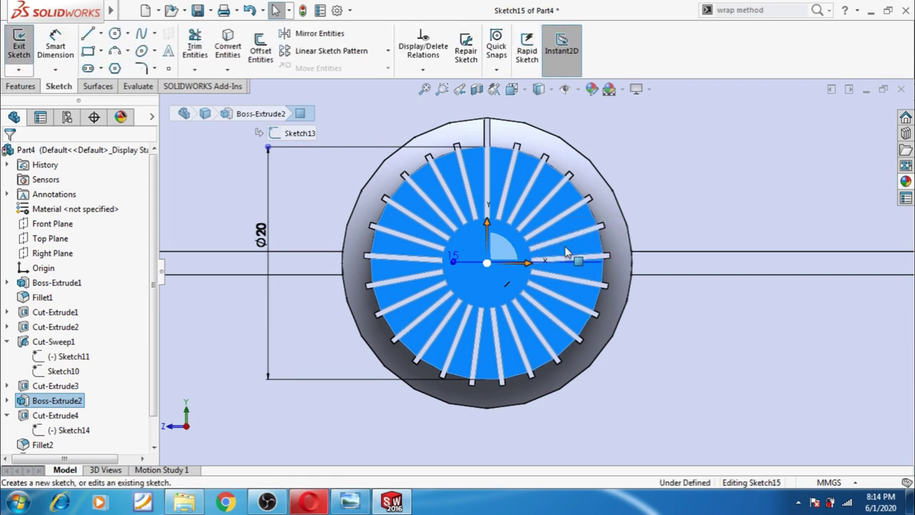
{"action": "scroll", "coordinate": [697, 285], "scroll_direction": "up", "scroll_amount": 3}
{"action": "left_click", "coordinate": [827, 290]}
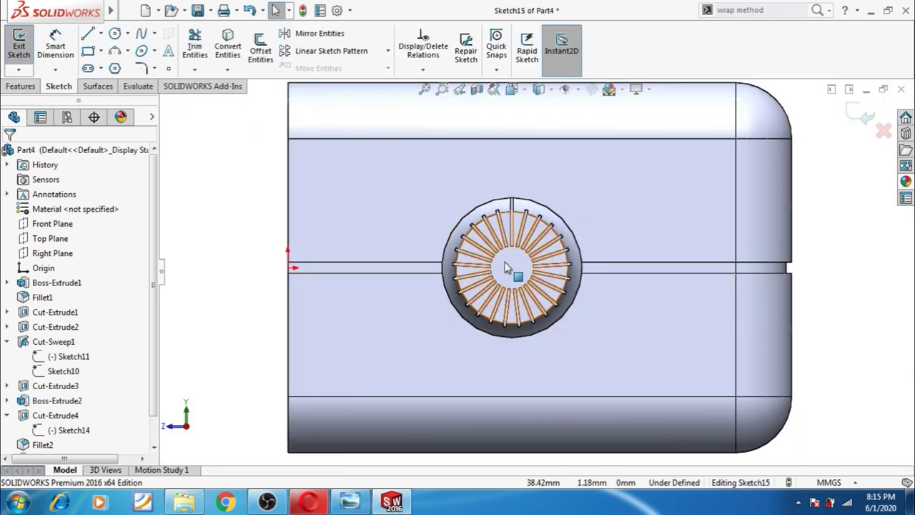
{"action": "scroll", "coordinate": [514, 272], "scroll_direction": "down", "scroll_amount": 5}
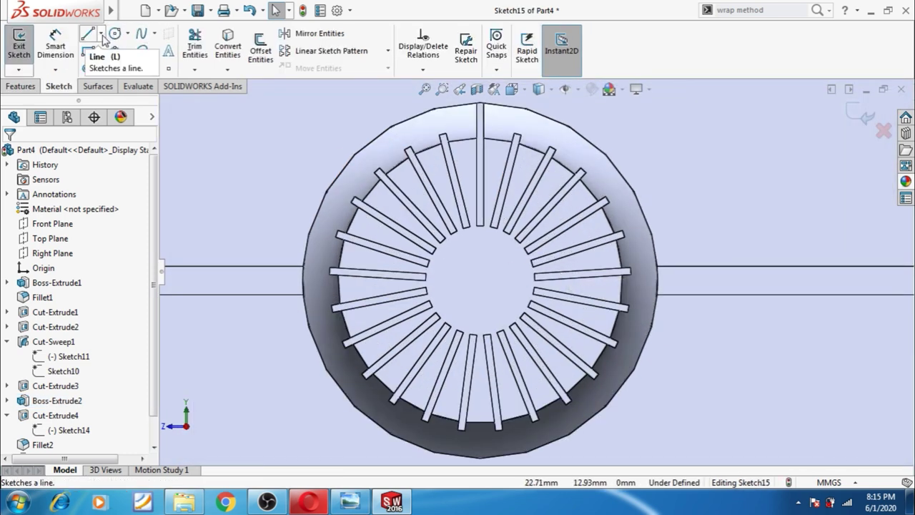
Step: Draw two short vertical lines running up and down from the knob centre
{"action": "left_click", "coordinate": [101, 34]}
{"action": "left_click", "coordinate": [108, 51]}
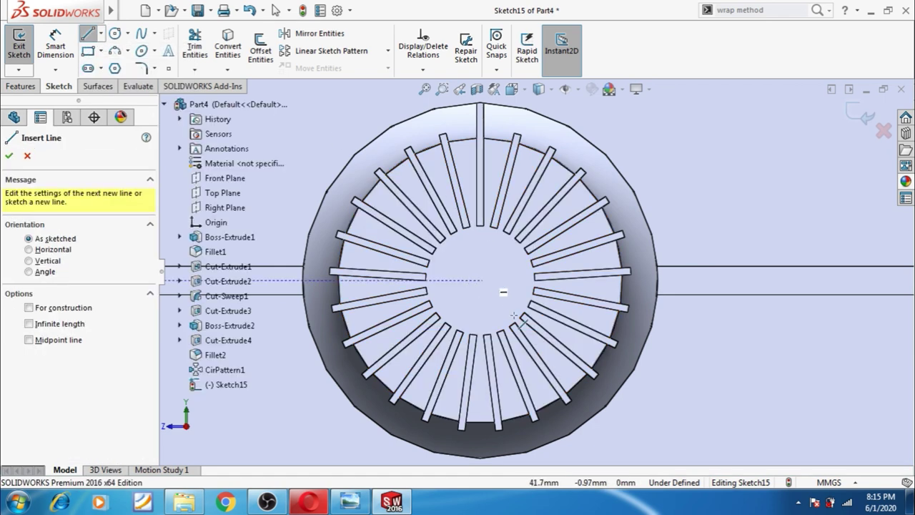
{"action": "left_click", "coordinate": [479, 281]}
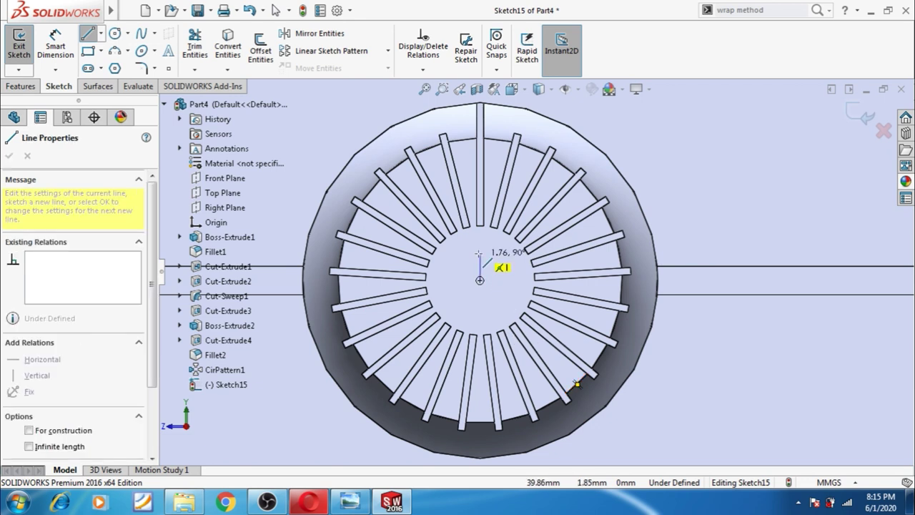
{"action": "left_click", "coordinate": [479, 254]}
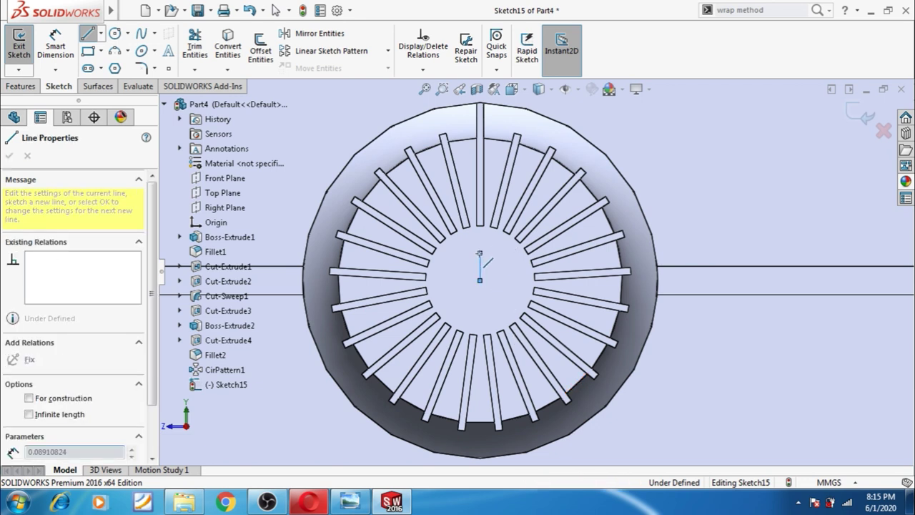
{"action": "key", "text": "Escape"}
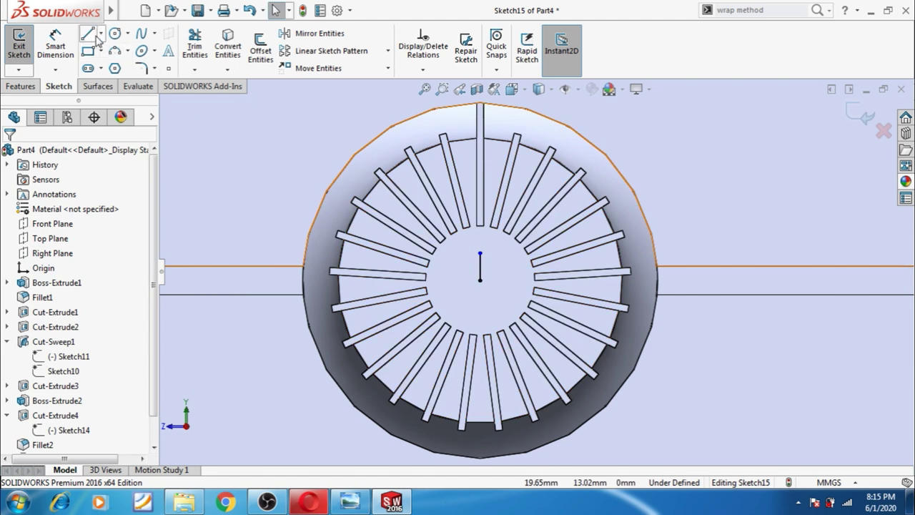
{"action": "left_click", "coordinate": [88, 33]}
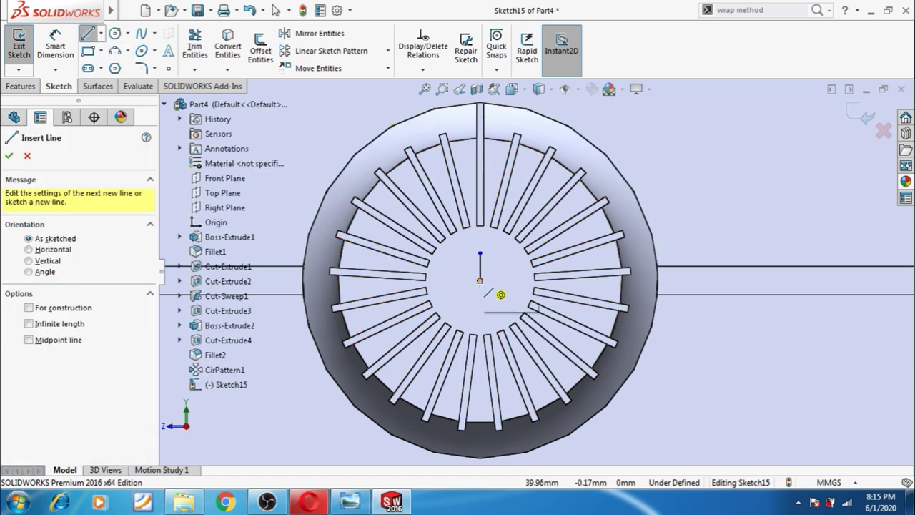
{"action": "left_click_drag", "start_coordinate": [480, 280], "coordinate": [480, 309]}
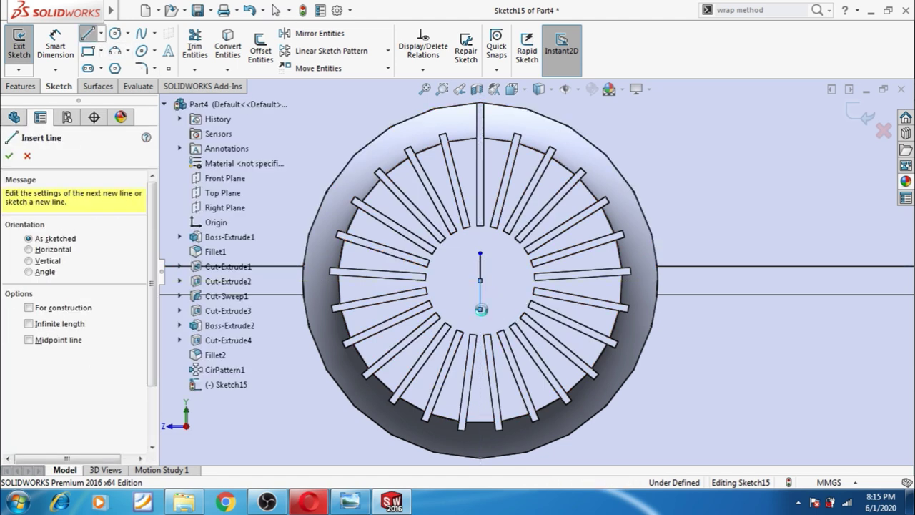
{"action": "key", "text": "Escape"}
Step: Make the upper and lower vertical line segments equal in length
{"action": "left_click", "coordinate": [481, 266]}
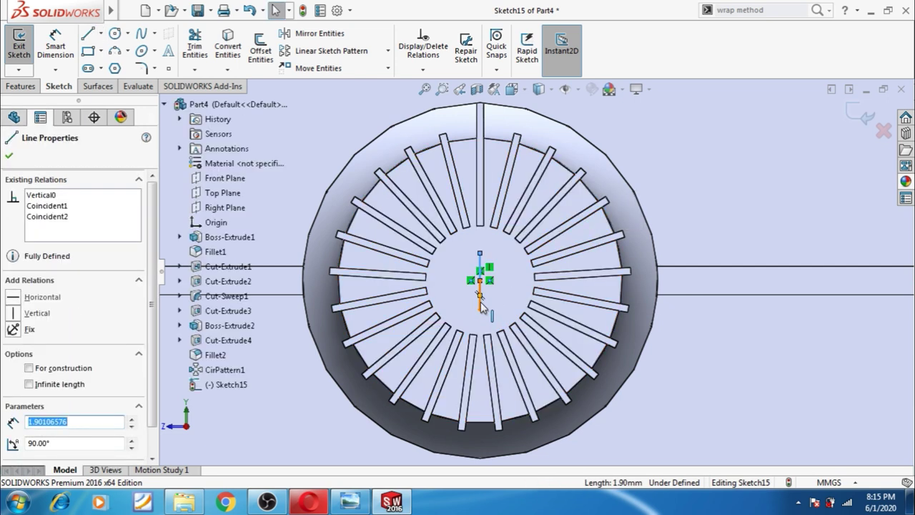
{"action": "left_click", "coordinate": [481, 301], "text": "ctrl"}
{"action": "scroll", "coordinate": [153, 410], "scroll_direction": "down", "scroll_amount": 2}
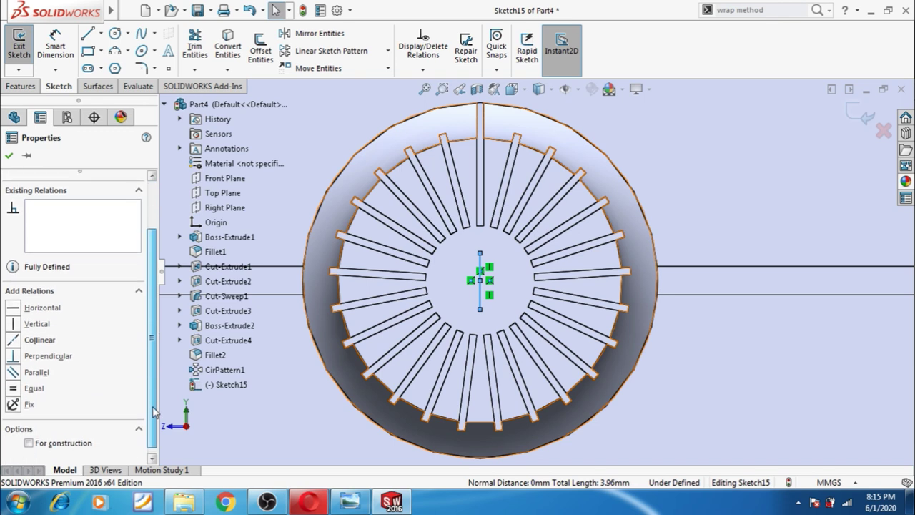
{"action": "left_click", "coordinate": [17, 388]}
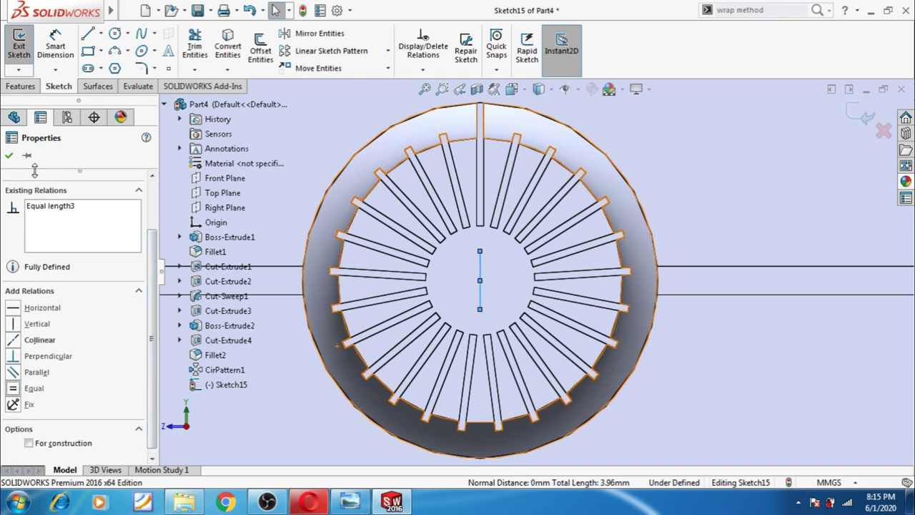
{"action": "left_click", "coordinate": [10, 157]}
Step: Dimension the upper vertical line to 1.50 mm
{"action": "left_click", "coordinate": [55, 45]}
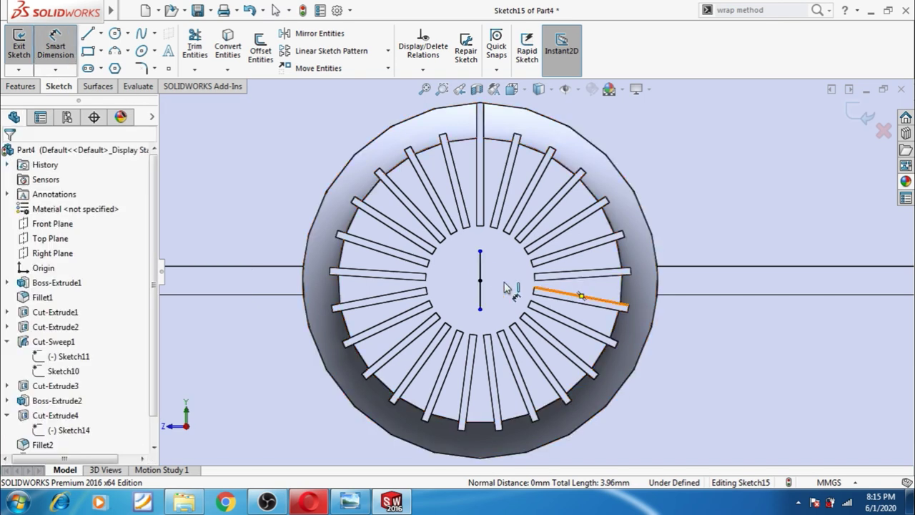
{"action": "left_click", "coordinate": [482, 254]}
{"action": "left_click", "coordinate": [479, 278]}
{"action": "left_click", "coordinate": [463, 268]}
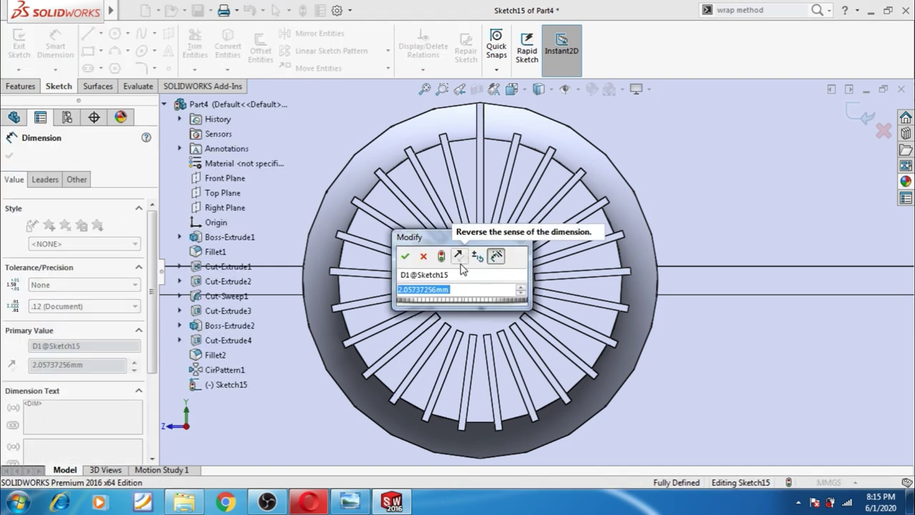
{"action": "type", "text": "1.5"}
{"action": "key", "text": "Return"}
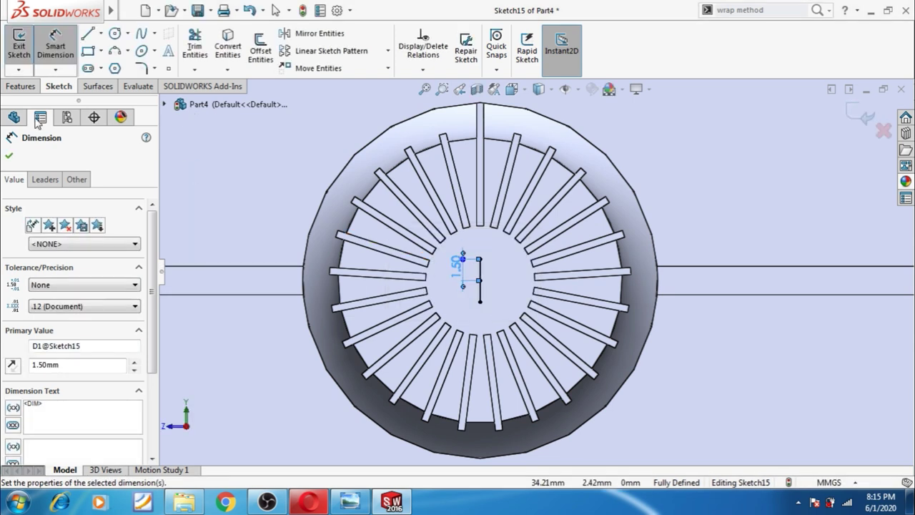
{"action": "left_click", "coordinate": [10, 156]}
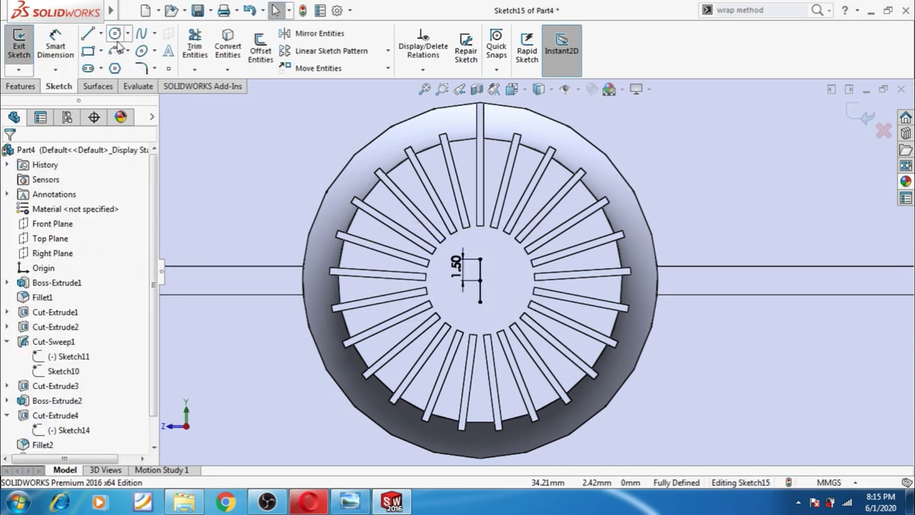
Step: Draw a three-point half-circle arc between the vertical line's top and bottom ends
{"action": "left_click", "coordinate": [114, 49]}
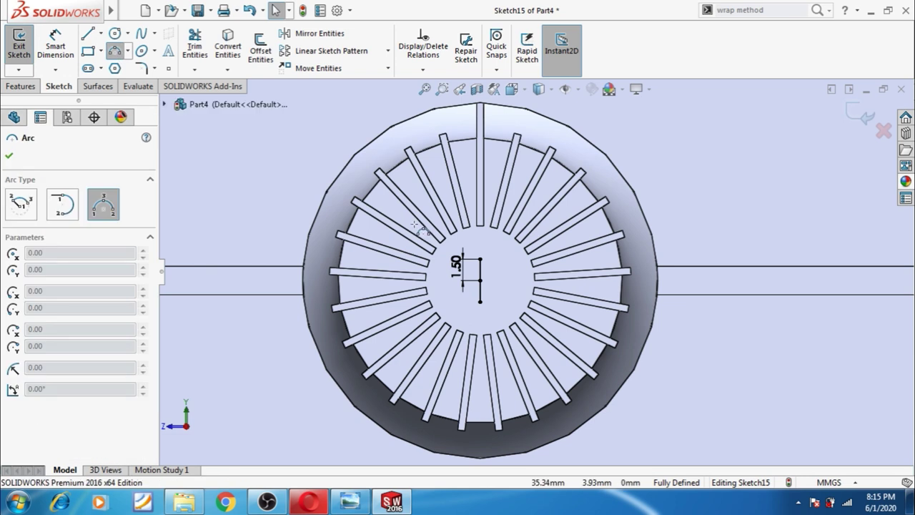
{"action": "left_click", "coordinate": [480, 258]}
{"action": "left_click", "coordinate": [480, 301]}
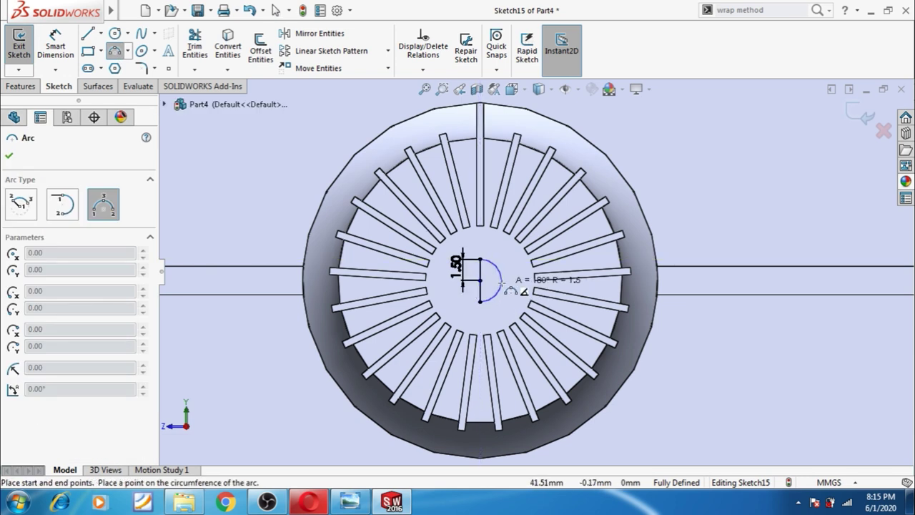
{"action": "left_click", "coordinate": [501, 284]}
{"action": "key", "text": "Escape"}
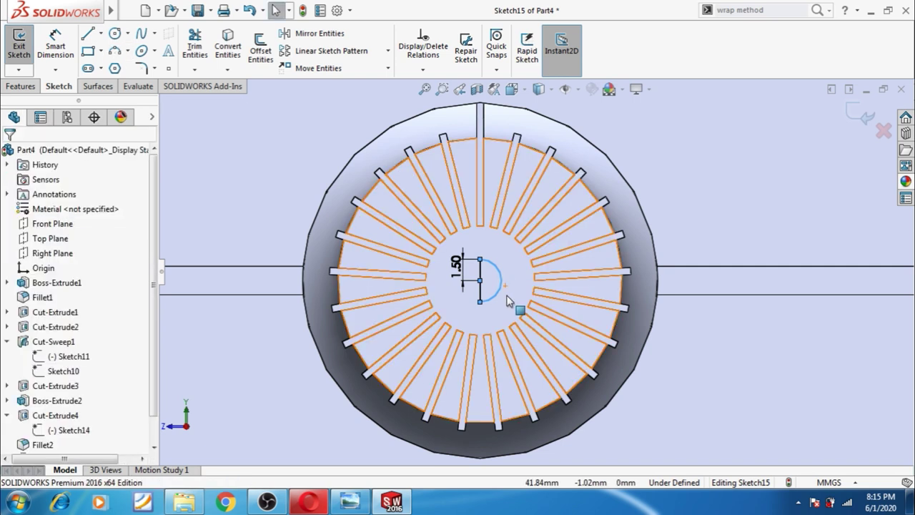
{"action": "scroll", "coordinate": [513, 300], "scroll_direction": "up", "scroll_amount": 2}
{"action": "scroll", "coordinate": [513, 300], "scroll_direction": "up", "scroll_amount": 2}
{"action": "scroll", "coordinate": [513, 300], "scroll_direction": "up", "scroll_amount": 1}
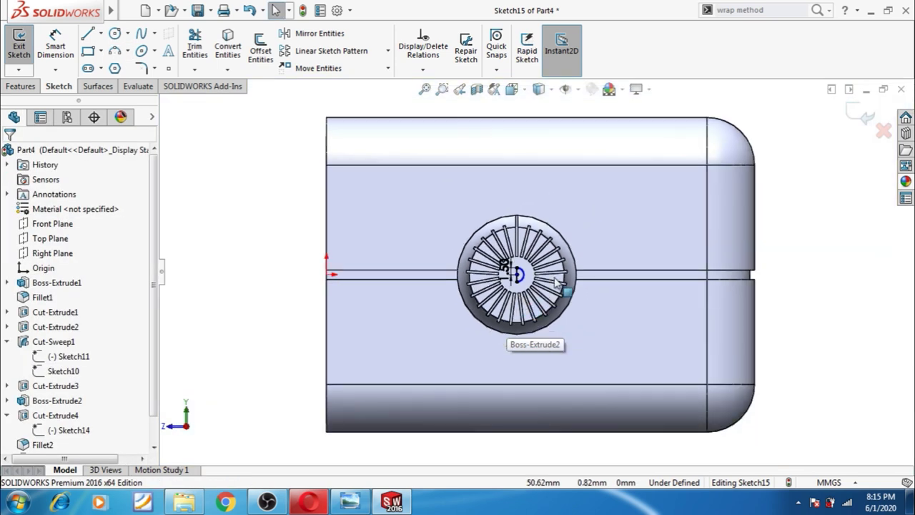
{"action": "scroll", "coordinate": [604, 257], "scroll_direction": "down", "scroll_amount": 3}
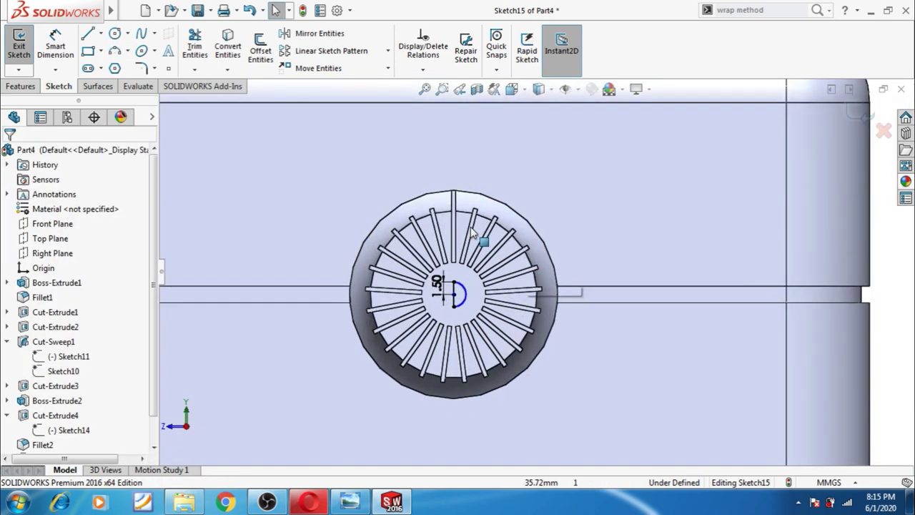
Step: Revolve-cut the half circle 360° around the vertical line to form the dimple
{"action": "left_click", "coordinate": [29, 89]}
{"action": "left_click", "coordinate": [273, 52]}
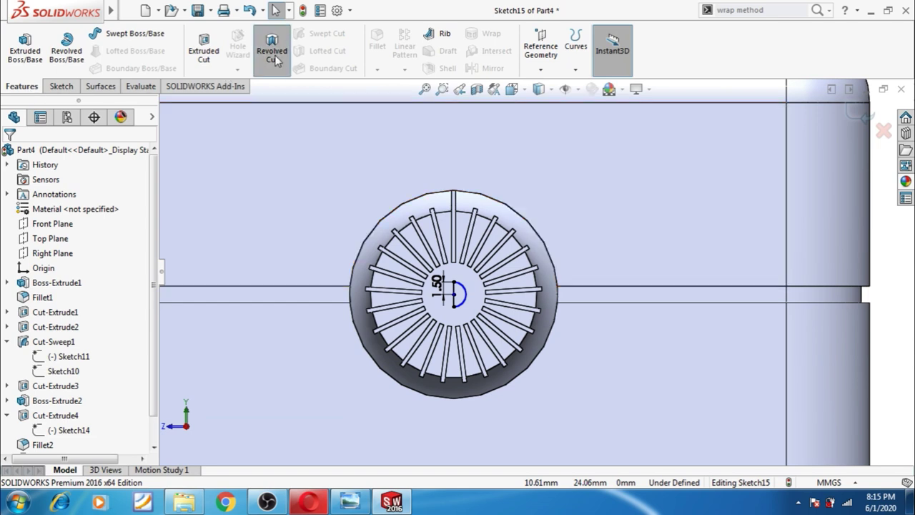
{"action": "scroll", "coordinate": [475, 309], "scroll_direction": "down", "scroll_amount": 3}
{"action": "scroll", "coordinate": [464, 301], "scroll_direction": "down", "scroll_amount": 2}
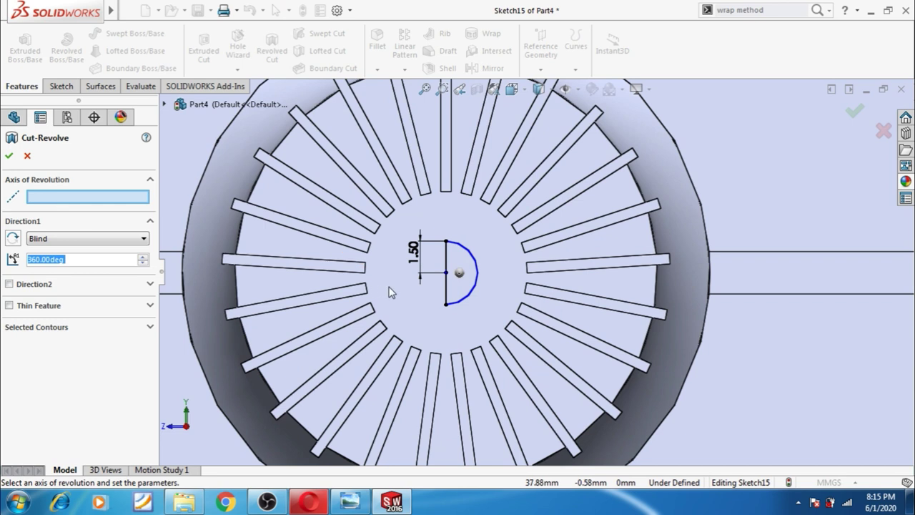
{"action": "left_click", "coordinate": [446, 289]}
{"action": "left_click", "coordinate": [9, 155]}
{"action": "scroll", "coordinate": [400, 336], "scroll_direction": "up", "scroll_amount": 5}
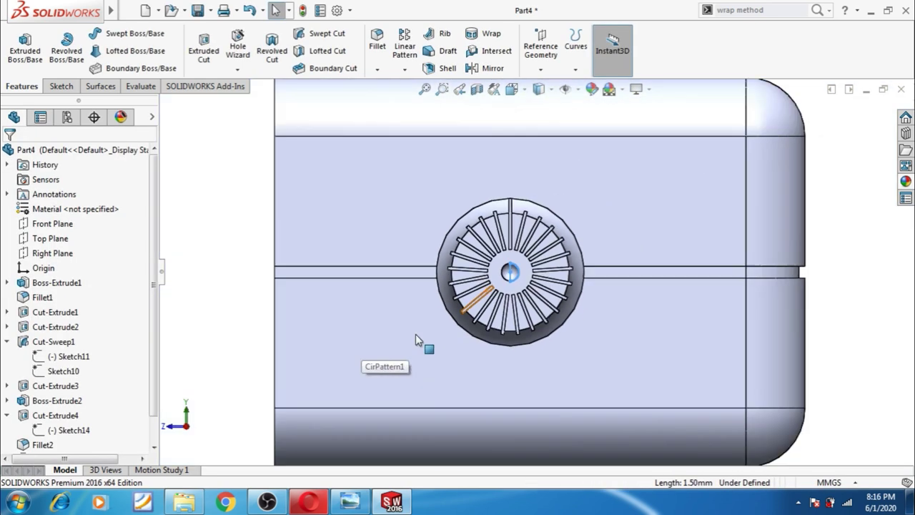
{"action": "scroll", "coordinate": [419, 340], "scroll_direction": "up", "scroll_amount": 3}
{"action": "mouse_move", "coordinate": [331, 370]}
{"action": "middle_mouse_down"}
{"action": "mouse_move", "coordinate": [317, 347]}
{"action": "mouse_move", "coordinate": [324, 364]}
{"action": "middle_mouse_up"}
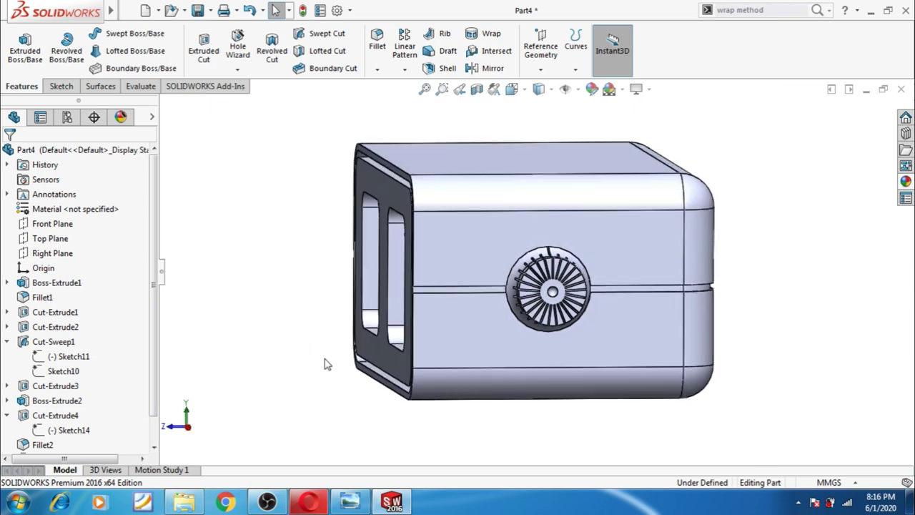
Step: Start a new sketch on the knob's front face and view it normal-to
{"action": "scroll", "coordinate": [541, 314], "scroll_direction": "down", "scroll_amount": 3}
{"action": "scroll", "coordinate": [541, 314], "scroll_direction": "down", "scroll_amount": 3}
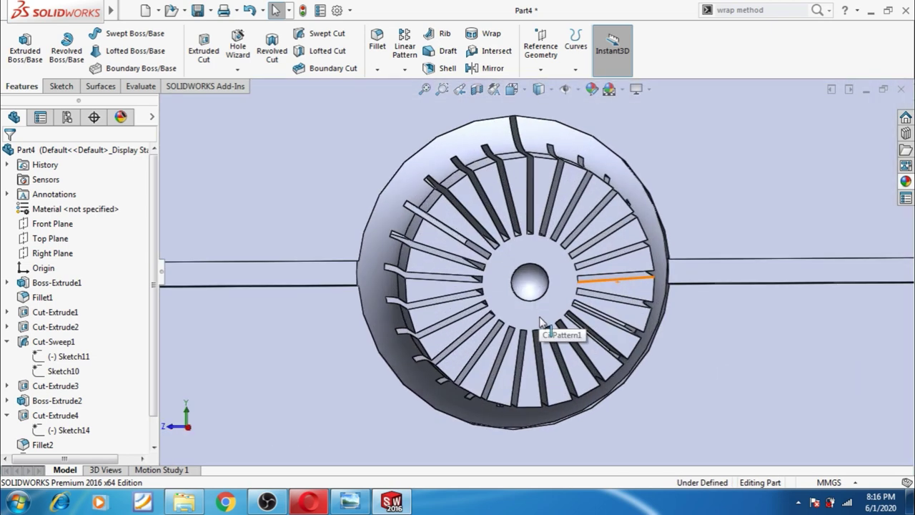
{"action": "left_click", "coordinate": [541, 321]}
{"action": "scroll", "coordinate": [540, 322], "scroll_direction": "up", "scroll_amount": 2}
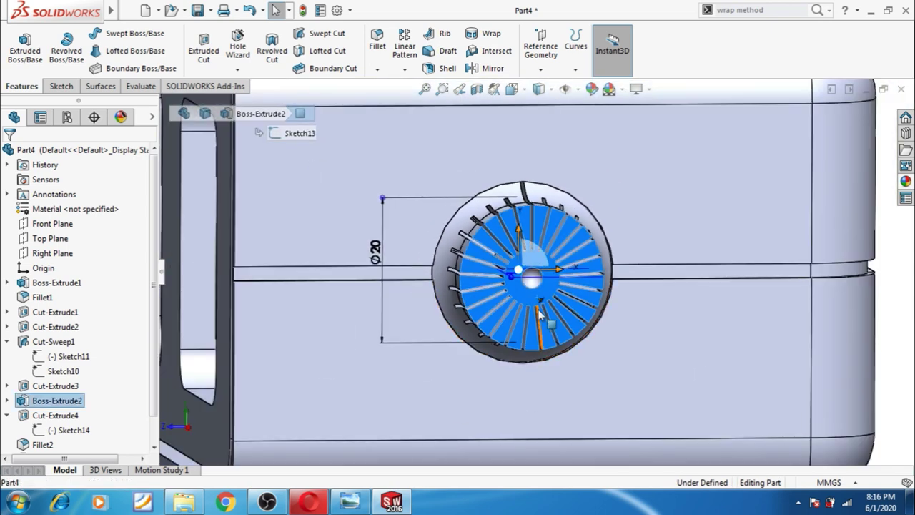
{"action": "scroll", "coordinate": [541, 315], "scroll_direction": "down", "scroll_amount": 2}
{"action": "left_click", "coordinate": [556, 302]}
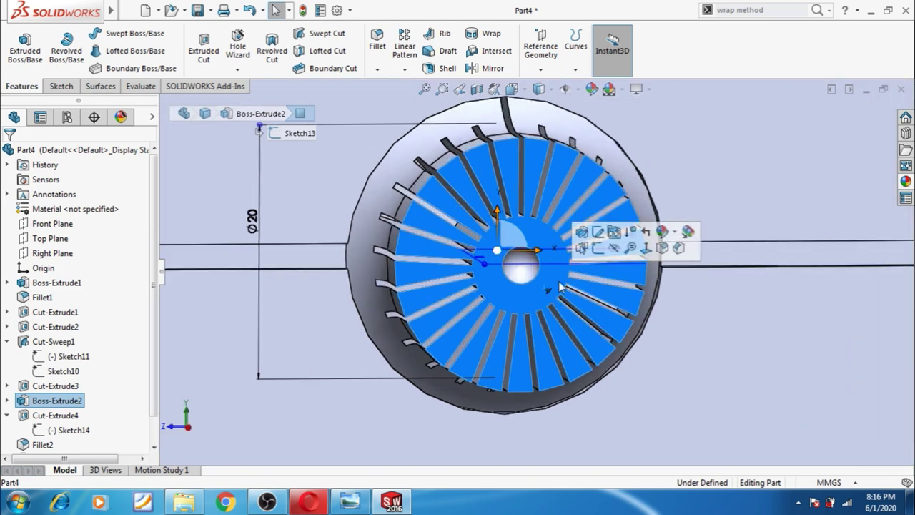
{"action": "left_click", "coordinate": [597, 248]}
{"action": "scroll", "coordinate": [131, 414], "scroll_direction": "down", "scroll_amount": 1}
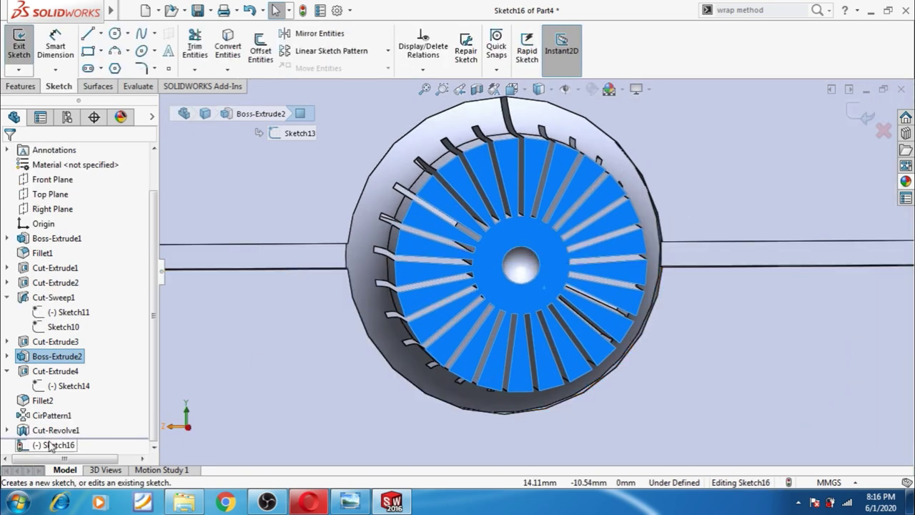
{"action": "left_click", "coordinate": [50, 445]}
{"action": "left_click", "coordinate": [77, 428]}
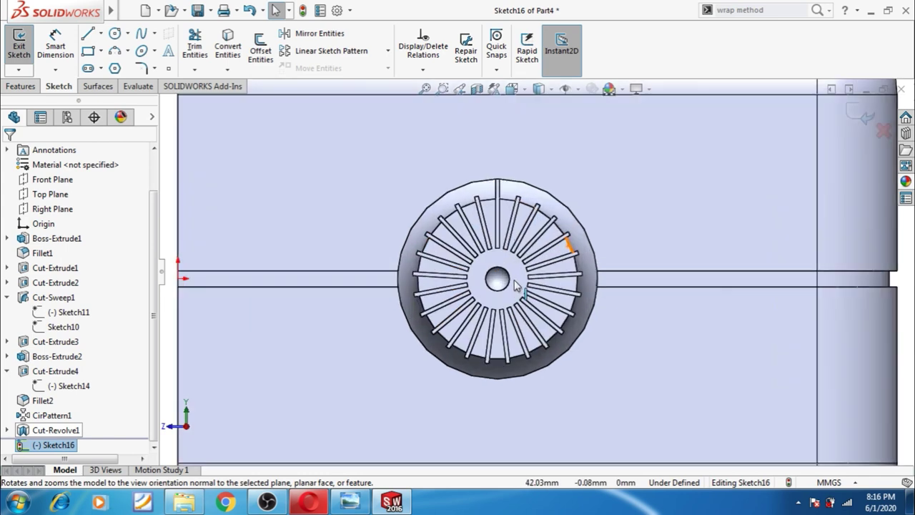
{"action": "scroll", "coordinate": [518, 293], "scroll_direction": "down", "scroll_amount": 2}
{"action": "scroll", "coordinate": [525, 308], "scroll_direction": "down", "scroll_amount": 3}
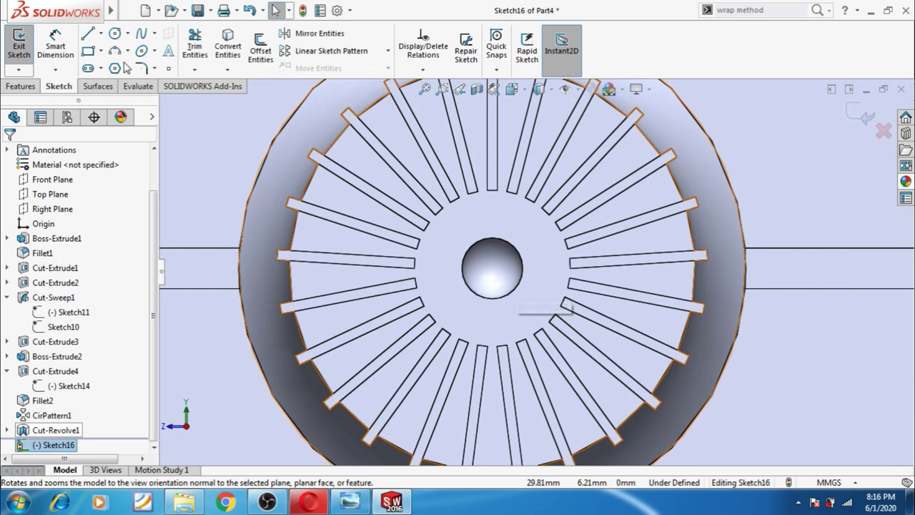
Step: Draw a construction circle centred on the dimple, just outside it
{"action": "left_click", "coordinate": [114, 33]}
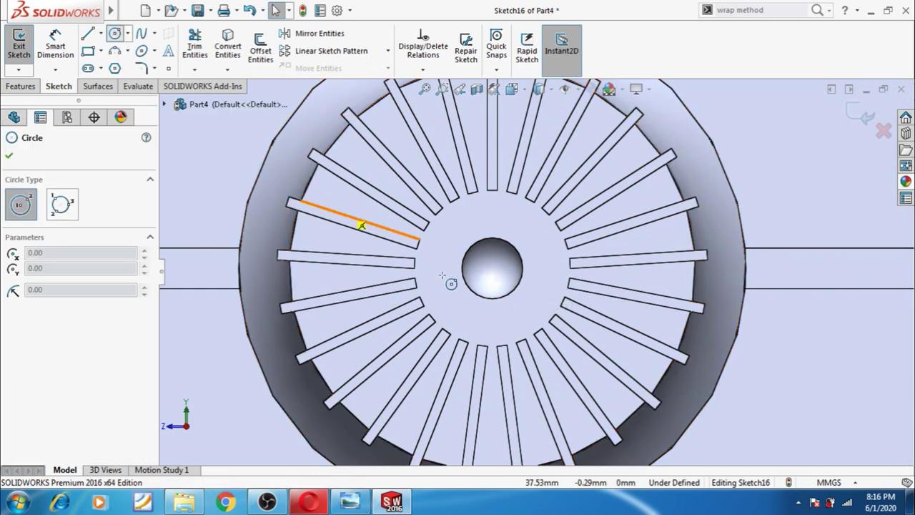
{"action": "left_click", "coordinate": [492, 269]}
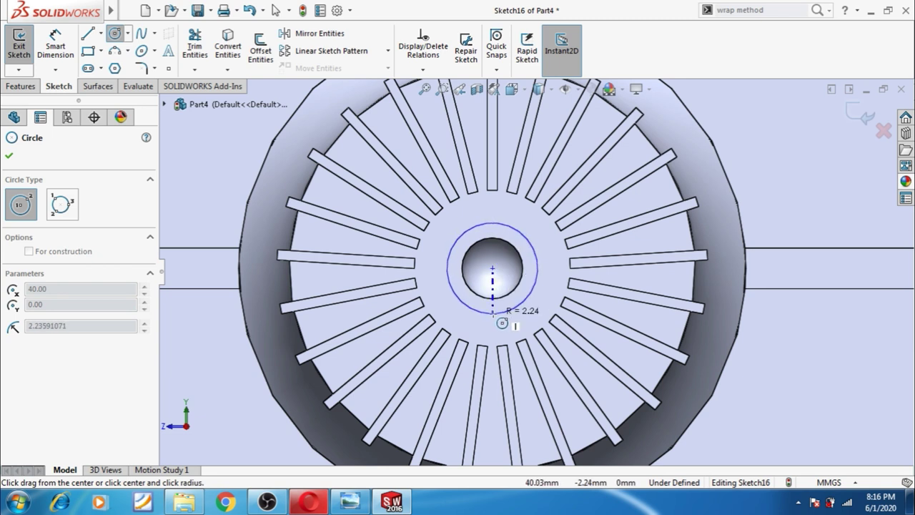
{"action": "left_click", "coordinate": [492, 314]}
{"action": "key", "text": "Escape"}
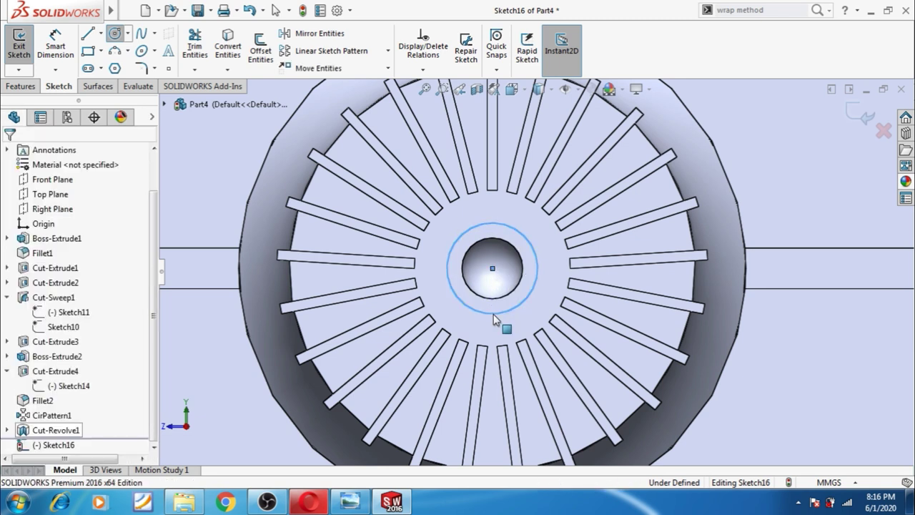
{"action": "left_click", "coordinate": [488, 314]}
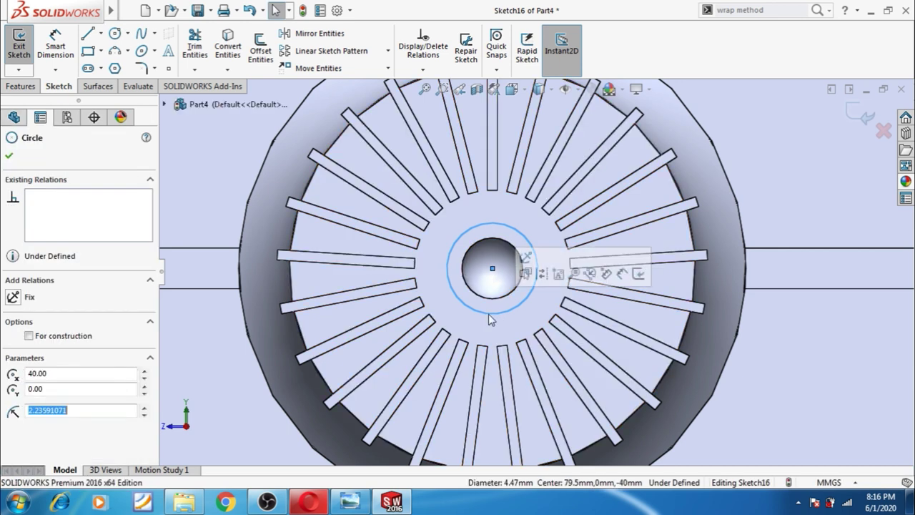
{"action": "left_click", "coordinate": [28, 336]}
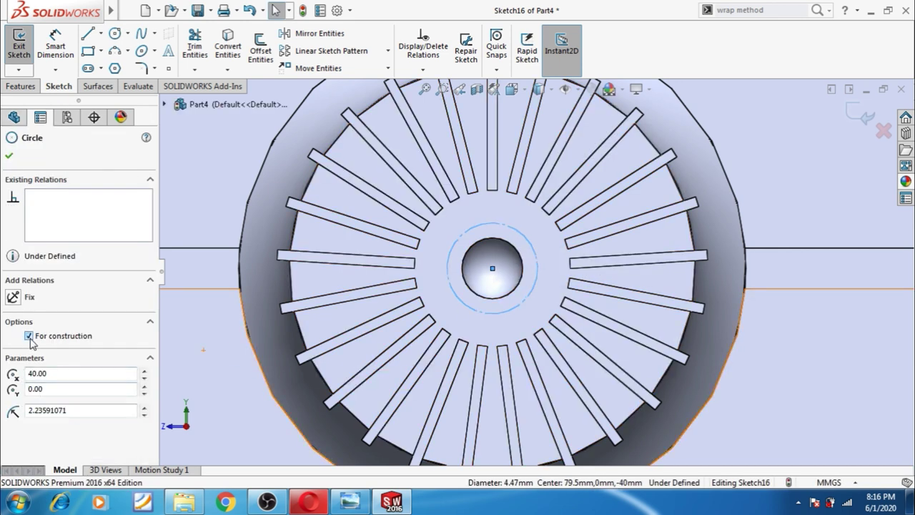
Step: Give the construction circle a 4.50 mm diameter dimension
{"action": "left_click", "coordinate": [9, 156]}
{"action": "left_click", "coordinate": [55, 46]}
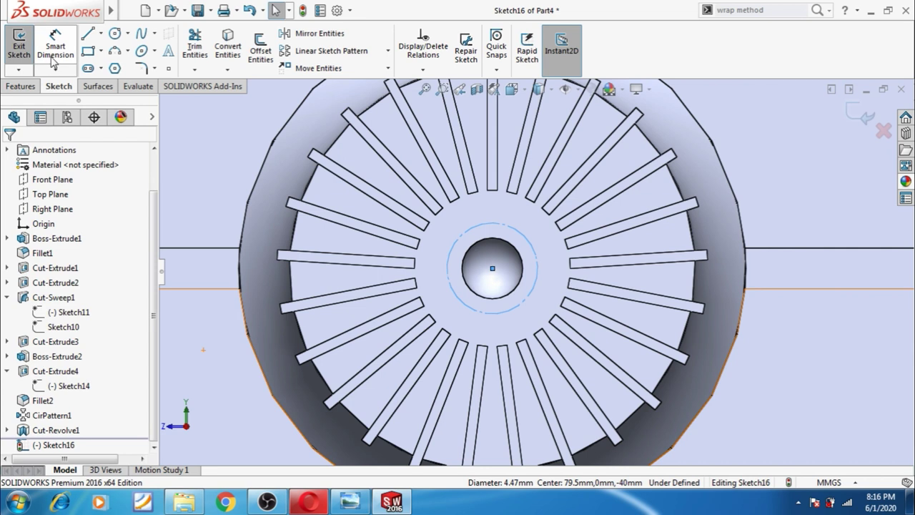
{"action": "left_click", "coordinate": [535, 278]}
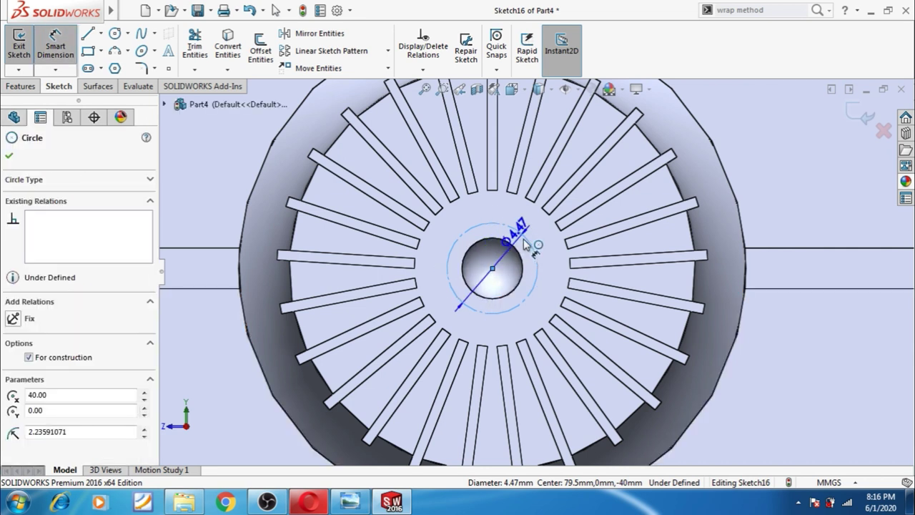
{"action": "left_click", "coordinate": [560, 251]}
{"action": "left_click", "coordinate": [560, 252]}
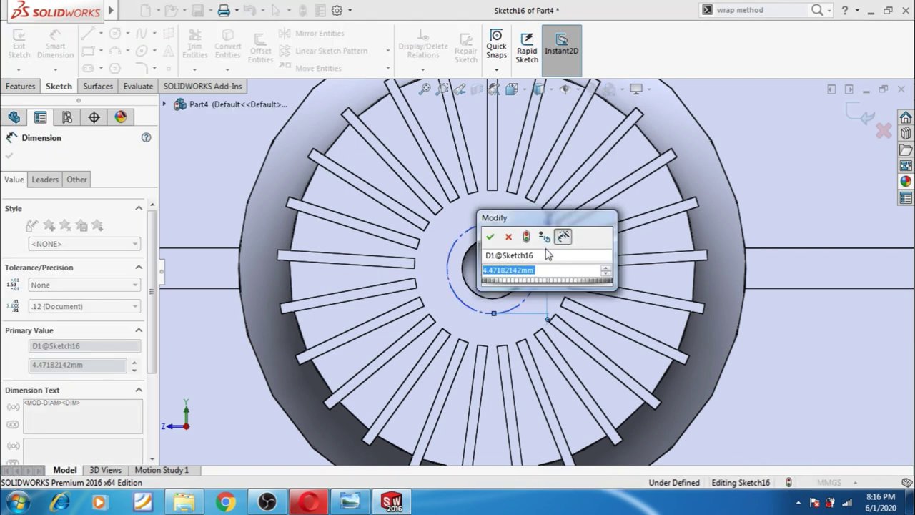
{"action": "type", "text": "4.5"}
{"action": "key", "text": "Return"}
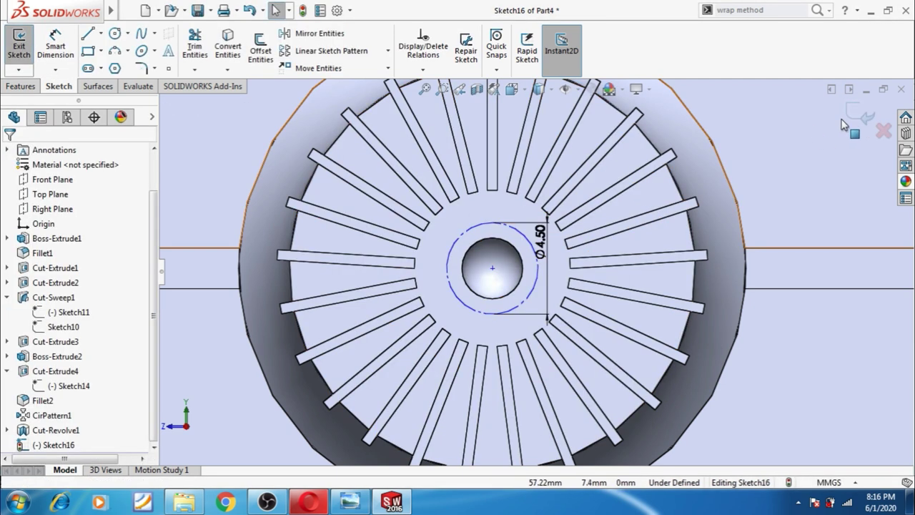
{"action": "left_click", "coordinate": [168, 51]}
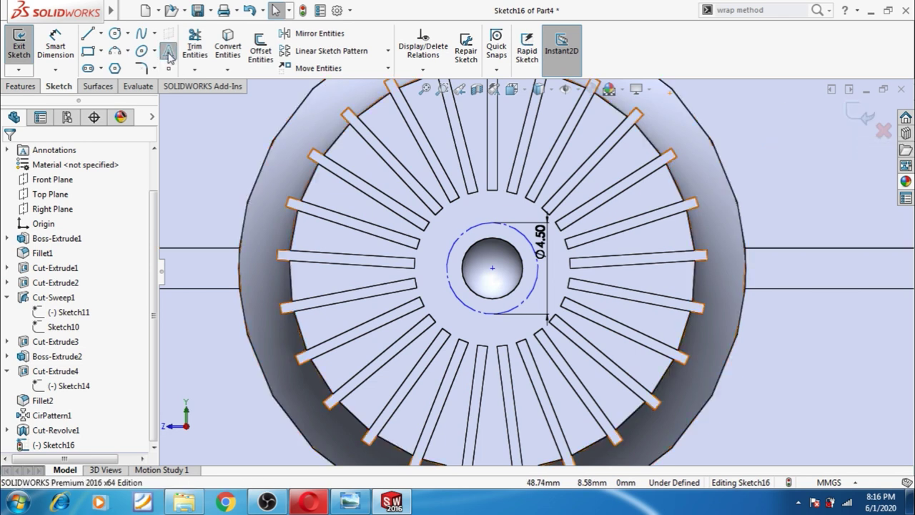
Step: Use the 4.50 mm construction circle as the text curve and type the Volume label
{"action": "left_click", "coordinate": [471, 309]}
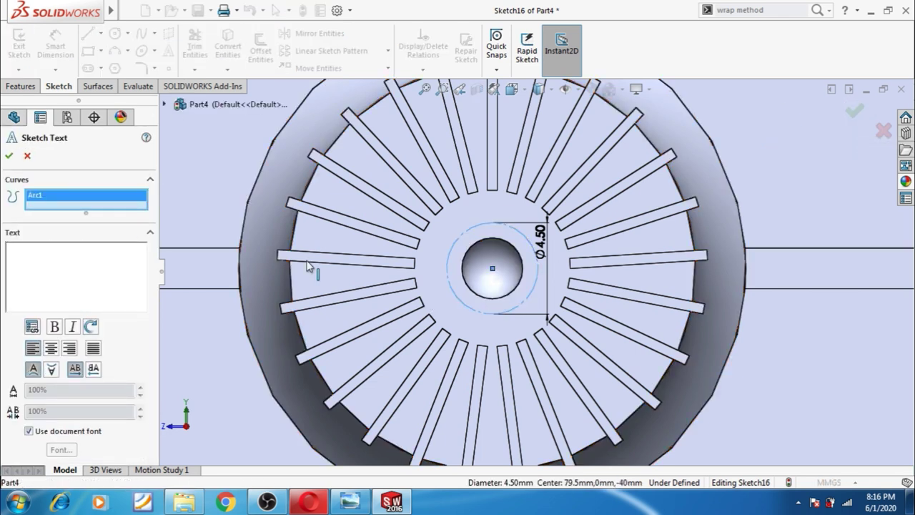
{"action": "left_click", "coordinate": [82, 264]}
{"action": "type", "text": "Volume Button"}
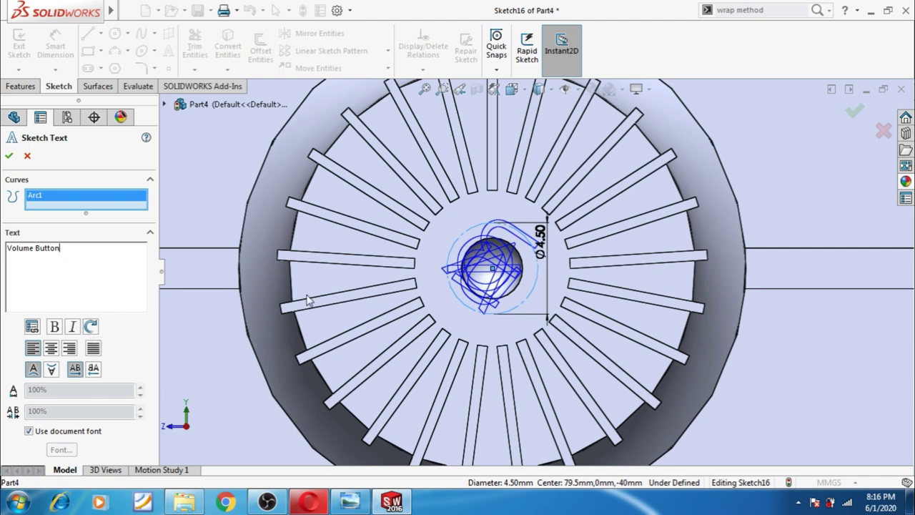
Step: Flip the arc text and give it a bold 9-point Century Gothic font instead of the document font
{"action": "left_click", "coordinate": [53, 372]}
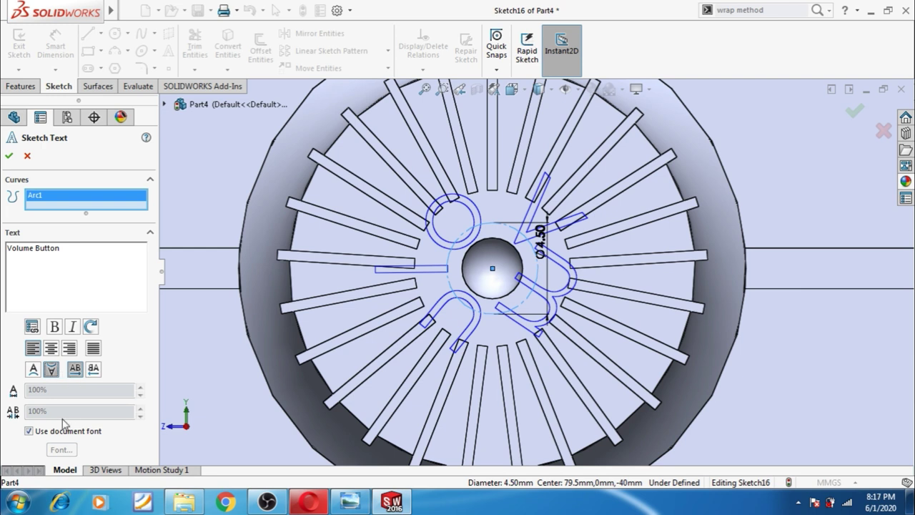
{"action": "left_click", "coordinate": [29, 432]}
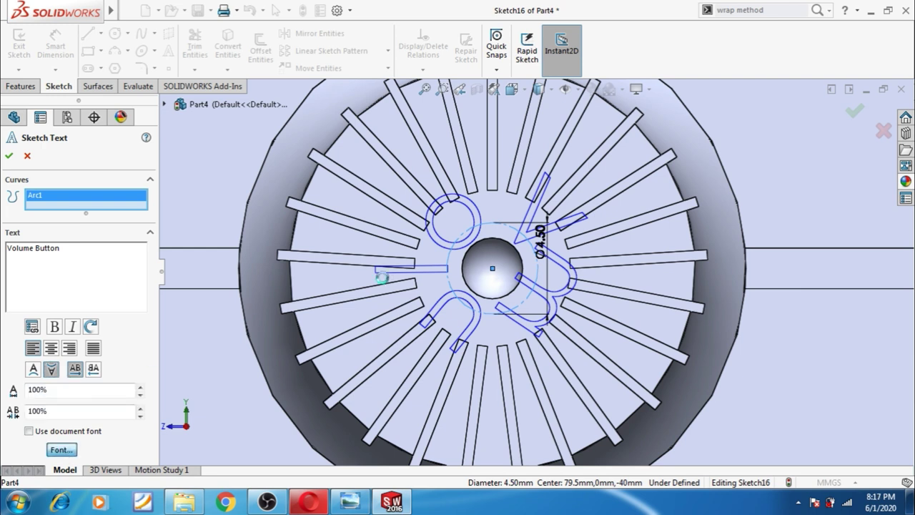
{"action": "left_click", "coordinate": [61, 450]}
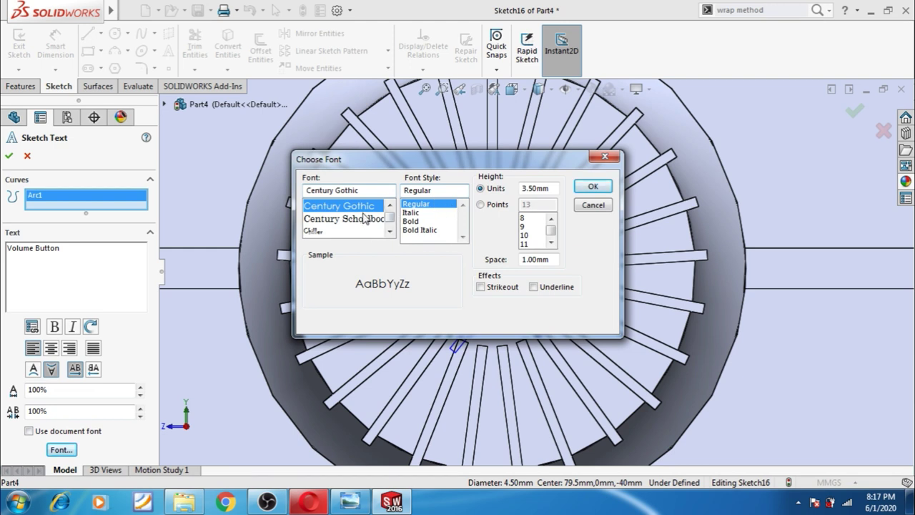
{"action": "left_click", "coordinate": [409, 223]}
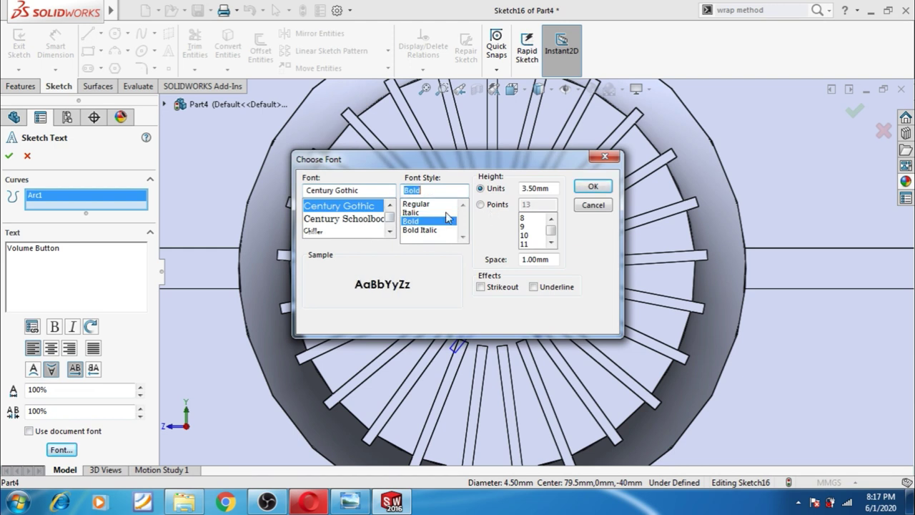
{"action": "left_click", "coordinate": [481, 205]}
{"action": "left_click", "coordinate": [524, 227]}
{"action": "left_click_drag", "start_coordinate": [516, 160], "coordinate": [751, 150]}
{"action": "left_click", "coordinate": [831, 175]}
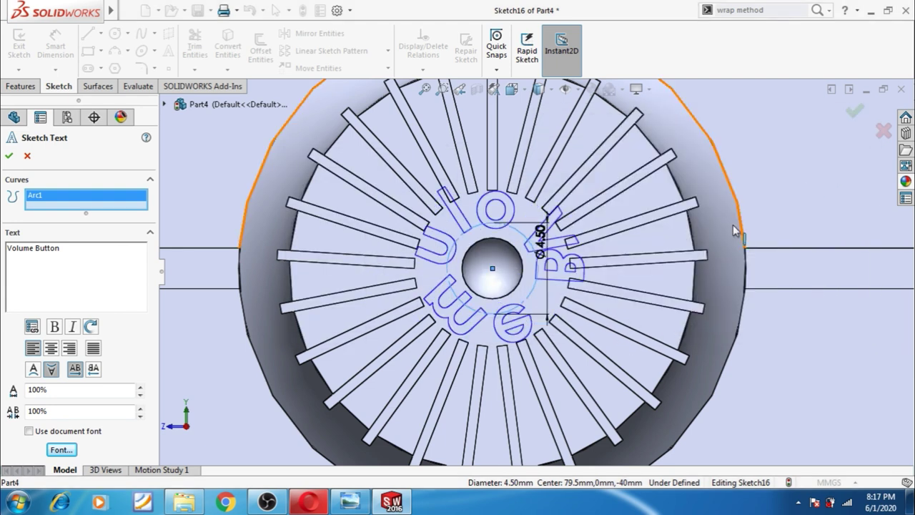
Step: Reduce the text height to 8 points and flip the text back so it reads normally
{"action": "left_click", "coordinate": [58, 450]}
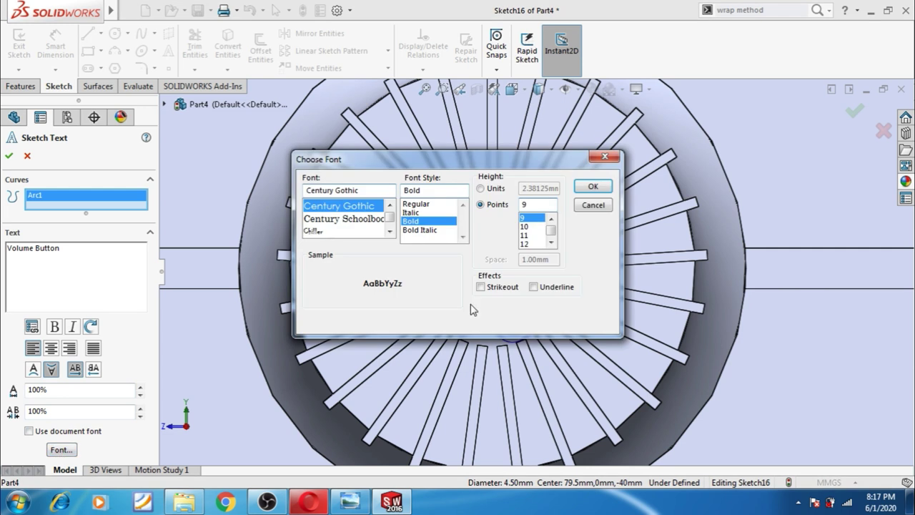
{"action": "left_click_drag", "start_coordinate": [552, 235], "coordinate": [543, 208]}
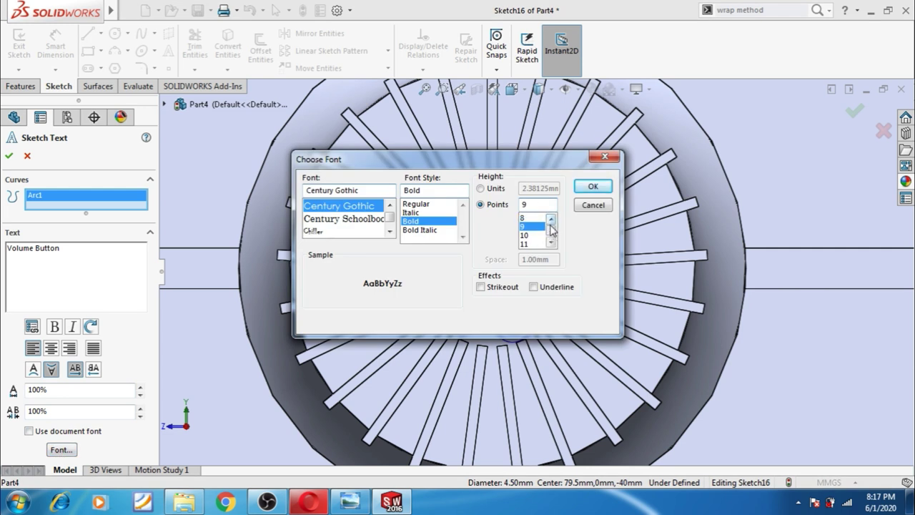
{"action": "type", "text": "8"}
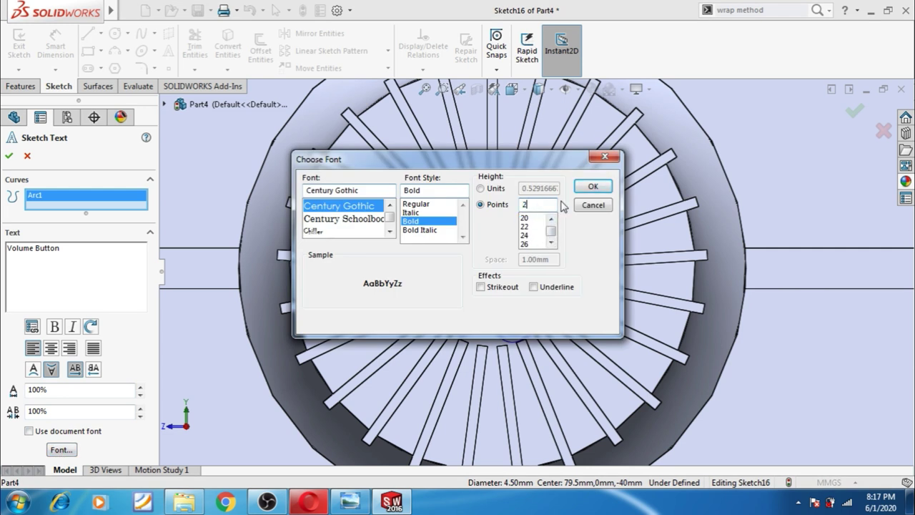
{"action": "left_click", "coordinate": [590, 187]}
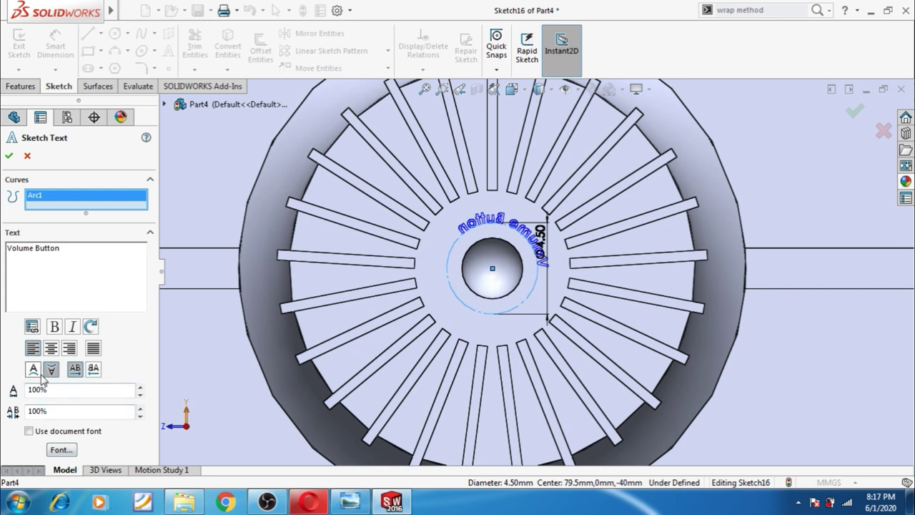
{"action": "left_click", "coordinate": [92, 373]}
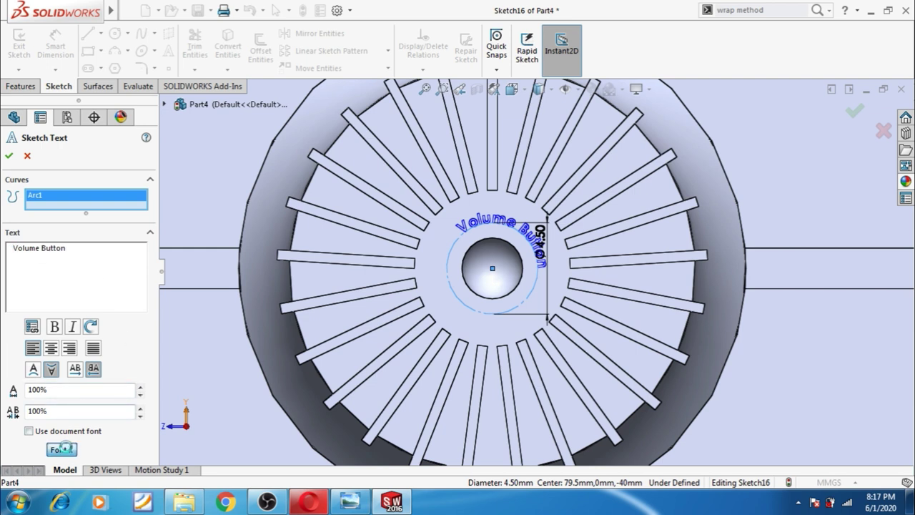
Step: Set the Volume Button text to 4 points, re-wrap it around the circle, and accept it
{"action": "left_click", "coordinate": [63, 448]}
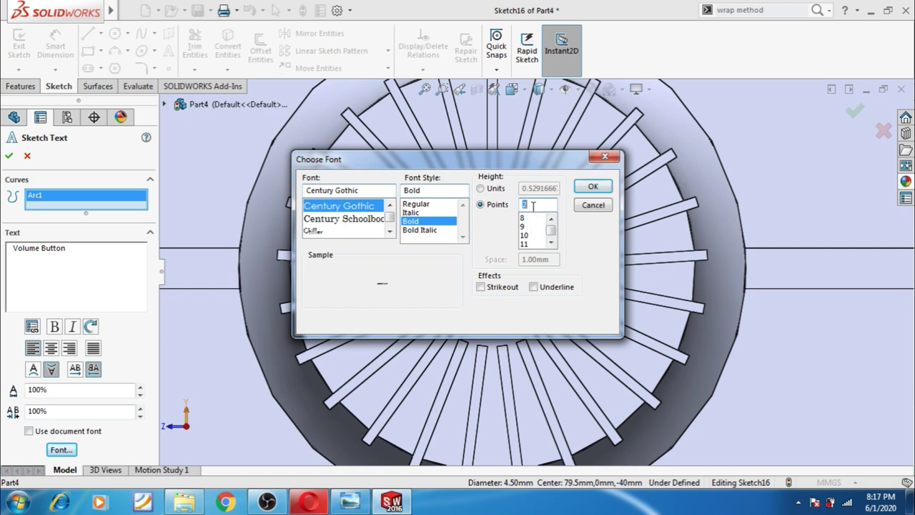
{"action": "left_click", "coordinate": [606, 188]}
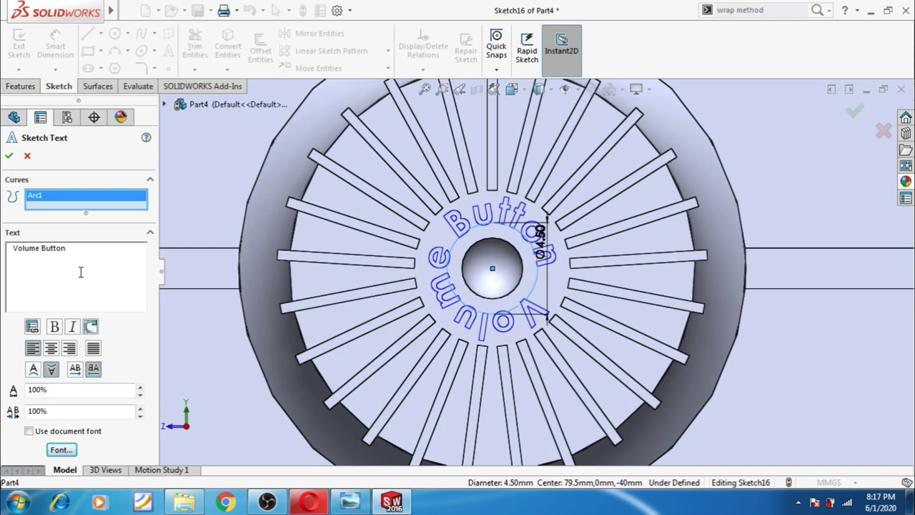
{"action": "left_click", "coordinate": [524, 238]}
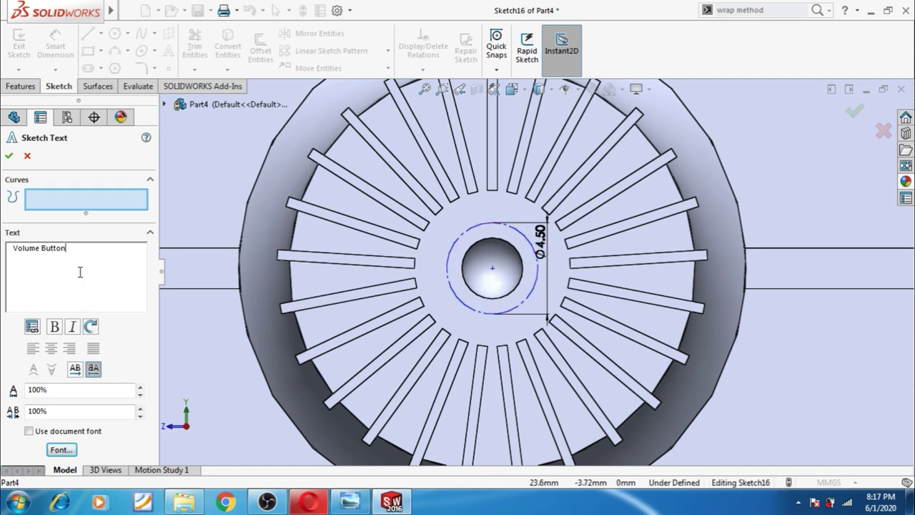
{"action": "left_click", "coordinate": [63, 450]}
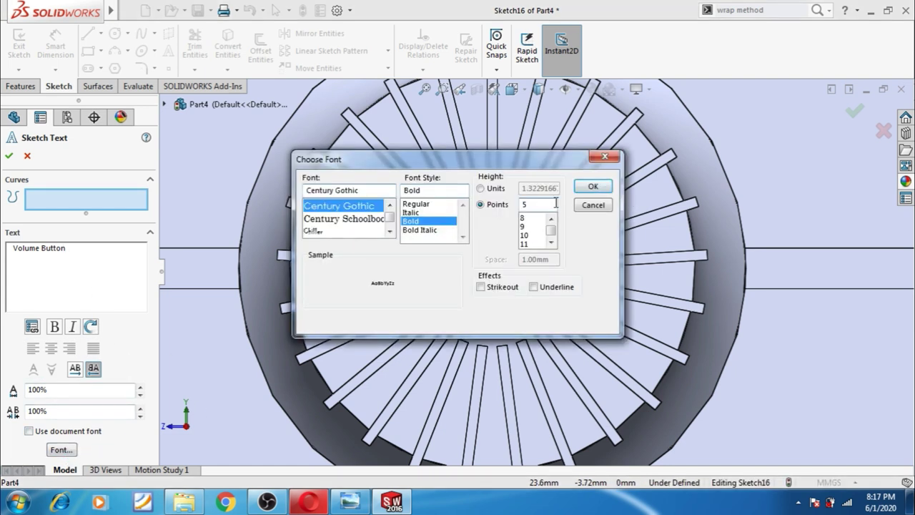
{"action": "left_click", "coordinate": [593, 187]}
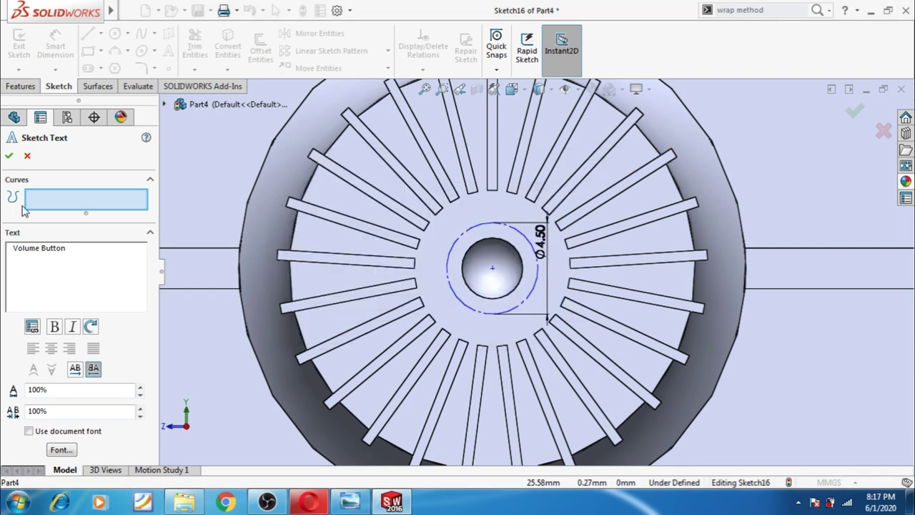
{"action": "left_click", "coordinate": [448, 261]}
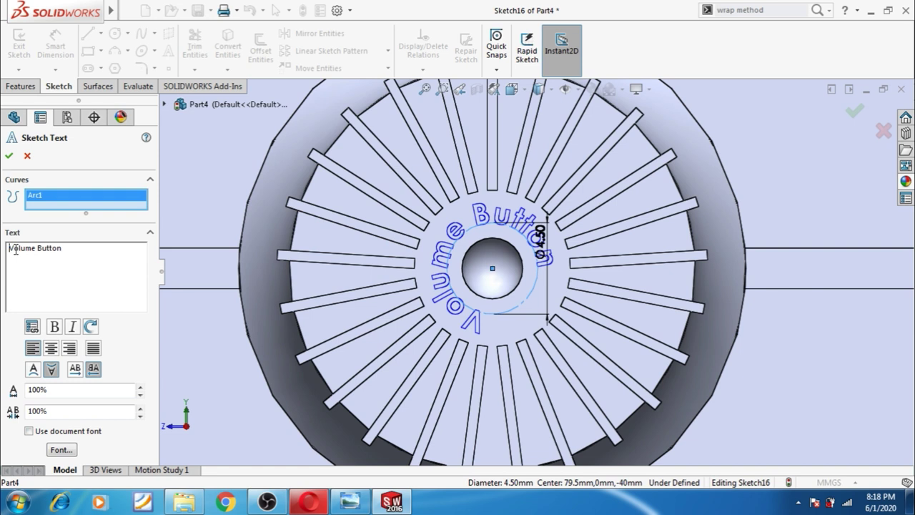
{"action": "left_click", "coordinate": [9, 157]}
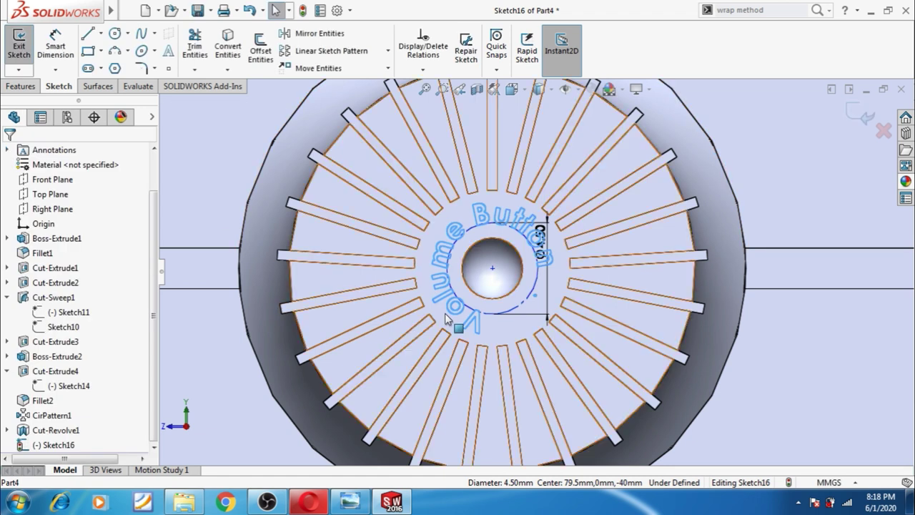
Step: Extrude the Volume Button text sketch as a 1 mm boss with Merge result unchecked
{"action": "left_click", "coordinate": [20, 86]}
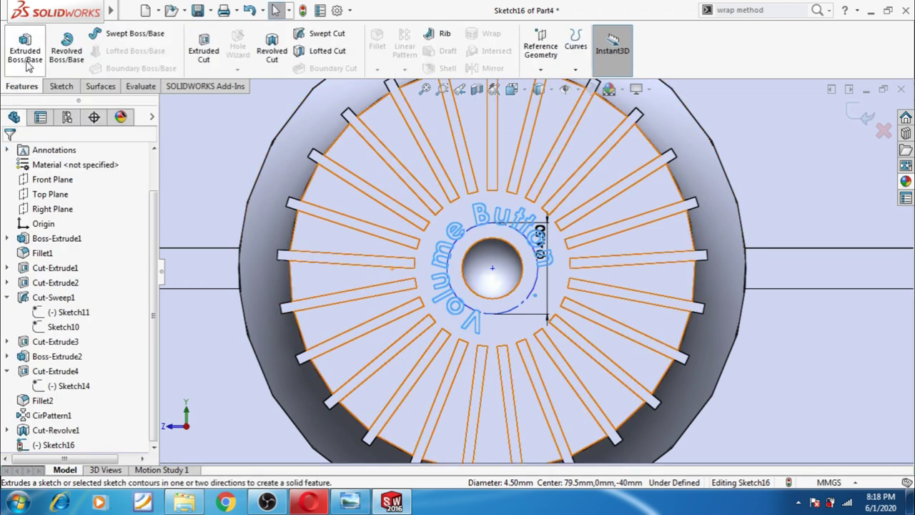
{"action": "left_click", "coordinate": [25, 50]}
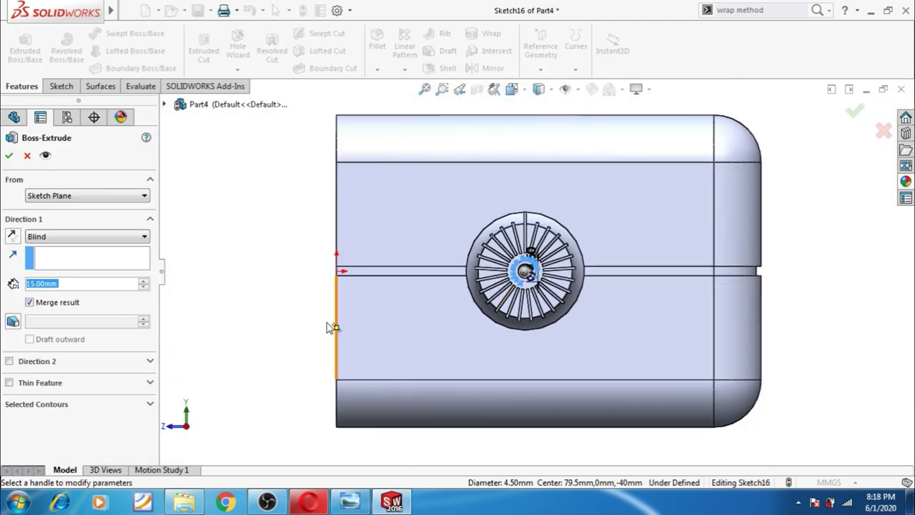
{"action": "scroll", "coordinate": [647, 343], "scroll_direction": "down", "scroll_amount": 3}
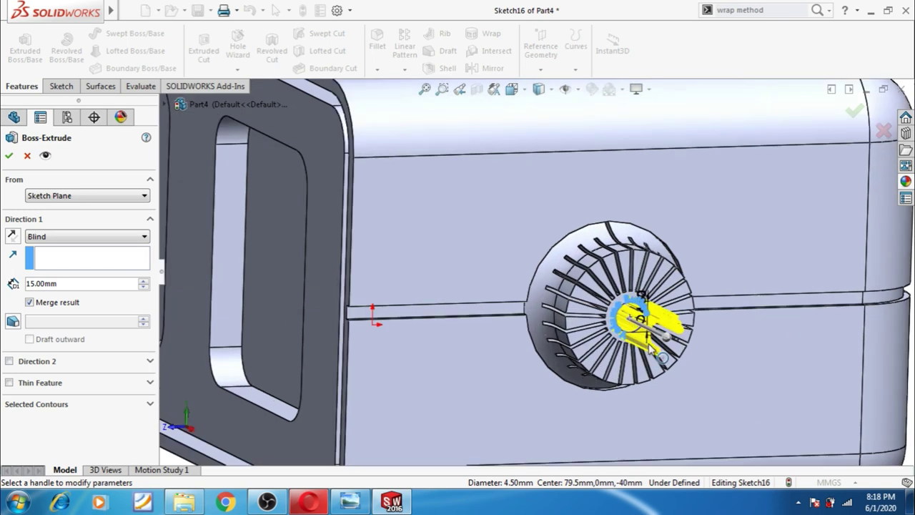
{"action": "scroll", "coordinate": [648, 347], "scroll_direction": "down", "scroll_amount": 2}
{"action": "scroll", "coordinate": [647, 346], "scroll_direction": "down", "scroll_amount": 2}
{"action": "scroll", "coordinate": [647, 346], "scroll_direction": "down", "scroll_amount": 2}
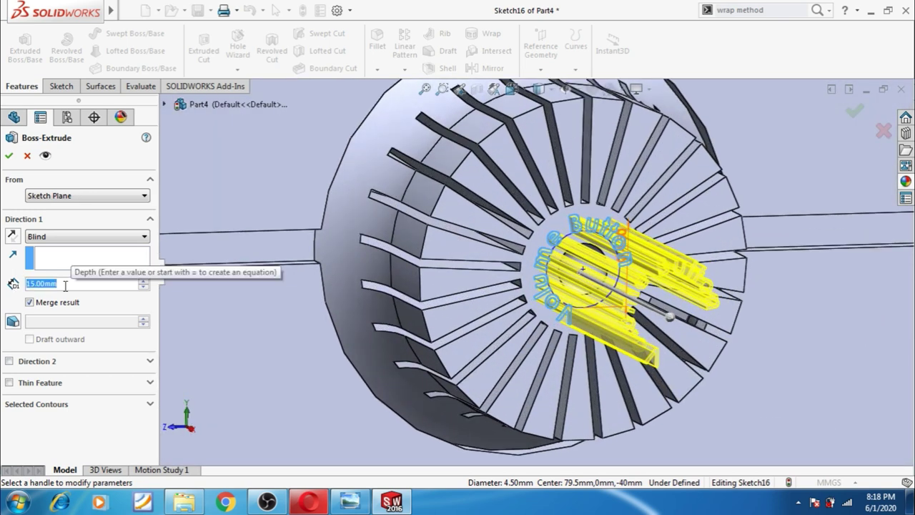
{"action": "type", "text": "2"}
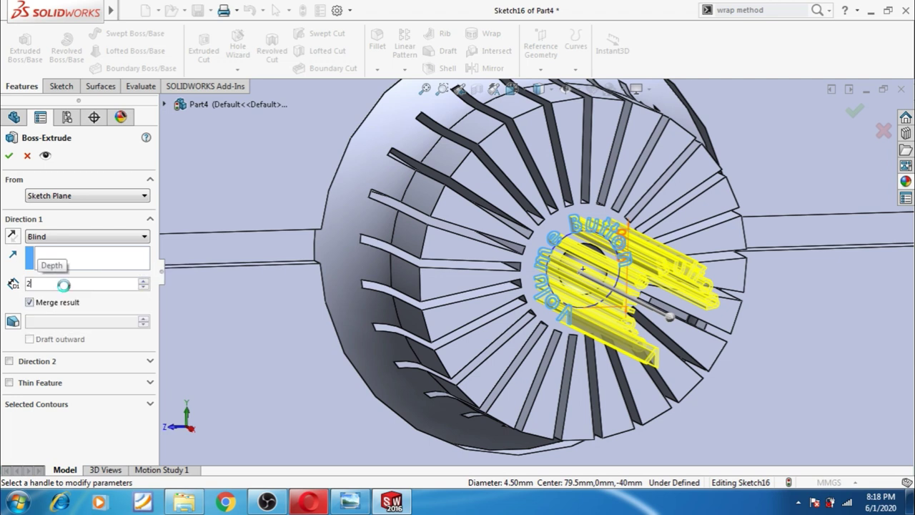
{"action": "key", "text": "Return"}
{"action": "type", "text": "1"}
{"action": "key", "text": "Return"}
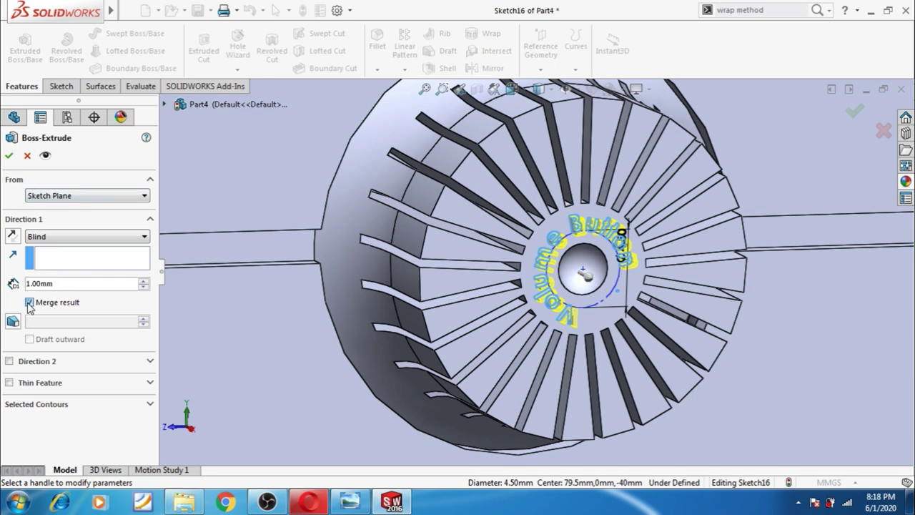
{"action": "left_click", "coordinate": [9, 155]}
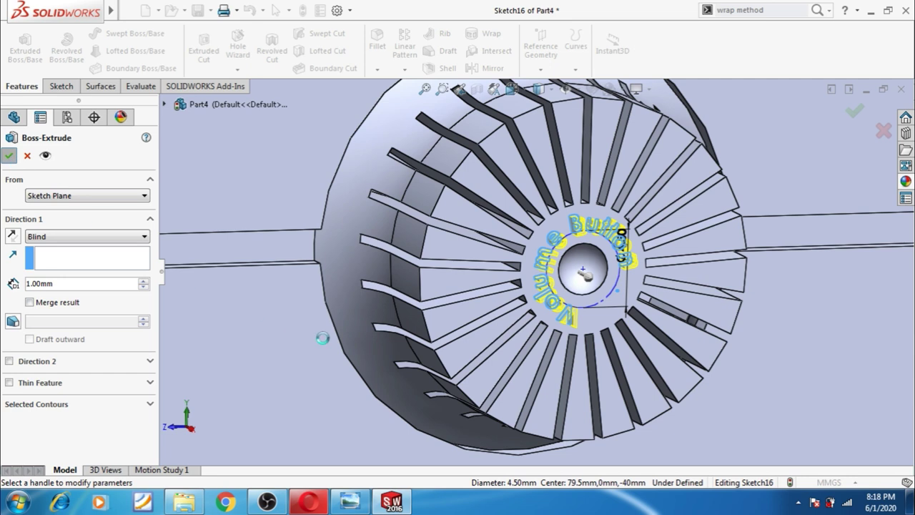
{"action": "scroll", "coordinate": [386, 346], "scroll_direction": "up", "scroll_amount": 5}
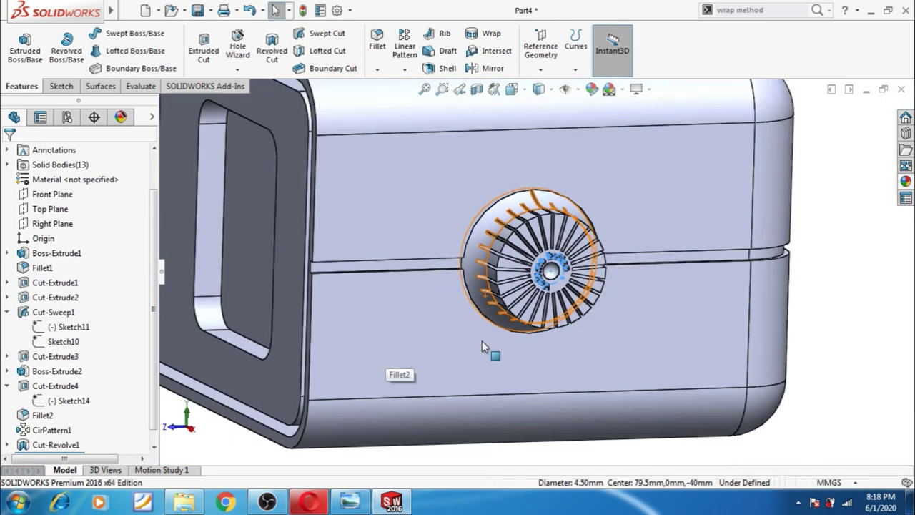
Step: Delete the Boss-Extrude3 text extrusion and select Sketch16 in the FeatureManager tree
{"action": "scroll", "coordinate": [481, 345], "scroll_direction": "up", "scroll_amount": 5}
{"action": "middle_click_drag", "start_coordinate": [500, 321], "coordinate": [543, 293]}
{"action": "scroll", "coordinate": [552, 286], "scroll_direction": "down", "scroll_amount": 2}
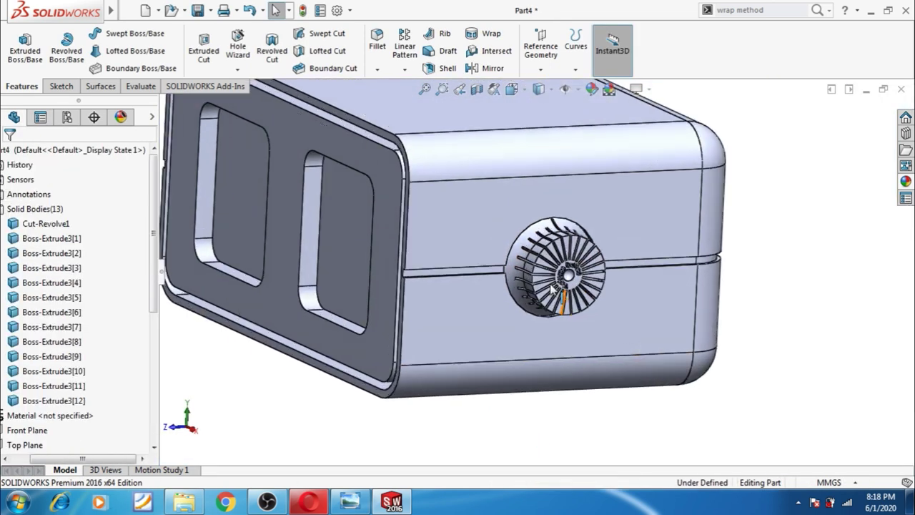
{"action": "scroll", "coordinate": [552, 286], "scroll_direction": "down", "scroll_amount": 3}
{"action": "scroll", "coordinate": [552, 286], "scroll_direction": "down", "scroll_amount": 2}
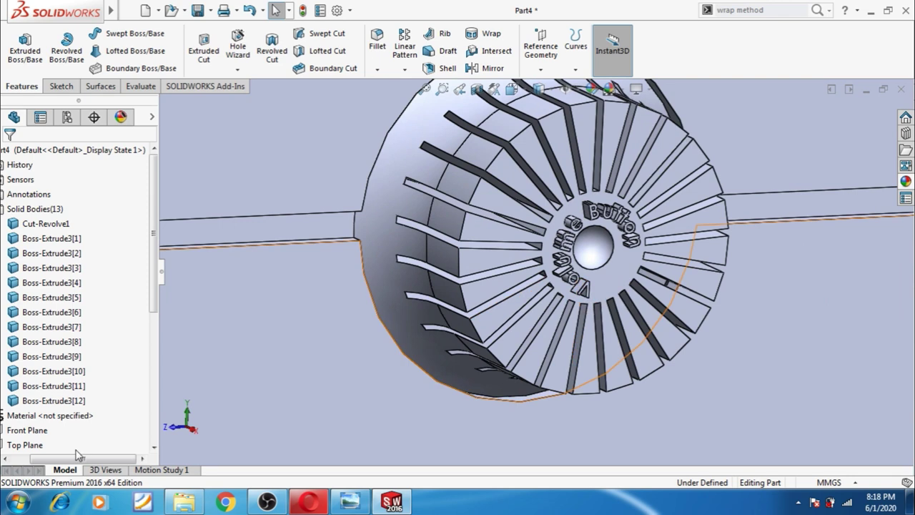
{"action": "scroll", "coordinate": [75, 446], "scroll_direction": "down", "scroll_amount": 4}
{"action": "scroll", "coordinate": [57, 442], "scroll_direction": "down", "scroll_amount": 2}
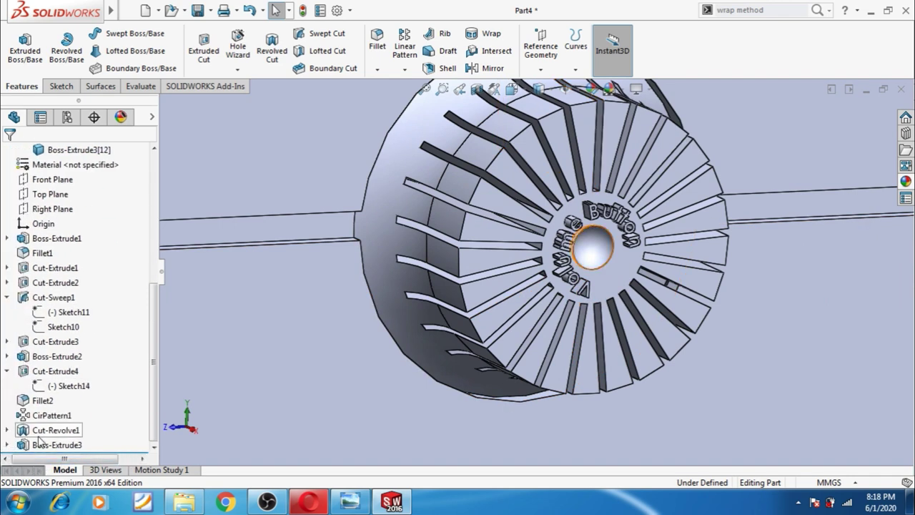
{"action": "left_click", "coordinate": [42, 446]}
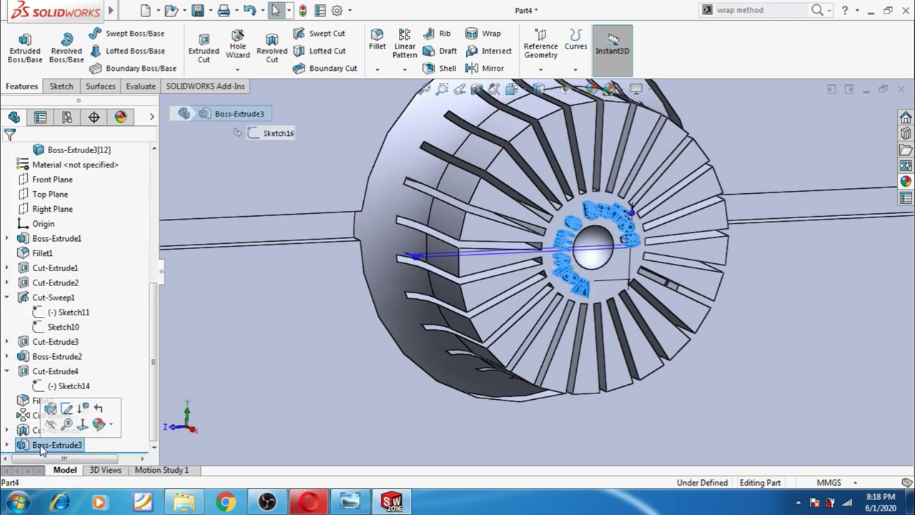
{"action": "right_click", "coordinate": [42, 446]}
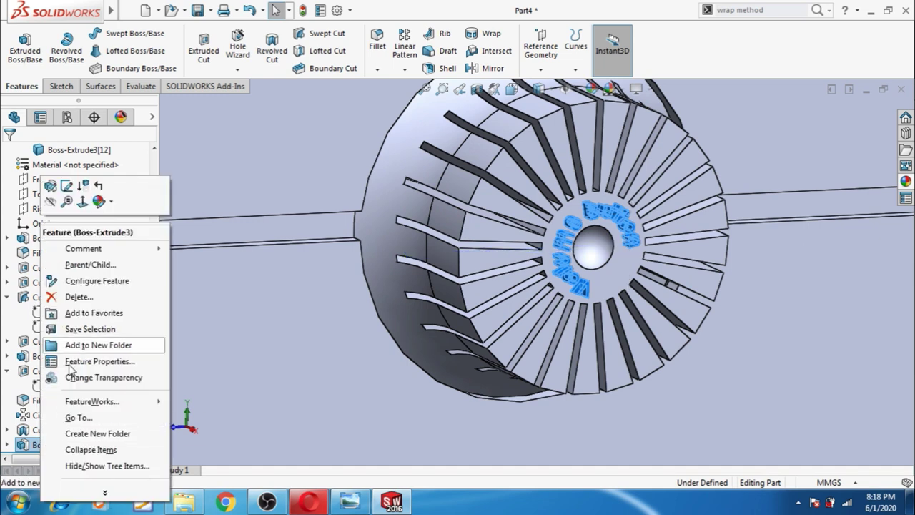
{"action": "left_click", "coordinate": [88, 305]}
{"action": "left_click", "coordinate": [54, 444]}
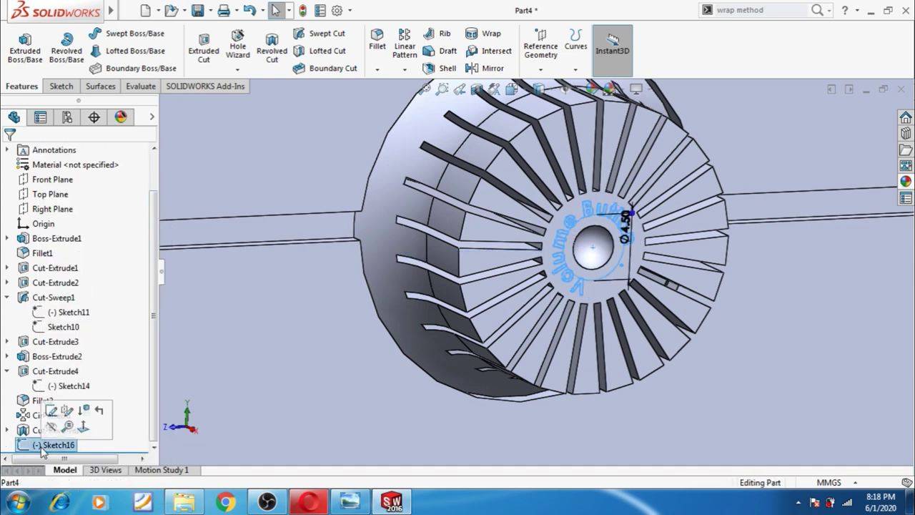
Step: Create a projection Split Line of Sketch16 onto the dial's front face
{"action": "left_click", "coordinate": [576, 68]}
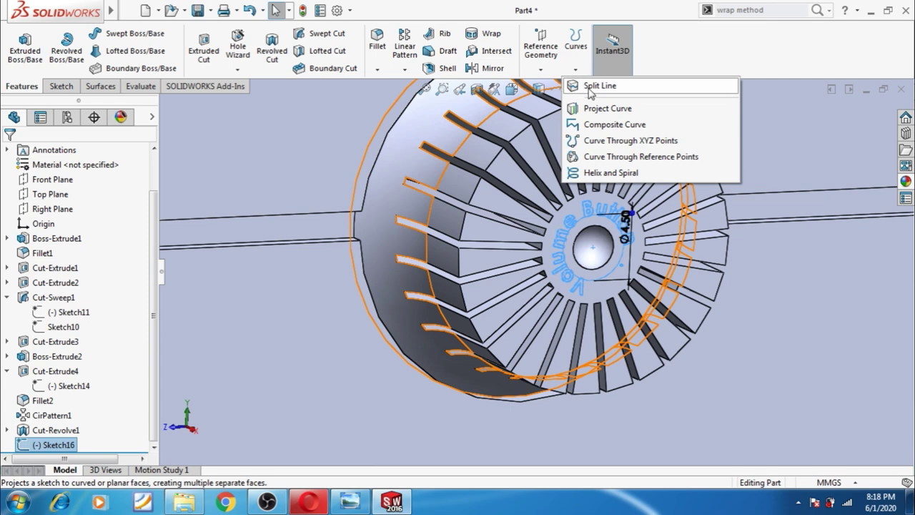
{"action": "left_click", "coordinate": [589, 87]}
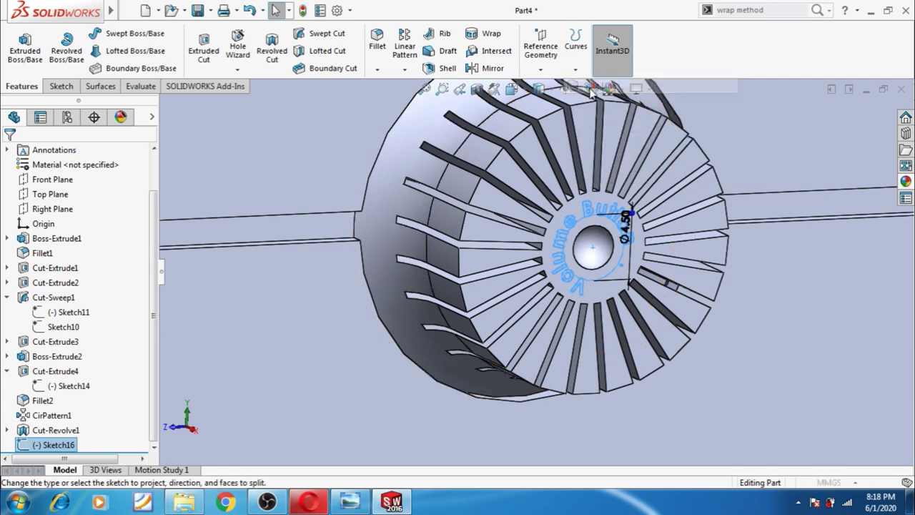
{"action": "left_click", "coordinate": [551, 259]}
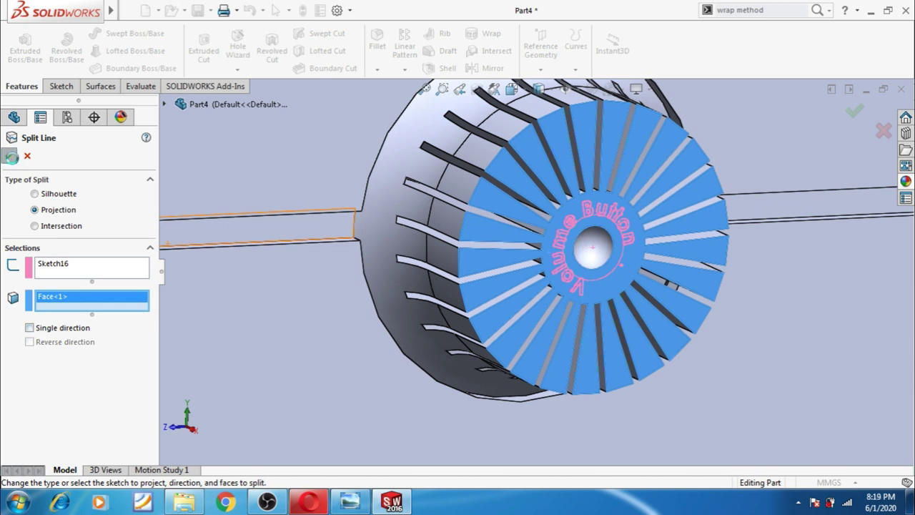
{"action": "key", "text": "Return"}
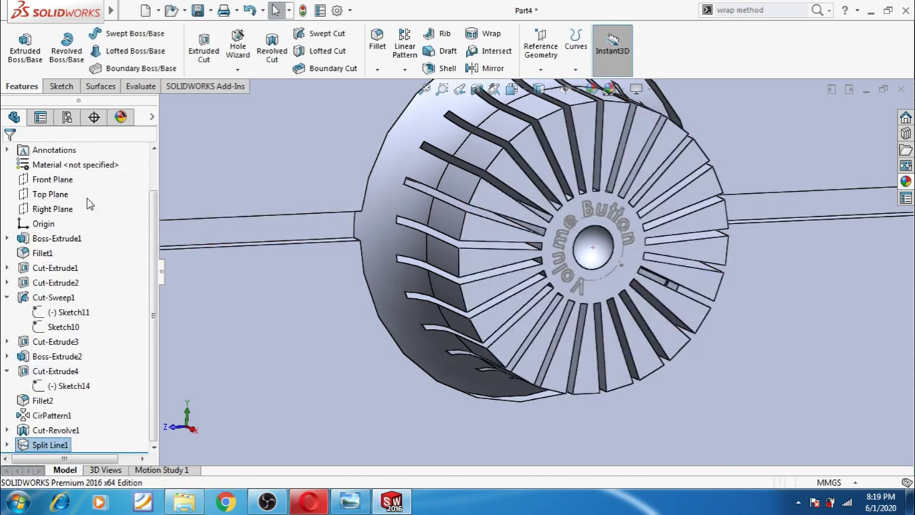
Step: Orbit and zoom toward the volume button to inspect the split lettering
{"action": "scroll", "coordinate": [419, 374], "scroll_direction": "up", "scroll_amount": 3}
{"action": "scroll", "coordinate": [414, 371], "scroll_direction": "up", "scroll_amount": 3}
{"action": "middle_click_drag", "start_coordinate": [535, 446], "coordinate": [537, 443]}
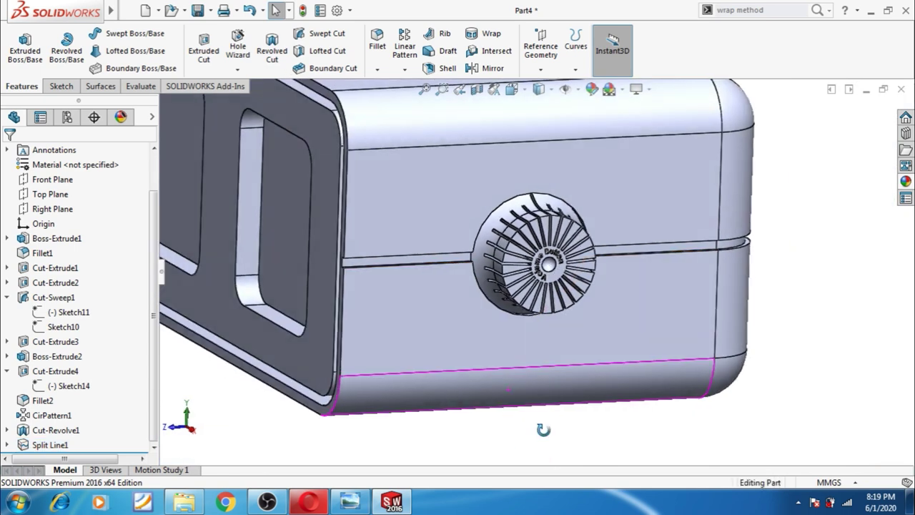
{"action": "scroll", "coordinate": [533, 267], "scroll_direction": "down", "scroll_amount": 5}
{"action": "mouse_move", "coordinate": [533, 267]}
{"action": "middle_mouse_down"}
{"action": "mouse_move", "coordinate": [491, 288]}
{"action": "mouse_move", "coordinate": [509, 264]}
{"action": "middle_mouse_up"}
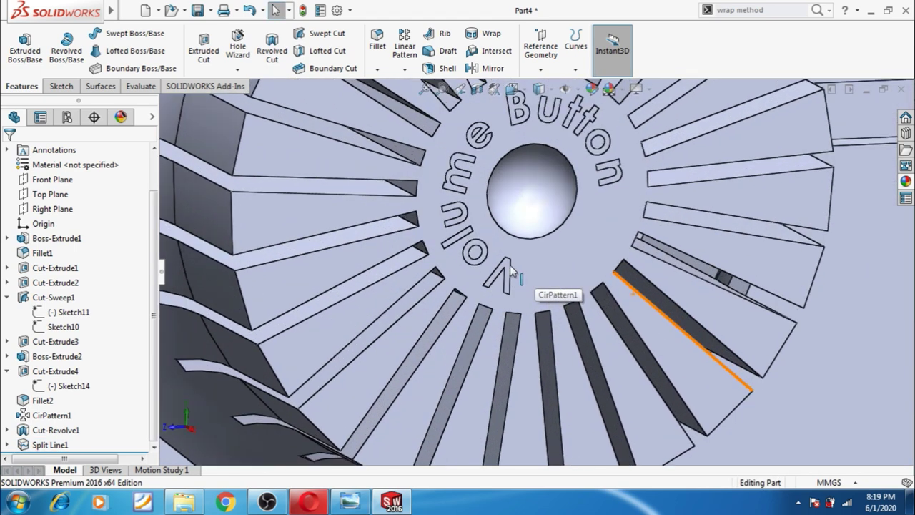
{"action": "scroll", "coordinate": [534, 264], "scroll_direction": "up", "scroll_amount": 2}
{"action": "scroll", "coordinate": [535, 264], "scroll_direction": "up", "scroll_amount": 2}
{"action": "scroll", "coordinate": [533, 264], "scroll_direction": "up", "scroll_amount": 3}
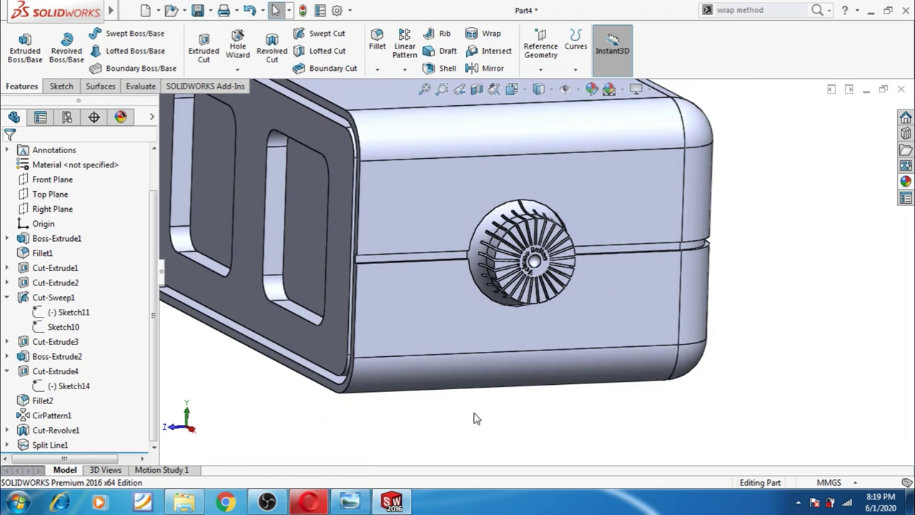
{"action": "middle_click_drag", "start_coordinate": [476, 418], "coordinate": [490, 382]}
{"action": "scroll", "coordinate": [490, 382], "scroll_direction": "down", "scroll_amount": 3}
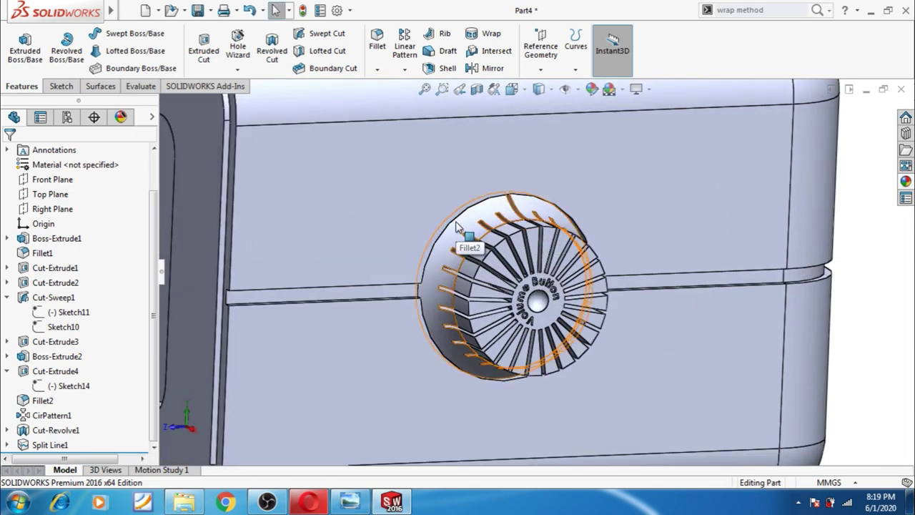
Step: Sweep a 1 mm circular profile along the dial's upper arc edge
{"action": "left_click", "coordinate": [130, 33]}
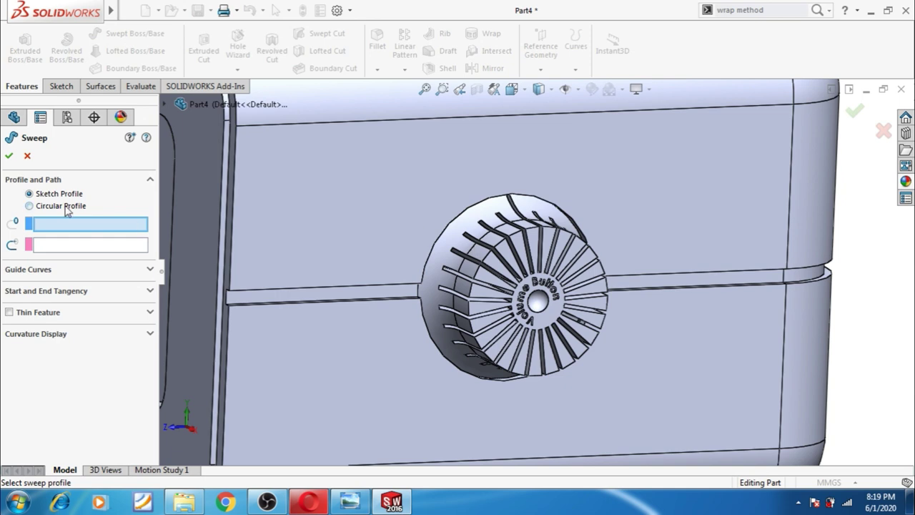
{"action": "left_click", "coordinate": [29, 206]}
{"action": "scroll", "coordinate": [407, 218], "scroll_direction": "down", "scroll_amount": 3}
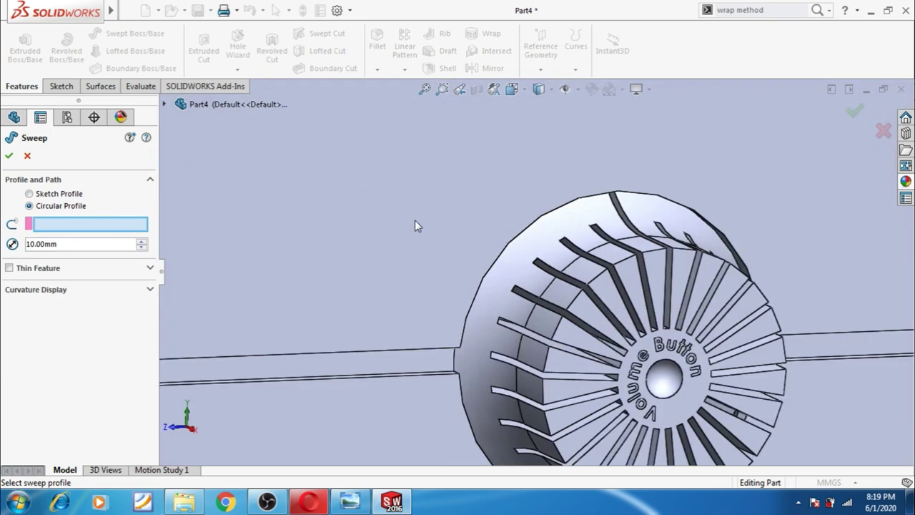
{"action": "left_click", "coordinate": [506, 250]}
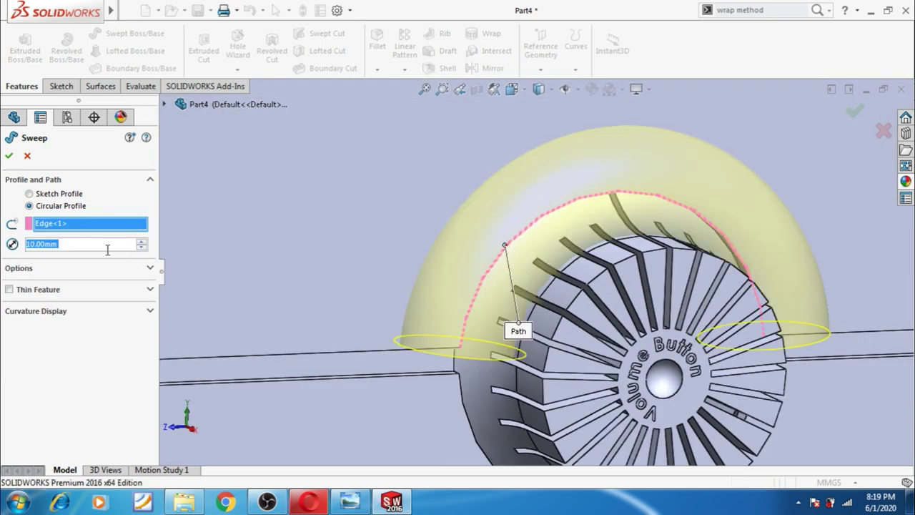
{"action": "type", "text": "1"}
{"action": "key", "text": "Return"}
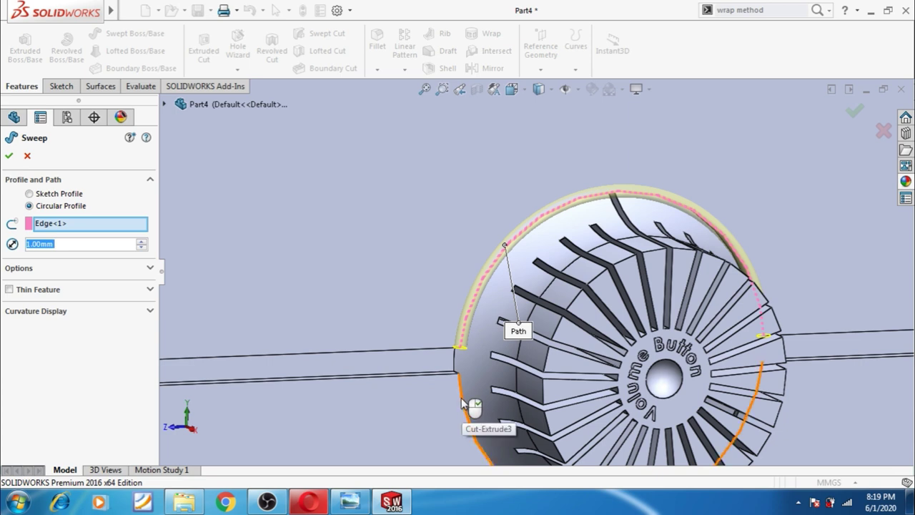
{"action": "scroll", "coordinate": [463, 404], "scroll_direction": "up", "scroll_amount": 1}
{"action": "scroll", "coordinate": [463, 404], "scroll_direction": "up", "scroll_amount": 5}
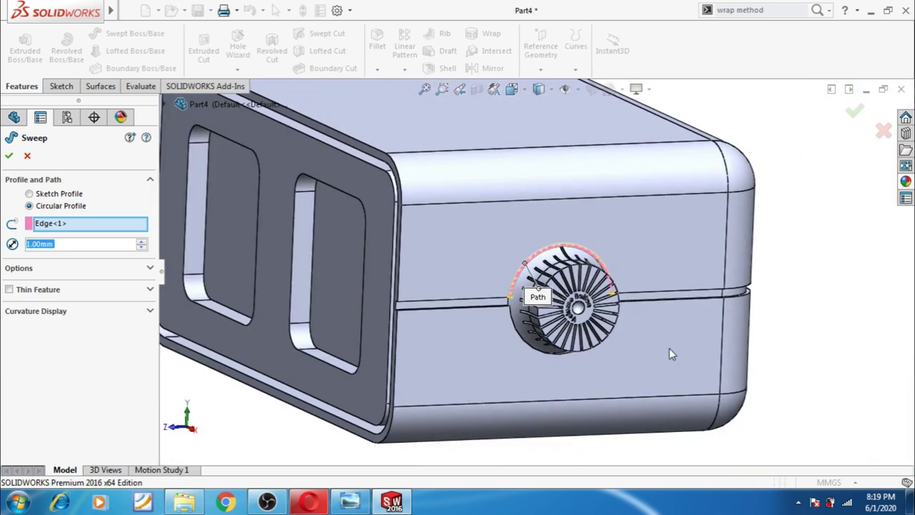
{"action": "middle_click_drag", "start_coordinate": [670, 349], "coordinate": [814, 326]}
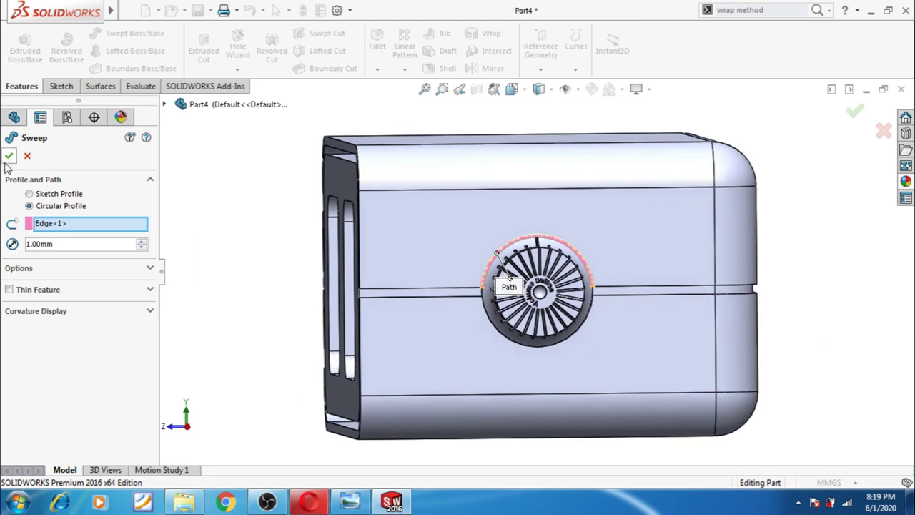
{"action": "left_click", "coordinate": [9, 156]}
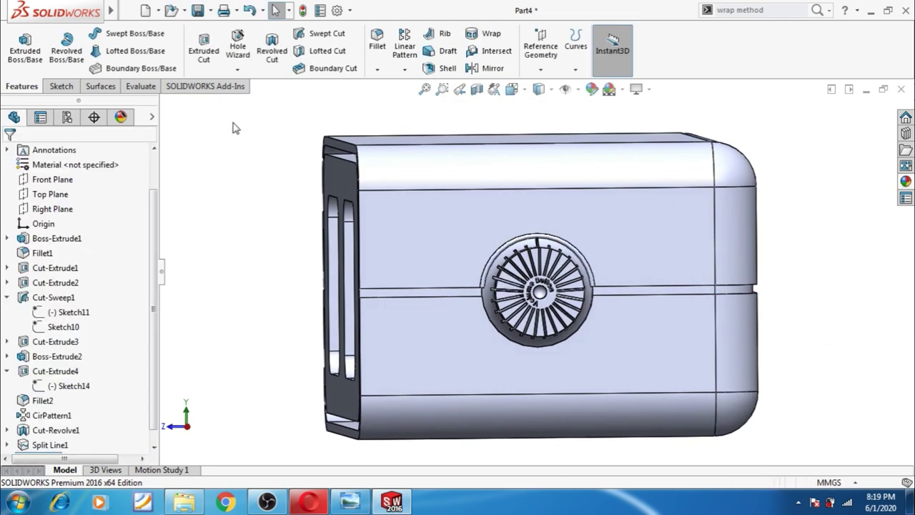
Step: Sweep a second 1 mm circular profile along the dial's lower arc edge
{"action": "left_click", "coordinate": [131, 36]}
{"action": "middle_click_drag", "start_coordinate": [321, 352], "coordinate": [271, 327]}
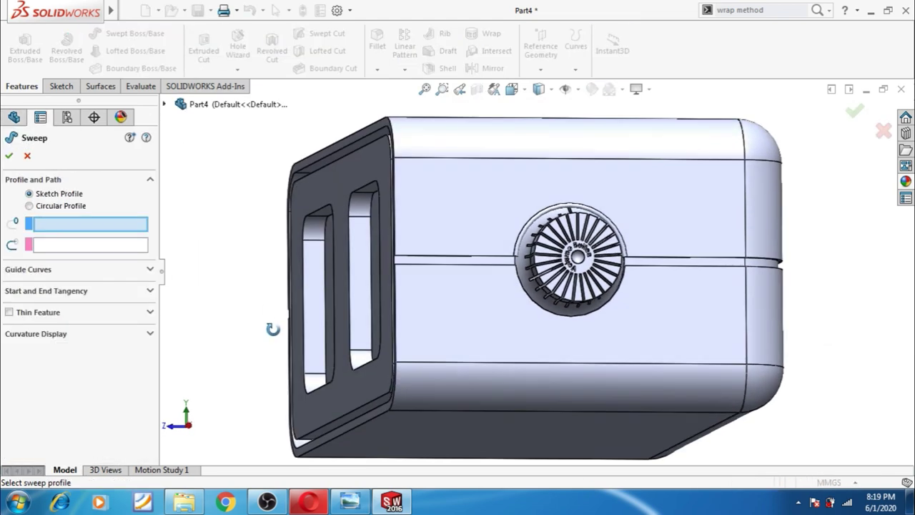
{"action": "left_click", "coordinate": [61, 206]}
{"action": "scroll", "coordinate": [484, 290], "scroll_direction": "down", "scroll_amount": 3}
{"action": "scroll", "coordinate": [483, 290], "scroll_direction": "down", "scroll_amount": 2}
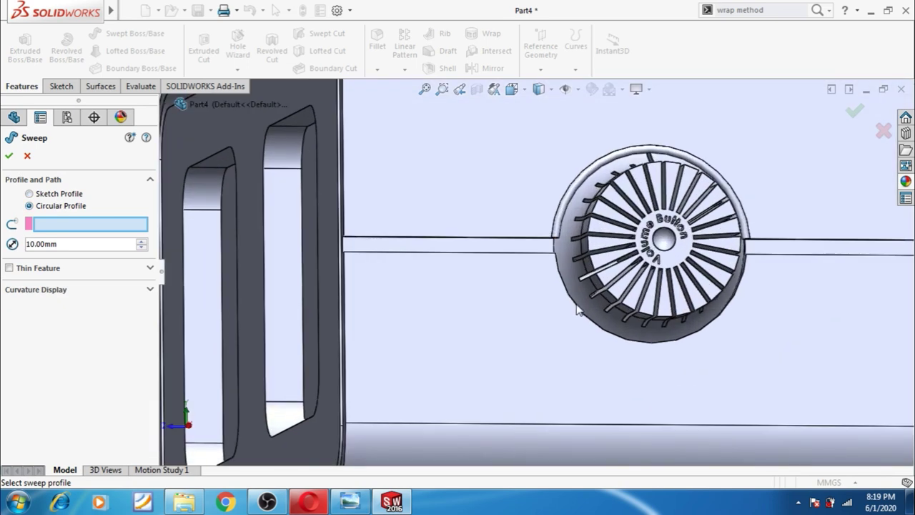
{"action": "left_click", "coordinate": [576, 308]}
{"action": "type", "text": "1"}
{"action": "key", "text": "Return"}
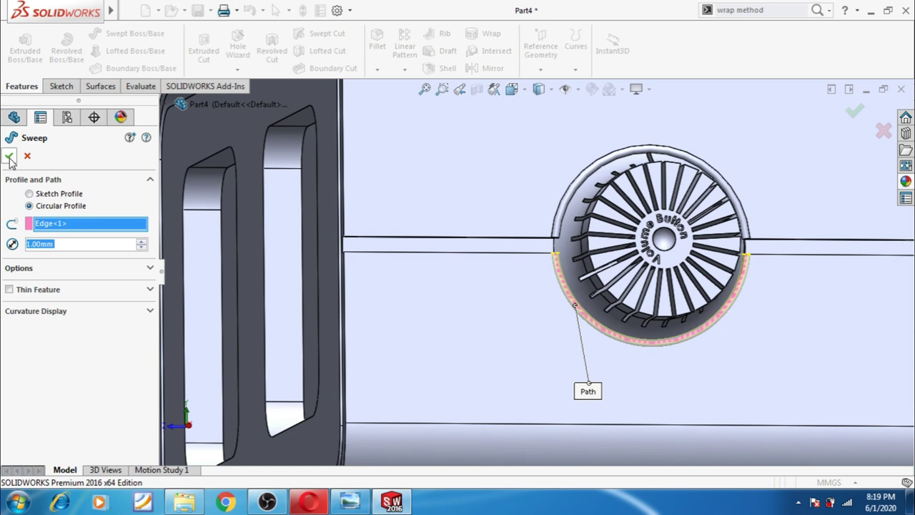
{"action": "left_click", "coordinate": [9, 156]}
Step: Fit the housing in view, orbit toward its top face, and select that face
{"action": "key", "text": "f"}
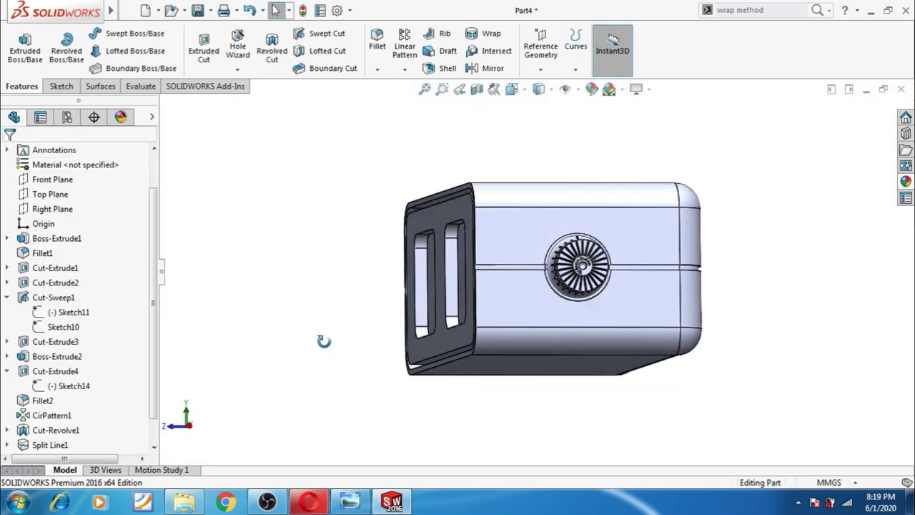
{"action": "middle_click_drag", "start_coordinate": [324, 341], "coordinate": [341, 367]}
{"action": "scroll", "coordinate": [619, 348], "scroll_direction": "down", "scroll_amount": 3}
{"action": "scroll", "coordinate": [619, 348], "scroll_direction": "down", "scroll_amount": 3}
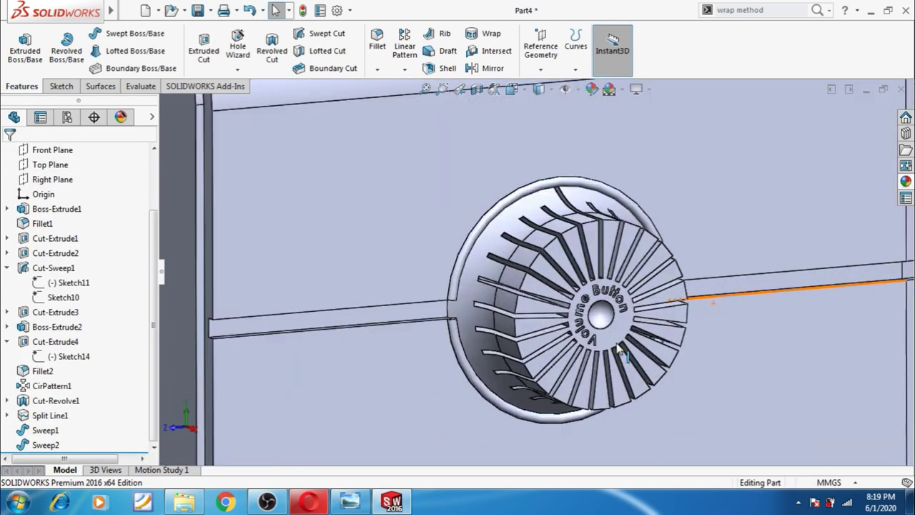
{"action": "scroll", "coordinate": [586, 303], "scroll_direction": "down", "scroll_amount": 1}
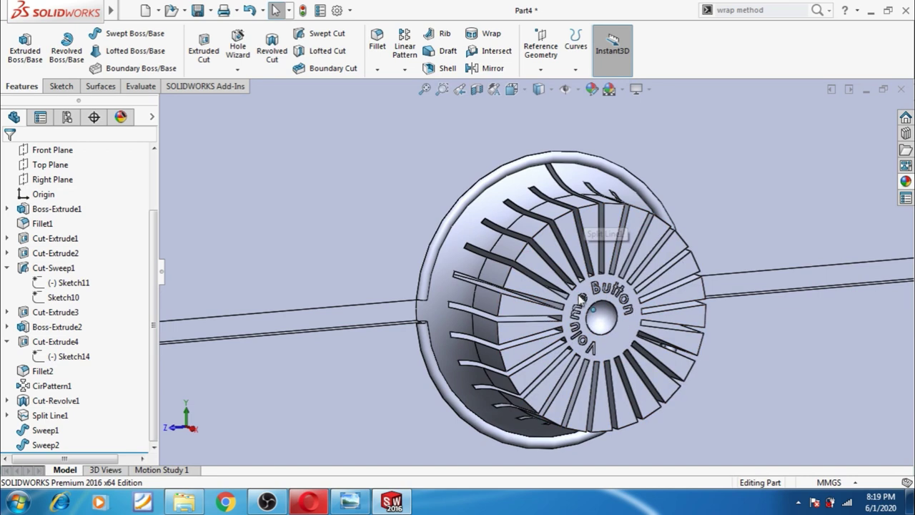
{"action": "scroll", "coordinate": [568, 321], "scroll_direction": "up", "scroll_amount": 3}
{"action": "scroll", "coordinate": [572, 322], "scroll_direction": "up", "scroll_amount": 3}
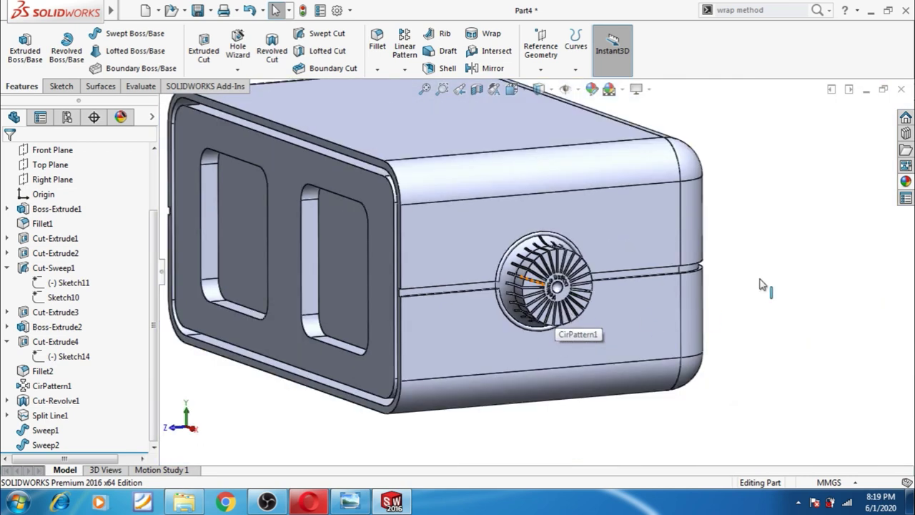
{"action": "middle_click_drag", "start_coordinate": [762, 284], "coordinate": [476, 127]}
{"action": "left_click", "coordinate": [477, 127]}
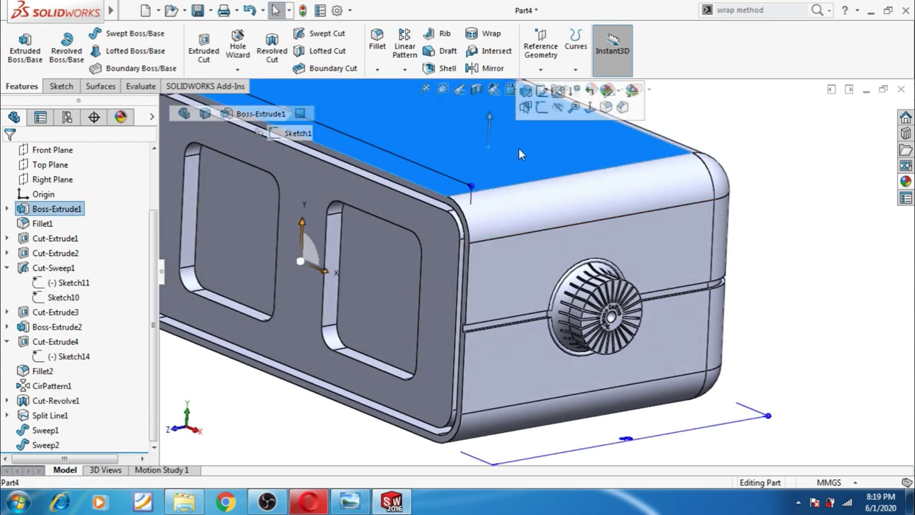
Step: Start a sketch normal to the top face and draw a corner rectangle above the origin
{"action": "left_click", "coordinate": [587, 110]}
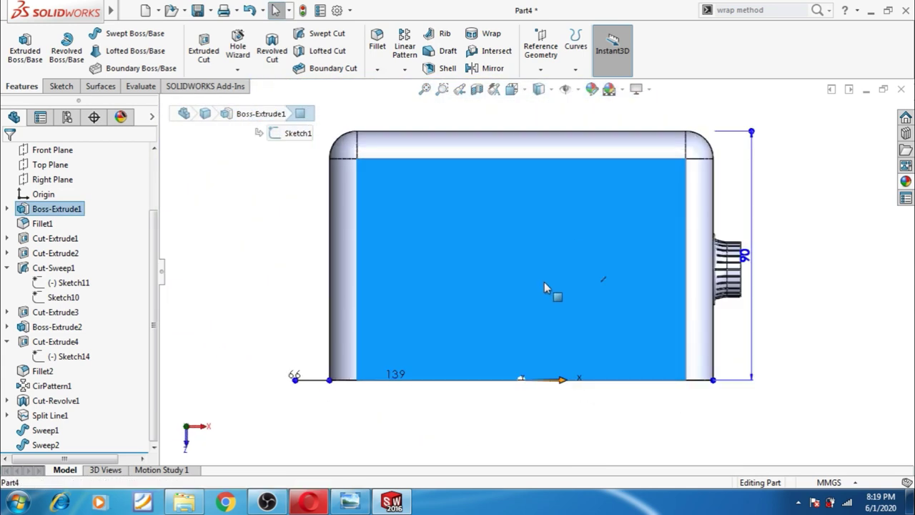
{"action": "left_click", "coordinate": [600, 246]}
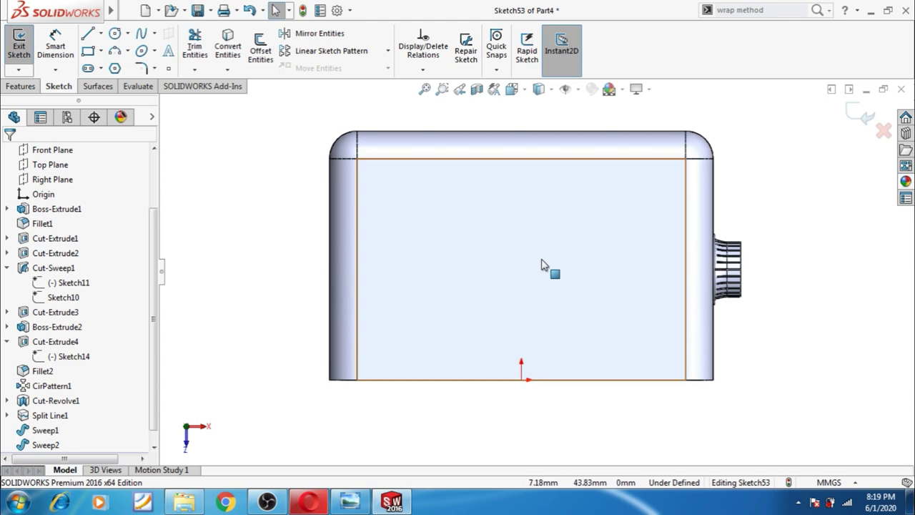
{"action": "left_click", "coordinate": [100, 52]}
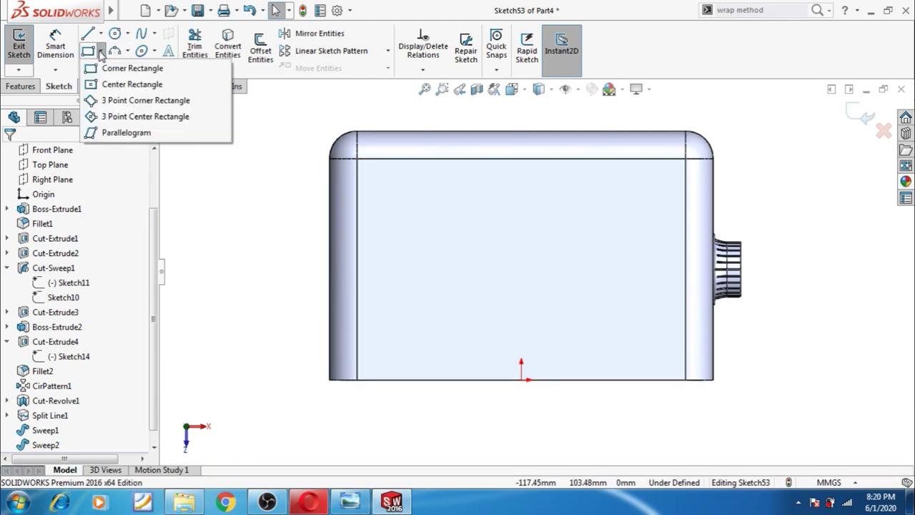
{"action": "left_click", "coordinate": [103, 70]}
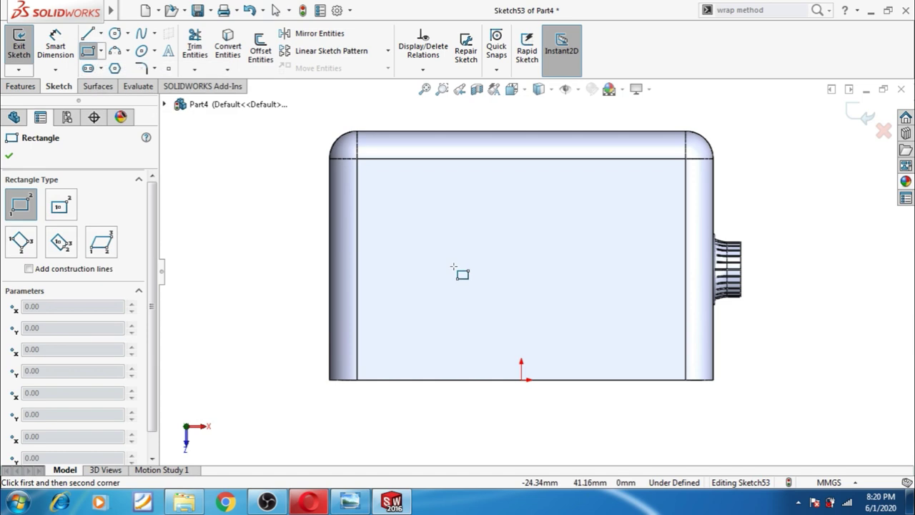
{"action": "left_click", "coordinate": [496, 238]}
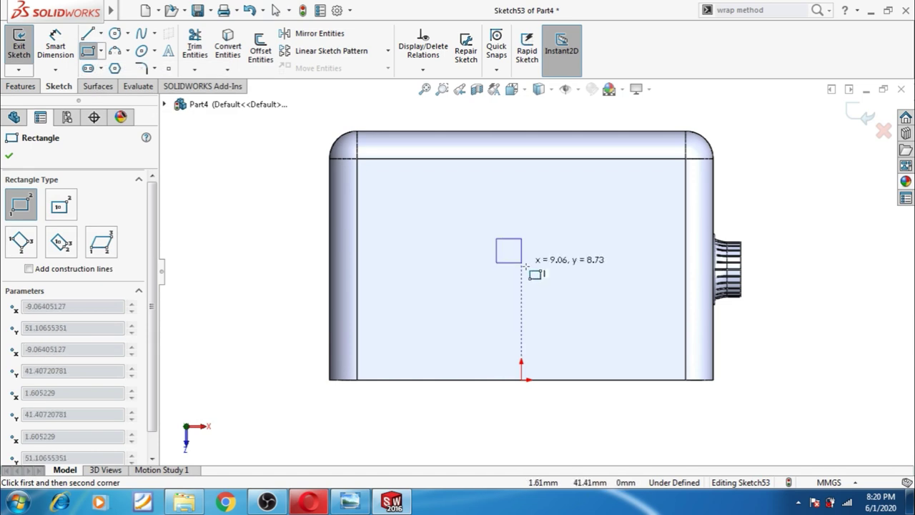
{"action": "left_click", "coordinate": [545, 315]}
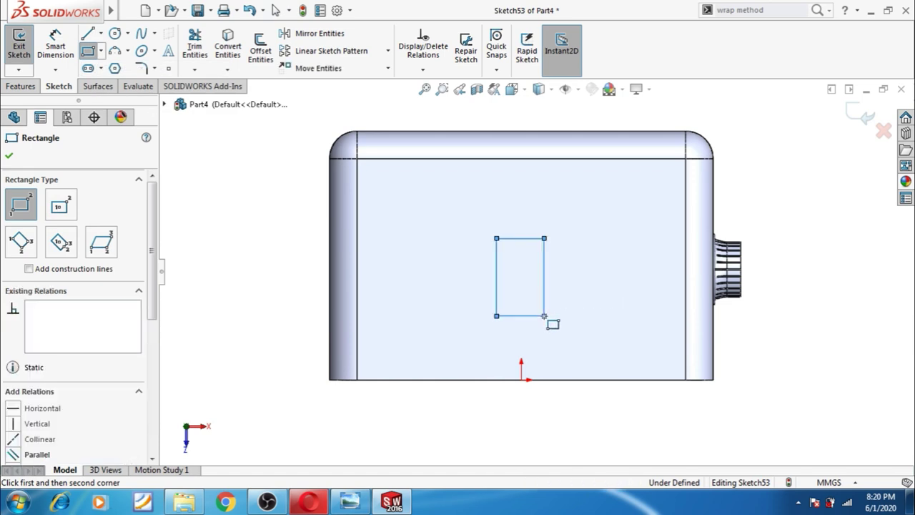
{"action": "key", "text": "Escape"}
Step: Draw a vertical centerline from the origin up through the rectangle
{"action": "left_click", "coordinate": [101, 34]}
{"action": "left_click", "coordinate": [114, 67]}
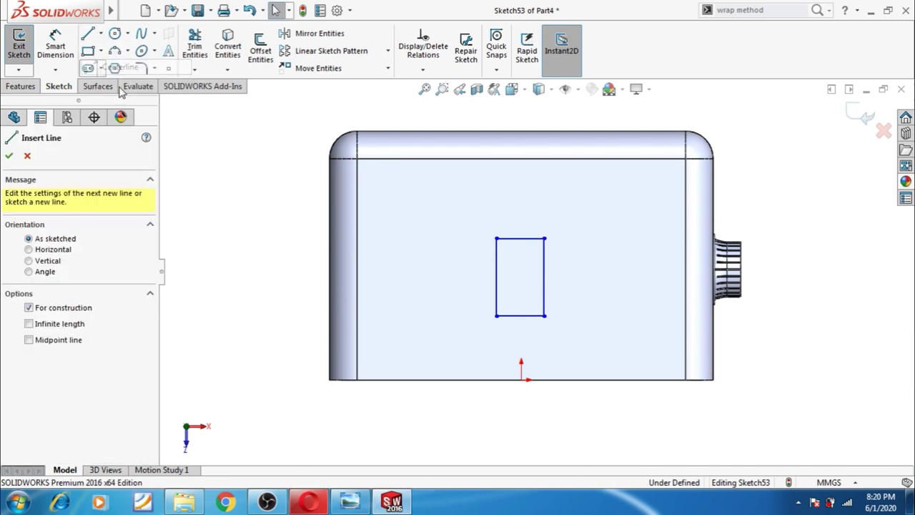
{"action": "left_click", "coordinate": [521, 379]}
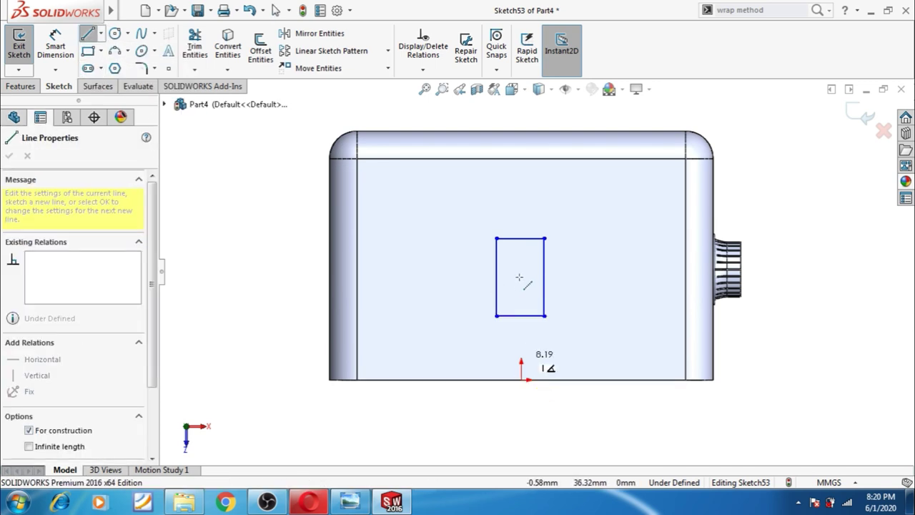
{"action": "left_click", "coordinate": [520, 207]}
{"action": "key", "text": "Escape"}
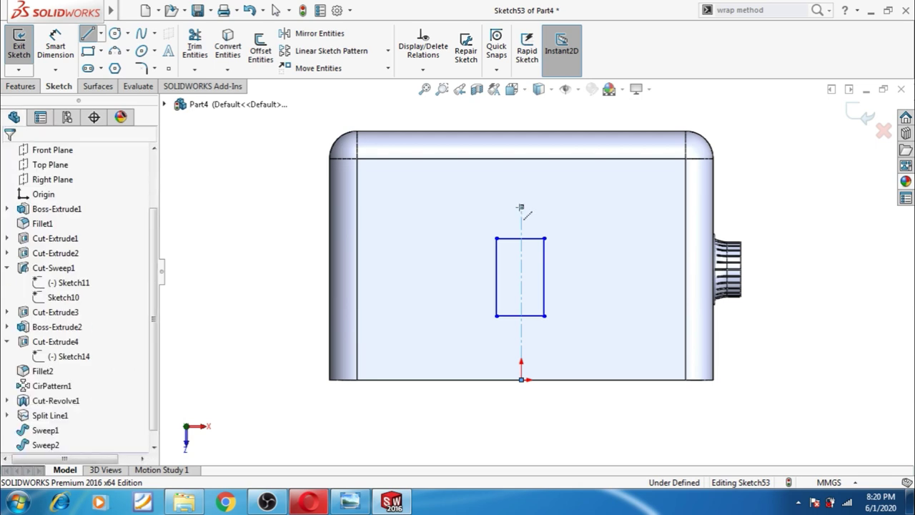
{"action": "left_click", "coordinate": [497, 254]}
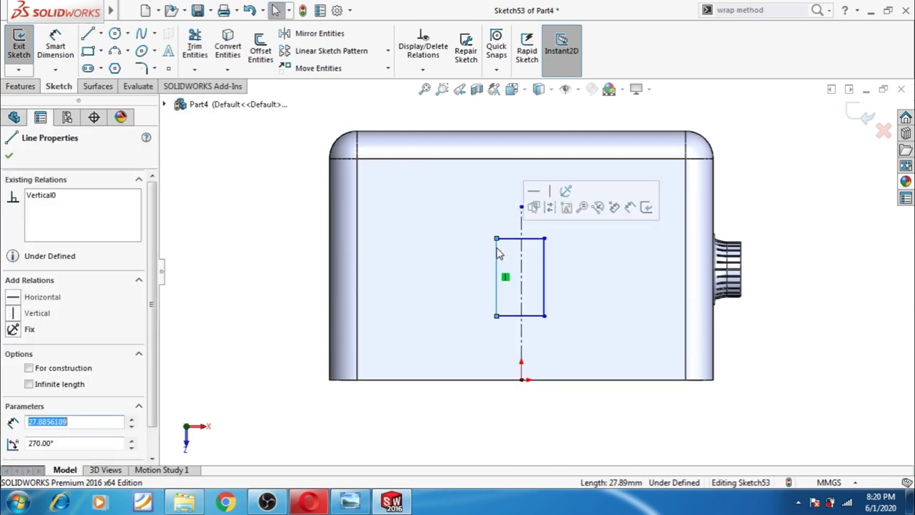
{"action": "left_click", "coordinate": [55, 46]}
Step: Dimension the rectangle 30 tall and 20 wide
{"action": "left_click", "coordinate": [456, 289]}
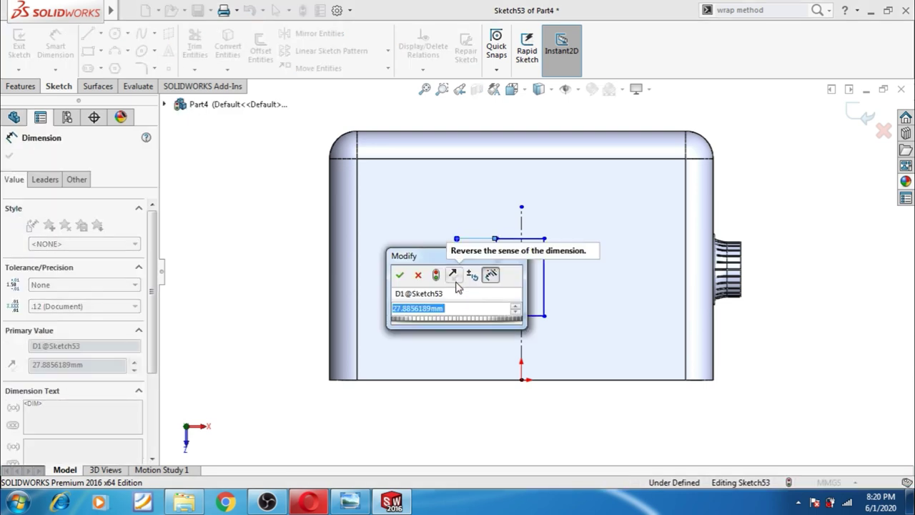
{"action": "type", "text": "30"}
{"action": "left_click", "coordinate": [399, 275]}
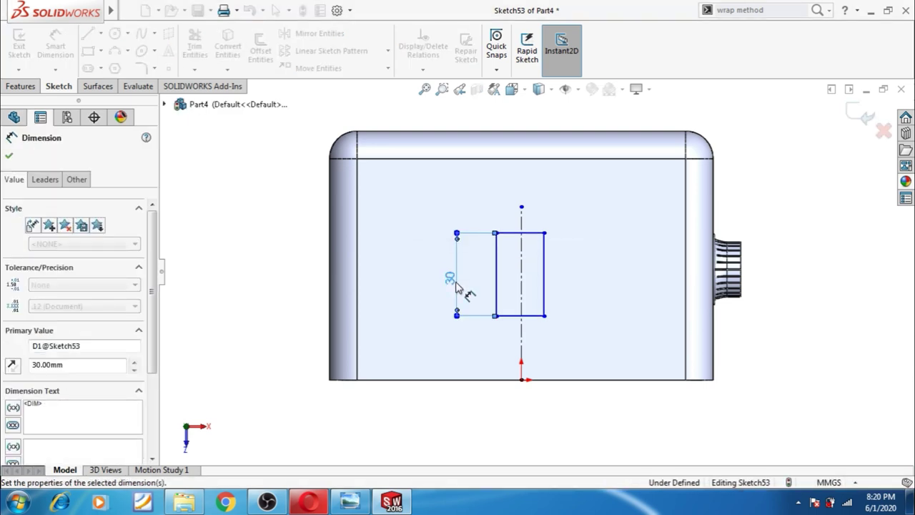
{"action": "left_click", "coordinate": [517, 234]}
{"action": "left_click", "coordinate": [510, 207]}
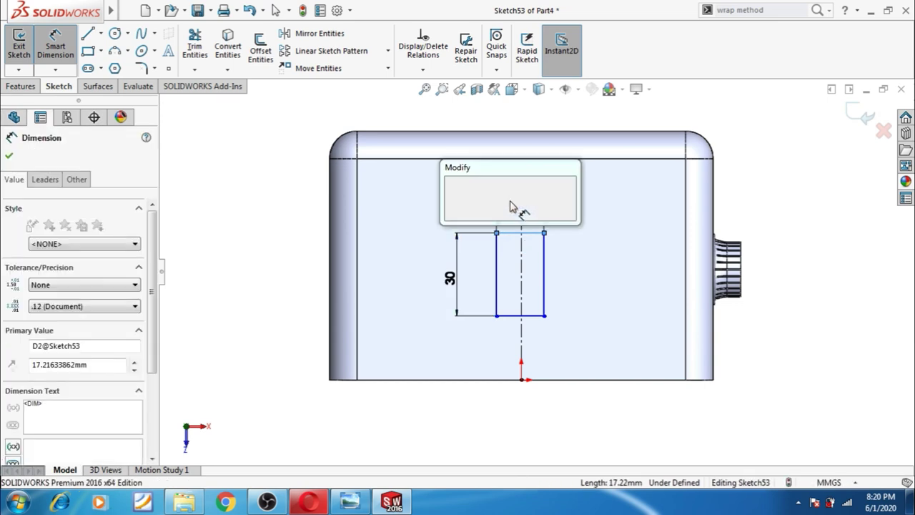
{"action": "type", "text": "20"}
{"action": "key", "text": "Return"}
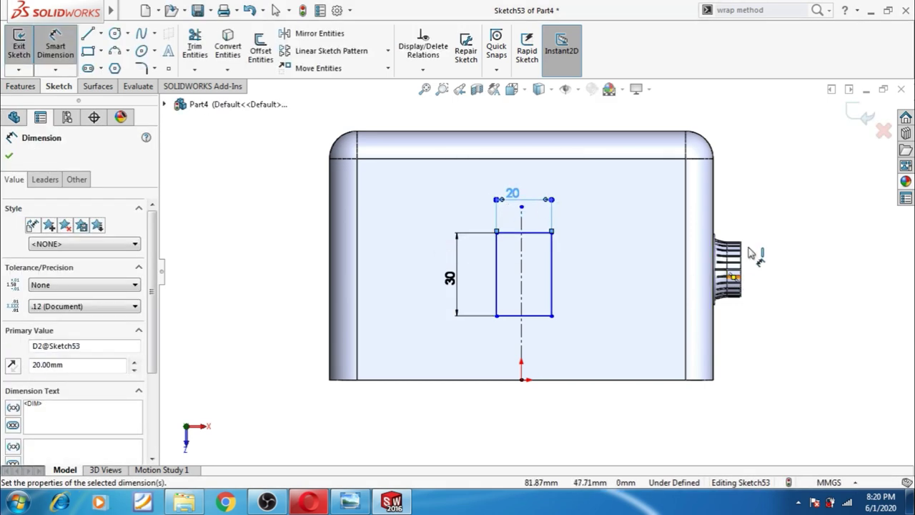
Step: Make the rectangle's left and right sides symmetric about the centerline
{"action": "right_click", "coordinate": [762, 190]}
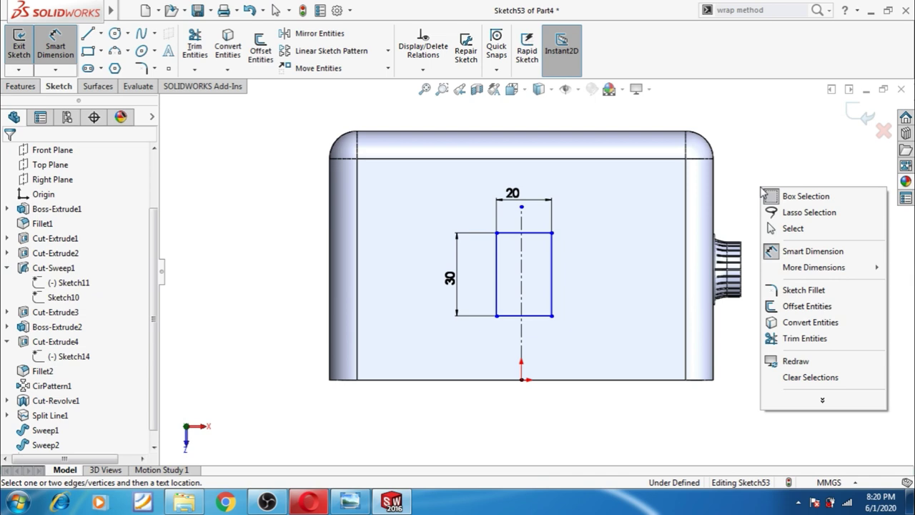
{"action": "left_click", "coordinate": [786, 228]}
{"action": "left_click", "coordinate": [496, 261]}
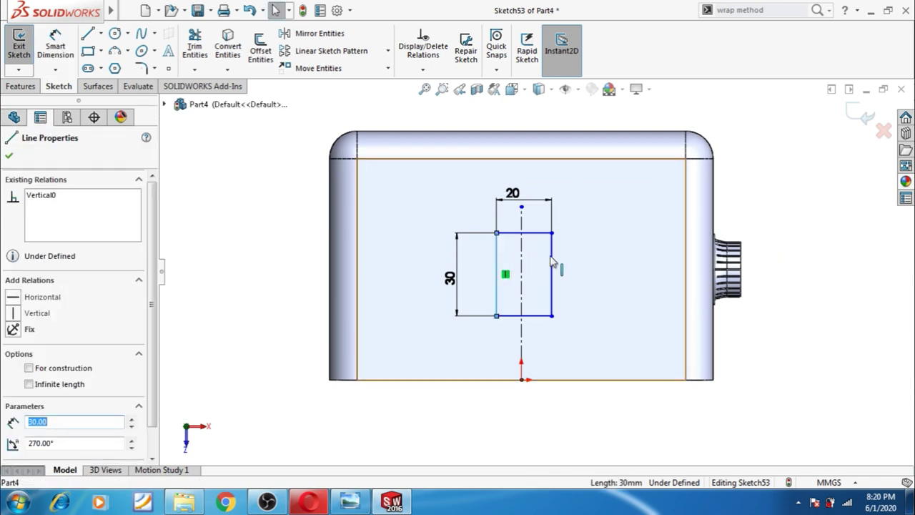
{"action": "left_click", "coordinate": [551, 261], "text": "ctrl"}
{"action": "left_click", "coordinate": [521, 263], "text": "ctrl"}
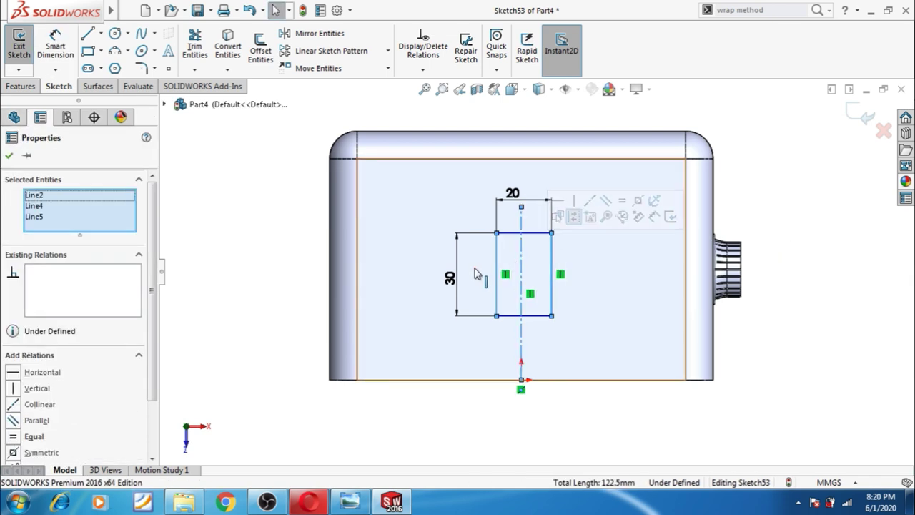
{"action": "scroll", "coordinate": [130, 417], "scroll_direction": "down", "scroll_amount": 3}
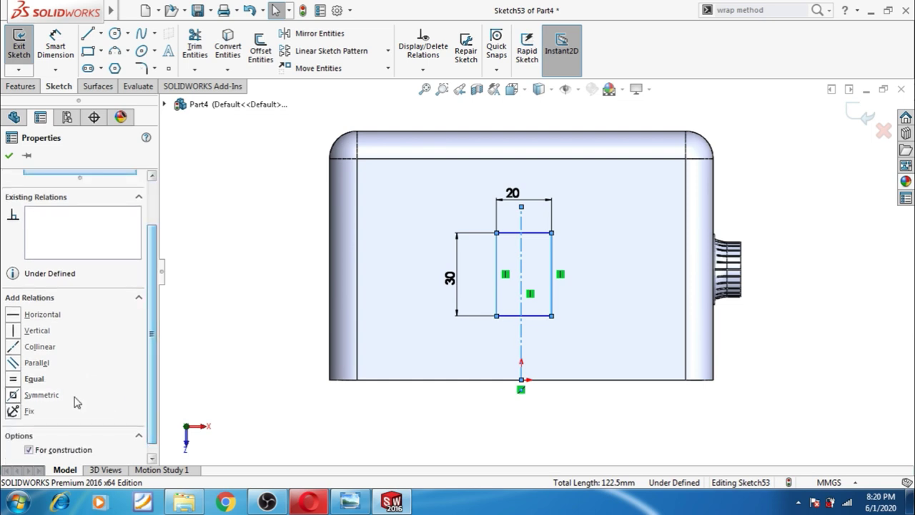
{"action": "left_click", "coordinate": [14, 394]}
{"action": "left_click", "coordinate": [762, 360]}
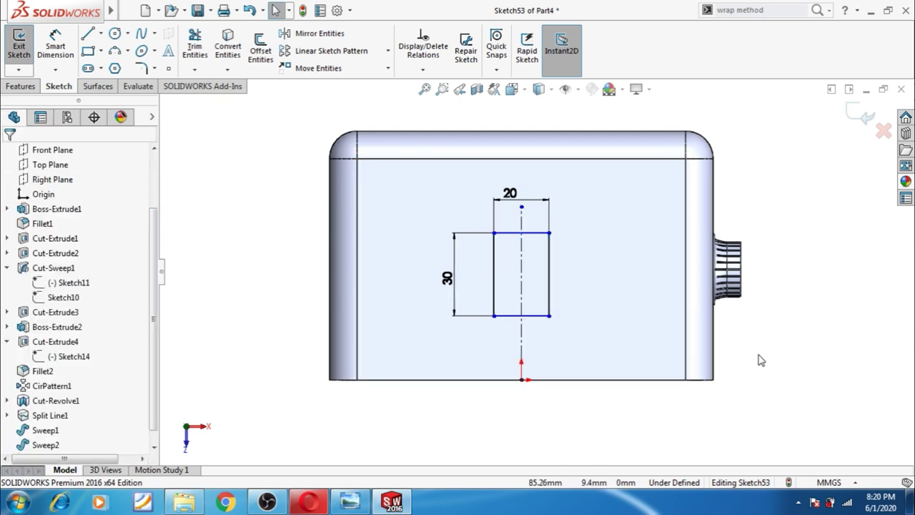
Step: Dimension the rectangle's bottom edge 25 from the origin
{"action": "key", "text": "d"}
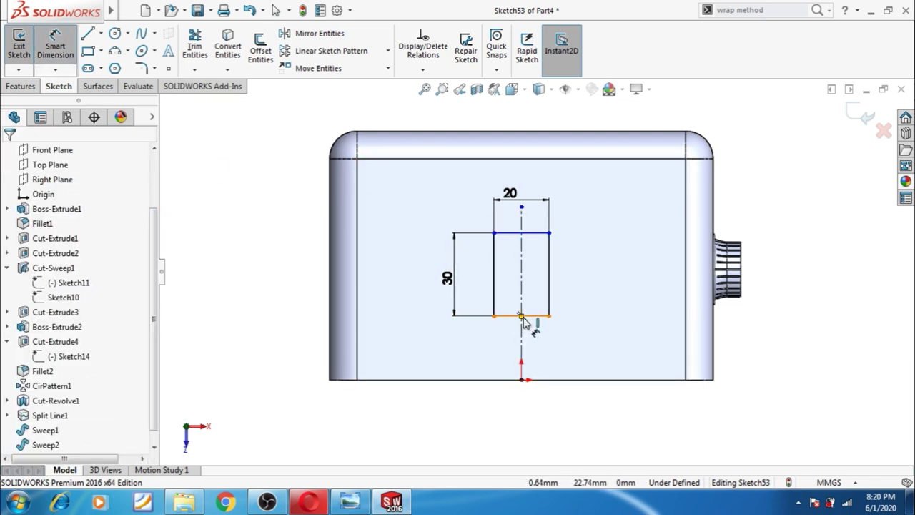
{"action": "left_click", "coordinate": [521, 316]}
{"action": "left_click", "coordinate": [521, 379]}
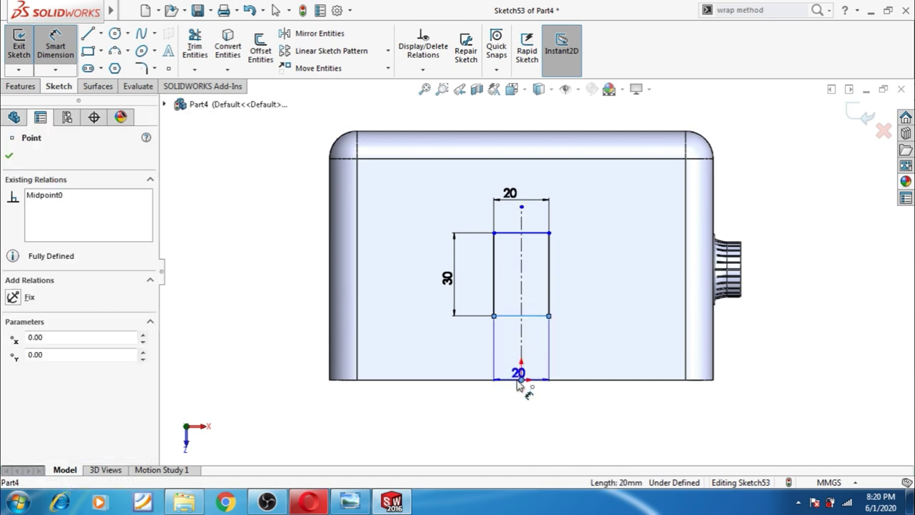
{"action": "left_click", "coordinate": [497, 373]}
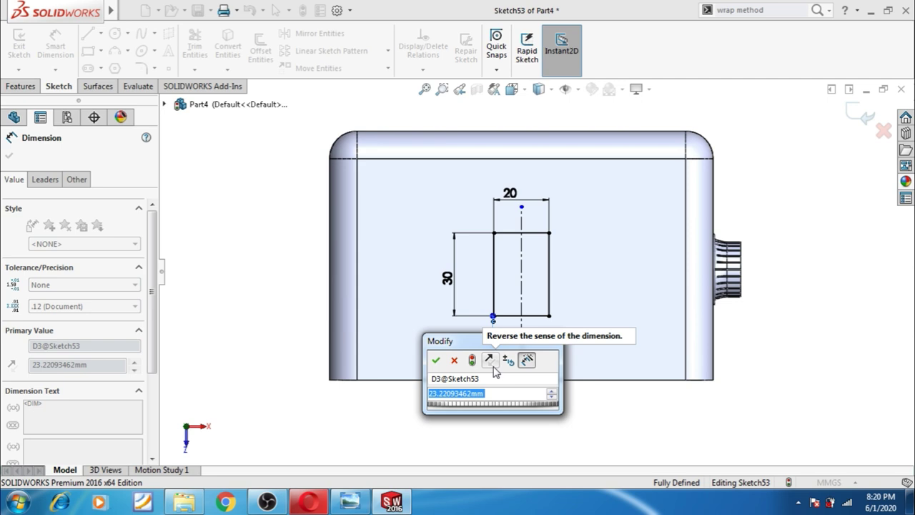
{"action": "type", "text": "25"}
{"action": "key", "text": "Return"}
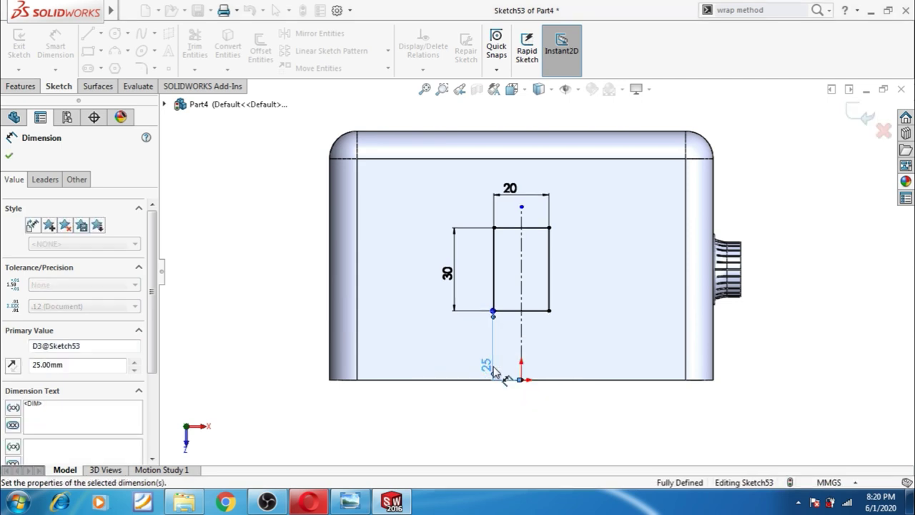
{"action": "left_click", "coordinate": [730, 375]}
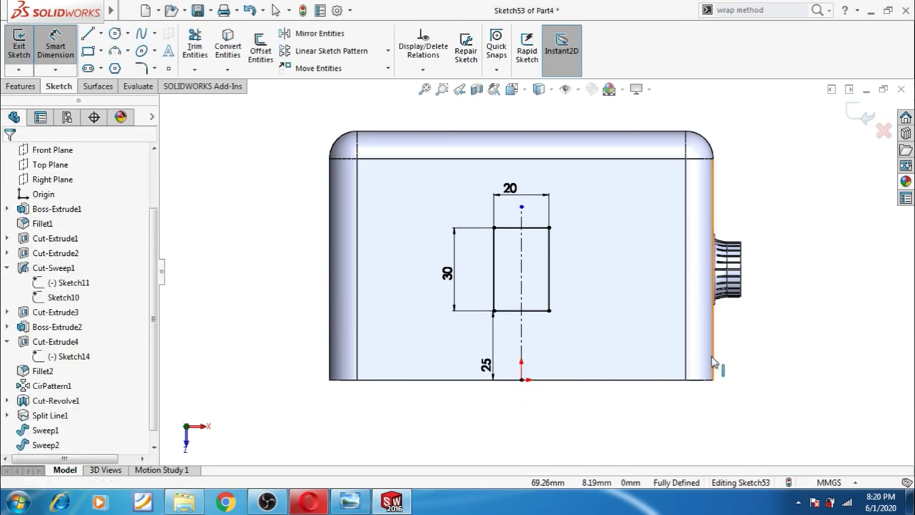
{"action": "key", "text": "Escape"}
{"action": "left_click", "coordinate": [20, 86]}
Step: Extrude-cut the Sketch53 rectangle Blind to a depth of 1 mm
{"action": "left_click", "coordinate": [203, 45]}
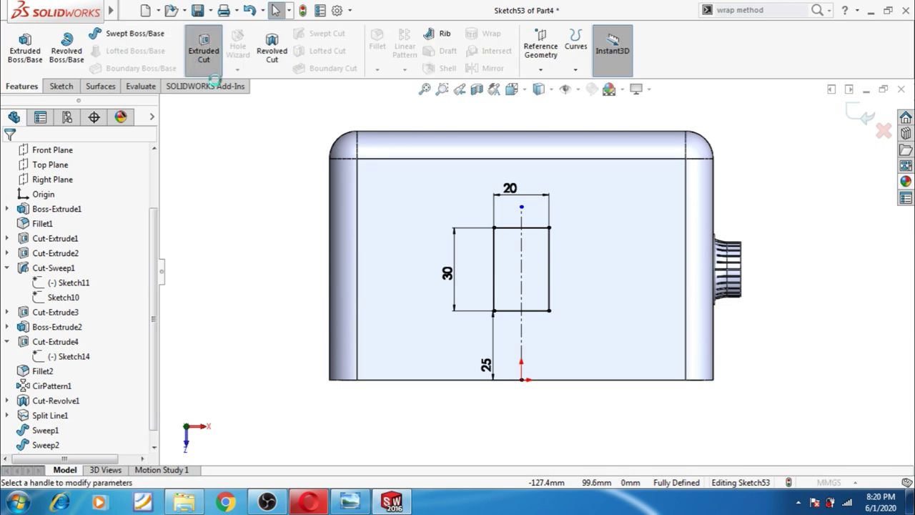
{"action": "middle_click_drag", "start_coordinate": [271, 239], "coordinate": [182, 253]}
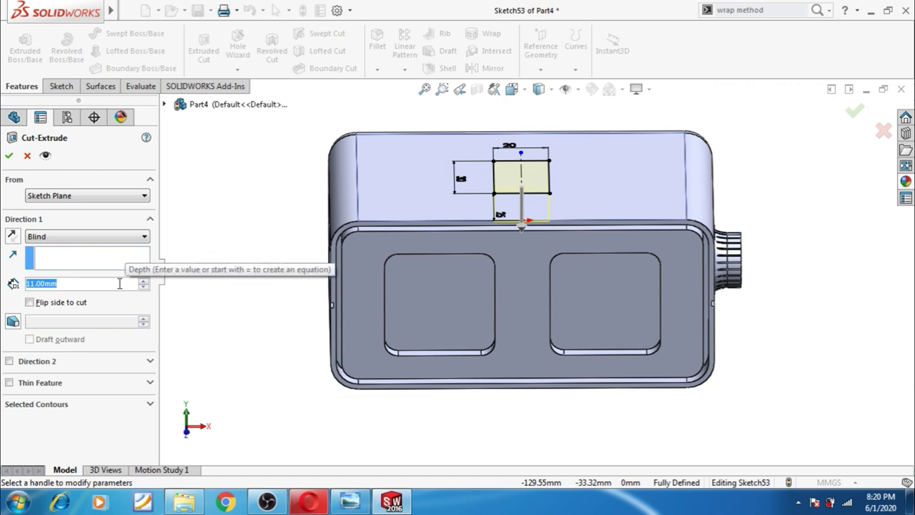
{"action": "type", "text": "5"}
{"action": "key", "text": "Return"}
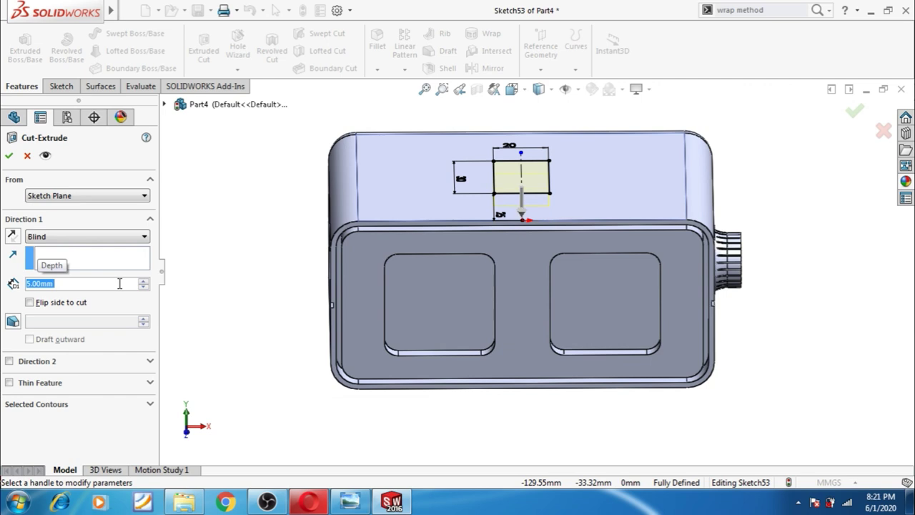
{"action": "middle_click_drag", "start_coordinate": [219, 316], "coordinate": [232, 284]}
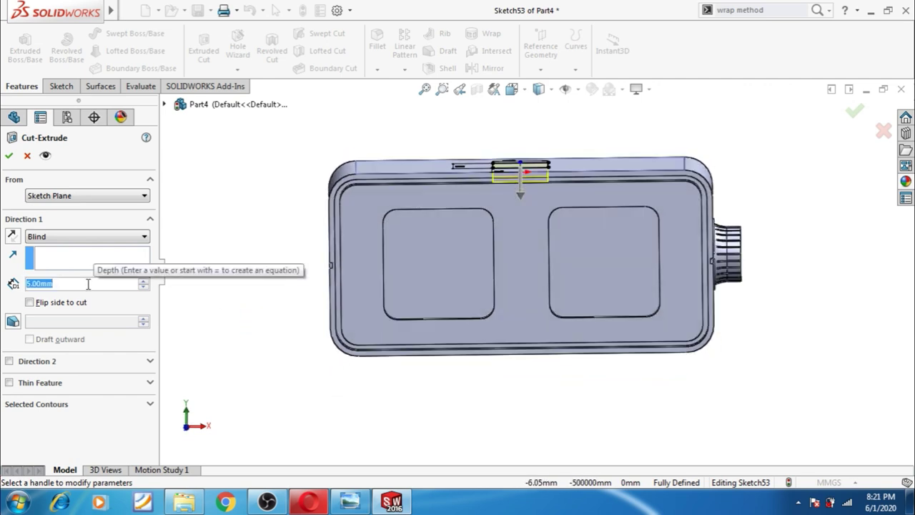
{"action": "type", "text": "1"}
{"action": "key", "text": "Return"}
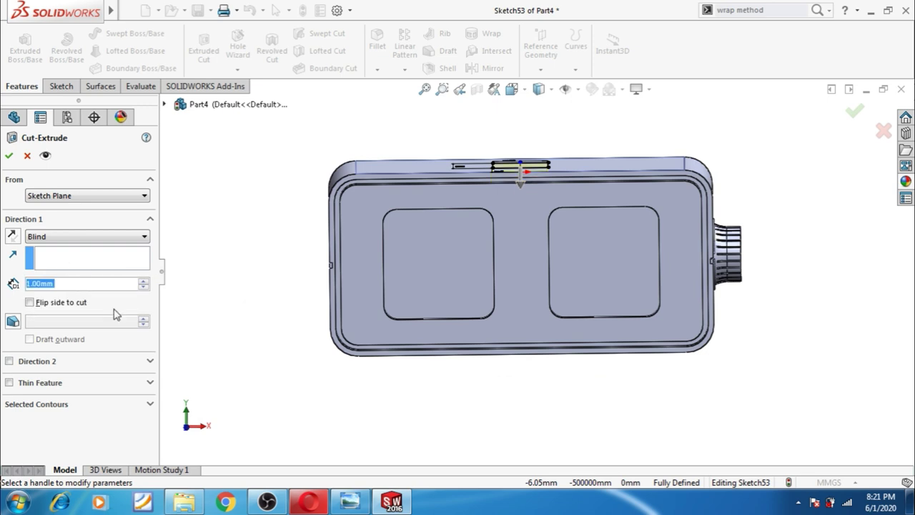
{"action": "middle_click_drag", "start_coordinate": [252, 337], "coordinate": [251, 328]}
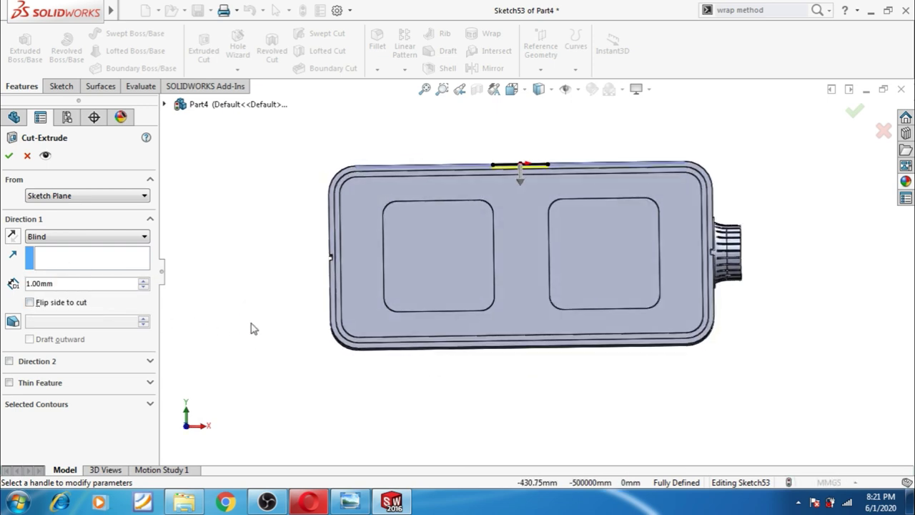
{"action": "left_click", "coordinate": [8, 155]}
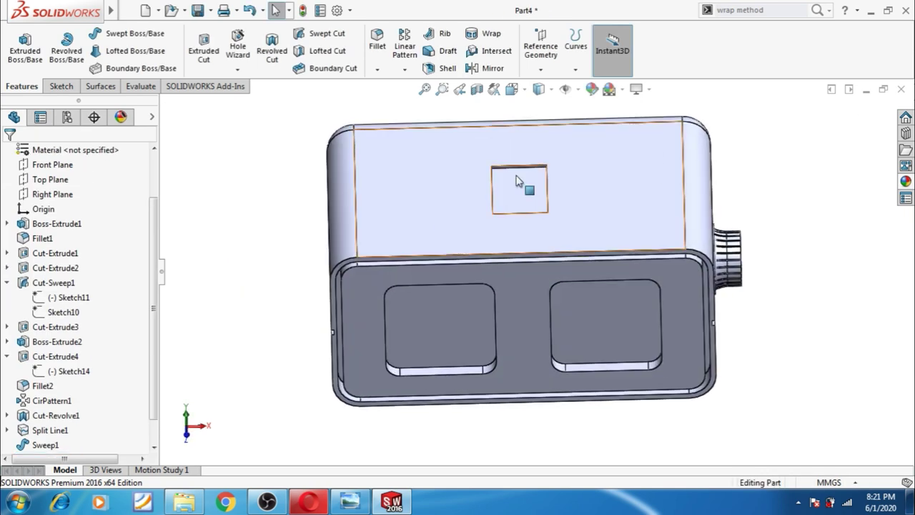
Step: Start a new sketch on the recess floor, viewed normal to the face
{"action": "left_click", "coordinate": [534, 204]}
{"action": "left_click", "coordinate": [631, 159]}
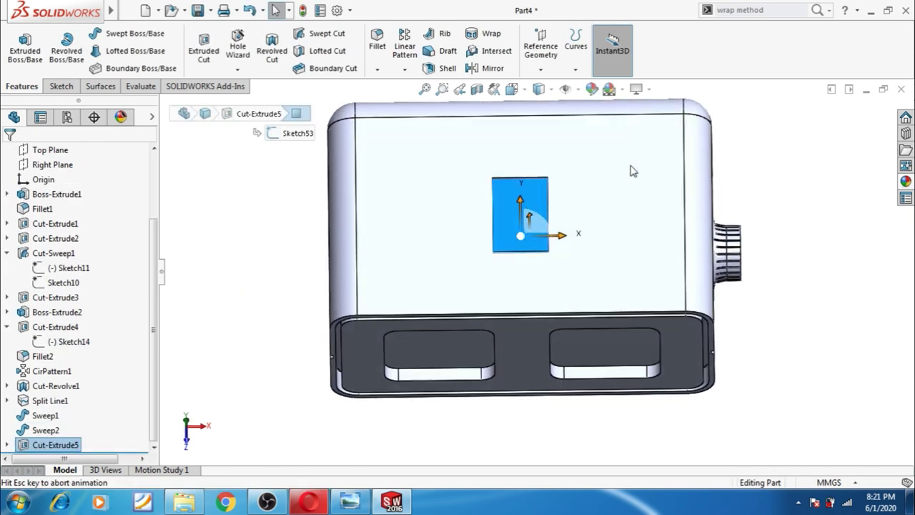
{"action": "left_click", "coordinate": [536, 278]}
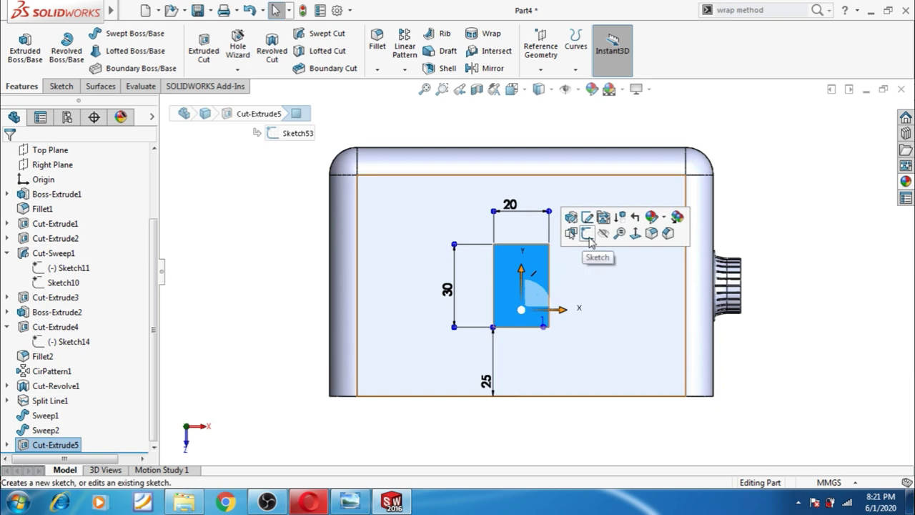
{"action": "left_click", "coordinate": [586, 233]}
Step: Offset the recess floor outline 2 mm inward
{"action": "scroll", "coordinate": [607, 331], "scroll_direction": "down", "scroll_amount": 4}
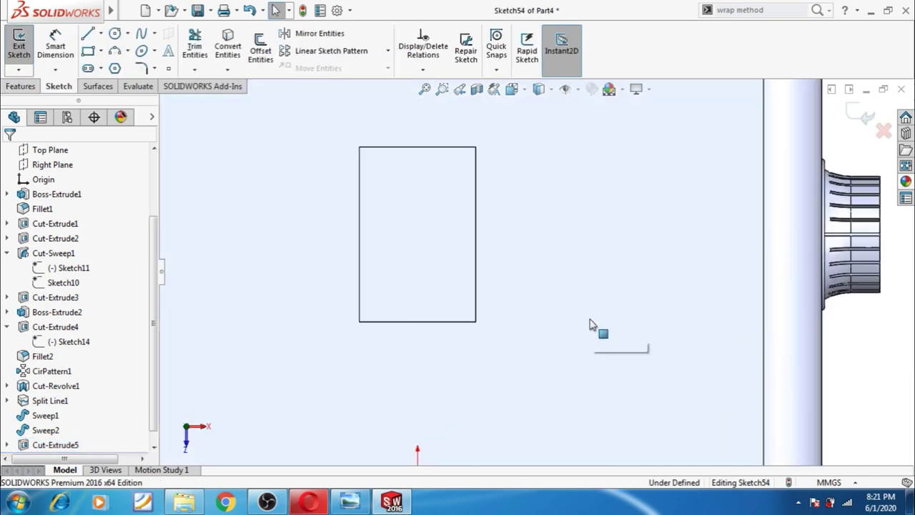
{"action": "left_click", "coordinate": [437, 275]}
{"action": "left_click", "coordinate": [256, 65]}
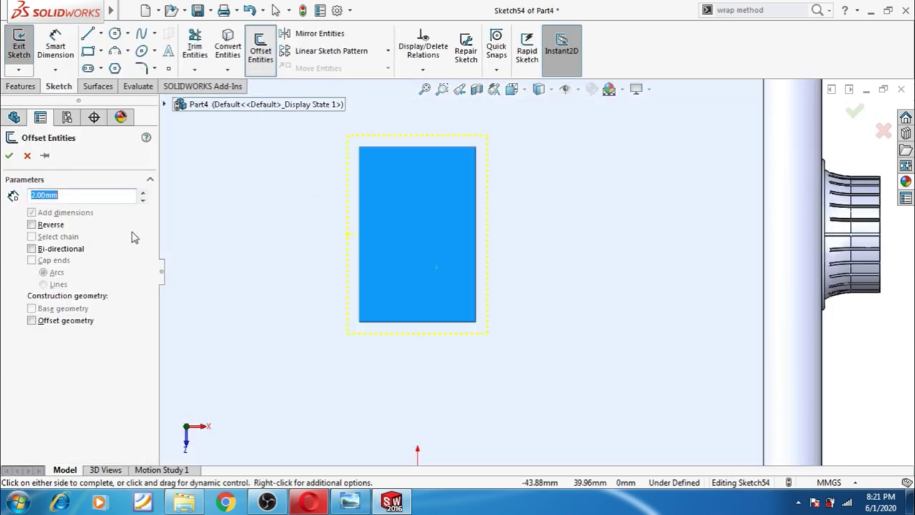
{"action": "left_click", "coordinate": [32, 224]}
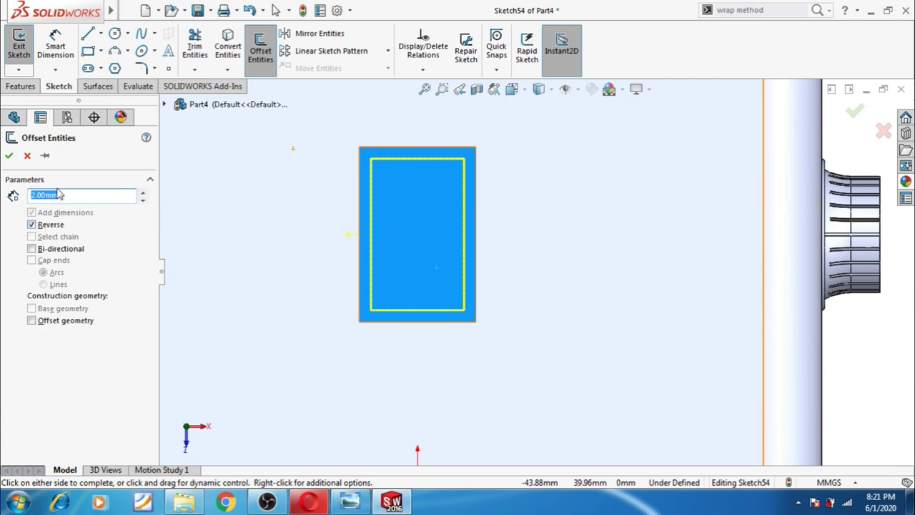
{"action": "left_click", "coordinate": [9, 156]}
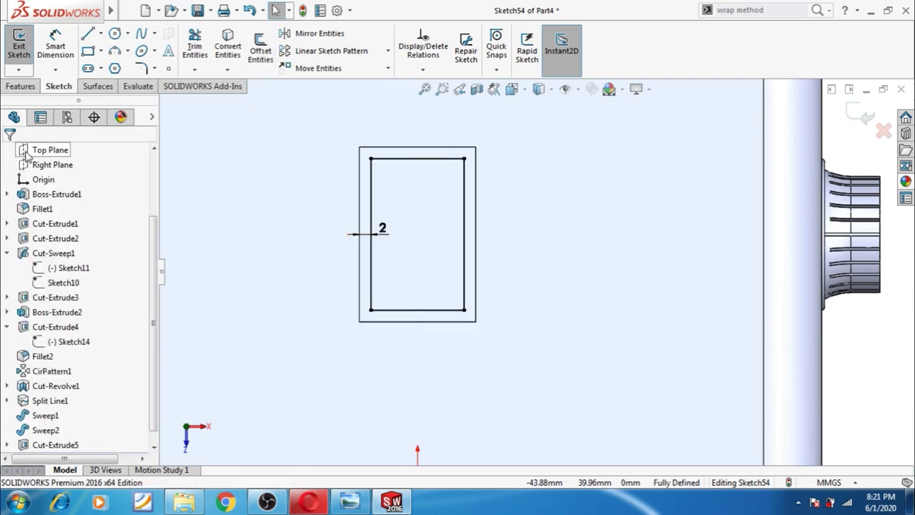
Step: Round all four corners of the inner rectangle with 5 mm sketch fillets
{"action": "left_click", "coordinate": [143, 69]}
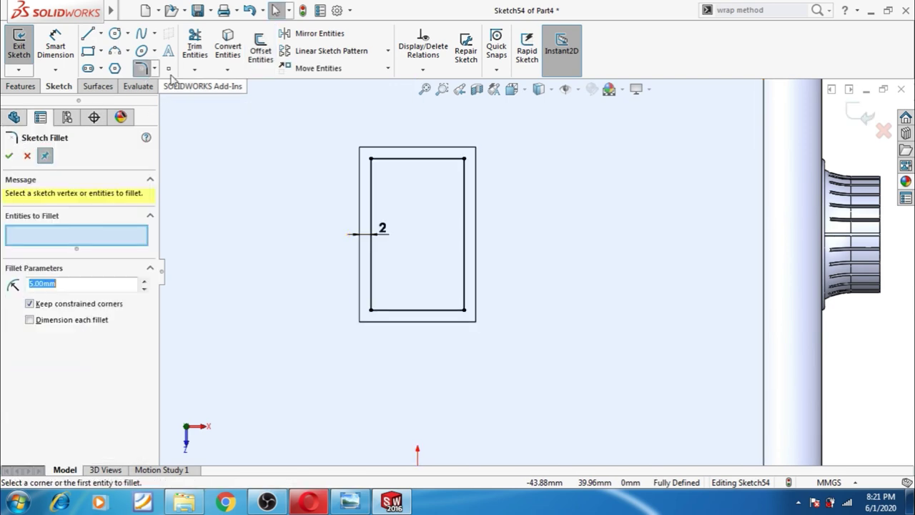
{"action": "left_click", "coordinate": [371, 162]}
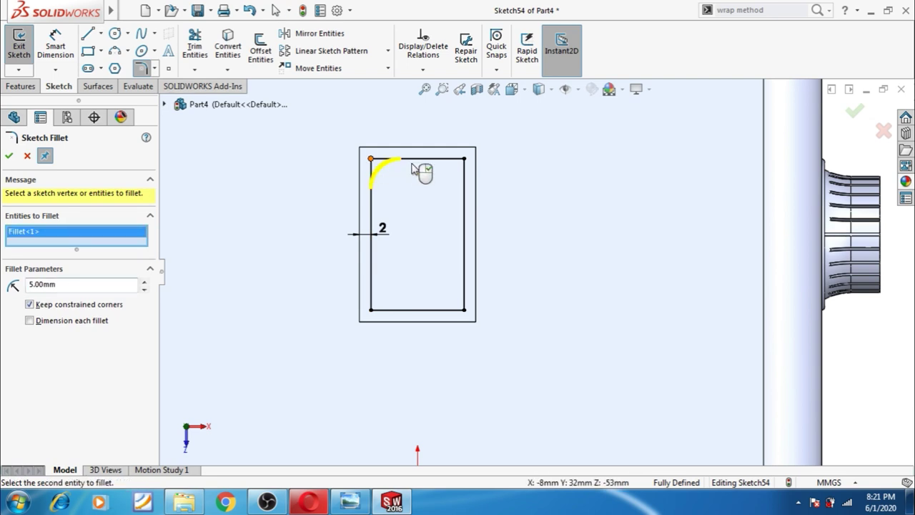
{"action": "left_click", "coordinate": [466, 166]}
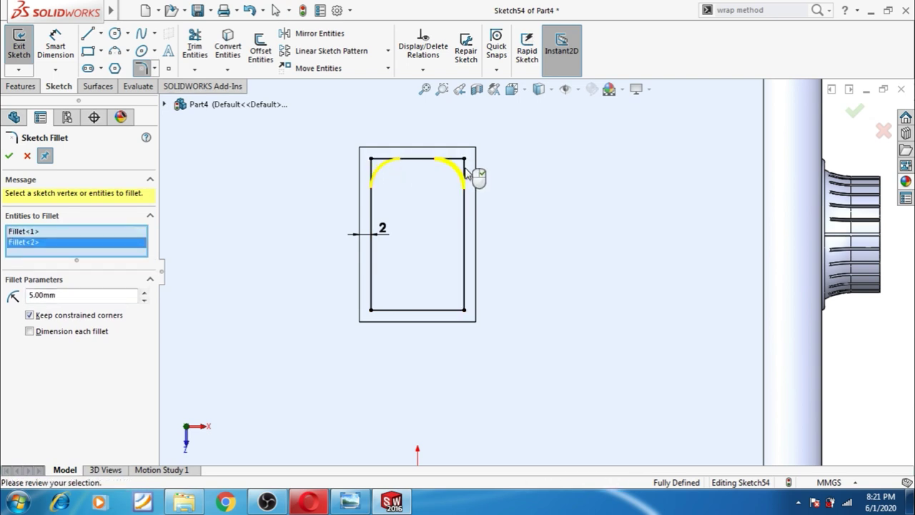
{"action": "left_click", "coordinate": [463, 314]}
{"action": "left_click", "coordinate": [372, 313]}
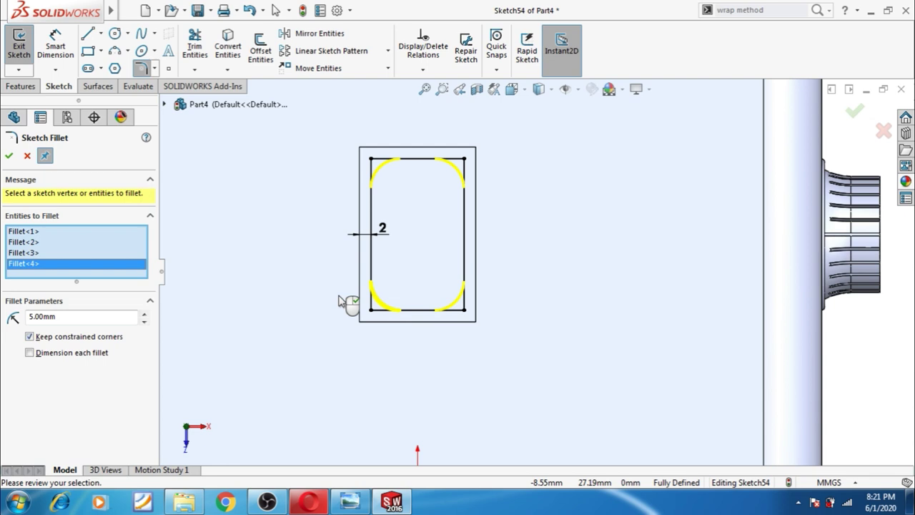
{"action": "left_click", "coordinate": [8, 156]}
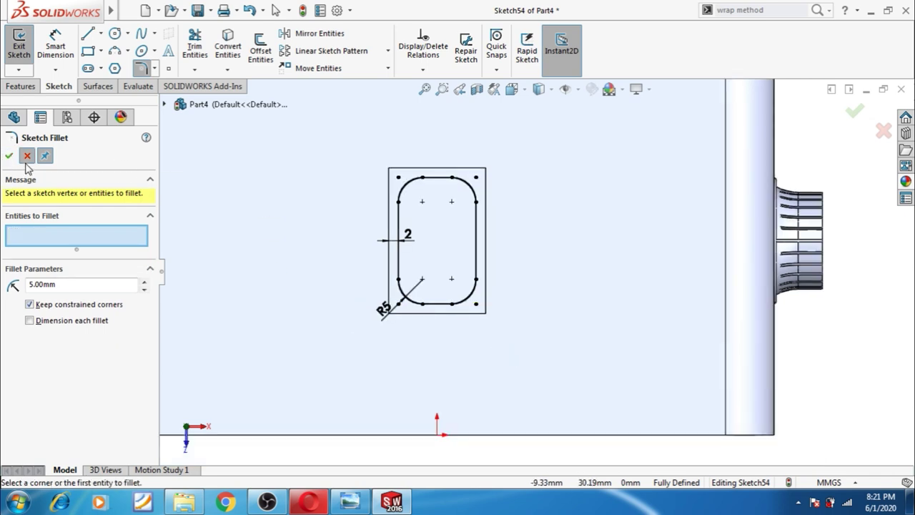
Step: Extrude the rounded-rectangle sketch as a 4 mm blind boss, correcting an initial 5 mm depth
{"action": "key", "text": "Escape"}
{"action": "left_click", "coordinate": [21, 87]}
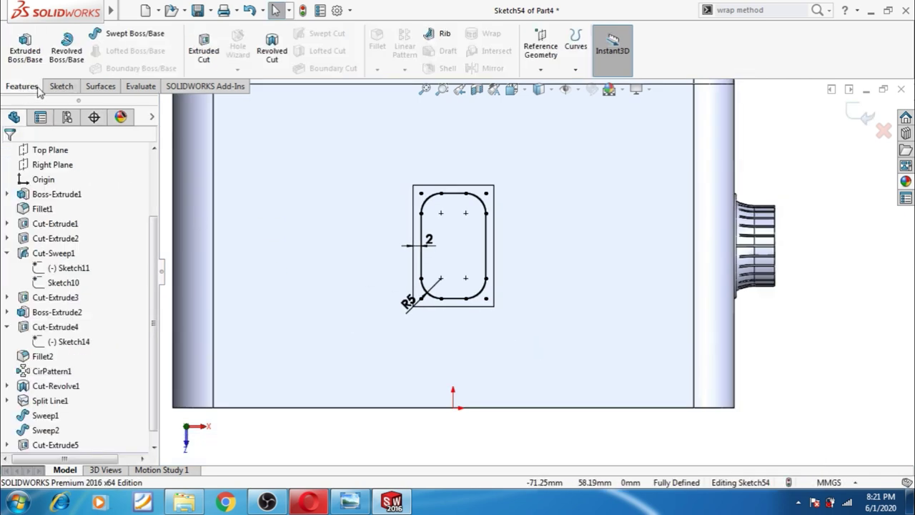
{"action": "left_click", "coordinate": [25, 48]}
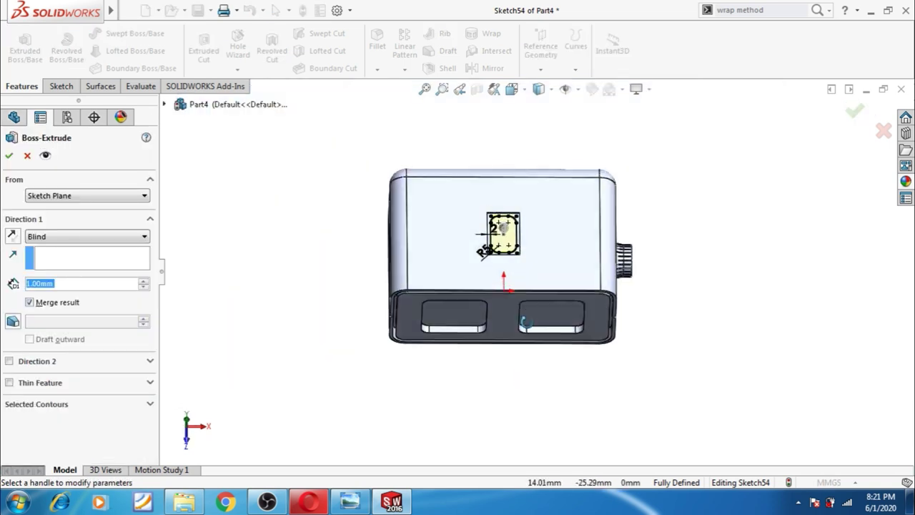
{"action": "scroll", "coordinate": [513, 216], "scroll_direction": "down", "scroll_amount": 2}
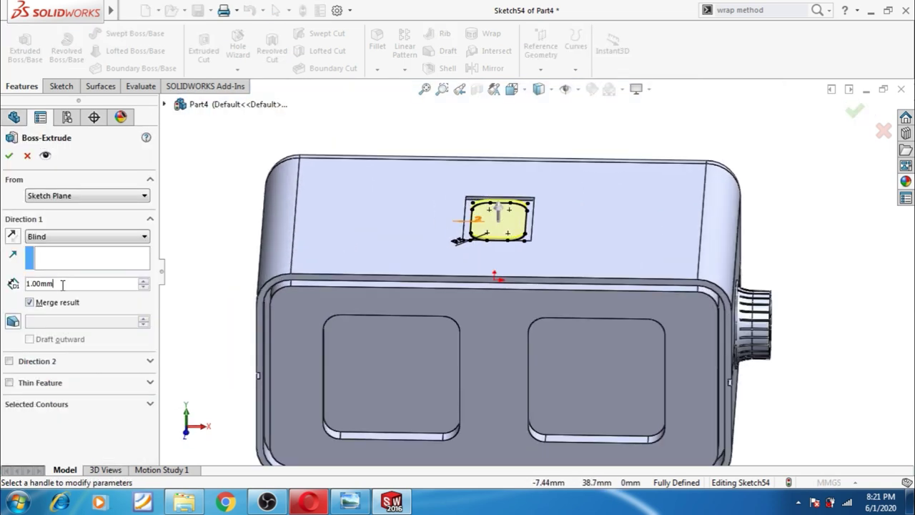
{"action": "type", "text": "5"}
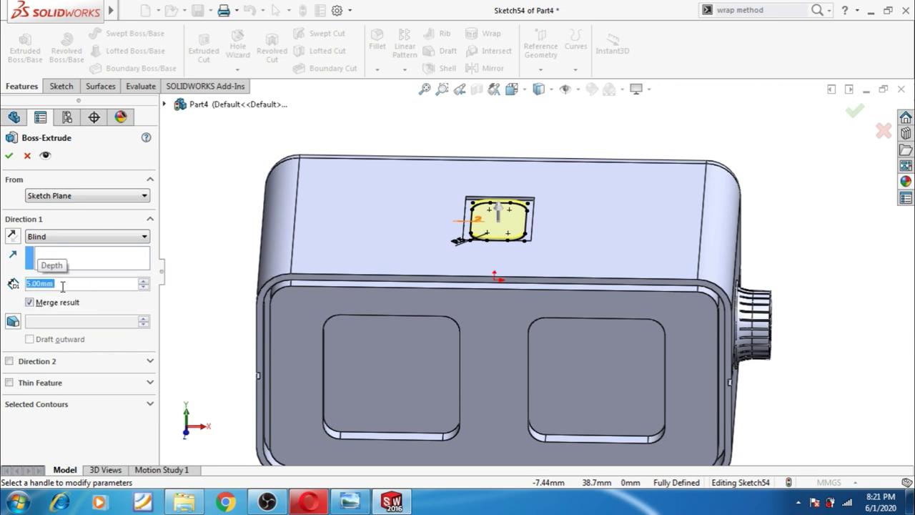
{"action": "key", "text": "Return"}
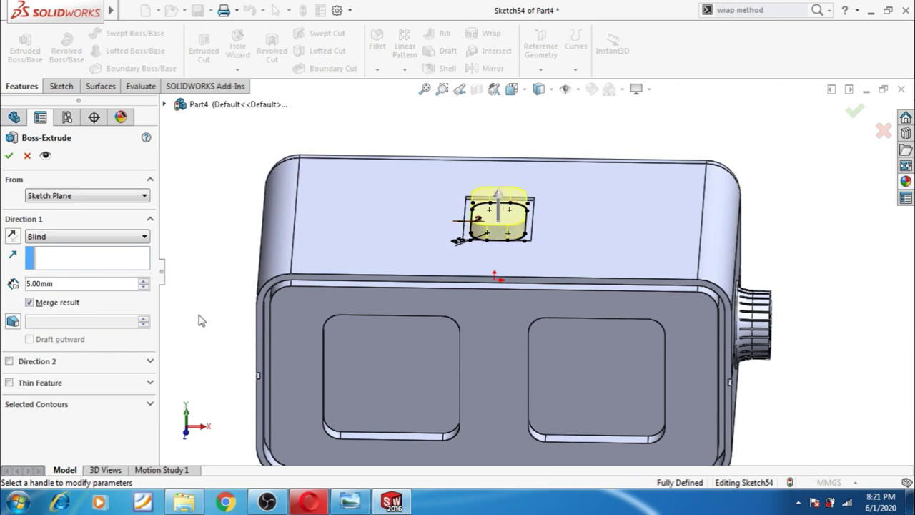
{"action": "middle_click_drag", "start_coordinate": [200, 319], "coordinate": [201, 293]}
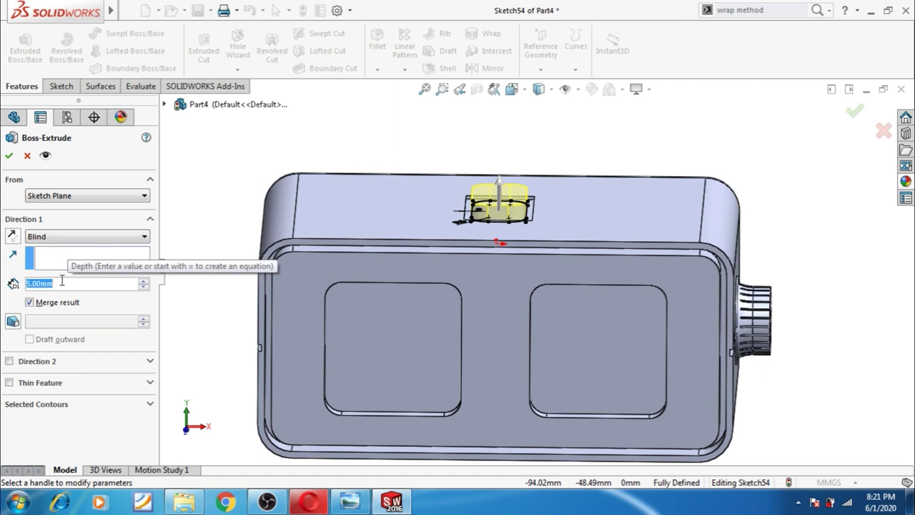
{"action": "type", "text": "4"}
{"action": "key", "text": "Return"}
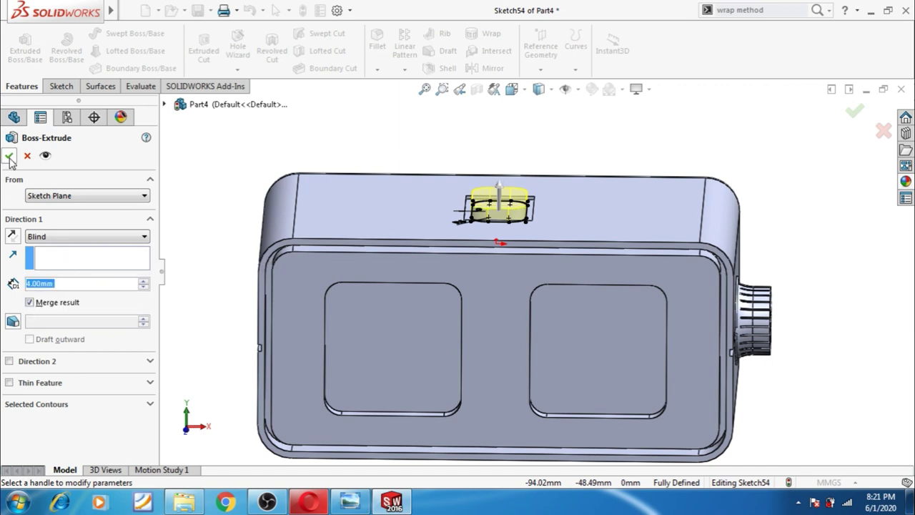
{"action": "left_click", "coordinate": [9, 157]}
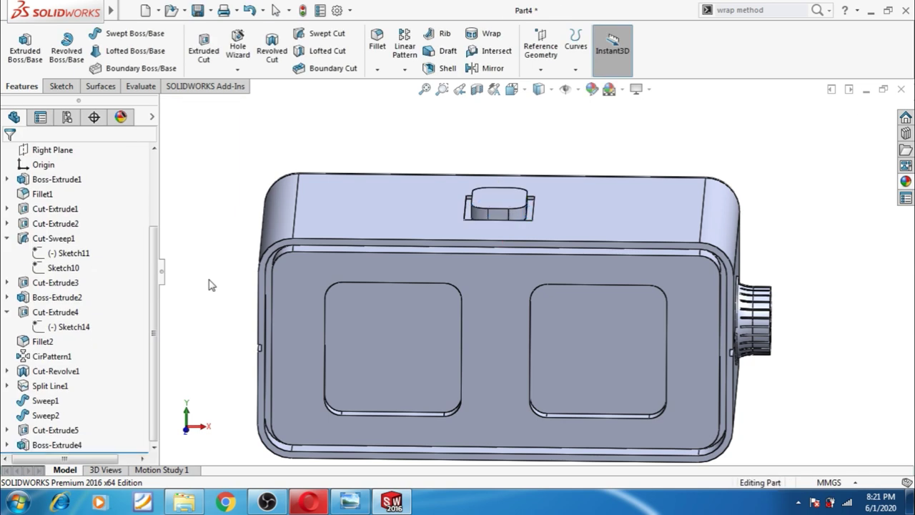
Step: Orbit around the new tab and start a sketch on its side face, viewed straight on
{"action": "key", "text": "ctrl+7"}
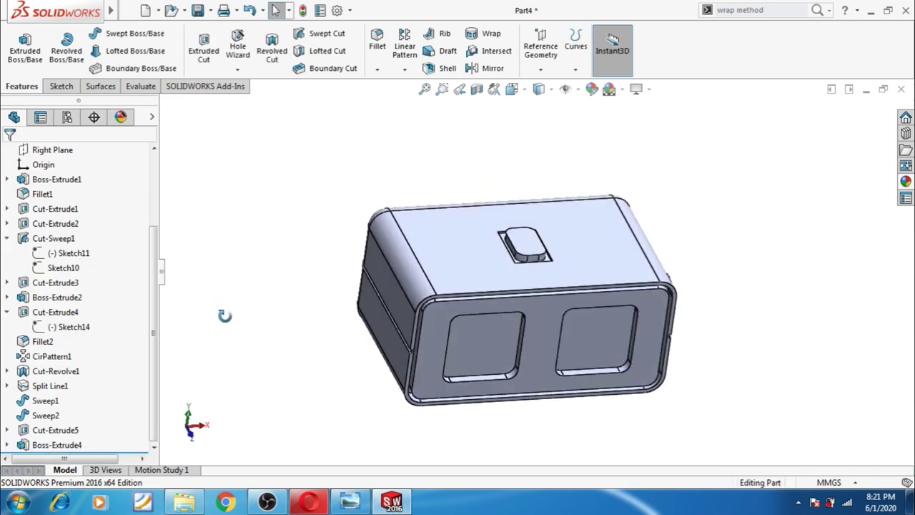
{"action": "middle_click_drag", "start_coordinate": [224, 315], "coordinate": [167, 333]}
{"action": "scroll", "coordinate": [538, 270], "scroll_direction": "down", "scroll_amount": 5}
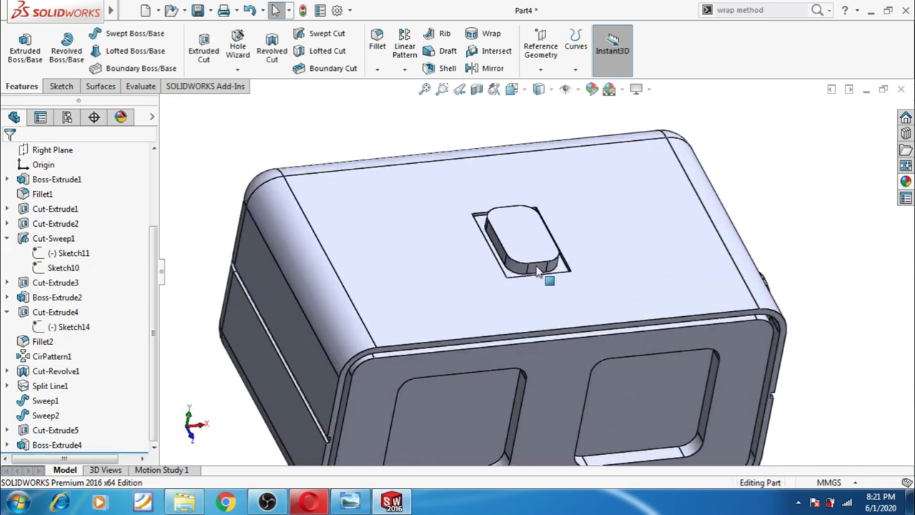
{"action": "scroll", "coordinate": [538, 270], "scroll_direction": "down", "scroll_amount": 3}
{"action": "left_click", "coordinate": [523, 268]}
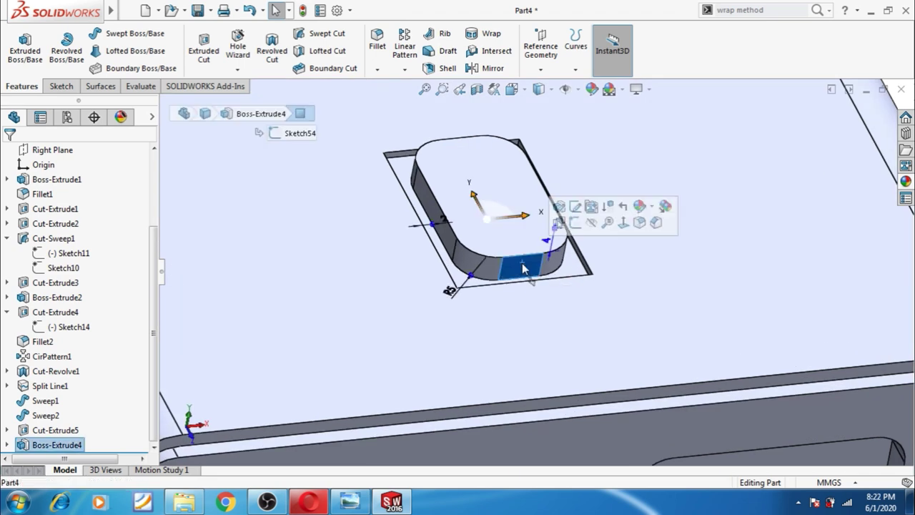
{"action": "left_click", "coordinate": [633, 220]}
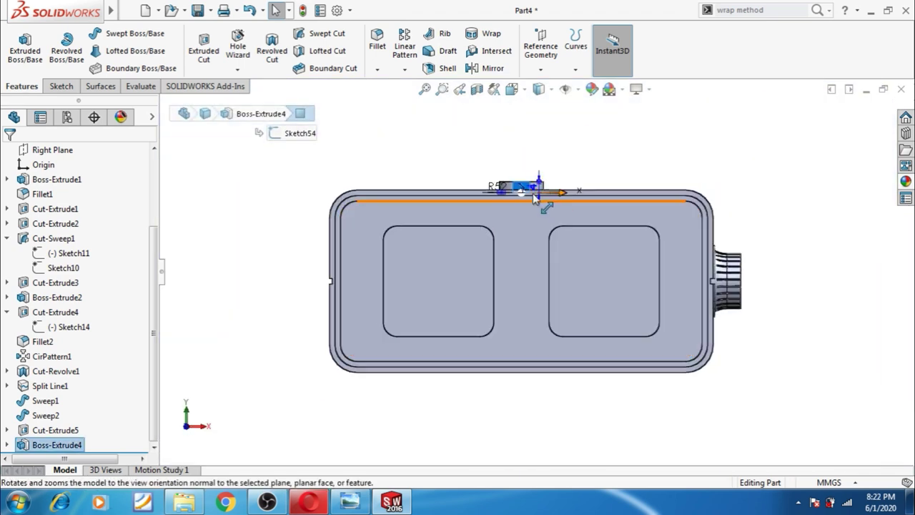
{"action": "scroll", "coordinate": [534, 196], "scroll_direction": "down", "scroll_amount": 3}
{"action": "scroll", "coordinate": [529, 215], "scroll_direction": "down", "scroll_amount": 4}
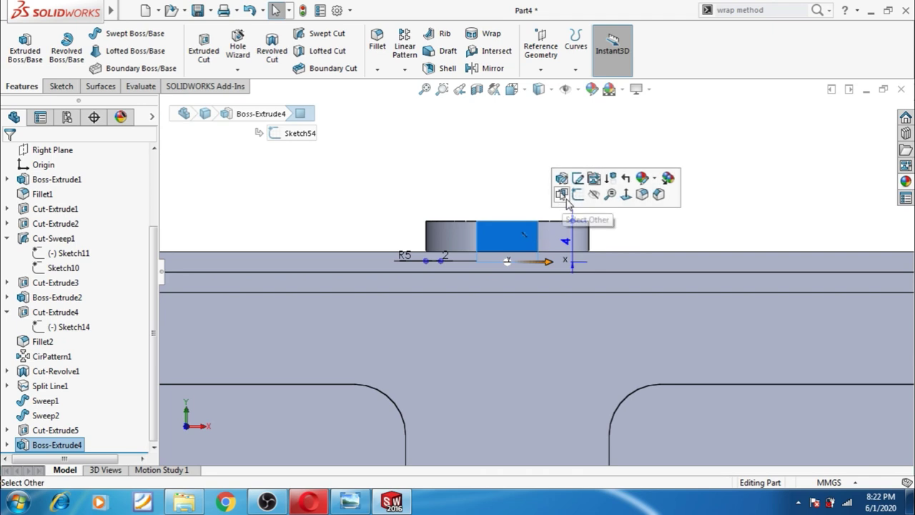
{"action": "left_click", "coordinate": [562, 177]}
{"action": "scroll", "coordinate": [579, 227], "scroll_direction": "down", "scroll_amount": 2}
{"action": "scroll", "coordinate": [579, 228], "scroll_direction": "down", "scroll_amount": 1}
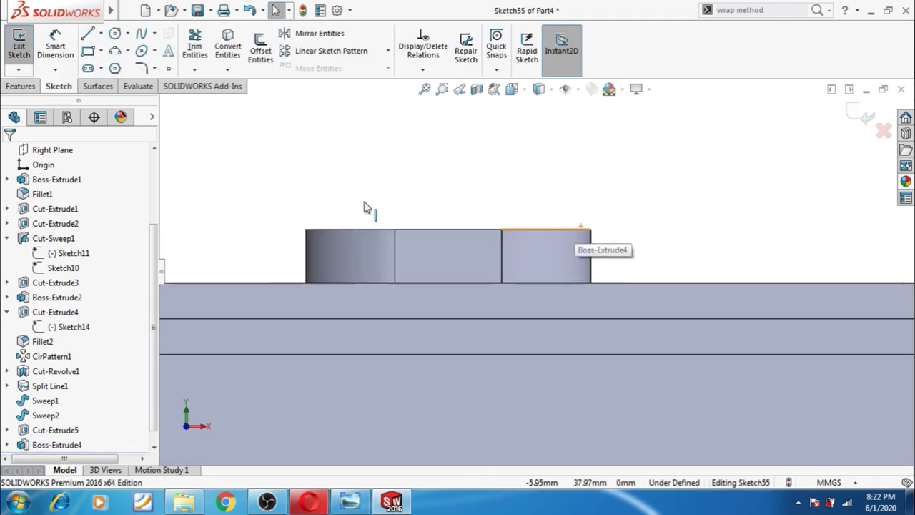
Step: Abandon the half-drawn rectangle sketch and open a new sketch on the tab's middle face
{"action": "left_click", "coordinate": [90, 52]}
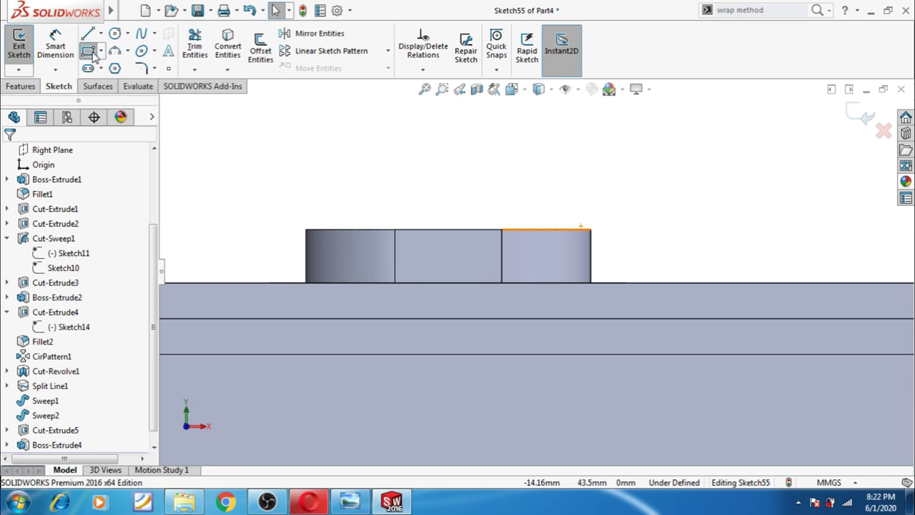
{"action": "left_click", "coordinate": [306, 230]}
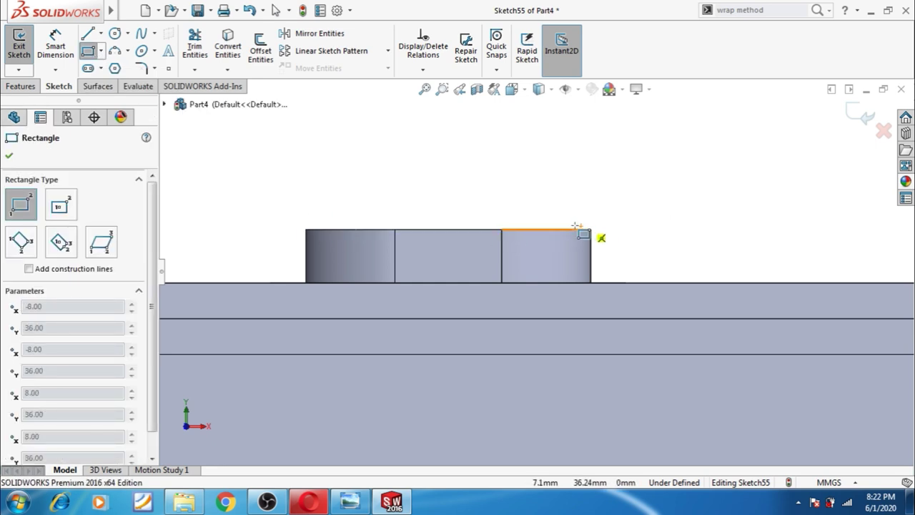
{"action": "key", "text": "ctrl+b"}
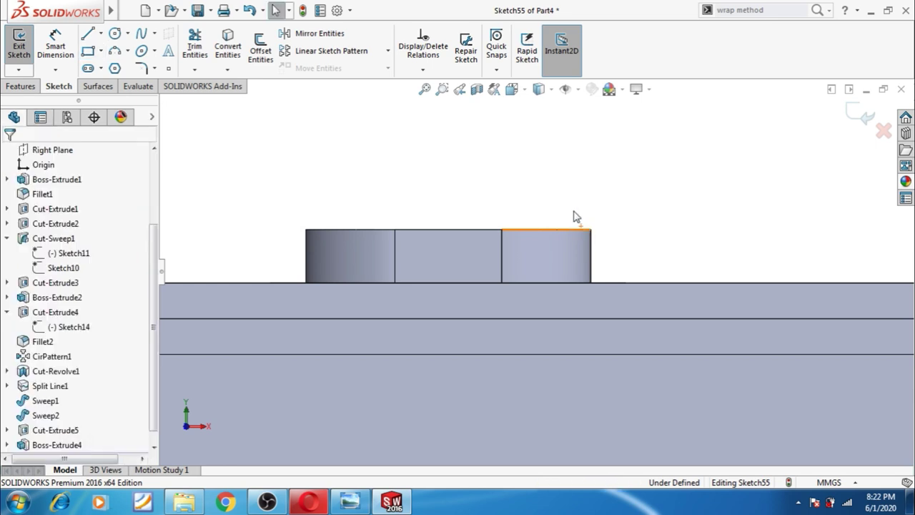
{"action": "left_click", "coordinate": [62, 86]}
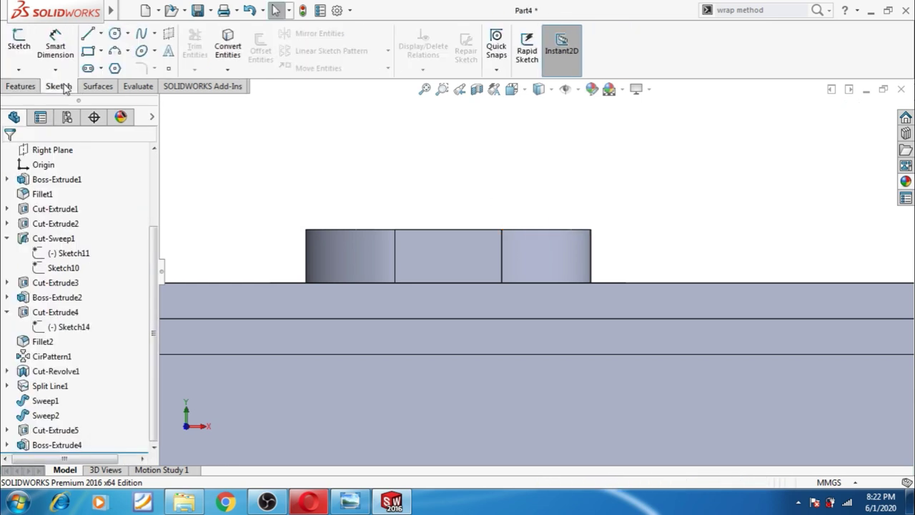
{"action": "left_click", "coordinate": [458, 253]}
{"action": "left_click", "coordinate": [528, 196]}
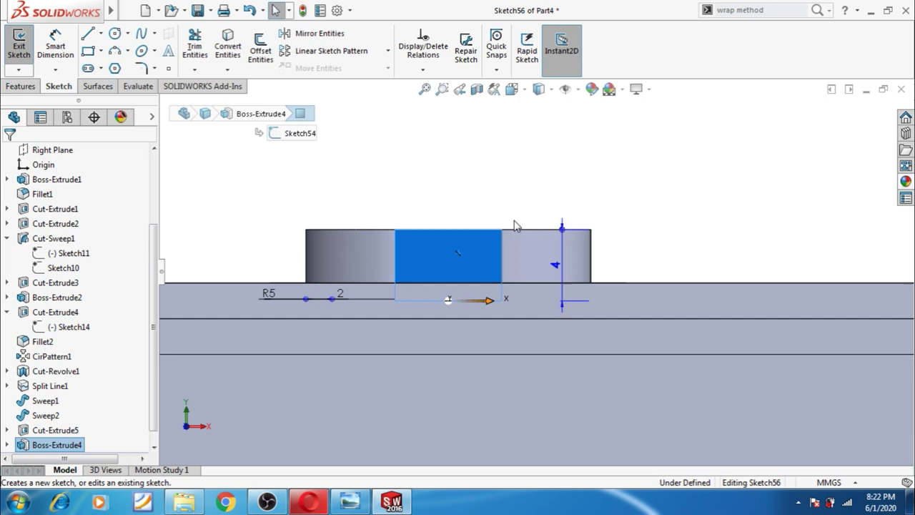
Step: Draw a thin corner rectangle along the tab's top edge
{"action": "left_click", "coordinate": [612, 235]}
{"action": "left_click", "coordinate": [89, 51]}
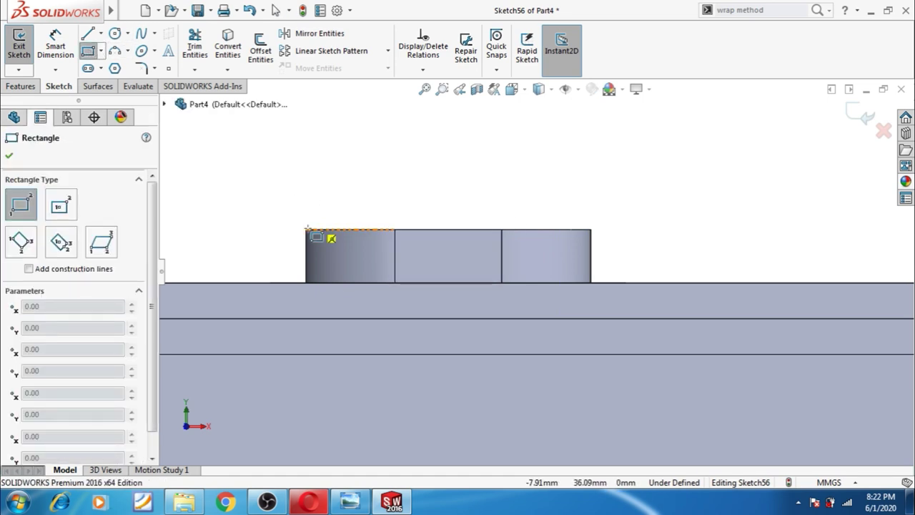
{"action": "left_click", "coordinate": [306, 231]}
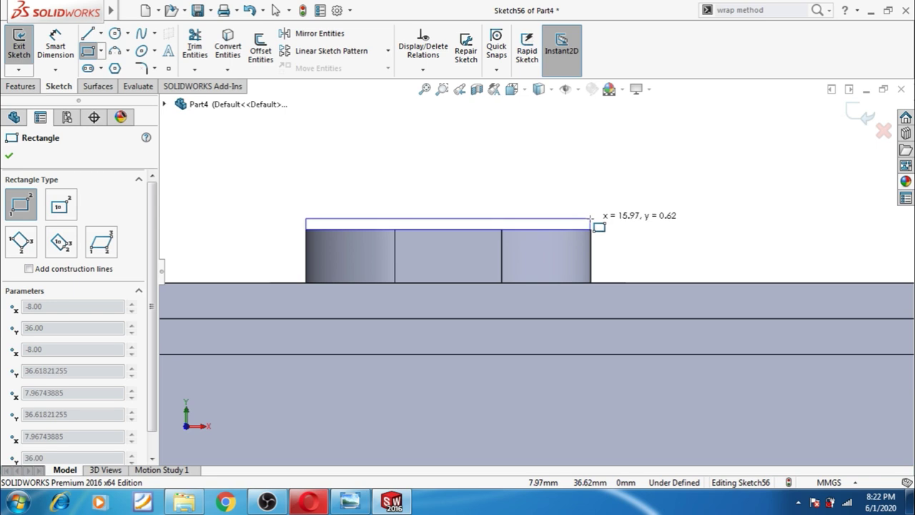
{"action": "left_click", "coordinate": [590, 218]}
{"action": "key", "text": "Escape"}
{"action": "scroll", "coordinate": [597, 235], "scroll_direction": "down", "scroll_amount": 2}
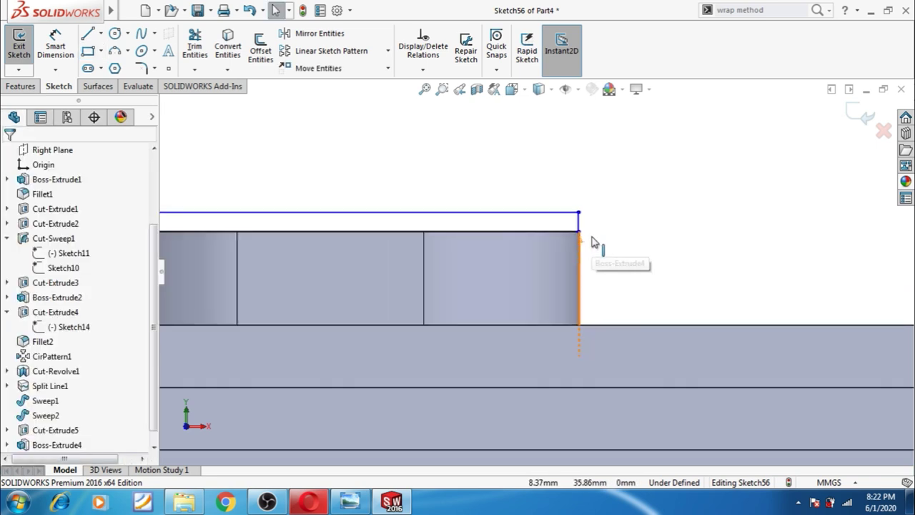
{"action": "scroll", "coordinate": [599, 246], "scroll_direction": "down", "scroll_amount": 2}
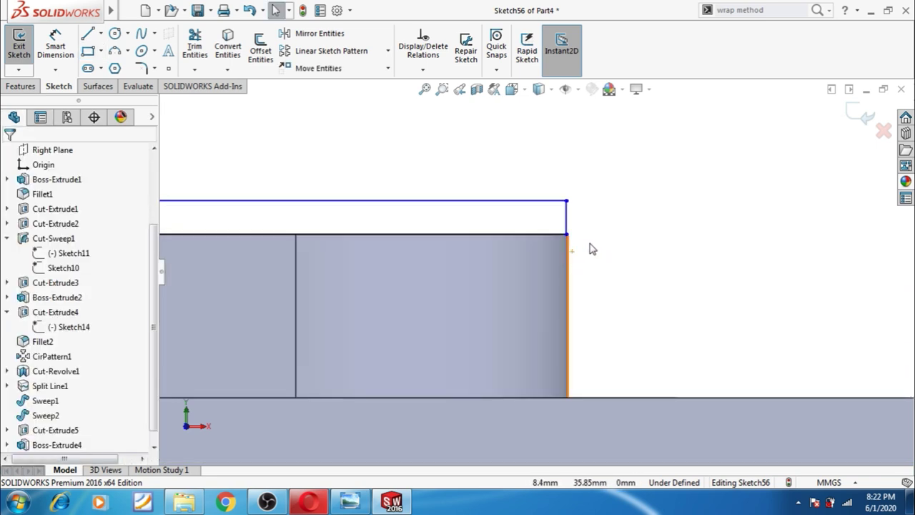
{"action": "scroll", "coordinate": [371, 210], "scroll_direction": "up", "scroll_amount": 2}
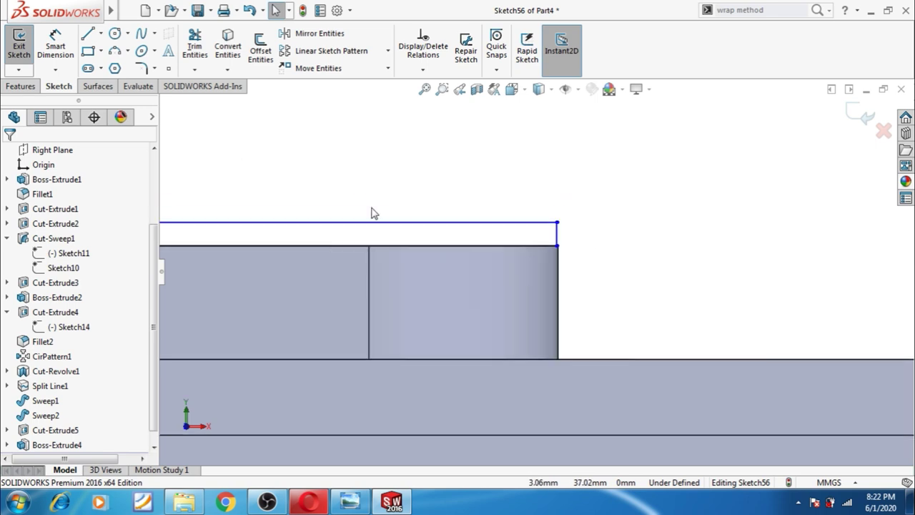
{"action": "scroll", "coordinate": [359, 225], "scroll_direction": "up", "scroll_amount": 2}
Step: Dimension the strip's height to 0.50 mm
{"action": "left_click", "coordinate": [55, 45]}
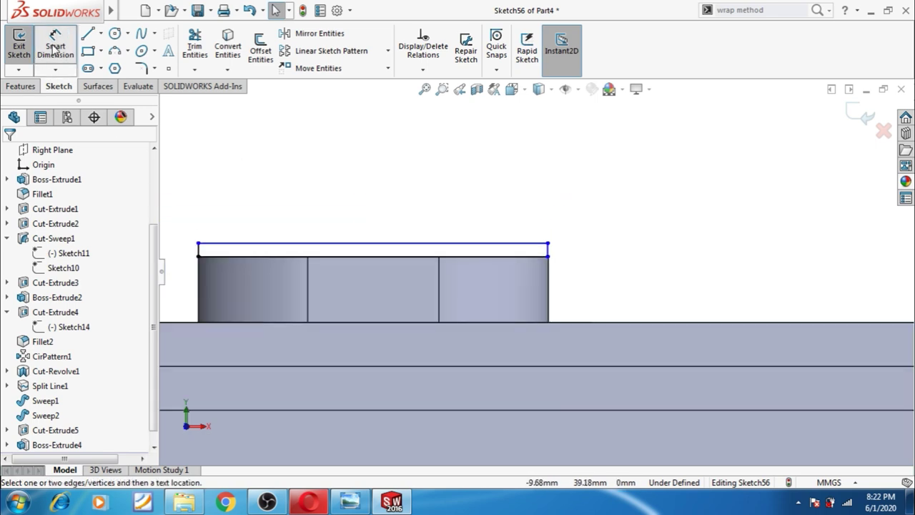
{"action": "left_click", "coordinate": [200, 251]}
{"action": "left_click", "coordinate": [190, 253]}
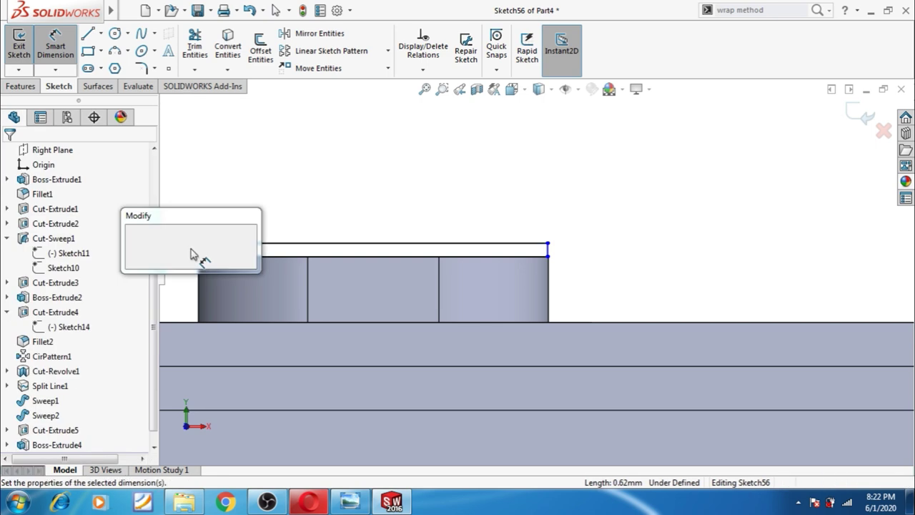
{"action": "type", "text": "0.5"}
{"action": "key", "text": "Return"}
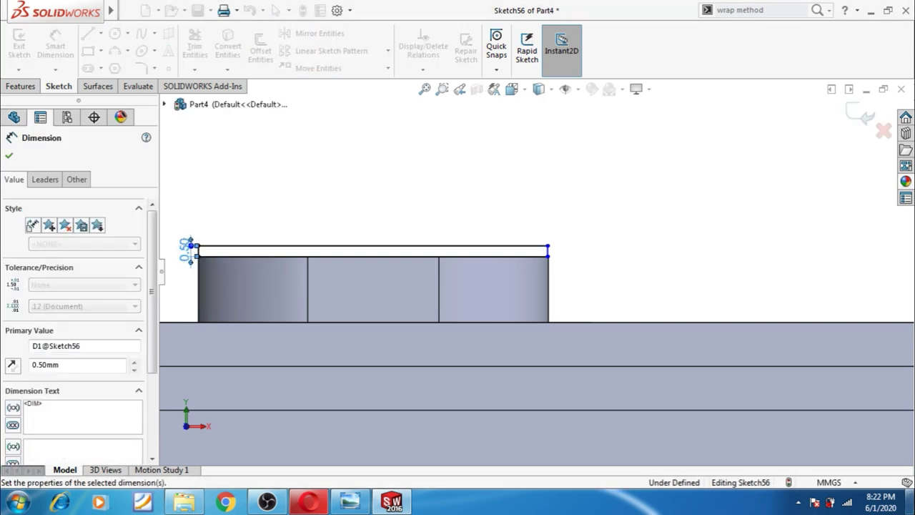
{"action": "left_click", "coordinate": [669, 191]}
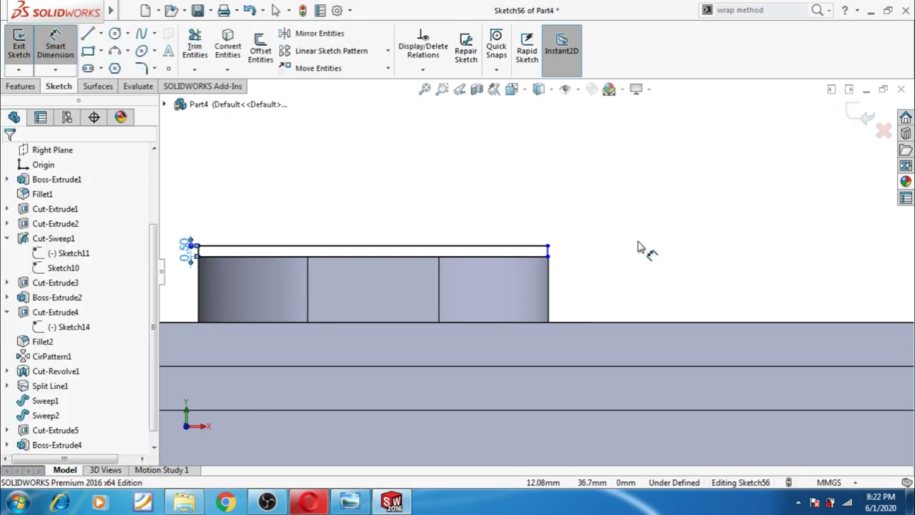
{"action": "right_click", "coordinate": [563, 216]}
{"action": "left_click", "coordinate": [596, 255]}
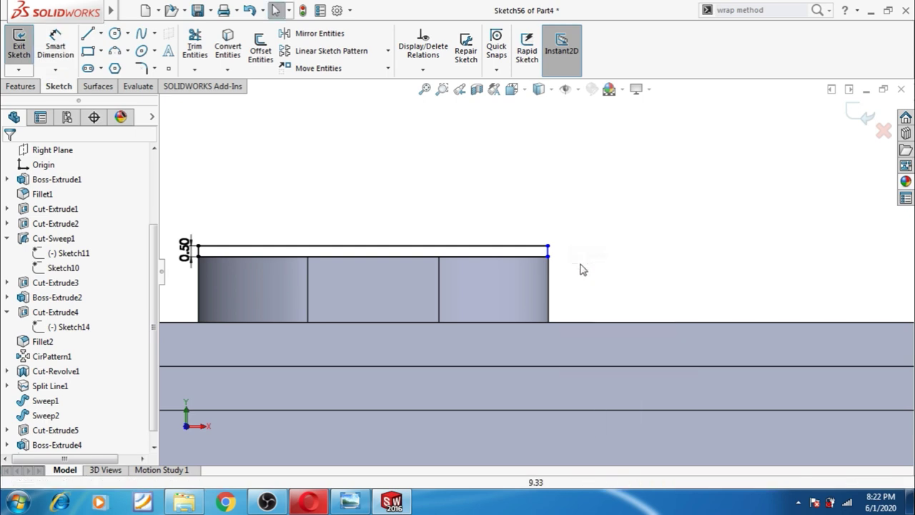
{"action": "left_click", "coordinate": [548, 257]}
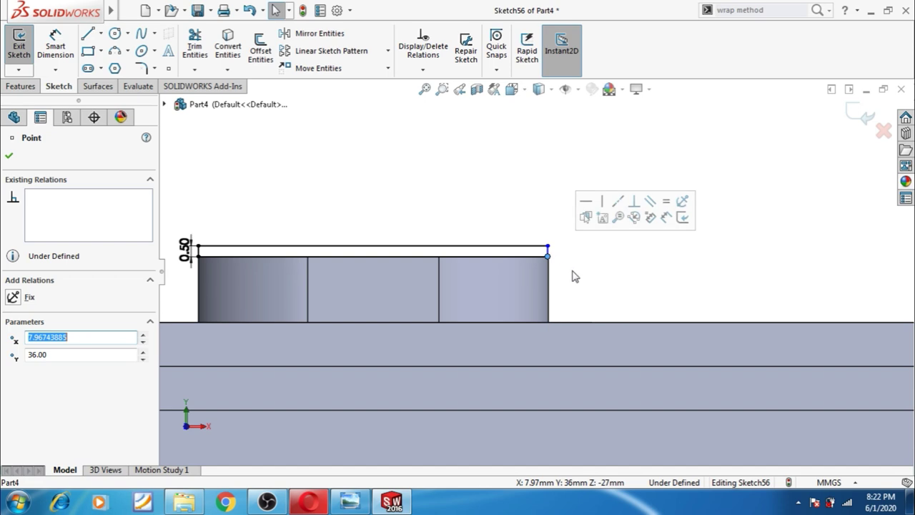
{"action": "left_click", "coordinate": [606, 271]}
Step: Dimension the strip's width between its top corners to 16 mm, fully defining it, and start an extruded boss
{"action": "left_click", "coordinate": [55, 46]}
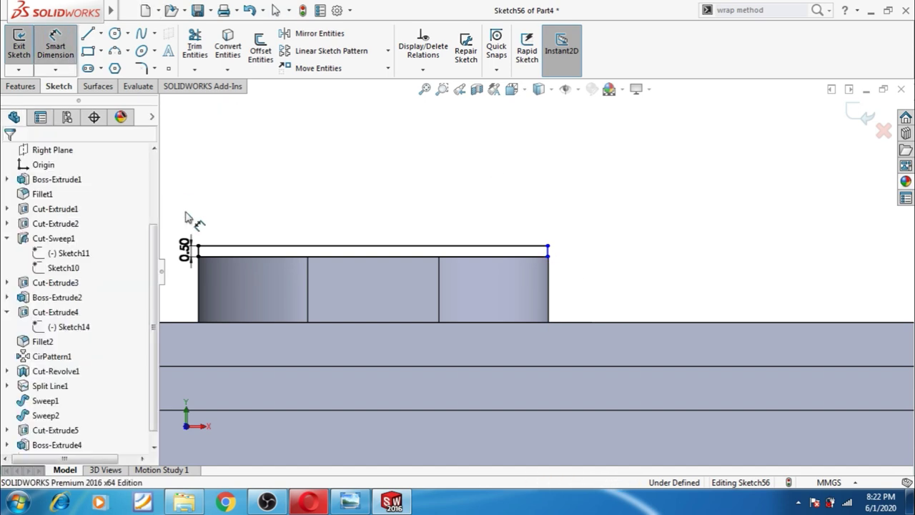
{"action": "left_click", "coordinate": [199, 256]}
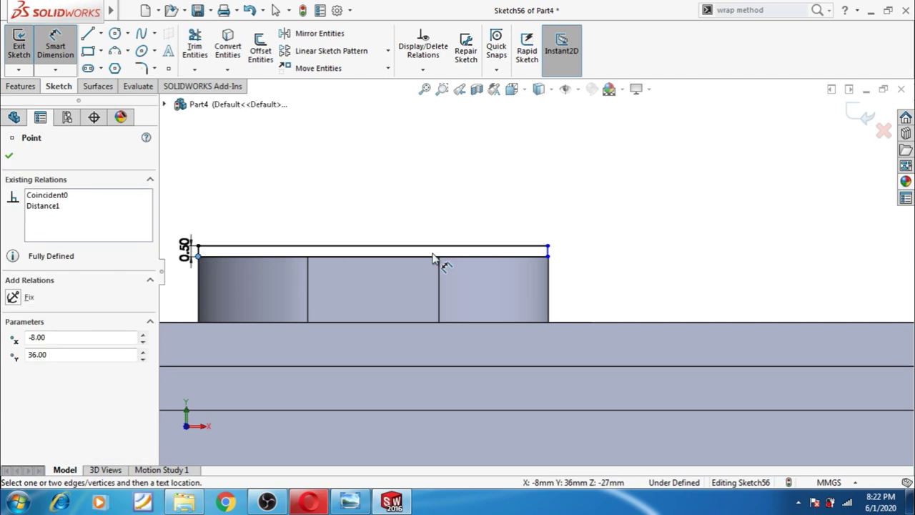
{"action": "left_click", "coordinate": [549, 257]}
{"action": "left_click", "coordinate": [529, 213]}
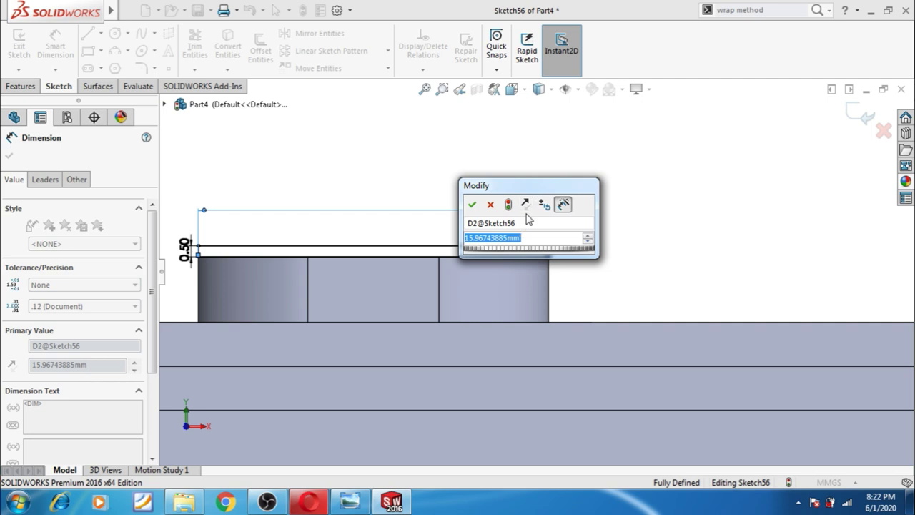
{"action": "type", "text": "16"}
{"action": "key", "text": "Return"}
{"action": "left_click", "coordinate": [597, 246]}
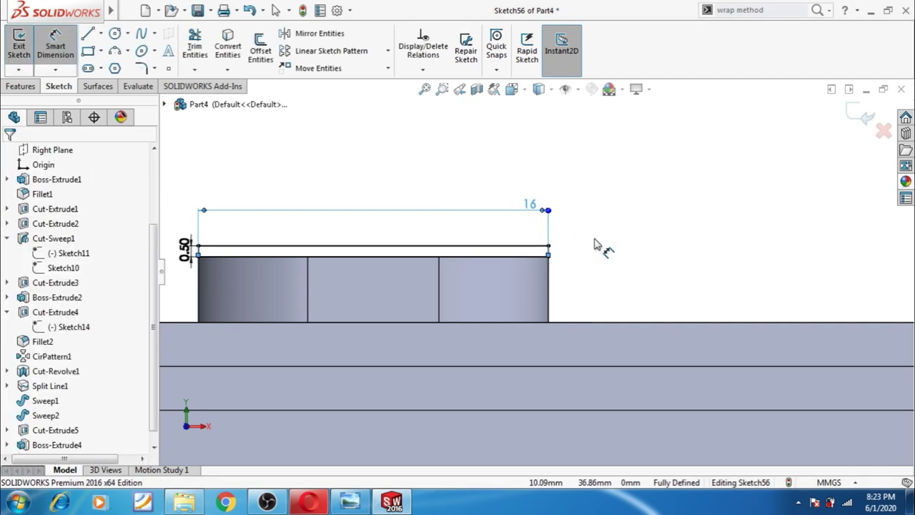
{"action": "right_click", "coordinate": [571, 198]}
{"action": "left_click", "coordinate": [596, 243]}
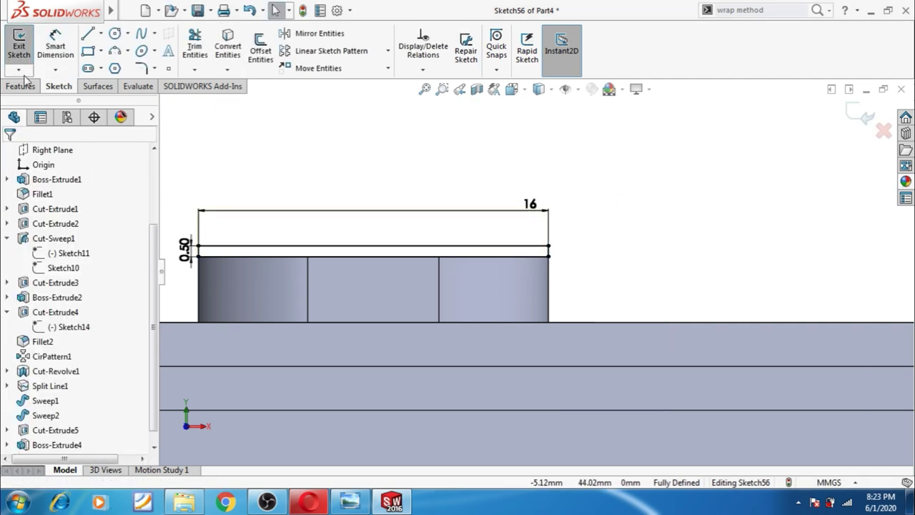
{"action": "left_click", "coordinate": [21, 87]}
{"action": "left_click", "coordinate": [25, 46]}
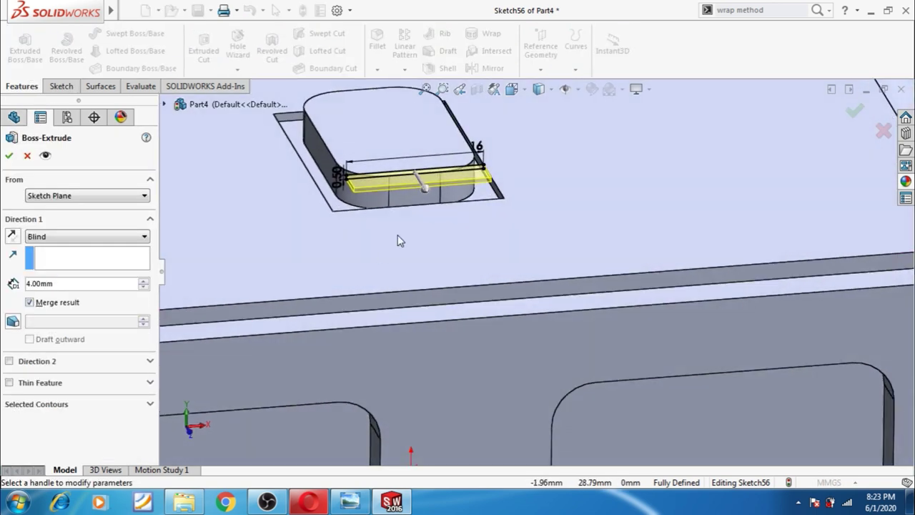
Step: Extrude the strip 2 mm blind, starting from a 10 mm offset, with direction reversed
{"action": "scroll", "coordinate": [491, 153], "scroll_direction": "down", "scroll_amount": 3}
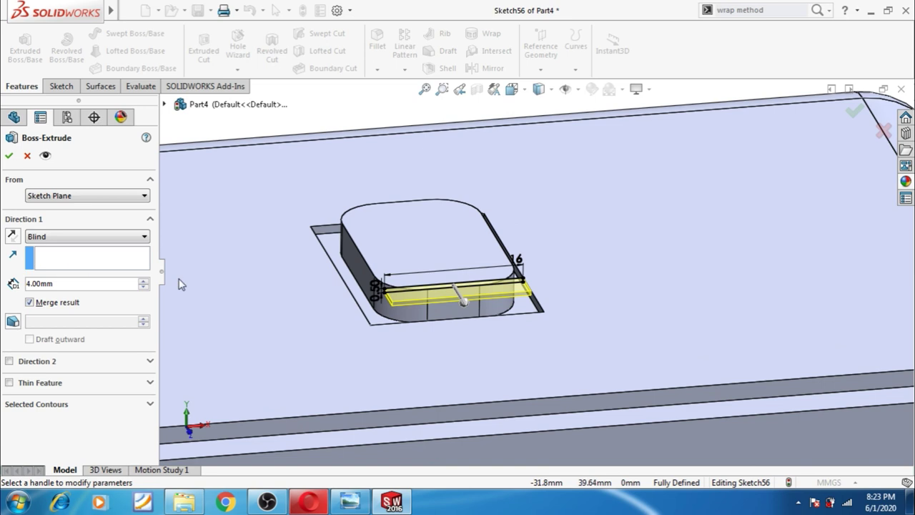
{"action": "left_click", "coordinate": [74, 196]}
{"action": "left_click", "coordinate": [66, 236]}
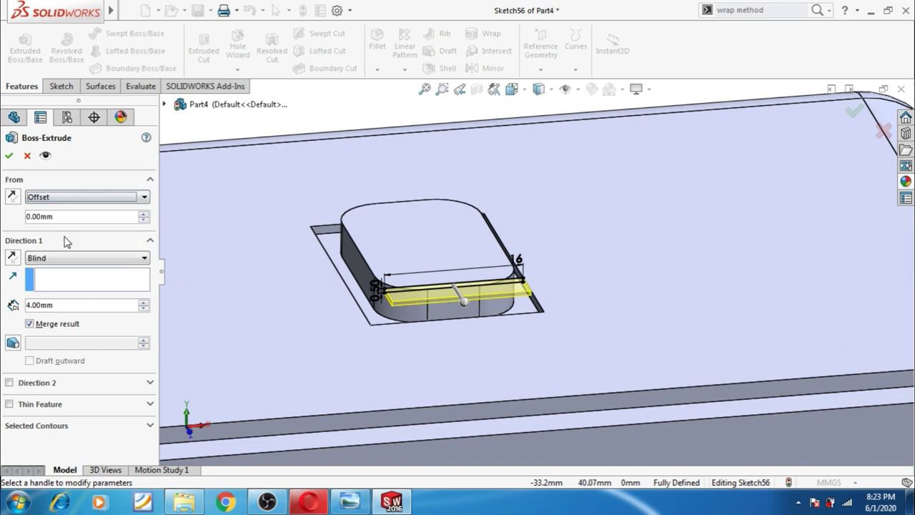
{"action": "left_click", "coordinate": [13, 257]}
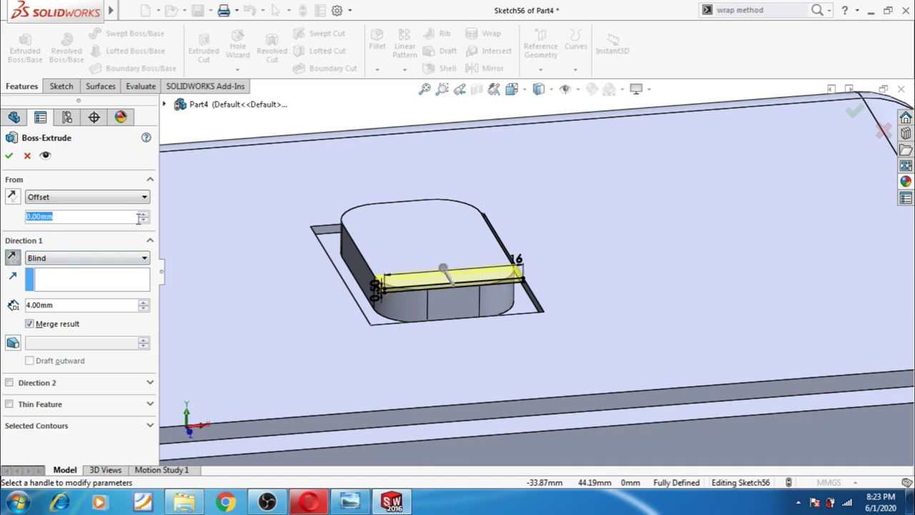
{"action": "type", "text": "10"}
{"action": "key", "text": "Return"}
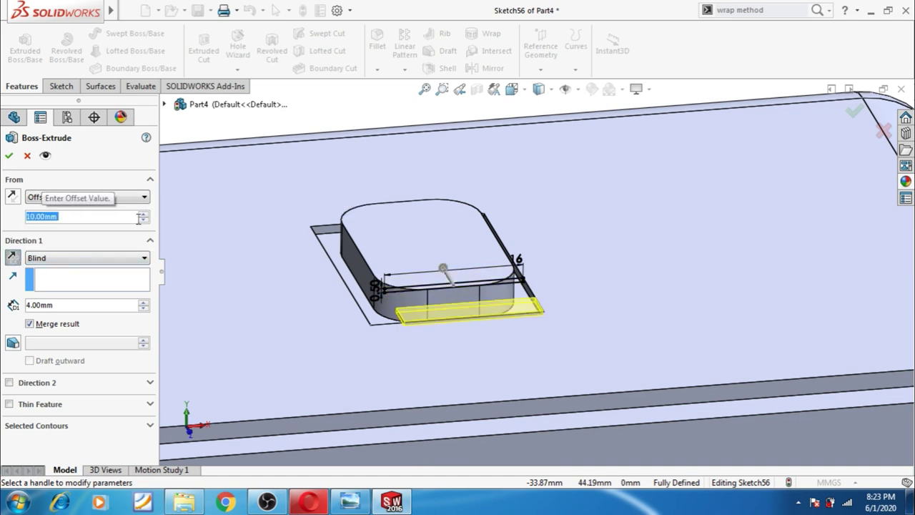
{"action": "left_click", "coordinate": [13, 197]}
{"action": "mouse_move", "coordinate": [246, 261]}
{"action": "middle_mouse_down"}
{"action": "mouse_move", "coordinate": [308, 264]}
{"action": "mouse_move", "coordinate": [322, 278]}
{"action": "mouse_move", "coordinate": [355, 373]}
{"action": "mouse_move", "coordinate": [356, 350]}
{"action": "mouse_move", "coordinate": [317, 272]}
{"action": "mouse_move", "coordinate": [239, 264]}
{"action": "middle_mouse_up"}
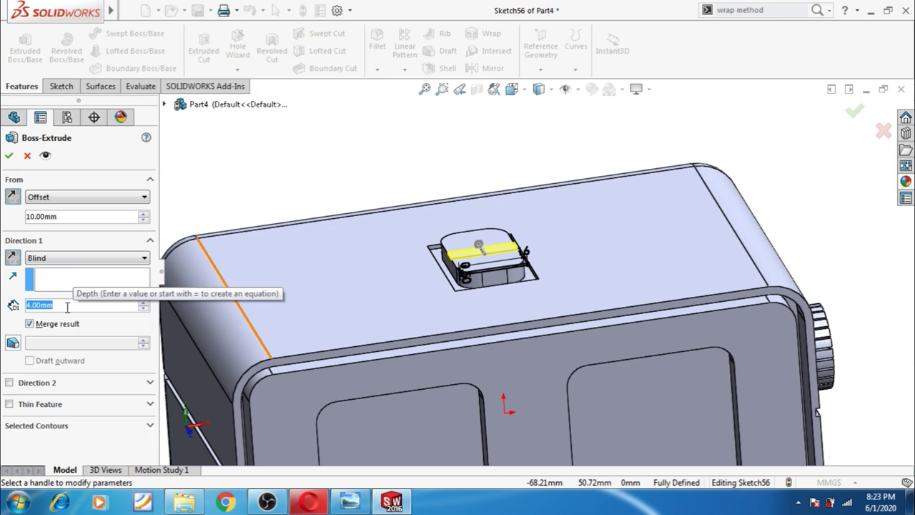
{"action": "type", "text": "2"}
{"action": "key", "text": "Return"}
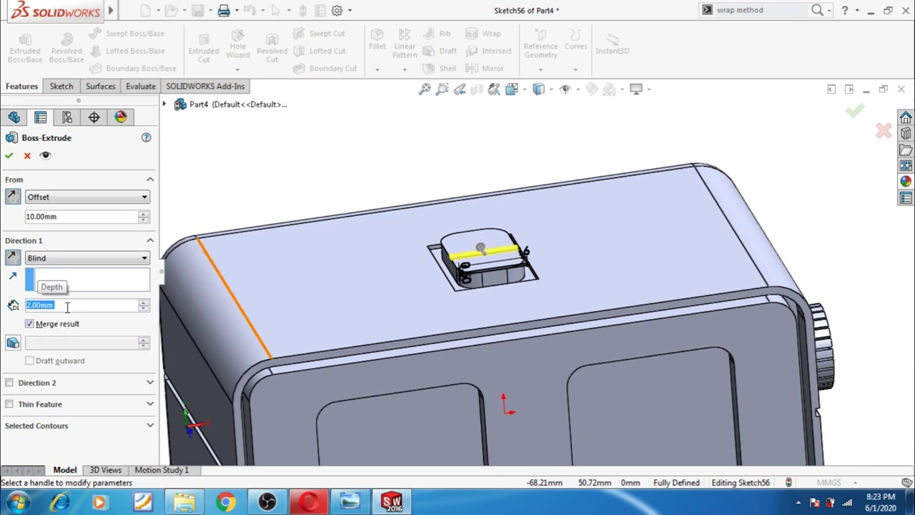
{"action": "left_click", "coordinate": [7, 160]}
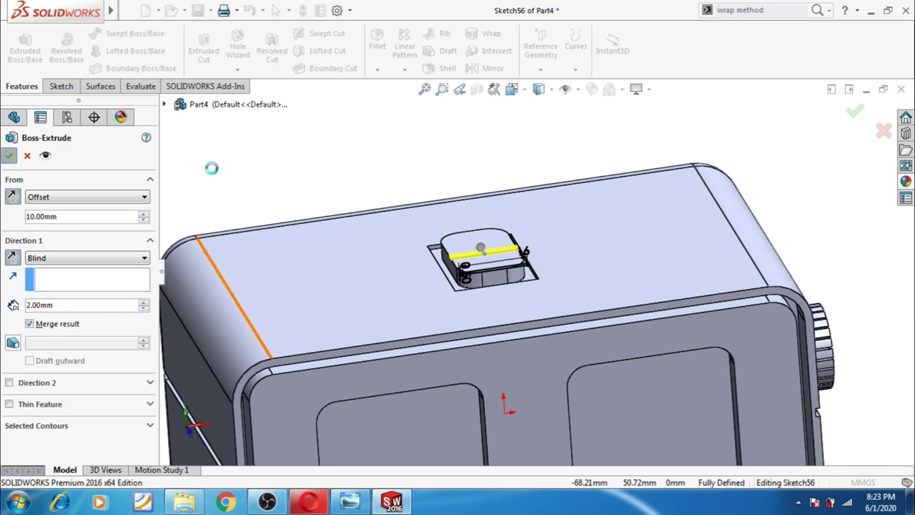
Step: Start a 1 mm radius fillet on the bar's first long top edge
{"action": "scroll", "coordinate": [523, 291], "scroll_direction": "down", "scroll_amount": 3}
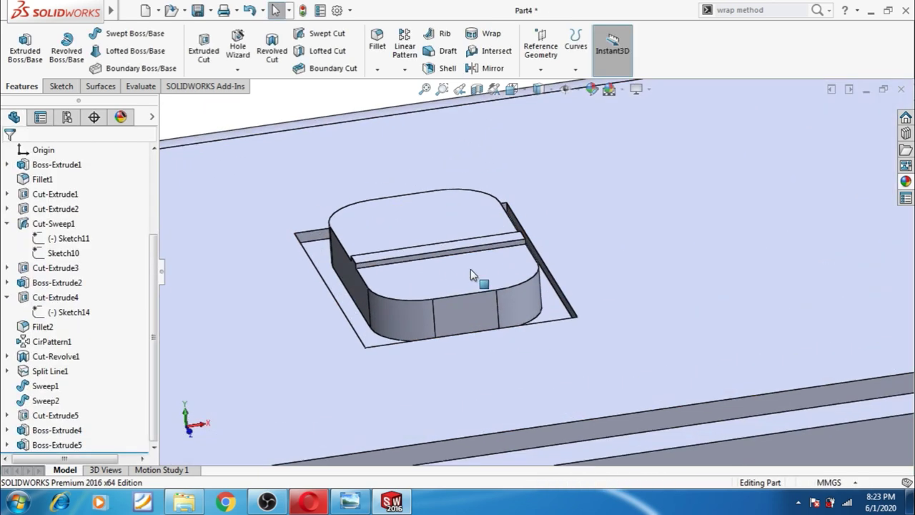
{"action": "scroll", "coordinate": [470, 269], "scroll_direction": "down", "scroll_amount": 3}
{"action": "left_click", "coordinate": [371, 61]}
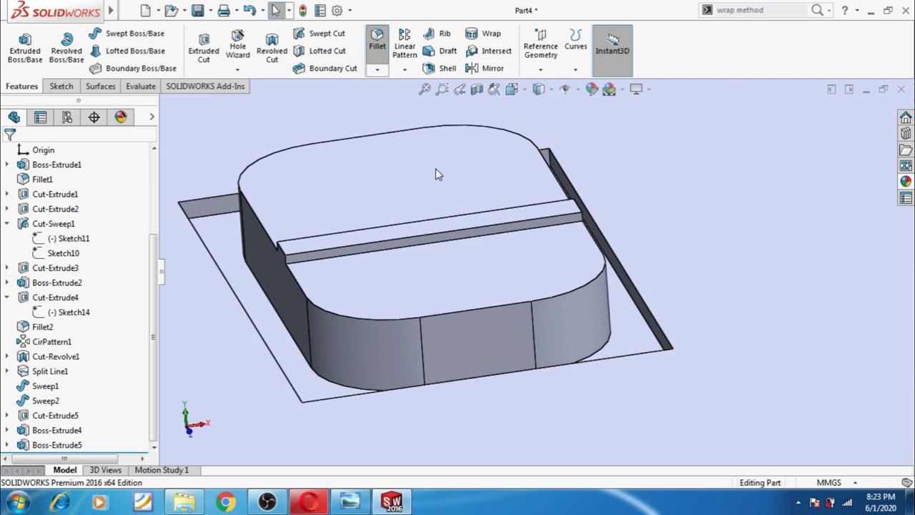
{"action": "type", "text": "1"}
{"action": "key", "text": "Return"}
{"action": "left_click", "coordinate": [396, 250]}
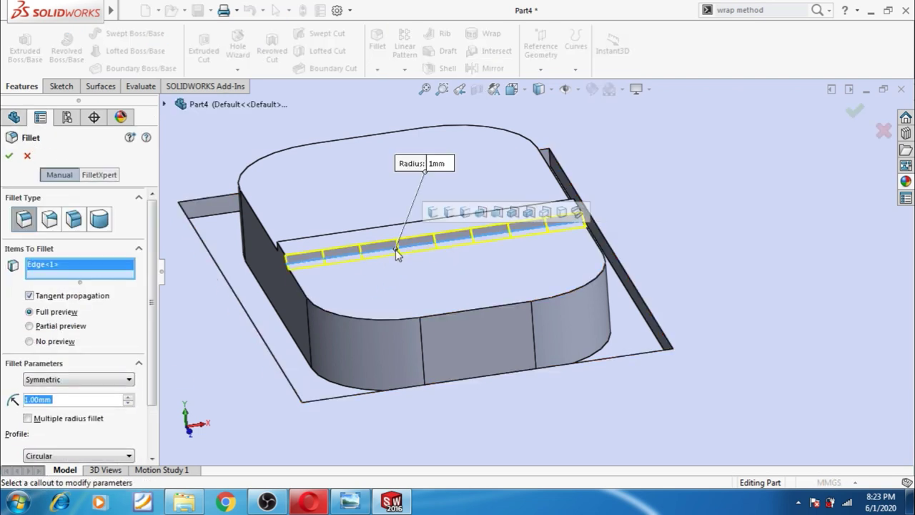
Step: Add the bar's second long edge to the fillet, removing an extra edge picked by mistake
{"action": "scroll", "coordinate": [332, 243], "scroll_direction": "up", "scroll_amount": 2}
{"action": "scroll", "coordinate": [336, 241], "scroll_direction": "up", "scroll_amount": 2}
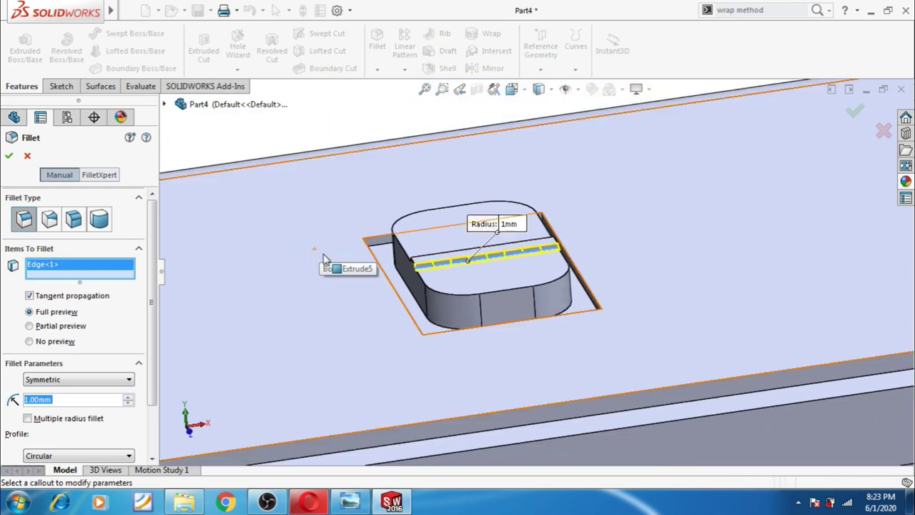
{"action": "middle_click_drag", "start_coordinate": [336, 240], "coordinate": [421, 214]}
{"action": "scroll", "coordinate": [420, 212], "scroll_direction": "down", "scroll_amount": 2}
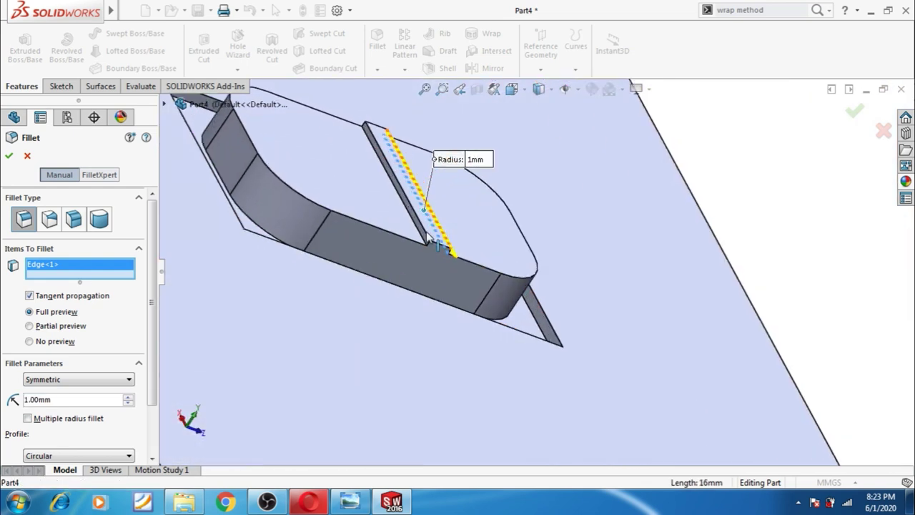
{"action": "scroll", "coordinate": [433, 243], "scroll_direction": "down", "scroll_amount": 2}
{"action": "left_click", "coordinate": [432, 246]}
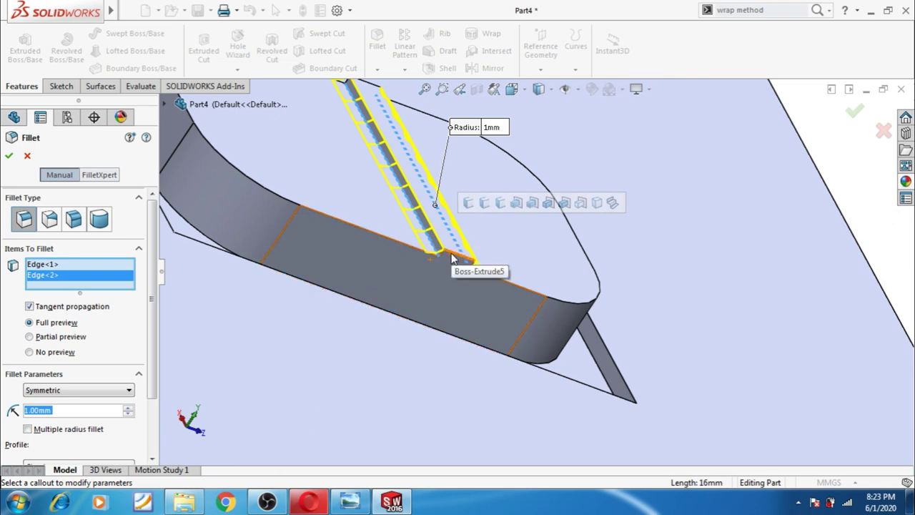
{"action": "left_click", "coordinate": [451, 257]}
{"action": "left_click", "coordinate": [451, 257]}
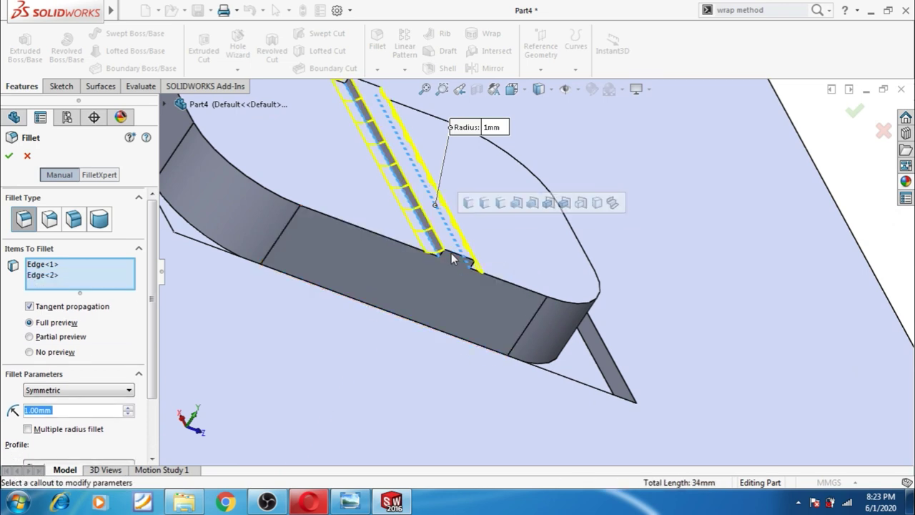
{"action": "middle_click_drag", "start_coordinate": [431, 260], "coordinate": [423, 260]}
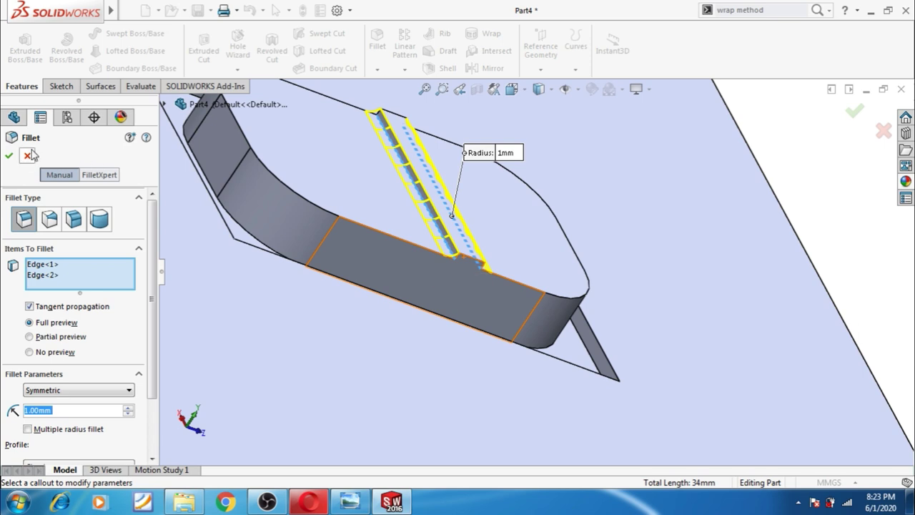
Step: Apply the bar fillet, then round the boss's three top edge loops with a 1 mm fillet
{"action": "left_click", "coordinate": [9, 155]}
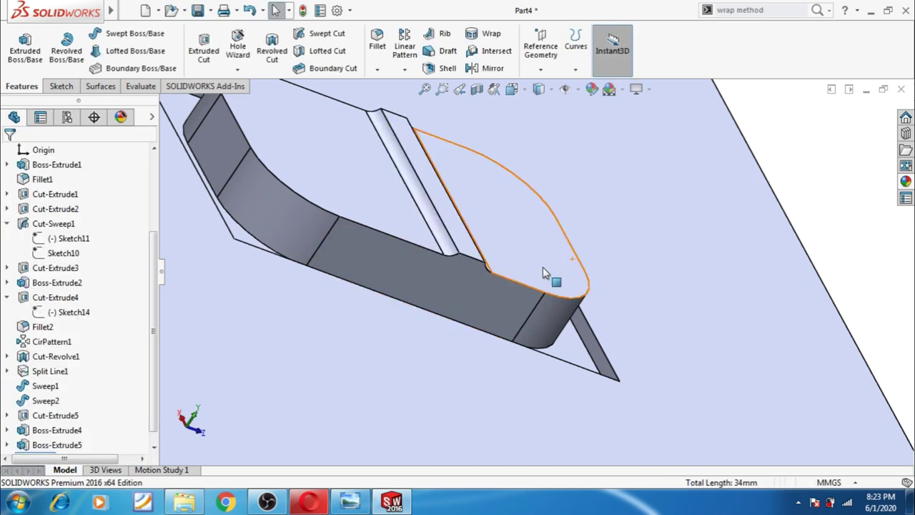
{"action": "scroll", "coordinate": [542, 267], "scroll_direction": "down", "scroll_amount": 2}
{"action": "scroll", "coordinate": [471, 274], "scroll_direction": "down", "scroll_amount": 1}
{"action": "left_click", "coordinate": [376, 39]}
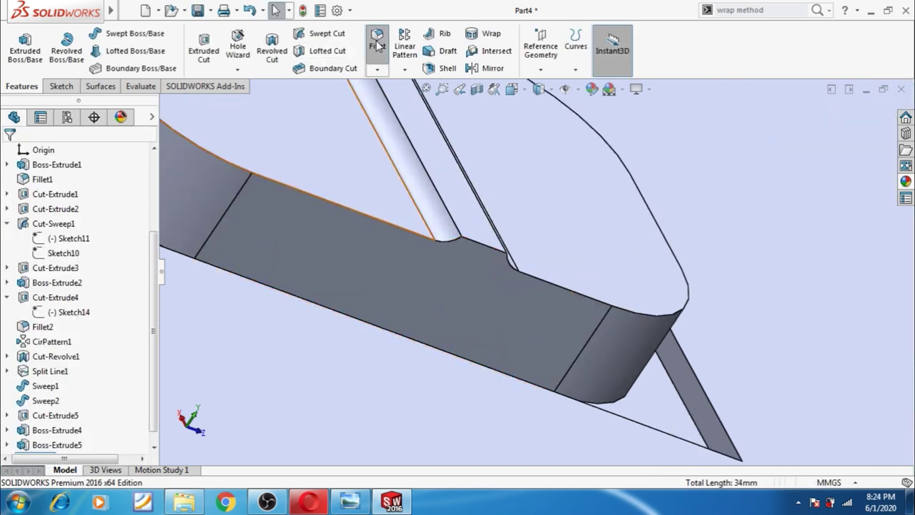
{"action": "left_click", "coordinate": [488, 248]}
{"action": "scroll", "coordinate": [483, 246], "scroll_direction": "up", "scroll_amount": 3}
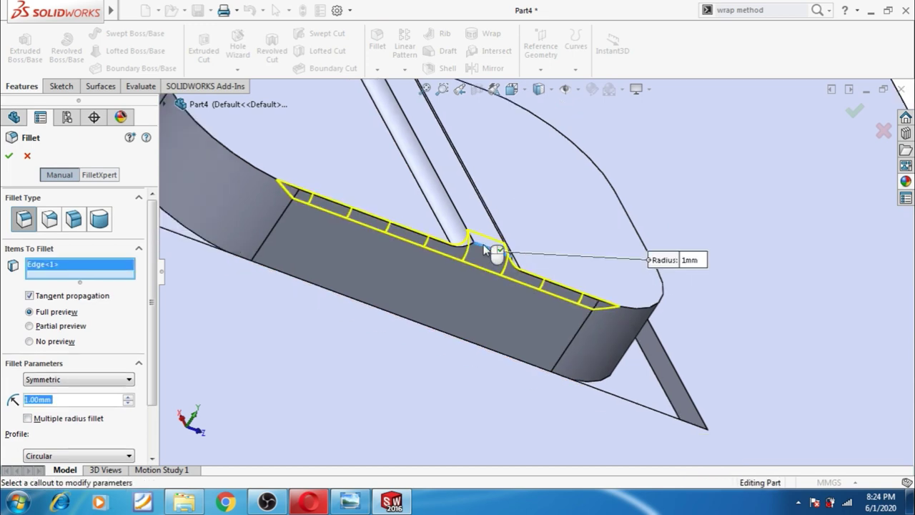
{"action": "left_click", "coordinate": [358, 203]}
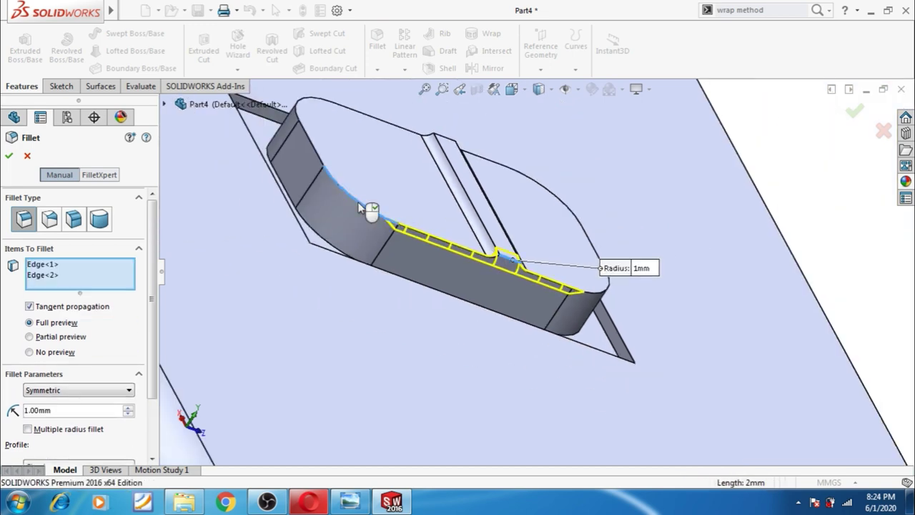
{"action": "left_click", "coordinate": [602, 298]}
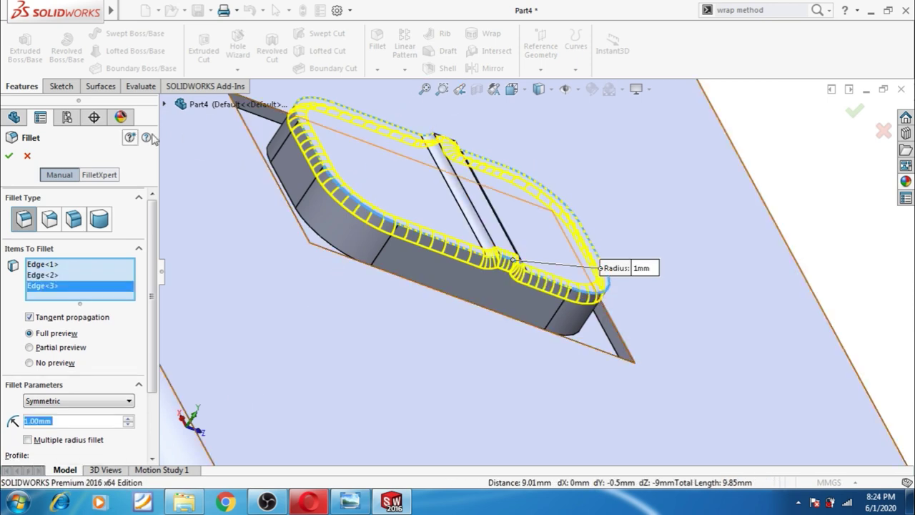
{"action": "left_click", "coordinate": [10, 156]}
{"action": "key", "text": "Return"}
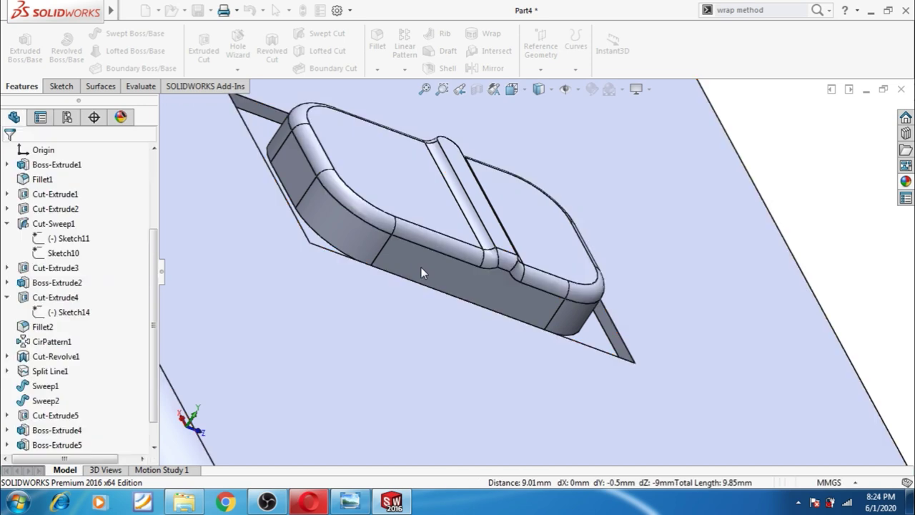
{"action": "scroll", "coordinate": [420, 267], "scroll_direction": "down", "scroll_amount": 3}
Step: Orbit to the front-top view, start a new fillet and pick the first corner edge
{"action": "middle_click_drag", "start_coordinate": [422, 279], "coordinate": [659, 241]}
{"action": "scroll", "coordinate": [658, 240], "scroll_direction": "up", "scroll_amount": 3}
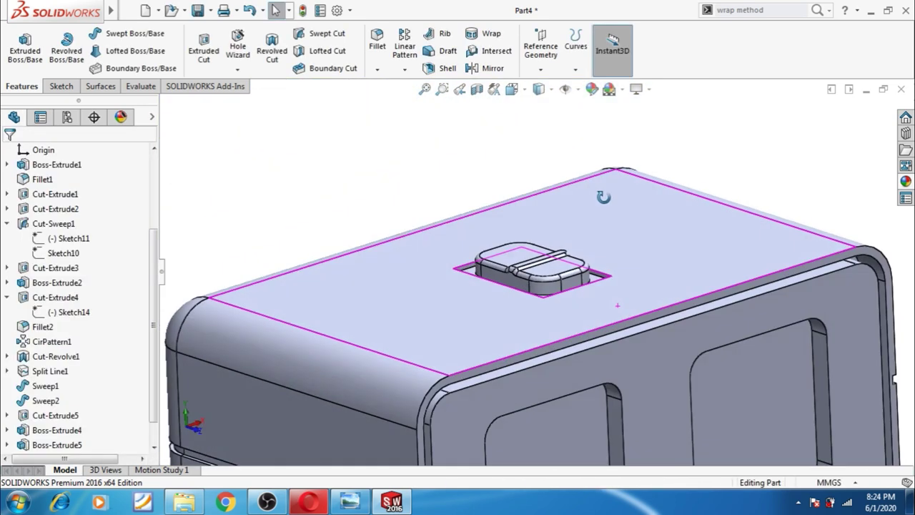
{"action": "middle_click_drag", "start_coordinate": [608, 195], "coordinate": [641, 267]}
{"action": "scroll", "coordinate": [612, 269], "scroll_direction": "down", "scroll_amount": 3}
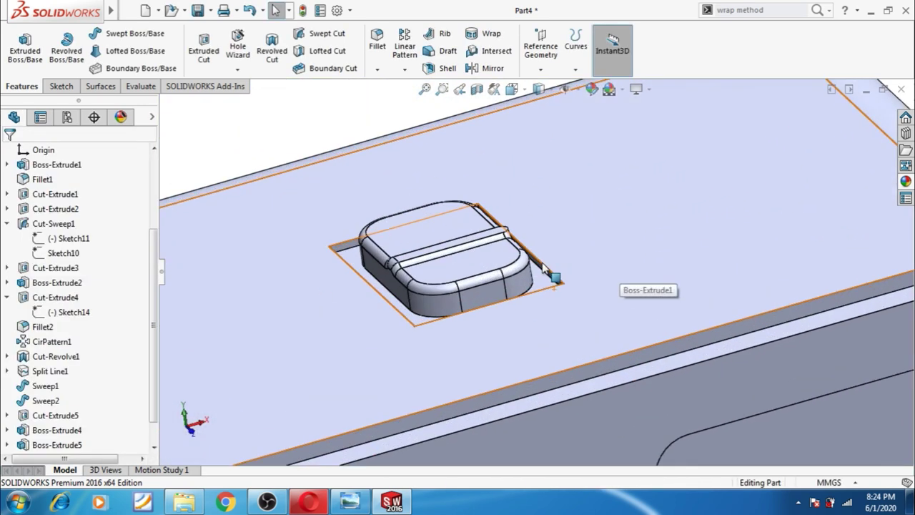
{"action": "scroll", "coordinate": [608, 278], "scroll_direction": "down", "scroll_amount": 2}
{"action": "scroll", "coordinate": [607, 278], "scroll_direction": "up", "scroll_amount": 3}
{"action": "scroll", "coordinate": [537, 265], "scroll_direction": "up", "scroll_amount": 1}
{"action": "scroll", "coordinate": [500, 250], "scroll_direction": "down", "scroll_amount": 2}
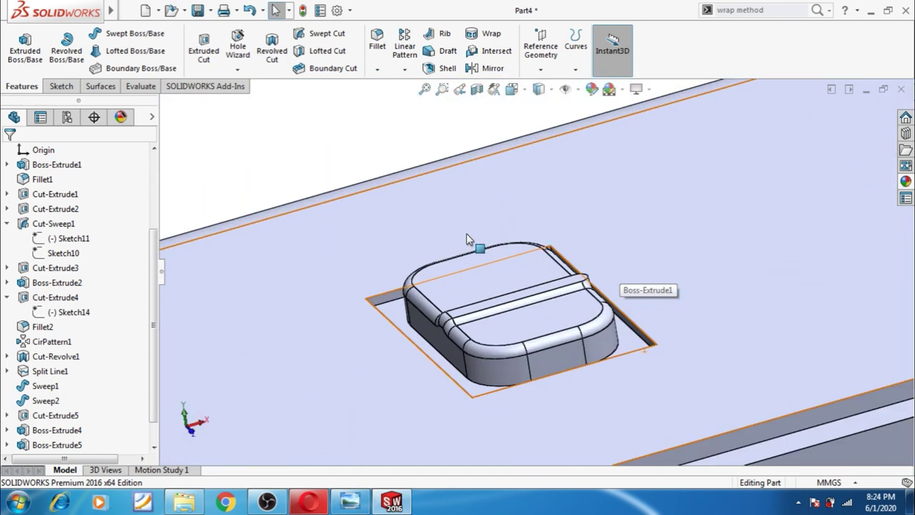
{"action": "scroll", "coordinate": [428, 186], "scroll_direction": "up", "scroll_amount": 1}
{"action": "left_click", "coordinate": [377, 46]}
{"action": "mouse_move", "coordinate": [402, 161]}
{"action": "middle_mouse_down"}
{"action": "mouse_move", "coordinate": [360, 153]}
{"action": "mouse_move", "coordinate": [379, 175]}
{"action": "middle_mouse_up"}
{"action": "scroll", "coordinate": [396, 310], "scroll_direction": "down", "scroll_amount": 5}
{"action": "scroll", "coordinate": [447, 289], "scroll_direction": "down", "scroll_amount": 3}
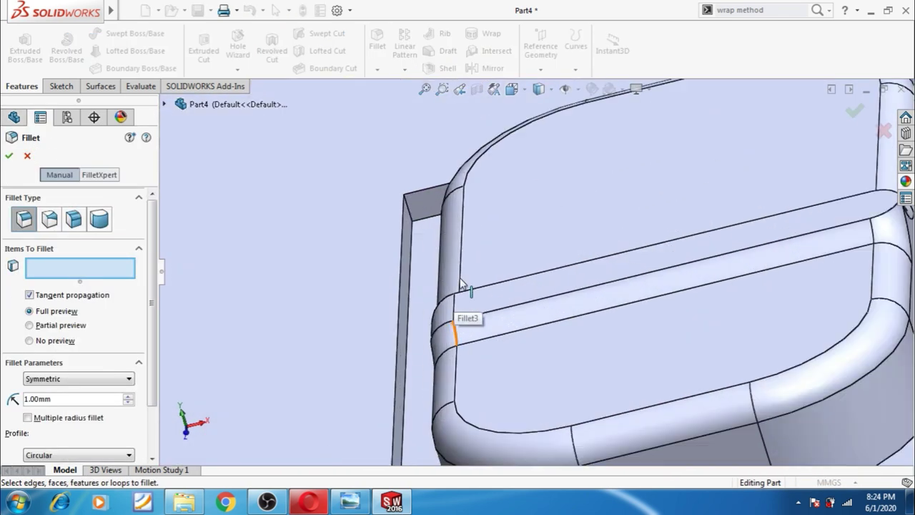
{"action": "left_click", "coordinate": [414, 224]}
Step: Add the other three corner edges and apply a 3 mm radius after trying 2 mm
{"action": "scroll", "coordinate": [429, 245], "scroll_direction": "up", "scroll_amount": 3}
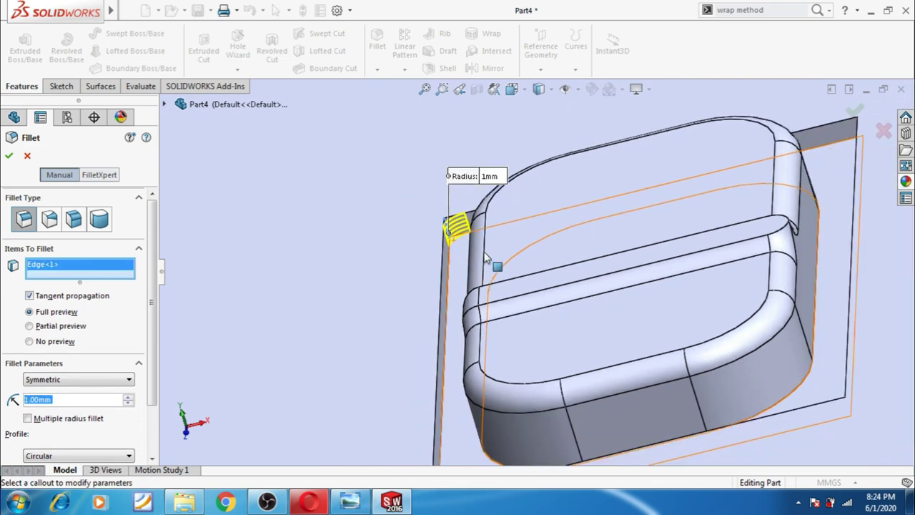
{"action": "middle_click_drag", "start_coordinate": [437, 298], "coordinate": [733, 187]}
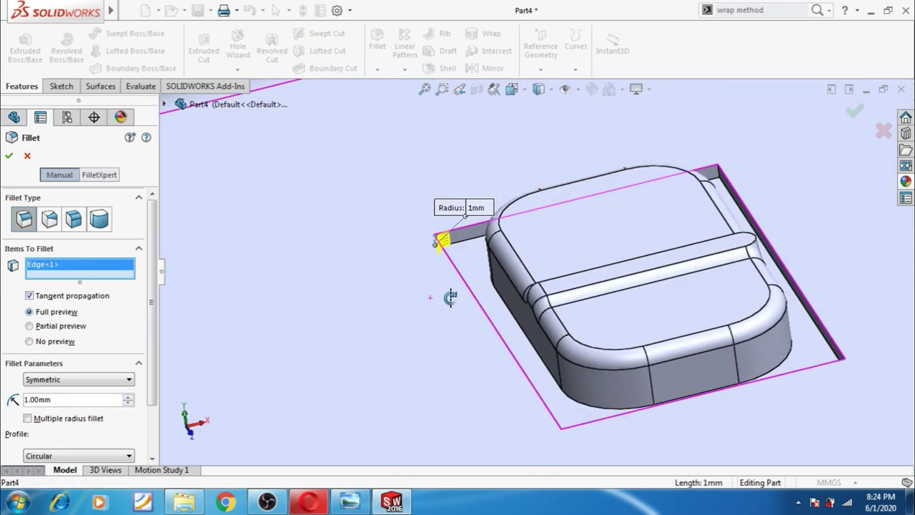
{"action": "left_click", "coordinate": [720, 175]}
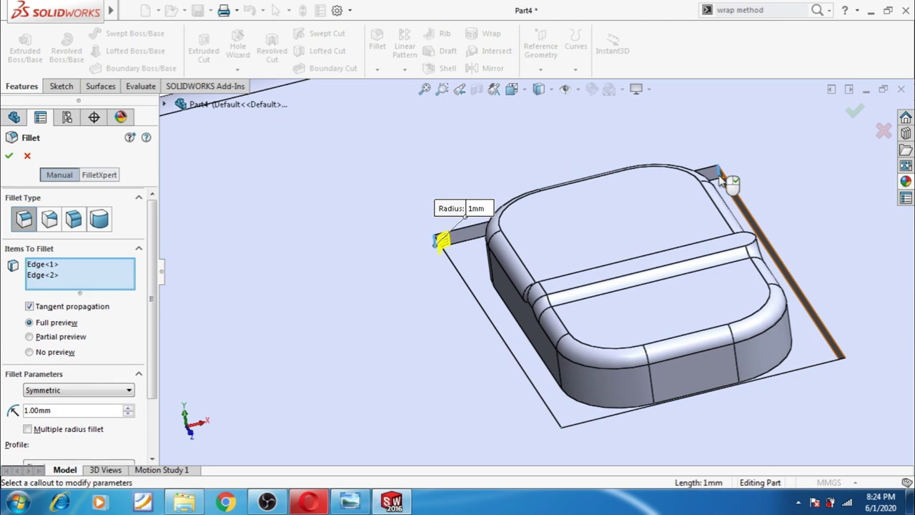
{"action": "left_click", "coordinate": [755, 140]}
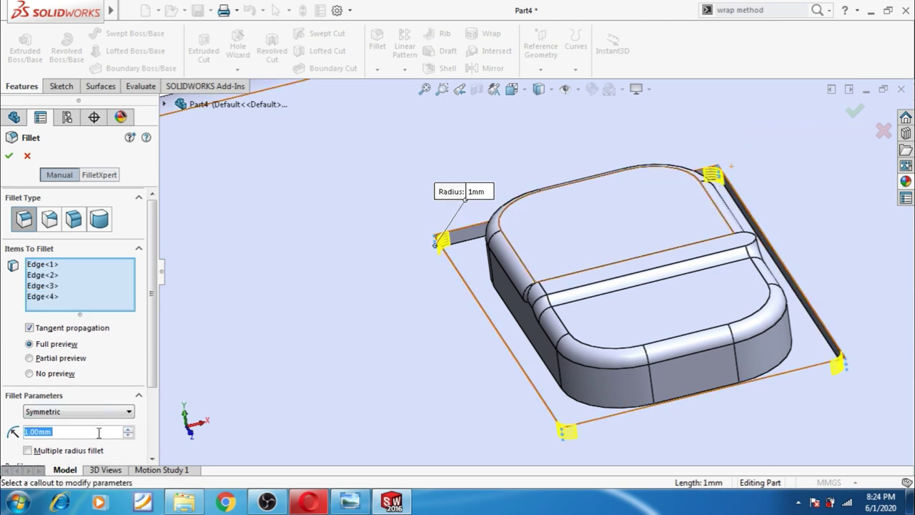
{"action": "type", "text": "2"}
{"action": "key", "text": "Return"}
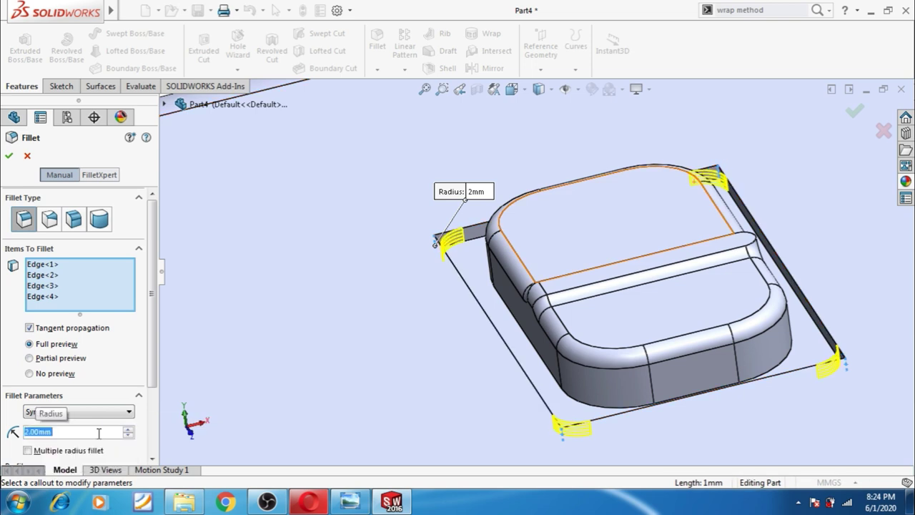
{"action": "type", "text": "3"}
{"action": "key", "text": "Return"}
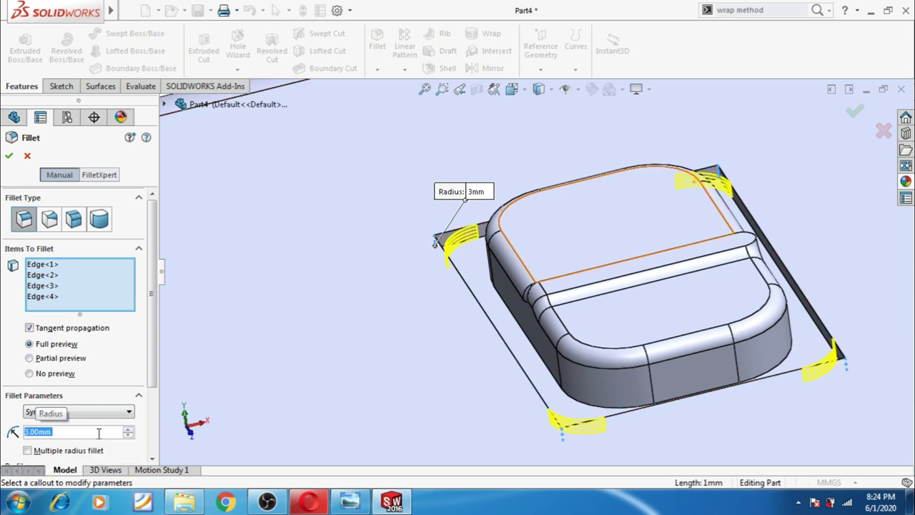
{"action": "left_click", "coordinate": [8, 155]}
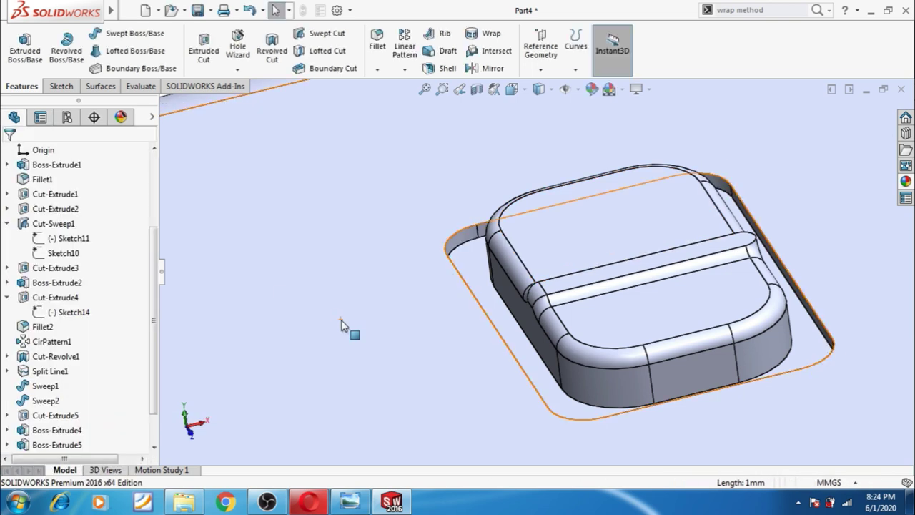
Step: Zoom out and orbit the housing to face its front, then select the front face
{"action": "scroll", "coordinate": [343, 326], "scroll_direction": "up", "scroll_amount": 3}
{"action": "scroll", "coordinate": [351, 286], "scroll_direction": "up", "scroll_amount": 2}
{"action": "scroll", "coordinate": [514, 322], "scroll_direction": "up", "scroll_amount": 2}
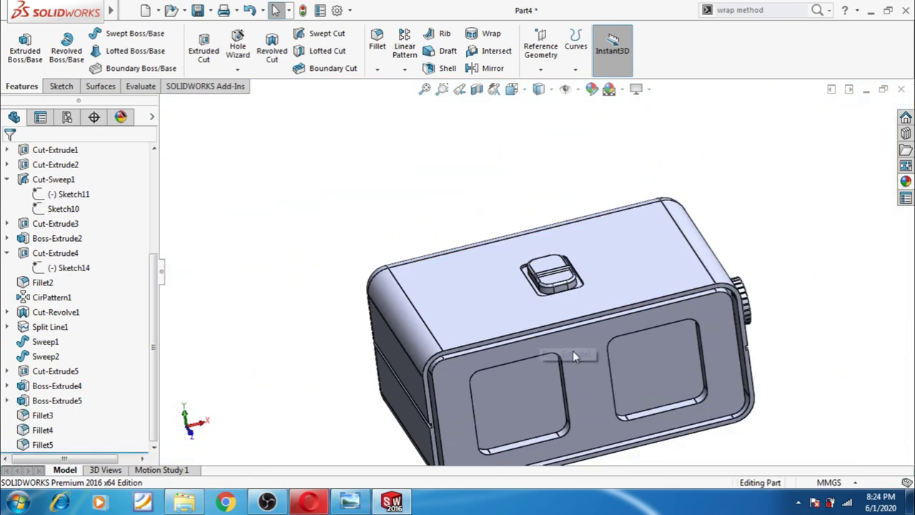
{"action": "scroll", "coordinate": [606, 418], "scroll_direction": "up", "scroll_amount": 2}
{"action": "mouse_move", "coordinate": [606, 418]}
{"action": "middle_mouse_down"}
{"action": "mouse_move", "coordinate": [586, 425]}
{"action": "mouse_move", "coordinate": [593, 400]}
{"action": "middle_mouse_up"}
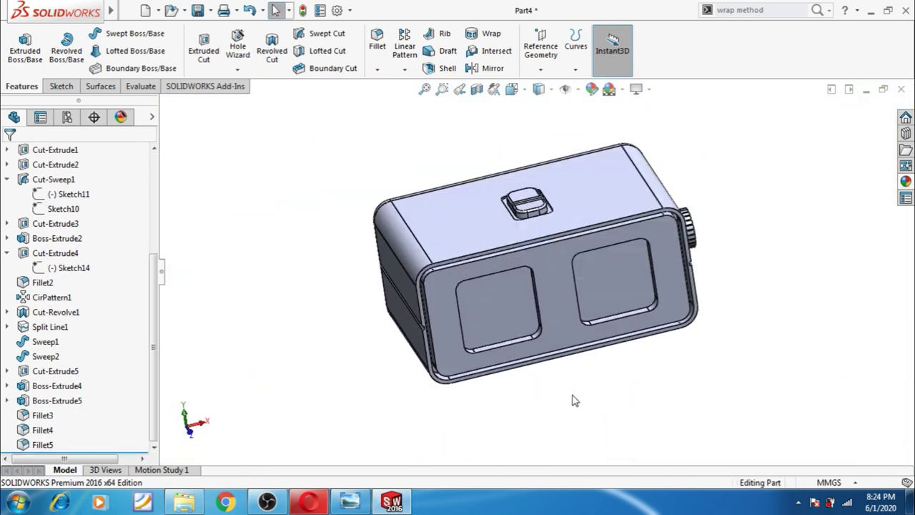
{"action": "scroll", "coordinate": [576, 400], "scroll_direction": "down", "scroll_amount": 2}
{"action": "scroll", "coordinate": [560, 364], "scroll_direction": "up", "scroll_amount": 1}
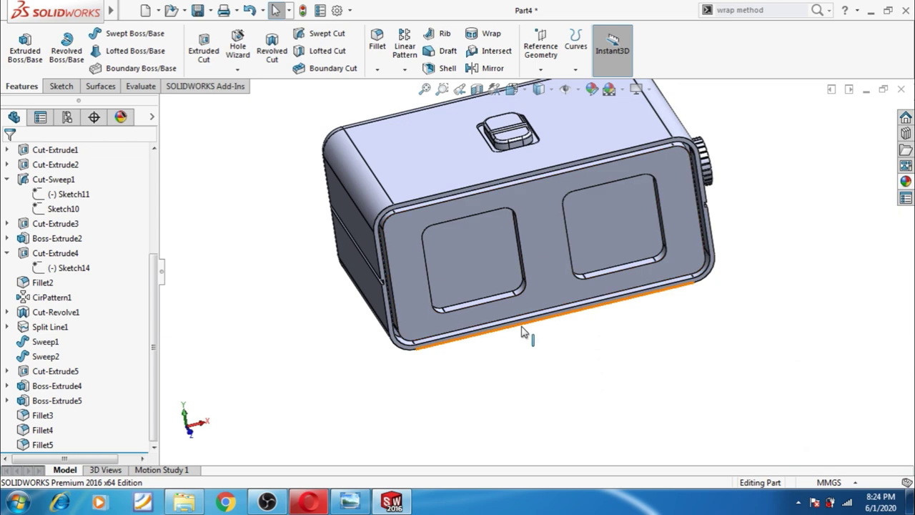
{"action": "scroll", "coordinate": [591, 238], "scroll_direction": "up", "scroll_amount": 2}
{"action": "scroll", "coordinate": [576, 290], "scroll_direction": "down", "scroll_amount": 2}
{"action": "scroll", "coordinate": [575, 291], "scroll_direction": "up", "scroll_amount": 1}
{"action": "mouse_move", "coordinate": [522, 369]}
{"action": "middle_mouse_down"}
{"action": "mouse_move", "coordinate": [508, 320]}
{"action": "mouse_move", "coordinate": [494, 321]}
{"action": "mouse_move", "coordinate": [510, 271]}
{"action": "middle_mouse_up"}
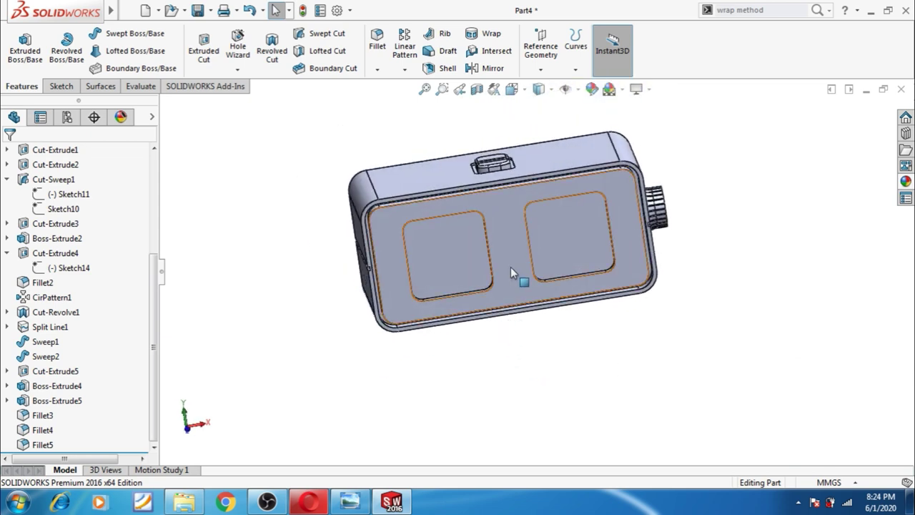
{"action": "left_click", "coordinate": [511, 248]}
Step: Turn the front face square-on and sketch a vertical centerline up from the origin
{"action": "left_click", "coordinate": [627, 210]}
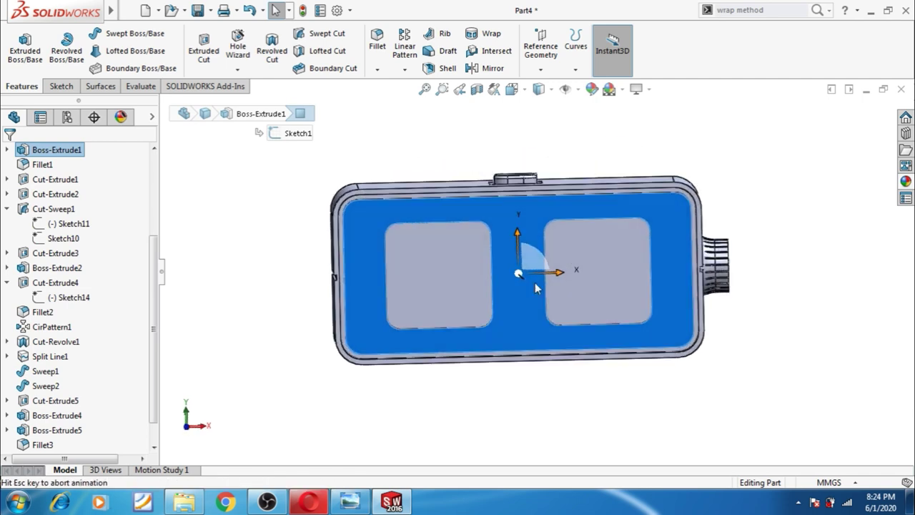
{"action": "left_click", "coordinate": [564, 284]}
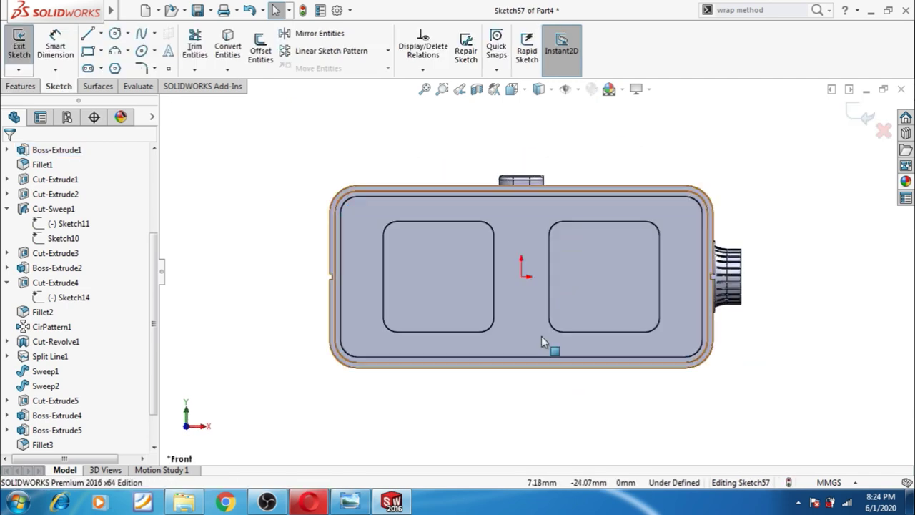
{"action": "left_click", "coordinate": [100, 33]}
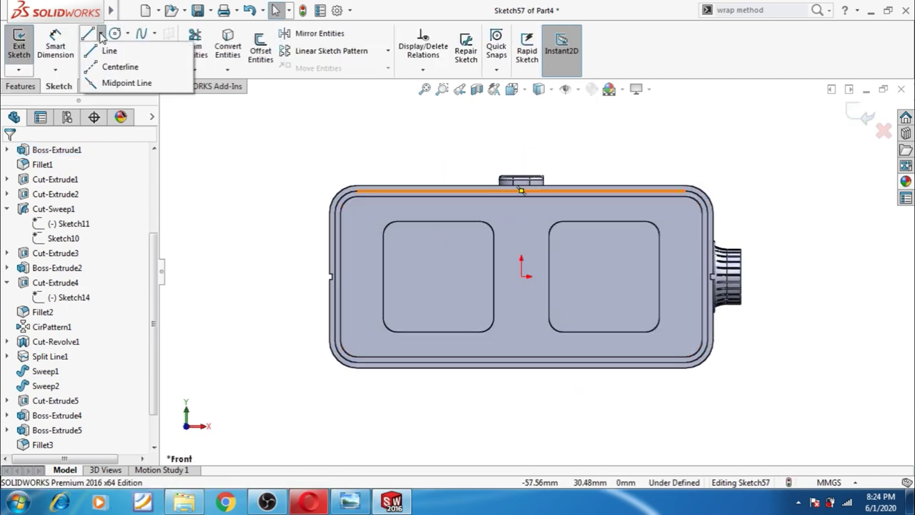
{"action": "left_click", "coordinate": [114, 67]}
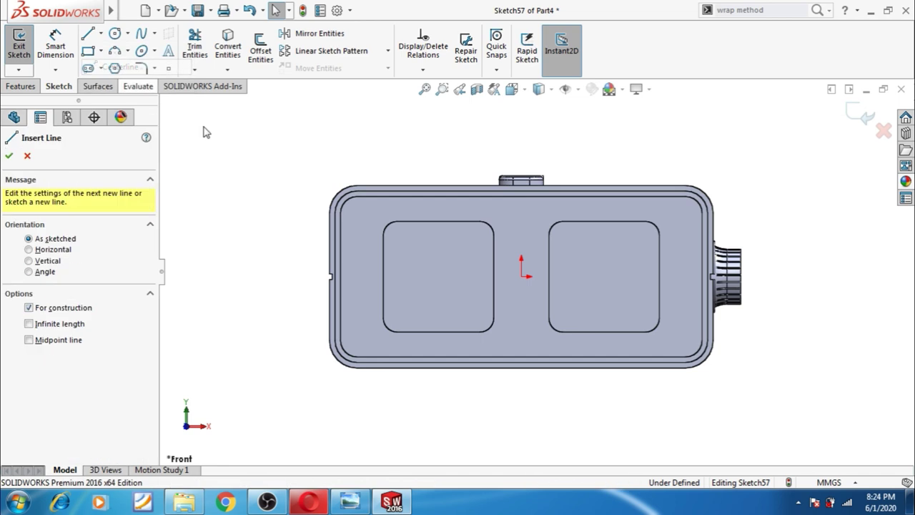
{"action": "left_click", "coordinate": [522, 276]}
{"action": "left_click", "coordinate": [521, 147]}
{"action": "key", "text": "Escape"}
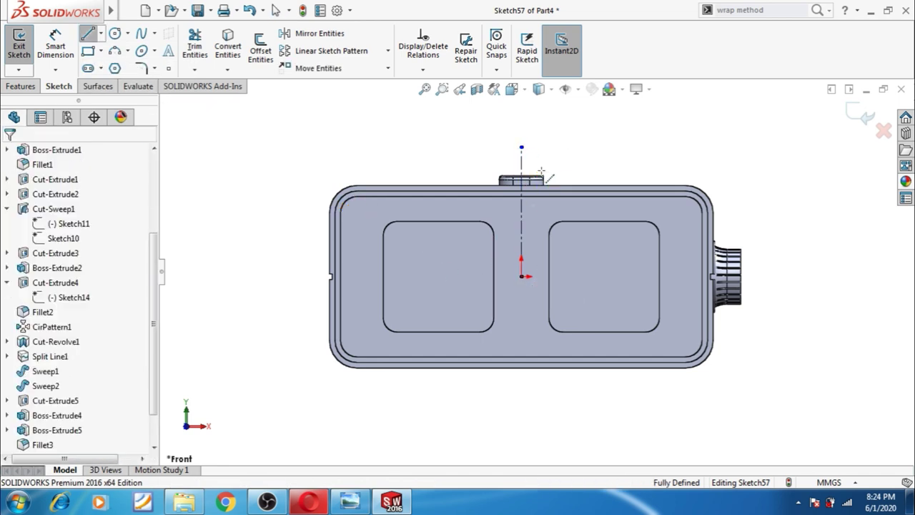
{"action": "left_click", "coordinate": [860, 113]}
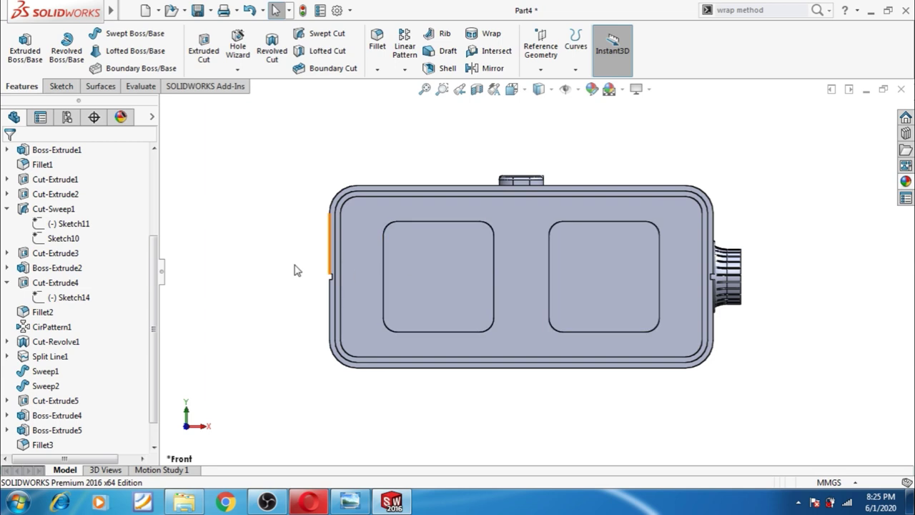
Step: Start a new front-face sketch with a vertical construction line up from the origin
{"action": "left_click", "coordinate": [431, 275]}
{"action": "left_click", "coordinate": [489, 242]}
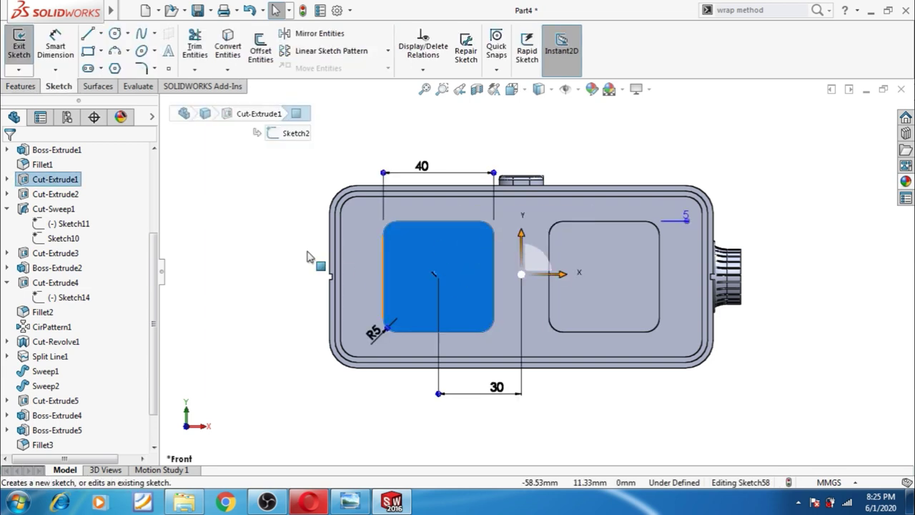
{"action": "left_click", "coordinate": [101, 34]}
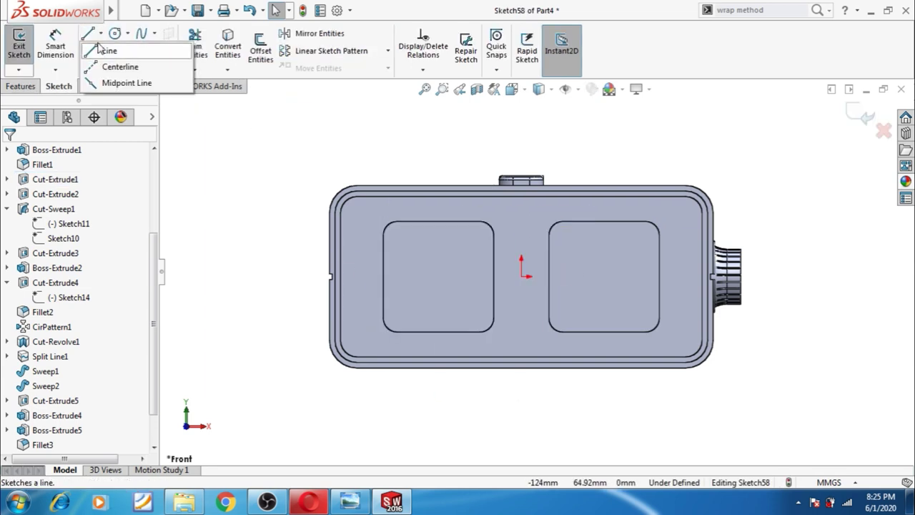
{"action": "left_click", "coordinate": [100, 49]}
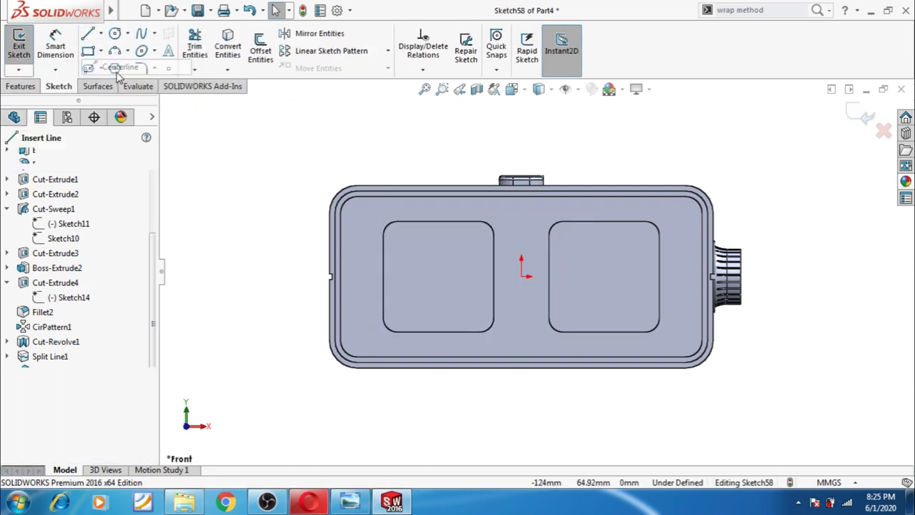
{"action": "left_click", "coordinate": [521, 276]}
{"action": "left_click", "coordinate": [521, 145]}
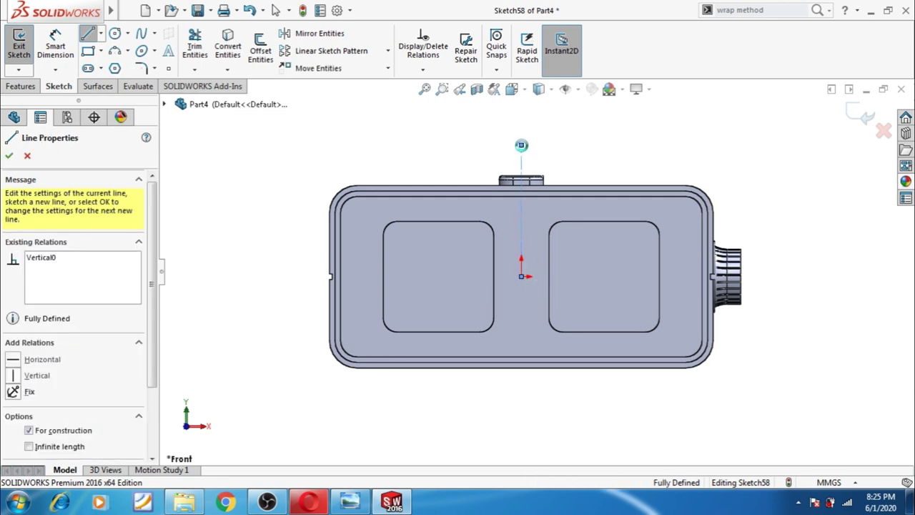
{"action": "key", "text": "Escape"}
Step: Draw a horizontal centerline across the left display window
{"action": "scroll", "coordinate": [491, 300], "scroll_direction": "down", "scroll_amount": 1}
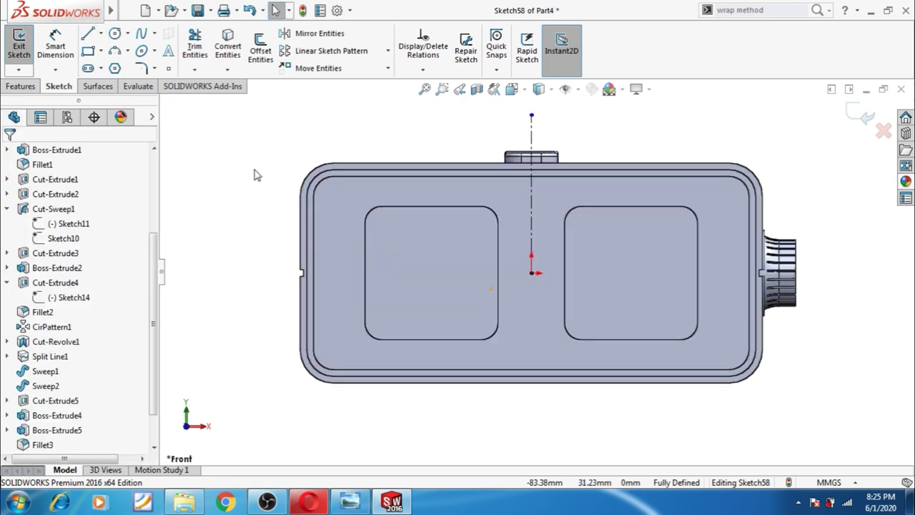
{"action": "left_click", "coordinate": [100, 33]}
{"action": "left_click", "coordinate": [100, 67]}
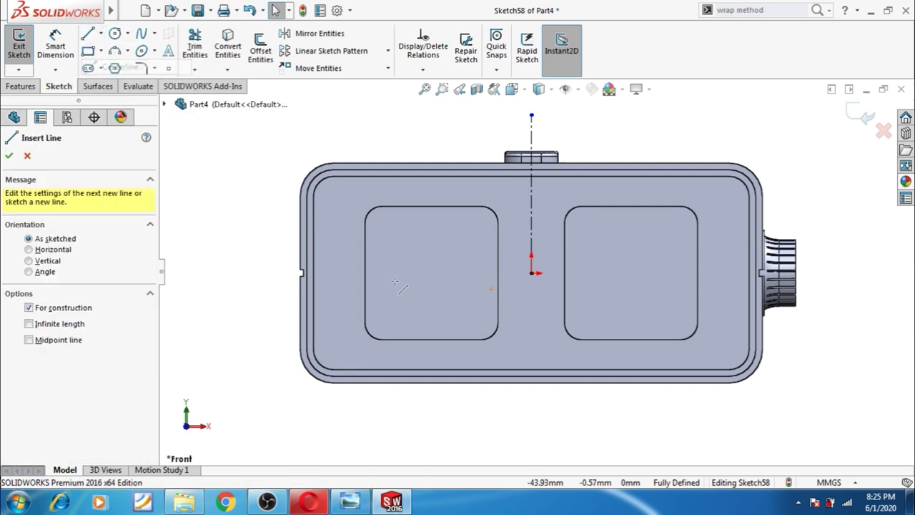
{"action": "left_click", "coordinate": [375, 318]}
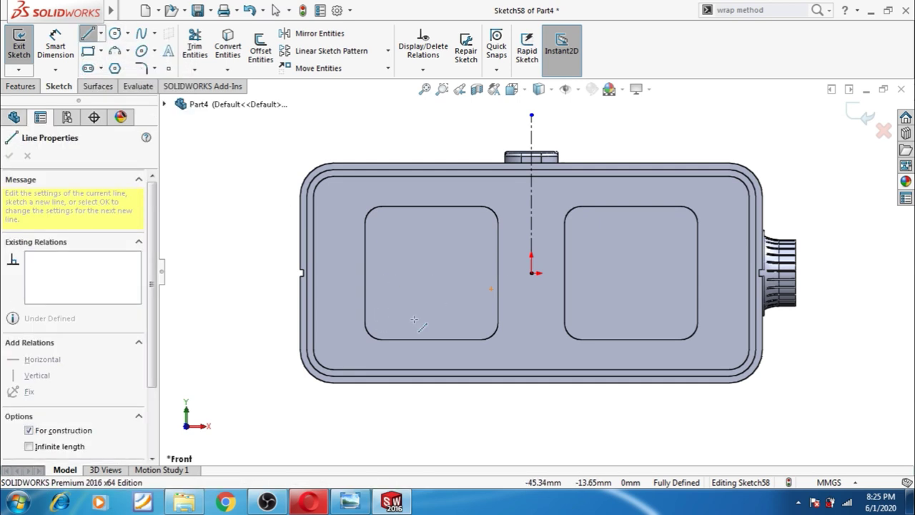
{"action": "left_click", "coordinate": [480, 317]}
{"action": "key", "text": "Escape"}
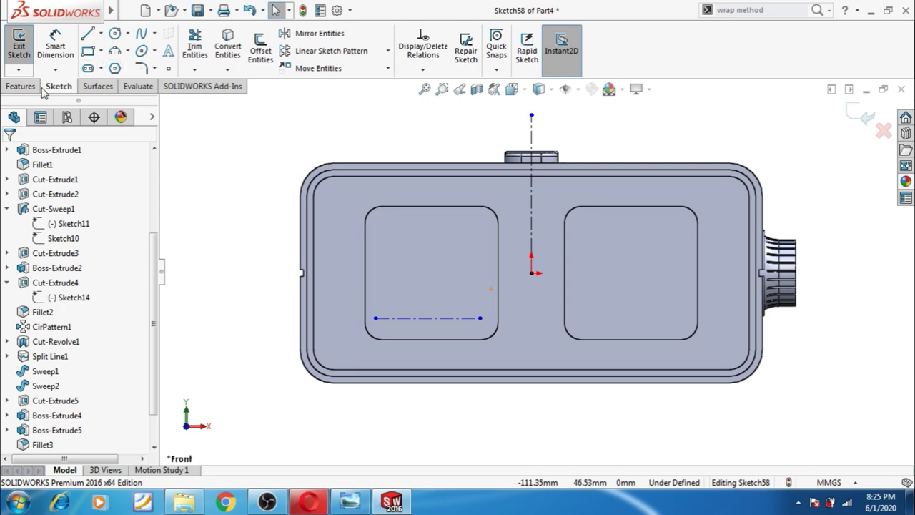
Step: Add '08' sketch text along the left window's horizontal line, flipped above it
{"action": "left_click", "coordinate": [168, 50]}
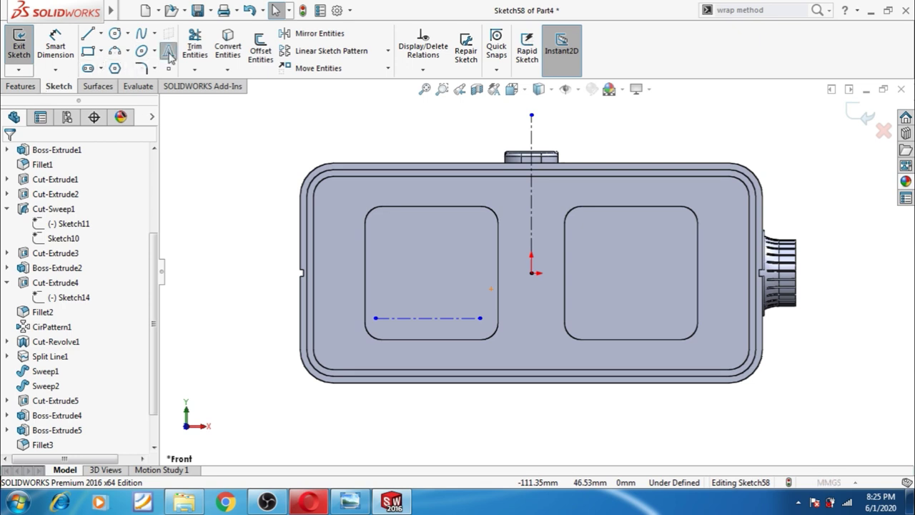
{"action": "left_click", "coordinate": [397, 318]}
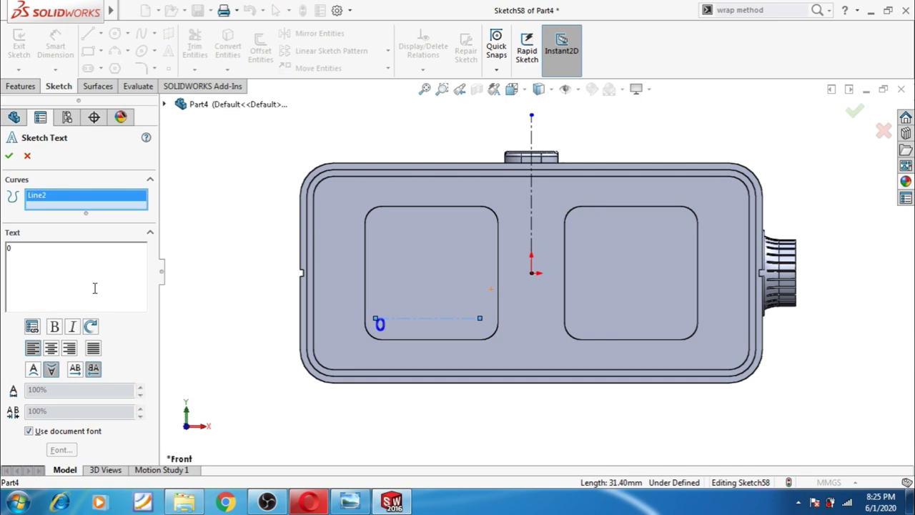
{"action": "left_click", "coordinate": [33, 373]}
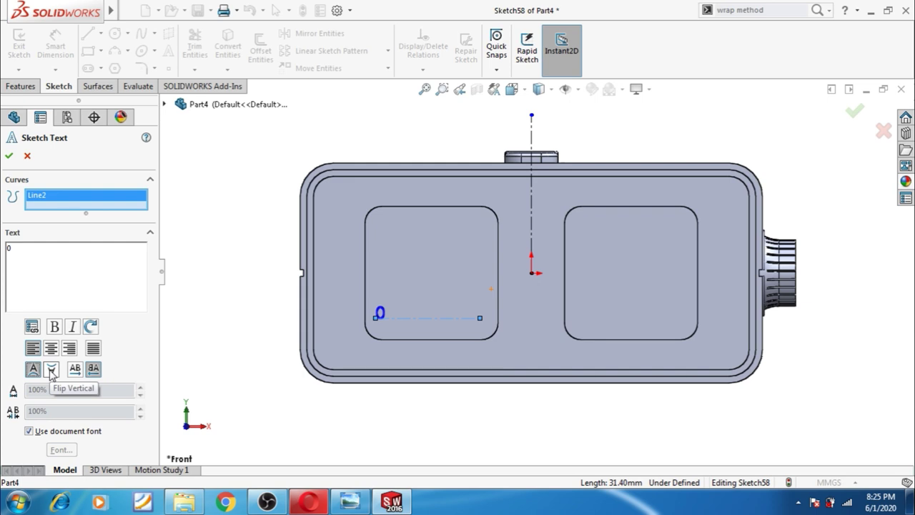
{"action": "left_click", "coordinate": [87, 252]}
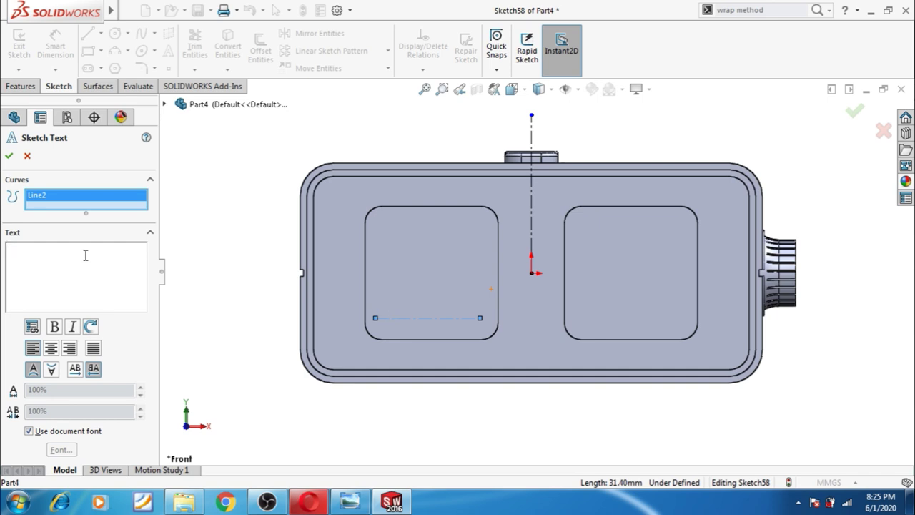
{"action": "left_click", "coordinate": [80, 372]}
{"action": "type", "text": "08"}
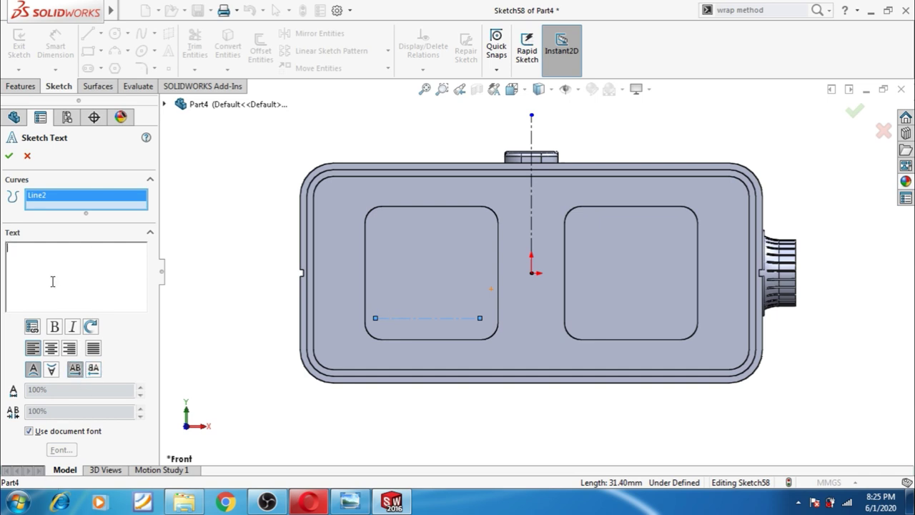
Step: Turn off the document font and raise the 08 text height to 72 points
{"action": "left_click", "coordinate": [29, 430]}
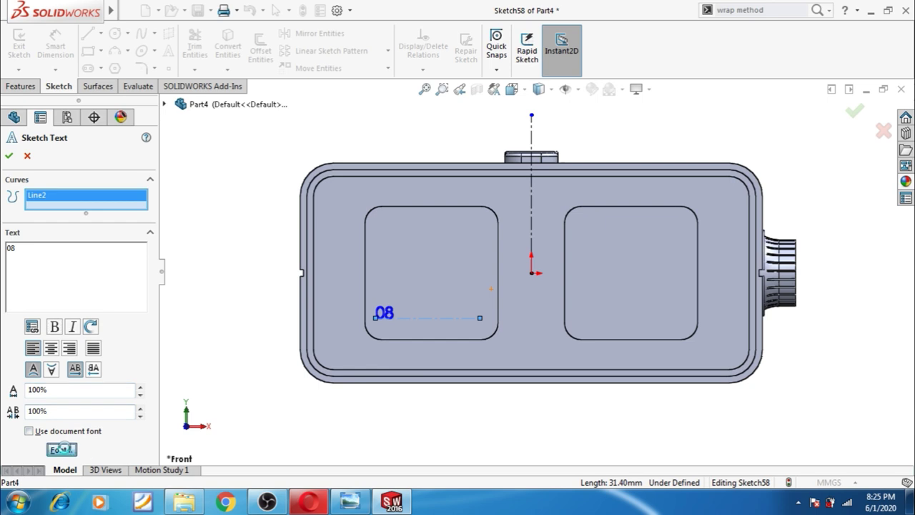
{"action": "left_click", "coordinate": [61, 449]}
{"action": "left_click", "coordinate": [491, 207]}
{"action": "scroll", "coordinate": [554, 243], "scroll_direction": "down", "scroll_amount": 4}
{"action": "left_click", "coordinate": [534, 235]}
{"action": "left_click", "coordinate": [592, 186]}
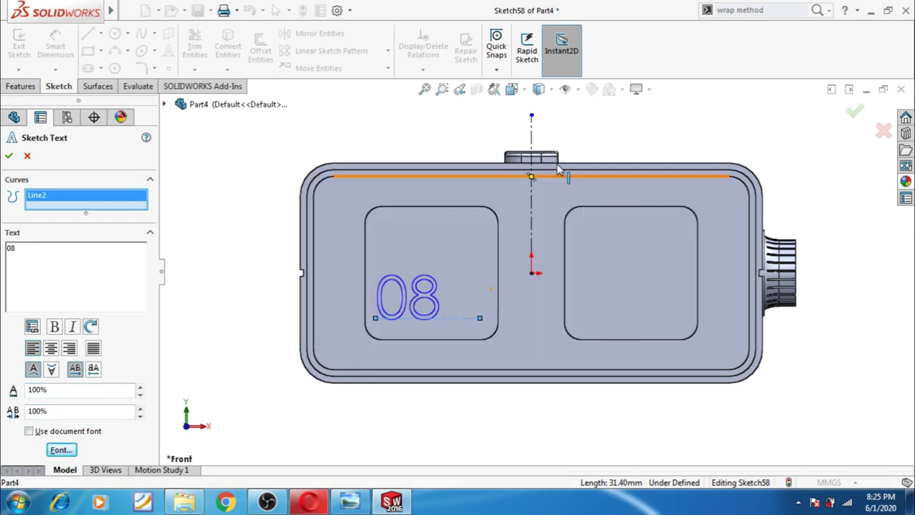
{"action": "left_click", "coordinate": [61, 449]}
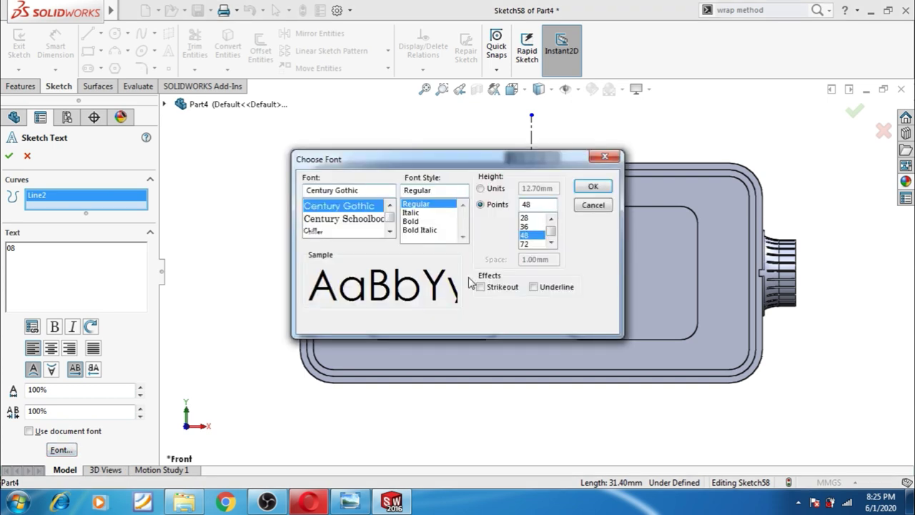
{"action": "left_click", "coordinate": [536, 244]}
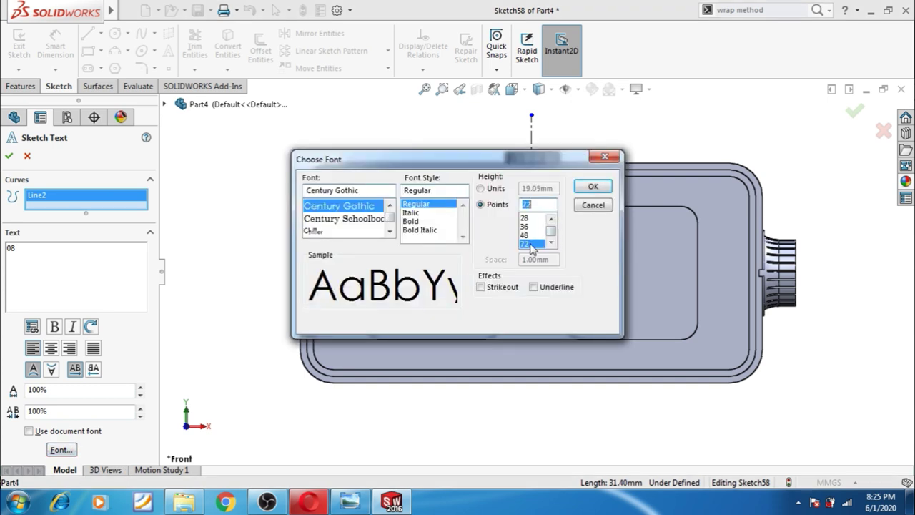
{"action": "left_click", "coordinate": [595, 188]}
Step: Fine-tune the 08 font point height so it fills the window, then accept the text
{"action": "left_click", "coordinate": [48, 449]}
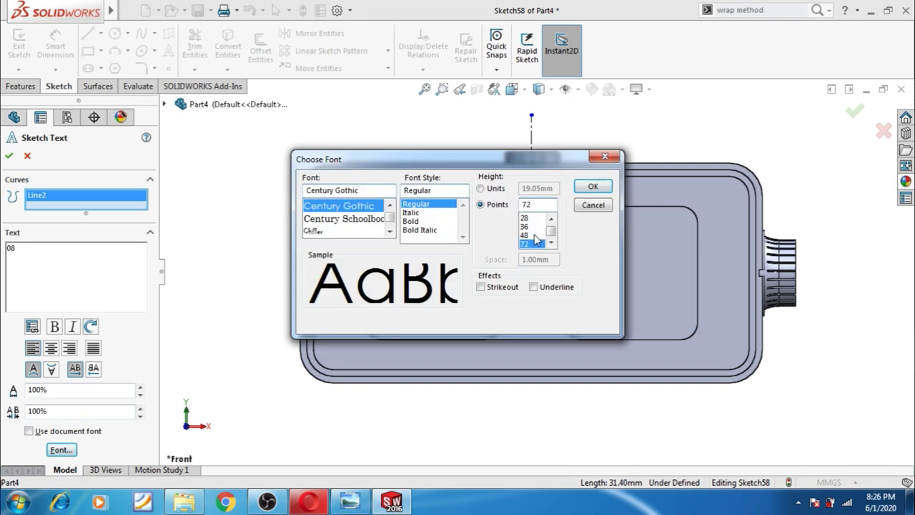
{"action": "type", "text": "80"}
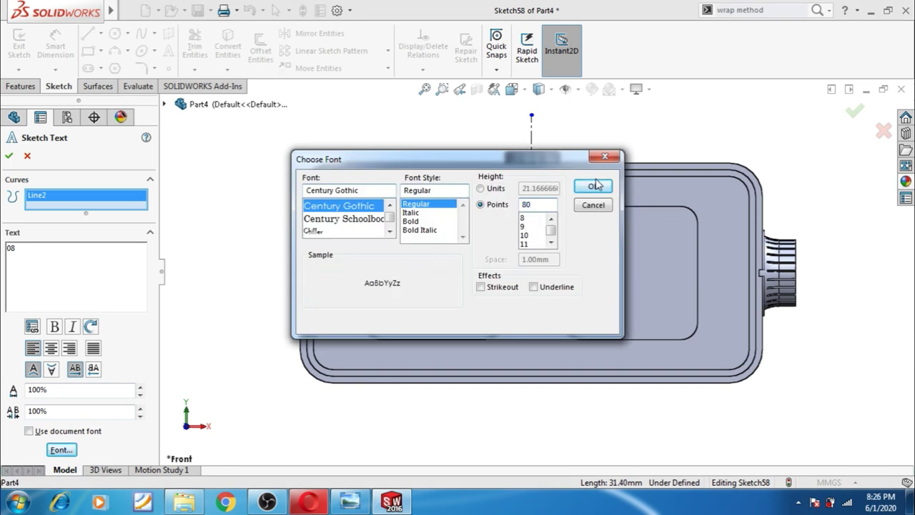
{"action": "left_click", "coordinate": [596, 185]}
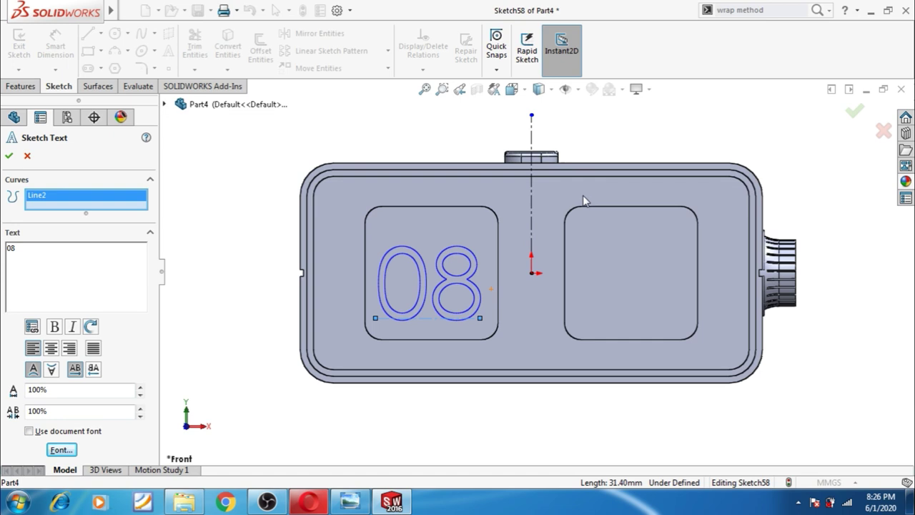
{"action": "left_click", "coordinate": [47, 451]}
{"action": "type", "text": "60"}
{"action": "key", "text": "Return"}
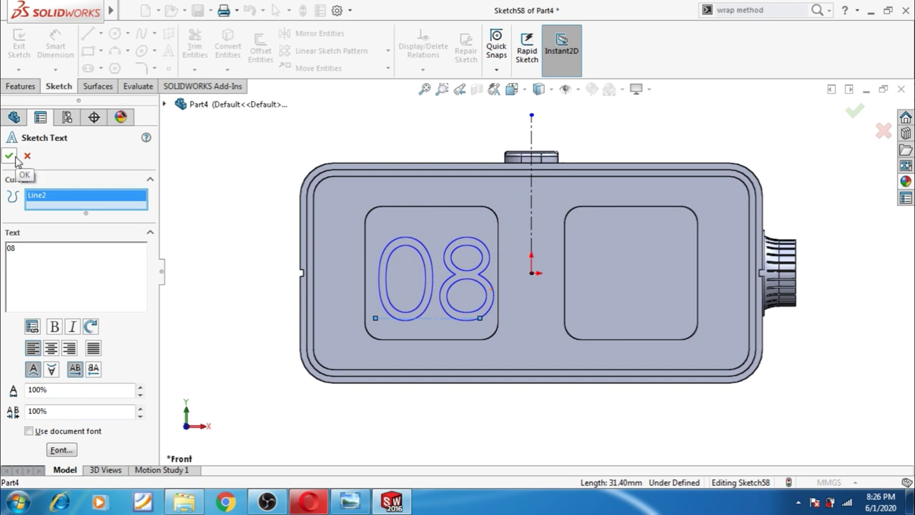
{"action": "left_click", "coordinate": [15, 156]}
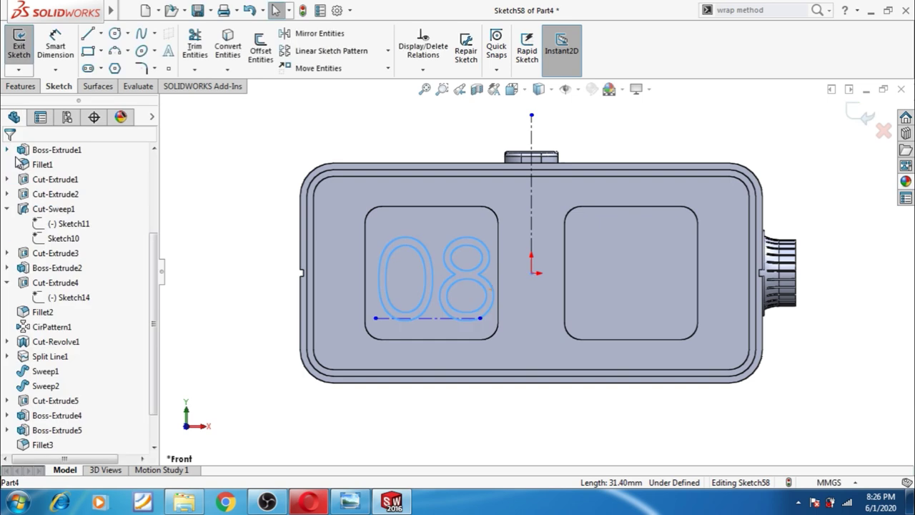
Step: Dimension the baseline under 08 to 32 mm
{"action": "left_click", "coordinate": [55, 43]}
{"action": "left_click", "coordinate": [440, 319]}
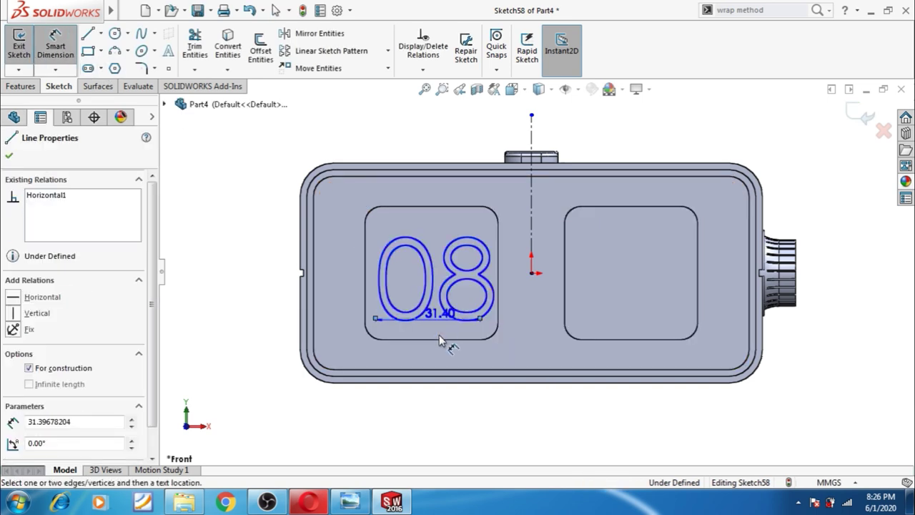
{"action": "left_click", "coordinate": [437, 354]}
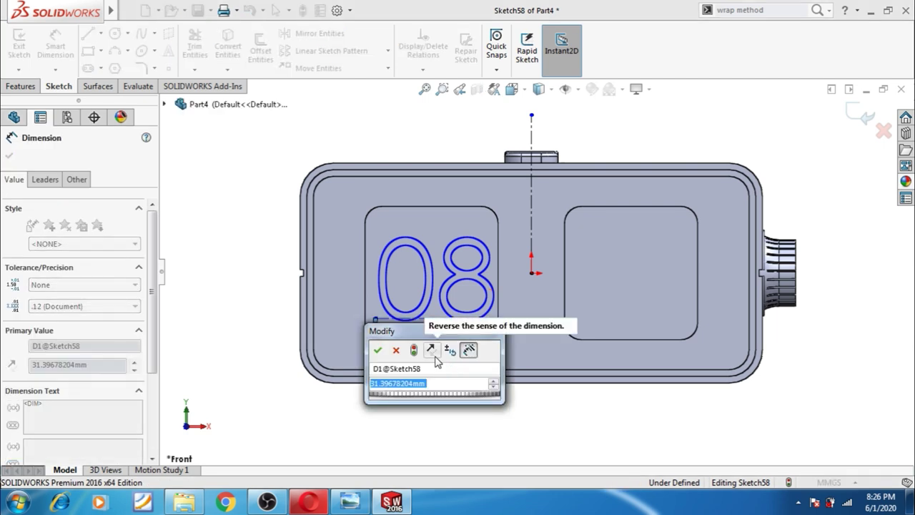
{"action": "type", "text": "32"}
{"action": "key", "text": "Return"}
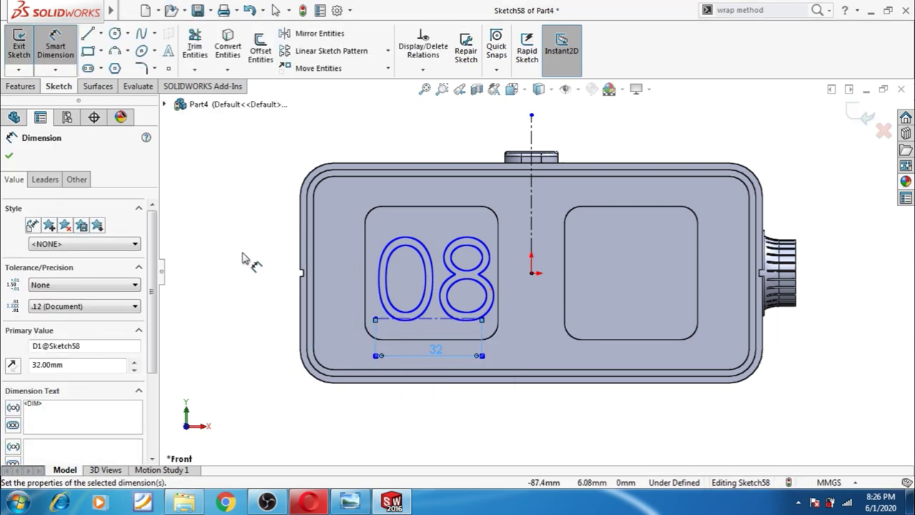
{"action": "left_click", "coordinate": [245, 260]}
Step: Draw a horizontal centerline across the right display window and dimension it 32 mm
{"action": "left_click", "coordinate": [101, 33]}
{"action": "left_click", "coordinate": [118, 65]}
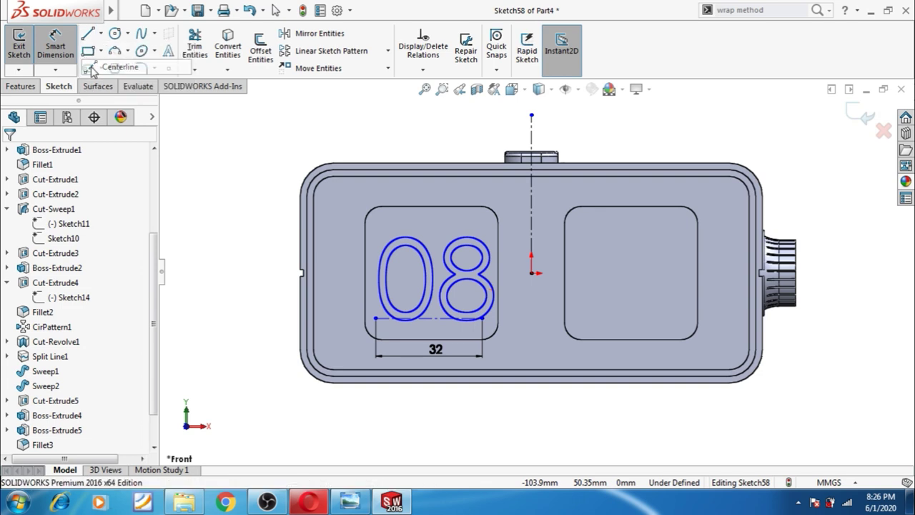
{"action": "left_click", "coordinate": [579, 318]}
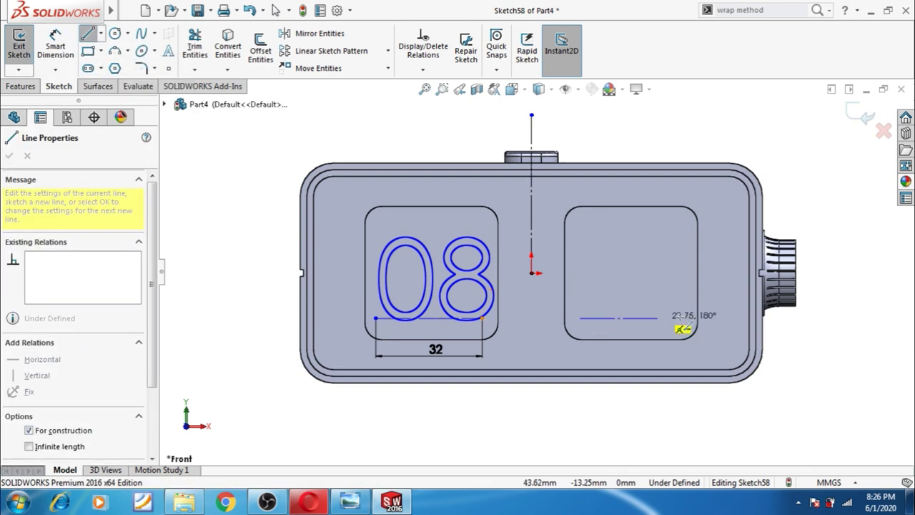
{"action": "left_click", "coordinate": [683, 318]}
{"action": "key", "text": "Escape"}
{"action": "left_click", "coordinate": [55, 44]}
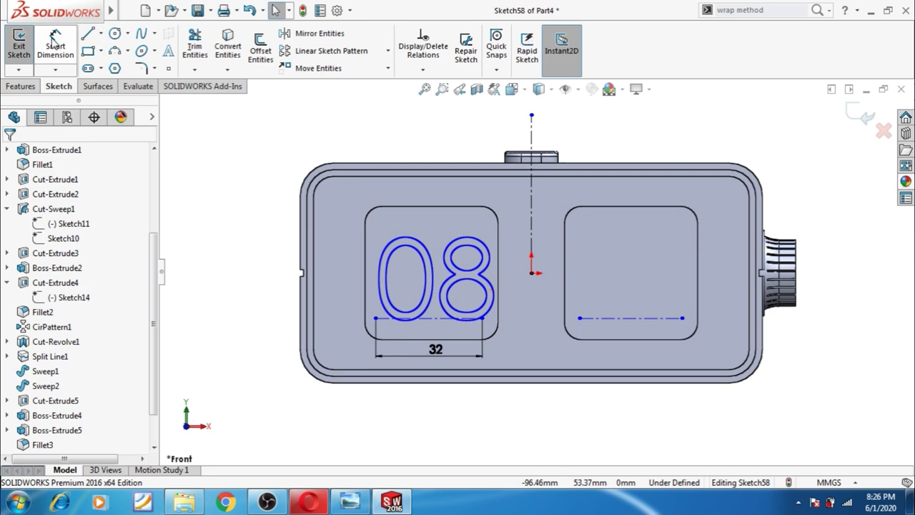
{"action": "left_click", "coordinate": [613, 318]}
{"action": "left_click", "coordinate": [613, 363]}
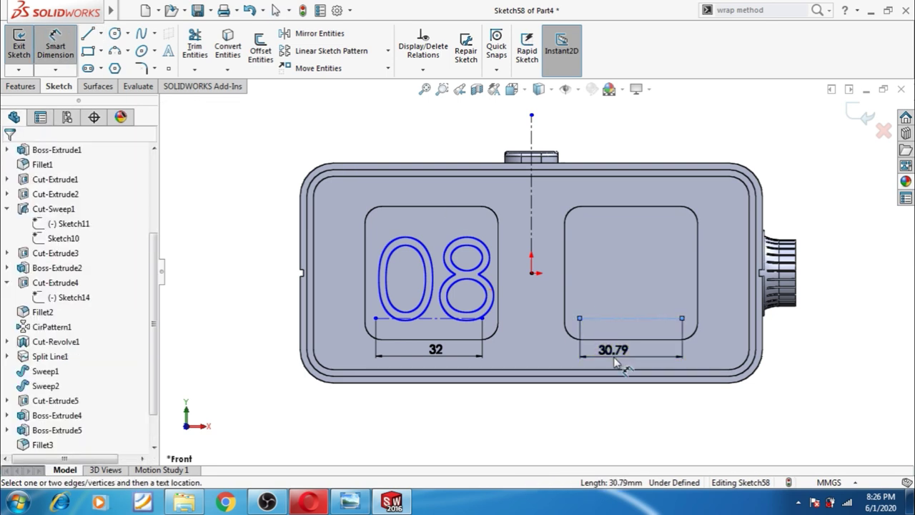
{"action": "type", "text": "32"}
{"action": "key", "text": "Return"}
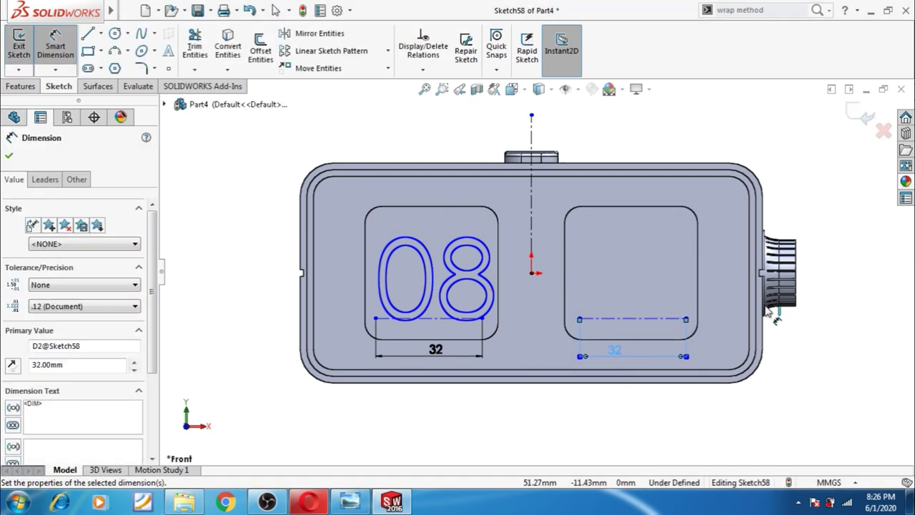
{"action": "left_click", "coordinate": [836, 188]}
{"action": "scroll", "coordinate": [670, 286], "scroll_direction": "down", "scroll_amount": 2}
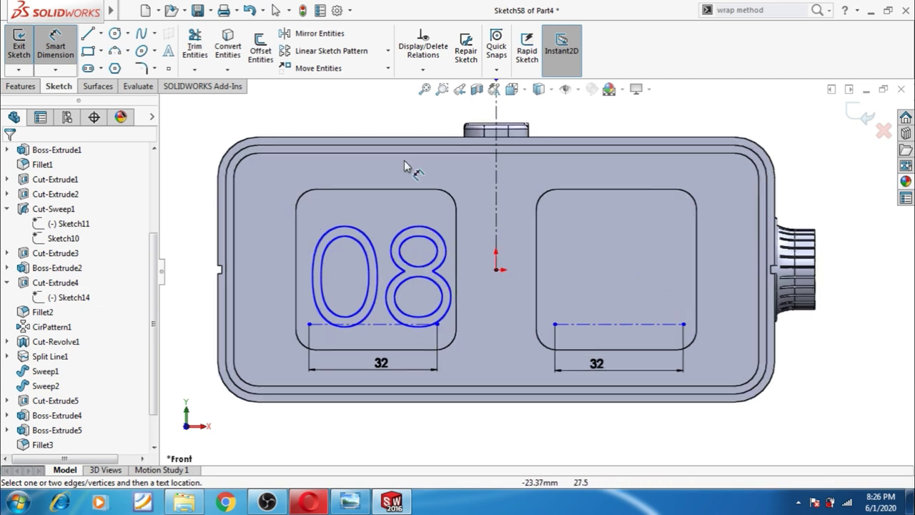
{"action": "left_click", "coordinate": [169, 51]}
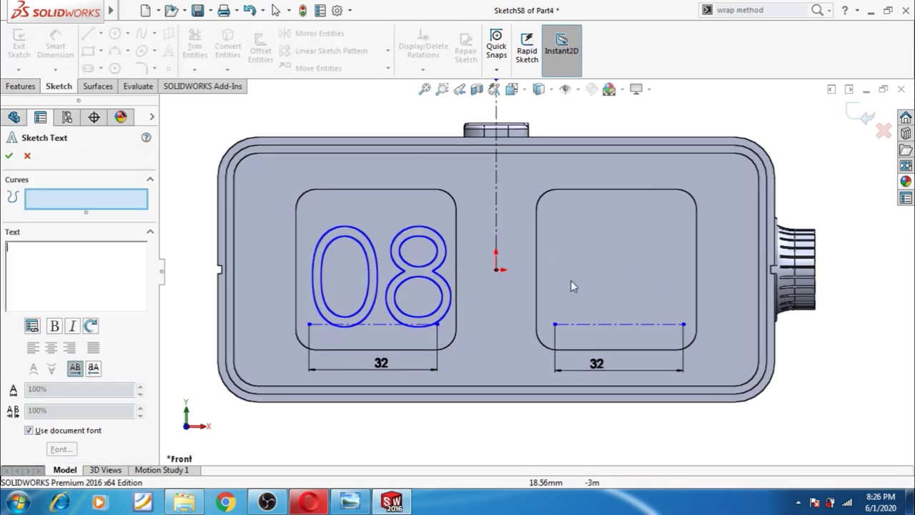
Step: Place '39' text along the right window's centerline at 90 pt custom font and accept it
{"action": "left_click", "coordinate": [577, 324]}
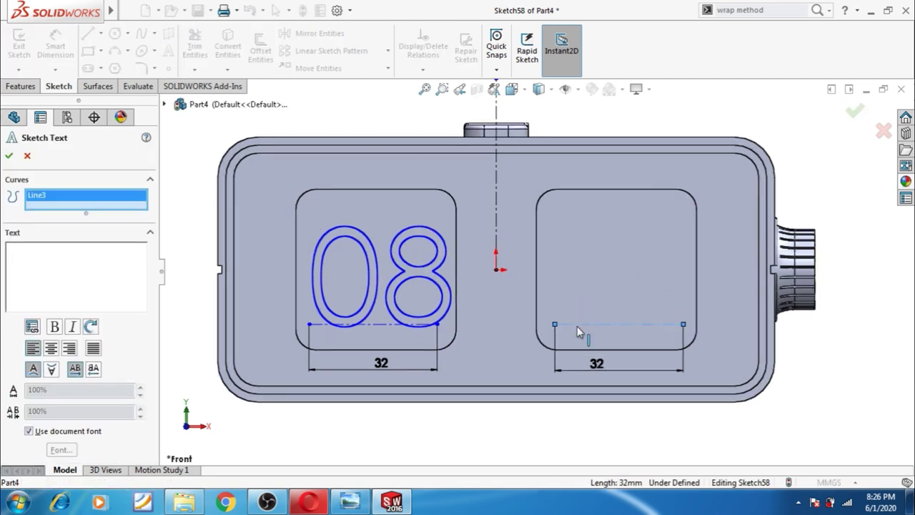
{"action": "left_click", "coordinate": [104, 277]}
{"action": "type", "text": "39"}
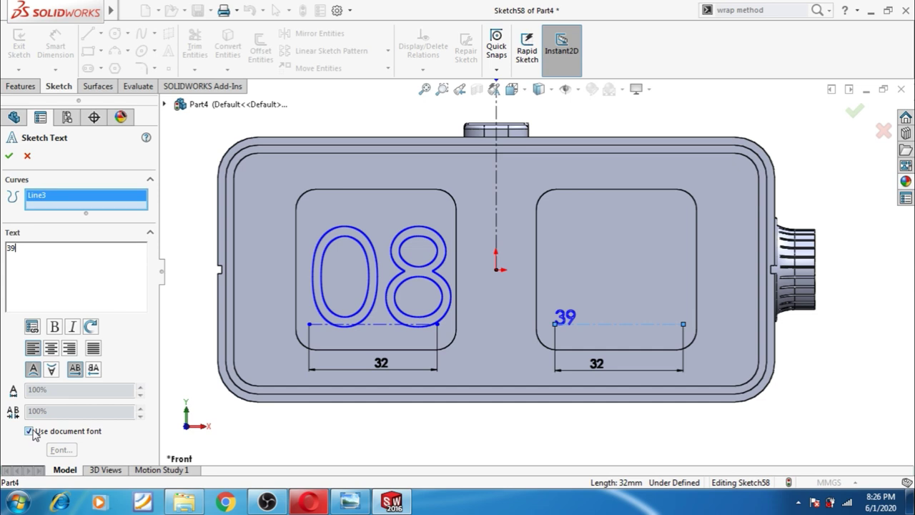
{"action": "left_click", "coordinate": [29, 431]}
{"action": "left_click", "coordinate": [61, 449]}
{"action": "left_click", "coordinate": [493, 204]}
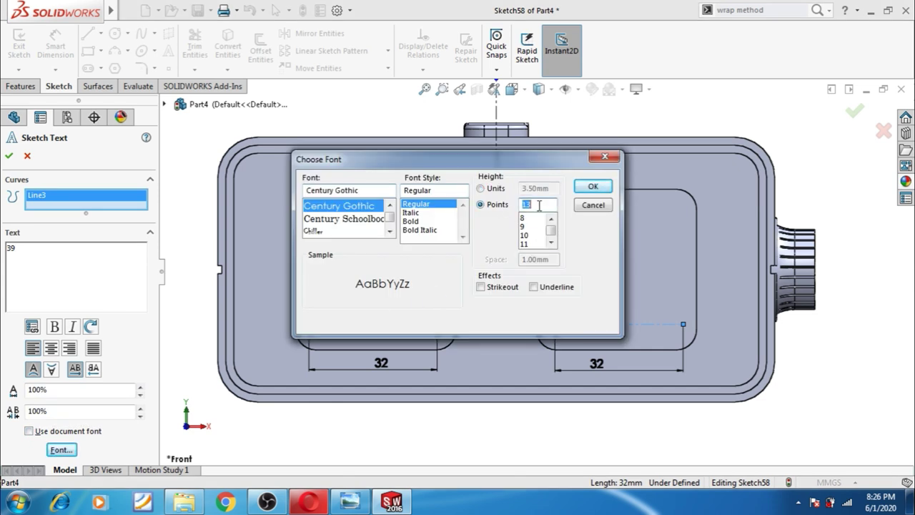
{"action": "type", "text": "0"}
{"action": "key", "text": "Return"}
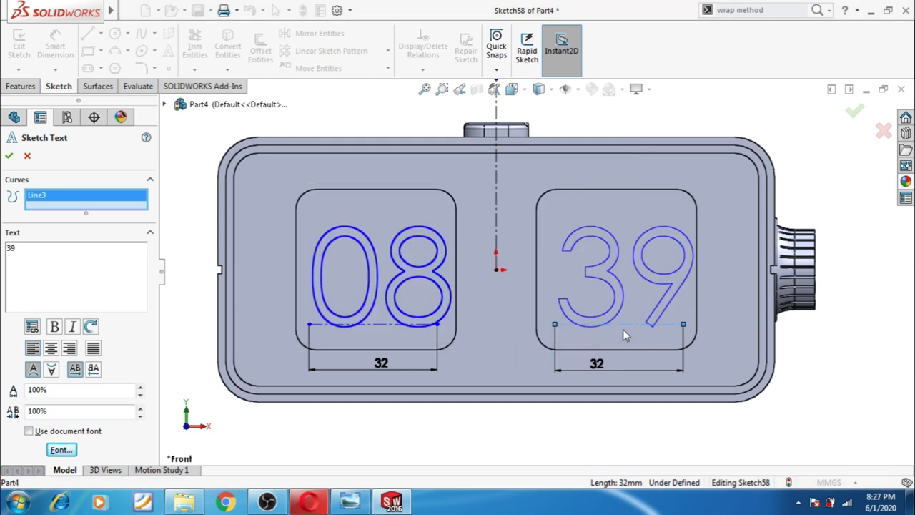
{"action": "left_click", "coordinate": [8, 157]}
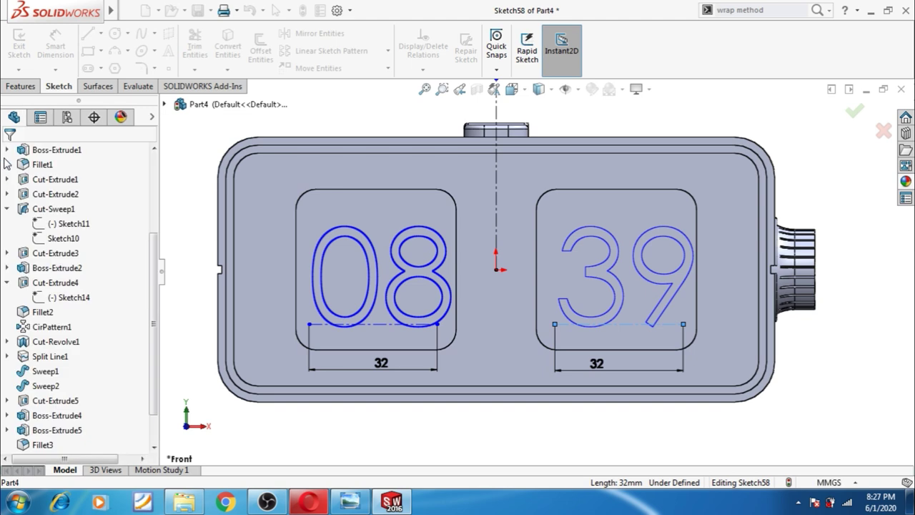
Step: Dimension the 39 baseline start 4 mm from the right window's left edge
{"action": "left_click", "coordinate": [536, 330]}
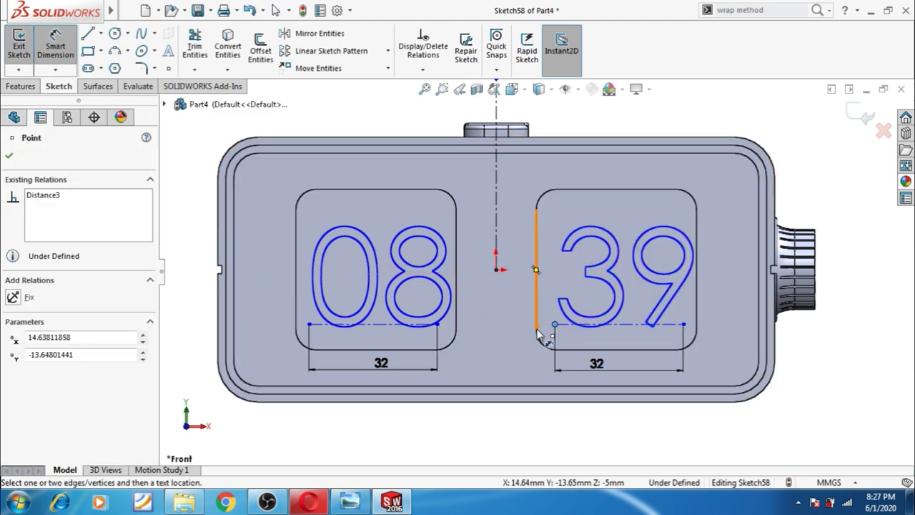
{"action": "left_click", "coordinate": [535, 330]}
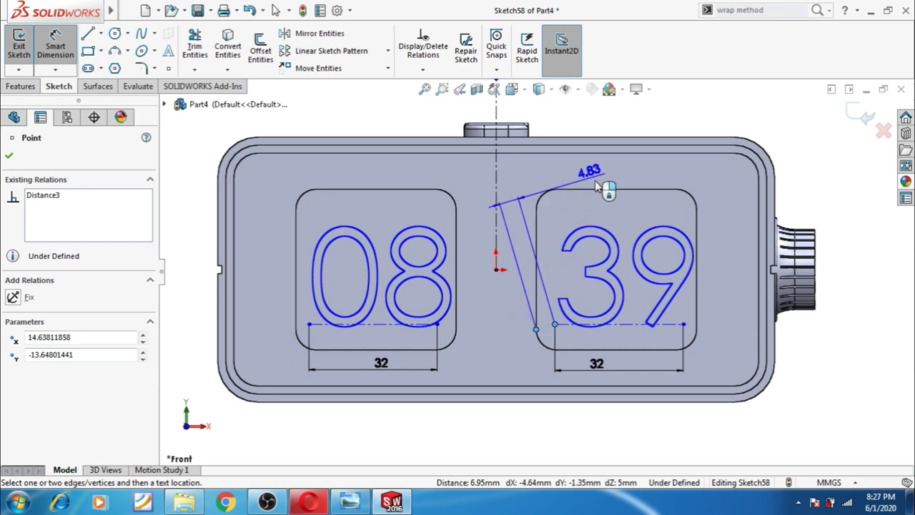
{"action": "left_click", "coordinate": [550, 289]}
{"action": "left_click", "coordinate": [551, 289]}
{"action": "type", "text": "4.5"}
{"action": "key", "text": "Return"}
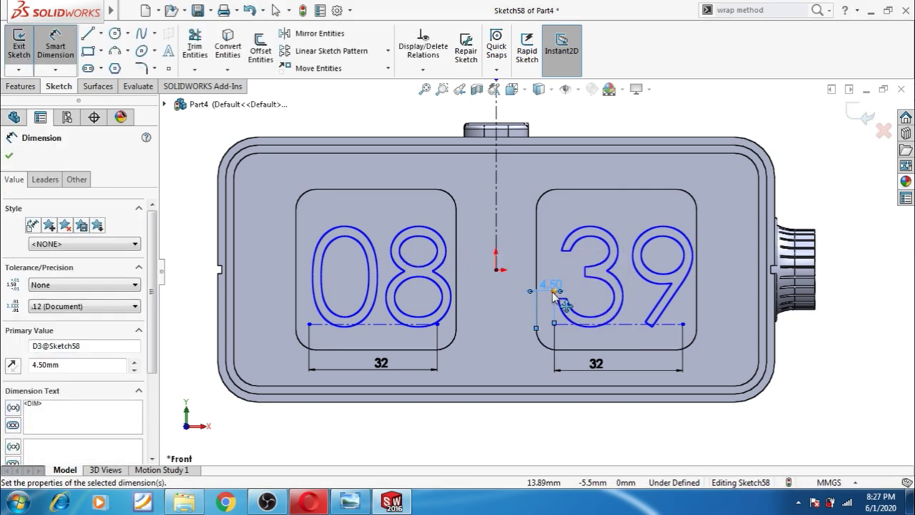
{"action": "double_click", "coordinate": [549, 288]}
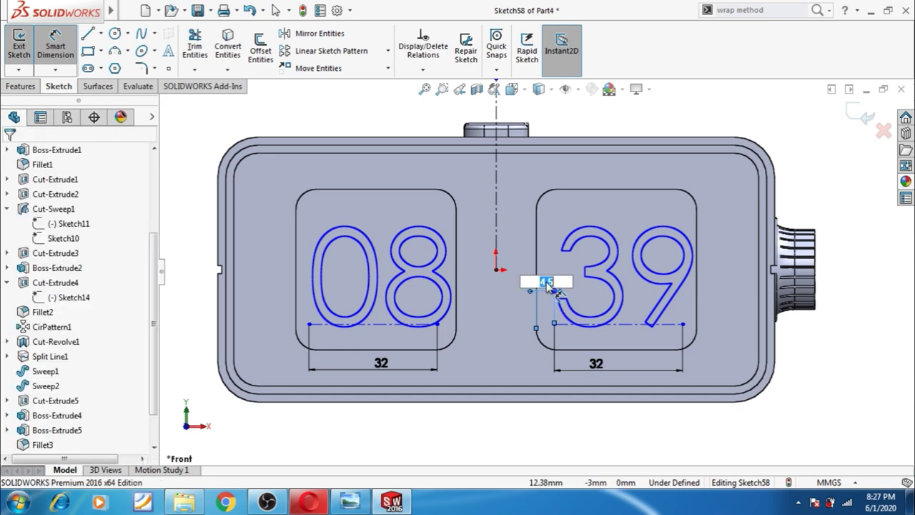
{"action": "key", "text": "Return"}
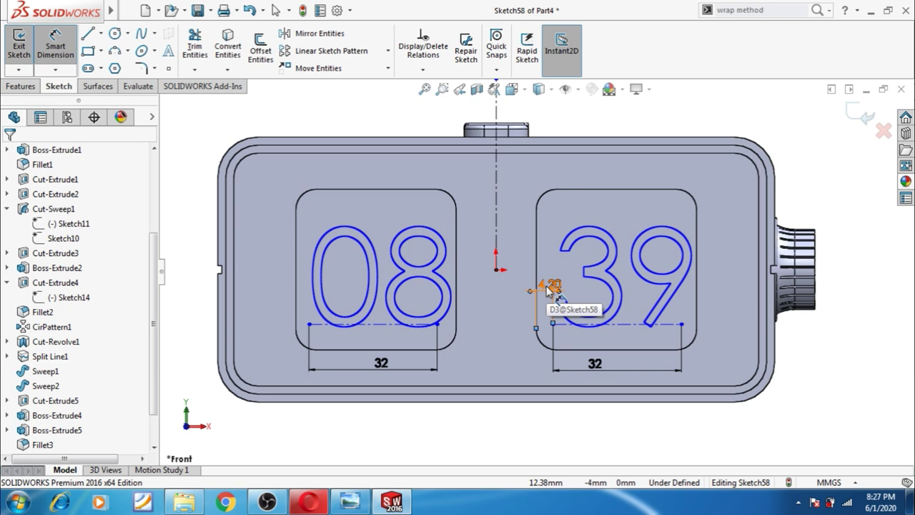
{"action": "double_click", "coordinate": [549, 286]}
{"action": "type", "text": "4"}
{"action": "key", "text": "Return"}
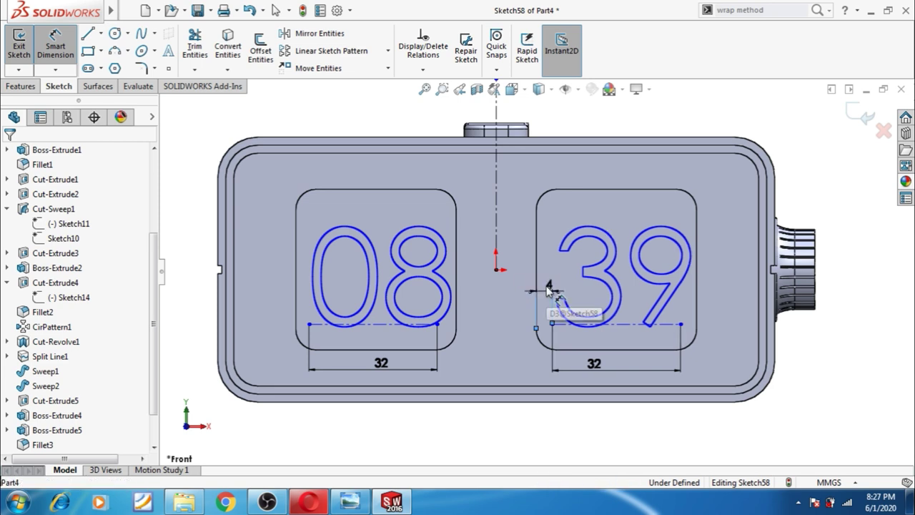
Step: Set the 08 baseline start 2.5 mm from the left window's edge and exit the sketch
{"action": "left_click", "coordinate": [308, 324]}
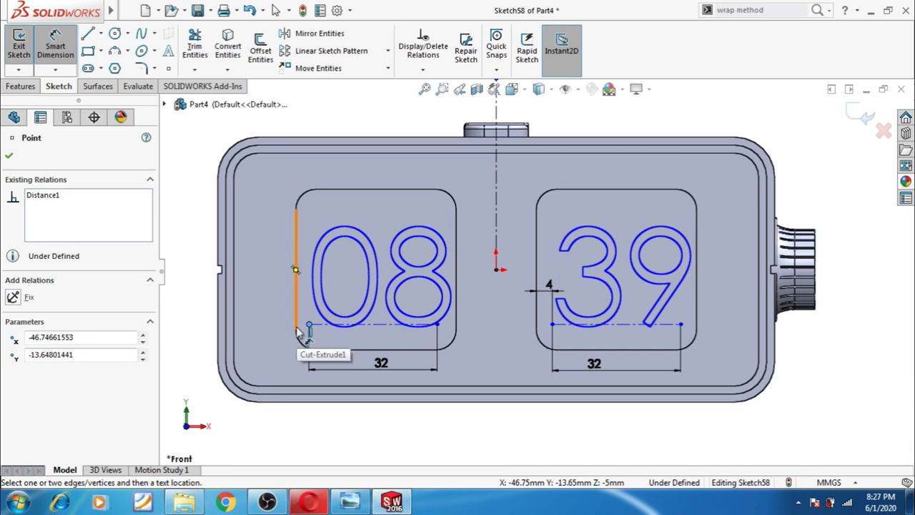
{"action": "left_click", "coordinate": [297, 325]}
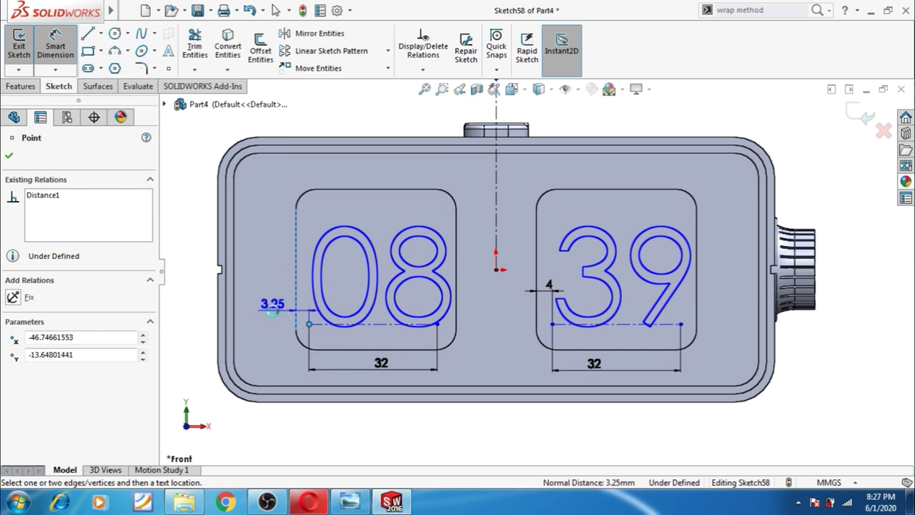
{"action": "left_click", "coordinate": [274, 316]}
{"action": "type", "text": "3"}
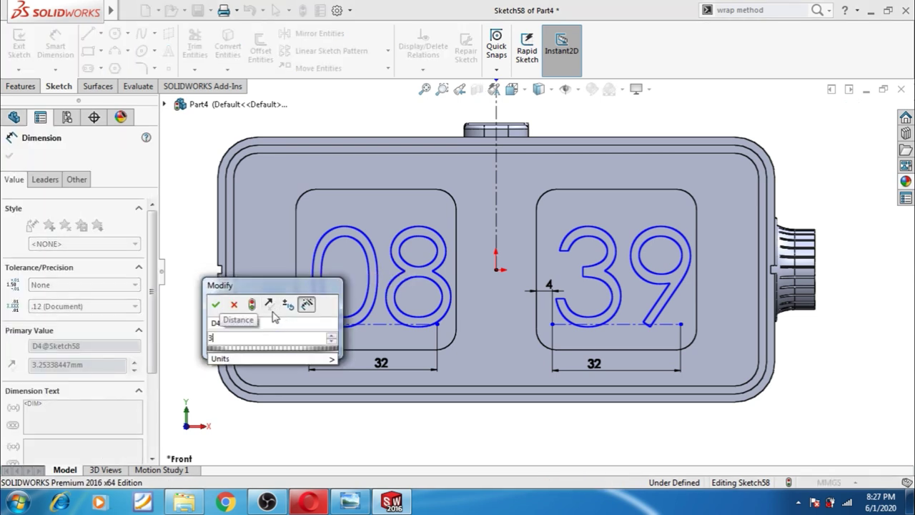
{"action": "key", "text": "Return"}
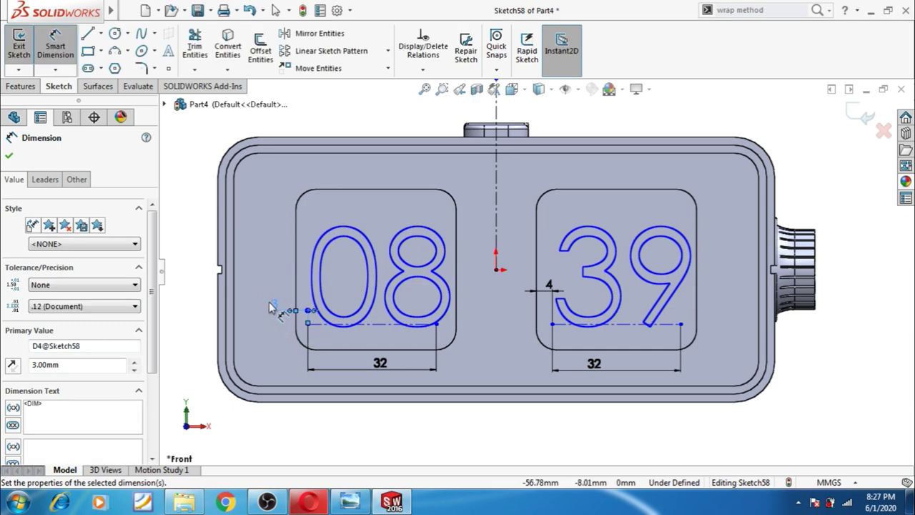
{"action": "left_click", "coordinate": [272, 303]}
{"action": "type", "text": "2.5"}
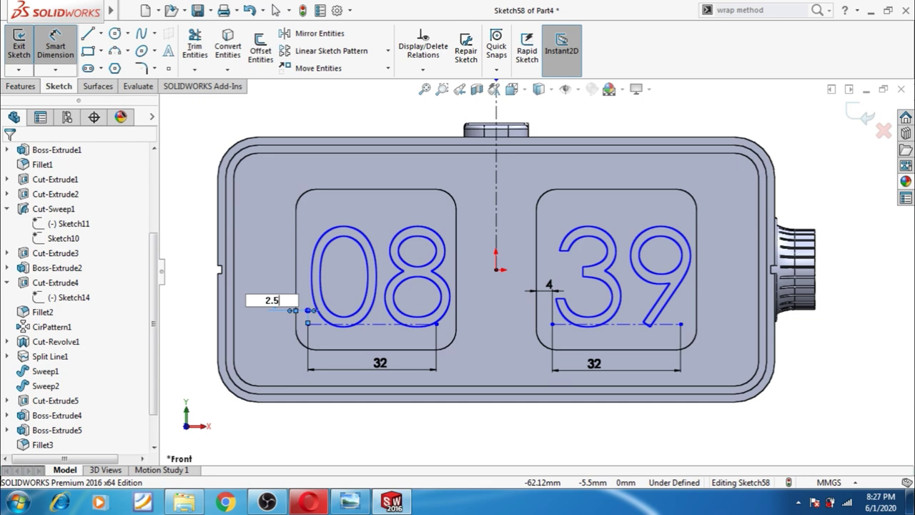
{"action": "key", "text": "Return"}
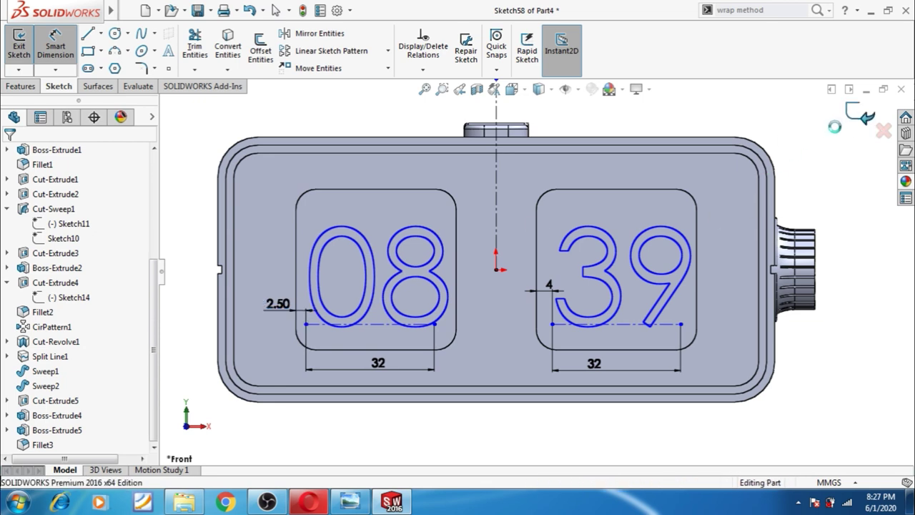
{"action": "left_click", "coordinate": [867, 118]}
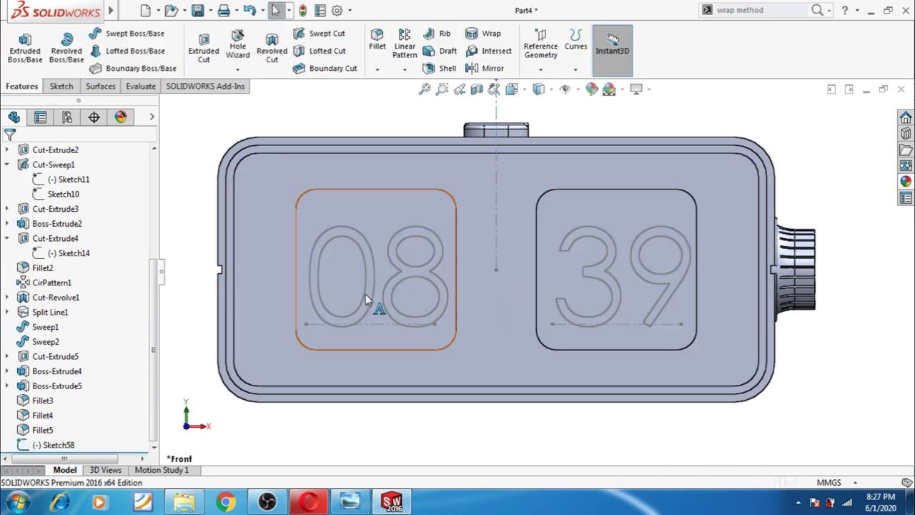
Step: Create a projection split line from Sketch58 onto the 08 and 39 window faces
{"action": "left_click", "coordinate": [75, 443]}
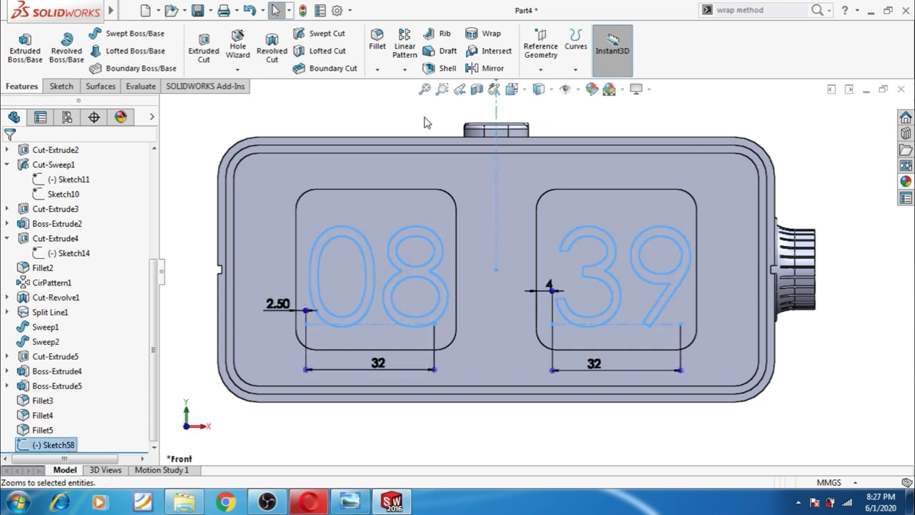
{"action": "left_click", "coordinate": [575, 70]}
{"action": "left_click", "coordinate": [593, 86]}
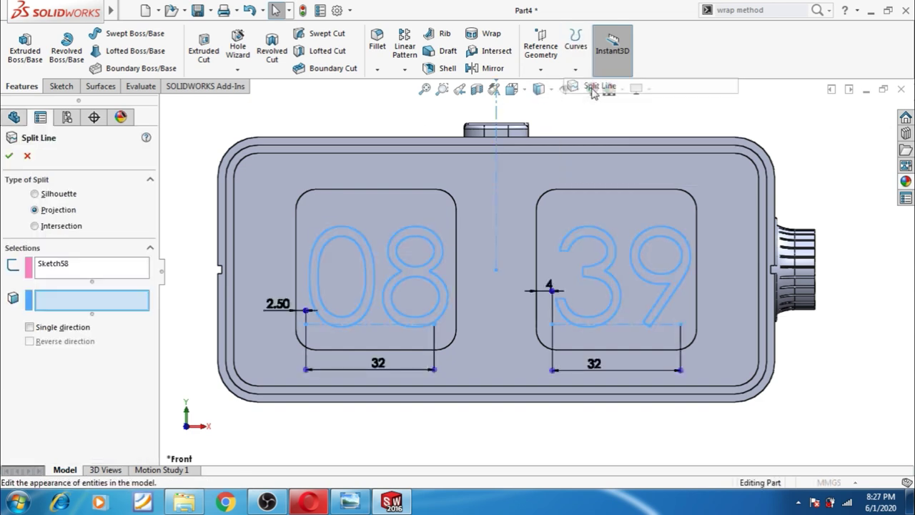
{"action": "left_click", "coordinate": [391, 206]}
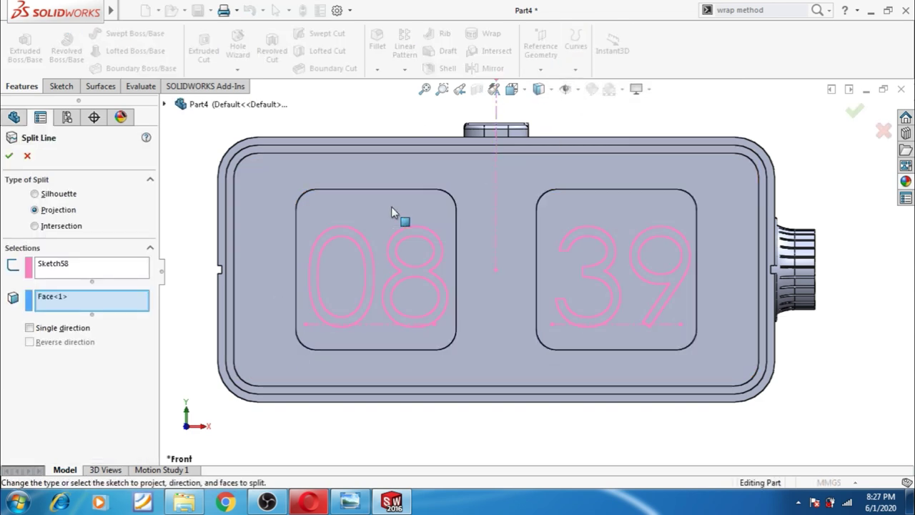
{"action": "left_click", "coordinate": [564, 216]}
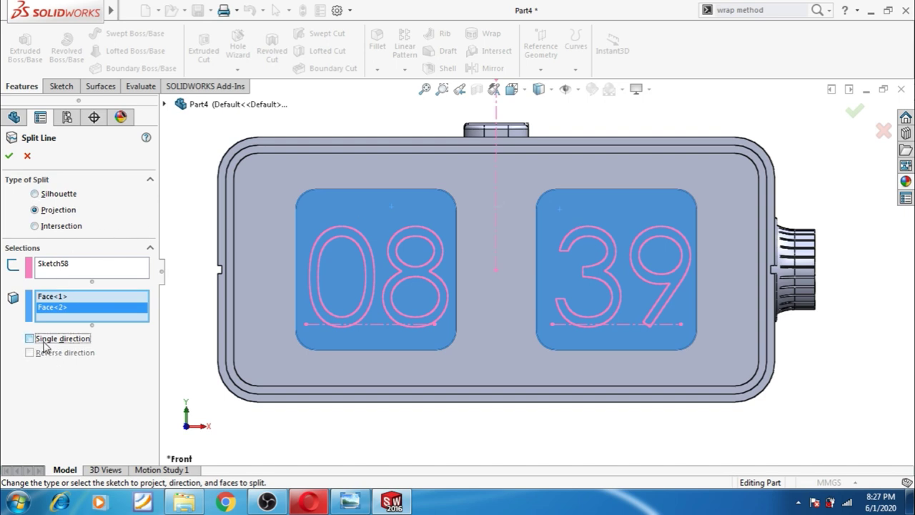
{"action": "left_click", "coordinate": [9, 156]}
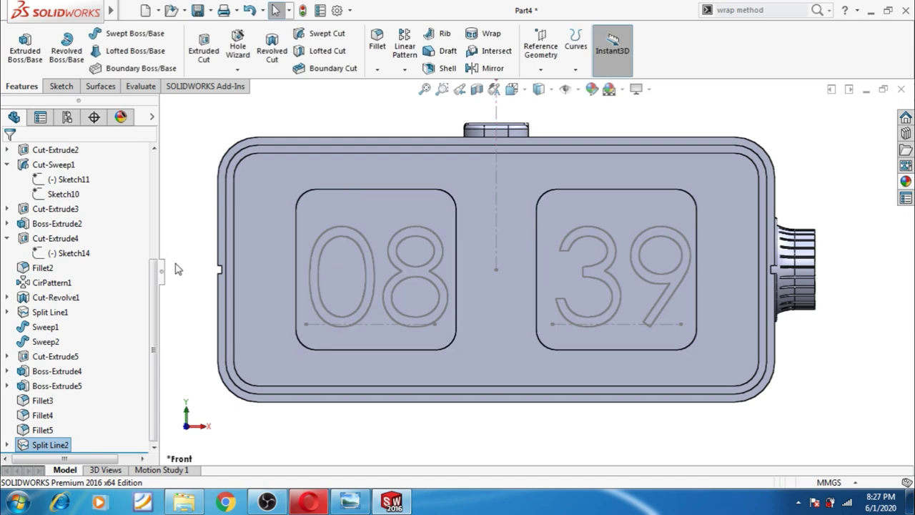
Step: Fit the part in view and orbit to inspect the split digit outlines
{"action": "key", "text": "z"}
{"action": "middle_click_drag", "start_coordinate": [221, 292], "coordinate": [249, 350]}
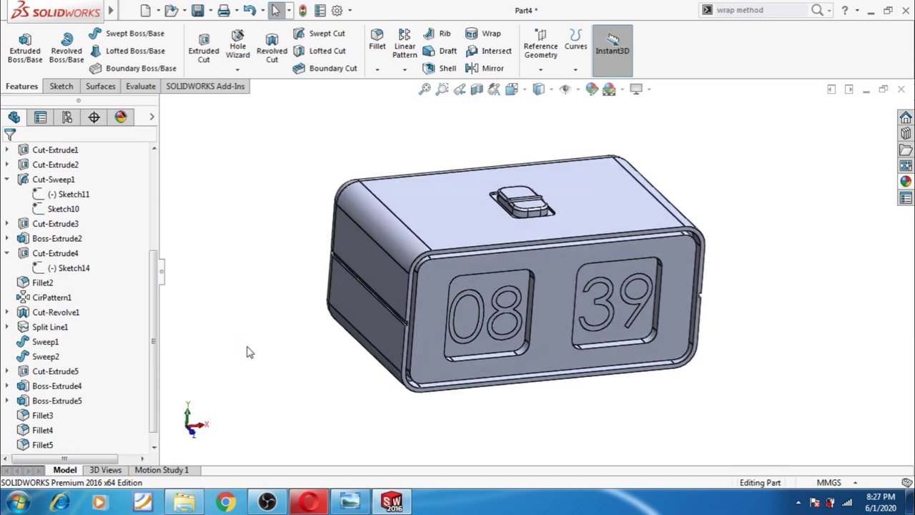
{"action": "scroll", "coordinate": [542, 339], "scroll_direction": "down", "scroll_amount": 2}
{"action": "scroll", "coordinate": [542, 338], "scroll_direction": "down", "scroll_amount": 3}
{"action": "scroll", "coordinate": [593, 343], "scroll_direction": "up", "scroll_amount": 3}
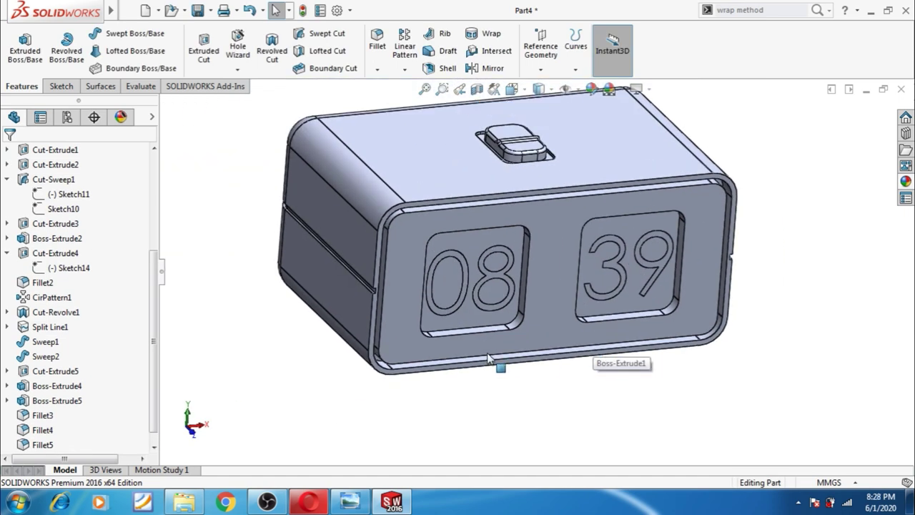
{"action": "scroll", "coordinate": [488, 359], "scroll_direction": "down", "scroll_amount": 2}
{"action": "scroll", "coordinate": [485, 399], "scroll_direction": "up", "scroll_amount": 2}
{"action": "mouse_move", "coordinate": [508, 400]}
{"action": "middle_mouse_down"}
{"action": "mouse_move", "coordinate": [496, 384]}
{"action": "mouse_move", "coordinate": [526, 388]}
{"action": "mouse_move", "coordinate": [521, 378]}
{"action": "mouse_move", "coordinate": [412, 260]}
{"action": "middle_mouse_up"}
{"action": "scroll", "coordinate": [409, 220], "scroll_direction": "down", "scroll_amount": 3}
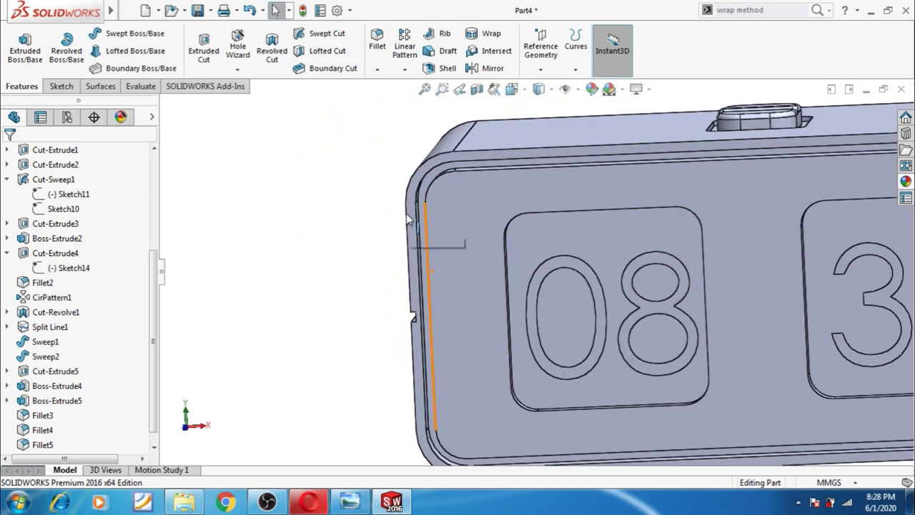
{"action": "scroll", "coordinate": [489, 216], "scroll_direction": "down", "scroll_amount": 3}
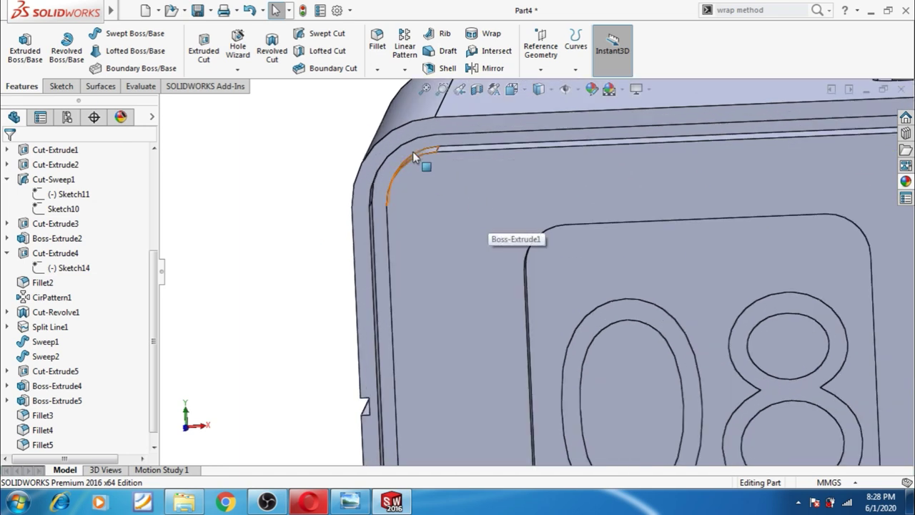
Step: Start a sketch on the rim face, view it square, and convert the housing's front face edges into the outline
{"action": "left_click", "coordinate": [400, 170]}
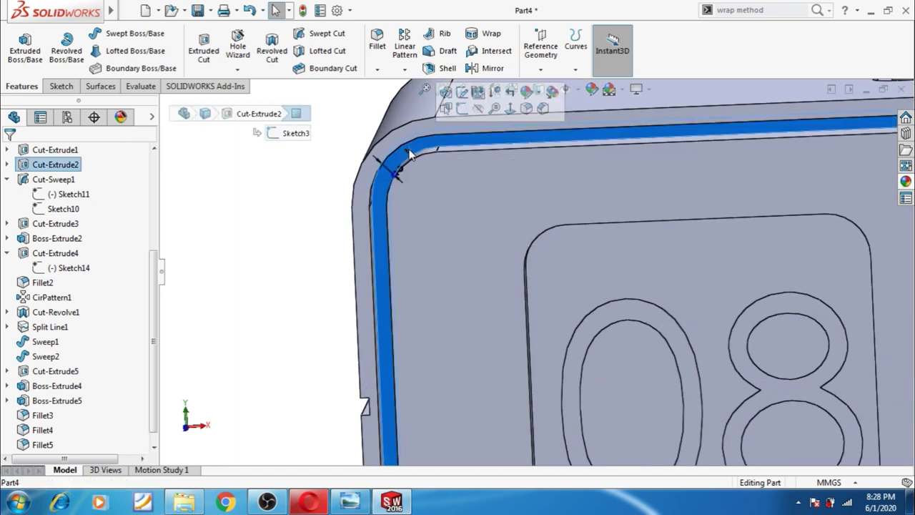
{"action": "left_click", "coordinate": [464, 111]}
{"action": "scroll", "coordinate": [150, 319], "scroll_direction": "down", "scroll_amount": 2}
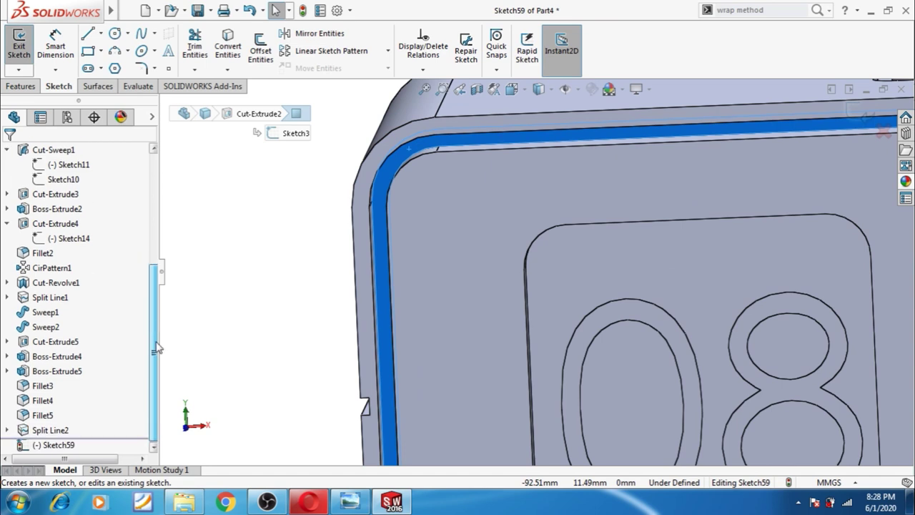
{"action": "left_click", "coordinate": [54, 445]}
{"action": "left_click", "coordinate": [75, 429]}
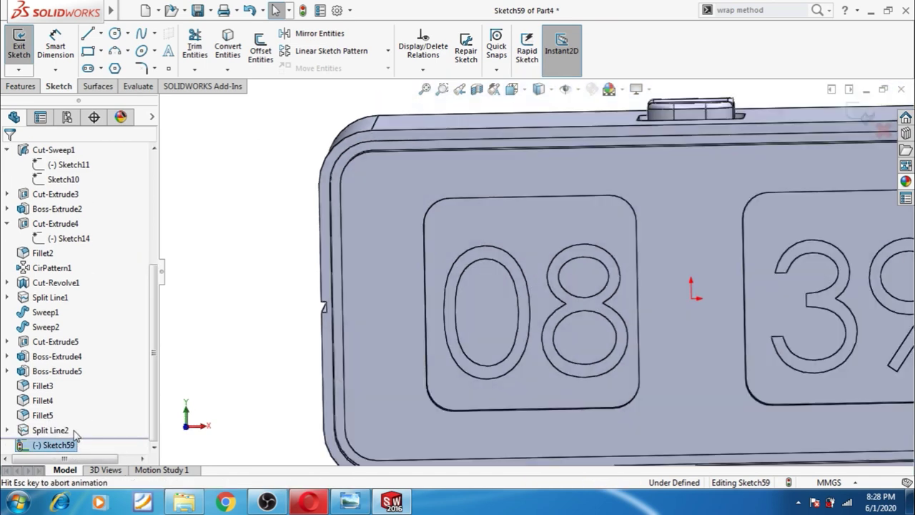
{"action": "scroll", "coordinate": [376, 209], "scroll_direction": "down", "scroll_amount": 2}
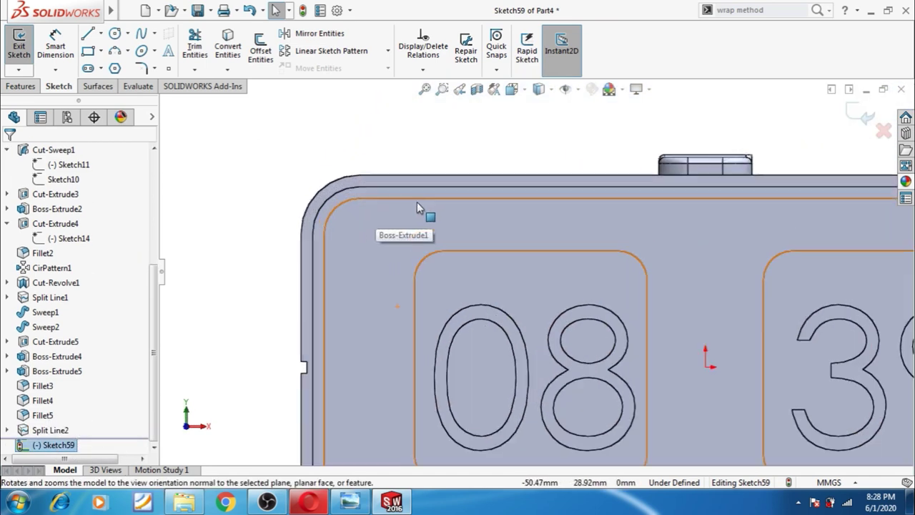
{"action": "scroll", "coordinate": [416, 201], "scroll_direction": "down", "scroll_amount": 2}
{"action": "left_click", "coordinate": [351, 194]}
{"action": "left_click", "coordinate": [228, 46]}
{"action": "scroll", "coordinate": [500, 251], "scroll_direction": "up", "scroll_amount": 2}
{"action": "scroll", "coordinate": [447, 241], "scroll_direction": "down", "scroll_amount": 3}
{"action": "scroll", "coordinate": [429, 247], "scroll_direction": "down", "scroll_amount": 2}
{"action": "scroll", "coordinate": [419, 249], "scroll_direction": "down", "scroll_amount": 1}
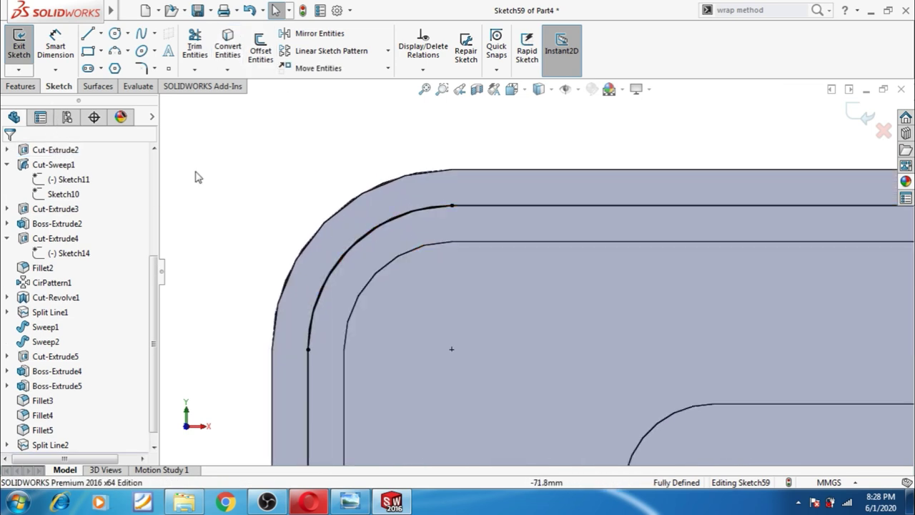
{"action": "scroll", "coordinate": [400, 307], "scroll_direction": "up", "scroll_amount": 1}
{"action": "scroll", "coordinate": [529, 343], "scroll_direction": "up", "scroll_amount": 2}
{"action": "scroll", "coordinate": [529, 343], "scroll_direction": "up", "scroll_amount": 2}
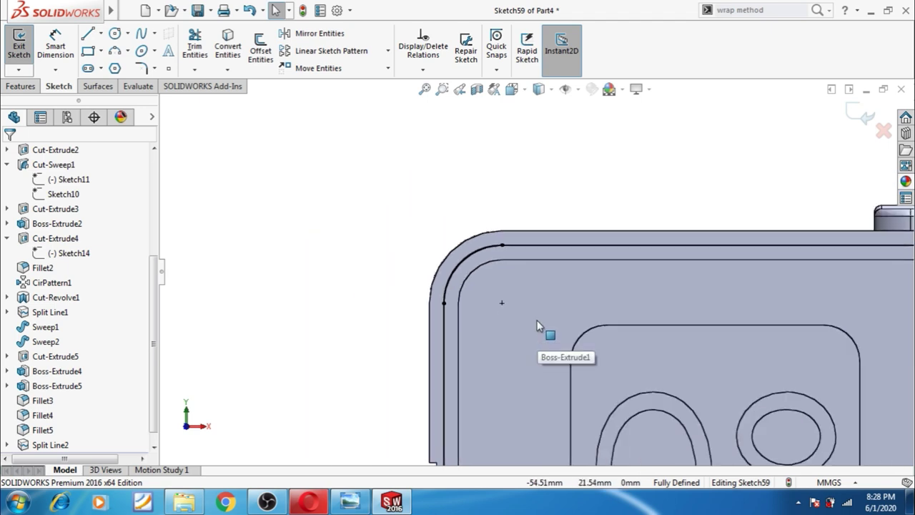
Step: Set up an unmerged 10 mm blind boss extrusion of the front outline
{"action": "left_click", "coordinate": [21, 85]}
{"action": "left_click", "coordinate": [25, 46]}
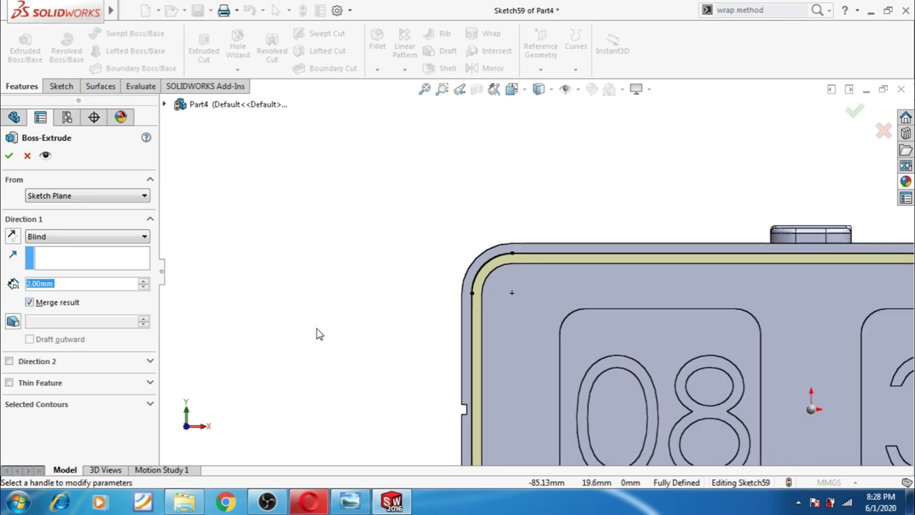
{"action": "mouse_move", "coordinate": [381, 418]}
{"action": "middle_mouse_down"}
{"action": "mouse_move", "coordinate": [429, 393]}
{"action": "mouse_move", "coordinate": [392, 365]}
{"action": "mouse_move", "coordinate": [429, 427]}
{"action": "mouse_move", "coordinate": [586, 386]}
{"action": "middle_mouse_up"}
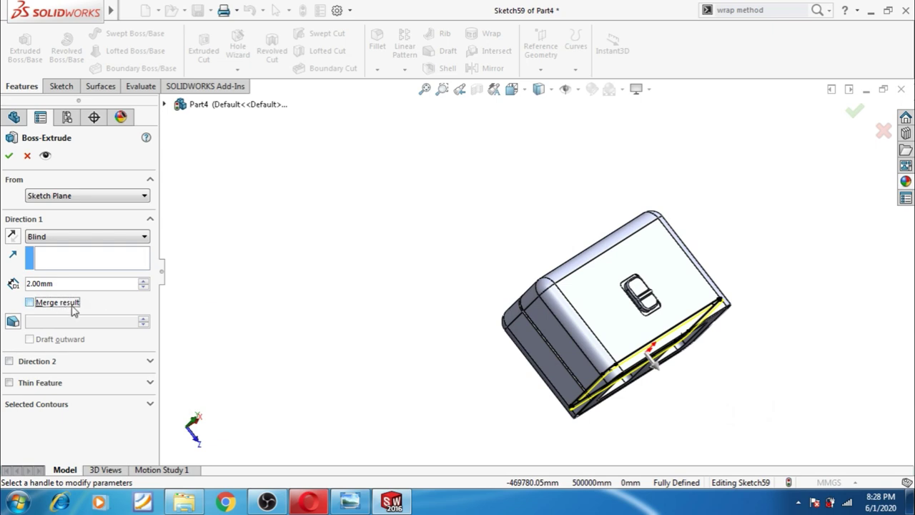
{"action": "scroll", "coordinate": [670, 392], "scroll_direction": "down", "scroll_amount": 3}
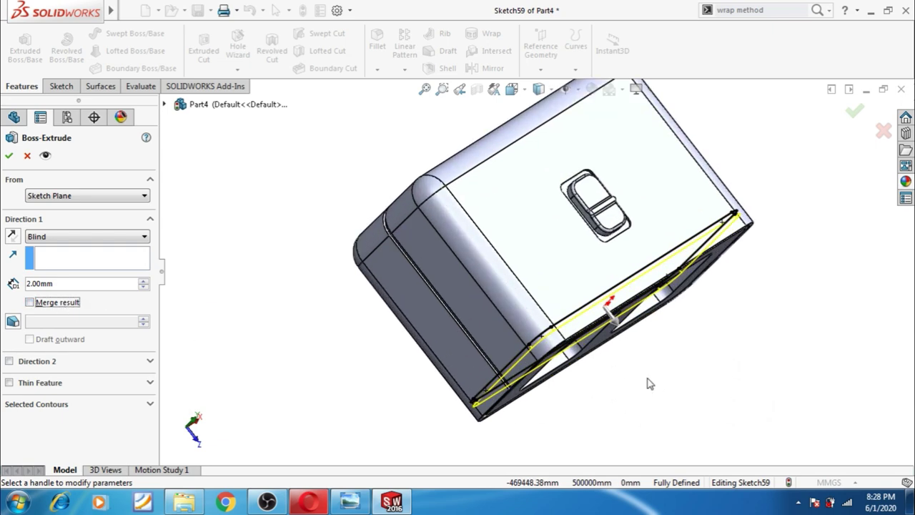
{"action": "left_click", "coordinate": [144, 281]}
{"action": "left_click", "coordinate": [143, 280]}
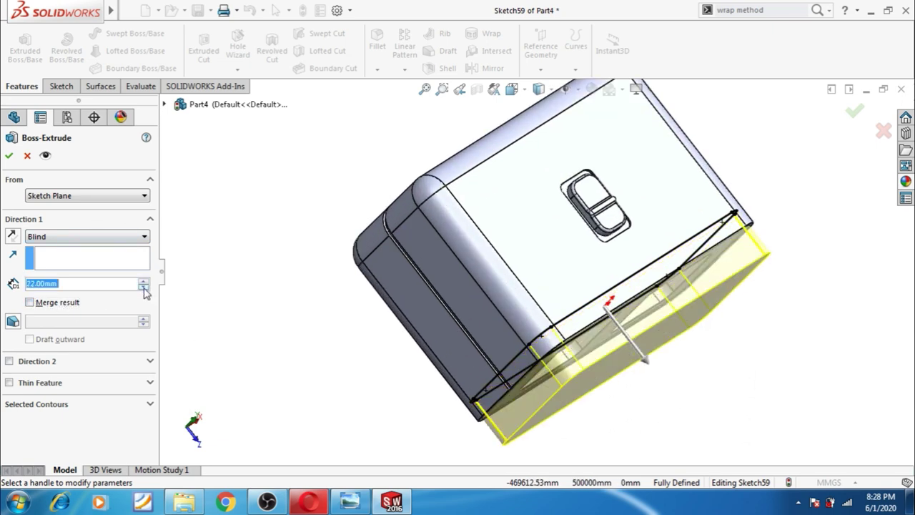
{"action": "left_click", "coordinate": [143, 288]}
{"action": "middle_click_drag", "start_coordinate": [283, 355], "coordinate": [259, 286]}
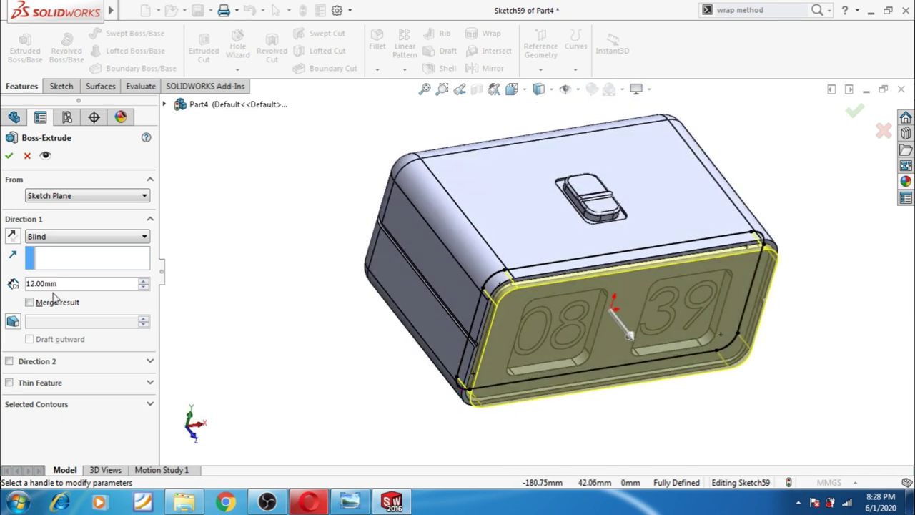
{"action": "type", "text": "10"}
{"action": "key", "text": "Return"}
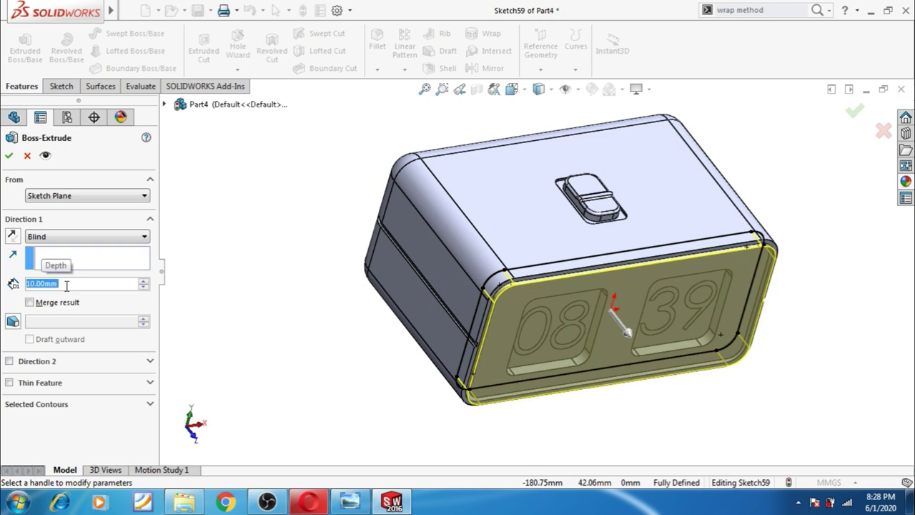
{"action": "mouse_move", "coordinate": [223, 320]}
{"action": "middle_mouse_down"}
{"action": "mouse_move", "coordinate": [245, 364]}
{"action": "mouse_move", "coordinate": [188, 229]}
{"action": "mouse_move", "coordinate": [190, 286]}
{"action": "middle_mouse_up"}
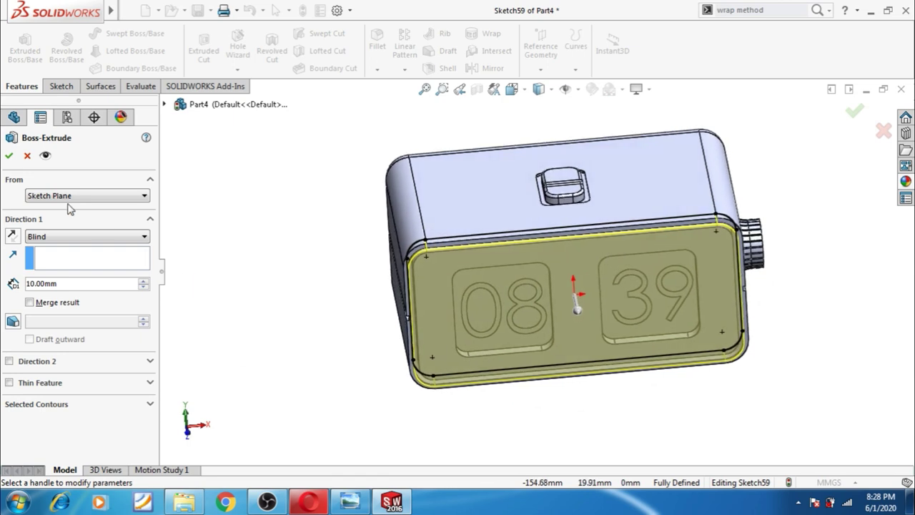
Step: Accept the front boss extrusion, inspect it in an isometric view, and select Boss-Extrude6
{"action": "left_click", "coordinate": [8, 157]}
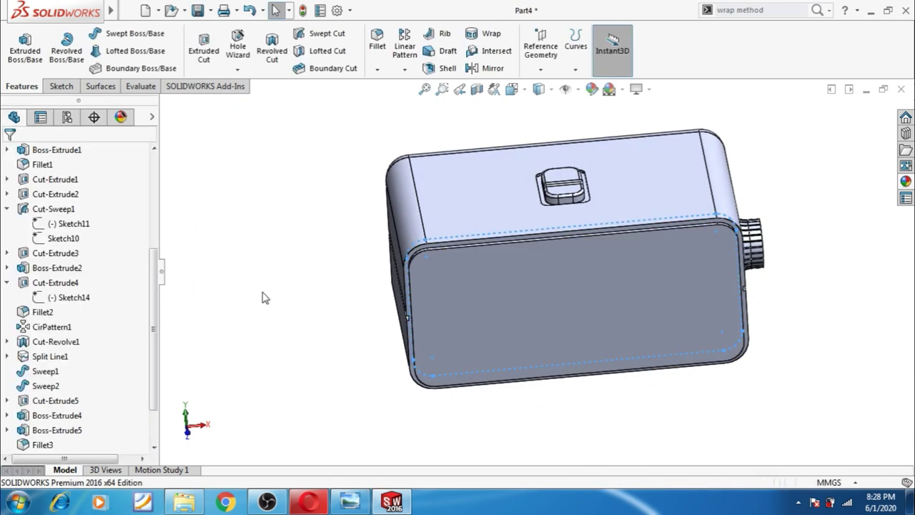
{"action": "middle_click_drag", "start_coordinate": [279, 326], "coordinate": [281, 265]}
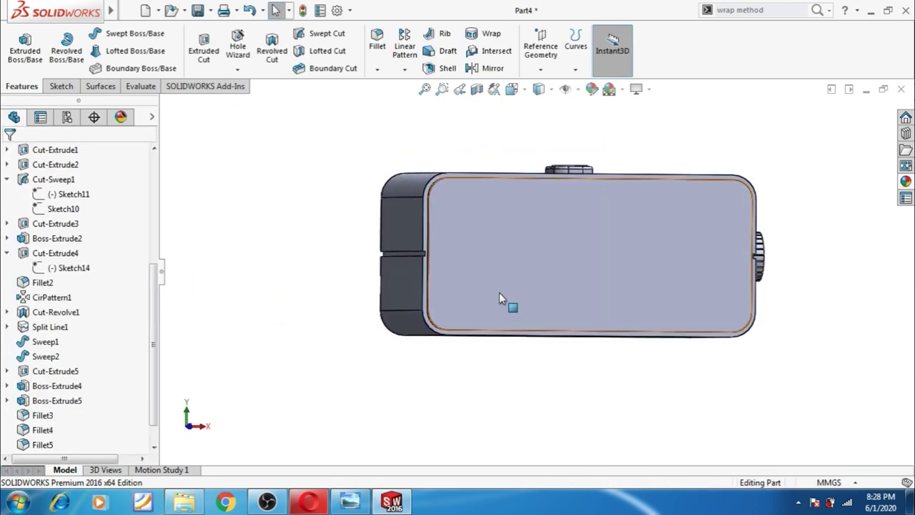
{"action": "scroll", "coordinate": [151, 411], "scroll_direction": "down", "scroll_amount": 2}
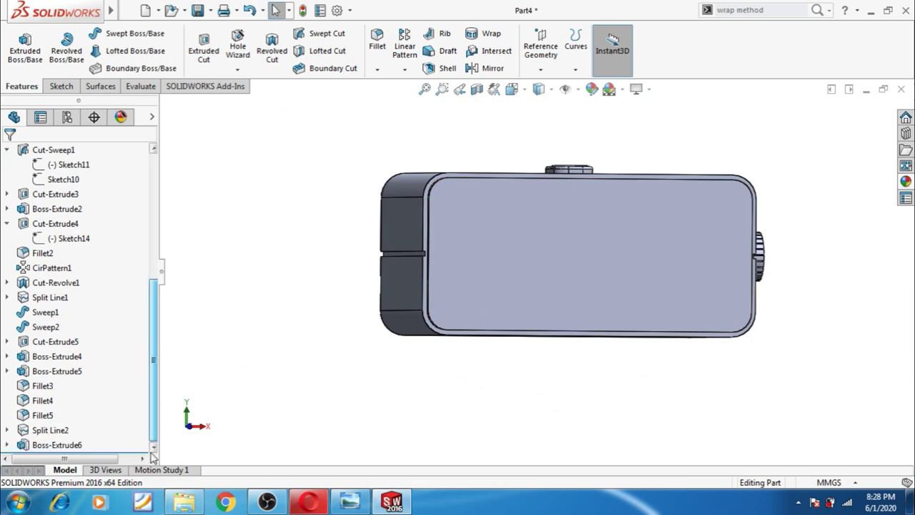
{"action": "left_click", "coordinate": [61, 446]}
{"action": "left_click", "coordinate": [71, 410]}
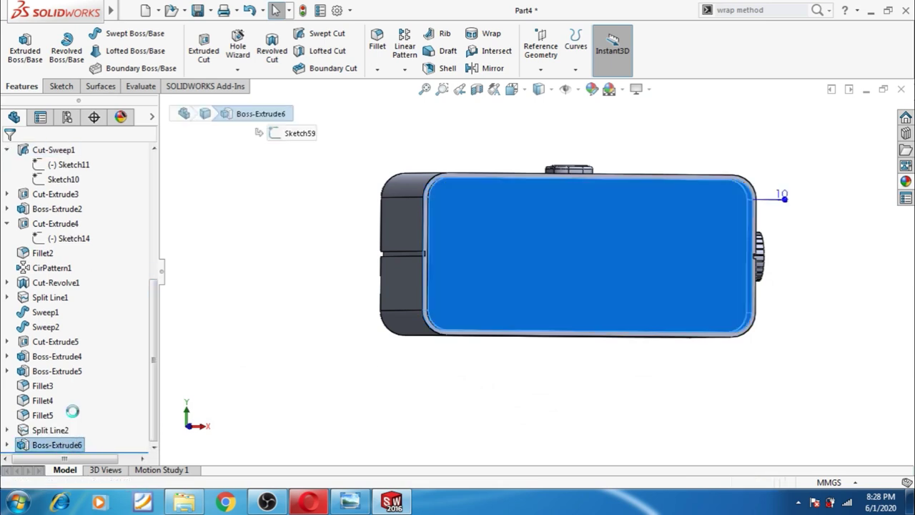
{"action": "key", "text": "Escape"}
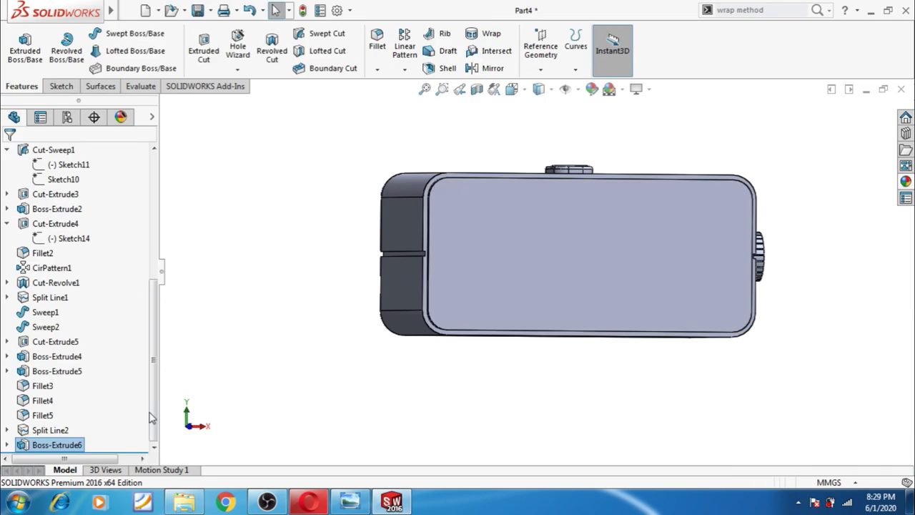
{"action": "key", "text": "ctrl+7"}
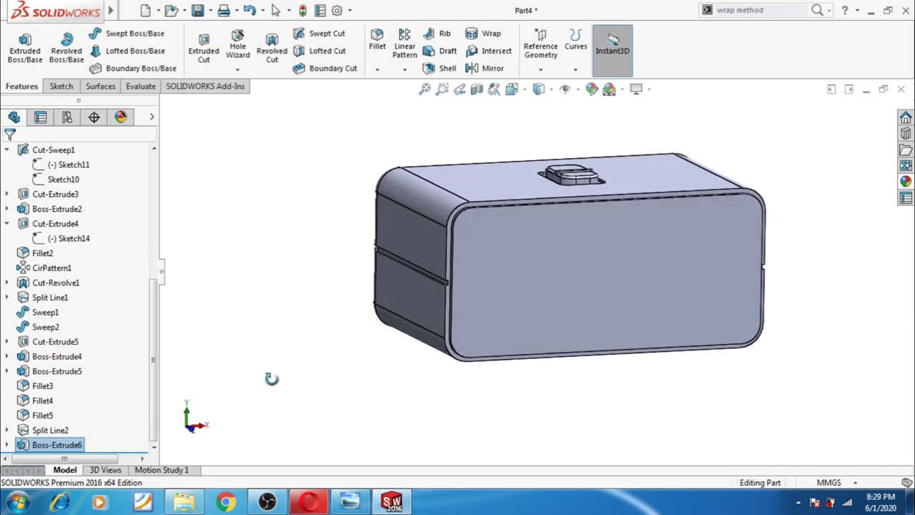
{"action": "left_click", "coordinate": [58, 445]}
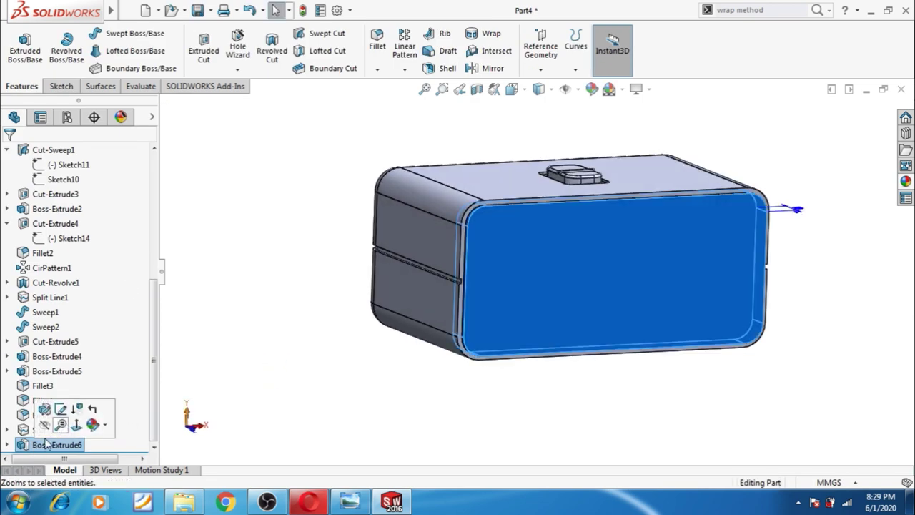
Step: Apply the clear glass appearance to Boss-Extrude6
{"action": "left_click", "coordinate": [904, 183]}
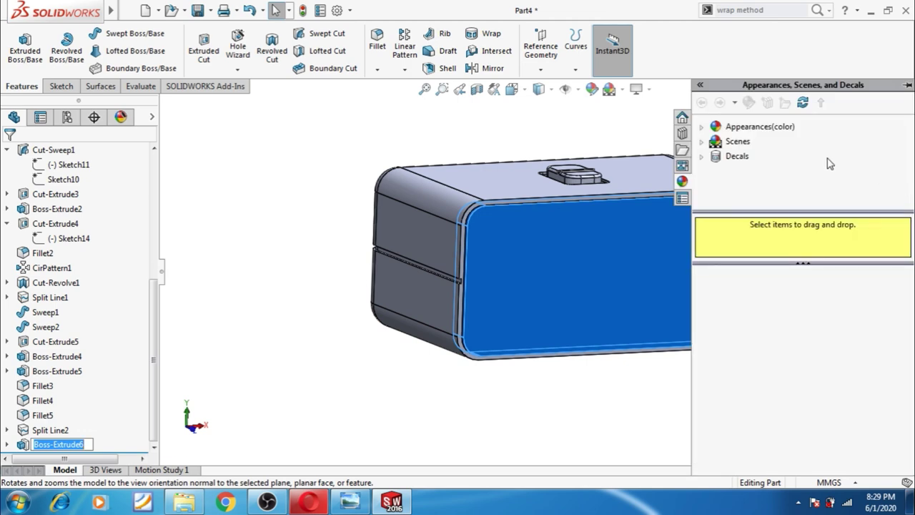
{"action": "left_click", "coordinate": [702, 129]}
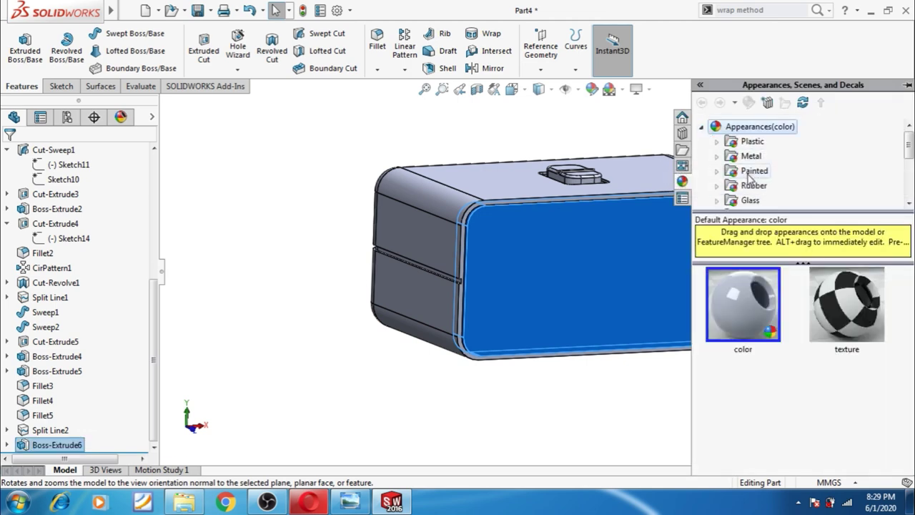
{"action": "left_click", "coordinate": [745, 201]}
{"action": "left_click_drag", "start_coordinate": [751, 316], "coordinate": [56, 444]}
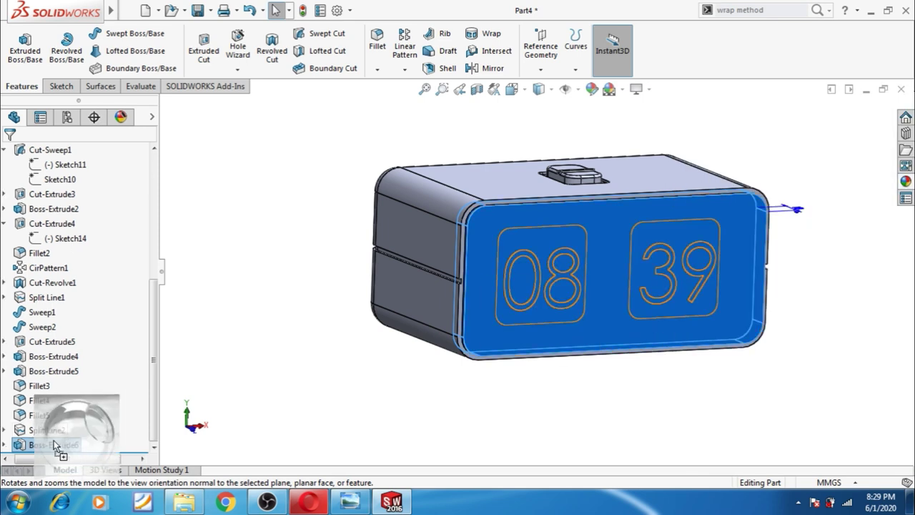
{"action": "left_click_drag", "start_coordinate": [55, 445], "coordinate": [55, 443]}
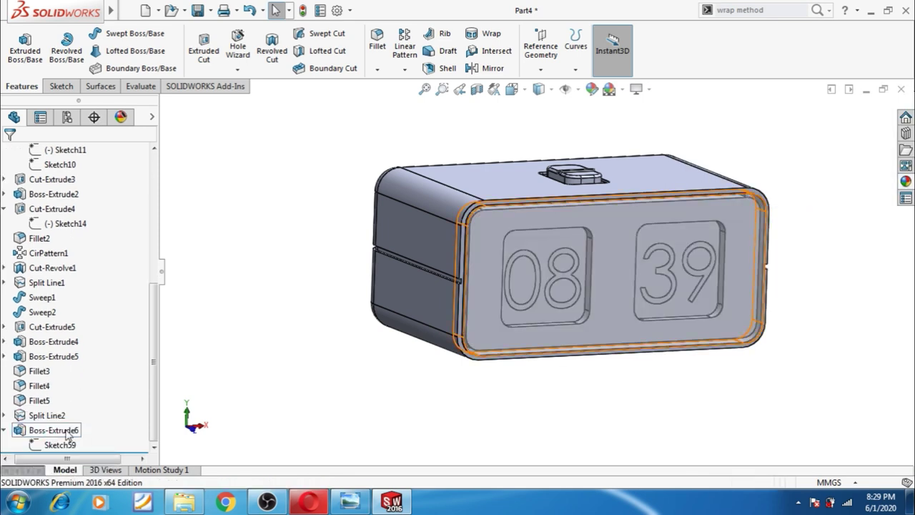
Step: Orbit to check the 08 and 39 digits through the glass, then select Boss-Extrude6
{"action": "mouse_move", "coordinate": [376, 384]}
{"action": "middle_mouse_down"}
{"action": "mouse_move", "coordinate": [390, 403]}
{"action": "mouse_move", "coordinate": [429, 372]}
{"action": "middle_mouse_up"}
{"action": "scroll", "coordinate": [564, 268], "scroll_direction": "down", "scroll_amount": 3}
{"action": "scroll", "coordinate": [500, 300], "scroll_direction": "down", "scroll_amount": 2}
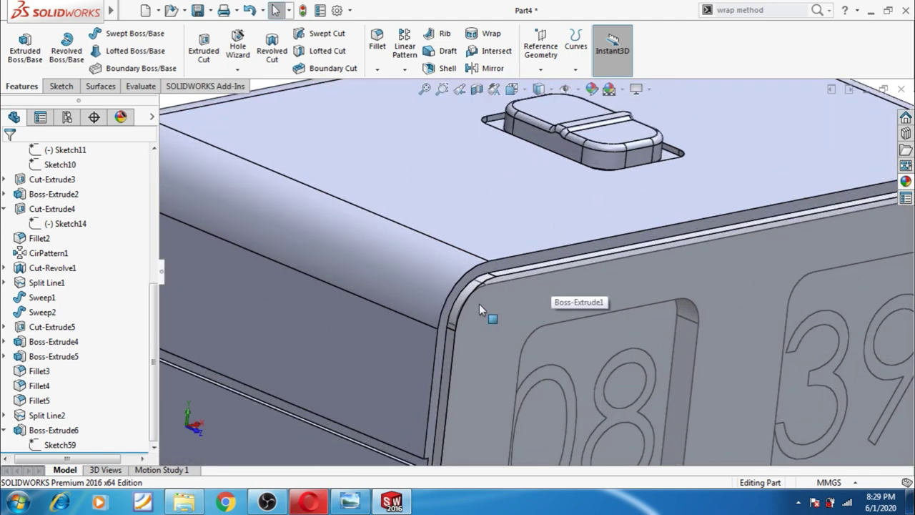
{"action": "scroll", "coordinate": [500, 289], "scroll_direction": "up", "scroll_amount": 2}
{"action": "scroll", "coordinate": [521, 276], "scroll_direction": "up", "scroll_amount": 1}
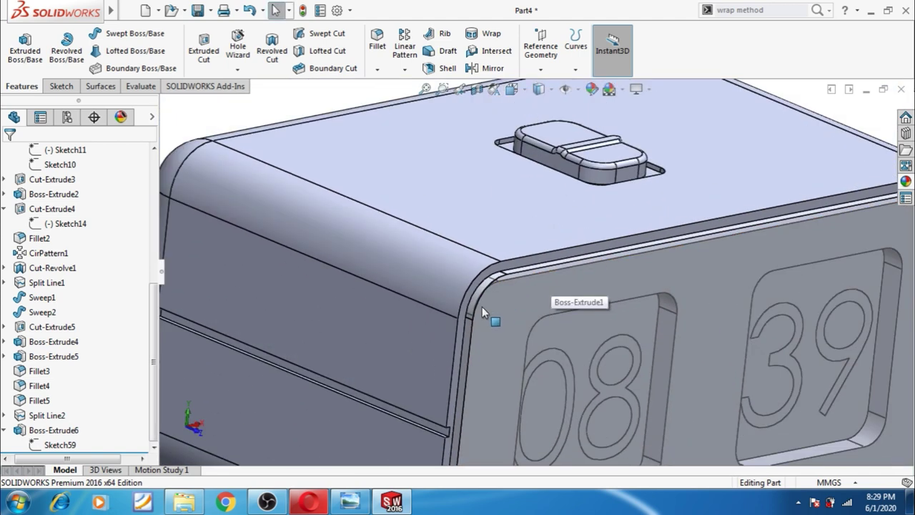
{"action": "scroll", "coordinate": [481, 307], "scroll_direction": "up", "scroll_amount": 3}
{"action": "mouse_move", "coordinate": [481, 306]}
{"action": "middle_mouse_down"}
{"action": "mouse_move", "coordinate": [333, 313]}
{"action": "mouse_move", "coordinate": [343, 327]}
{"action": "mouse_move", "coordinate": [530, 325]}
{"action": "middle_mouse_up"}
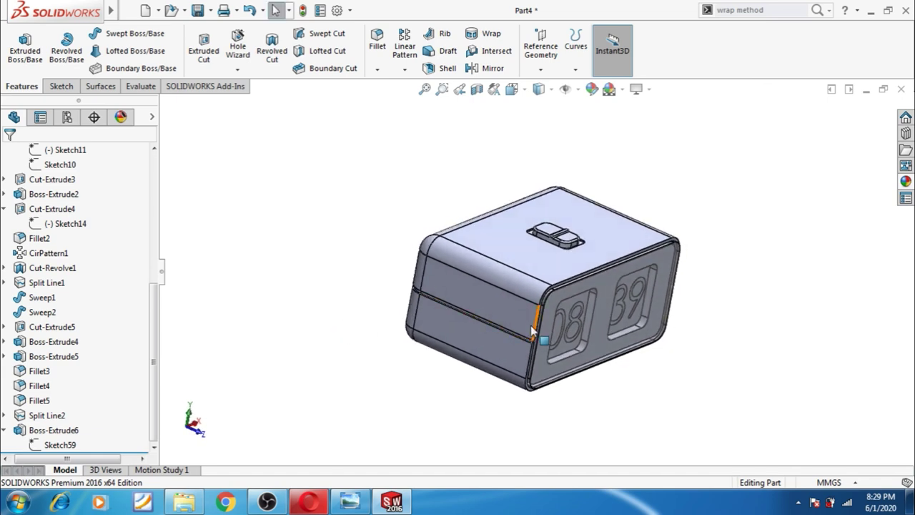
{"action": "left_click", "coordinate": [53, 429]}
{"action": "scroll", "coordinate": [545, 307], "scroll_direction": "down", "scroll_amount": 3}
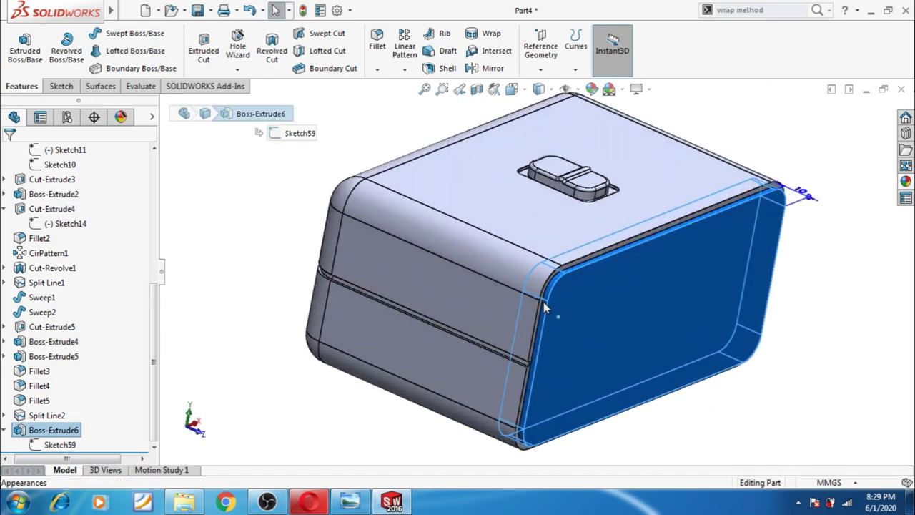
{"action": "scroll", "coordinate": [612, 277], "scroll_direction": "down", "scroll_amount": 3}
Step: Fillet the front plate's outer edge loop with a 1 mm radius, creating Fillet6
{"action": "left_click", "coordinate": [379, 63]}
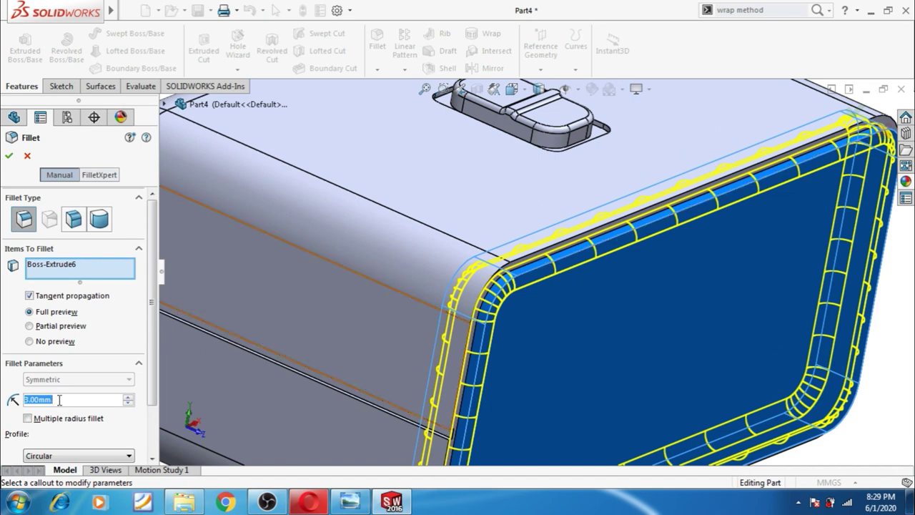
{"action": "type", "text": "1"}
{"action": "key", "text": "Return"}
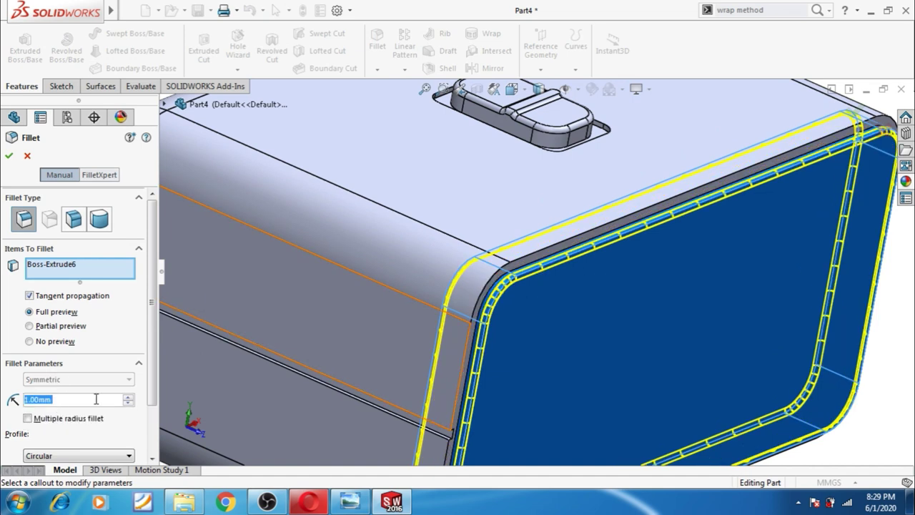
{"action": "right_click", "coordinate": [84, 270]}
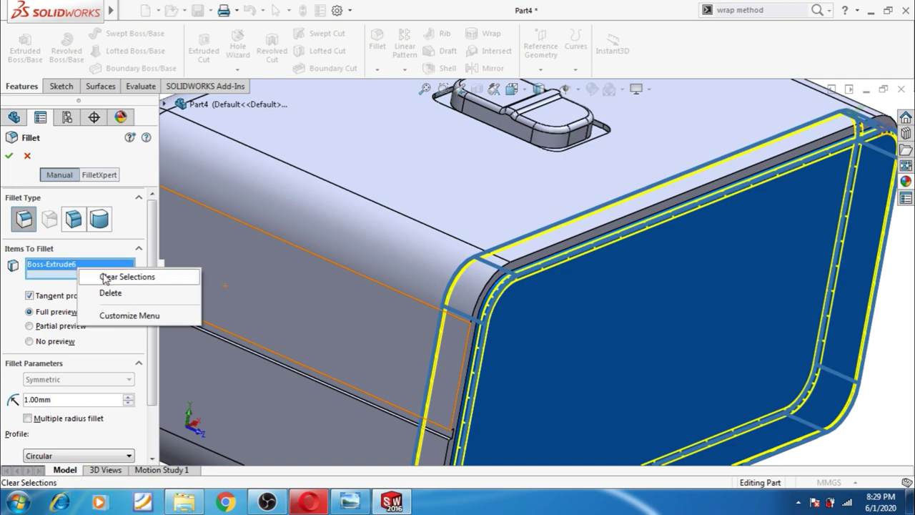
{"action": "left_click", "coordinate": [132, 276]}
{"action": "left_click", "coordinate": [545, 268]}
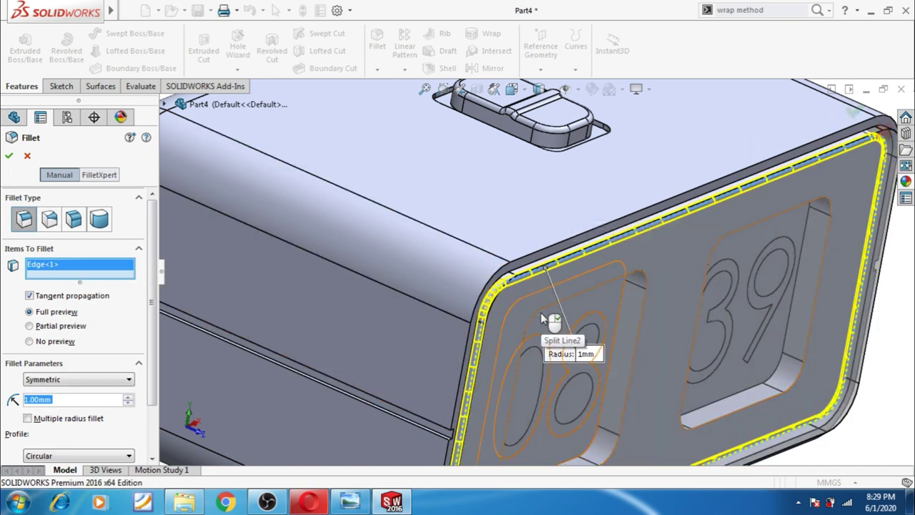
{"action": "key", "text": "f"}
{"action": "left_click", "coordinate": [9, 157]}
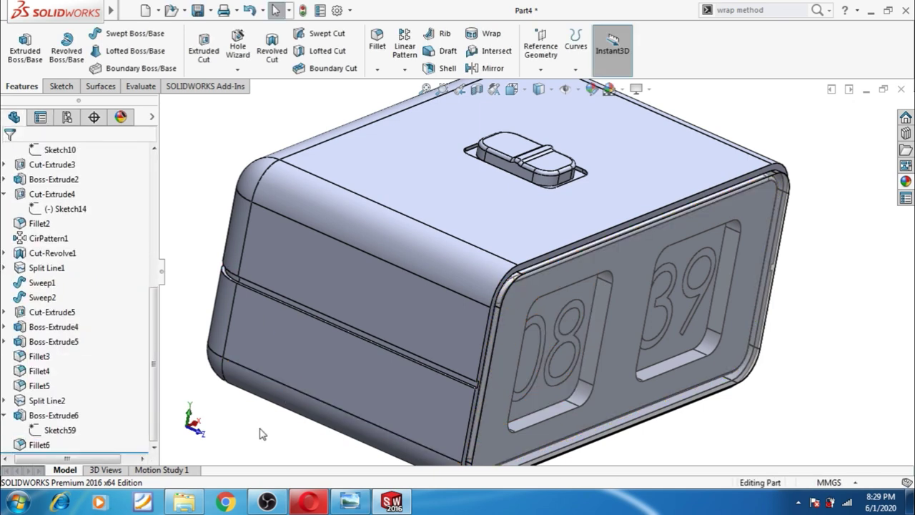
{"action": "scroll", "coordinate": [261, 432], "scroll_direction": "up", "scroll_amount": 3}
Step: Hide the Boss-Extrude6 front rim body
{"action": "middle_click_drag", "start_coordinate": [261, 429], "coordinate": [295, 367]}
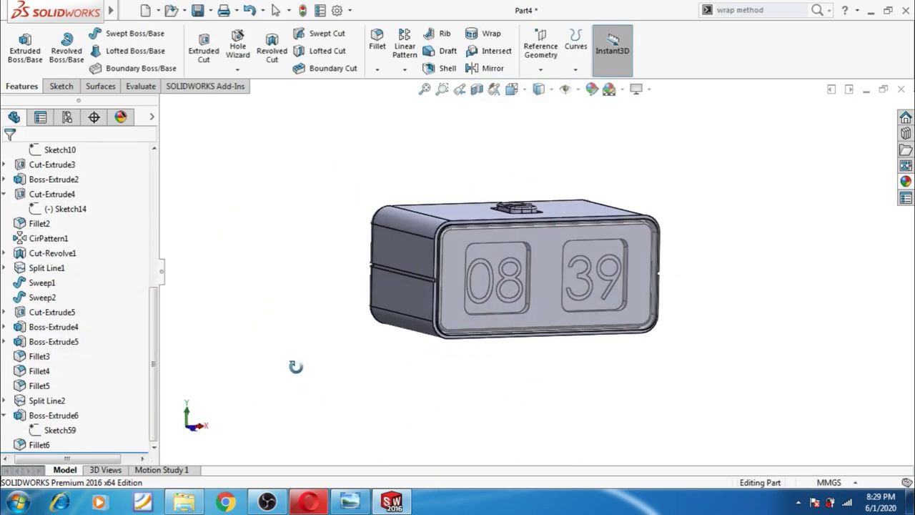
{"action": "left_click", "coordinate": [57, 413]}
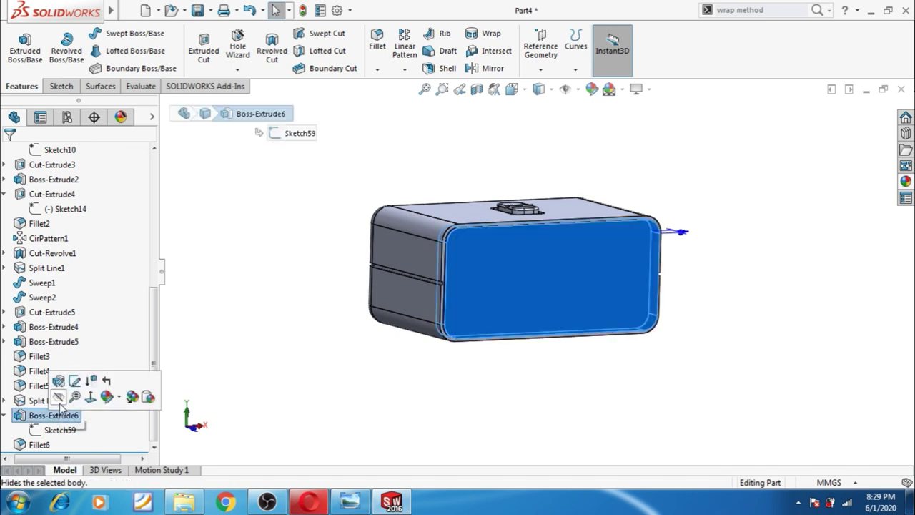
{"action": "left_click", "coordinate": [60, 398]}
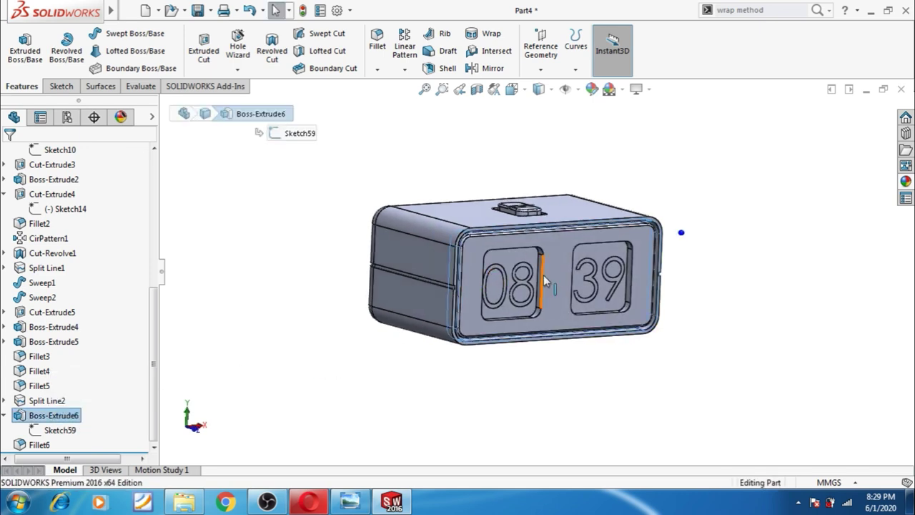
{"action": "scroll", "coordinate": [552, 271], "scroll_direction": "down", "scroll_amount": 2}
{"action": "scroll", "coordinate": [551, 272], "scroll_direction": "down", "scroll_amount": 2}
Step: Add a 1 mm fillet around the 08 and 39 window recess edges
{"action": "left_click", "coordinate": [376, 40]}
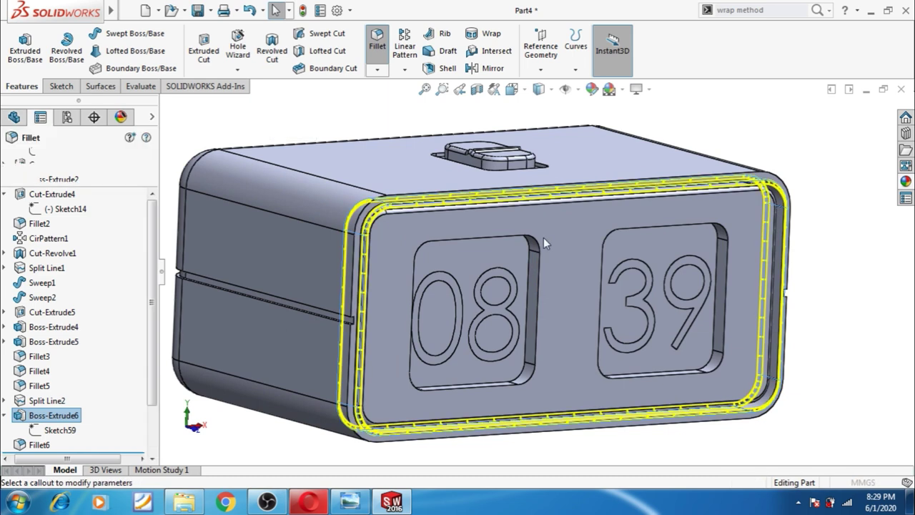
{"action": "left_click", "coordinate": [93, 272]}
{"action": "right_click", "coordinate": [93, 271]}
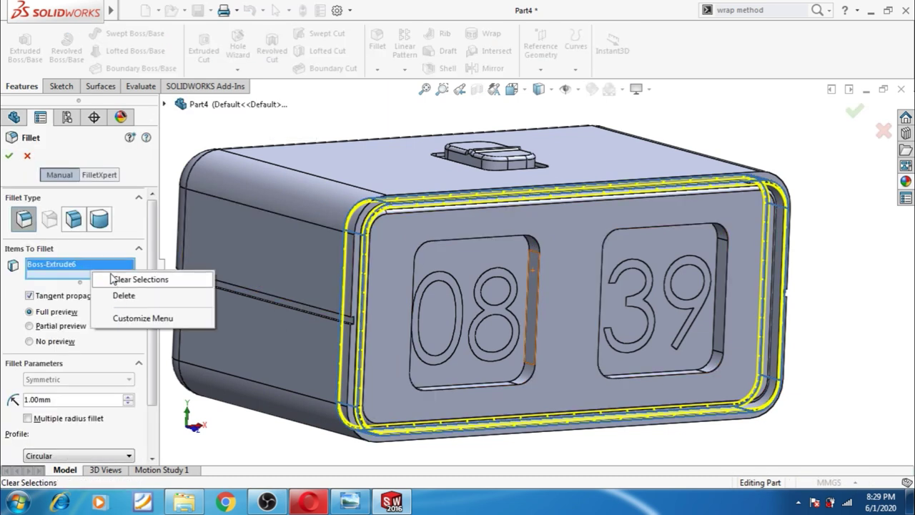
{"action": "left_click", "coordinate": [171, 279]}
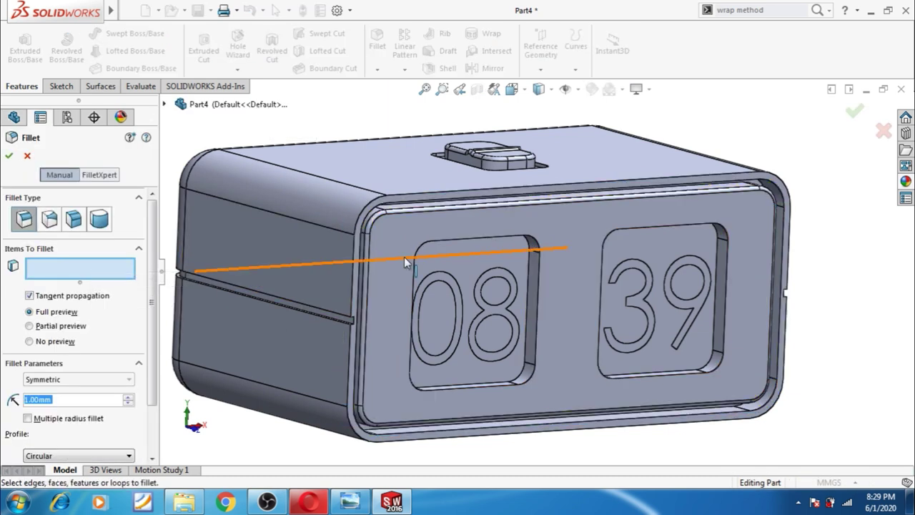
{"action": "left_click", "coordinate": [538, 247]}
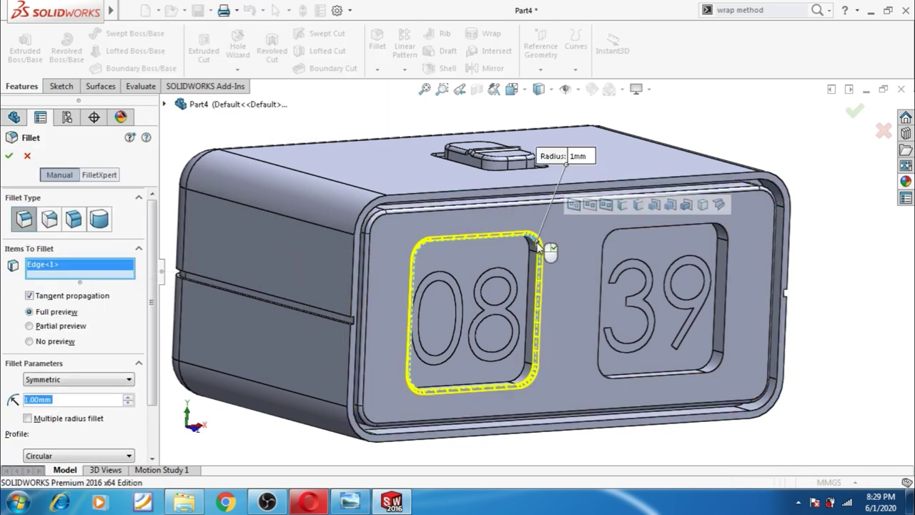
{"action": "left_click", "coordinate": [726, 232]}
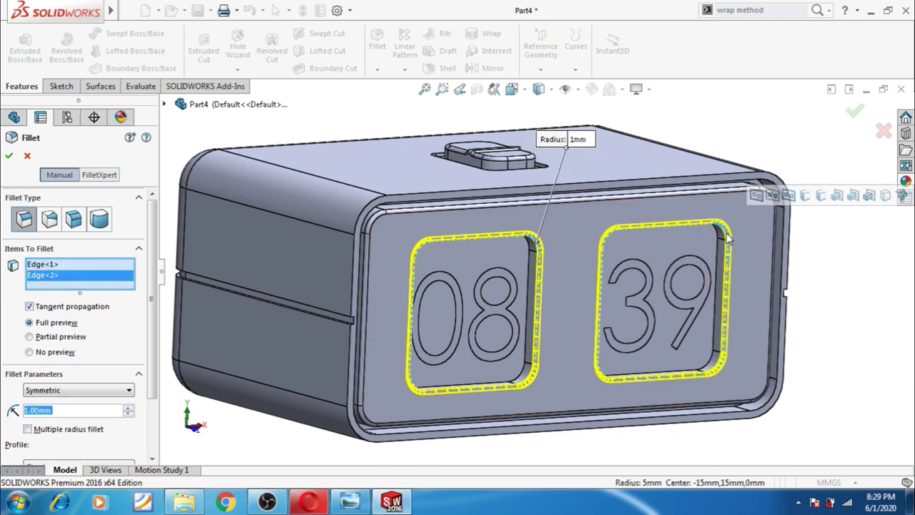
{"action": "left_click", "coordinate": [9, 157]}
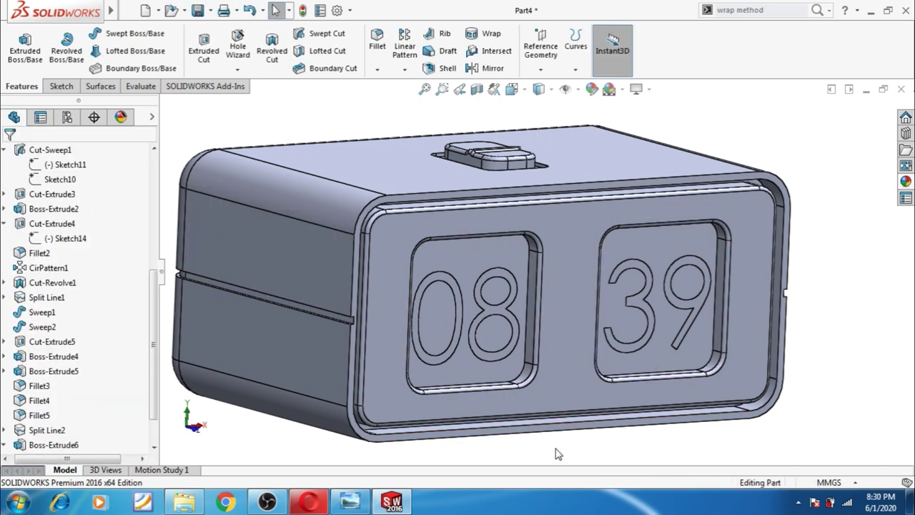
Step: Start a new sketch on the housing's front face, viewed normal to it
{"action": "scroll", "coordinate": [567, 435], "scroll_direction": "up", "scroll_amount": 5}
{"action": "mouse_move", "coordinate": [567, 435]}
{"action": "middle_mouse_down"}
{"action": "mouse_move", "coordinate": [579, 409]}
{"action": "mouse_move", "coordinate": [511, 309]}
{"action": "middle_mouse_up"}
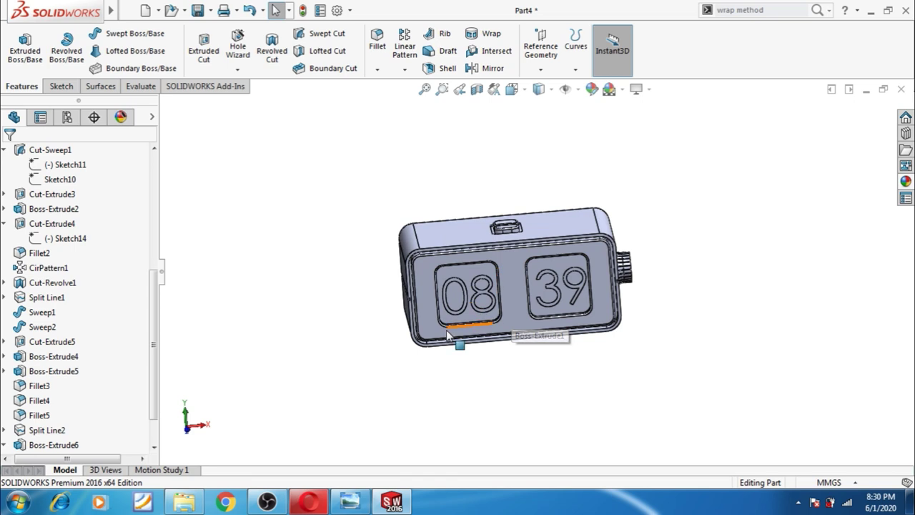
{"action": "scroll", "coordinate": [443, 318], "scroll_direction": "down", "scroll_amount": 3}
{"action": "left_click", "coordinate": [440, 311]}
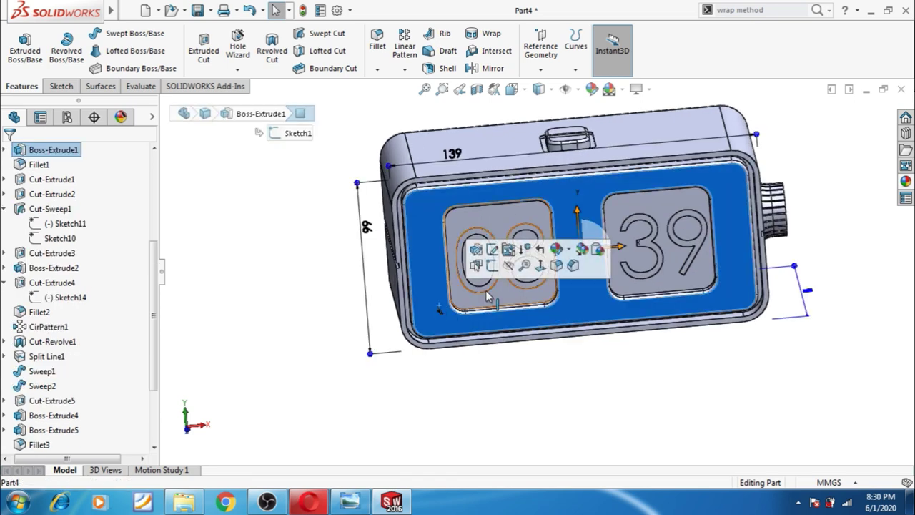
{"action": "left_click", "coordinate": [539, 264]}
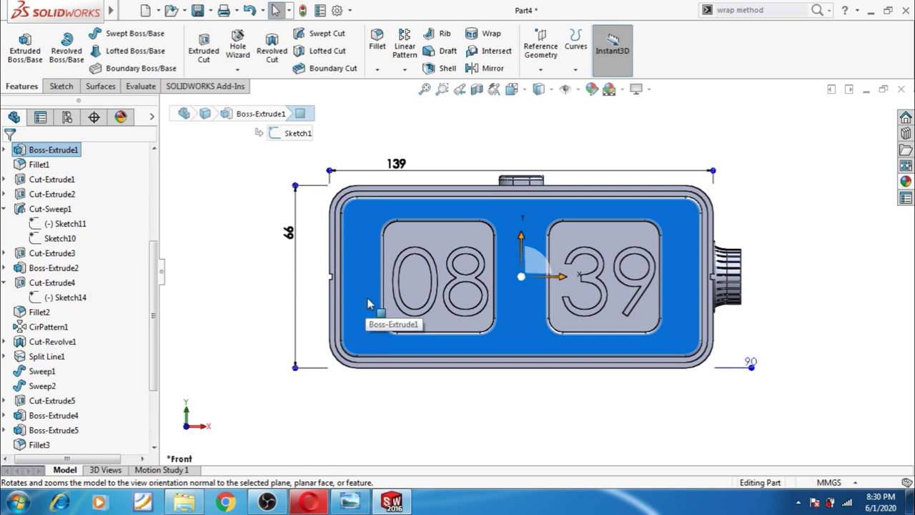
{"action": "left_click", "coordinate": [368, 304]}
{"action": "left_click", "coordinate": [419, 266]}
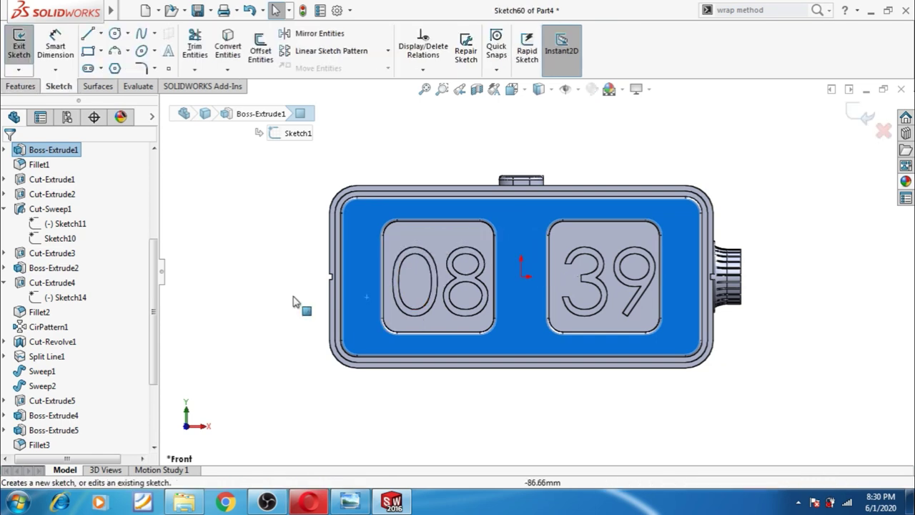
{"action": "scroll", "coordinate": [389, 254], "scroll_direction": "down", "scroll_amount": 3}
{"action": "scroll", "coordinate": [400, 243], "scroll_direction": "down", "scroll_amount": 2}
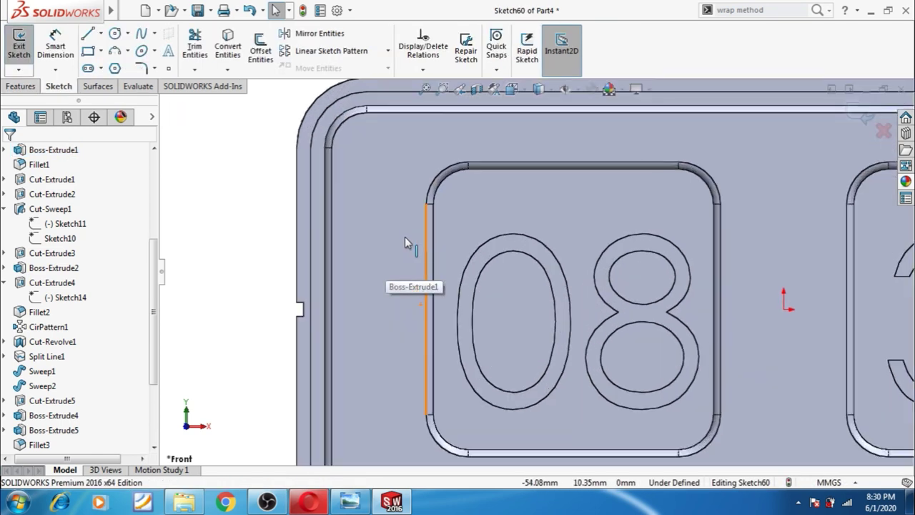
Step: Draw a horizontal centerline below the 08 window and use it as the sketch text curve
{"action": "left_click", "coordinate": [100, 33]}
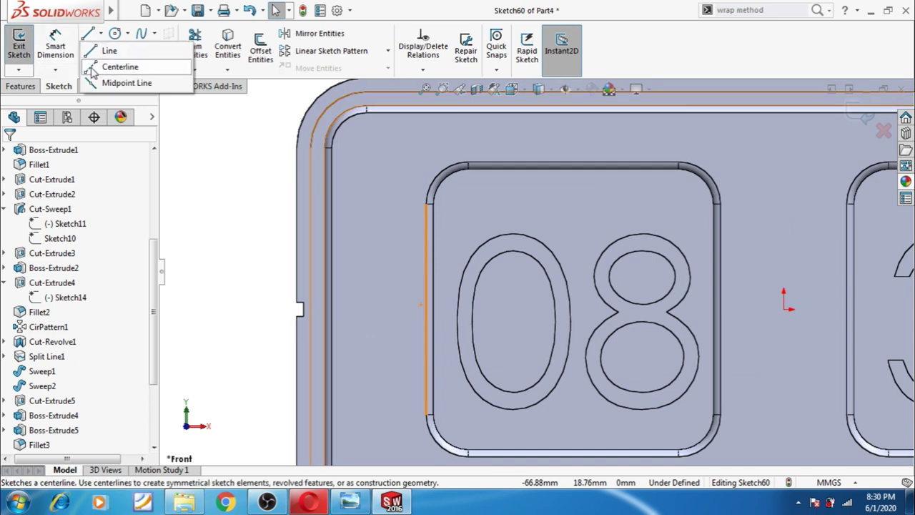
{"action": "left_click", "coordinate": [118, 65]}
{"action": "scroll", "coordinate": [514, 336], "scroll_direction": "up", "scroll_amount": 3}
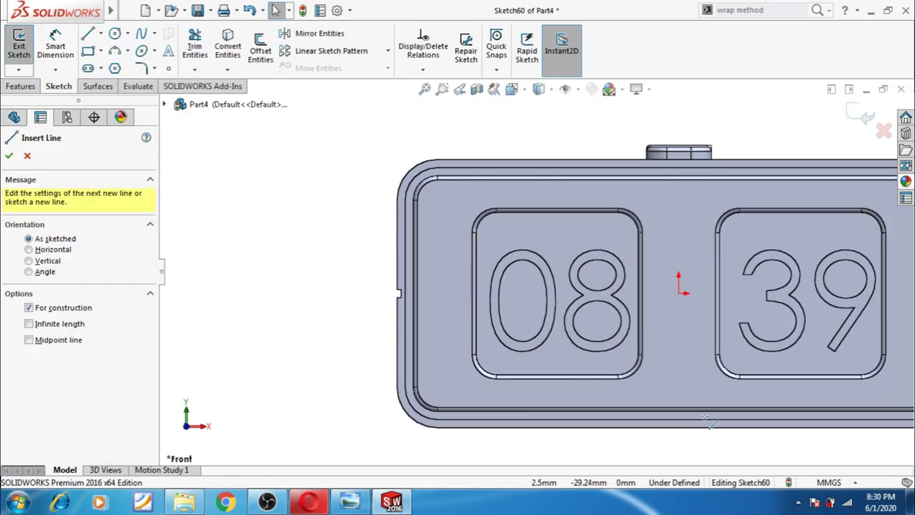
{"action": "scroll", "coordinate": [643, 422], "scroll_direction": "down", "scroll_amount": 1}
{"action": "scroll", "coordinate": [603, 422], "scroll_direction": "down", "scroll_amount": 1}
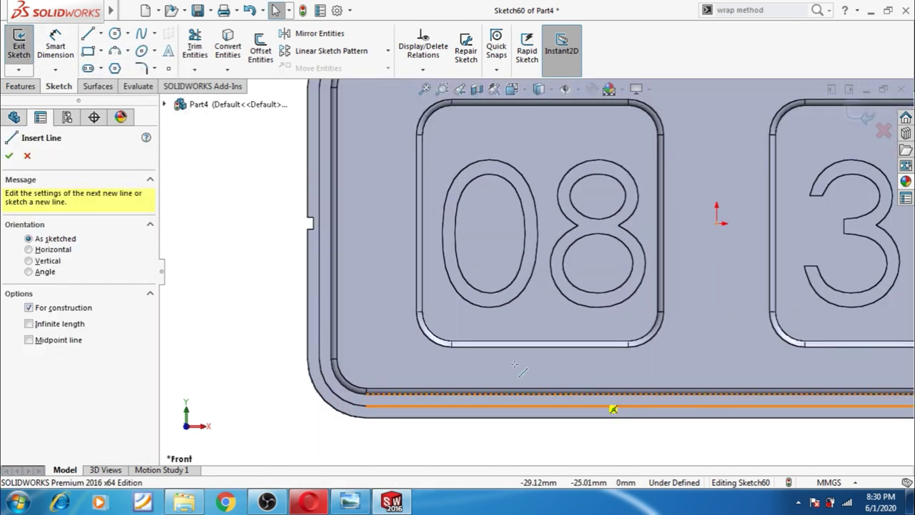
{"action": "left_click", "coordinate": [465, 375]}
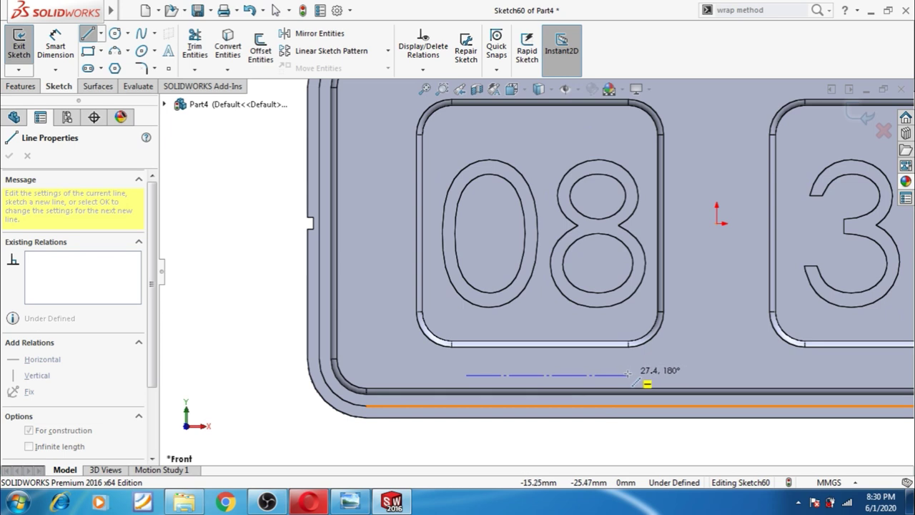
{"action": "double_click", "coordinate": [615, 373]}
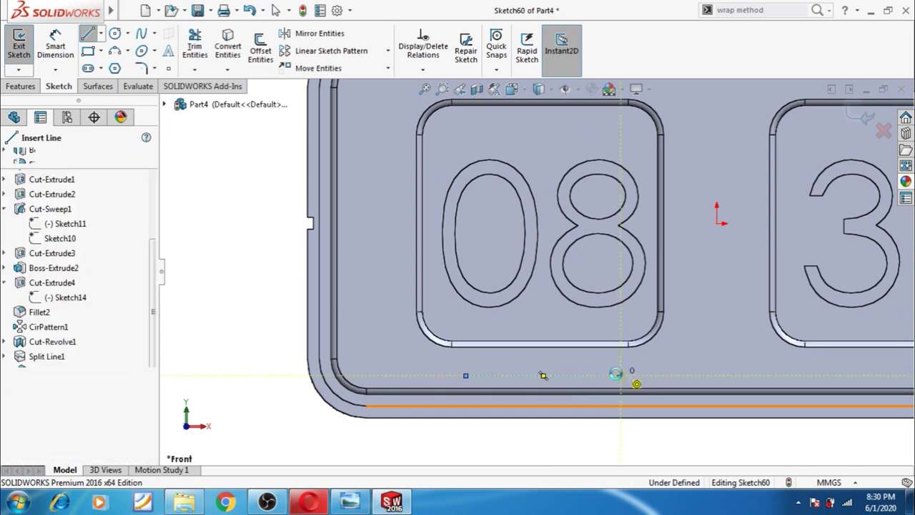
{"action": "key", "text": "Escape"}
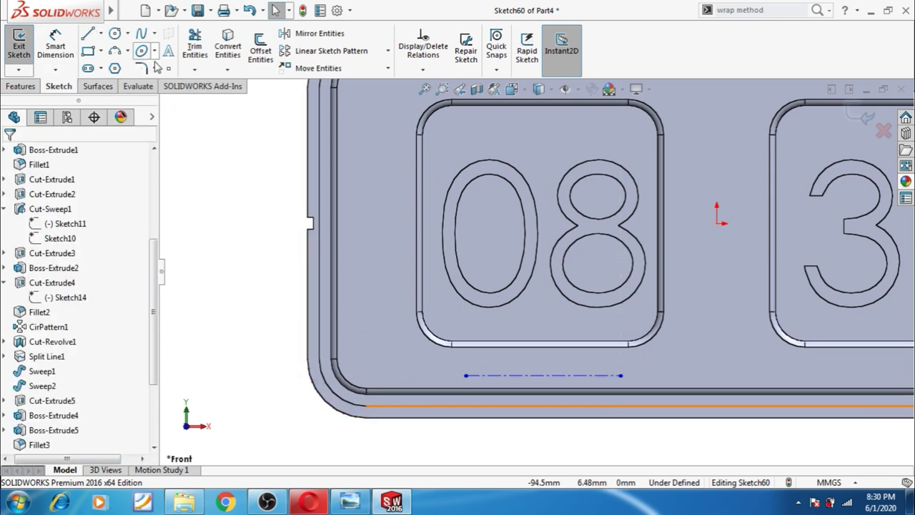
{"action": "left_click", "coordinate": [167, 54]}
{"action": "left_click", "coordinate": [486, 375]}
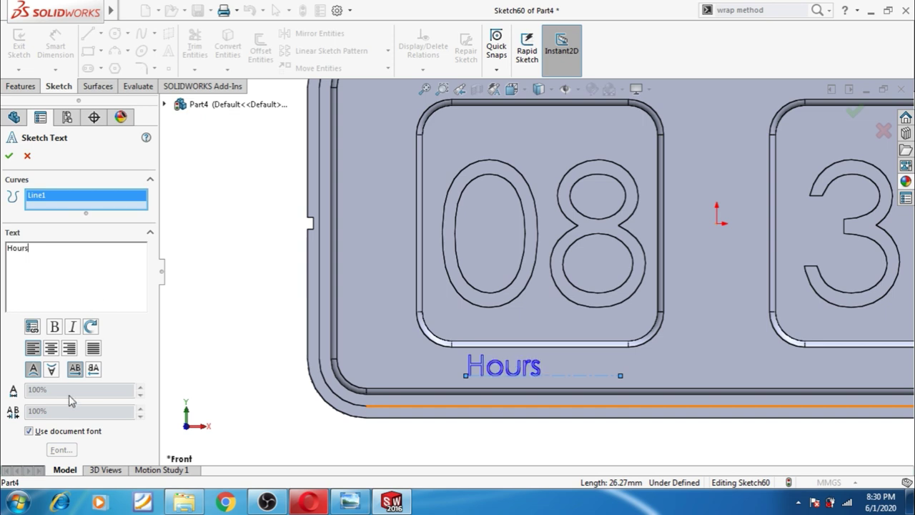
Step: Set the Hours text to bold Century Gothic at 20 points and accept the sketch text
{"action": "left_click", "coordinate": [38, 432]}
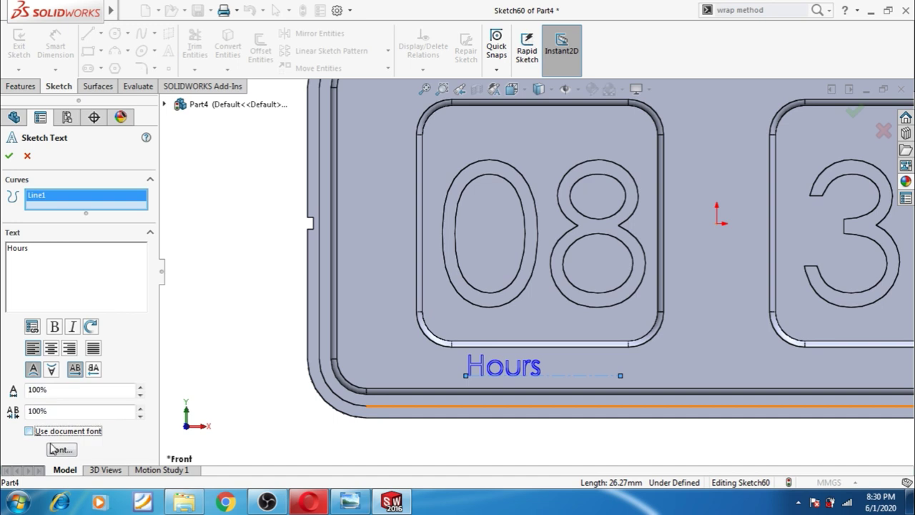
{"action": "left_click", "coordinate": [55, 449]}
{"action": "left_click", "coordinate": [411, 221]}
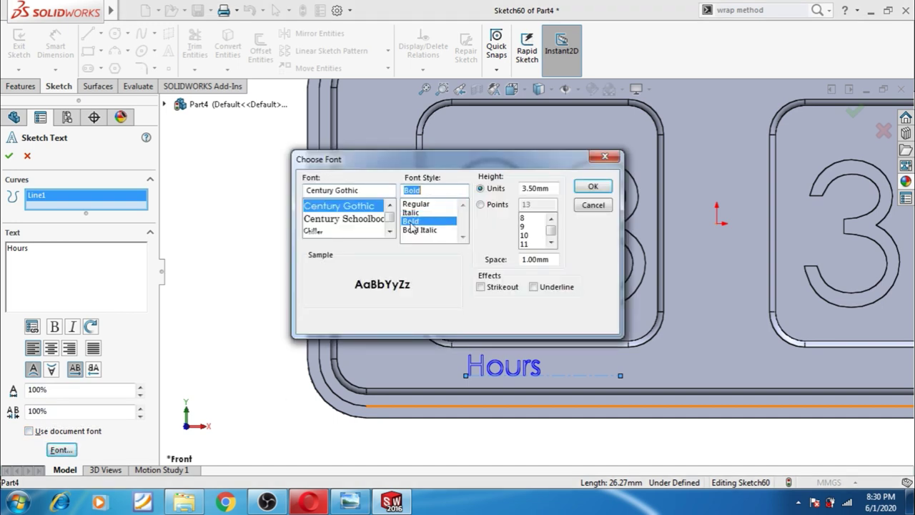
{"action": "left_click_drag", "start_coordinate": [509, 164], "coordinate": [388, 141]}
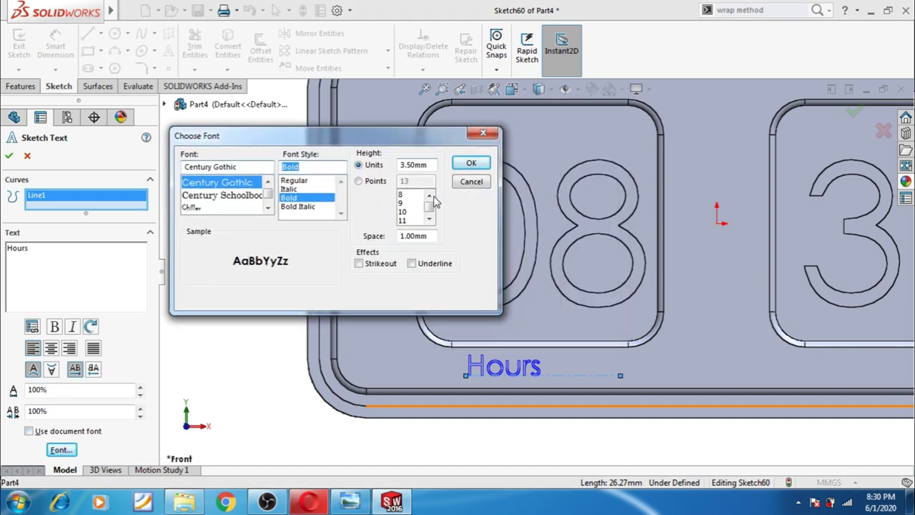
{"action": "left_click", "coordinate": [360, 182]}
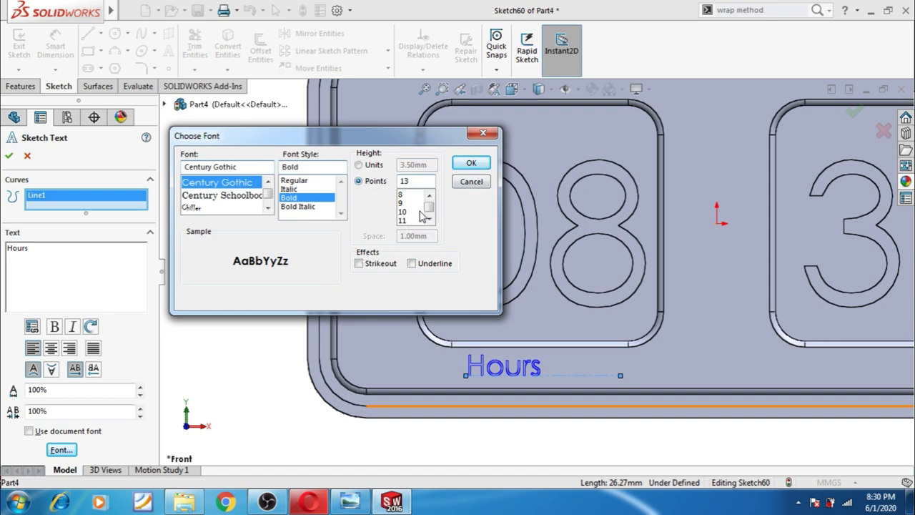
{"action": "left_click", "coordinate": [482, 164]}
{"action": "left_click", "coordinate": [60, 449]}
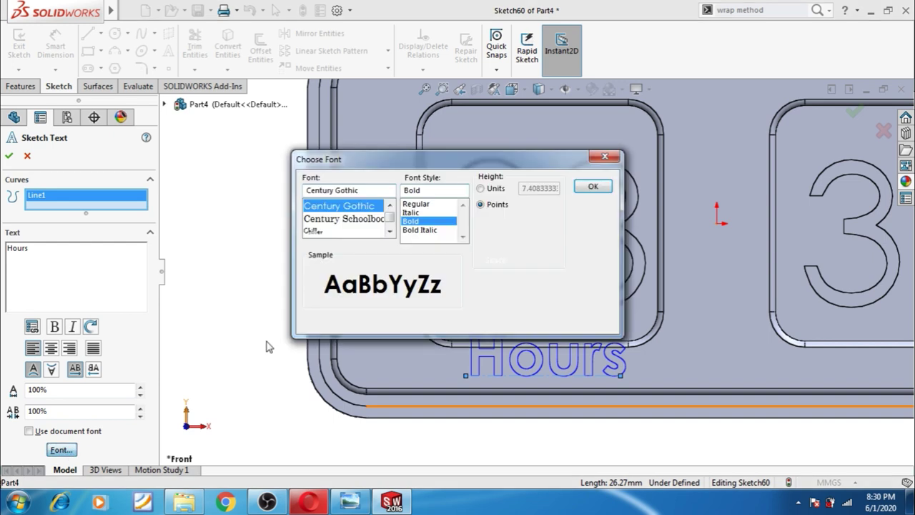
{"action": "type", "text": "20"}
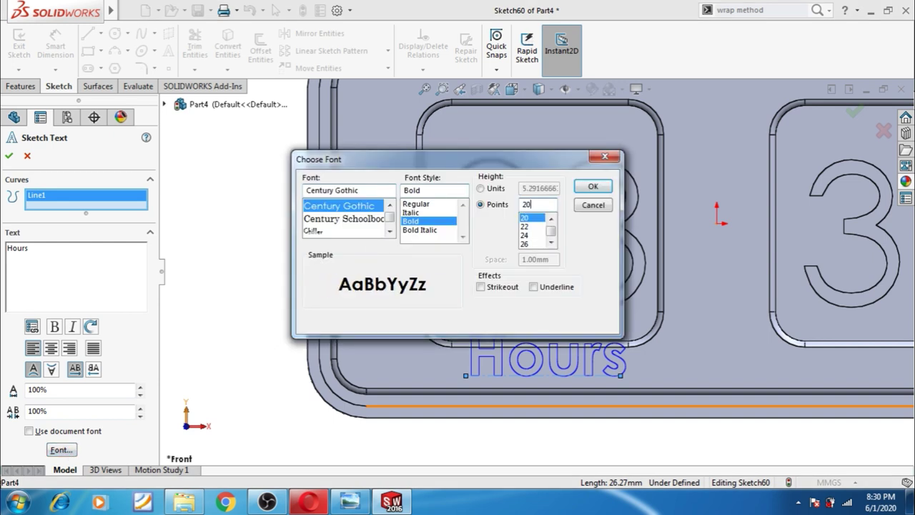
{"action": "left_click", "coordinate": [606, 187]}
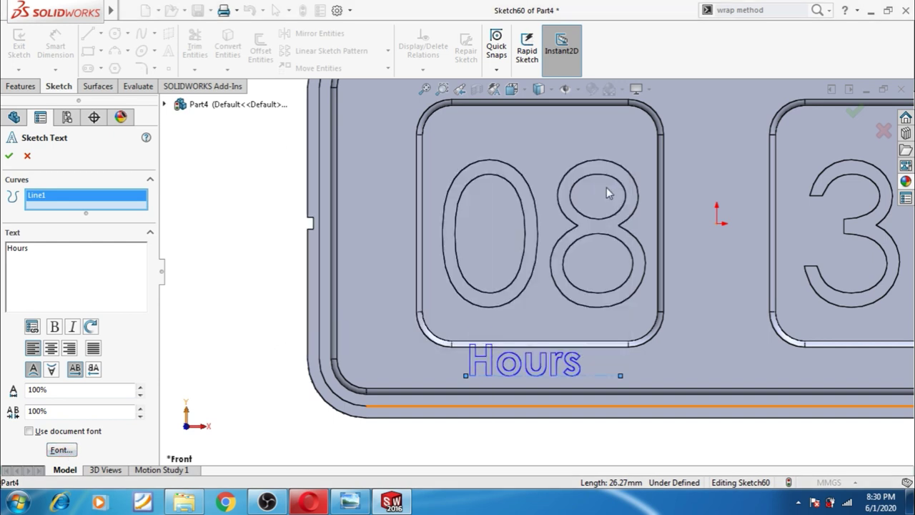
{"action": "left_click", "coordinate": [57, 451]}
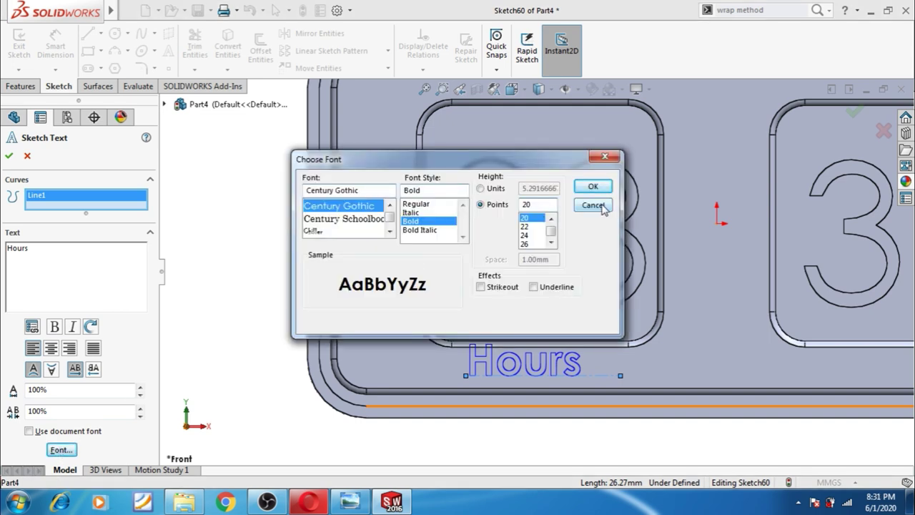
{"action": "left_click", "coordinate": [602, 206]}
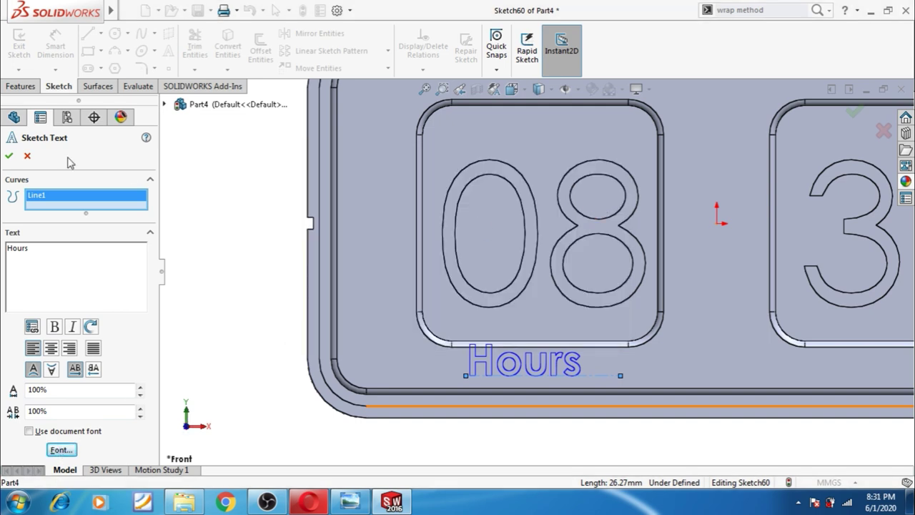
{"action": "left_click", "coordinate": [25, 157]}
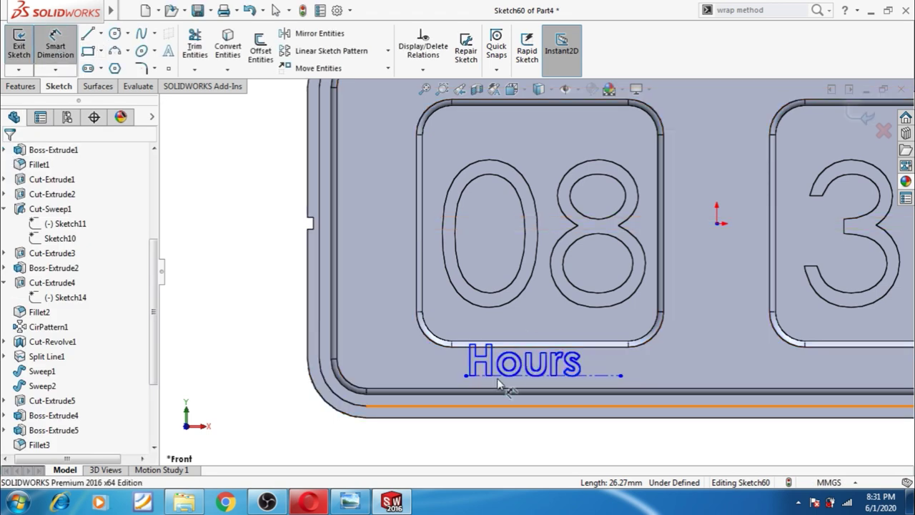
Step: Dimension the Hours text start point 1 mm above the body's bottom edge
{"action": "left_click", "coordinate": [465, 375]}
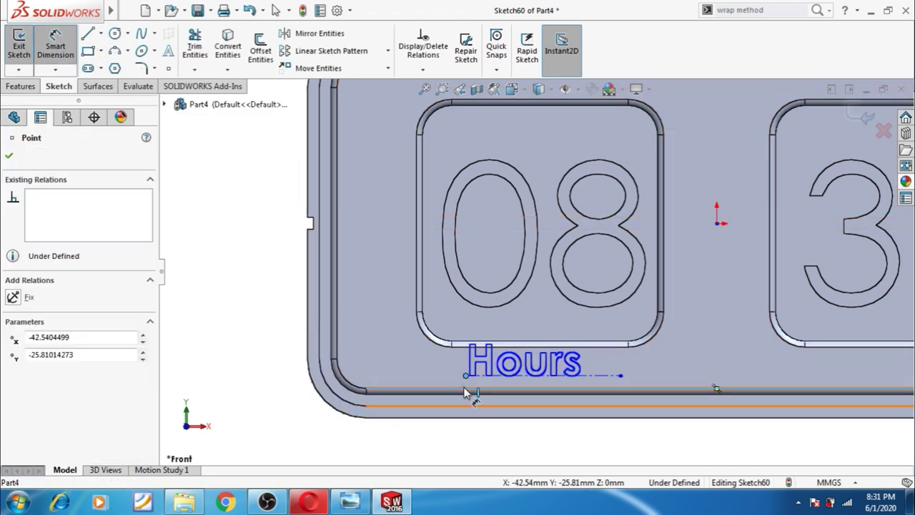
{"action": "left_click", "coordinate": [468, 390]}
{"action": "left_click", "coordinate": [398, 361]}
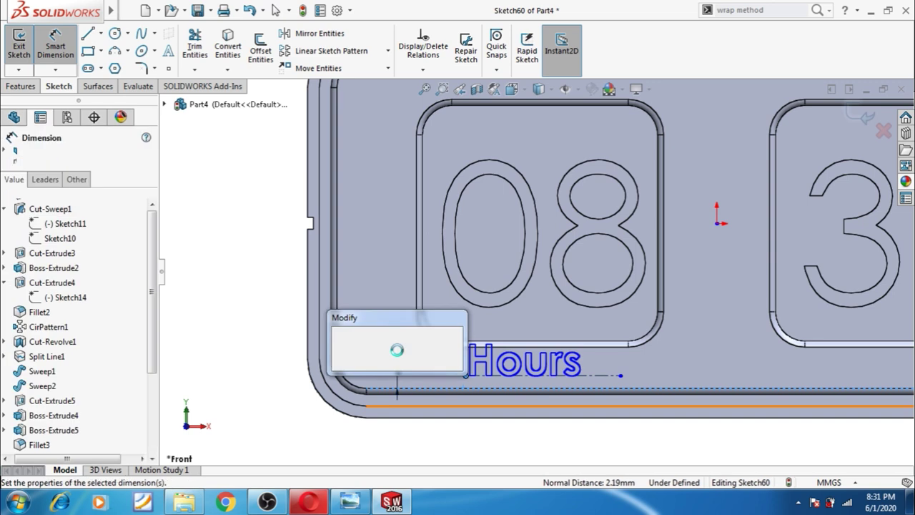
{"action": "type", "text": "1.5"}
{"action": "key", "text": "Return"}
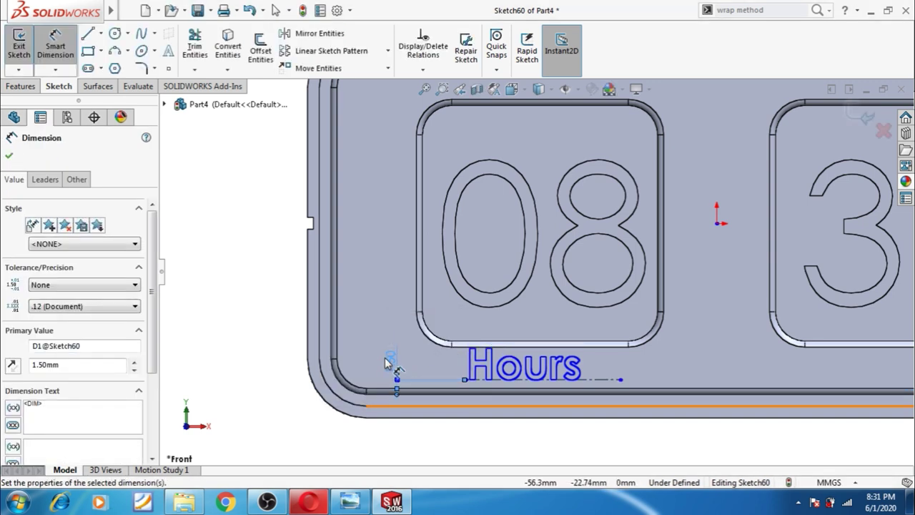
{"action": "left_click", "coordinate": [386, 358]}
{"action": "key", "text": "Return"}
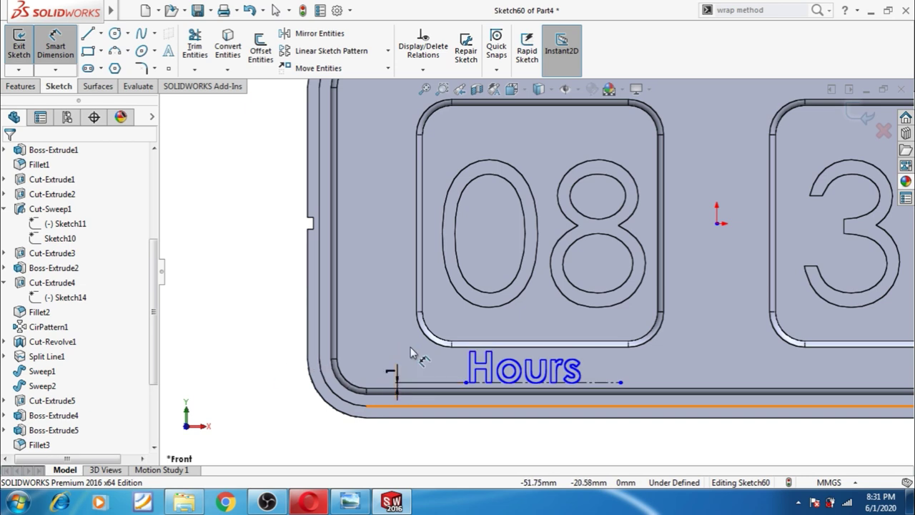
Step: Add a trial 8.46 horizontal dimension to the digit recess, then delete it
{"action": "left_click", "coordinate": [466, 383]}
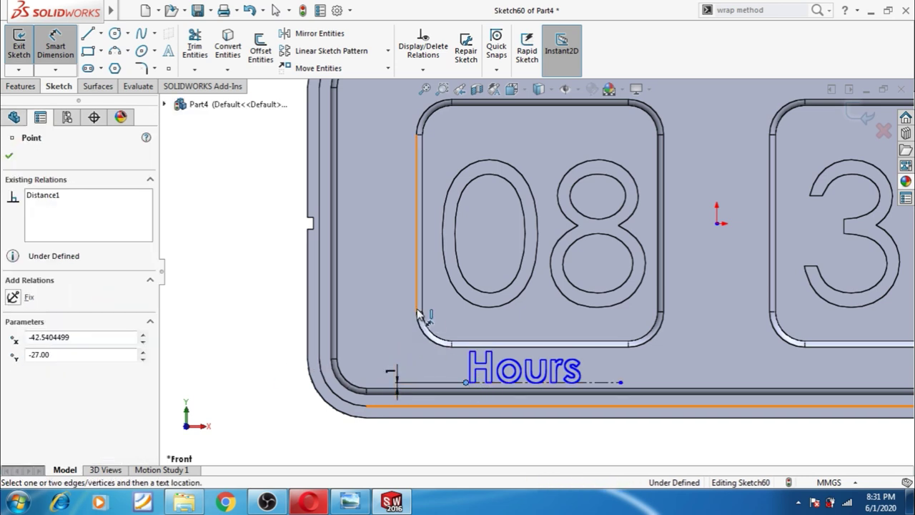
{"action": "left_click", "coordinate": [416, 313]}
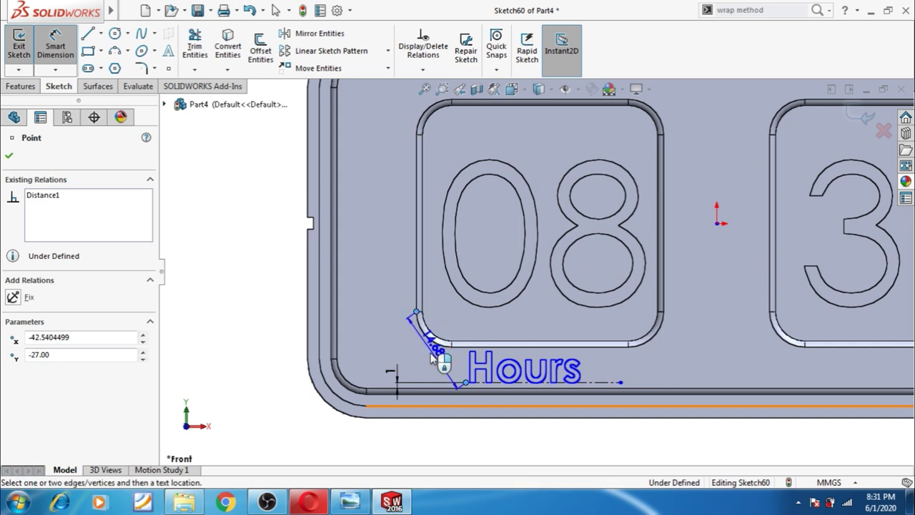
{"action": "left_click", "coordinate": [435, 447]}
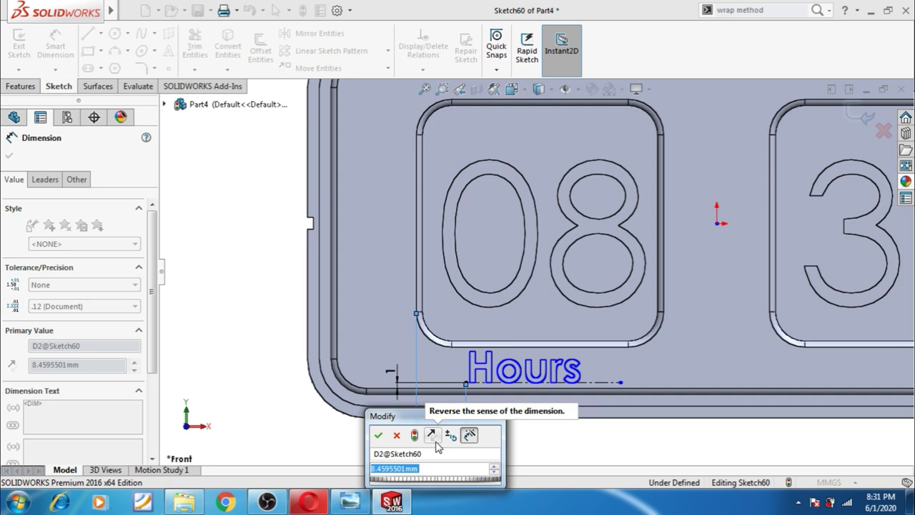
{"action": "key", "text": "Return"}
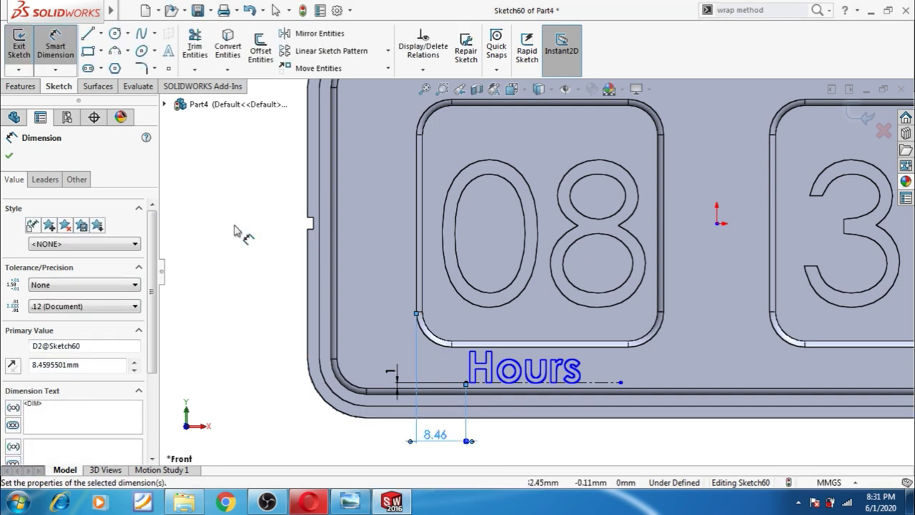
{"action": "key", "text": "Escape"}
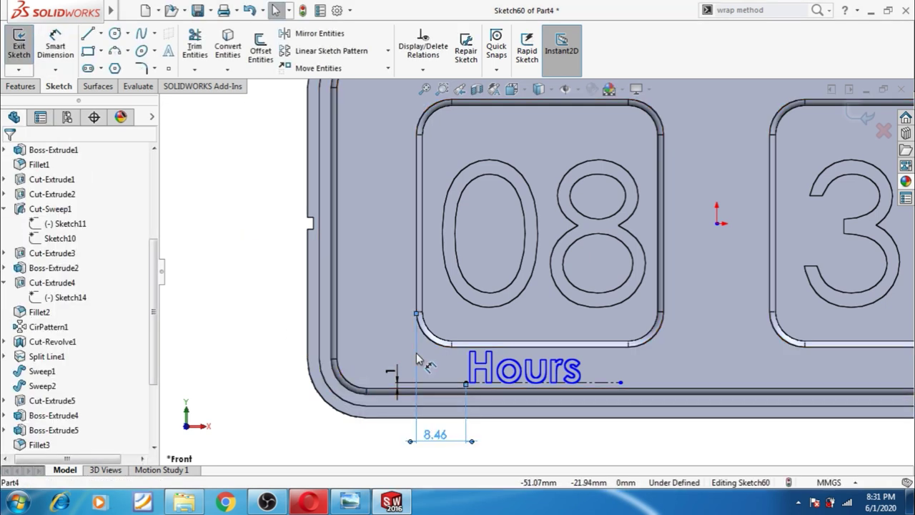
{"action": "left_click", "coordinate": [417, 360]}
{"action": "right_click", "coordinate": [419, 359]}
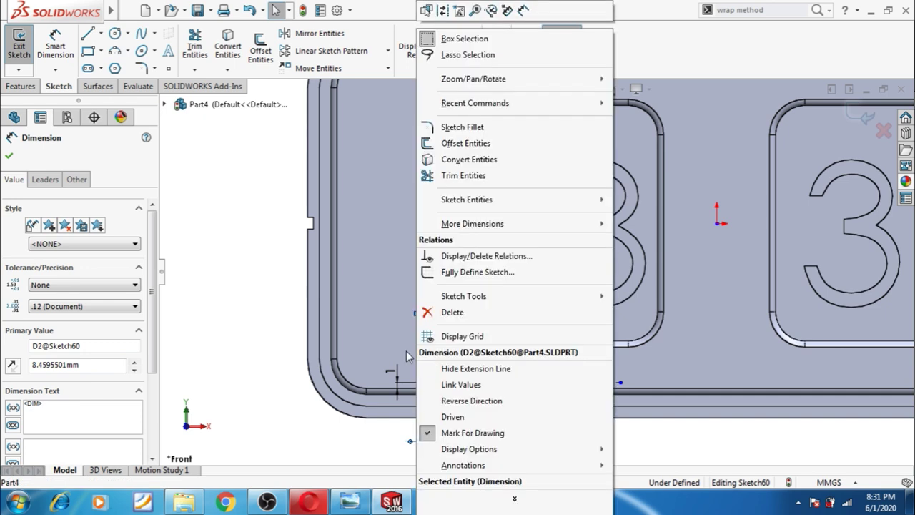
{"action": "key", "text": "Escape"}
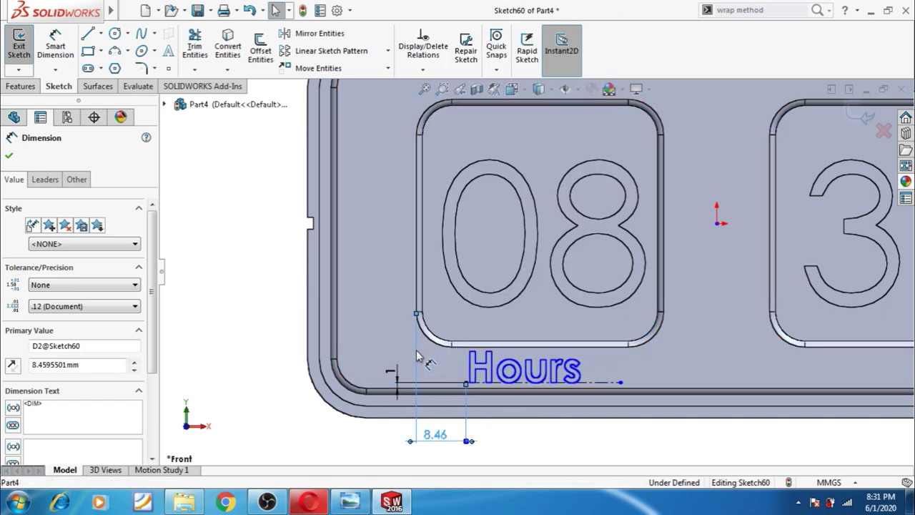
{"action": "key", "text": "Delete"}
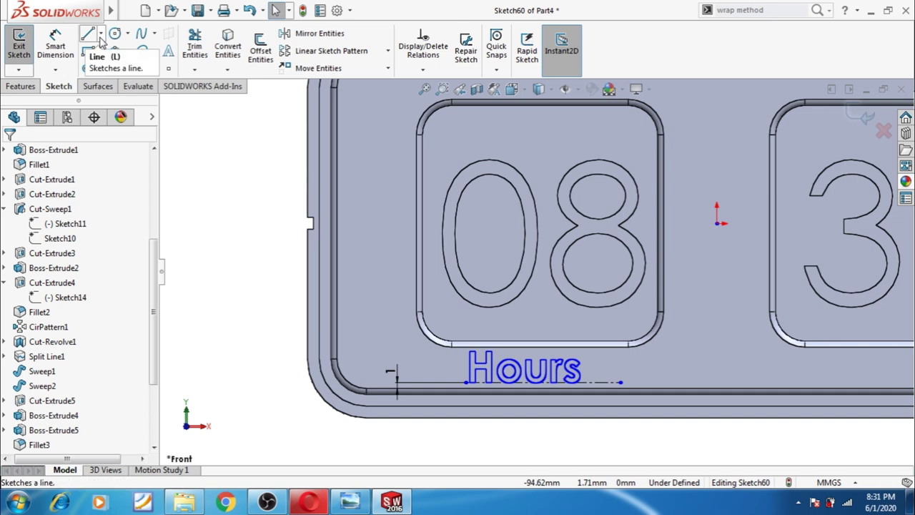
Step: Draw a short vertical centerline up from the 08 recess bottom edge
{"action": "left_click", "coordinate": [100, 34]}
{"action": "left_click", "coordinate": [118, 64]}
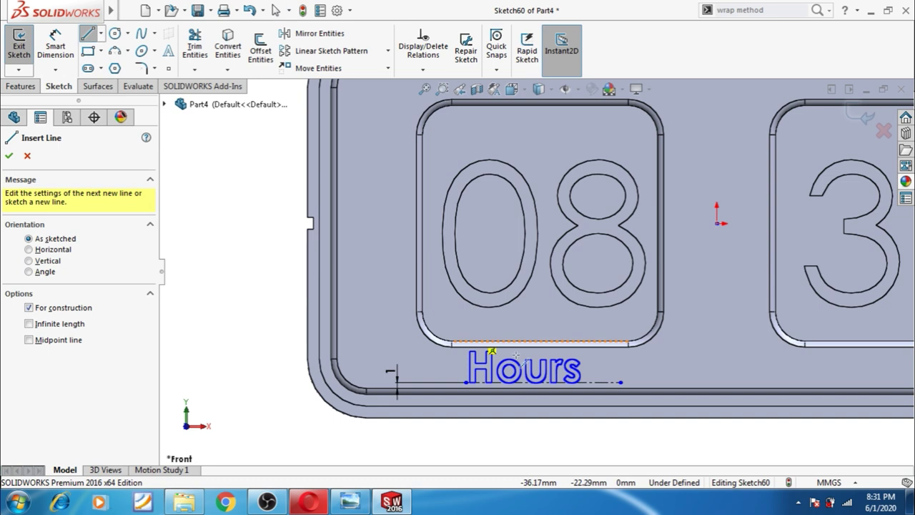
{"action": "left_click", "coordinate": [539, 346]}
{"action": "left_click", "coordinate": [539, 310]}
{"action": "key", "text": "Escape"}
{"action": "key", "text": "Escape"}
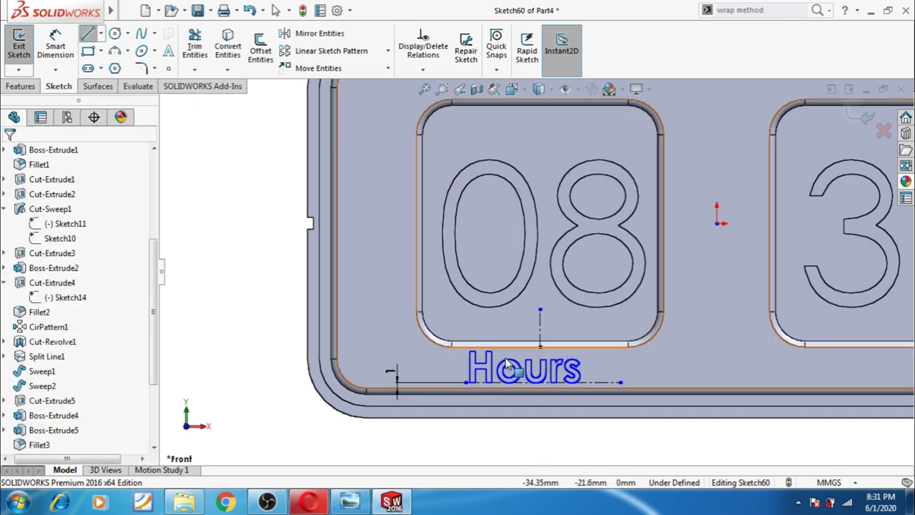
Step: Make the Hours baseline ends symmetric about the vertical centerline
{"action": "left_click", "coordinate": [501, 383]}
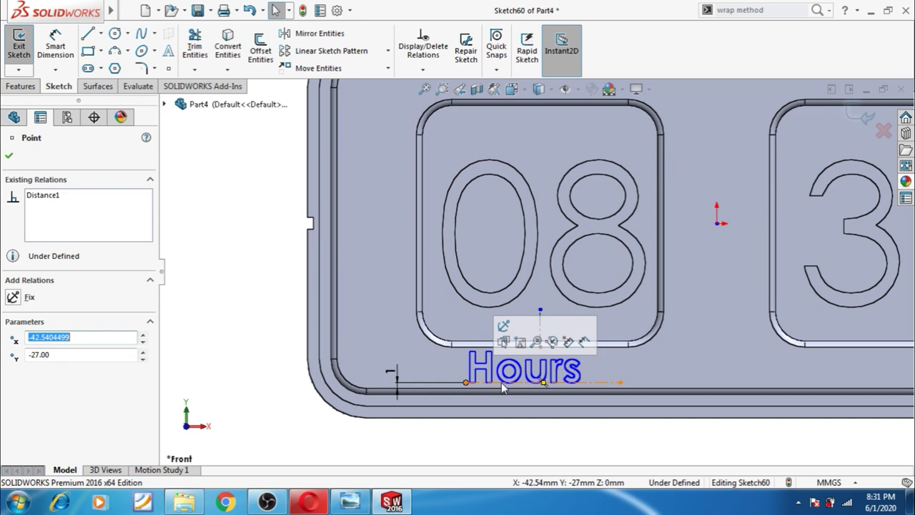
{"action": "left_click", "coordinate": [620, 382], "text": "ctrl"}
{"action": "left_click", "coordinate": [540, 327], "text": "ctrl"}
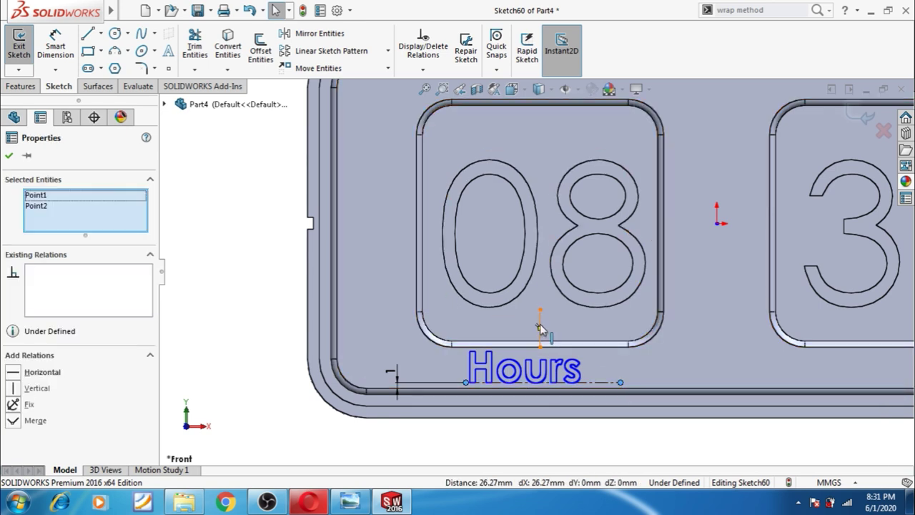
{"action": "left_click", "coordinate": [15, 373]}
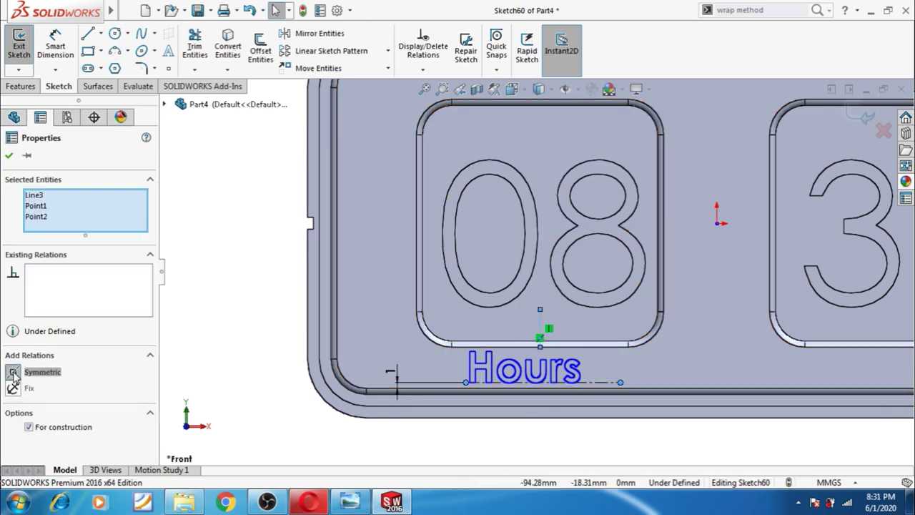
{"action": "left_click", "coordinate": [217, 360]}
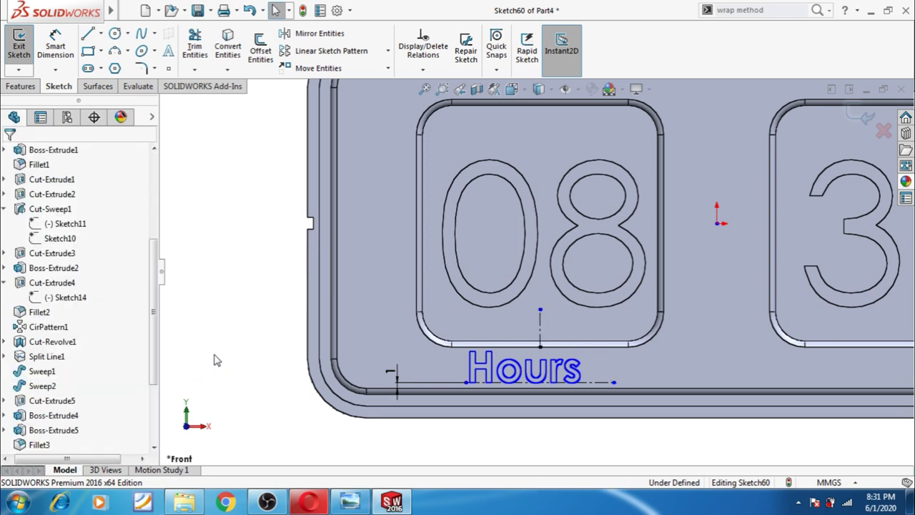
Step: Add a Vertical relation between the baseline midpoint and the centerline point above it
{"action": "left_click", "coordinate": [539, 384]}
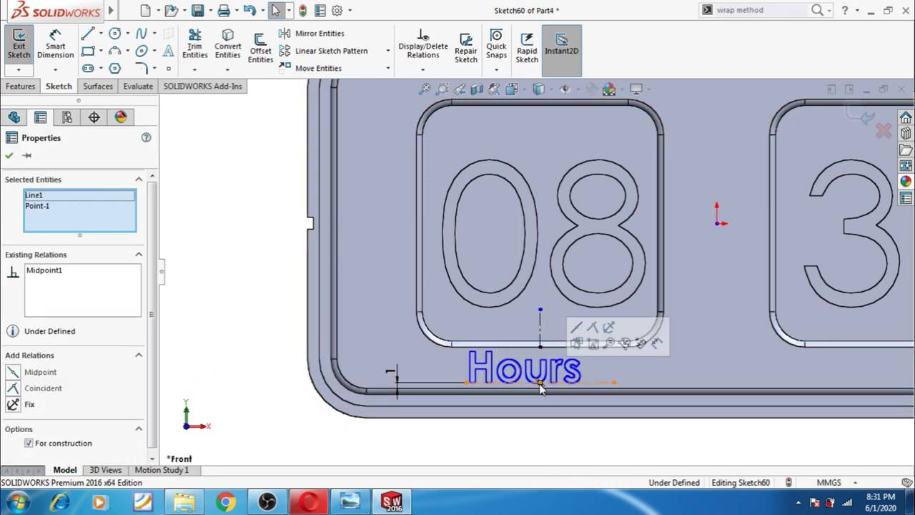
{"action": "left_click", "coordinate": [541, 347], "text": "ctrl"}
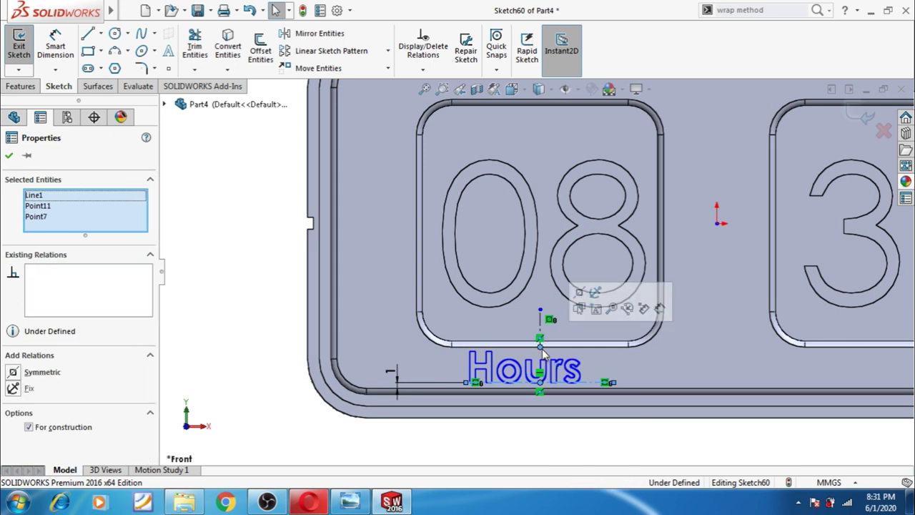
{"action": "left_click", "coordinate": [254, 332]}
{"action": "scroll", "coordinate": [572, 411], "scroll_direction": "down", "scroll_amount": 2}
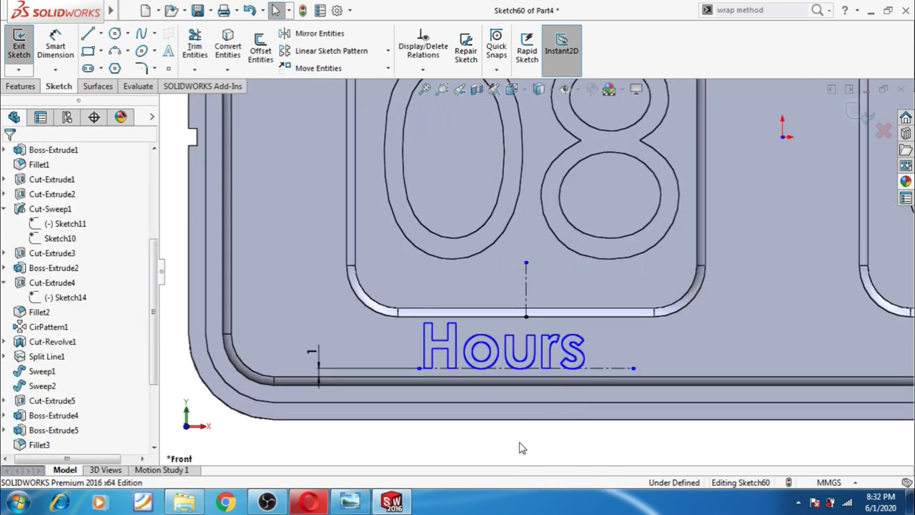
{"action": "left_click", "coordinate": [525, 369]}
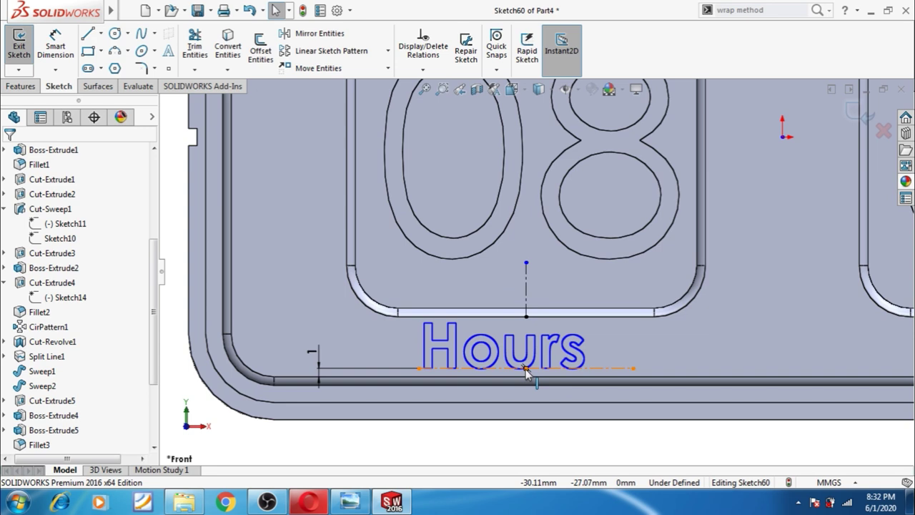
{"action": "left_click", "coordinate": [526, 315], "text": "ctrl"}
{"action": "left_click", "coordinate": [25, 387]}
Step: Close the relation panel and draw a construction centerline beneath the 39 panel
{"action": "left_click", "coordinate": [461, 455]}
{"action": "scroll", "coordinate": [461, 455], "scroll_direction": "up", "scroll_amount": 3}
{"action": "scroll", "coordinate": [571, 400], "scroll_direction": "up", "scroll_amount": 2}
{"action": "scroll", "coordinate": [699, 284], "scroll_direction": "down", "scroll_amount": 3}
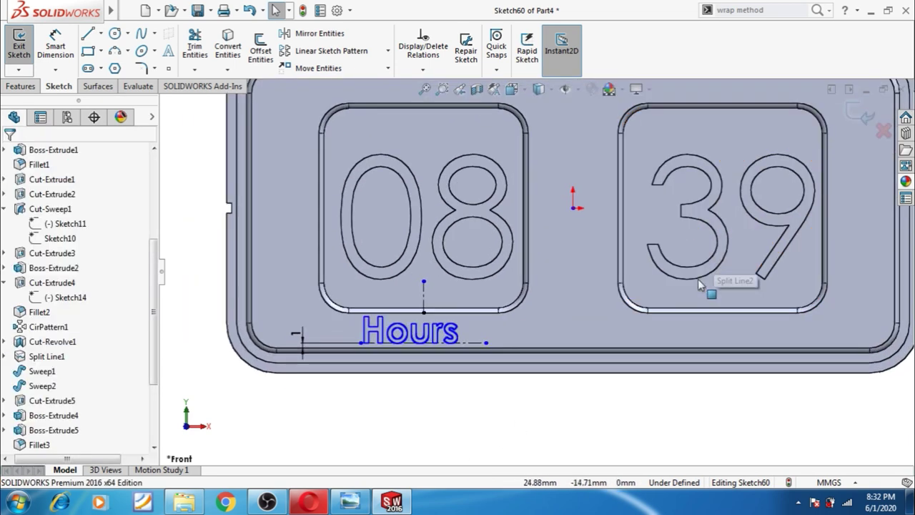
{"action": "scroll", "coordinate": [697, 293], "scroll_direction": "down", "scroll_amount": 2}
{"action": "scroll", "coordinate": [687, 349], "scroll_direction": "up", "scroll_amount": 1}
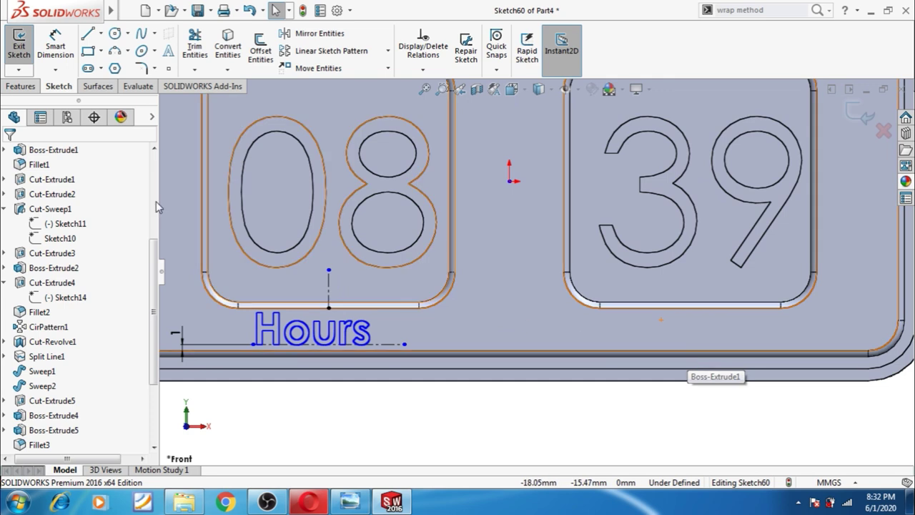
{"action": "left_click", "coordinate": [101, 34]}
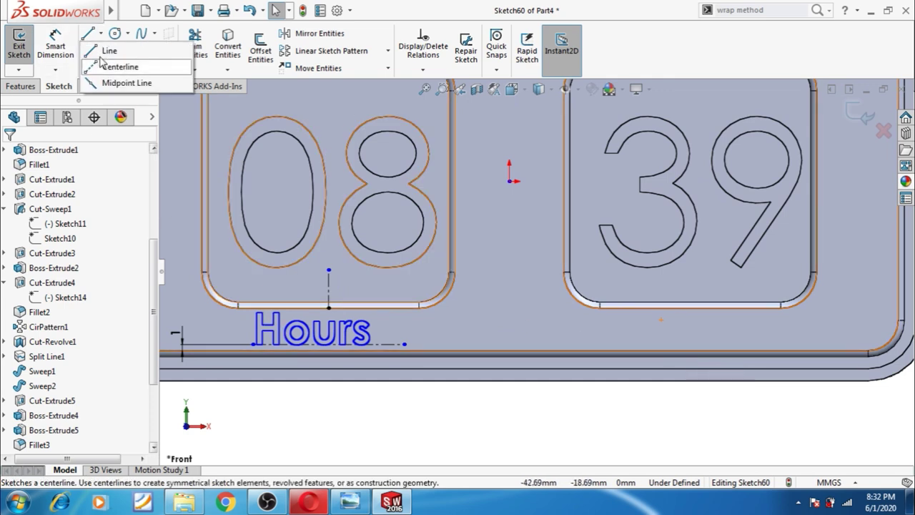
{"action": "left_click", "coordinate": [97, 66]}
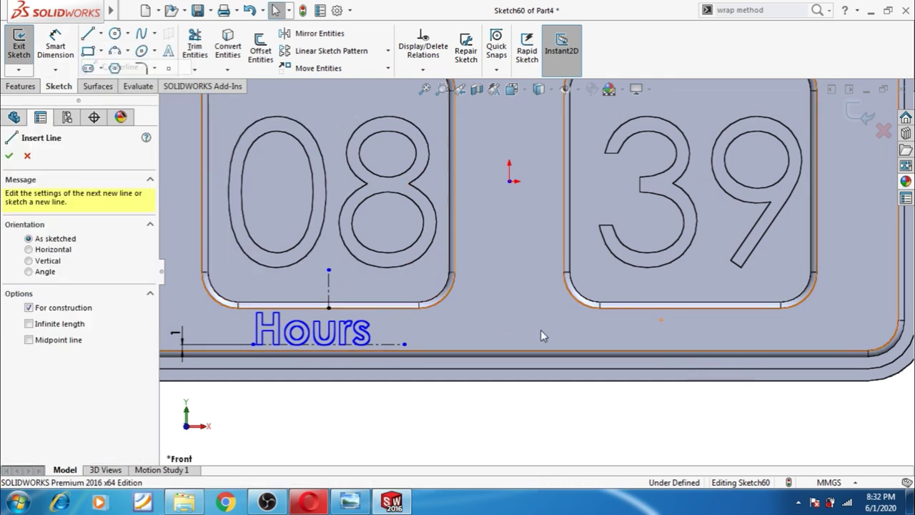
{"action": "left_click", "coordinate": [621, 335]}
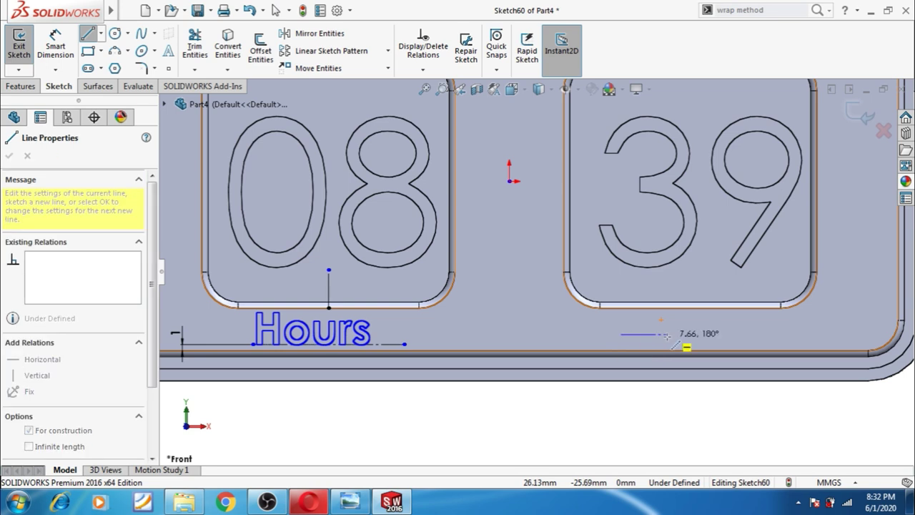
{"action": "left_click", "coordinate": [761, 334]}
{"action": "key", "text": "Escape"}
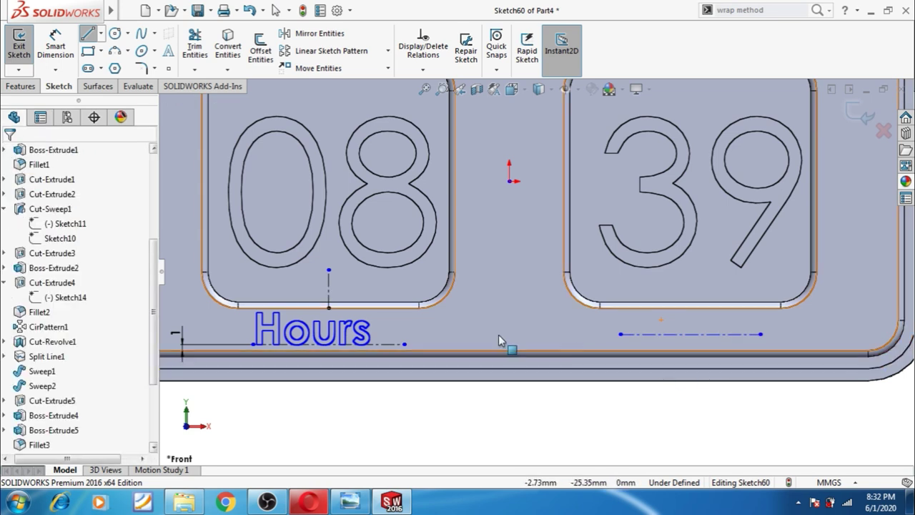
Step: Make the new centerline's left endpoint horizontal with the Hours baseline endpoint, then start sketch text
{"action": "left_click", "coordinate": [403, 345]}
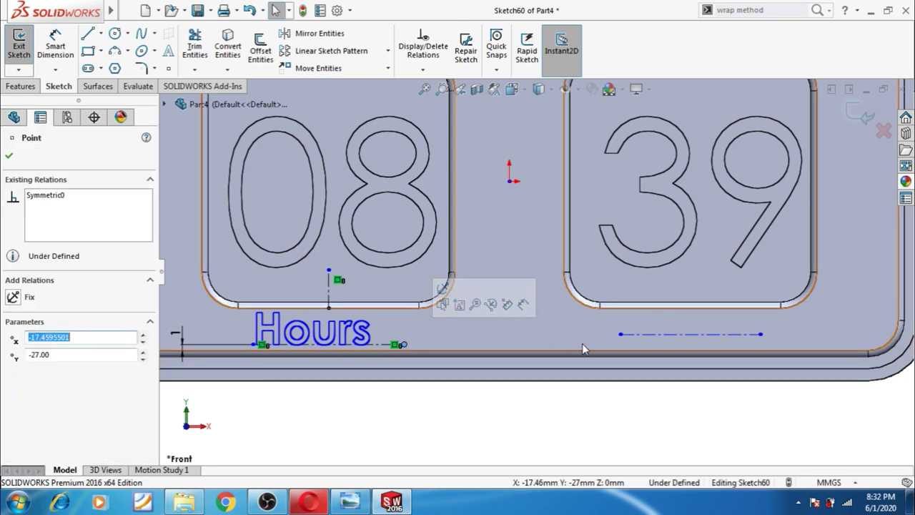
{"action": "left_click", "coordinate": [620, 333], "text": "ctrl"}
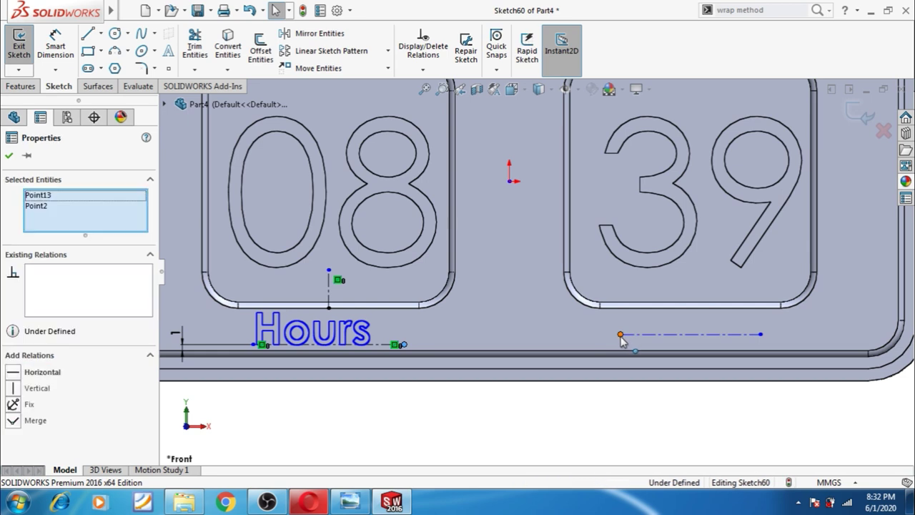
{"action": "left_click", "coordinate": [21, 376]}
{"action": "left_click", "coordinate": [323, 428]}
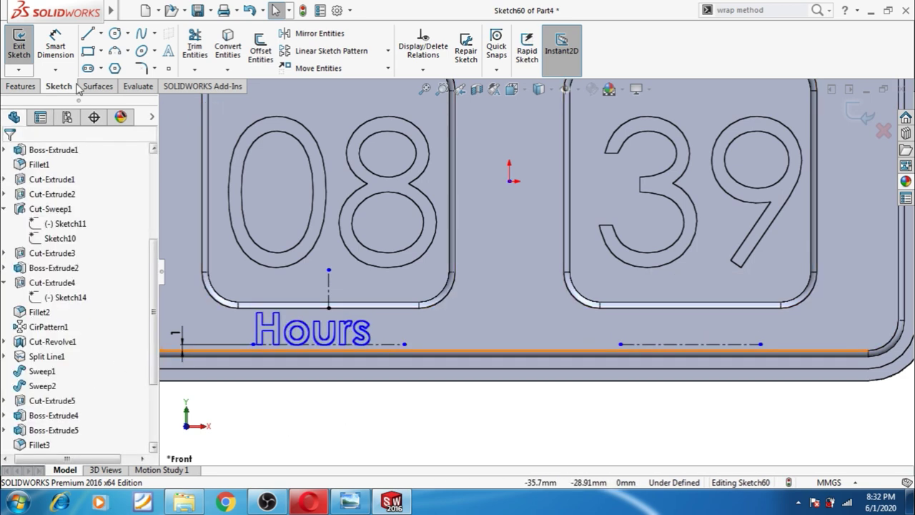
{"action": "left_click", "coordinate": [166, 53]}
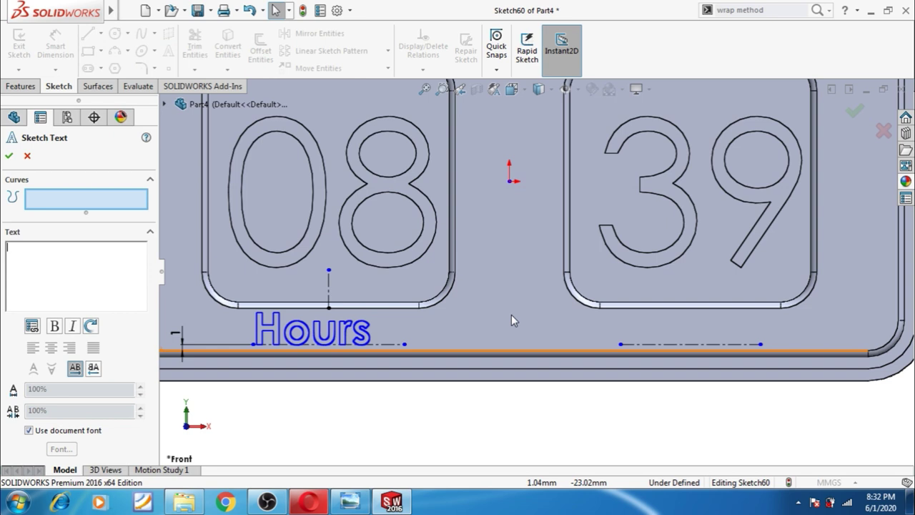
Step: Place 'Minutes' along the 39 centerline in bold Century Gothic at 18 points
{"action": "left_click", "coordinate": [635, 344]}
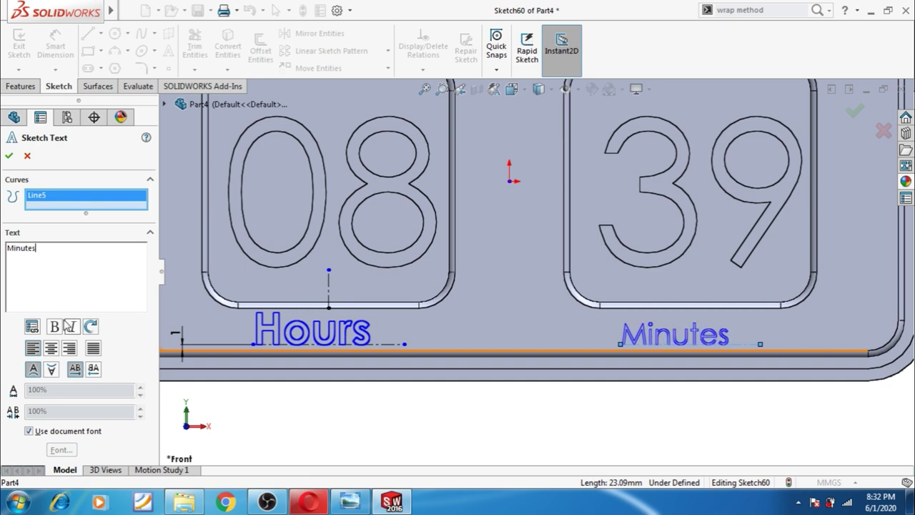
{"action": "left_click", "coordinate": [29, 431]}
{"action": "left_click", "coordinate": [61, 449]}
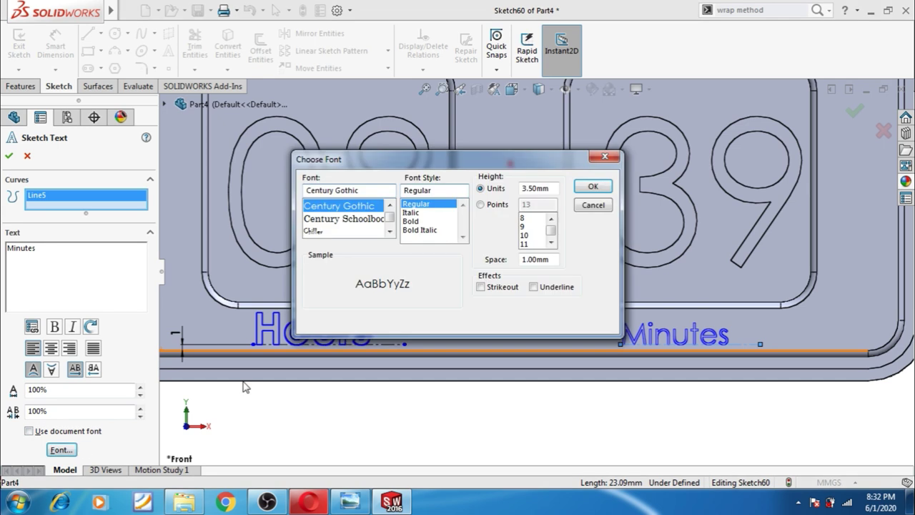
{"action": "left_click", "coordinate": [413, 221]}
{"action": "left_click", "coordinate": [481, 206]}
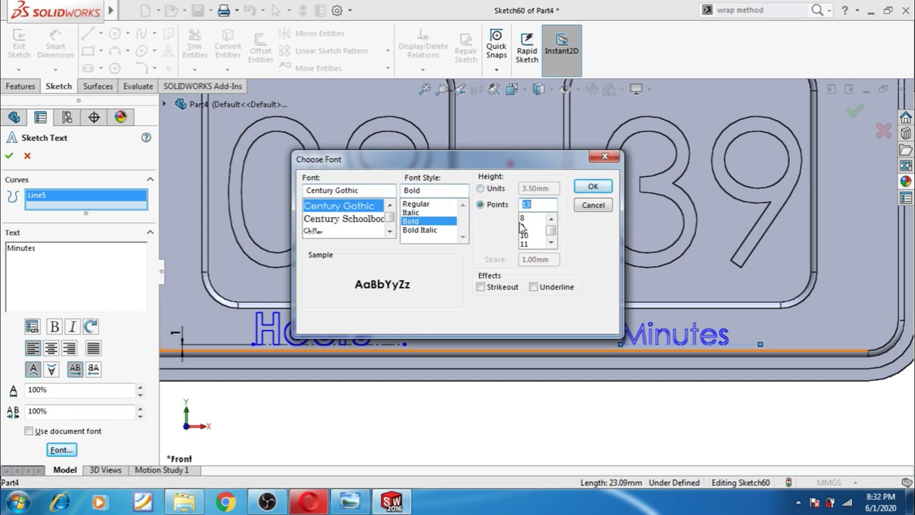
{"action": "left_click", "coordinate": [537, 204]}
{"action": "type", "text": "20"}
{"action": "key", "text": "Return"}
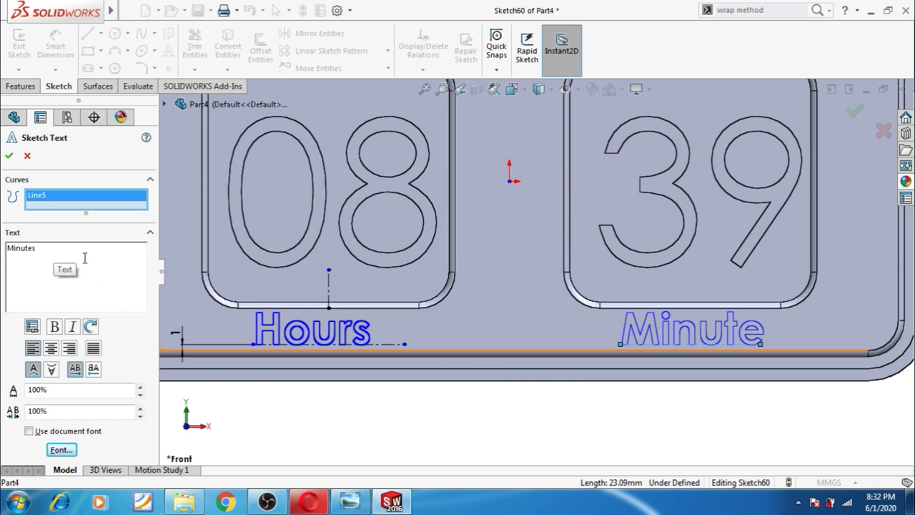
{"action": "left_click", "coordinate": [55, 453]}
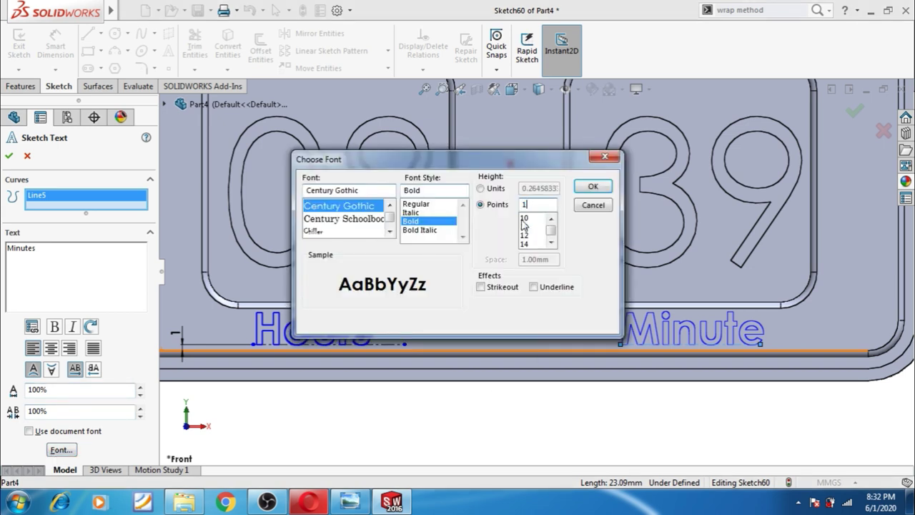
{"action": "type", "text": "8"}
{"action": "left_click", "coordinate": [580, 189]}
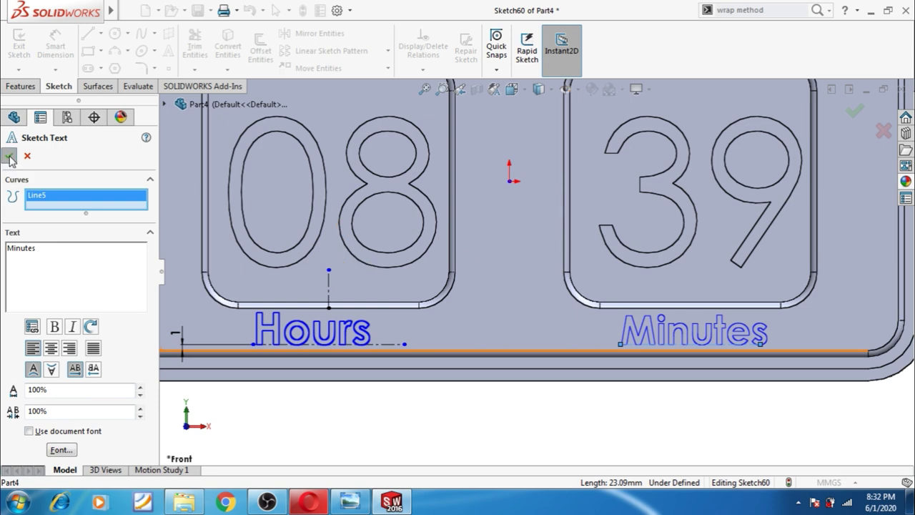
{"action": "left_click", "coordinate": [9, 156]}
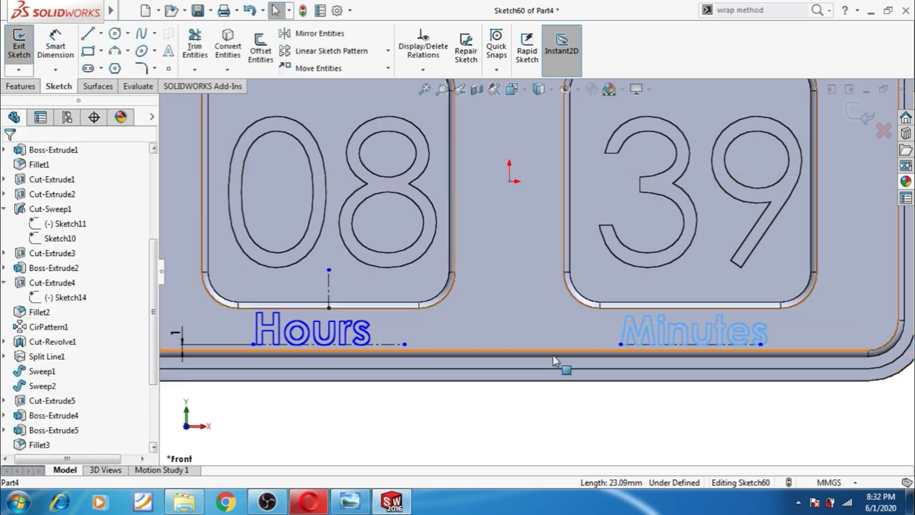
Step: Create Split Line3 projecting the Hours and Minutes text onto the front face, then view it Normal To
{"action": "left_click", "coordinate": [857, 114]}
{"action": "left_click", "coordinate": [575, 45]}
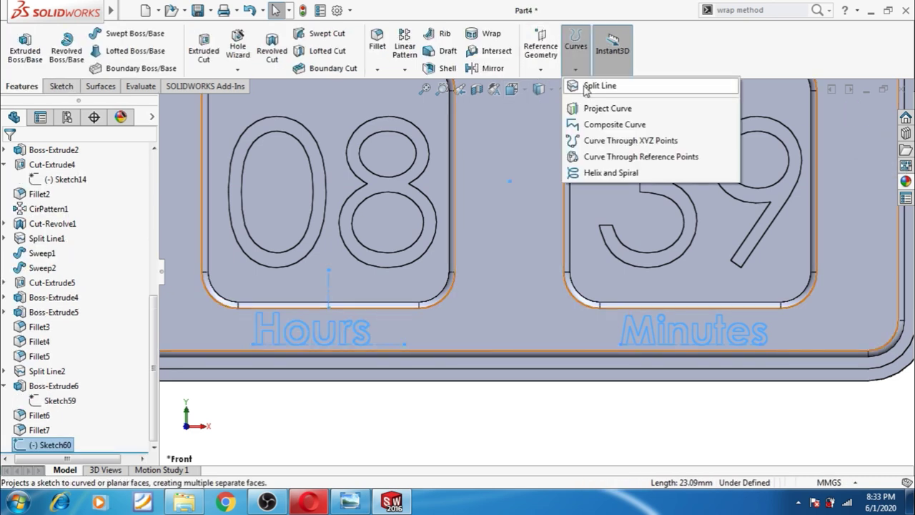
{"action": "left_click", "coordinate": [585, 87]}
{"action": "left_click", "coordinate": [472, 325]}
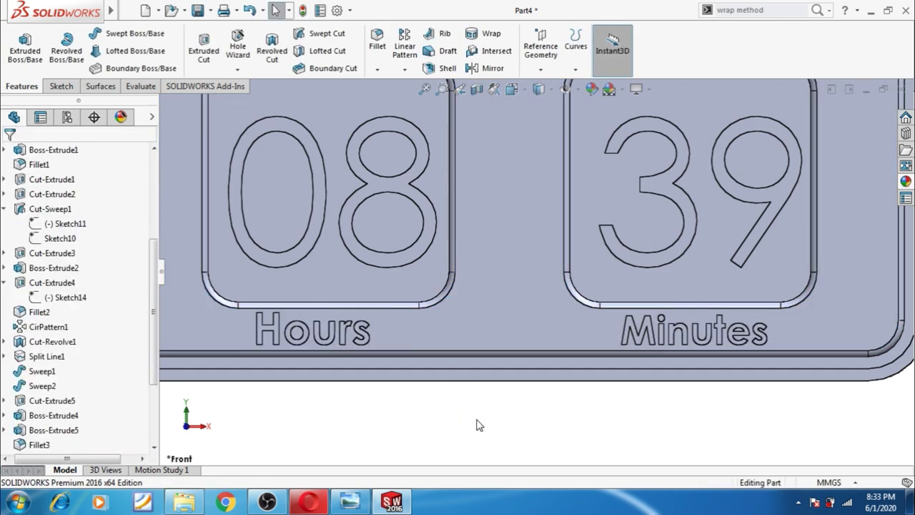
{"action": "key", "text": "f"}
{"action": "mouse_move", "coordinate": [422, 398]}
{"action": "middle_mouse_down"}
{"action": "mouse_move", "coordinate": [459, 387]}
{"action": "mouse_move", "coordinate": [447, 378]}
{"action": "middle_mouse_up"}
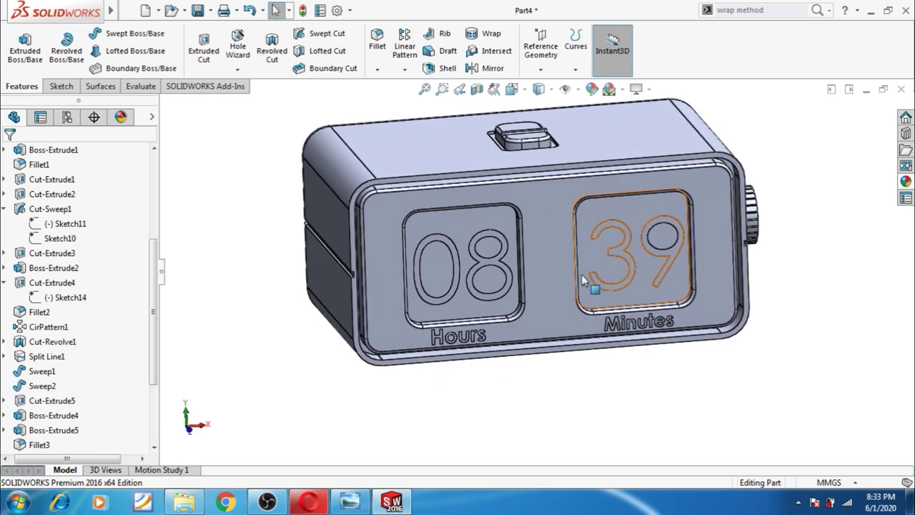
{"action": "left_click", "coordinate": [552, 264]}
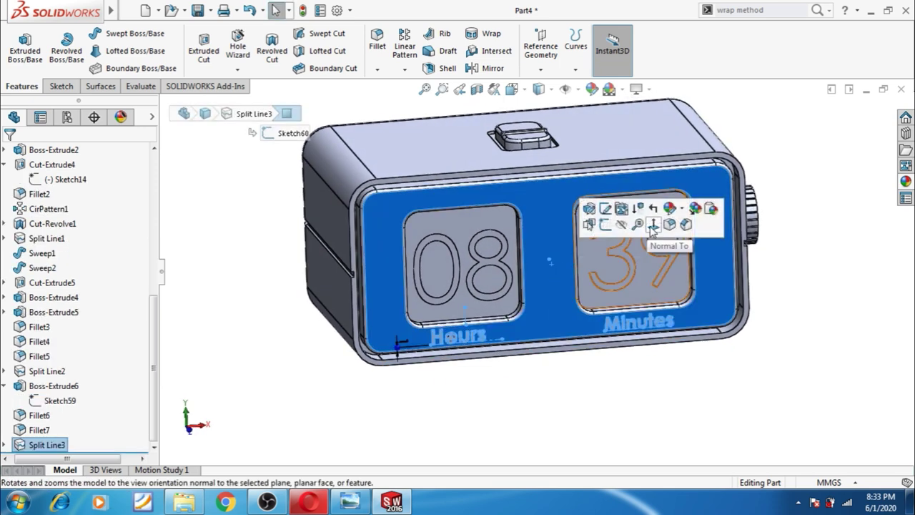
{"action": "left_click", "coordinate": [606, 227]}
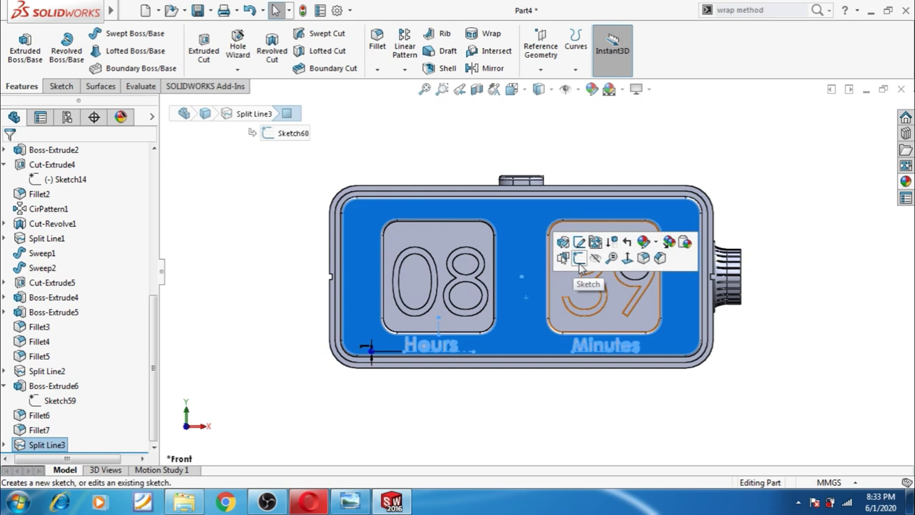
Step: Start a sketch on the front face and draw two circles above and below the origin
{"action": "left_click", "coordinate": [577, 245]}
{"action": "scroll", "coordinate": [532, 299], "scroll_direction": "down", "scroll_amount": 1}
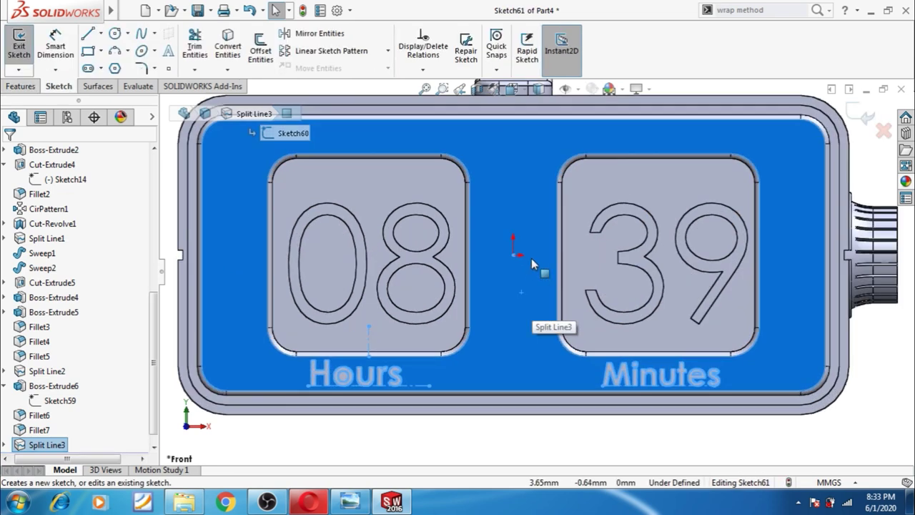
{"action": "scroll", "coordinate": [531, 293], "scroll_direction": "down", "scroll_amount": 1}
{"action": "left_click", "coordinate": [115, 35]}
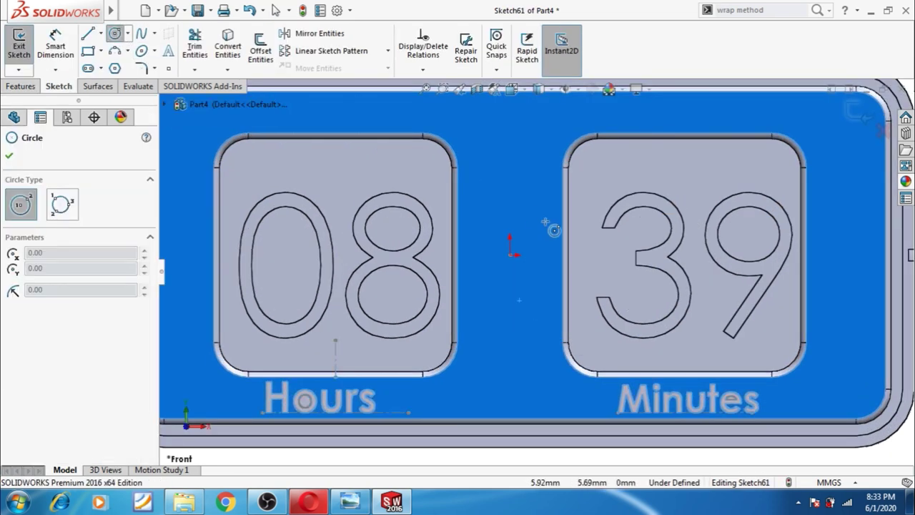
{"action": "scroll", "coordinate": [501, 263], "scroll_direction": "down", "scroll_amount": 1}
{"action": "left_click", "coordinate": [493, 257]}
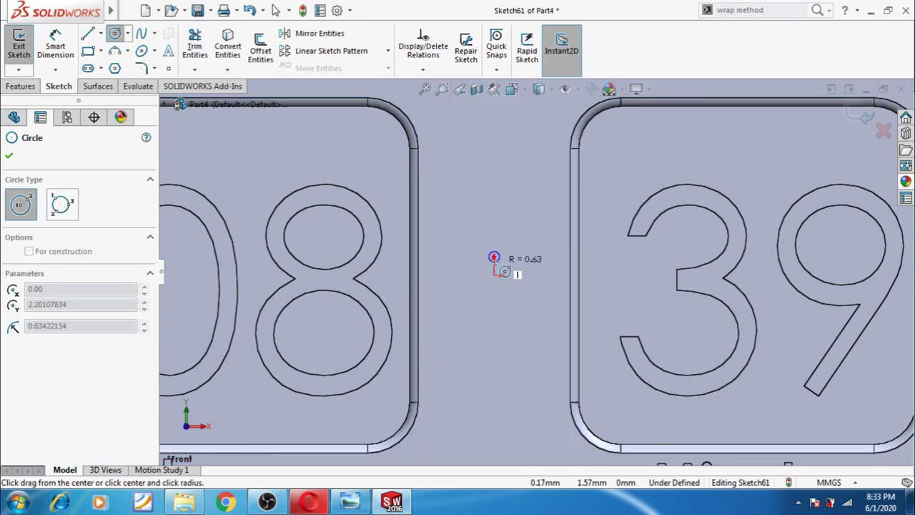
{"action": "left_click", "coordinate": [496, 265]}
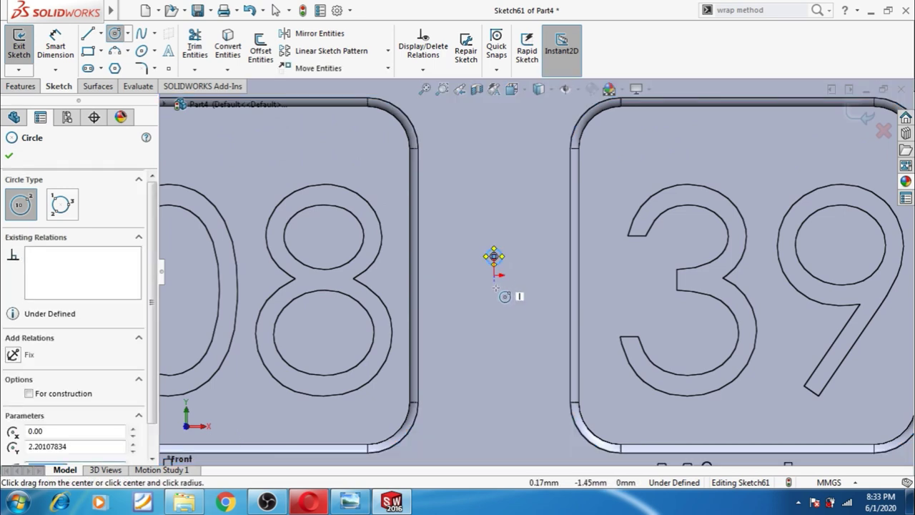
{"action": "left_click", "coordinate": [493, 293]}
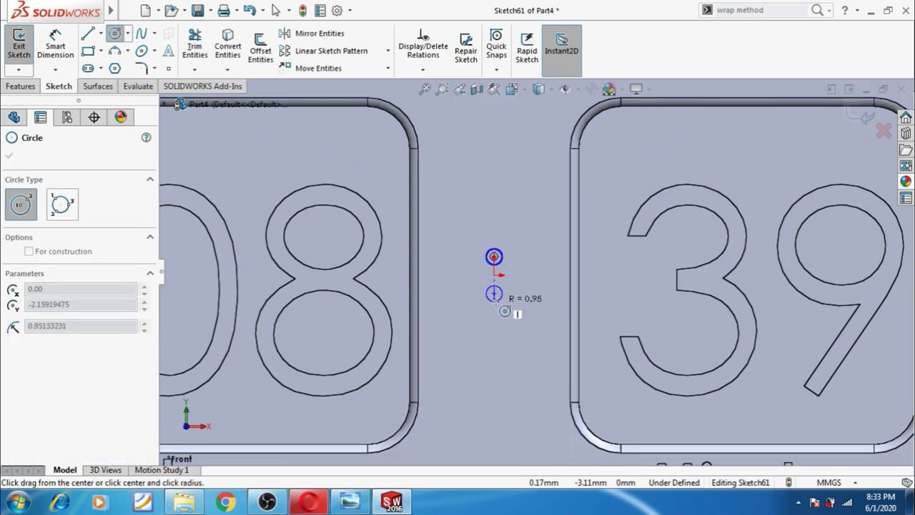
{"action": "left_click", "coordinate": [499, 305]}
{"action": "key", "text": "Escape"}
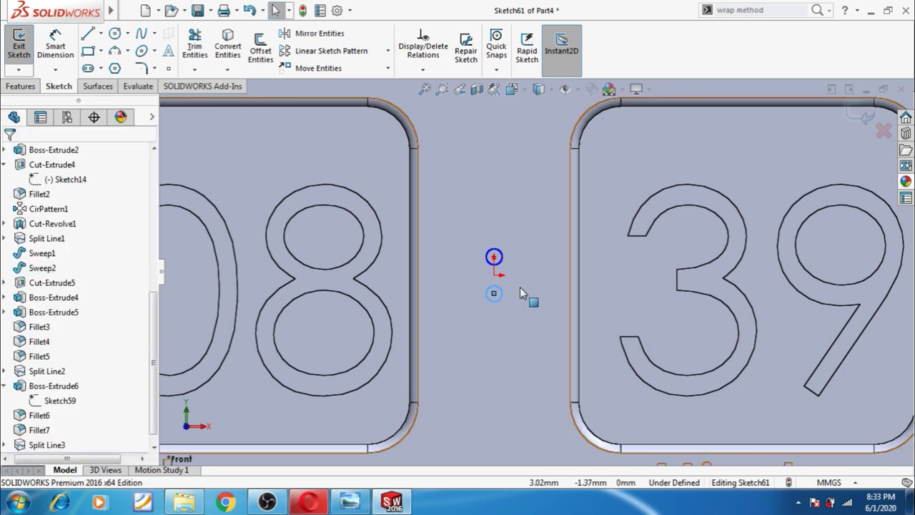
Step: Give the colon circle a 2 mm diameter and fit the clock in view
{"action": "scroll", "coordinate": [519, 287], "scroll_direction": "down", "scroll_amount": 1}
{"action": "left_click", "coordinate": [490, 249]}
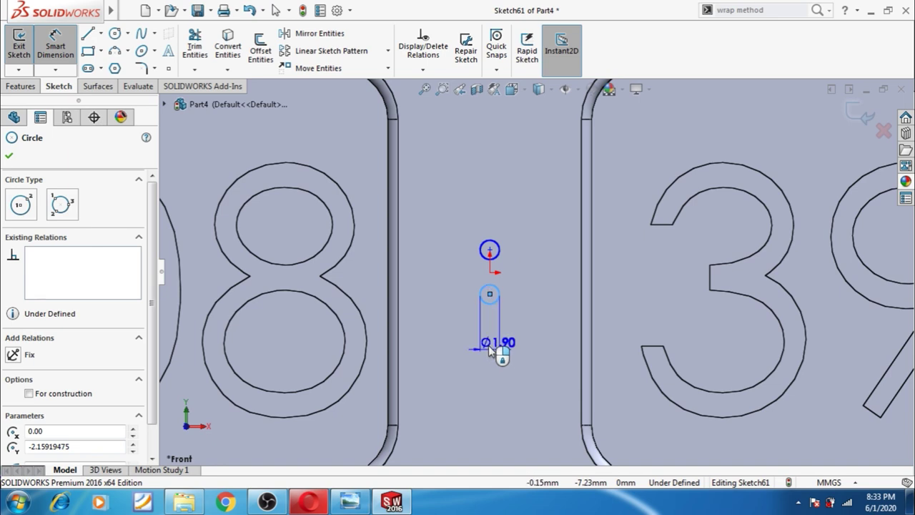
{"action": "left_click", "coordinate": [488, 345]}
{"action": "type", "text": "2"}
{"action": "key", "text": "Return"}
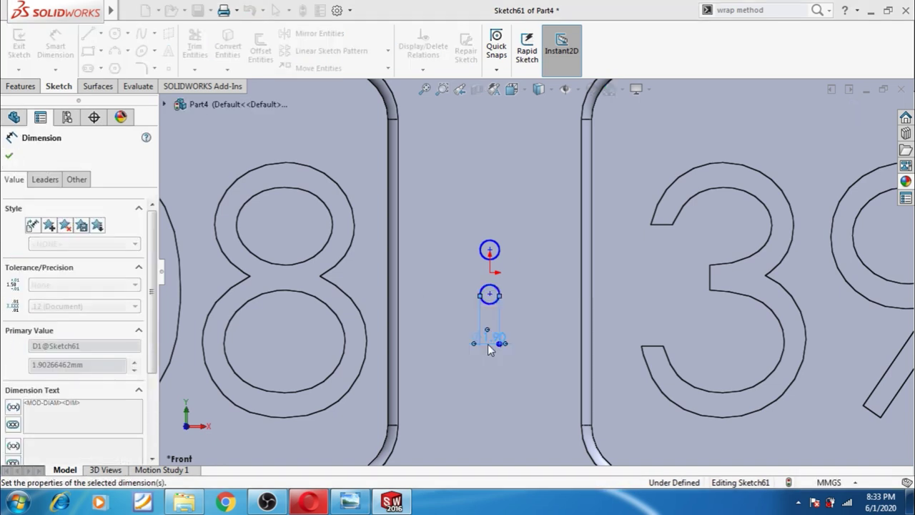
{"action": "key", "text": "Escape"}
{"action": "key", "text": "Escape"}
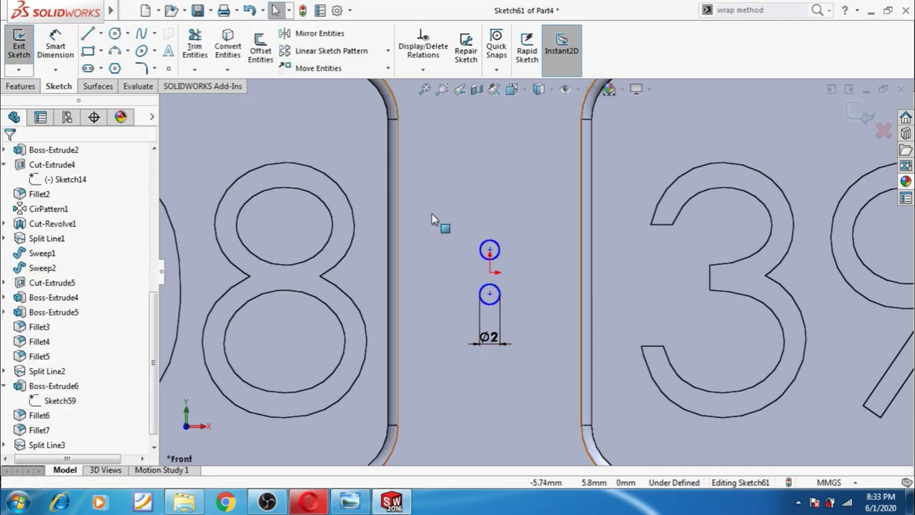
{"action": "right_click", "coordinate": [431, 214]}
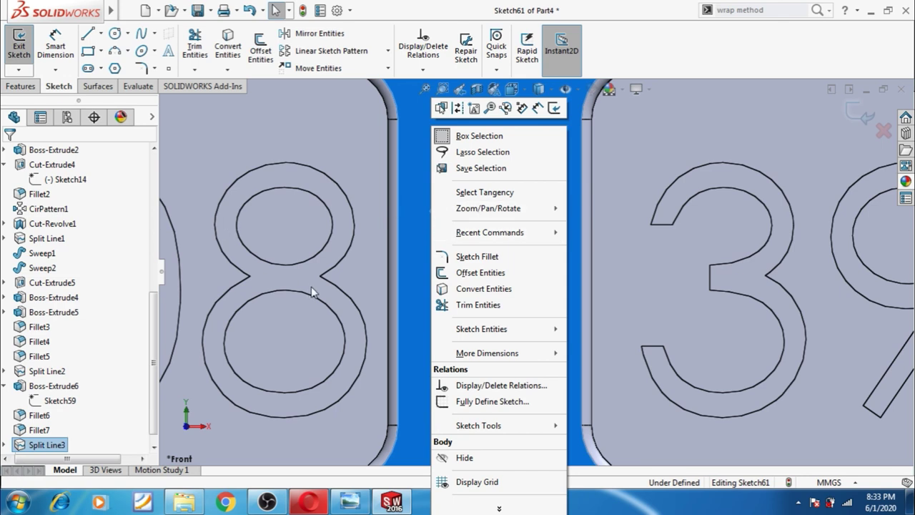
{"action": "key", "text": "f"}
{"action": "key", "text": "Escape"}
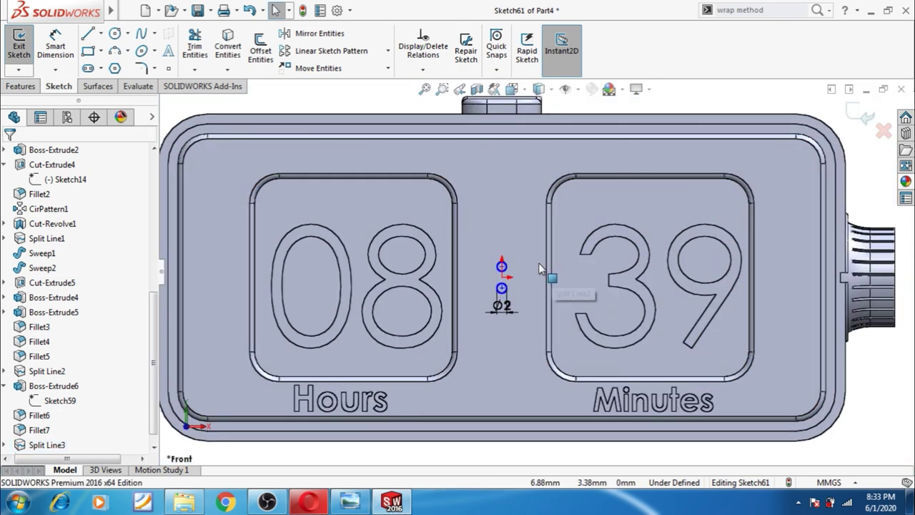
{"action": "scroll", "coordinate": [532, 268], "scroll_direction": "down", "scroll_amount": 3}
Step: Dimension the lower circle's centre 2 mm below the origin
{"action": "left_click", "coordinate": [473, 270]}
{"action": "left_click", "coordinate": [473, 315], "text": "ctrl"}
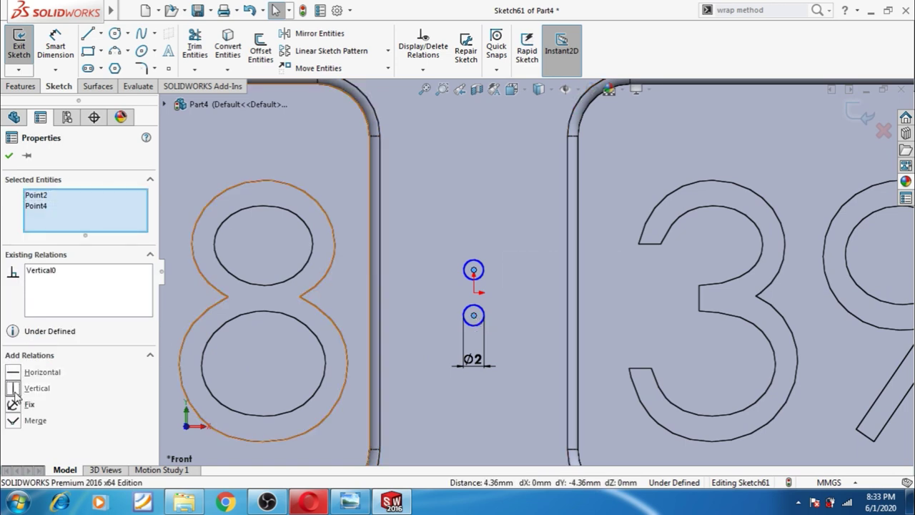
{"action": "left_click", "coordinate": [55, 45]}
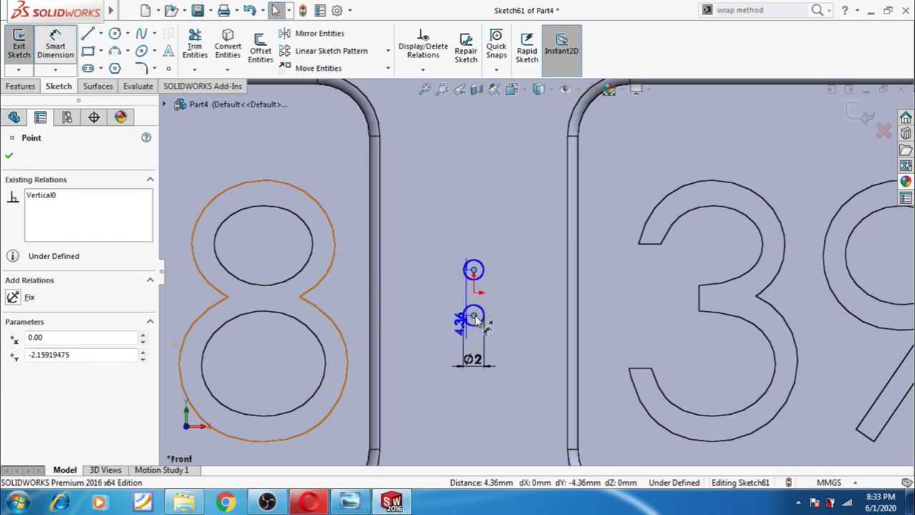
{"action": "key", "text": "Escape"}
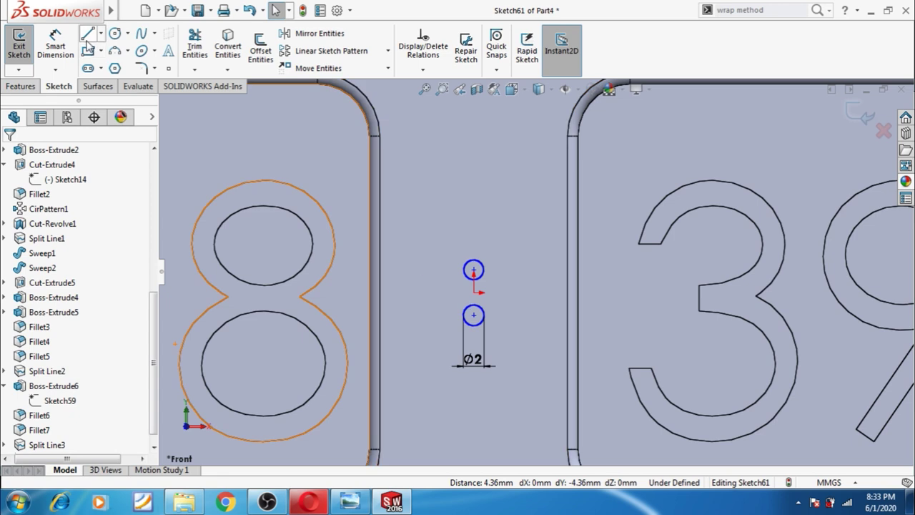
{"action": "left_click", "coordinate": [69, 48]}
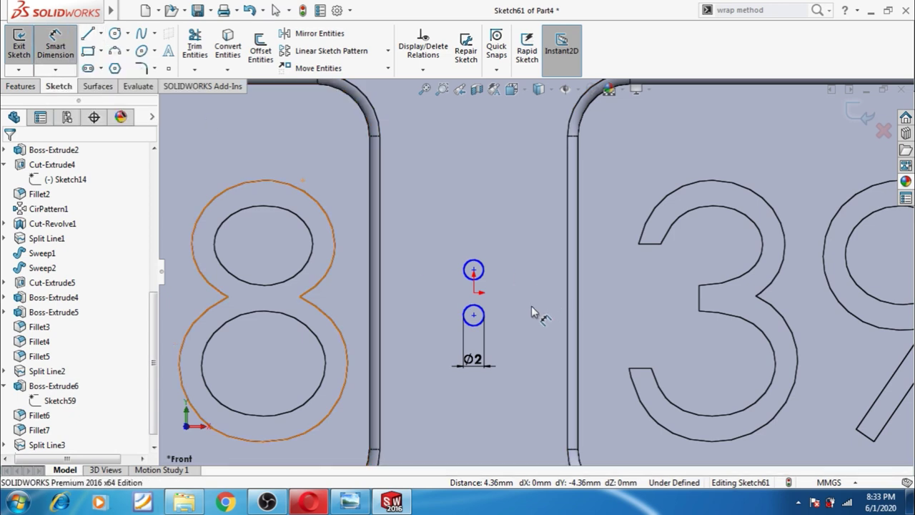
{"action": "left_click", "coordinate": [473, 315]}
{"action": "left_click", "coordinate": [473, 291]}
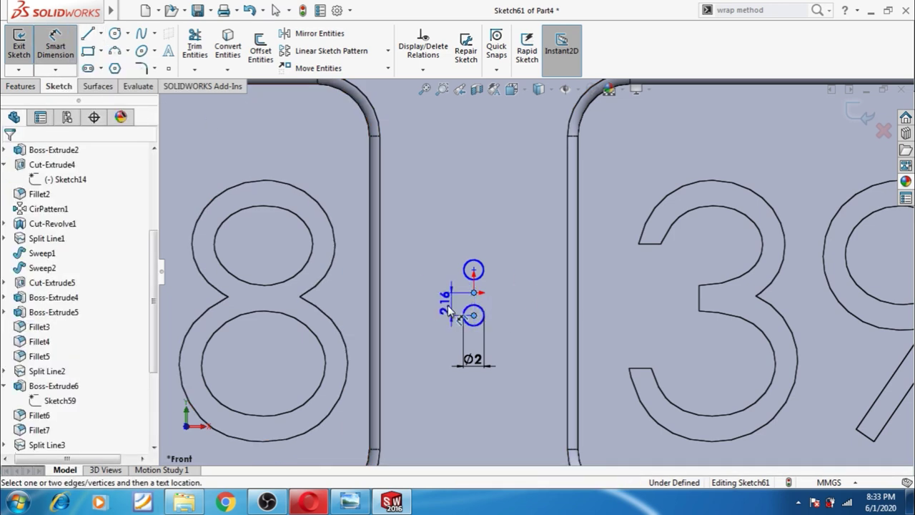
{"action": "left_click", "coordinate": [445, 309]}
{"action": "type", "text": "2"}
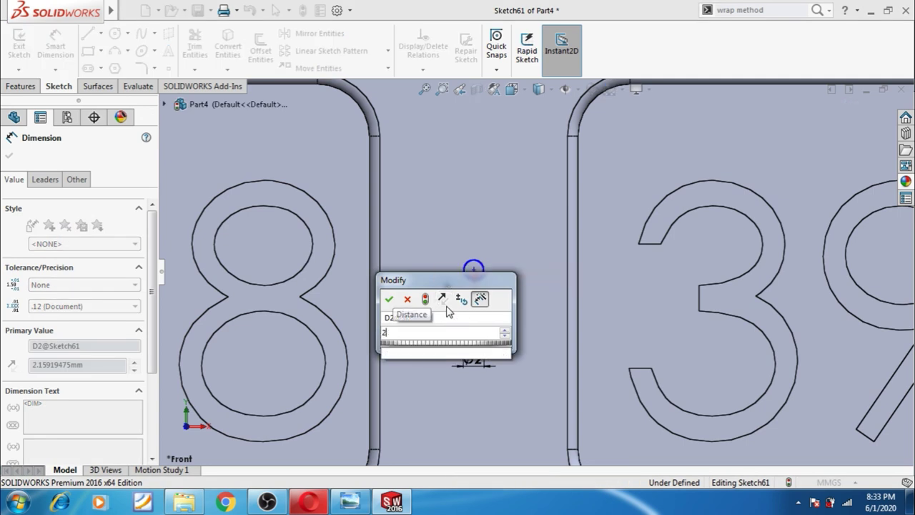
{"action": "key", "text": "Return"}
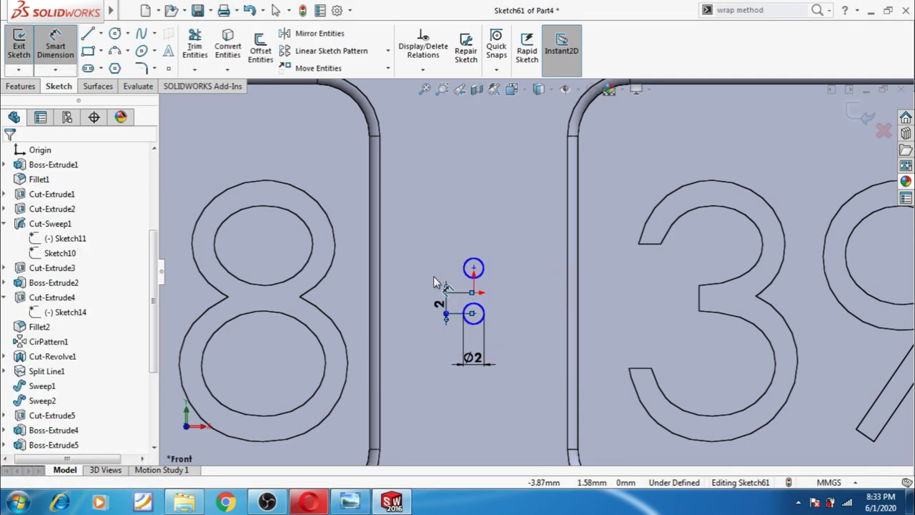
{"action": "key", "text": "Escape"}
Step: Dimension the upper circle's centre 2 mm above the origin
{"action": "left_click", "coordinate": [473, 270]}
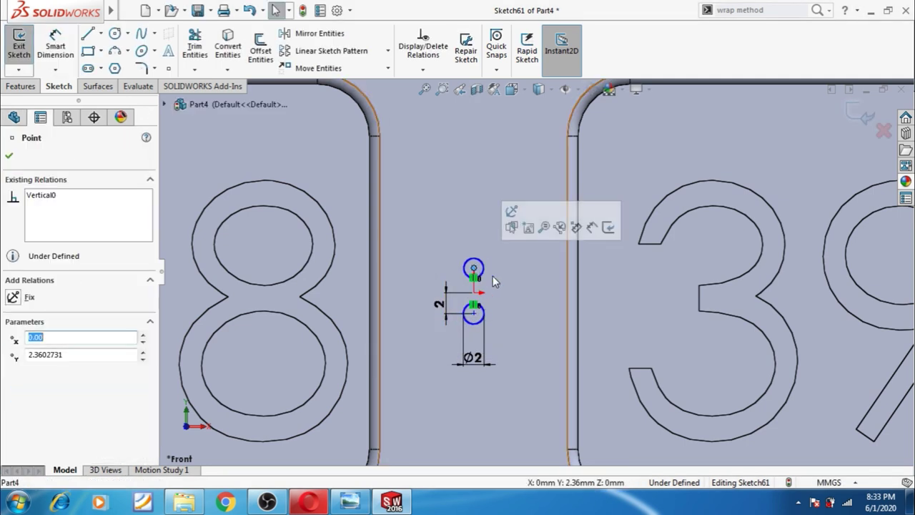
{"action": "key", "text": "Escape"}
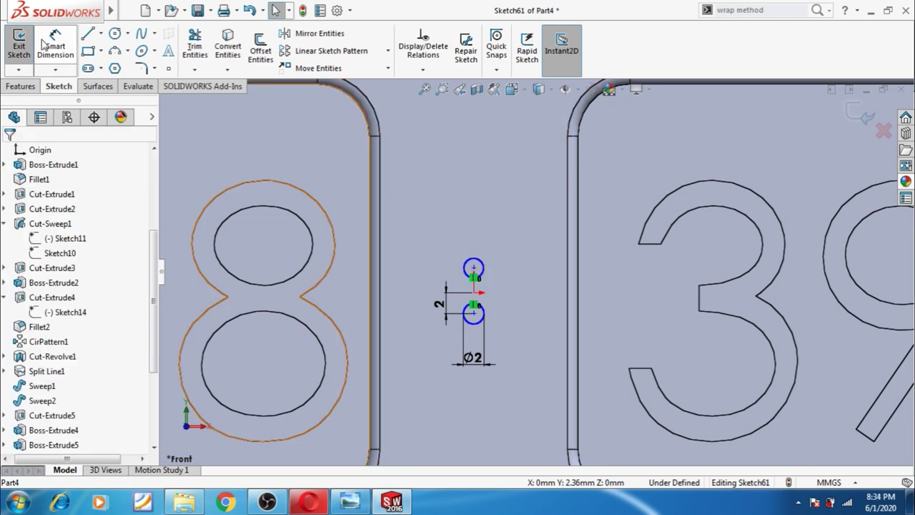
{"action": "left_click", "coordinate": [473, 269]}
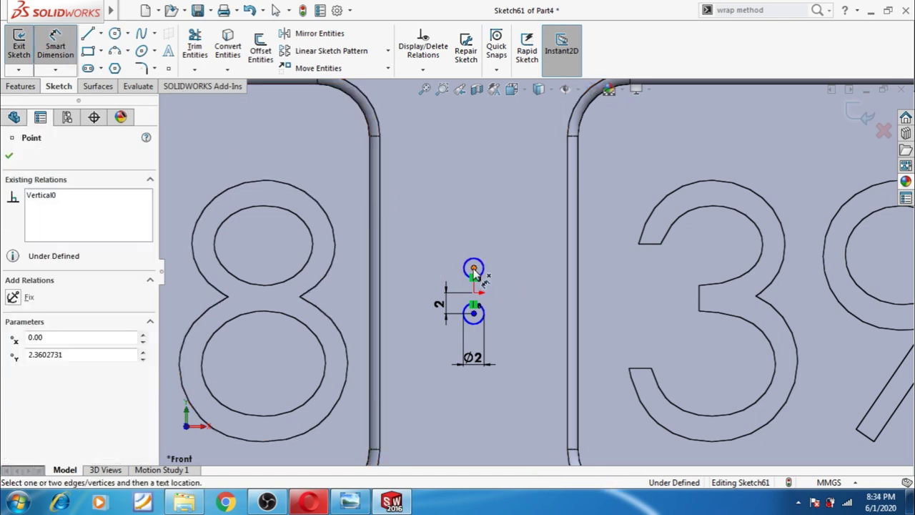
{"action": "left_click", "coordinate": [476, 294]}
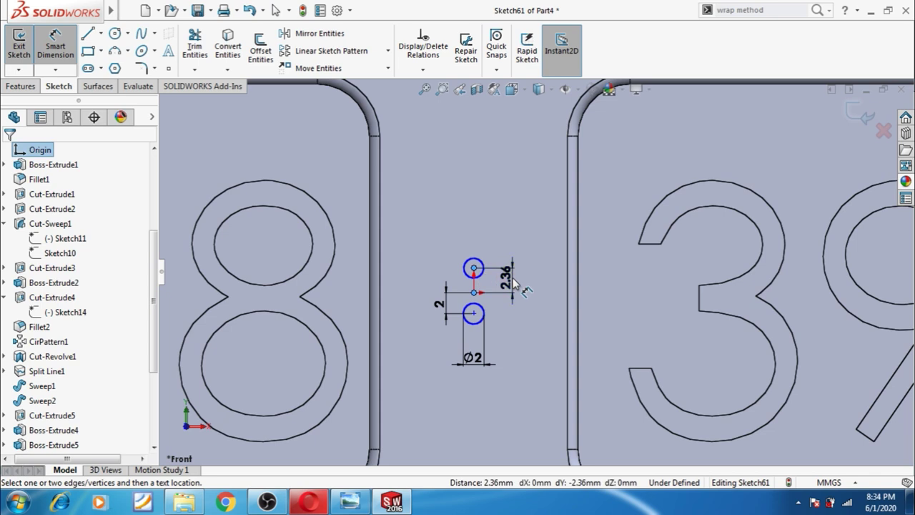
{"action": "left_click", "coordinate": [510, 266]}
{"action": "key", "text": "Return"}
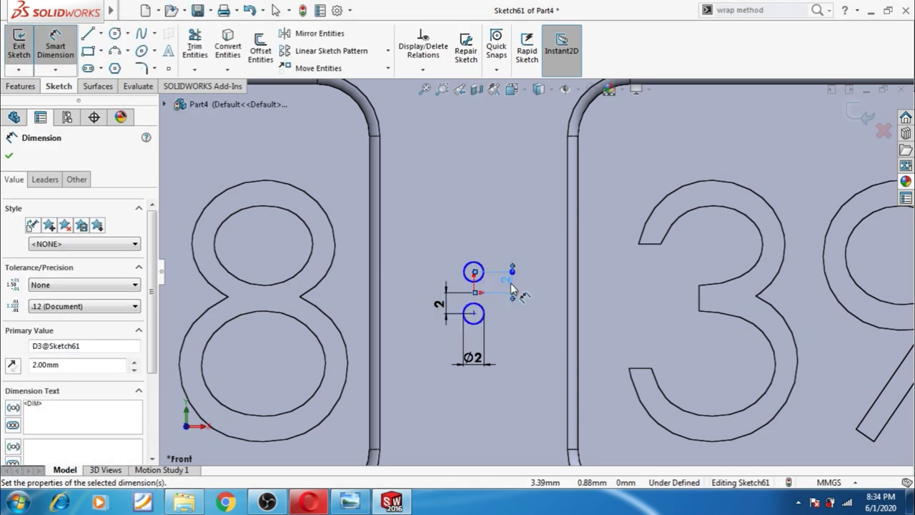
{"action": "key", "text": "Escape"}
{"action": "scroll", "coordinate": [524, 317], "scroll_direction": "up", "scroll_amount": 3}
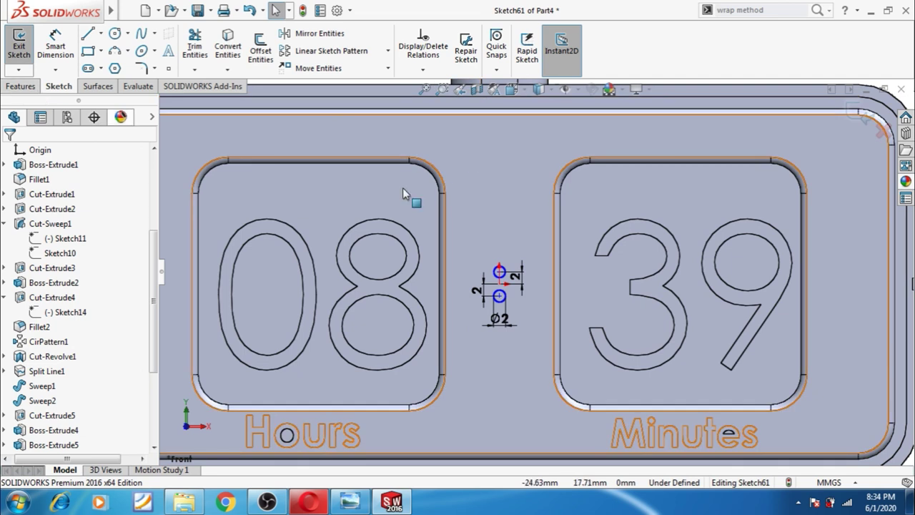
Step: Create Split Line4 projecting the colon circles onto the front face, then orbit to an angled view
{"action": "left_click", "coordinate": [866, 117]}
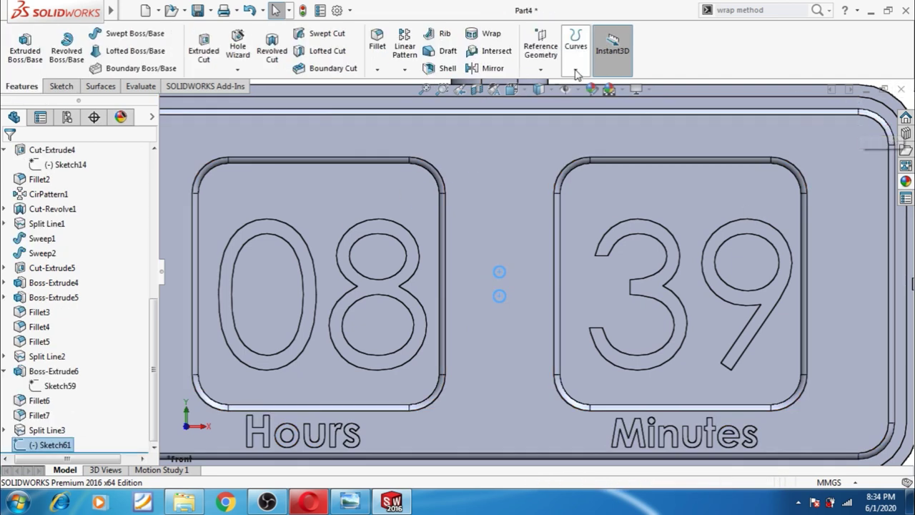
{"action": "left_click", "coordinate": [576, 71]}
{"action": "left_click", "coordinate": [593, 86]}
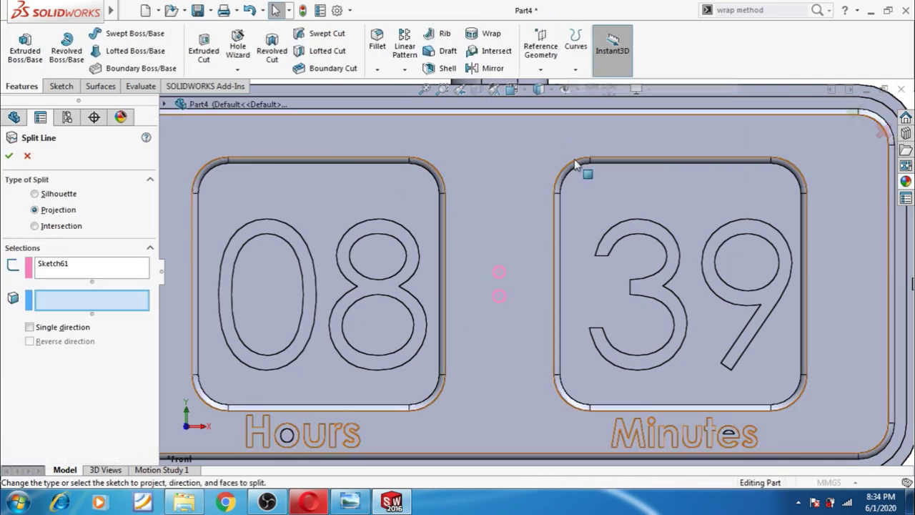
{"action": "left_click", "coordinate": [520, 290]}
{"action": "left_click", "coordinate": [9, 157]}
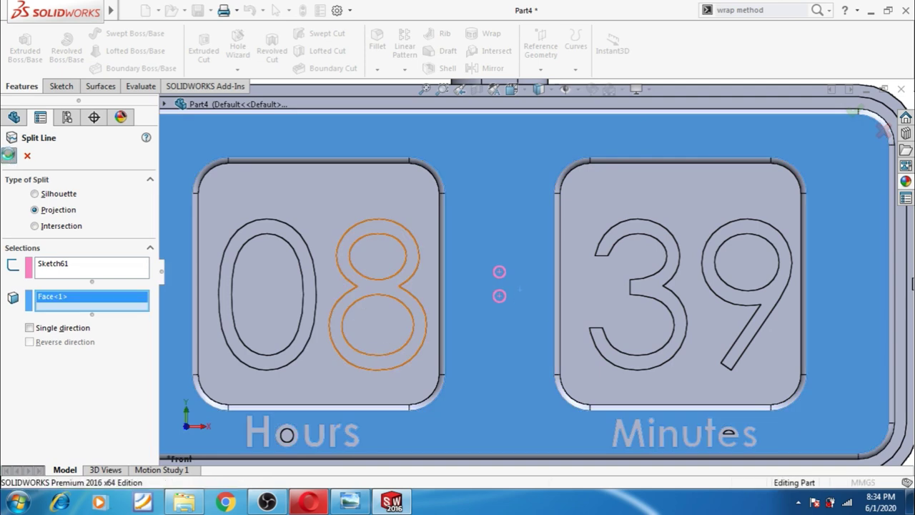
{"action": "scroll", "coordinate": [419, 321], "scroll_direction": "up", "scroll_amount": 2}
{"action": "scroll", "coordinate": [473, 411], "scroll_direction": "up", "scroll_amount": 3}
{"action": "mouse_move", "coordinate": [454, 392]}
{"action": "middle_mouse_down"}
{"action": "mouse_move", "coordinate": [427, 380]}
{"action": "mouse_move", "coordinate": [438, 386]}
{"action": "mouse_move", "coordinate": [421, 379]}
{"action": "mouse_move", "coordinate": [394, 388]}
{"action": "mouse_move", "coordinate": [453, 400]}
{"action": "mouse_move", "coordinate": [443, 386]}
{"action": "mouse_move", "coordinate": [447, 340]}
{"action": "mouse_move", "coordinate": [429, 358]}
{"action": "middle_mouse_up"}
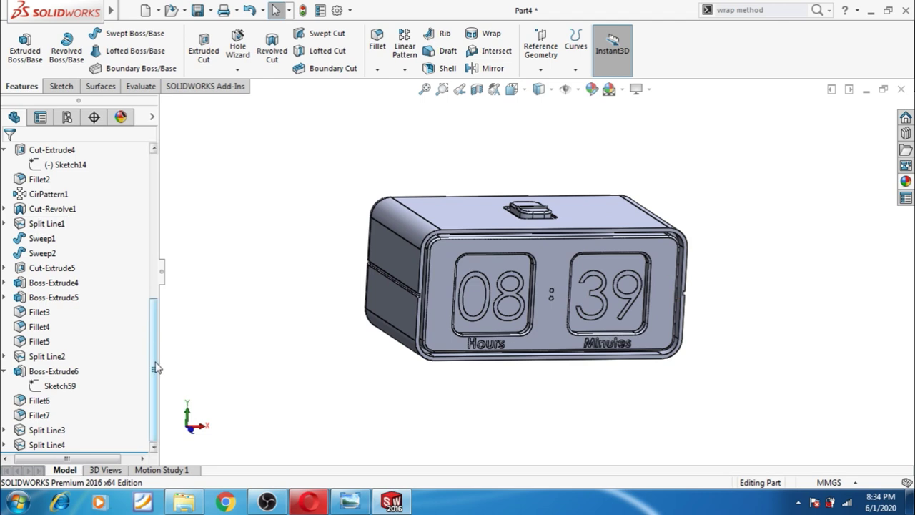
Step: Show the hidden Boss-Extrude6 body again
{"action": "left_click", "coordinate": [3, 371]}
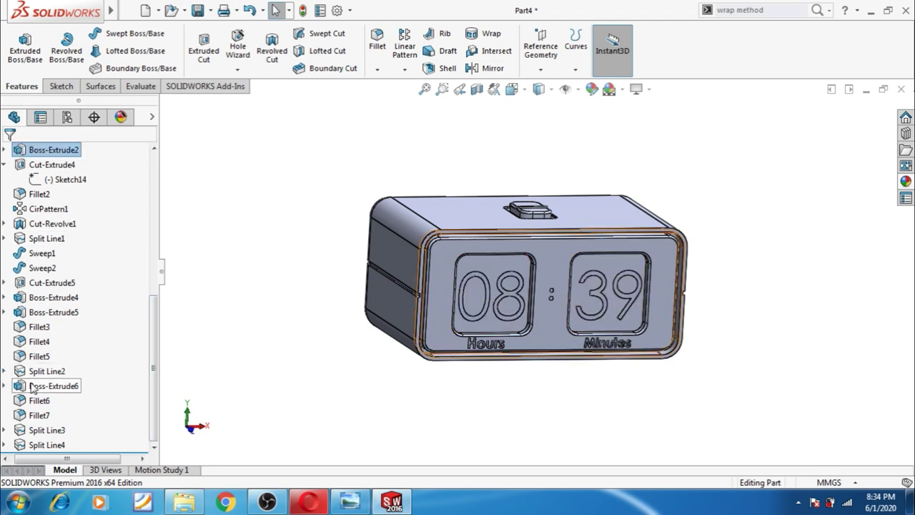
{"action": "left_click", "coordinate": [33, 387]}
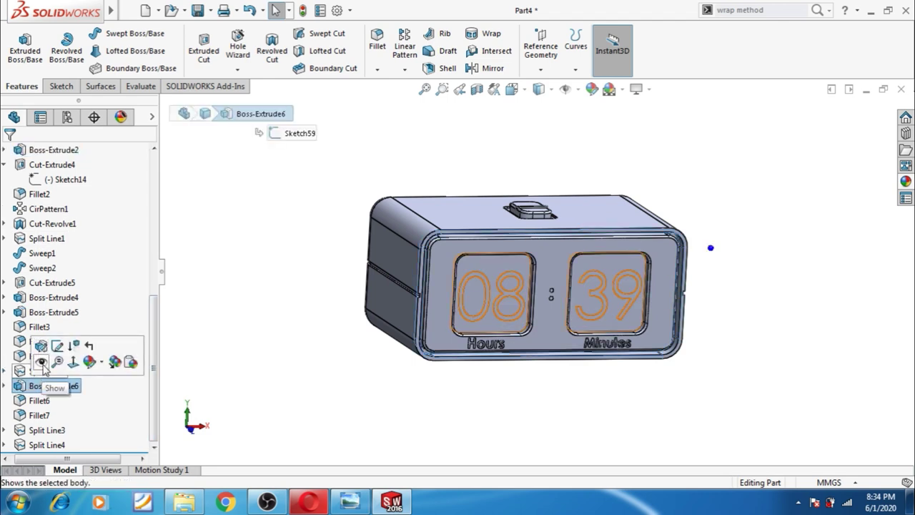
{"action": "left_click", "coordinate": [41, 362]}
{"action": "left_click", "coordinate": [243, 372]}
Step: Orbit around the clock, then reset to the Isometric view
{"action": "middle_click_drag", "start_coordinate": [243, 372], "coordinate": [478, 426]}
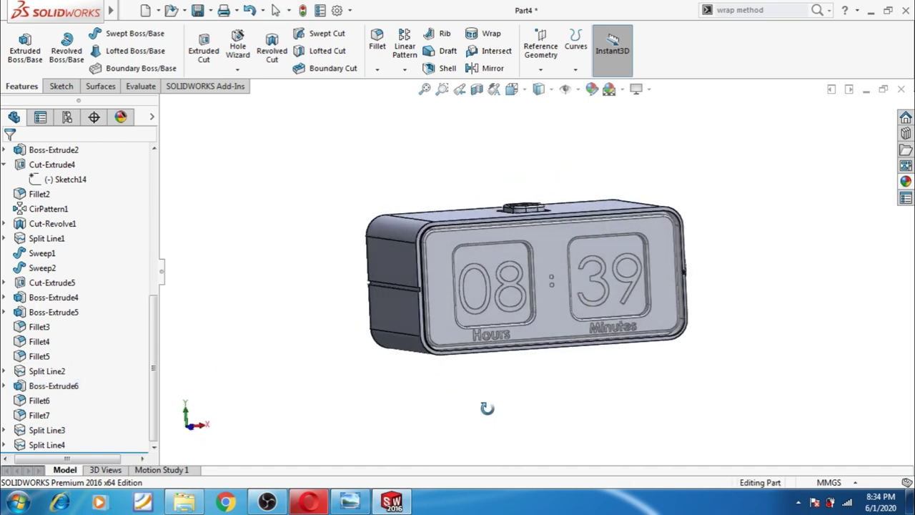
{"action": "middle_click_drag", "start_coordinate": [477, 425], "coordinate": [473, 413]}
{"action": "scroll", "coordinate": [642, 305], "scroll_direction": "down", "scroll_amount": 1}
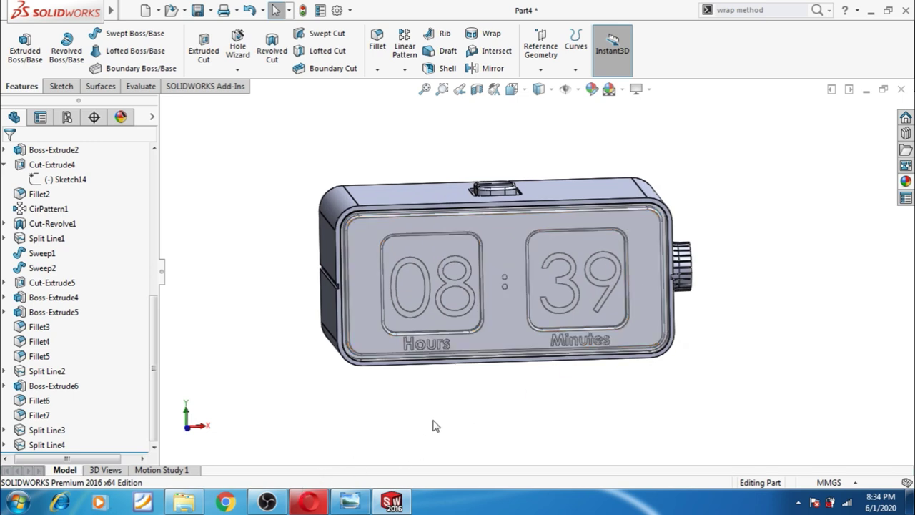
{"action": "middle_click_drag", "start_coordinate": [435, 426], "coordinate": [372, 422]}
{"action": "left_click", "coordinate": [525, 89]}
{"action": "left_click", "coordinate": [587, 126]}
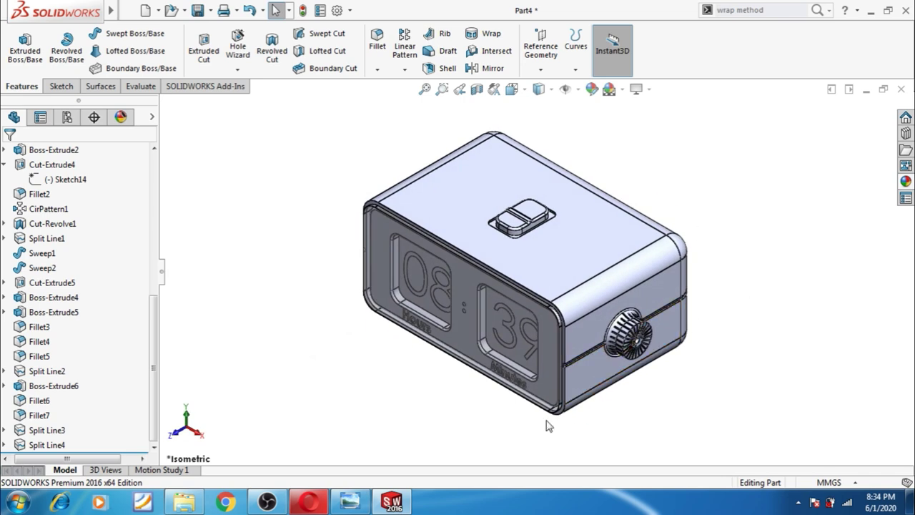
Step: Rotate about the scene floor to tip the clock over and select its bottom face
{"action": "right_click", "coordinate": [739, 205]}
{"action": "left_click", "coordinate": [770, 293]}
{"action": "mouse_move", "coordinate": [735, 318]}
{"action": "left_mouse_down"}
{"action": "mouse_move", "coordinate": [764, 312]}
{"action": "mouse_move", "coordinate": [663, 364]}
{"action": "left_mouse_up"}
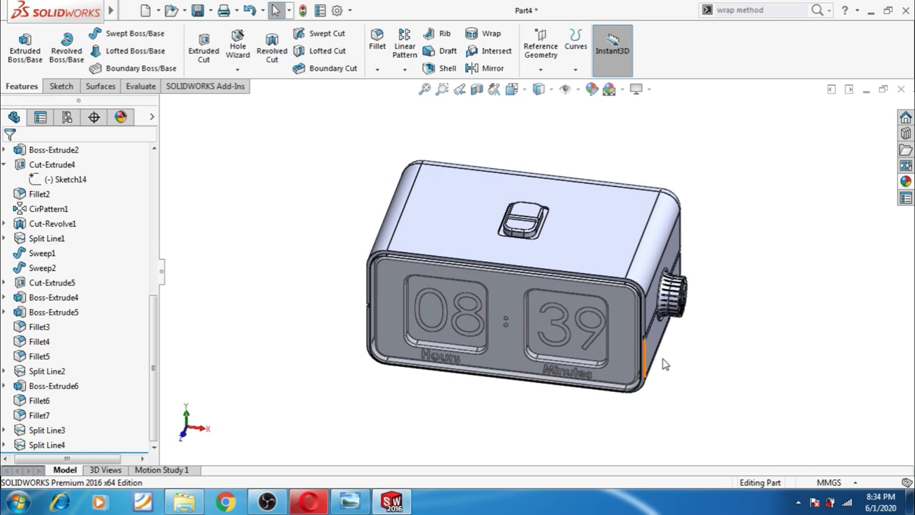
{"action": "right_click", "coordinate": [255, 300]}
{"action": "left_click", "coordinate": [275, 386]}
{"action": "left_click_drag", "start_coordinate": [458, 431], "coordinate": [491, 220]}
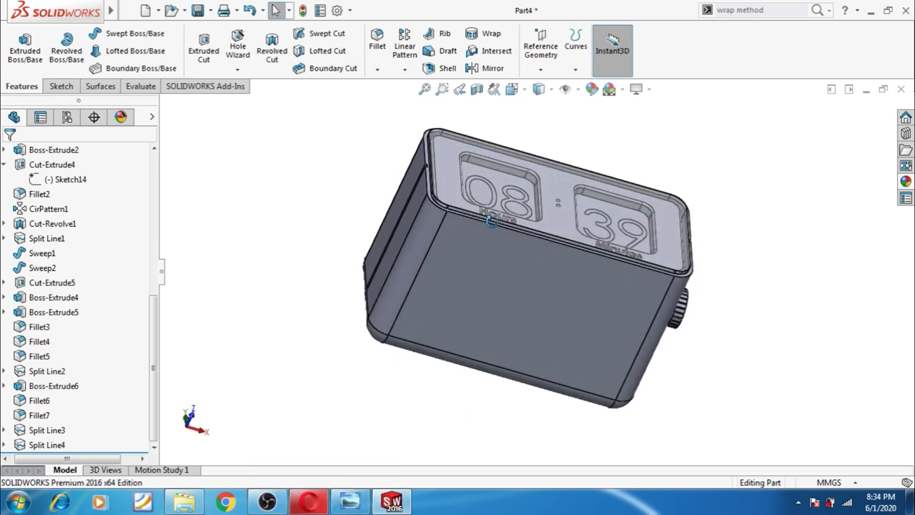
{"action": "left_click", "coordinate": [581, 332]}
Step: Start a new sketch on the bottom face, viewed Normal To
{"action": "left_click", "coordinate": [682, 294]}
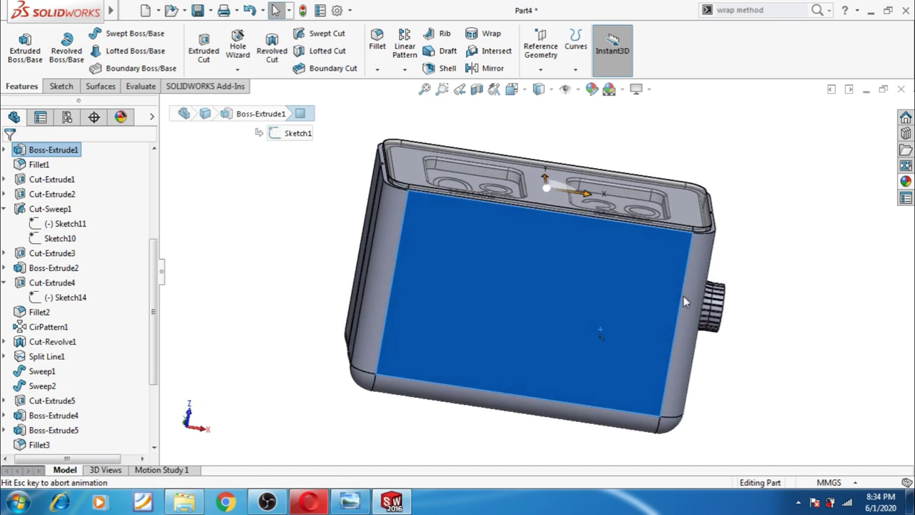
{"action": "left_click", "coordinate": [564, 323]}
{"action": "left_click", "coordinate": [616, 279]}
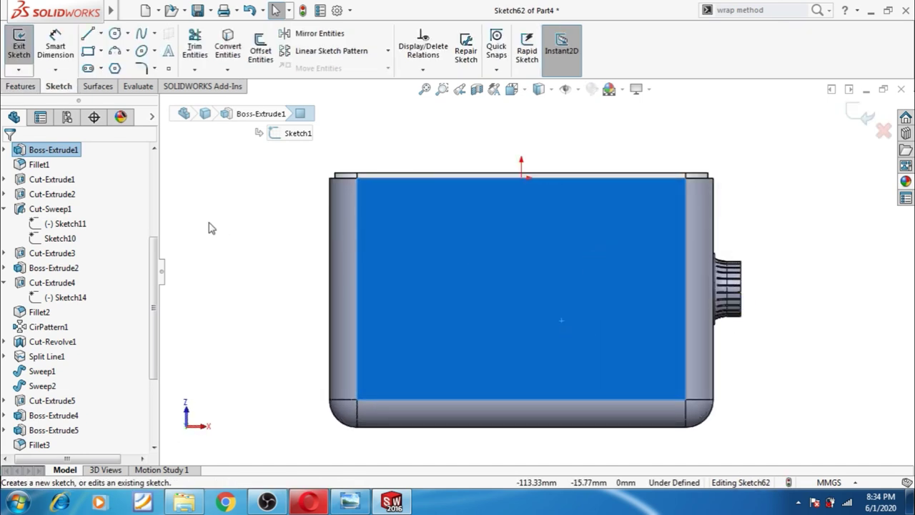
{"action": "left_click", "coordinate": [211, 227]}
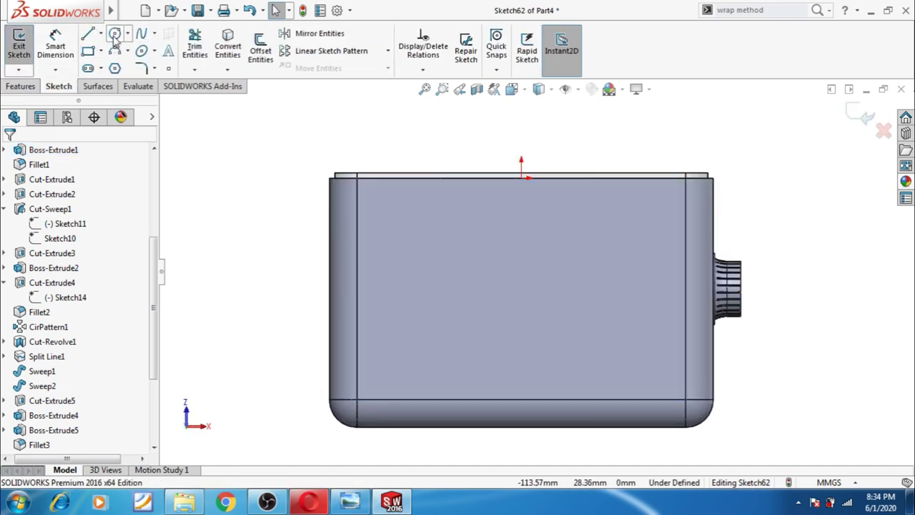
Step: Draw a circle near each of the bottom face's four corners
{"action": "left_click", "coordinate": [114, 34]}
{"action": "left_click", "coordinate": [396, 207]}
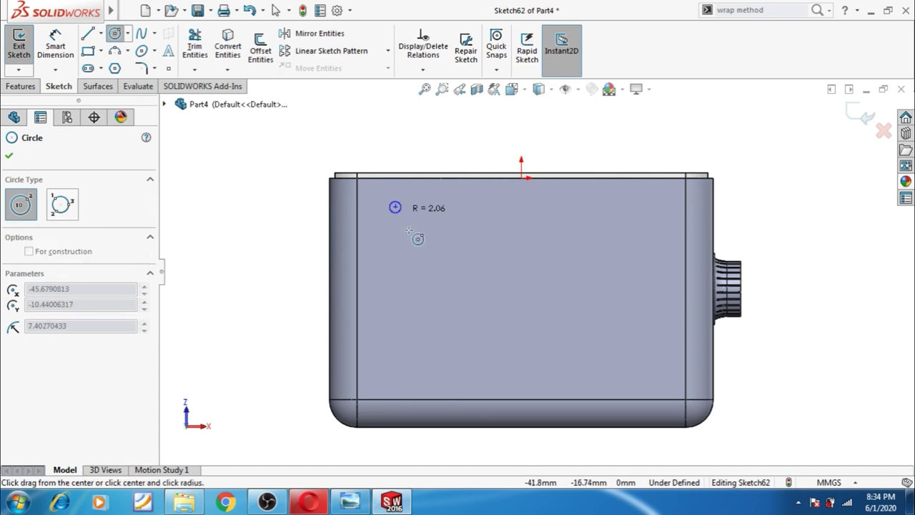
{"action": "left_click", "coordinate": [410, 222]}
{"action": "left_click", "coordinate": [409, 222]}
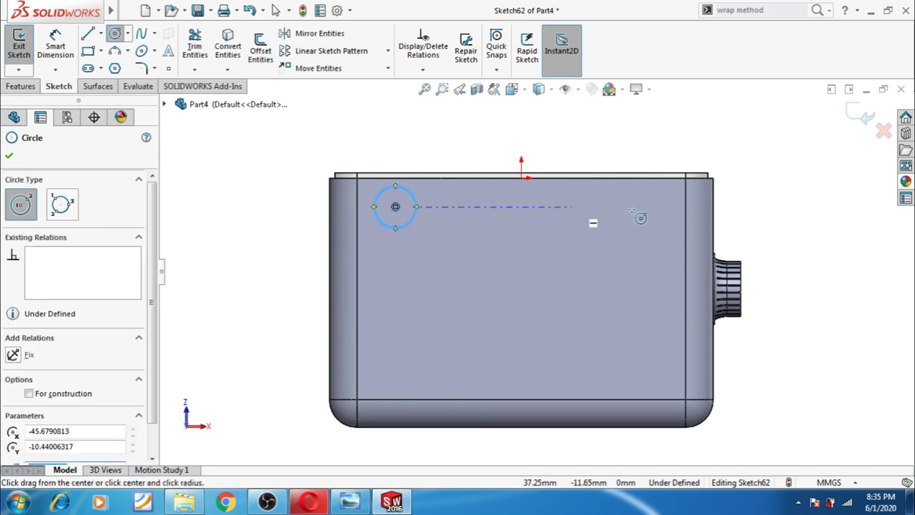
{"action": "left_click", "coordinate": [652, 206]}
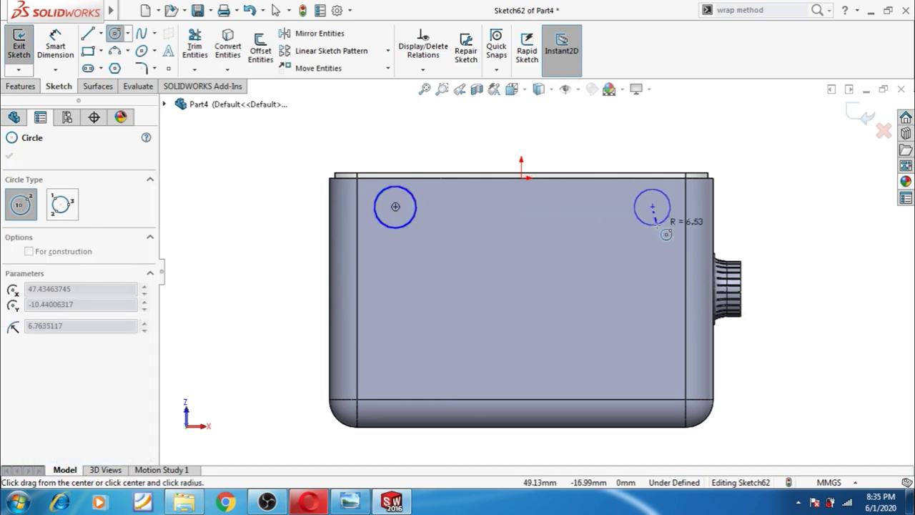
{"action": "left_click", "coordinate": [658, 227]}
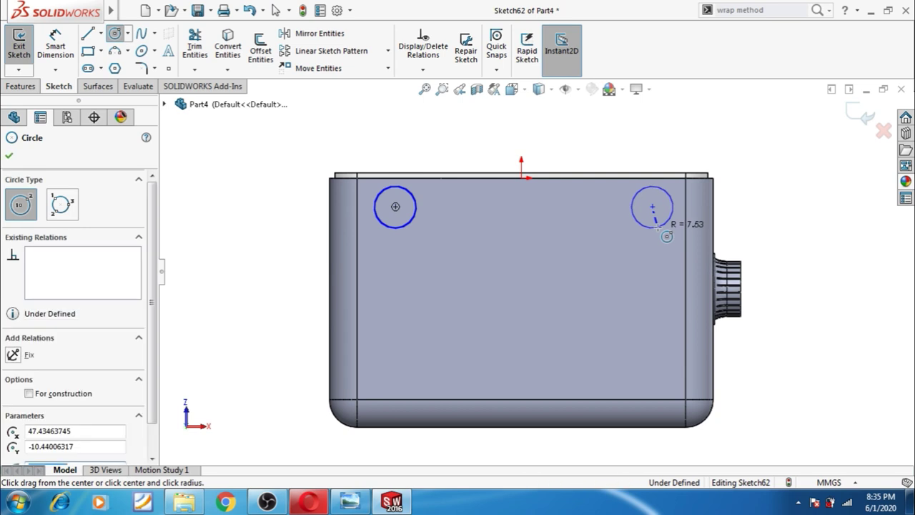
{"action": "left_click", "coordinate": [652, 362]}
{"action": "left_click", "coordinate": [658, 385]}
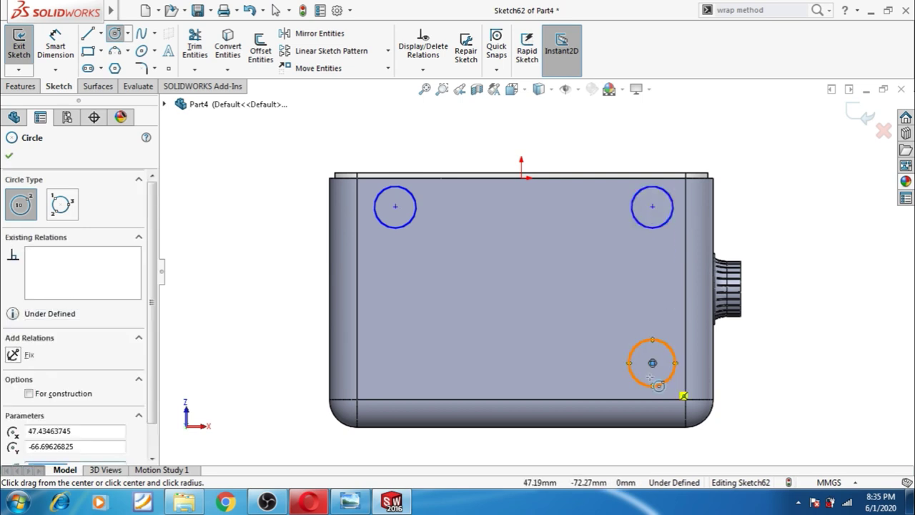
{"action": "left_click", "coordinate": [395, 368]}
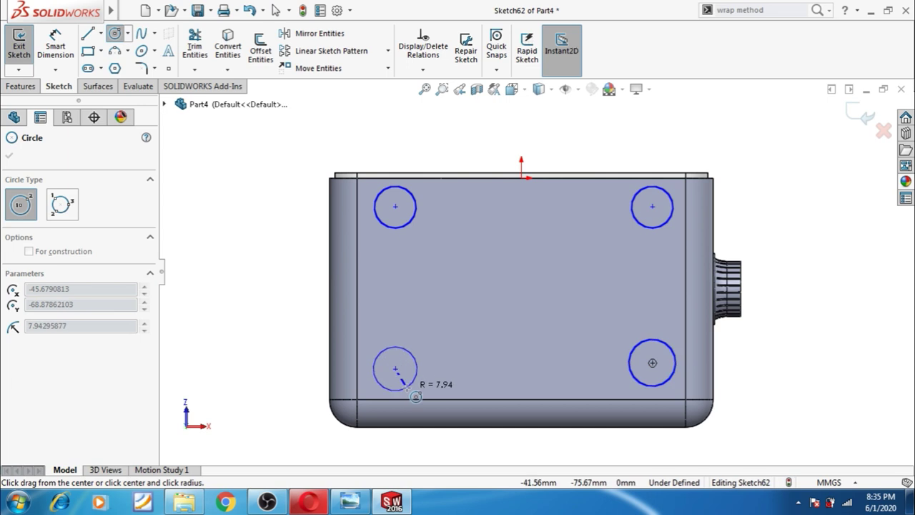
{"action": "left_click", "coordinate": [411, 384]}
{"action": "key", "text": "Escape"}
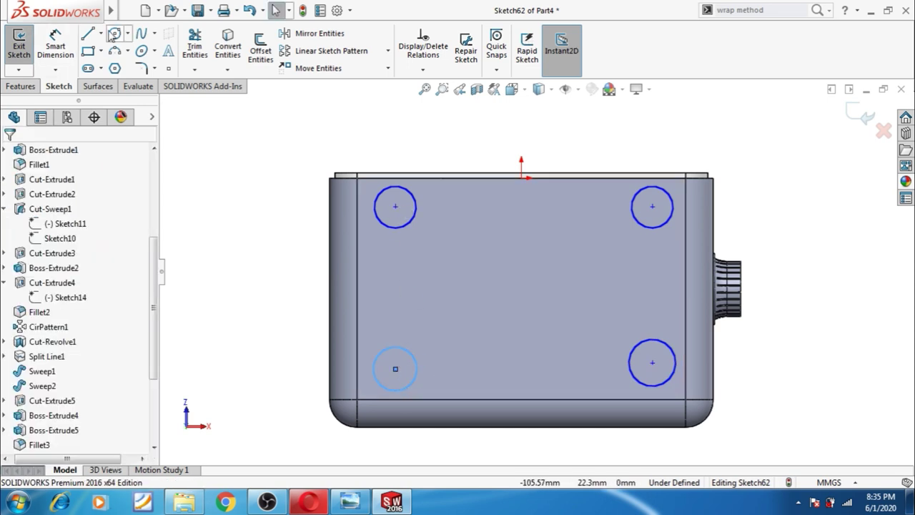
Step: Join the four circle centres with a closed rectangle of centerlines
{"action": "left_click", "coordinate": [100, 34]}
{"action": "left_click", "coordinate": [95, 69]}
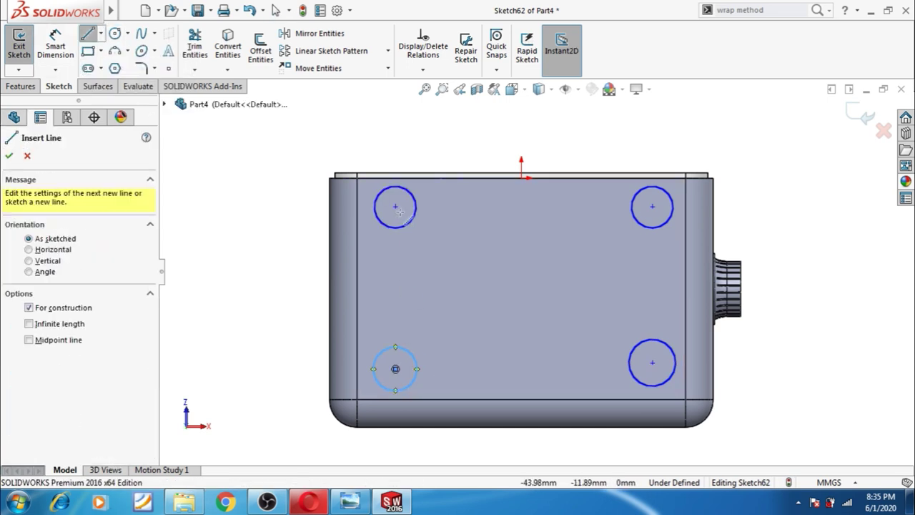
{"action": "left_click", "coordinate": [396, 208]}
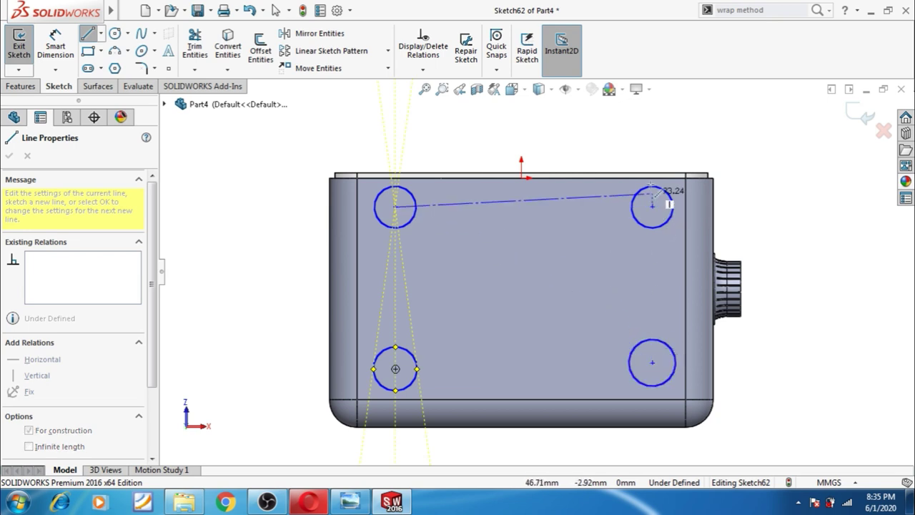
{"action": "left_click", "coordinate": [652, 206]}
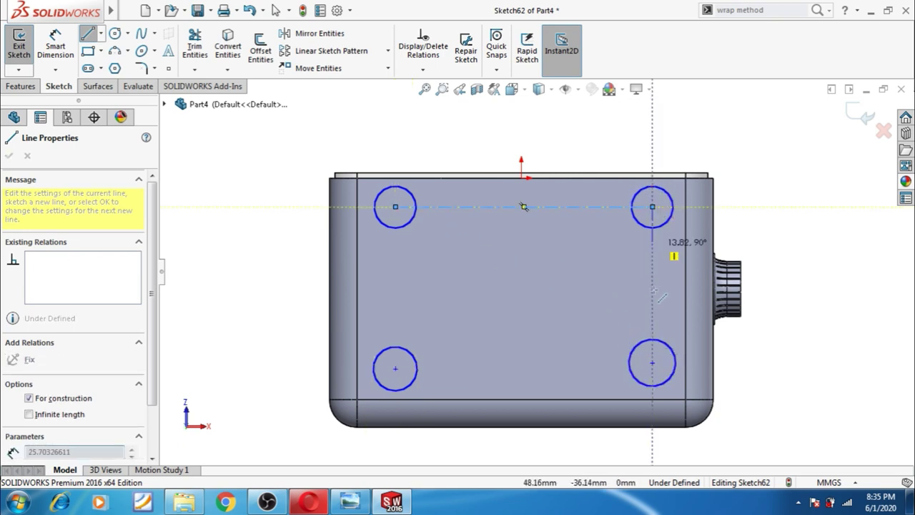
{"action": "left_click", "coordinate": [651, 362]}
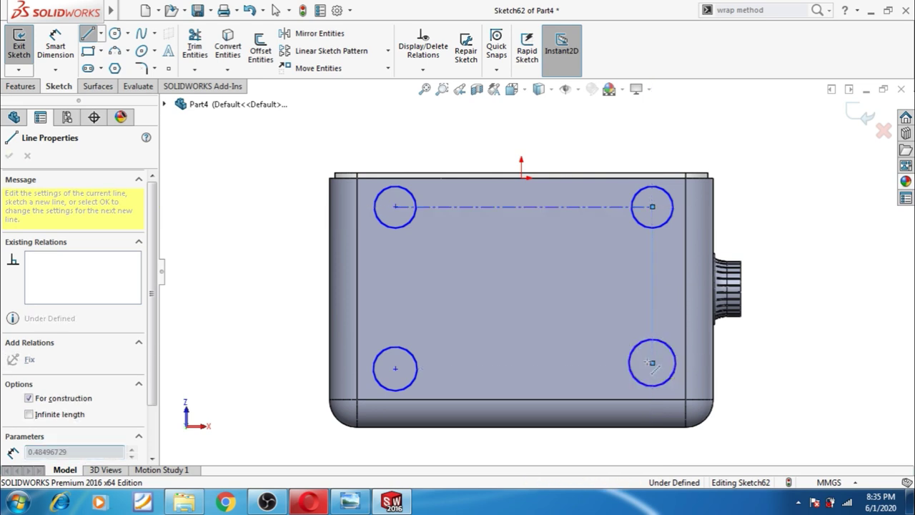
{"action": "left_click", "coordinate": [395, 368]}
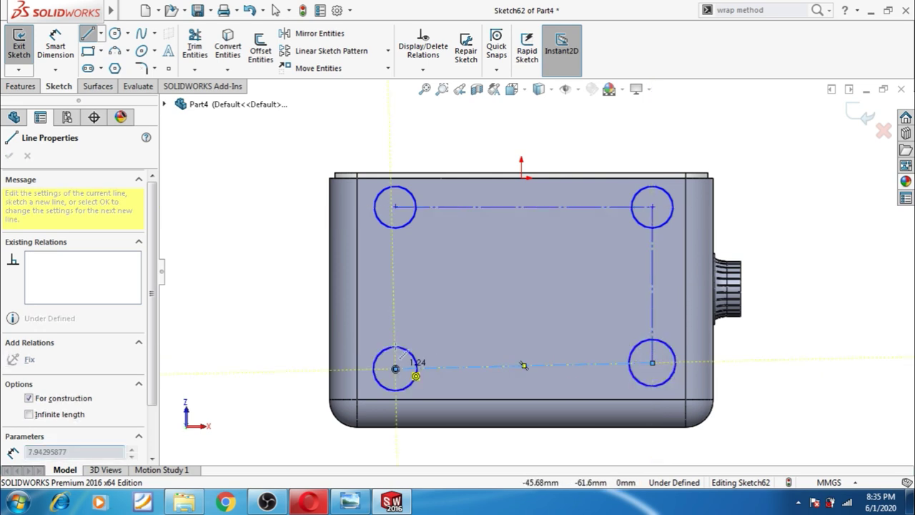
{"action": "left_click", "coordinate": [395, 206]}
{"action": "key", "text": "Escape"}
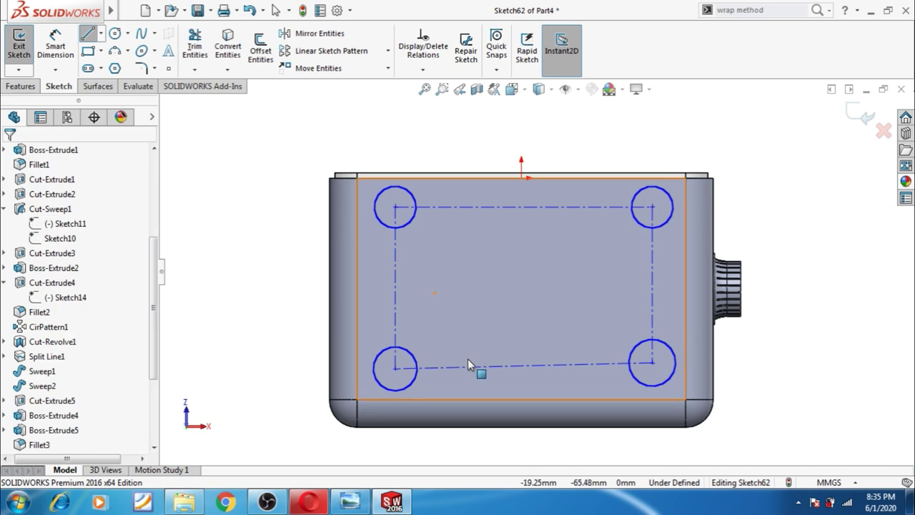
{"action": "left_click", "coordinate": [471, 365]}
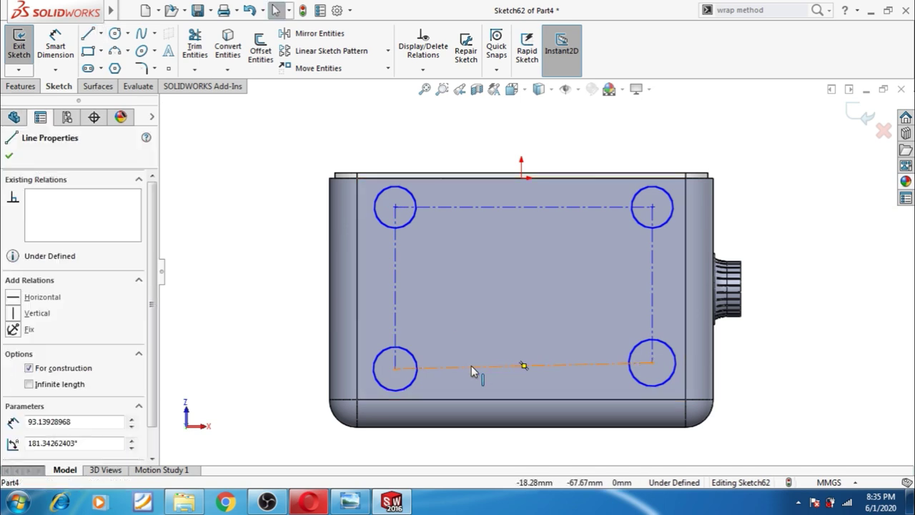
Step: Make the bottom centerline Horizontal and the four corner circles Equal
{"action": "left_click", "coordinate": [13, 298]}
{"action": "key", "text": "Escape"}
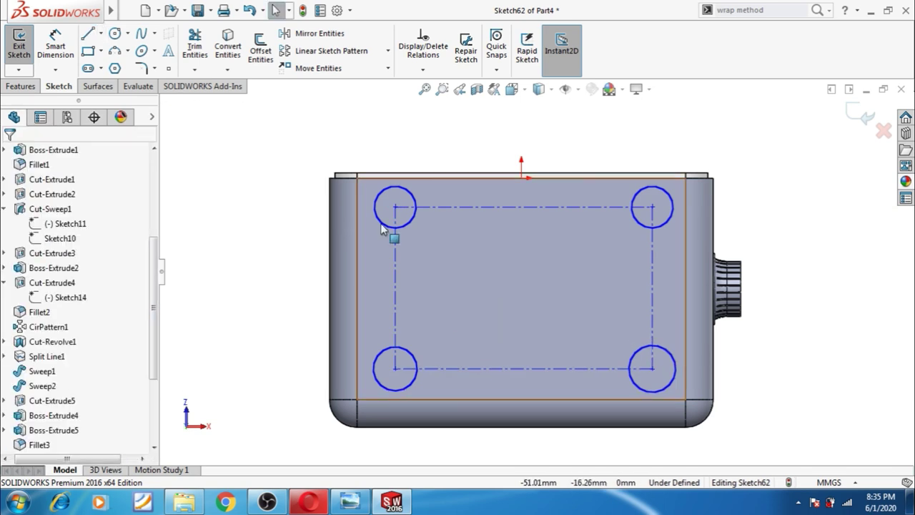
{"action": "left_click", "coordinate": [394, 185]}
{"action": "left_click", "coordinate": [411, 349], "text": "ctrl"}
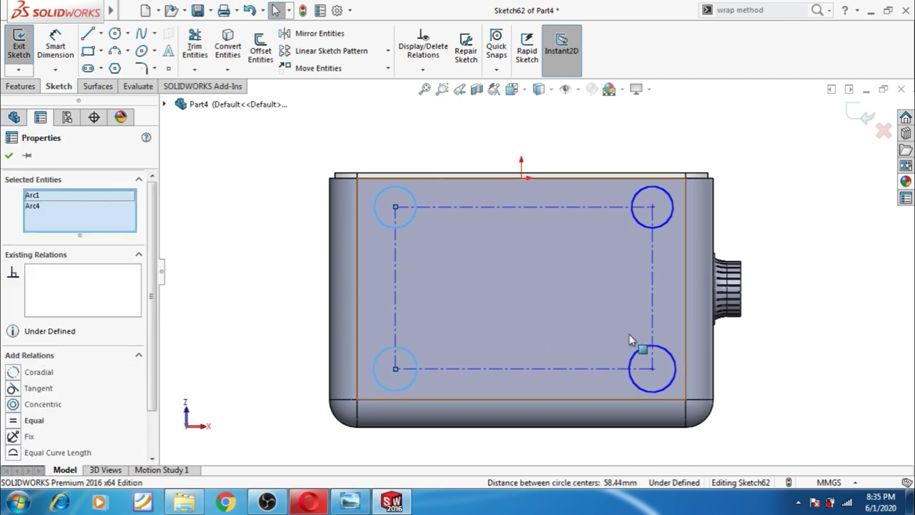
{"action": "left_click", "coordinate": [639, 348], "text": "ctrl"}
{"action": "left_click", "coordinate": [652, 228], "text": "ctrl"}
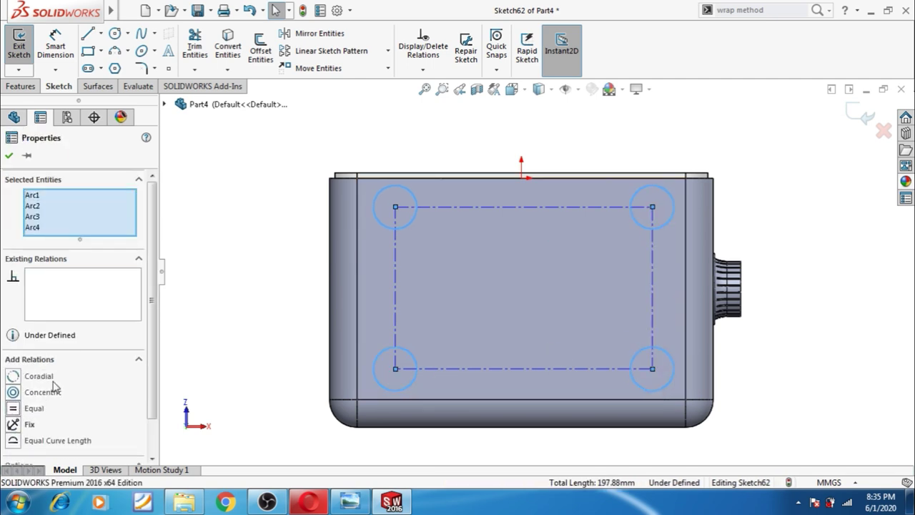
{"action": "left_click", "coordinate": [246, 306]}
Step: Dimension the upper-left circle's diameter to 15 mm
{"action": "key", "text": "d"}
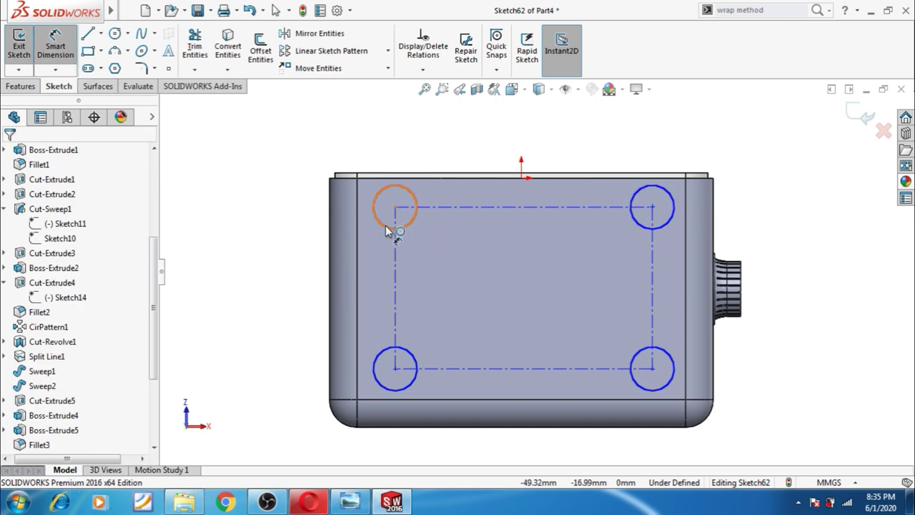
{"action": "left_click", "coordinate": [386, 230]}
{"action": "left_click", "coordinate": [295, 222]}
{"action": "type", "text": "15"}
{"action": "key", "text": "Return"}
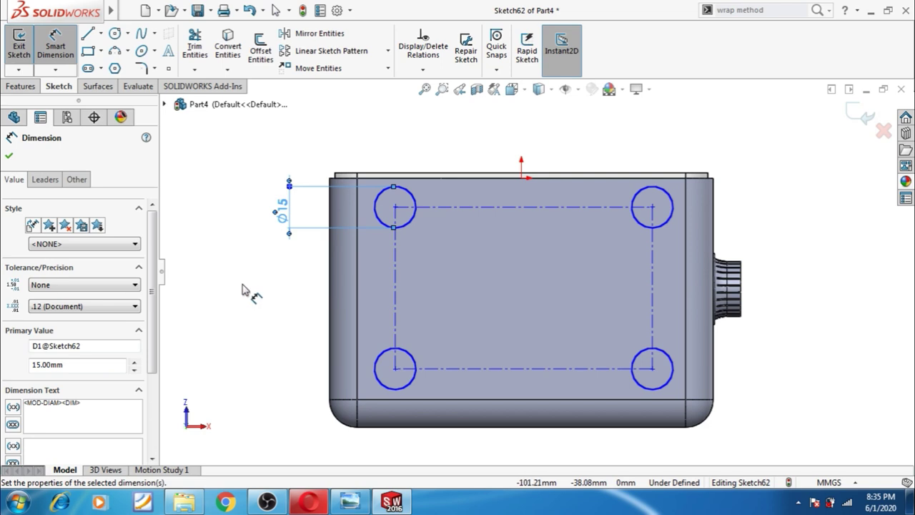
{"action": "left_click", "coordinate": [243, 290]}
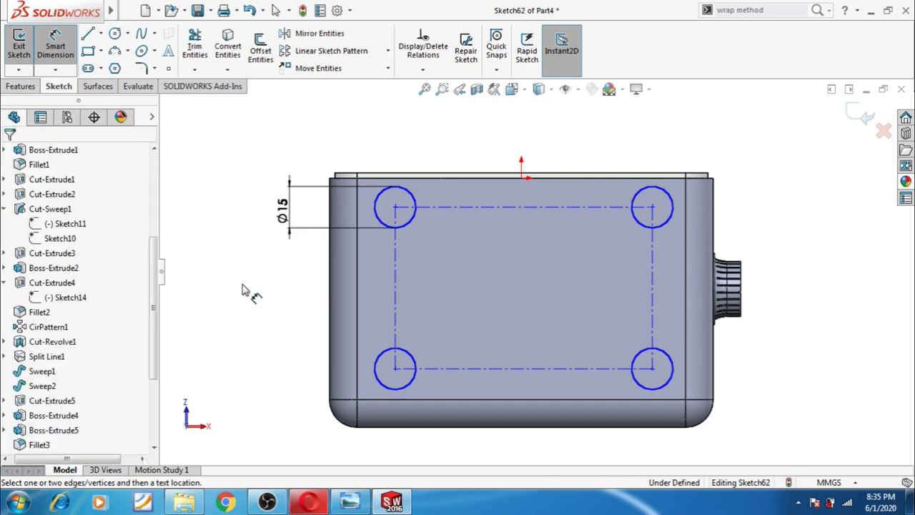
Step: Place the upper-left circle centre 15 mm from the left and top edges
{"action": "left_click", "coordinate": [395, 207]}
{"action": "left_click", "coordinate": [358, 221]}
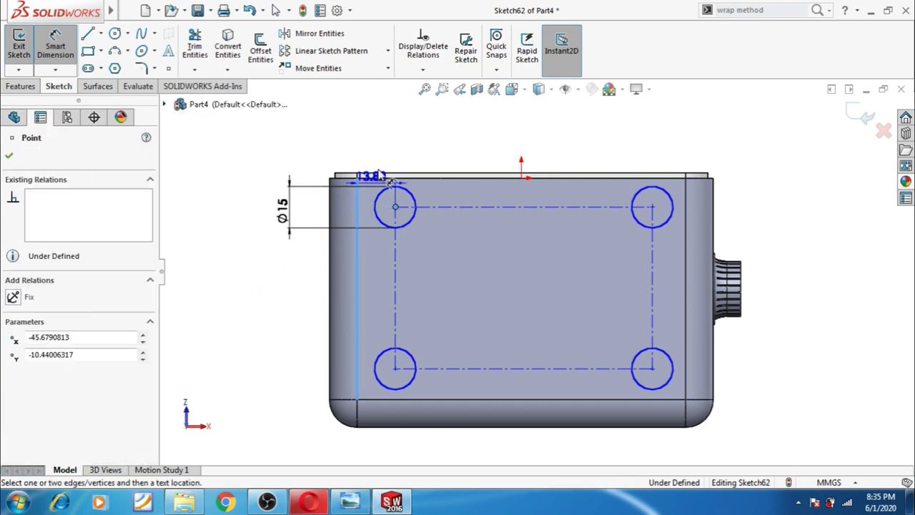
{"action": "left_click", "coordinate": [382, 163]}
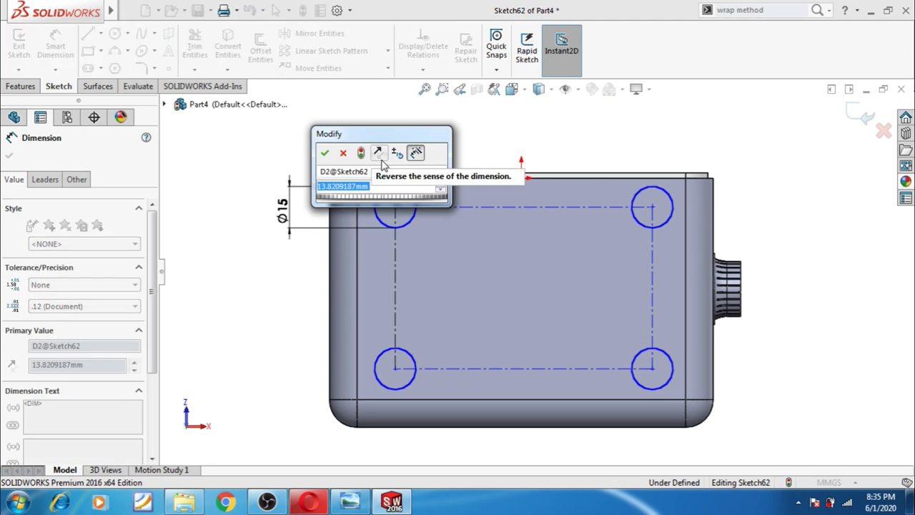
{"action": "type", "text": "15"}
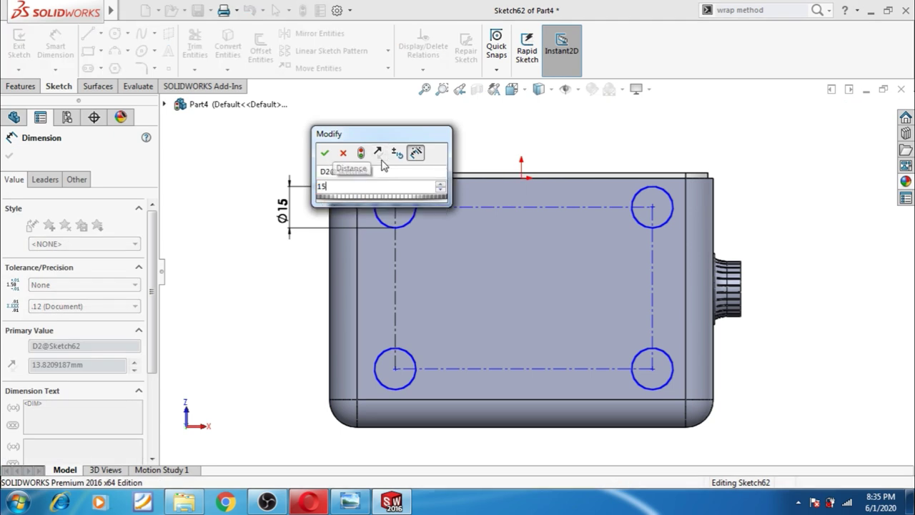
{"action": "key", "text": "Return"}
{"action": "left_click", "coordinate": [207, 207]}
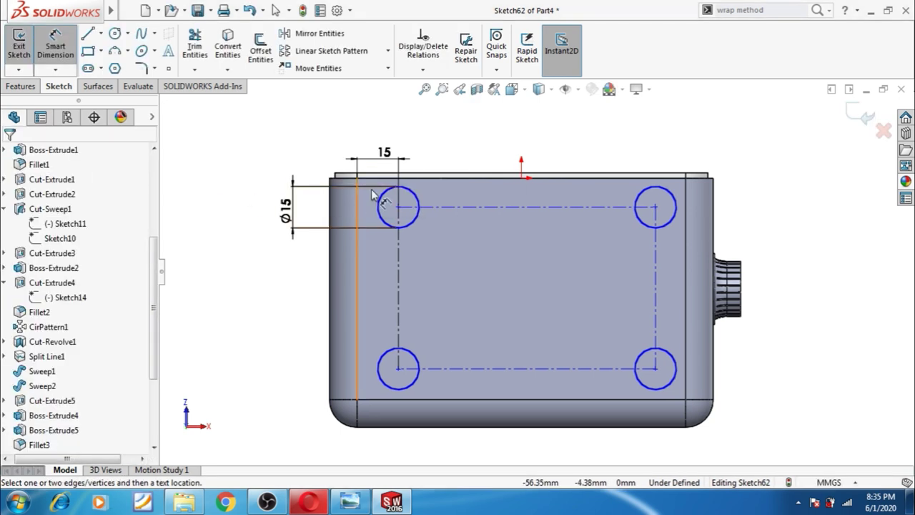
{"action": "left_click", "coordinate": [411, 178]}
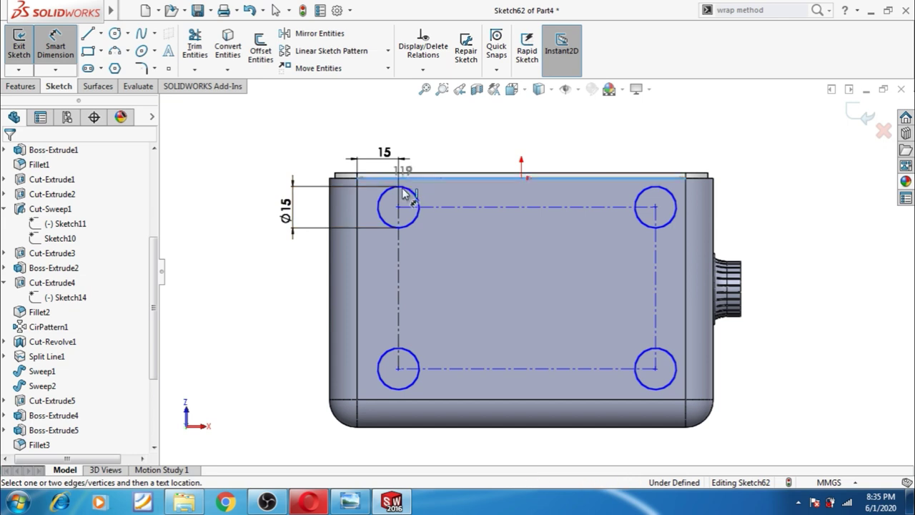
{"action": "left_click", "coordinate": [398, 206]}
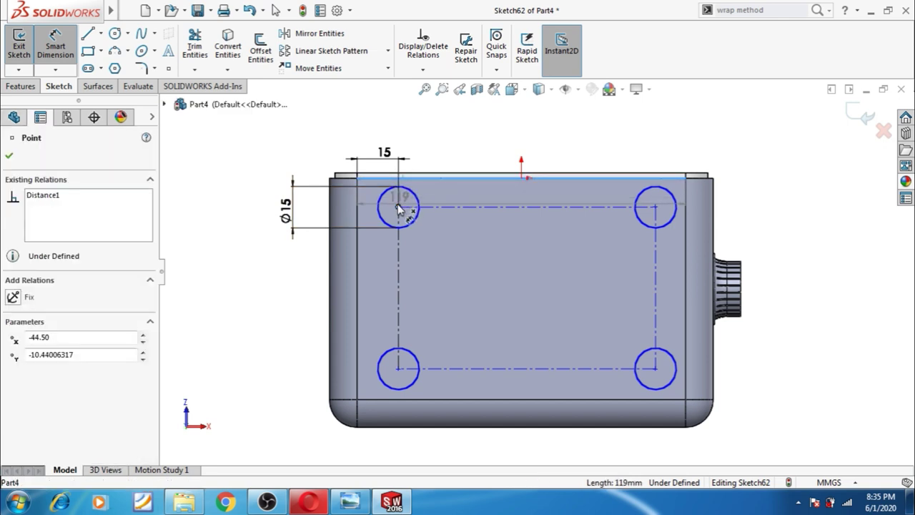
{"action": "left_click", "coordinate": [449, 148]}
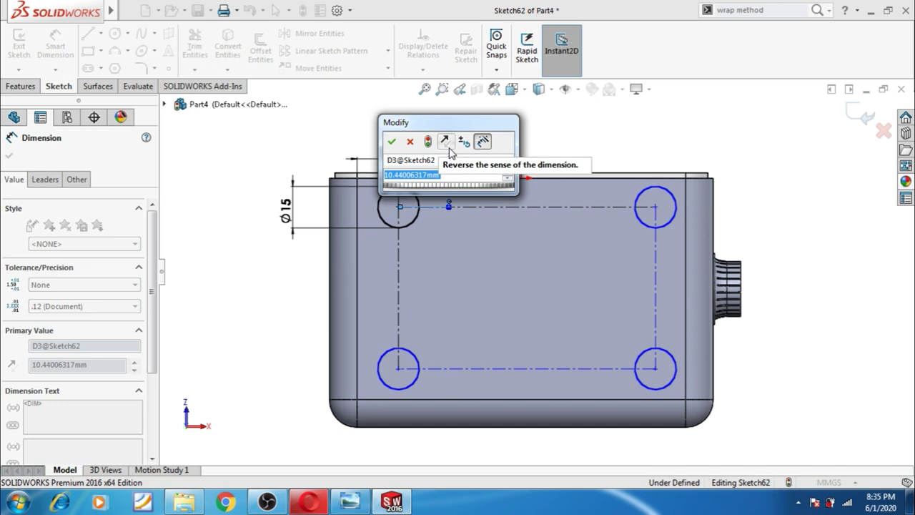
{"action": "type", "text": "15"}
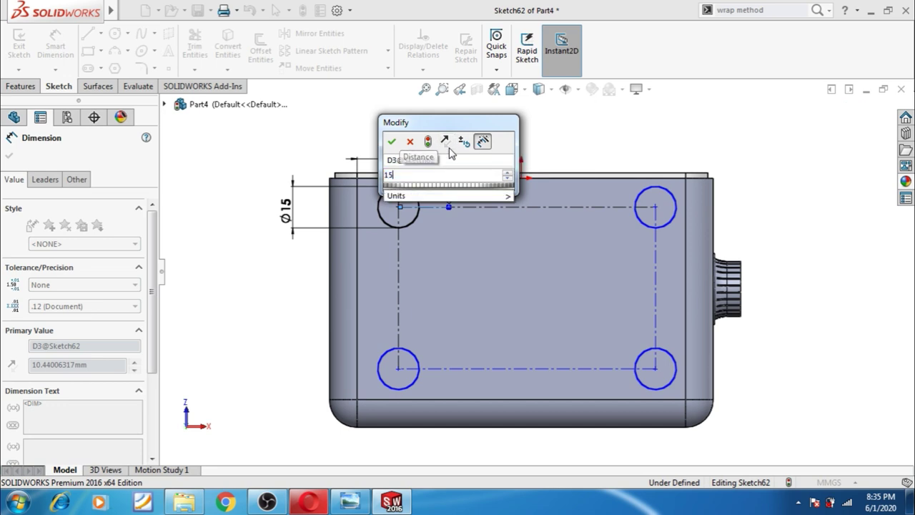
{"action": "key", "text": "Return"}
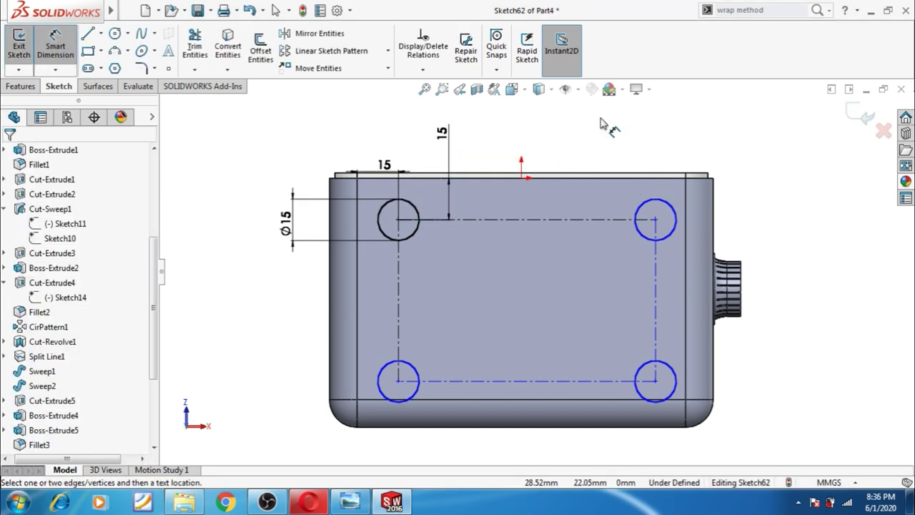
Step: Try a diagonal dimension from the upper-right circle to the corner, then undo it
{"action": "right_click", "coordinate": [604, 120]}
{"action": "left_click", "coordinate": [646, 156]}
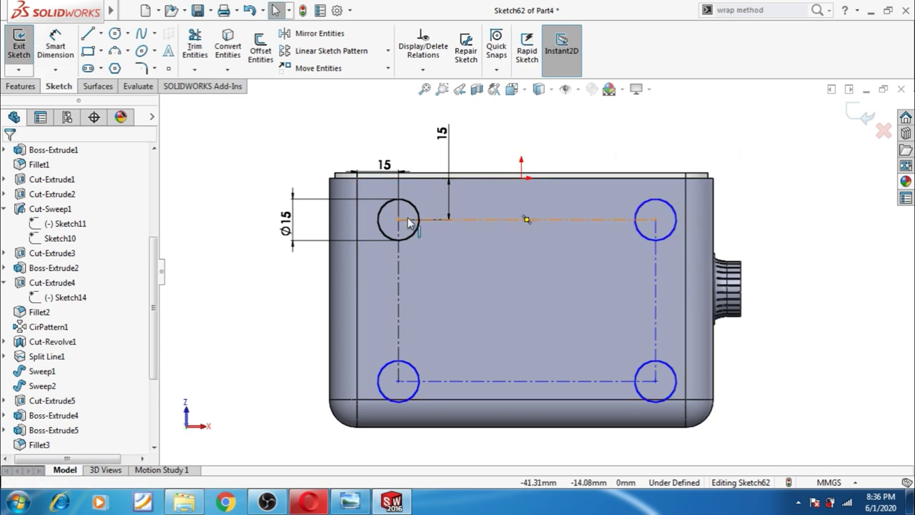
{"action": "key", "text": "d"}
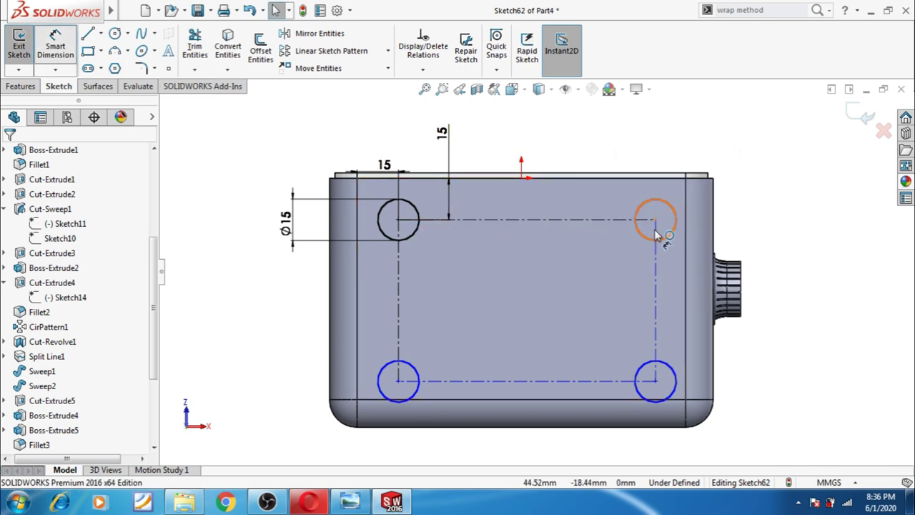
{"action": "left_click", "coordinate": [655, 221]}
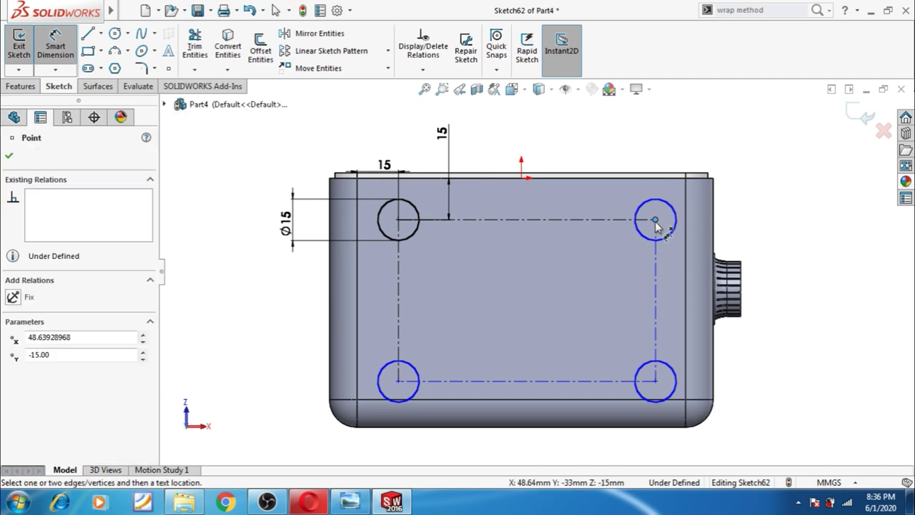
{"action": "left_click", "coordinate": [684, 177]}
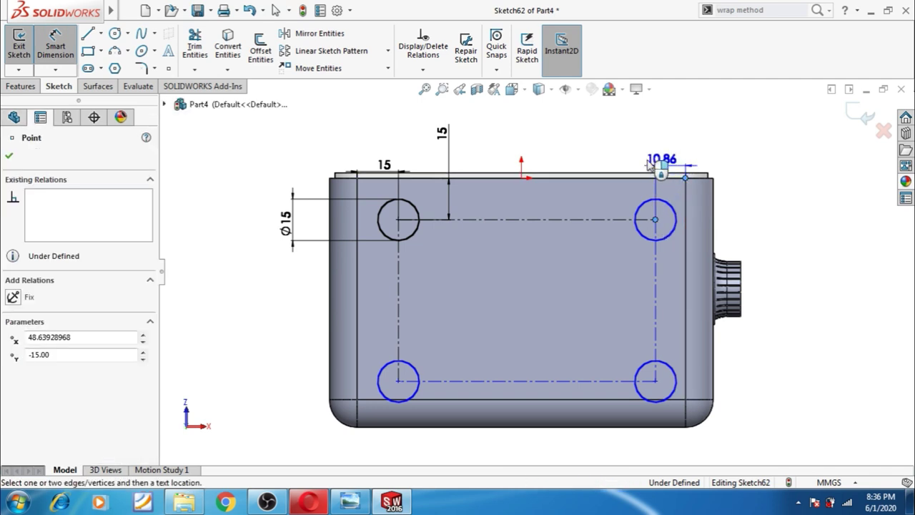
{"action": "left_click", "coordinate": [661, 177]}
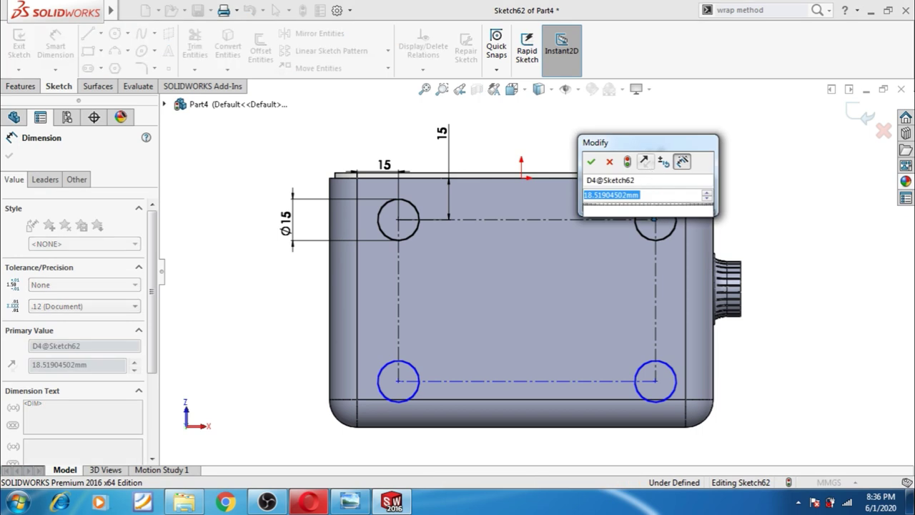
{"action": "key", "text": "Escape"}
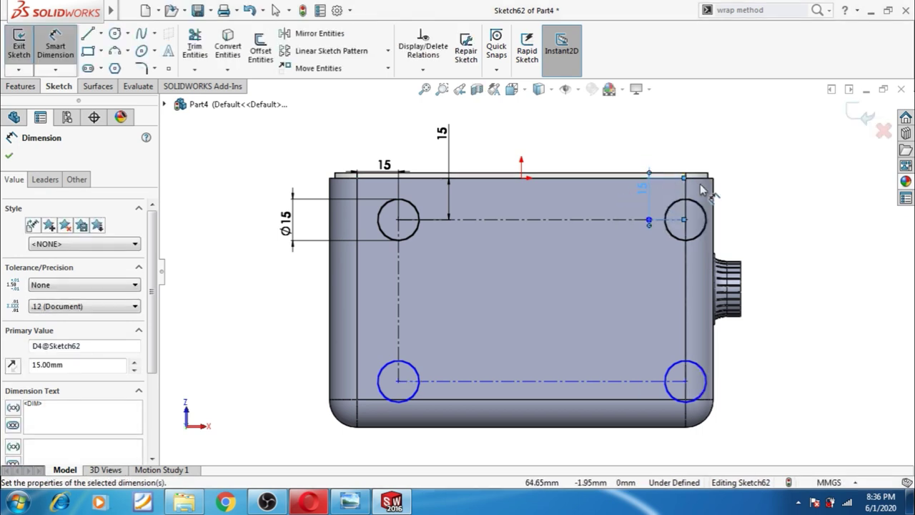
{"action": "key", "text": "ctrl+z"}
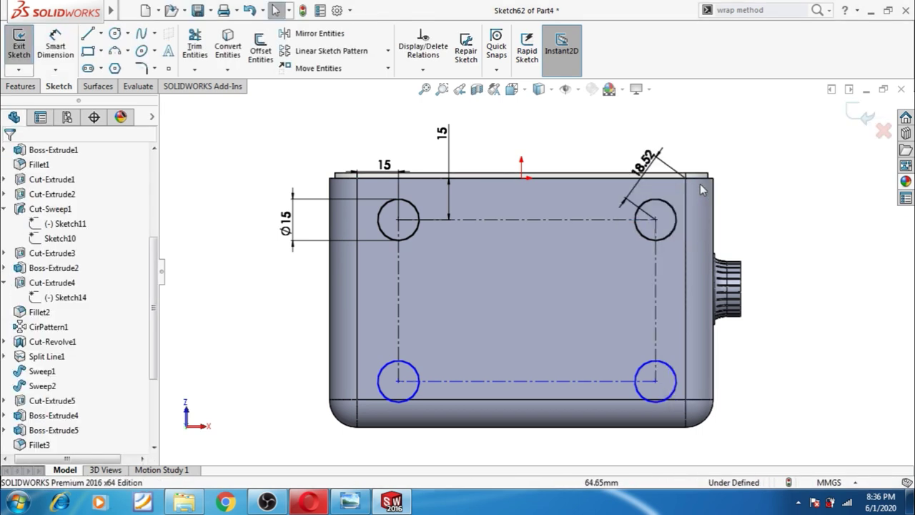
{"action": "left_click", "coordinate": [643, 160]}
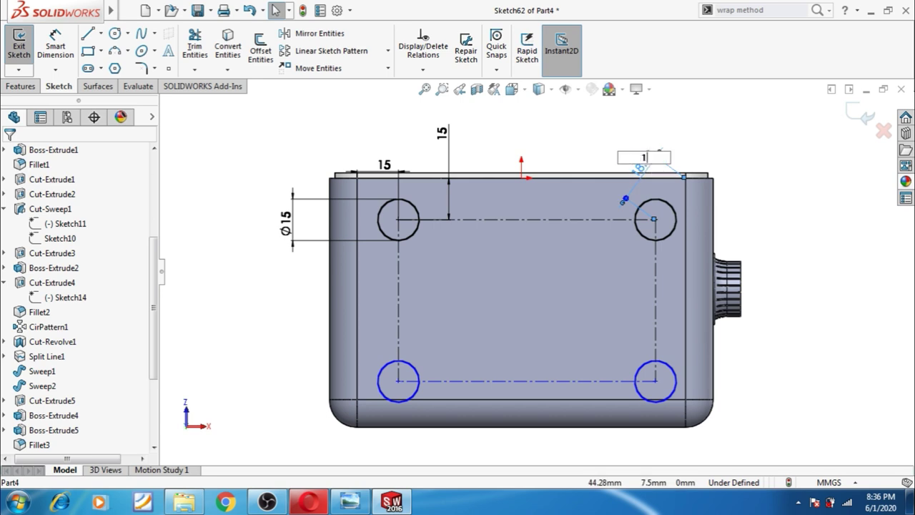
{"action": "type", "text": "5"}
{"action": "key", "text": "Return"}
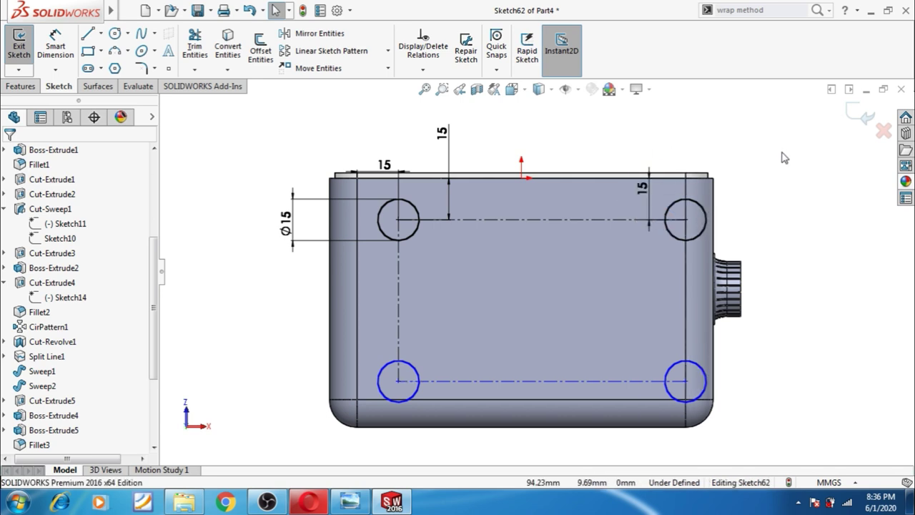
{"action": "key", "text": "ctrl+z"}
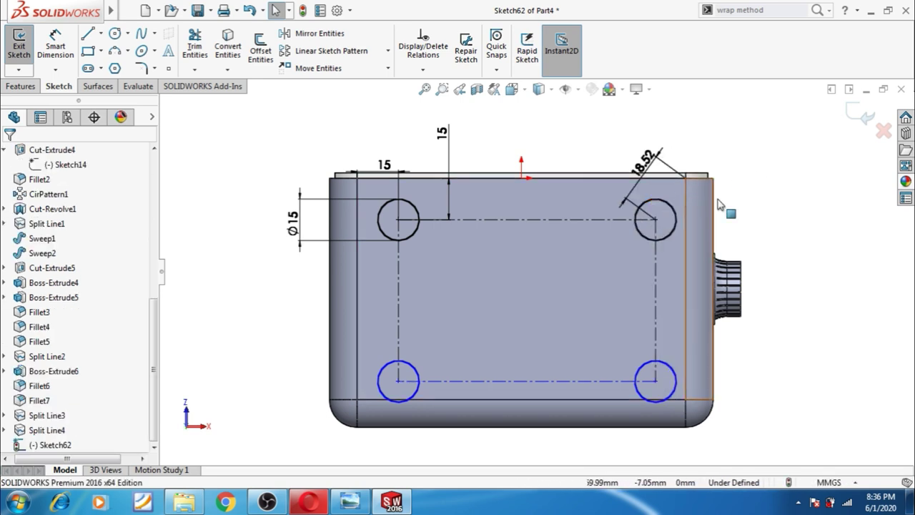
{"action": "key", "text": "ctrl+z"}
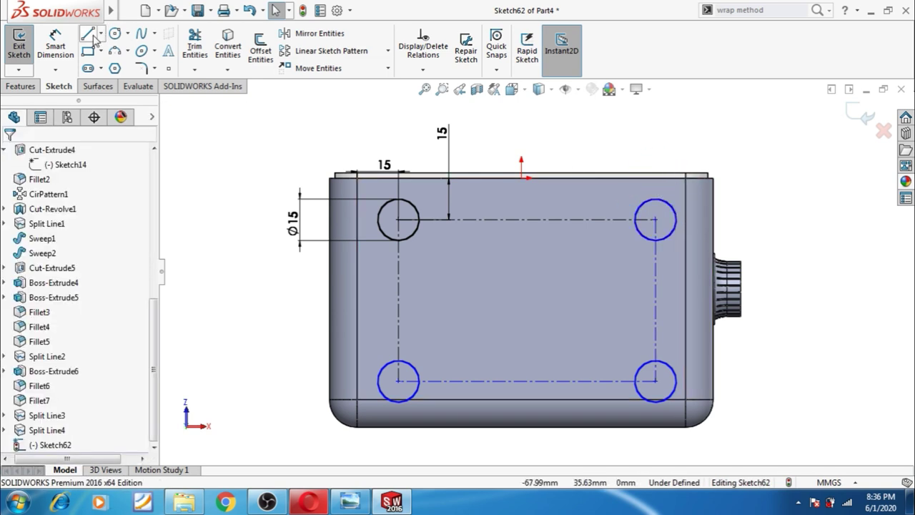
Step: Dimension the right-hand circle centres 15 mm from the right and bottom edges
{"action": "left_click", "coordinate": [55, 44]}
{"action": "left_click", "coordinate": [654, 220]}
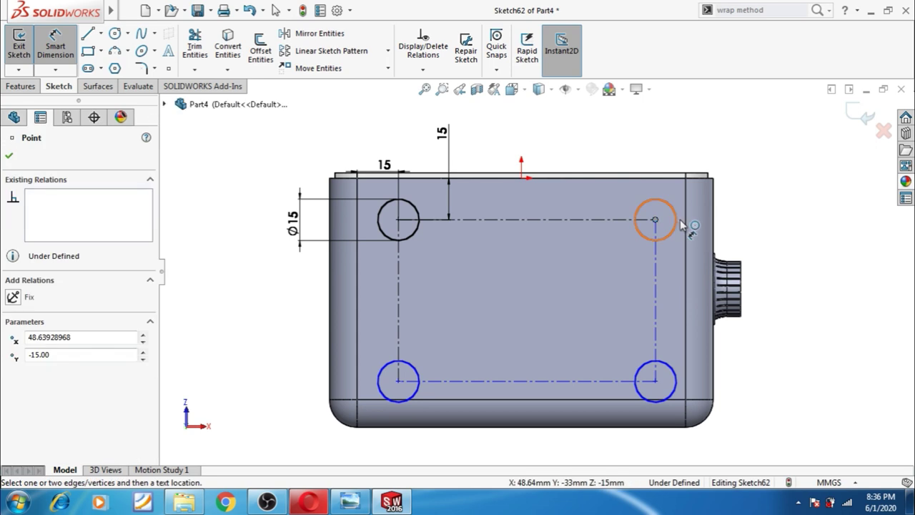
{"action": "left_click", "coordinate": [674, 147]}
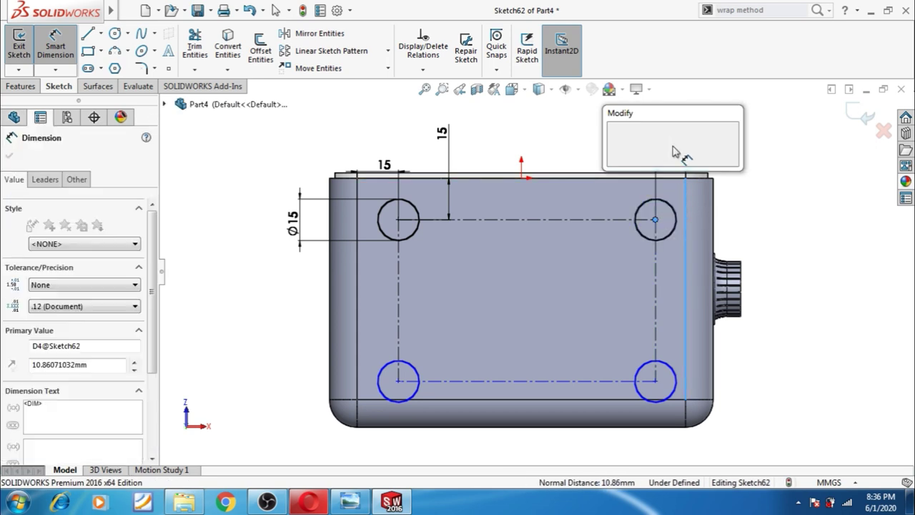
{"action": "type", "text": "1"}
{"action": "key", "text": "Return"}
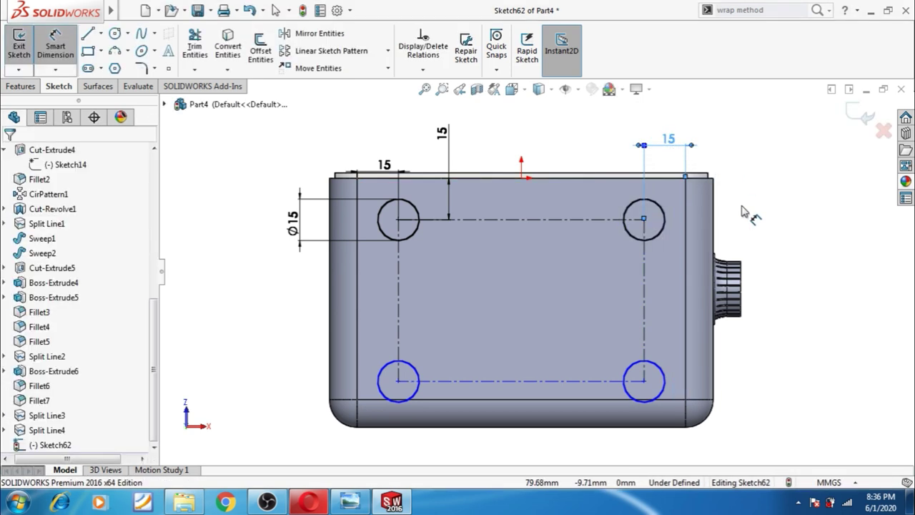
{"action": "left_click", "coordinate": [644, 381]}
{"action": "left_click", "coordinate": [663, 399]}
{"action": "left_click", "coordinate": [741, 390]}
{"action": "type", "text": "15"}
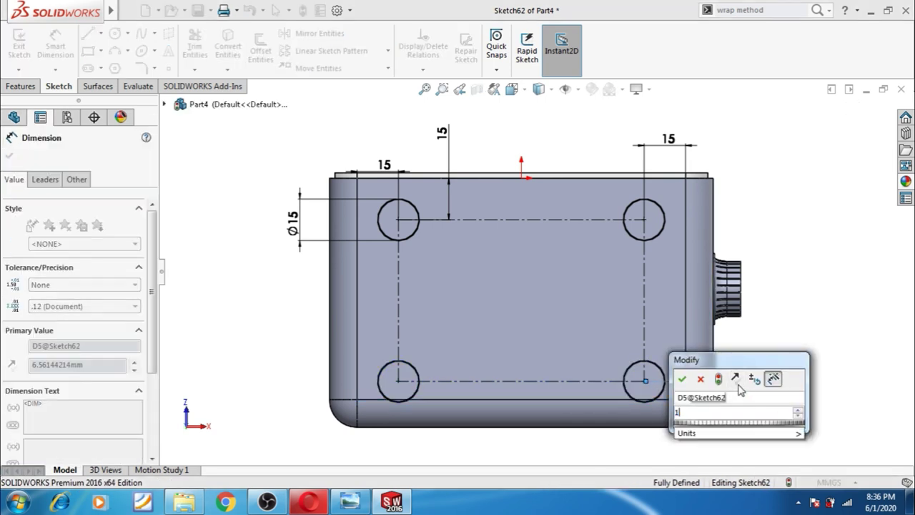
{"action": "key", "text": "Return"}
{"action": "left_click", "coordinate": [761, 418]}
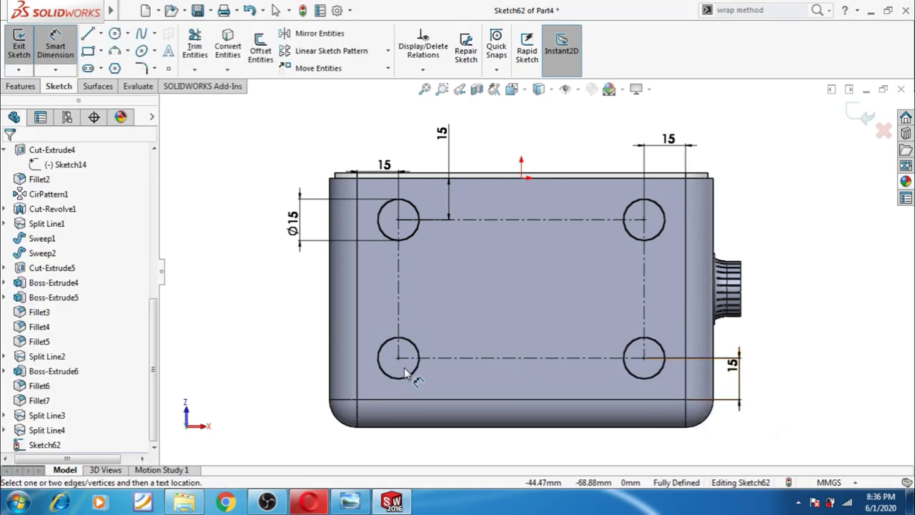
Step: Extrude the four circles 3 mm blind as unmerged bodies with a 45° outward draft
{"action": "left_click", "coordinate": [19, 86]}
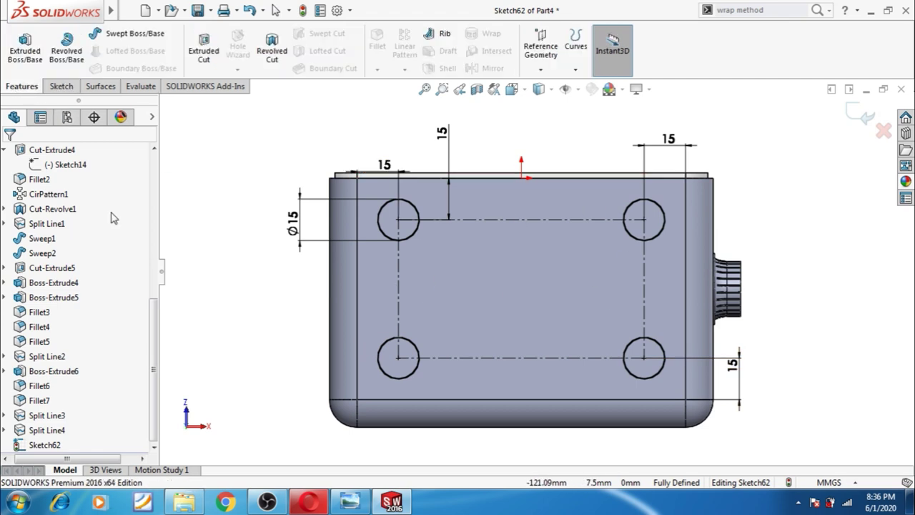
{"action": "left_click", "coordinate": [24, 45]}
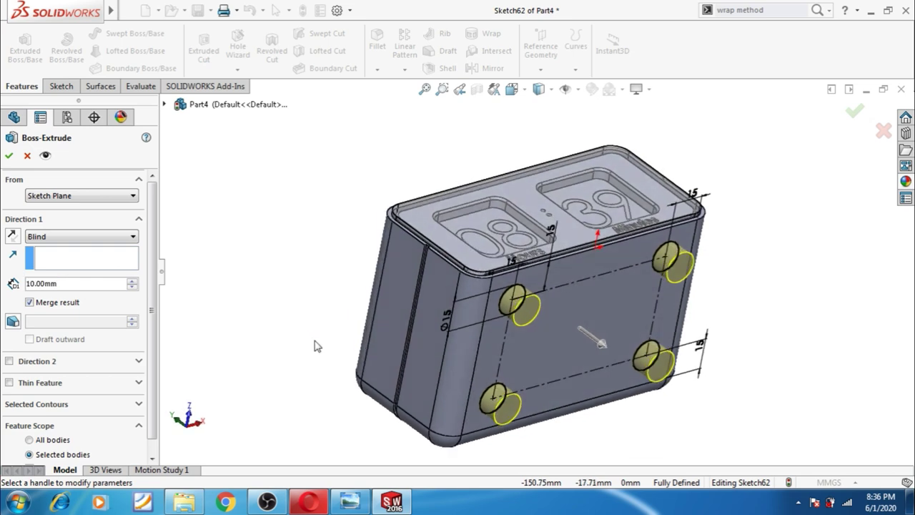
{"action": "type", "text": "3"}
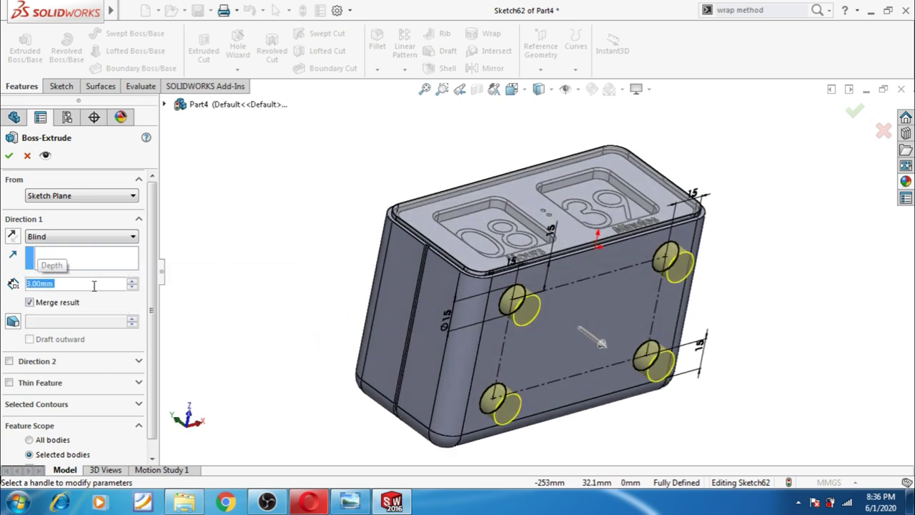
{"action": "key", "text": "Return"}
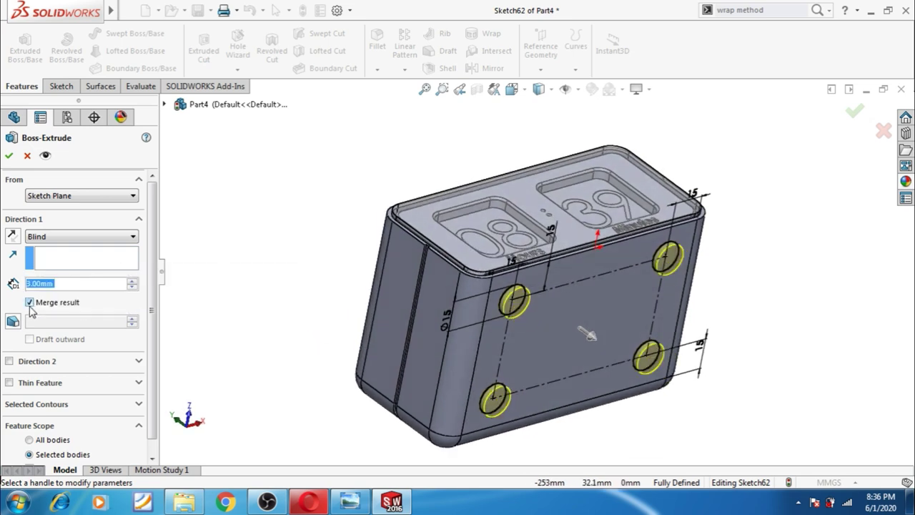
{"action": "left_click", "coordinate": [29, 304]}
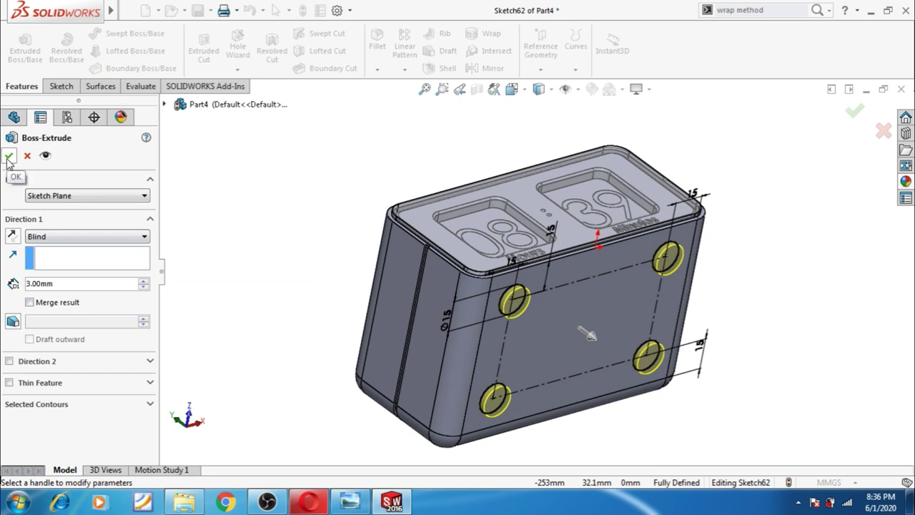
{"action": "left_click", "coordinate": [15, 325]}
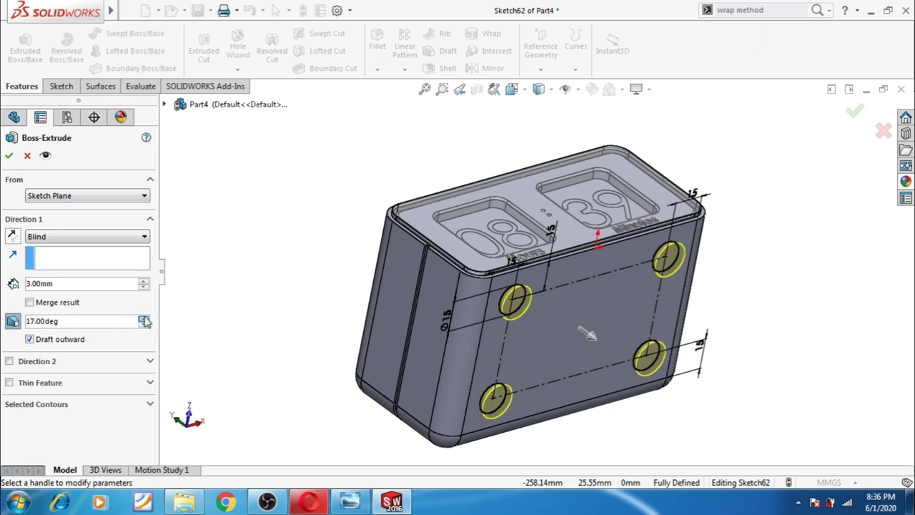
{"action": "left_click", "coordinate": [143, 319]}
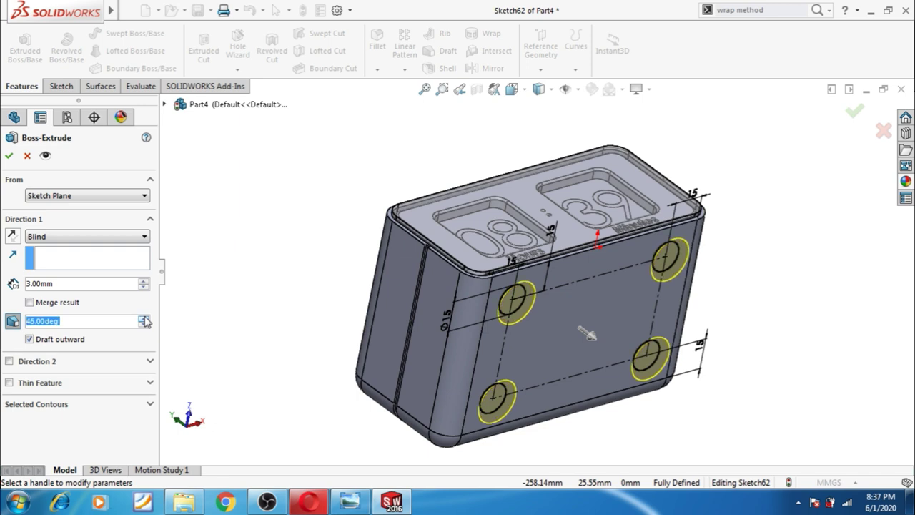
{"action": "middle_click_drag", "start_coordinate": [241, 333], "coordinate": [249, 340]}
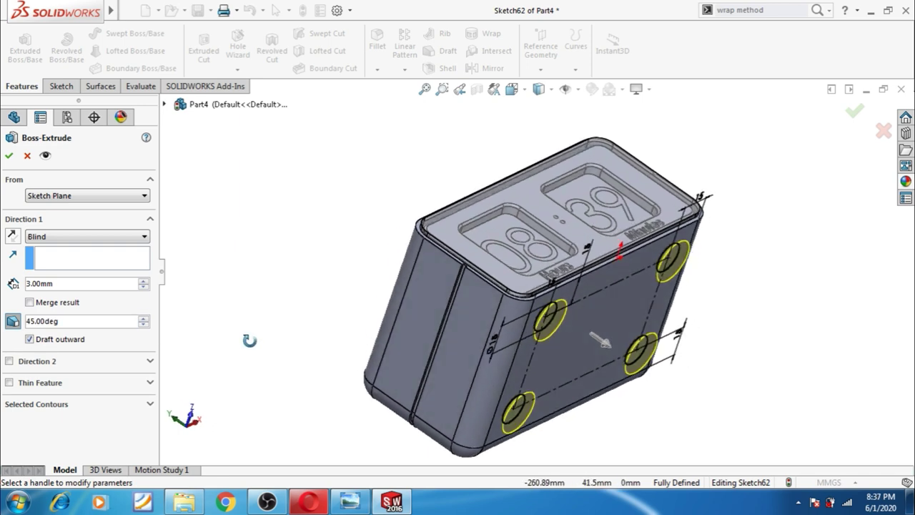
{"action": "left_click", "coordinate": [9, 155]}
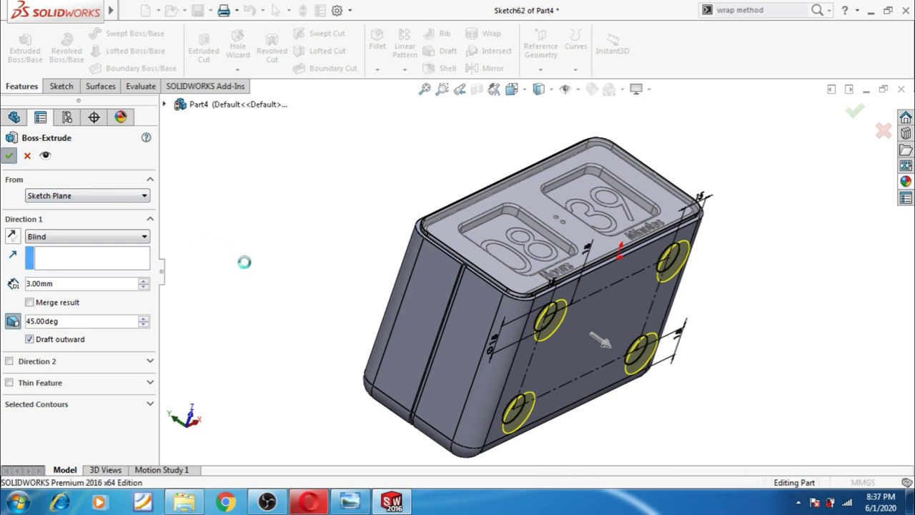
Step: Orbit the clock, select the slide-switch face and view it Normal To
{"action": "mouse_move", "coordinate": [250, 269]}
{"action": "middle_mouse_down"}
{"action": "mouse_move", "coordinate": [288, 288]}
{"action": "mouse_move", "coordinate": [363, 194]}
{"action": "mouse_move", "coordinate": [411, 183]}
{"action": "mouse_move", "coordinate": [364, 218]}
{"action": "mouse_move", "coordinate": [405, 317]}
{"action": "mouse_move", "coordinate": [462, 259]}
{"action": "middle_mouse_up"}
{"action": "middle_click_drag", "start_coordinate": [464, 412], "coordinate": [461, 403]}
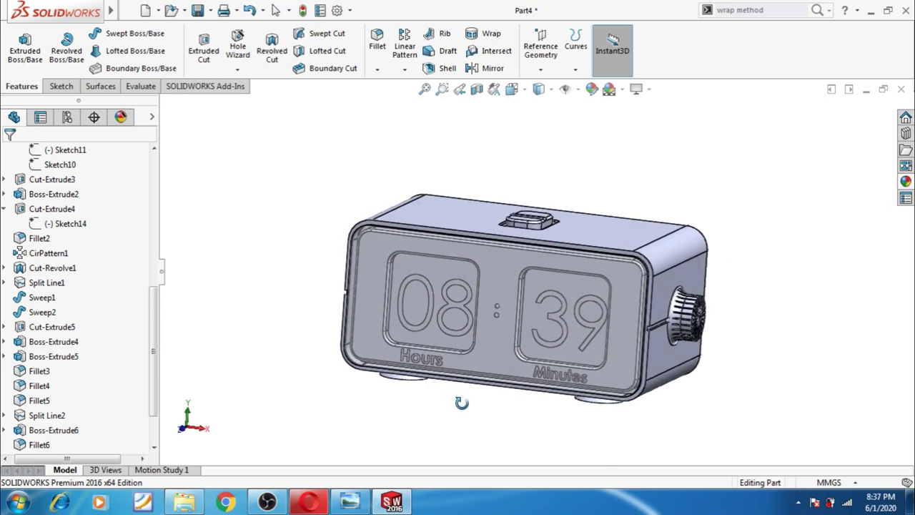
{"action": "mouse_move", "coordinate": [496, 407]}
{"action": "middle_mouse_down"}
{"action": "mouse_move", "coordinate": [464, 401]}
{"action": "mouse_move", "coordinate": [504, 416]}
{"action": "mouse_move", "coordinate": [510, 374]}
{"action": "mouse_move", "coordinate": [374, 393]}
{"action": "mouse_move", "coordinate": [470, 335]}
{"action": "middle_mouse_up"}
{"action": "left_click", "coordinate": [586, 267]}
{"action": "left_click", "coordinate": [687, 220]}
Step: Start a sketch on the switch face with a short horizontal construction line left of the switch
{"action": "left_click", "coordinate": [567, 299]}
{"action": "left_click", "coordinate": [616, 238]}
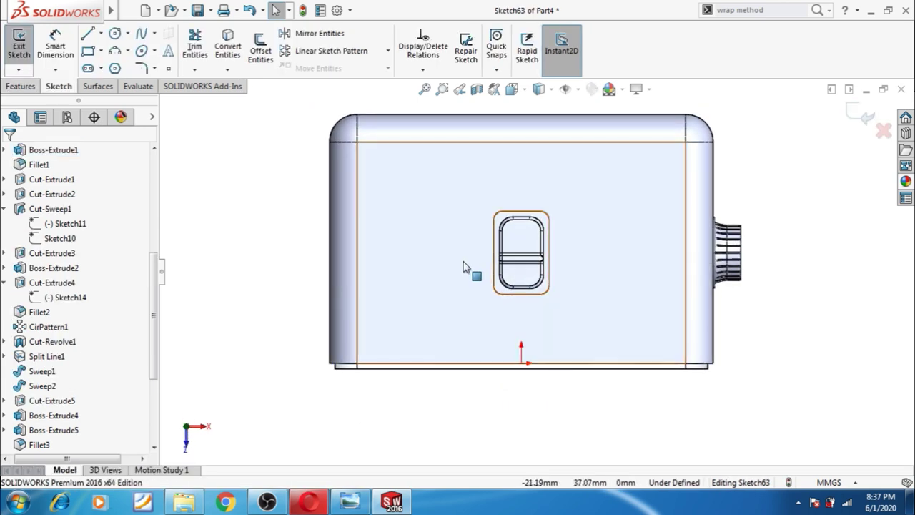
{"action": "scroll", "coordinate": [474, 265], "scroll_direction": "down", "scroll_amount": 1}
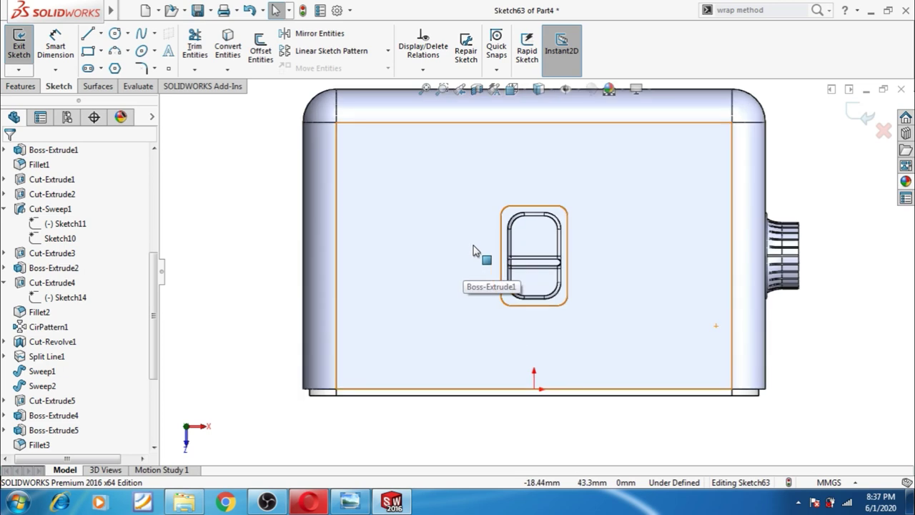
{"action": "left_click", "coordinate": [101, 36]}
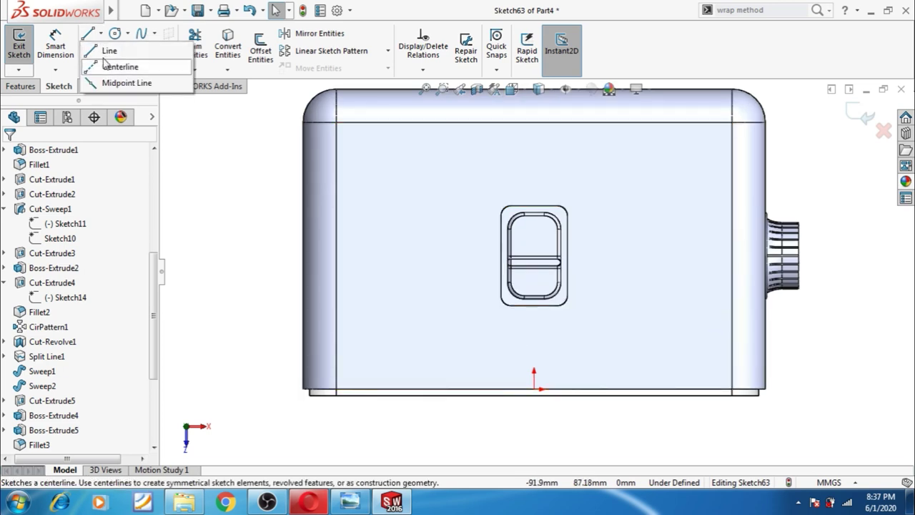
{"action": "left_click", "coordinate": [438, 239]}
{"action": "left_click", "coordinate": [484, 239]}
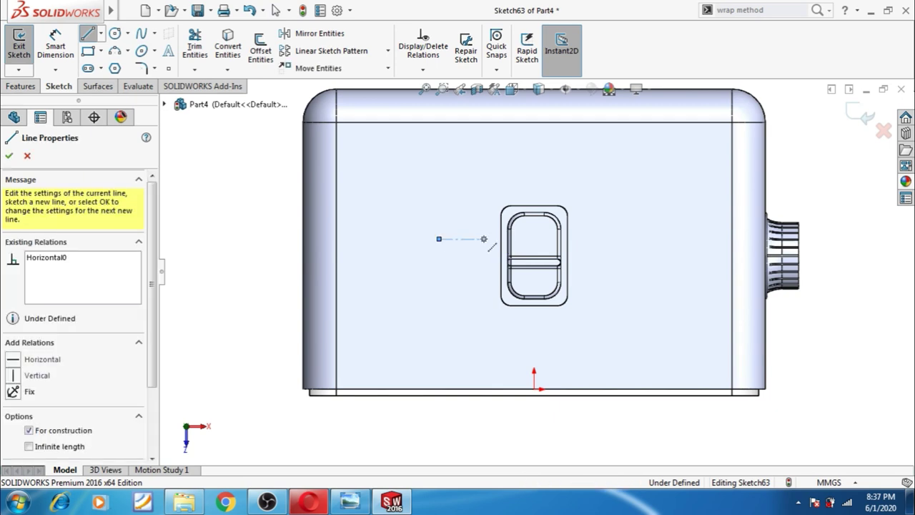
{"action": "key", "text": "Escape"}
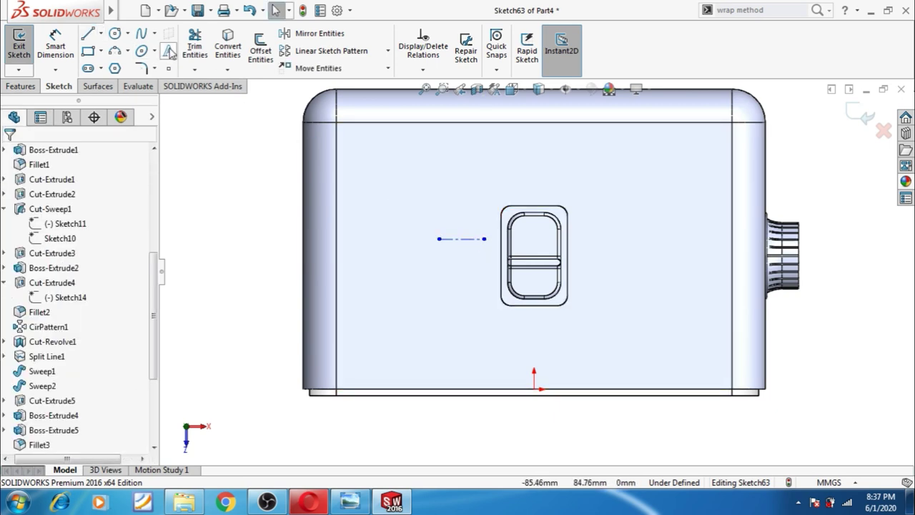
Step: Add ON sketch text along the construction line in a bold 36-point custom font
{"action": "left_click", "coordinate": [168, 51]}
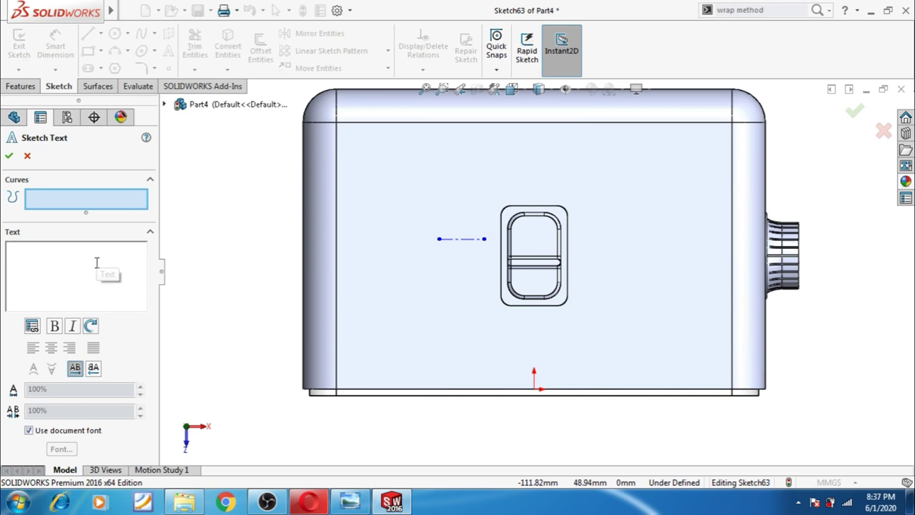
{"action": "left_click", "coordinate": [452, 239]}
{"action": "left_click", "coordinate": [126, 264]}
{"action": "type", "text": "ON"}
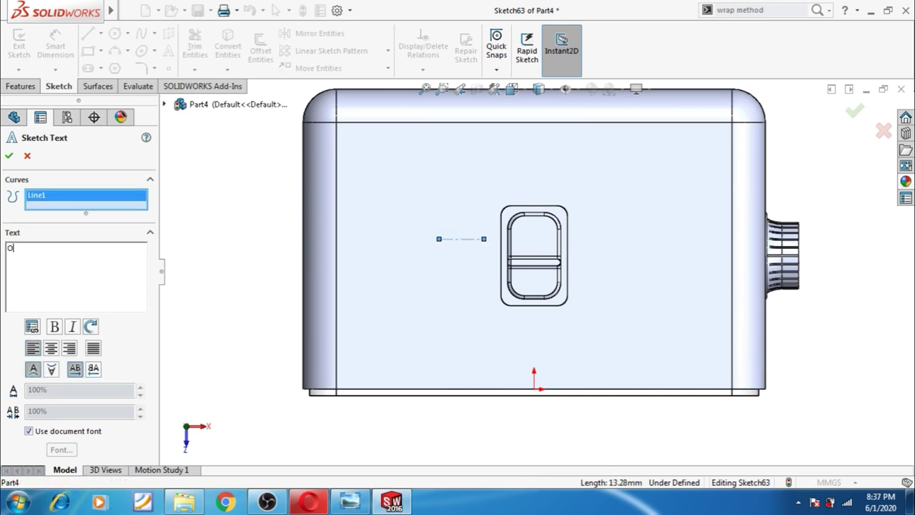
{"action": "left_click", "coordinate": [30, 433]}
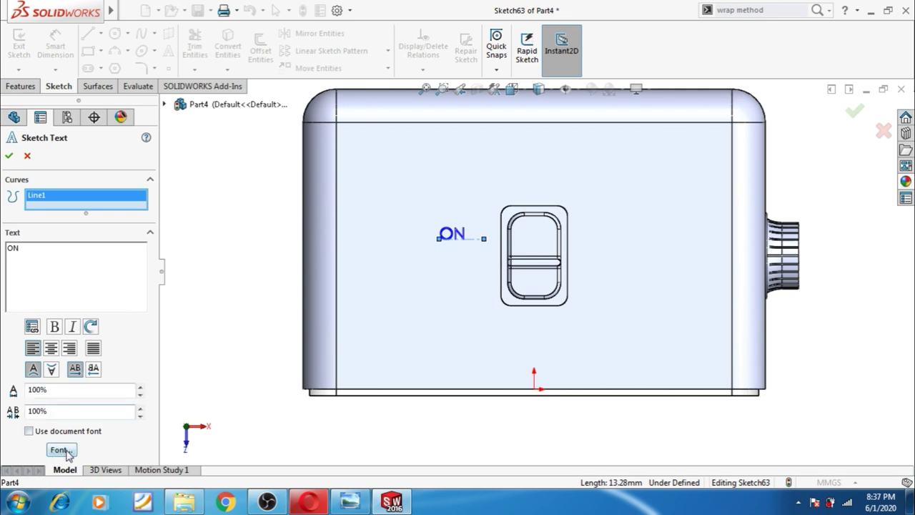
{"action": "left_click", "coordinate": [60, 450]}
{"action": "left_click", "coordinate": [416, 221]}
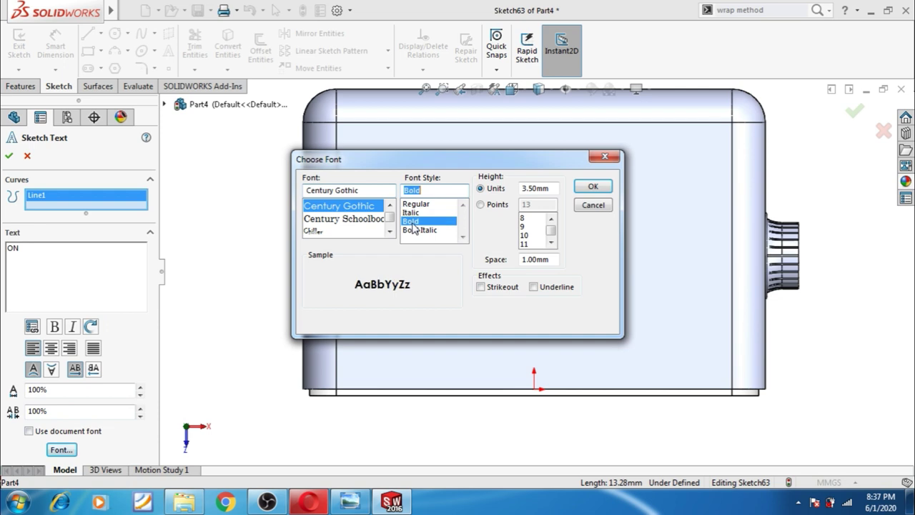
{"action": "left_click", "coordinate": [500, 205]}
{"action": "left_click_drag", "start_coordinate": [535, 164], "coordinate": [776, 167]}
{"action": "left_click", "coordinate": [766, 236]}
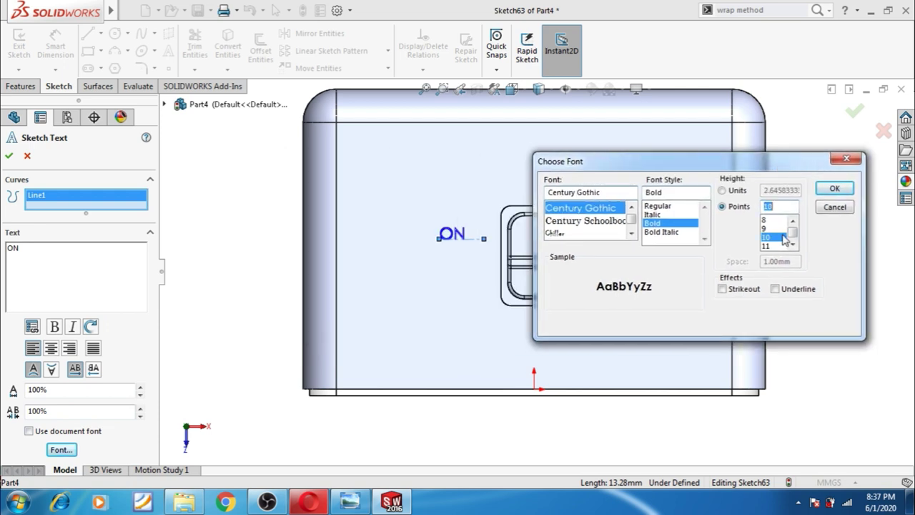
{"action": "scroll", "coordinate": [768, 236], "scroll_direction": "down", "scroll_amount": 4}
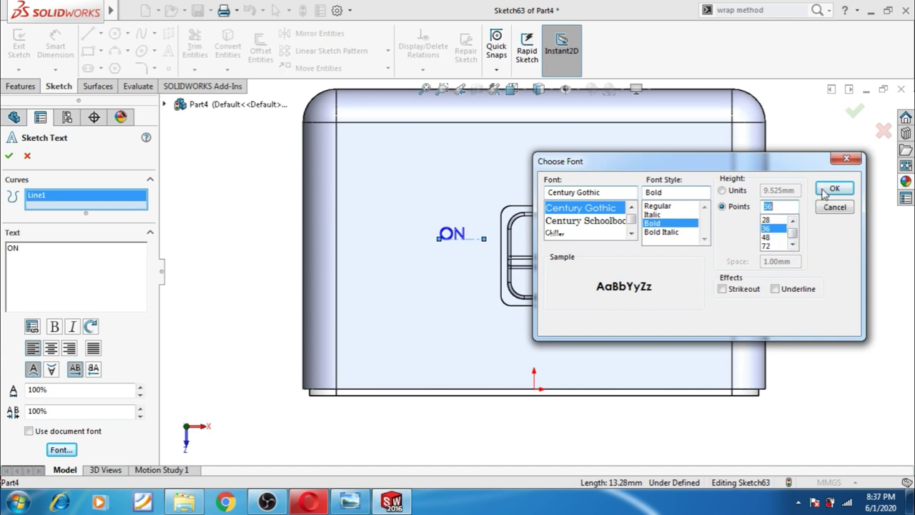
{"action": "left_click", "coordinate": [826, 190]}
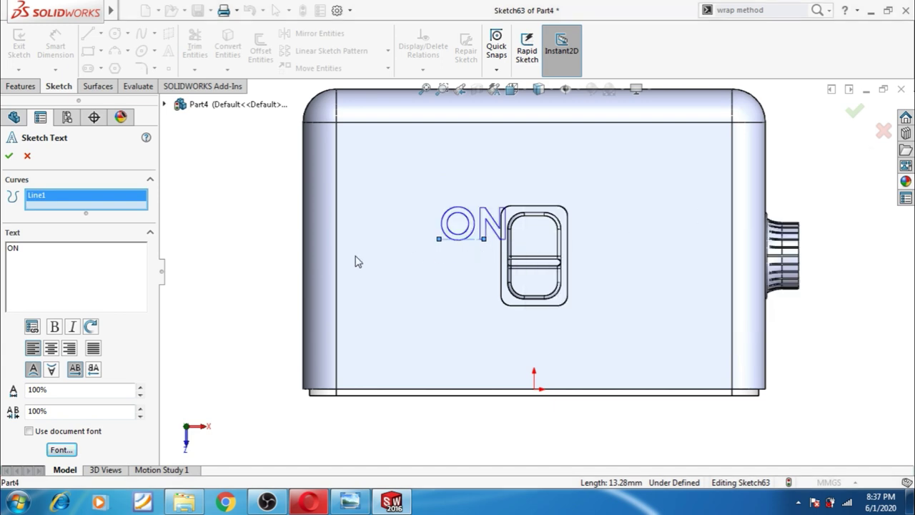
Step: Reattach the ON text to the construction line and set it to Century Gothic Bold
{"action": "left_click", "coordinate": [439, 242]}
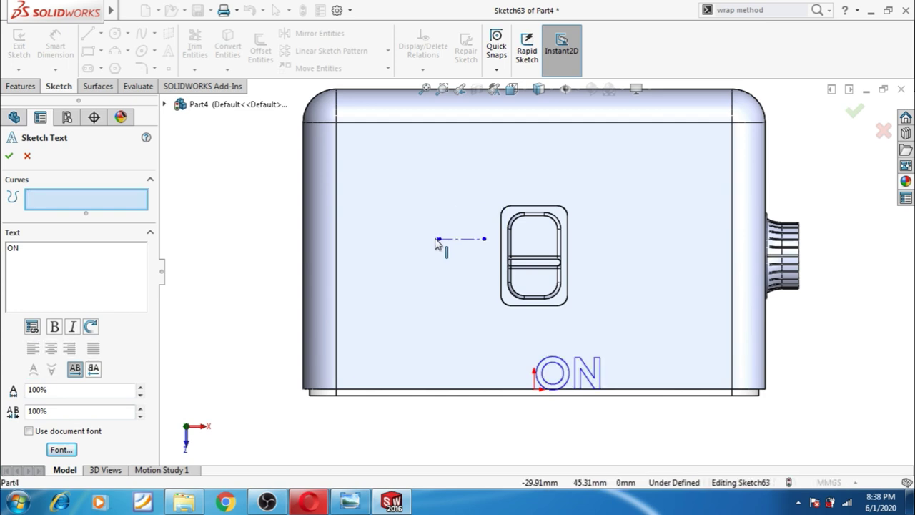
{"action": "left_click", "coordinate": [458, 238]}
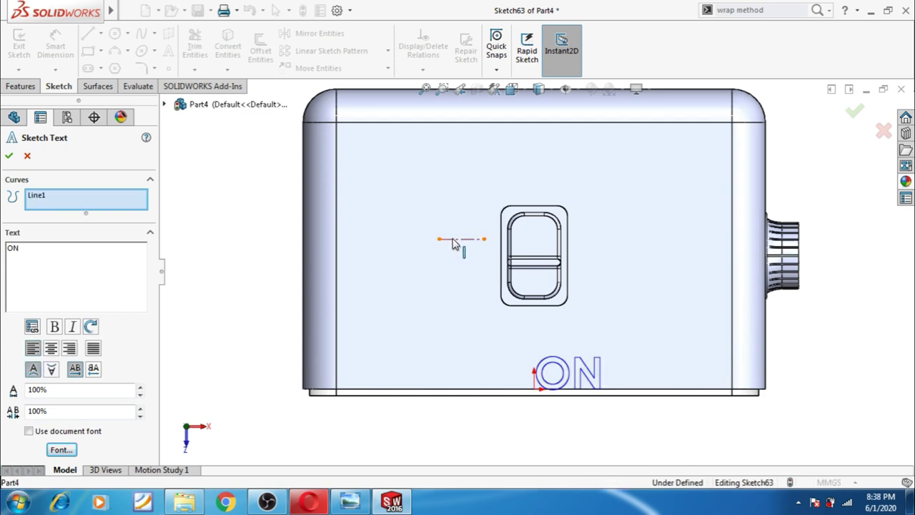
{"action": "left_click", "coordinate": [61, 449]}
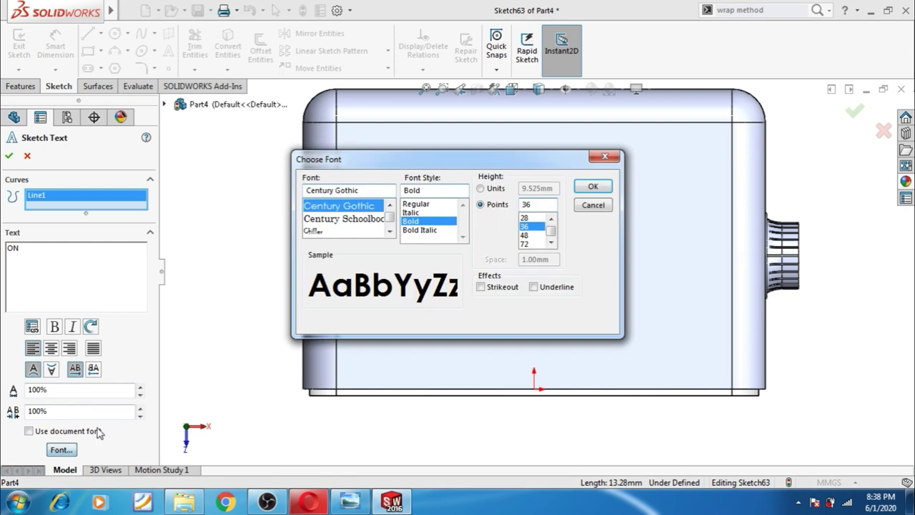
{"action": "left_click", "coordinate": [585, 190]}
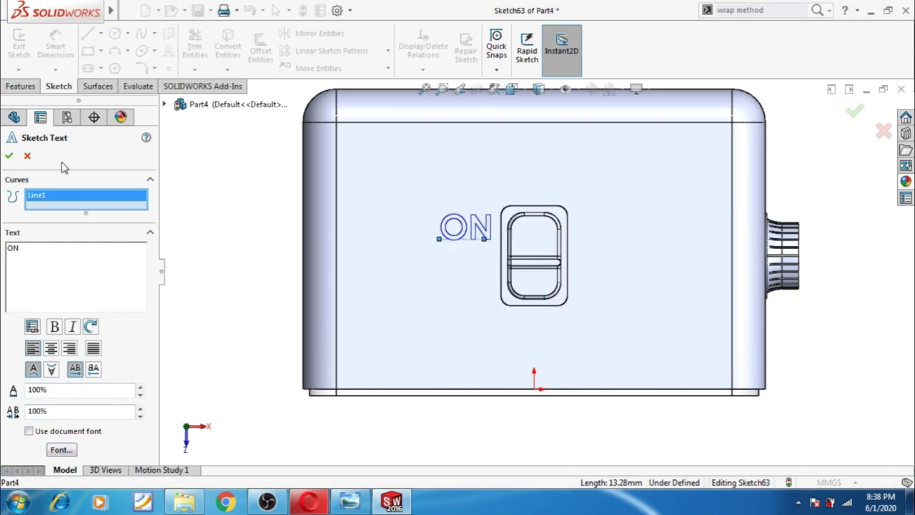
{"action": "left_click", "coordinate": [14, 161]}
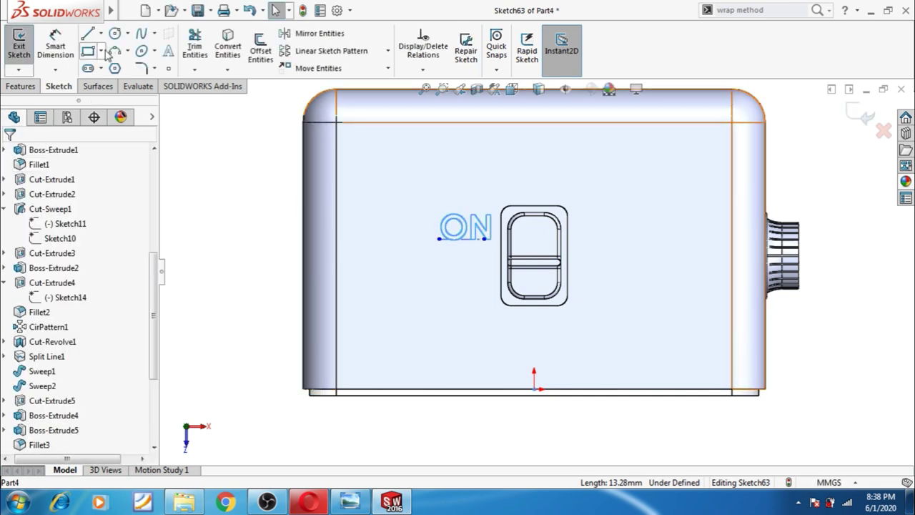
Step: Draw a short horizontal centerline below the ON text
{"action": "left_click", "coordinate": [101, 33]}
{"action": "left_click", "coordinate": [115, 66]}
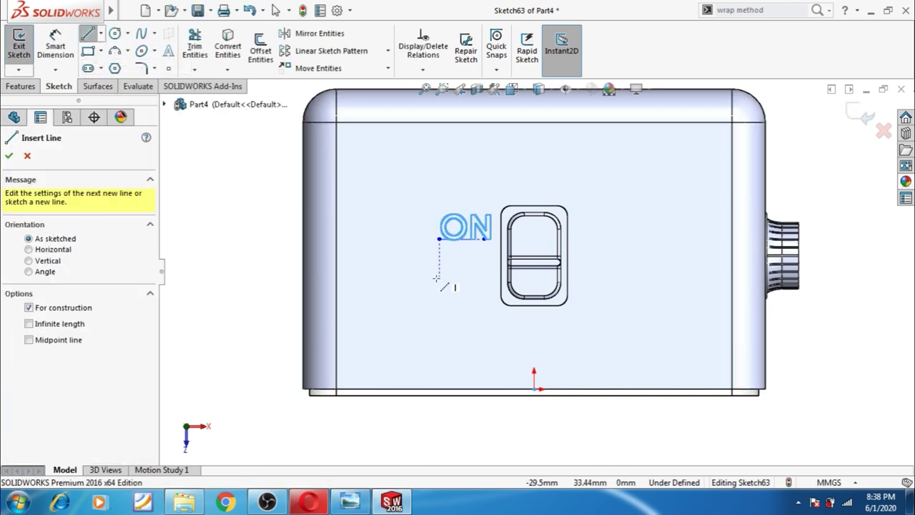
{"action": "left_click", "coordinate": [440, 285]}
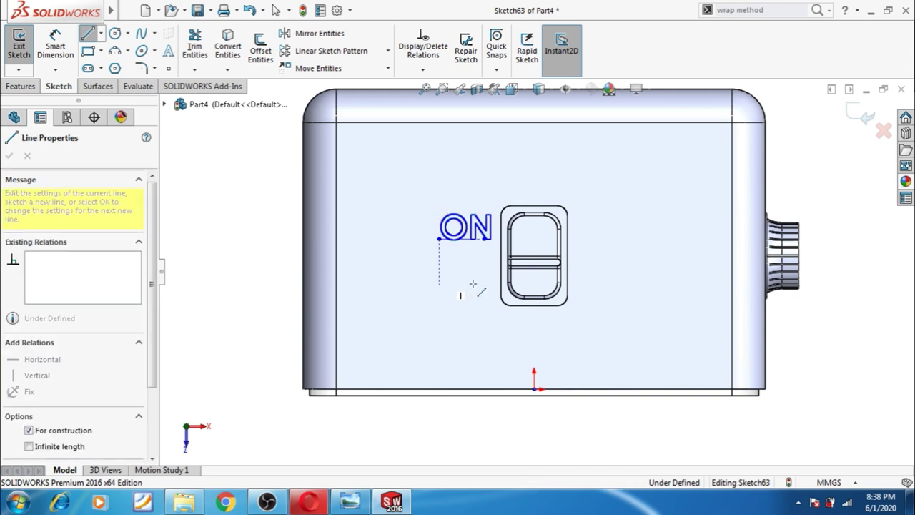
{"action": "left_click", "coordinate": [484, 284]}
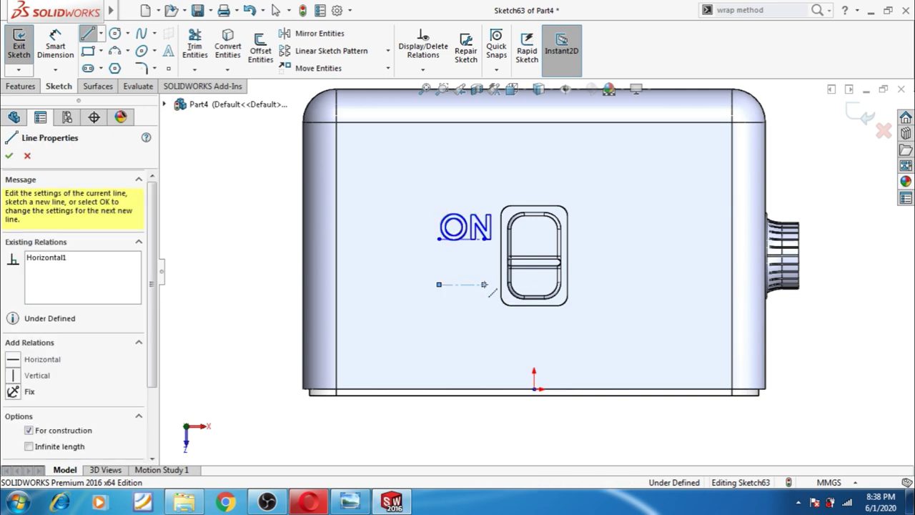
{"action": "key", "text": "Escape"}
Step: Start sketch text OFF along the new centerline
{"action": "left_click", "coordinate": [168, 51]}
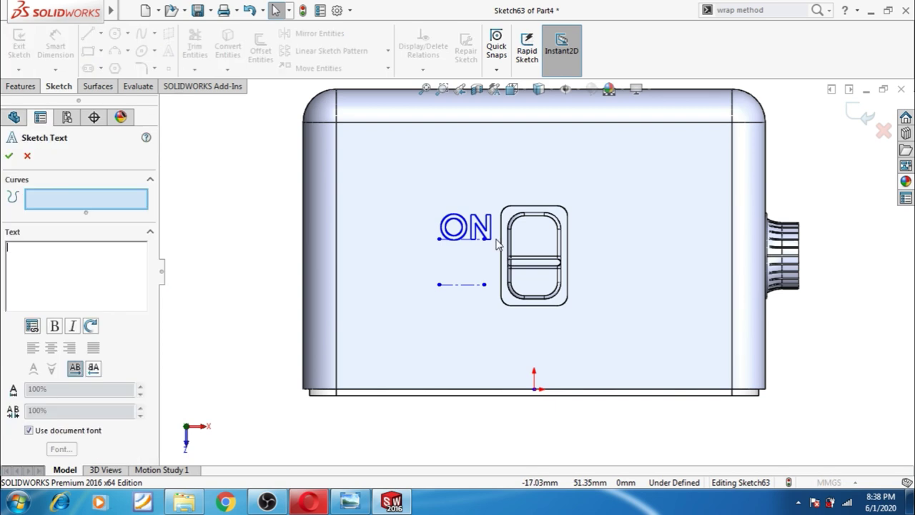
{"action": "left_click", "coordinate": [453, 285]}
{"action": "type", "text": "O"}
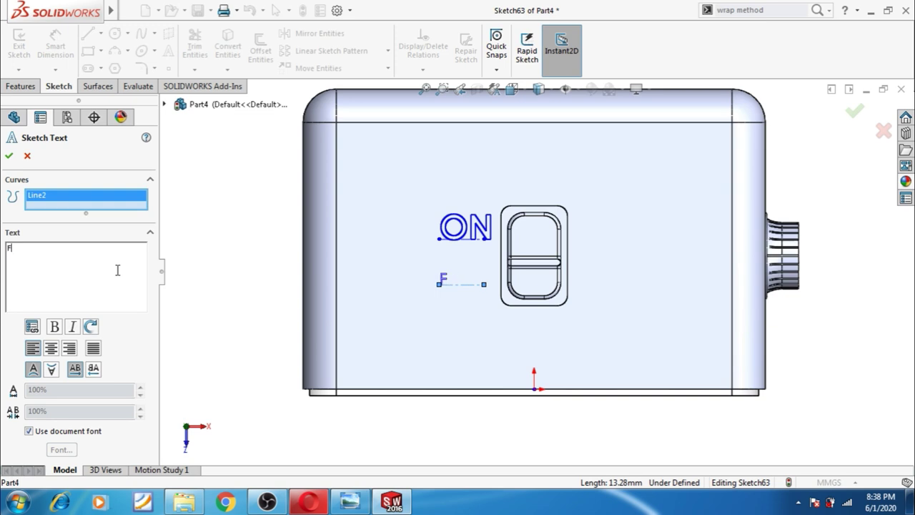
{"action": "type", "text": "FF"}
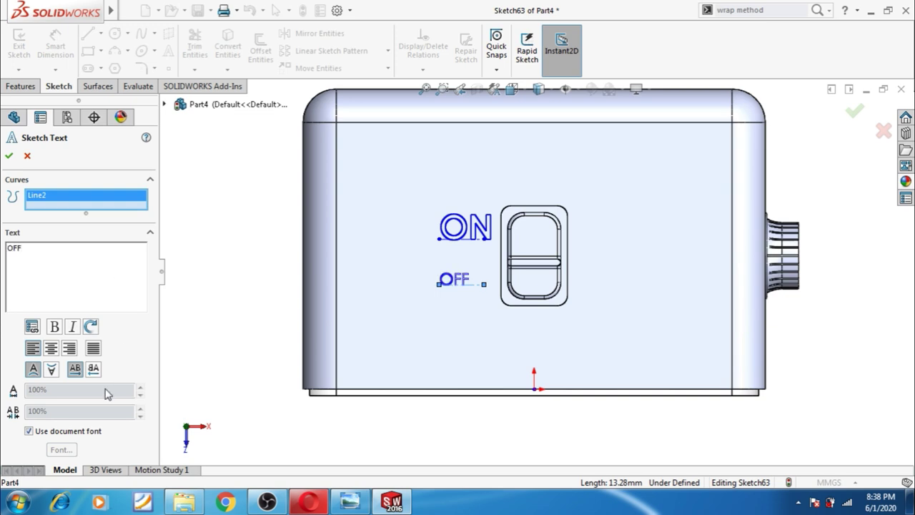
Step: Switch the OFF text off the document font to bold at 18 points
{"action": "left_click", "coordinate": [28, 431]}
{"action": "left_click", "coordinate": [61, 449]}
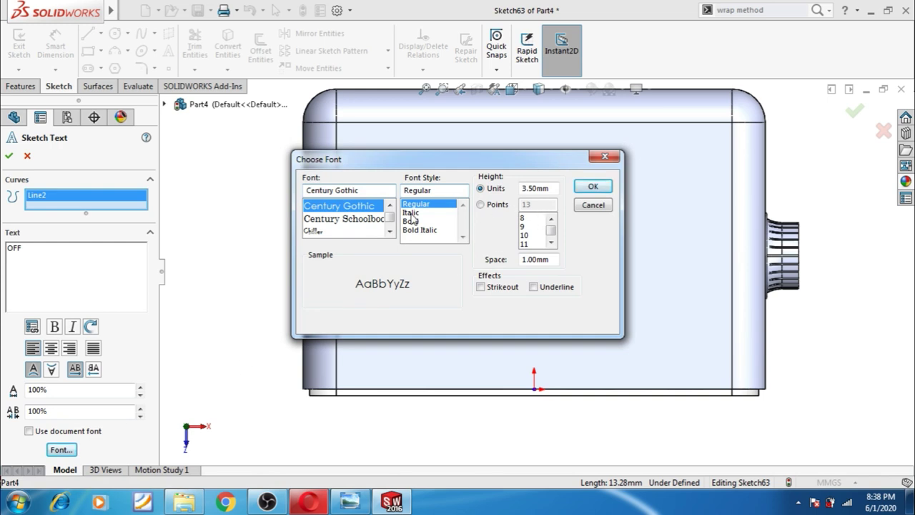
{"action": "left_click", "coordinate": [413, 221]}
{"action": "left_click", "coordinate": [480, 205]}
{"action": "left_click_drag", "start_coordinate": [550, 229], "coordinate": [553, 237]}
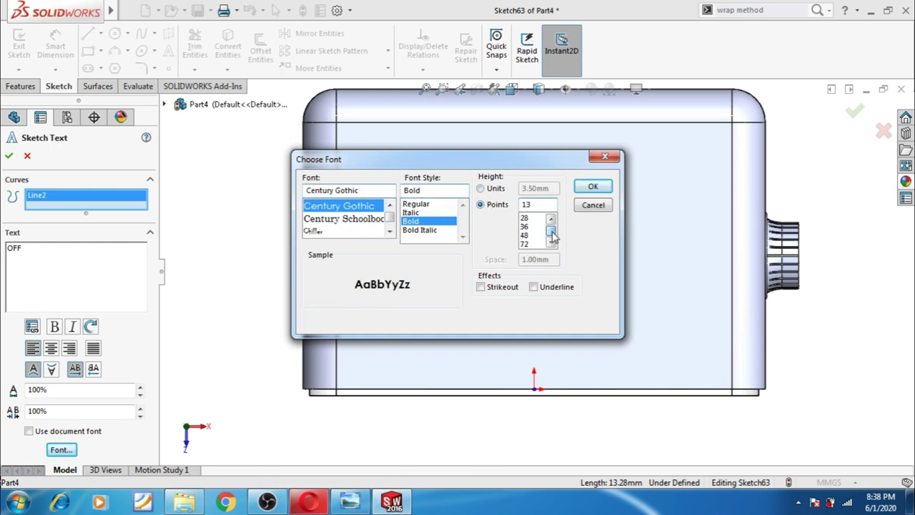
{"action": "double_click", "coordinate": [537, 206]}
{"action": "type", "text": "18"}
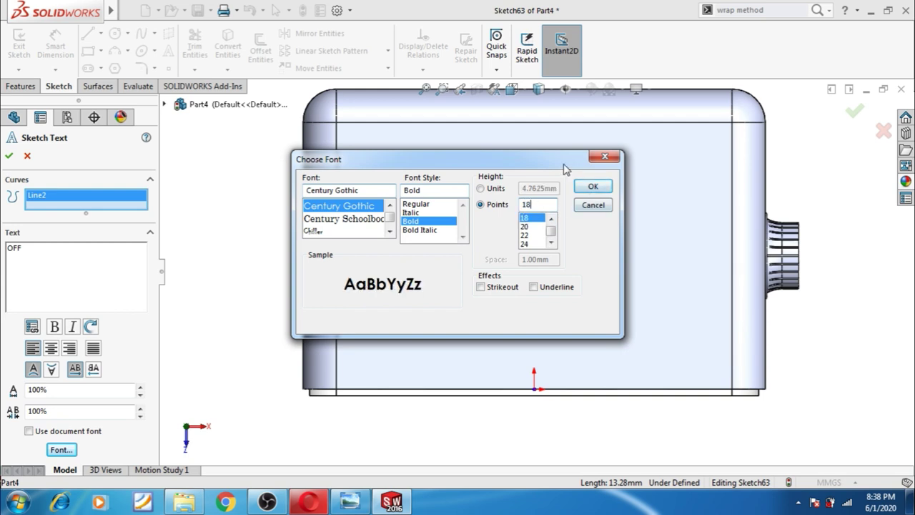
{"action": "left_click", "coordinate": [591, 187]}
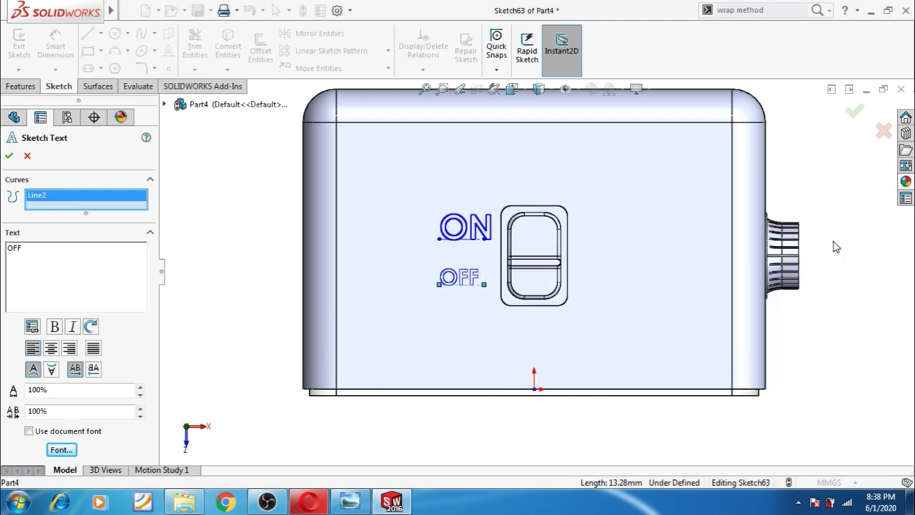
Step: Try OFF text heights of 20, 24 and 28 points
{"action": "left_click", "coordinate": [61, 449]}
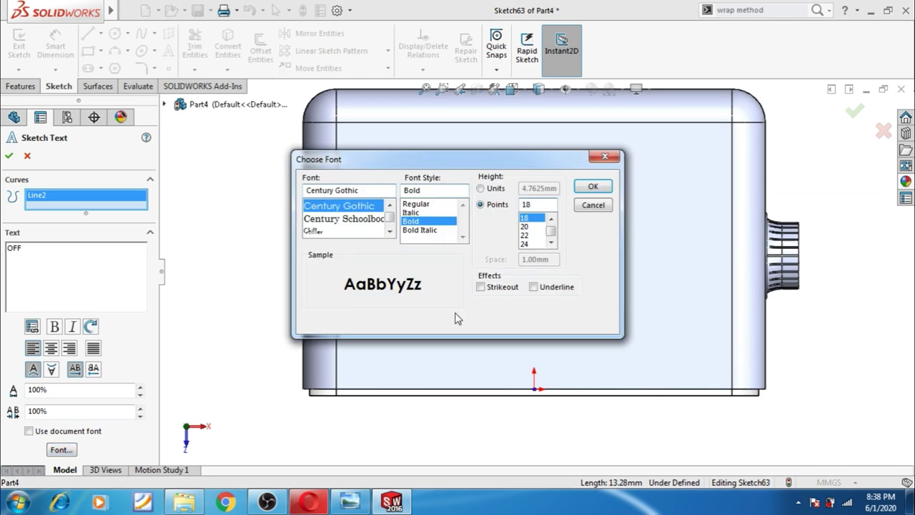
{"action": "left_click", "coordinate": [529, 226]}
{"action": "left_click", "coordinate": [593, 186]}
{"action": "left_click", "coordinate": [61, 449]}
{"action": "left_click", "coordinate": [524, 235]}
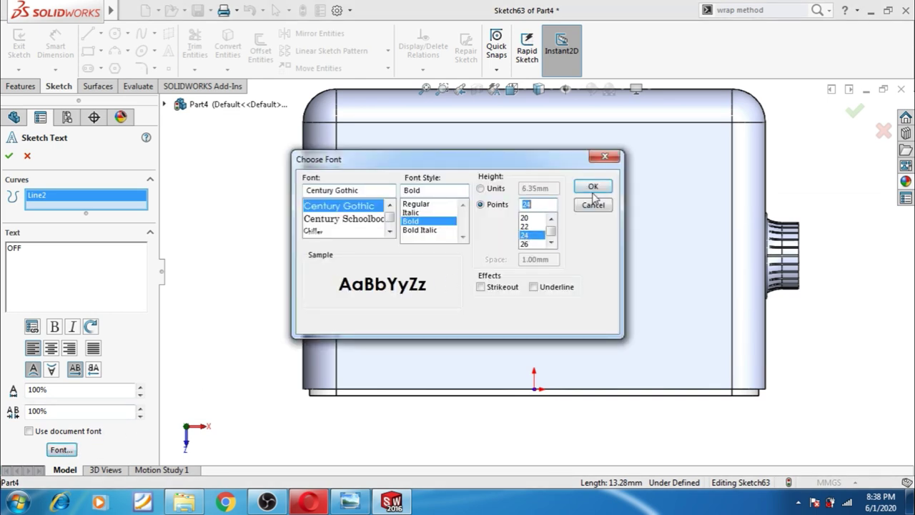
{"action": "left_click", "coordinate": [592, 189]}
{"action": "left_click", "coordinate": [68, 452]}
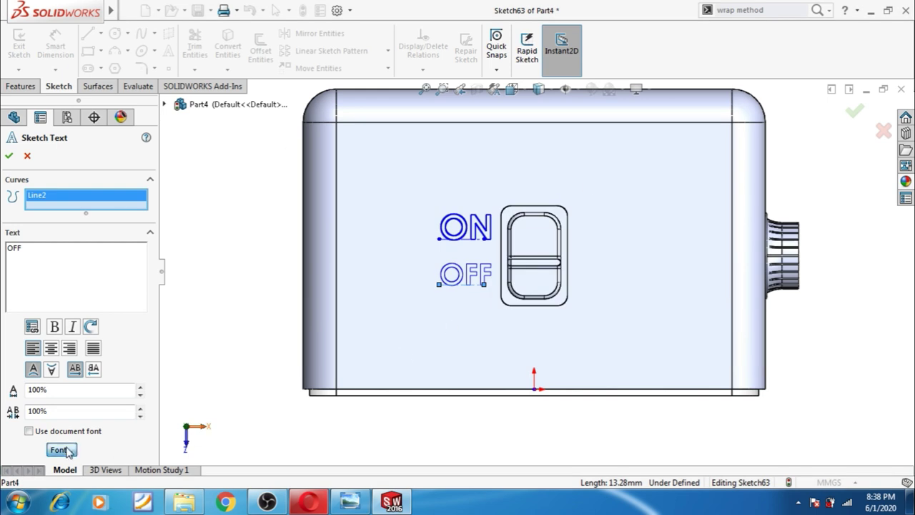
{"action": "left_click", "coordinate": [526, 235]}
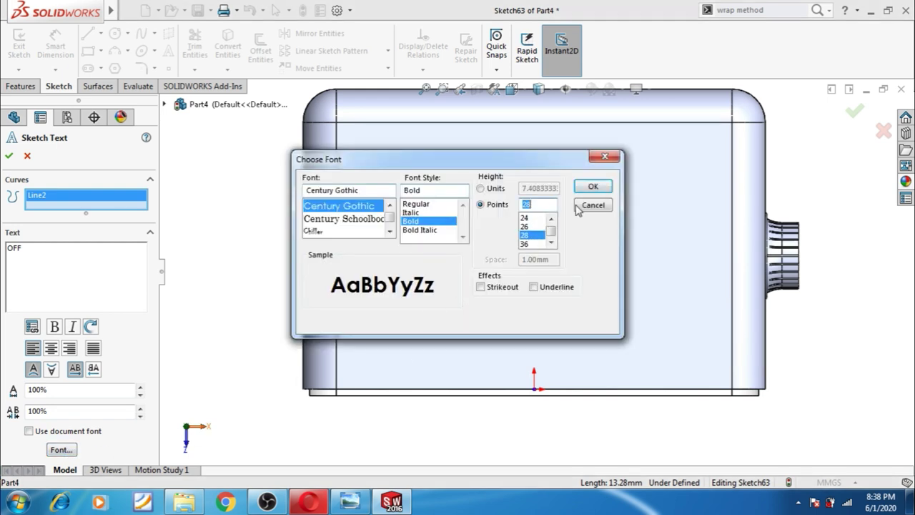
{"action": "left_click", "coordinate": [586, 188]}
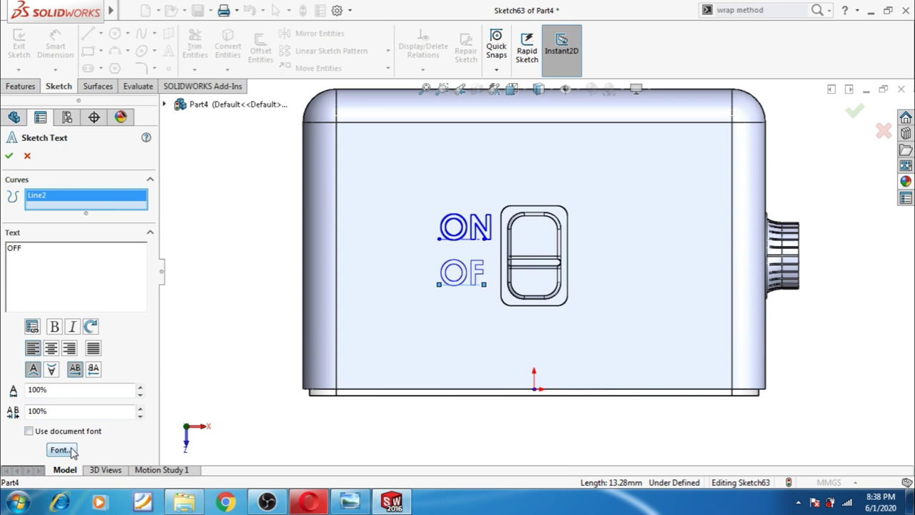
Step: Settle the OFF text at 25 points bold and finish placing it
{"action": "left_click", "coordinate": [72, 452]}
{"action": "left_click_drag", "start_coordinate": [554, 239], "coordinate": [555, 232]}
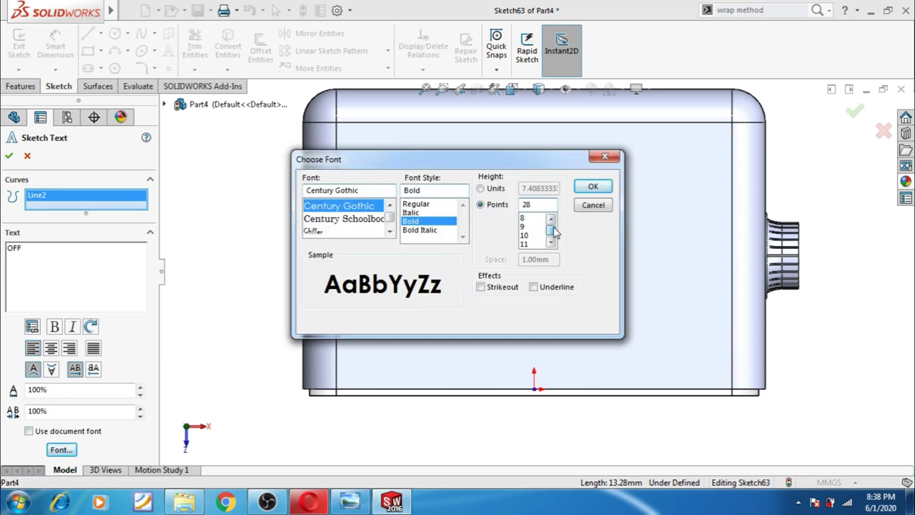
{"action": "type", "text": "25"}
{"action": "left_click", "coordinate": [591, 186]}
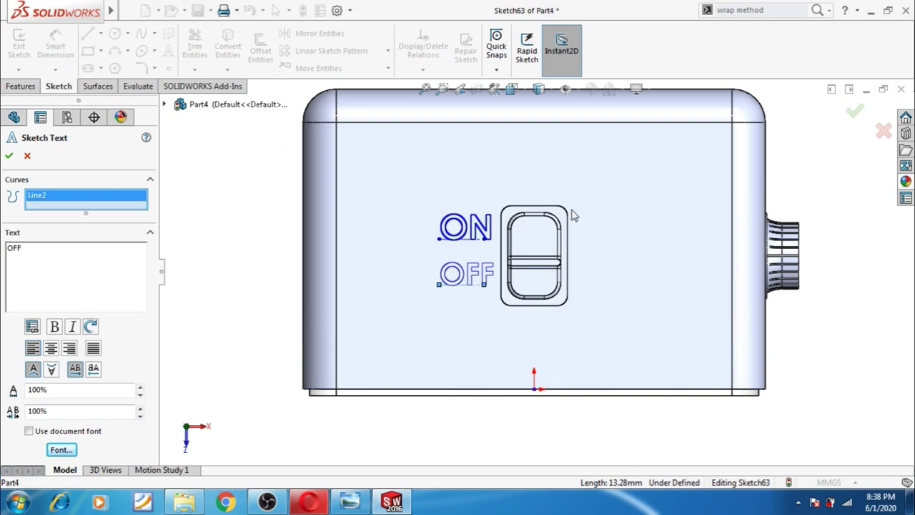
{"action": "left_click", "coordinate": [8, 155]}
Step: Exit the sketch and project Sketch63's ON/OFF text onto the switch face as a Split Line
{"action": "left_click", "coordinate": [861, 114]}
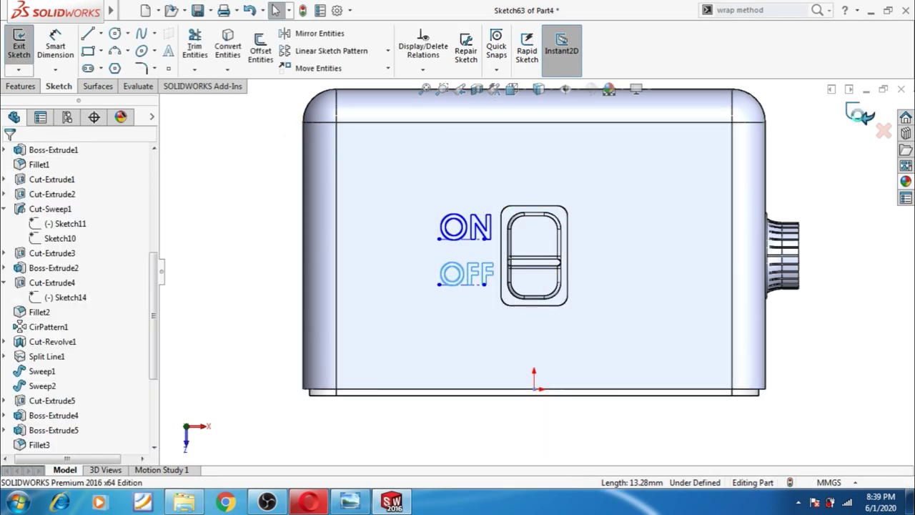
{"action": "left_click", "coordinate": [387, 265]}
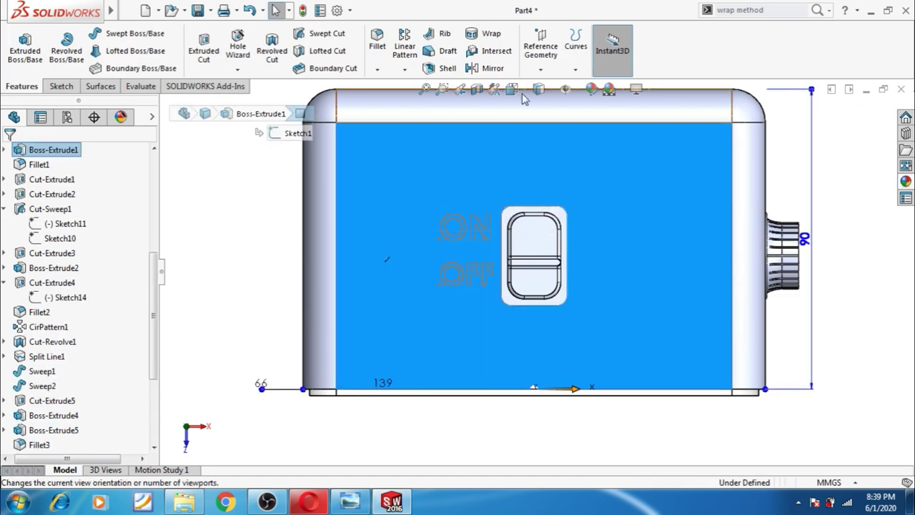
{"action": "left_click", "coordinate": [575, 69]}
{"action": "left_click", "coordinate": [599, 85]}
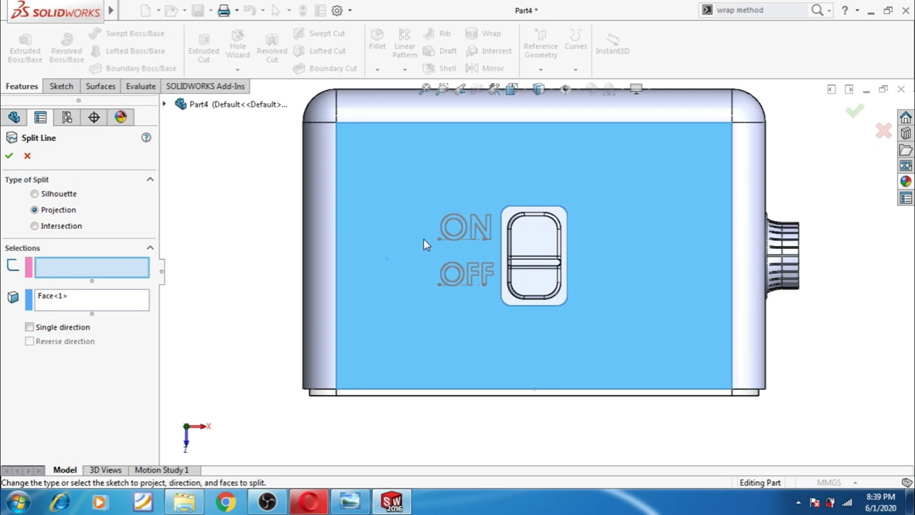
{"action": "left_click", "coordinate": [448, 234]}
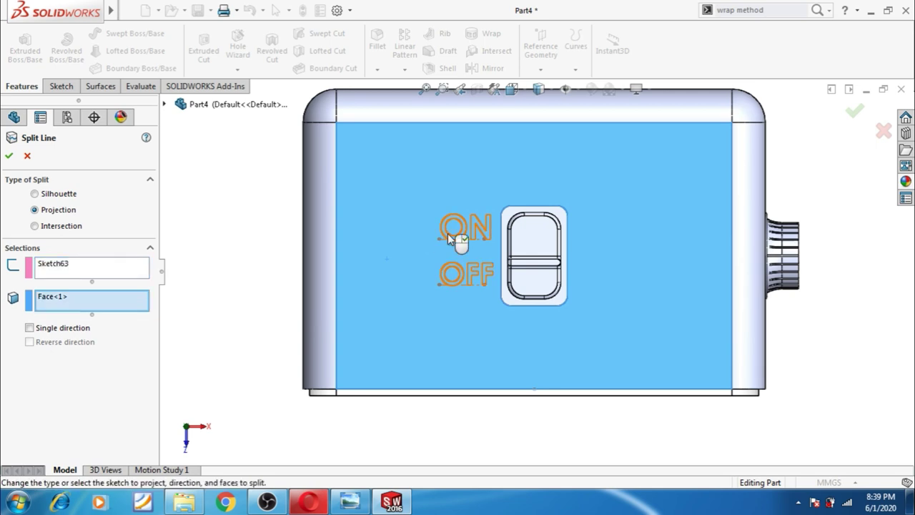
{"action": "left_click", "coordinate": [8, 155]}
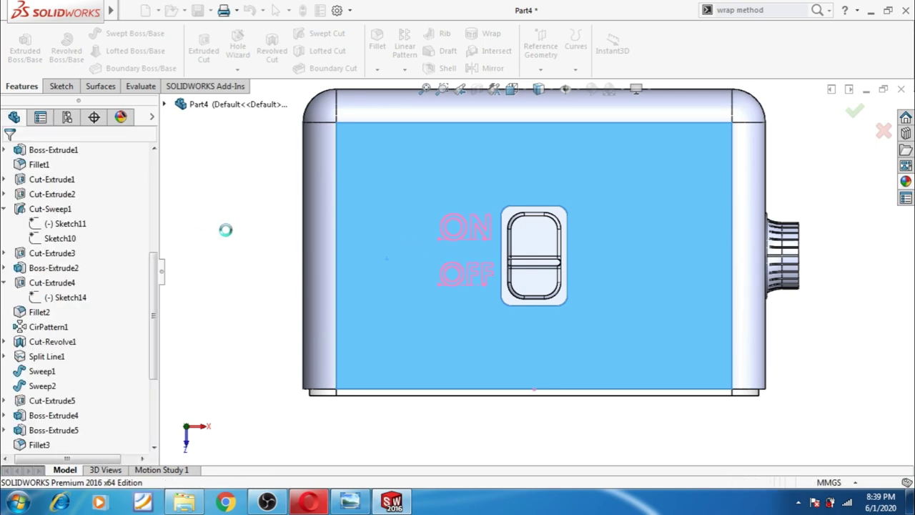